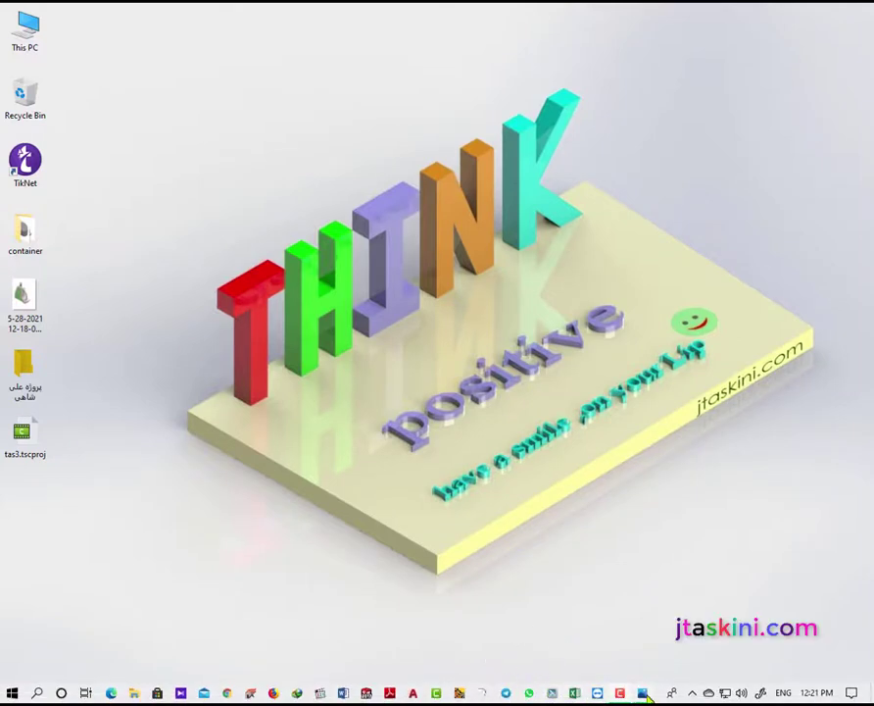
# View the finished bottle reference photo, then return to the blank SOLIDWORKS part Part1
pyautogui.click(644, 694)
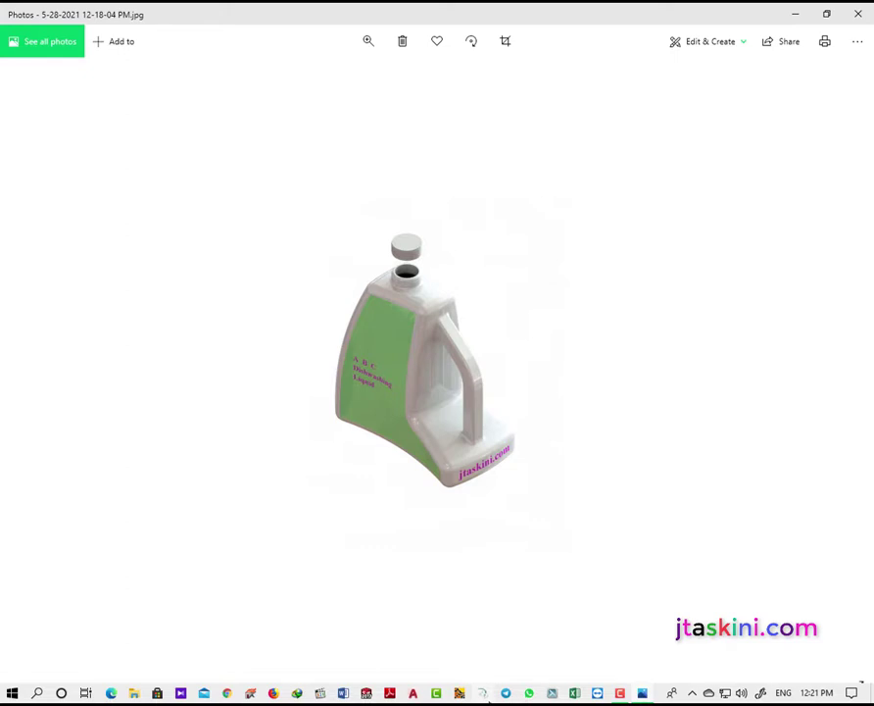
pyautogui.click(366, 693)
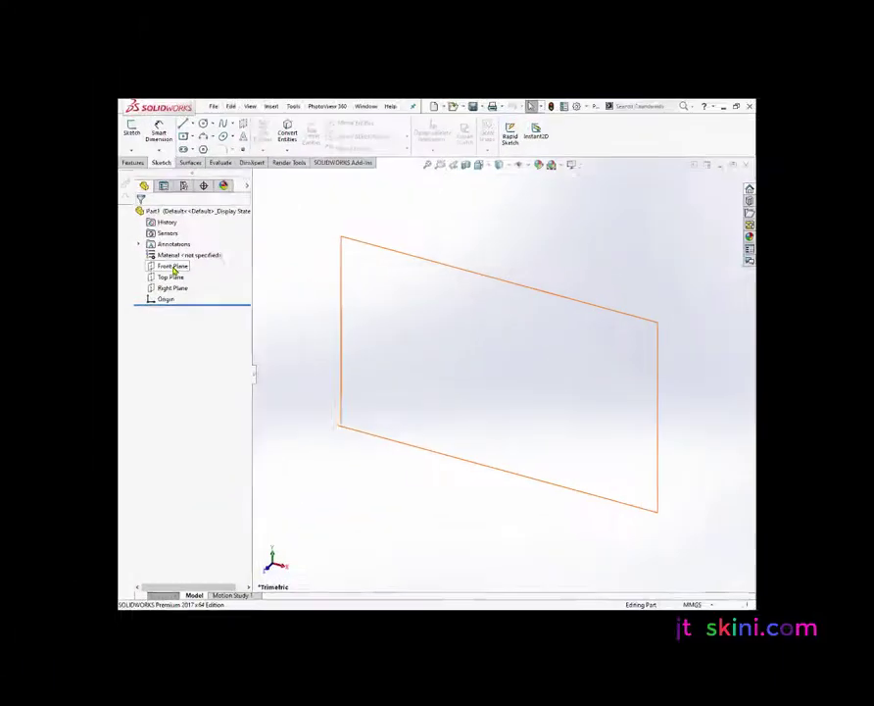
# Start a sketch on the Front Plane and draw a corner rectangle from the origin
pyautogui.click(74, 234)
pyautogui.rightClick(76, 240)
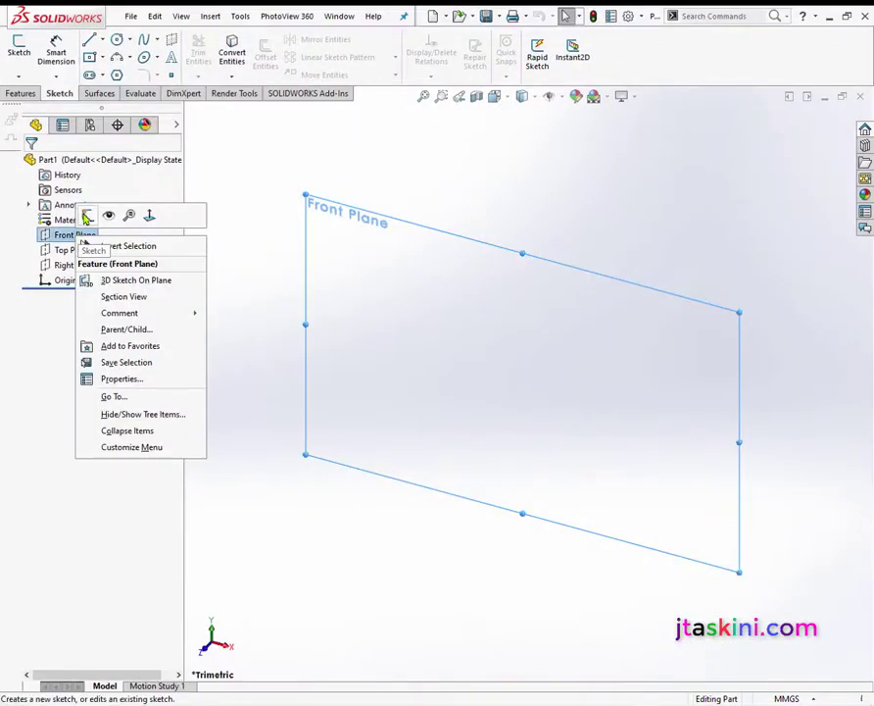
pyautogui.click(86, 218)
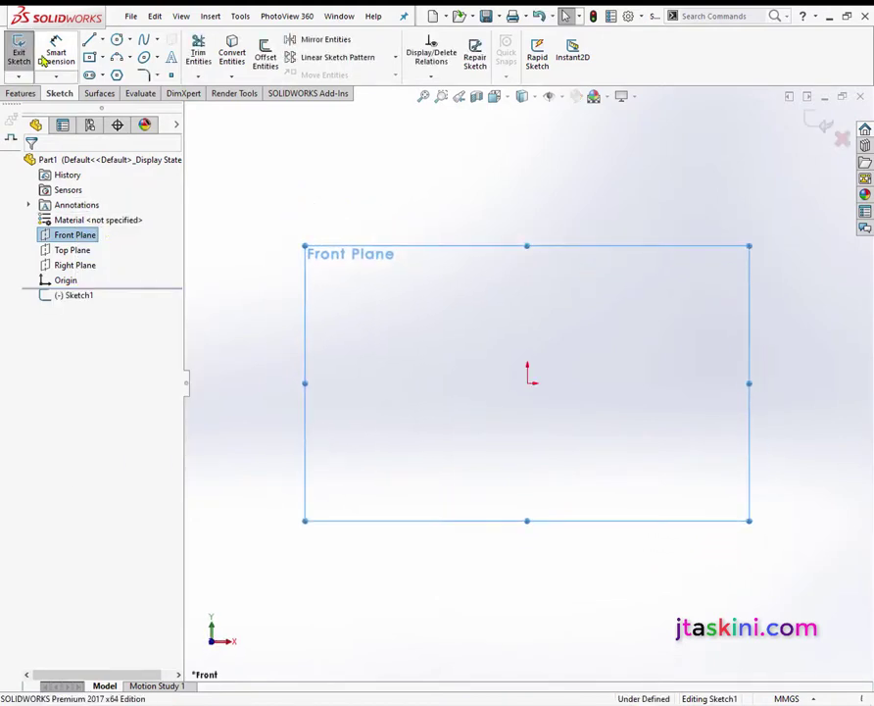
pyautogui.click(104, 61)
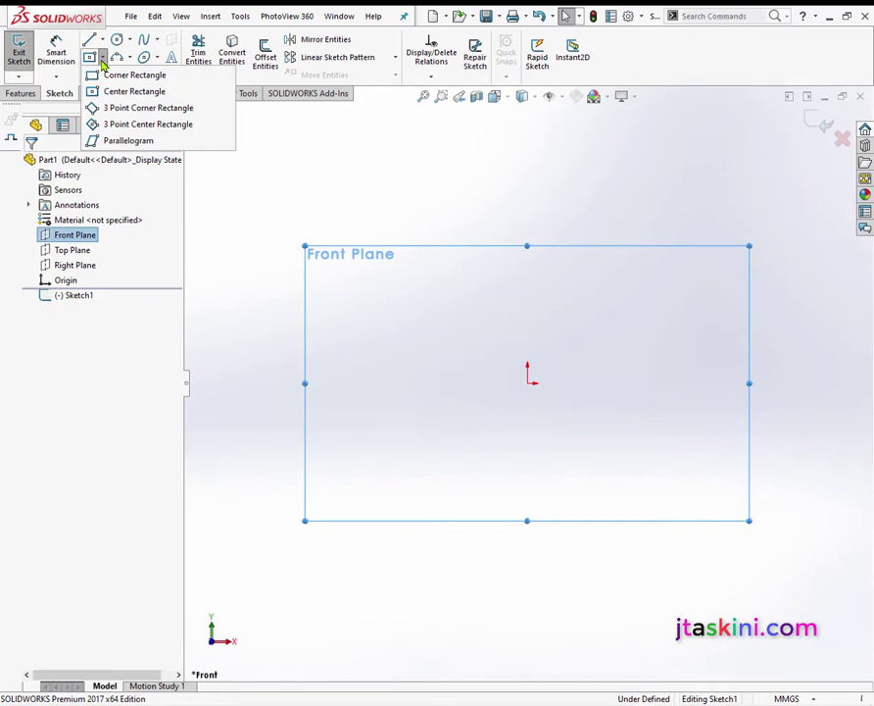
pyautogui.click(115, 79)
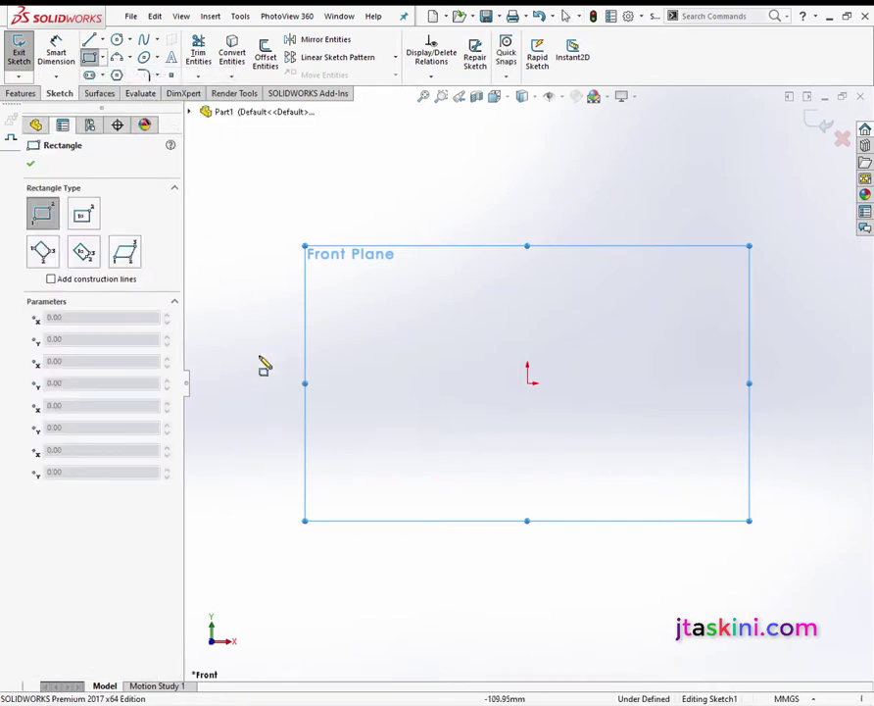
pyautogui.click(527, 383)
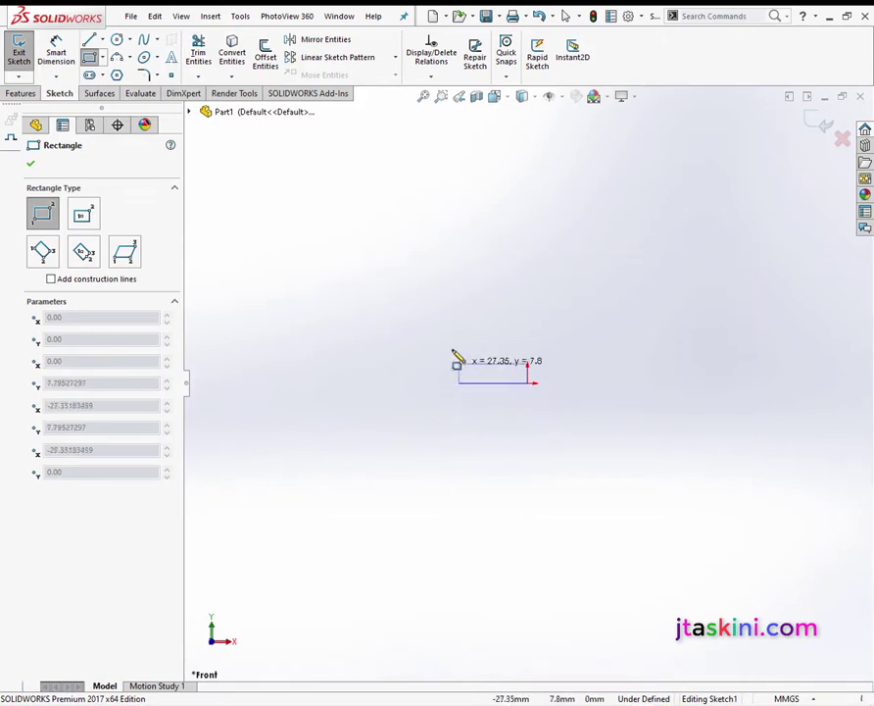
pyautogui.click(429, 237)
pyautogui.rightClick(305, 235)
pyautogui.click(332, 231)
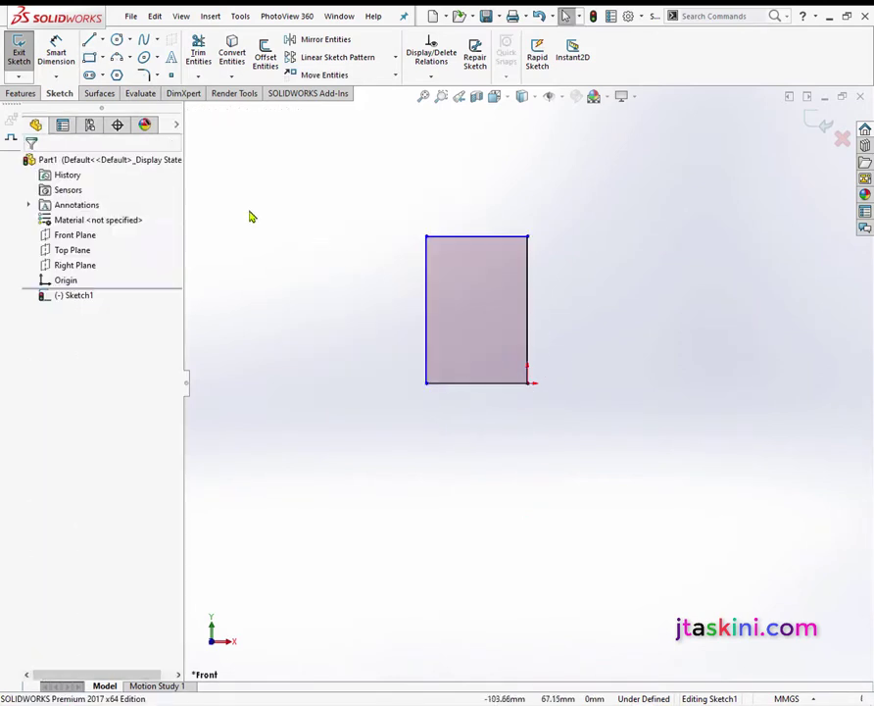
# Dimension the rectangle 120 wide and 180 tall, fully defining it
pyautogui.click(61, 57)
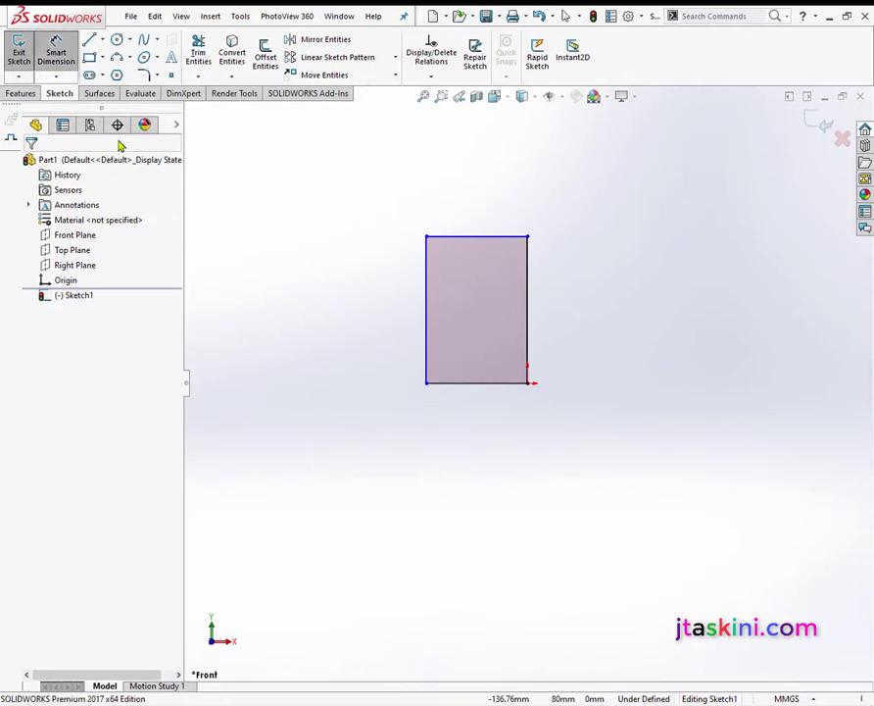
pyautogui.click(471, 238)
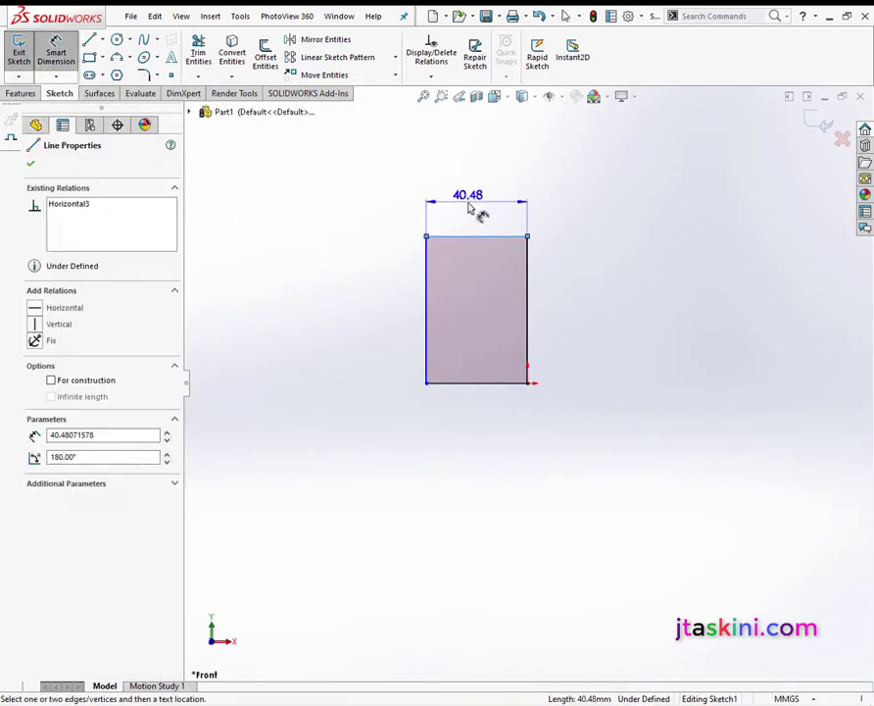
pyautogui.click(469, 207)
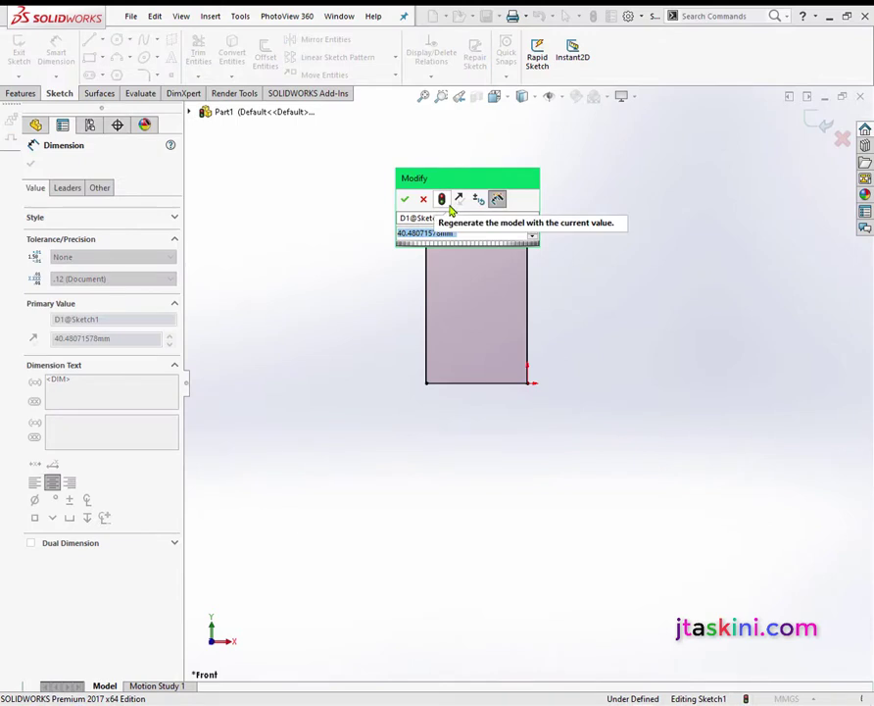
pyautogui.write('120')
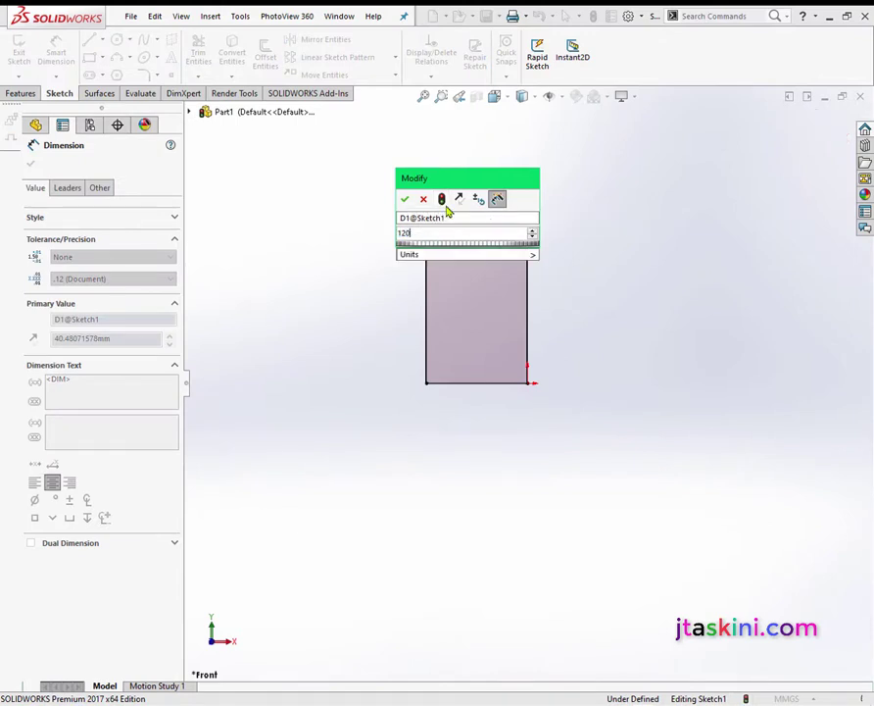
pyautogui.press('Return')
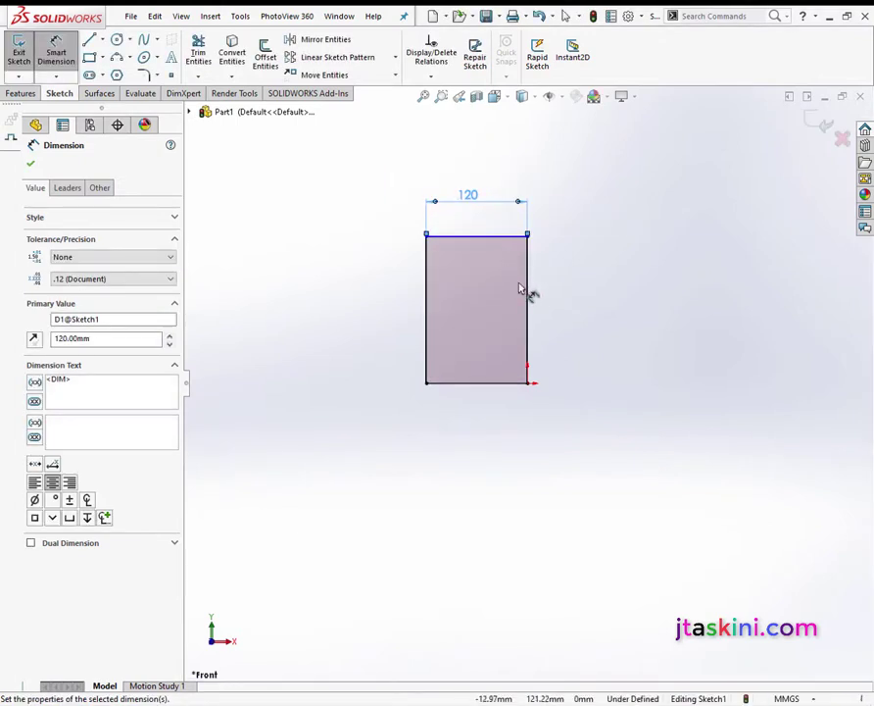
pyautogui.click(529, 293)
pyautogui.click(583, 284)
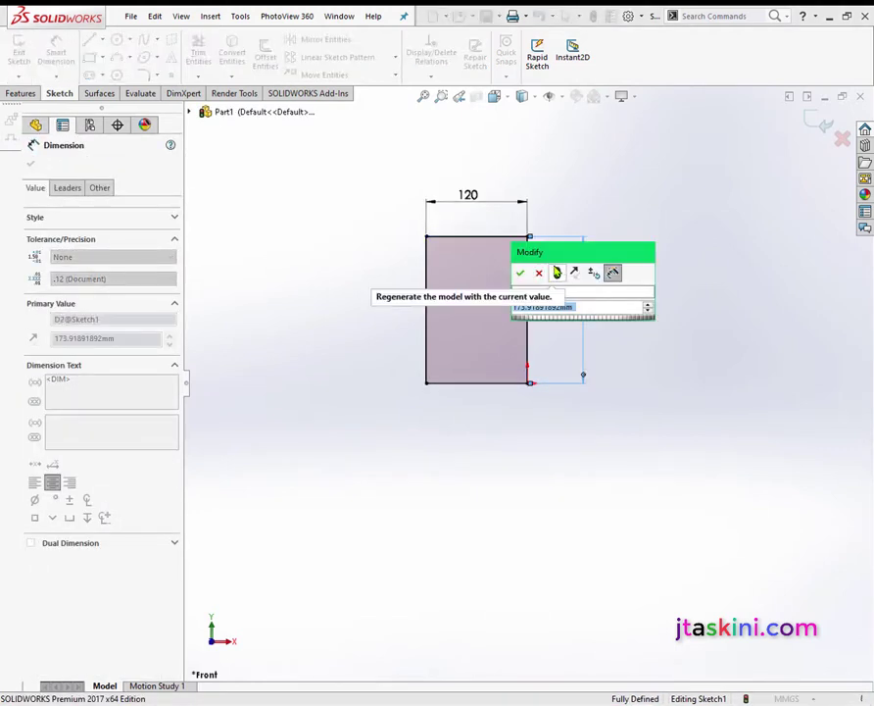
pyautogui.write('180')
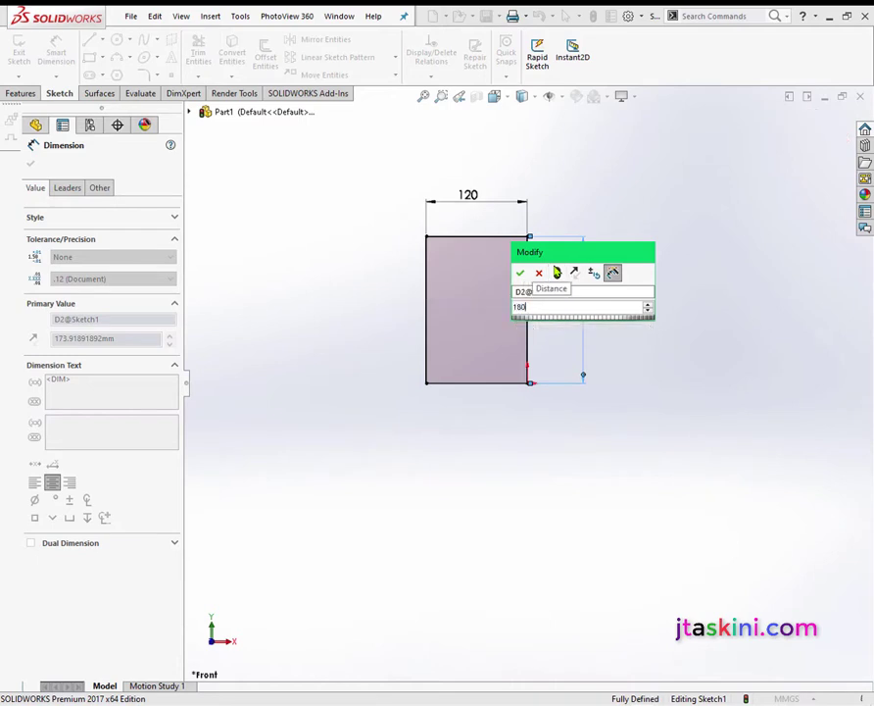
pyautogui.press('Return')
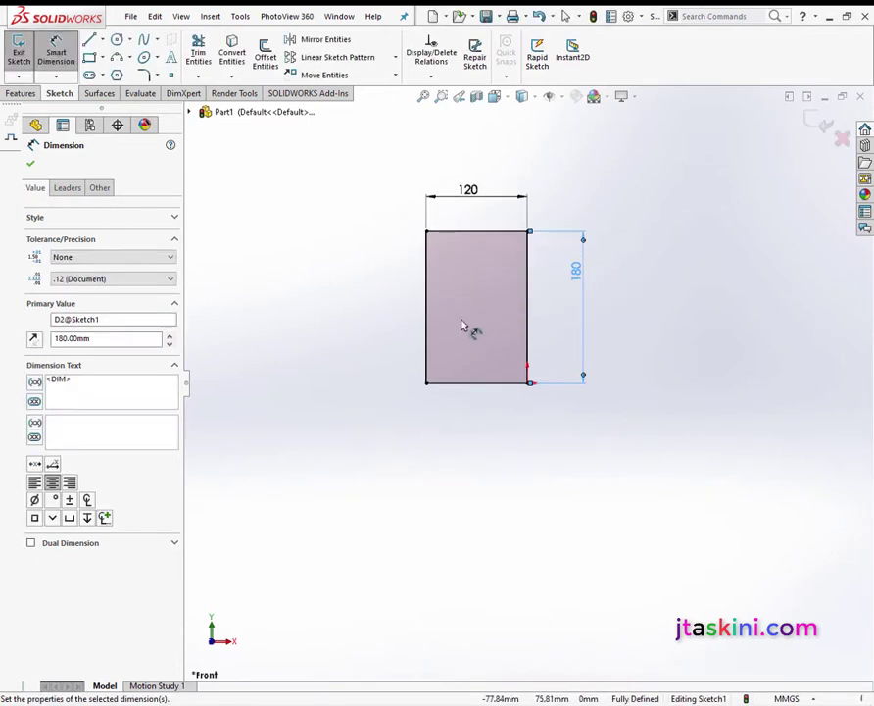
pyautogui.click(32, 164)
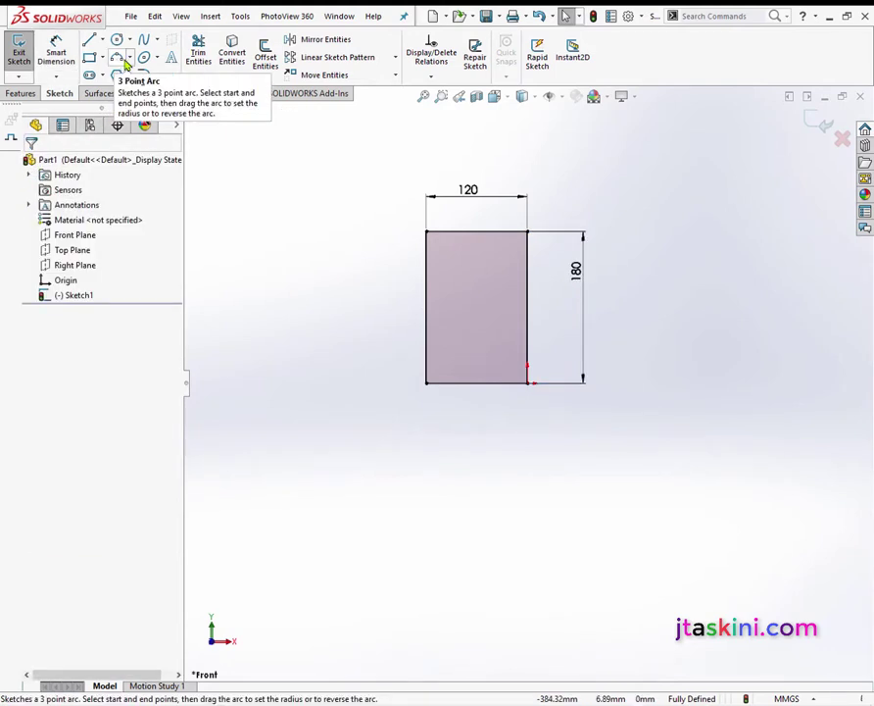
# Draw a three-point arc from the rectangle's bottom-left corner up past its top edge
pyautogui.click(117, 63)
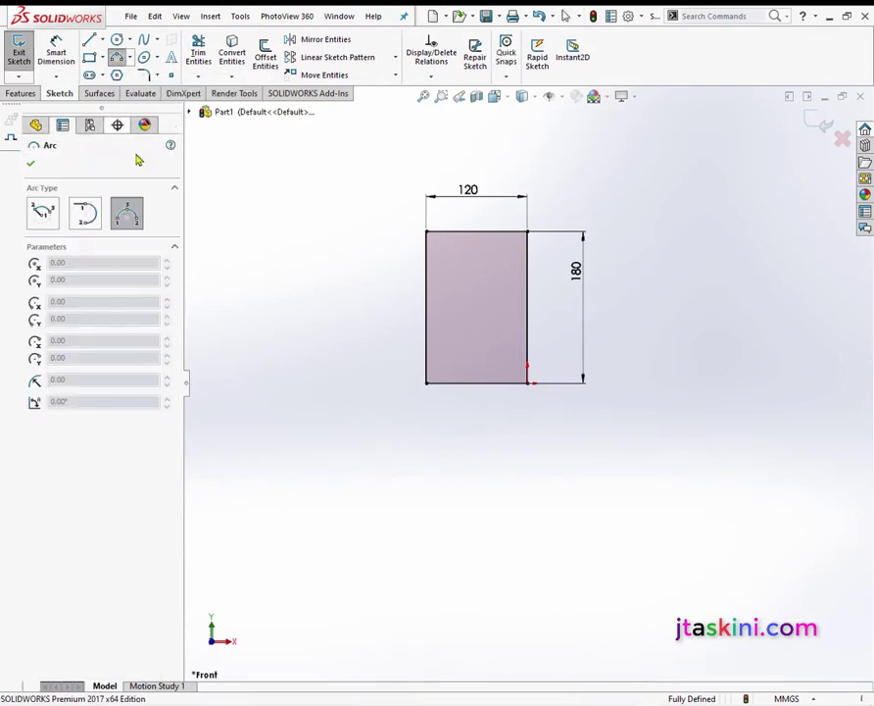
pyautogui.click(427, 383)
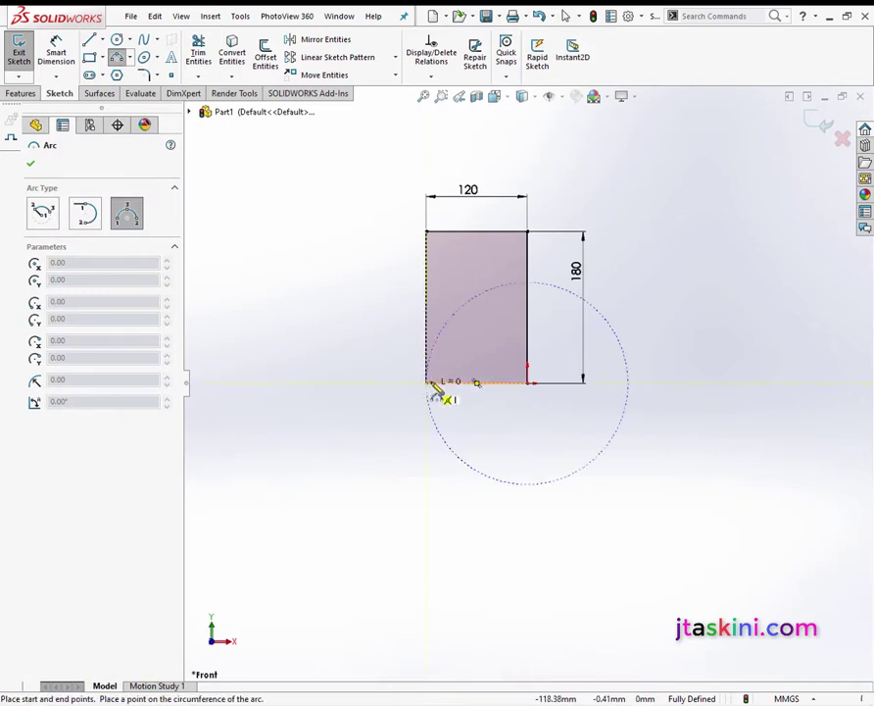
pyautogui.click(595, 188)
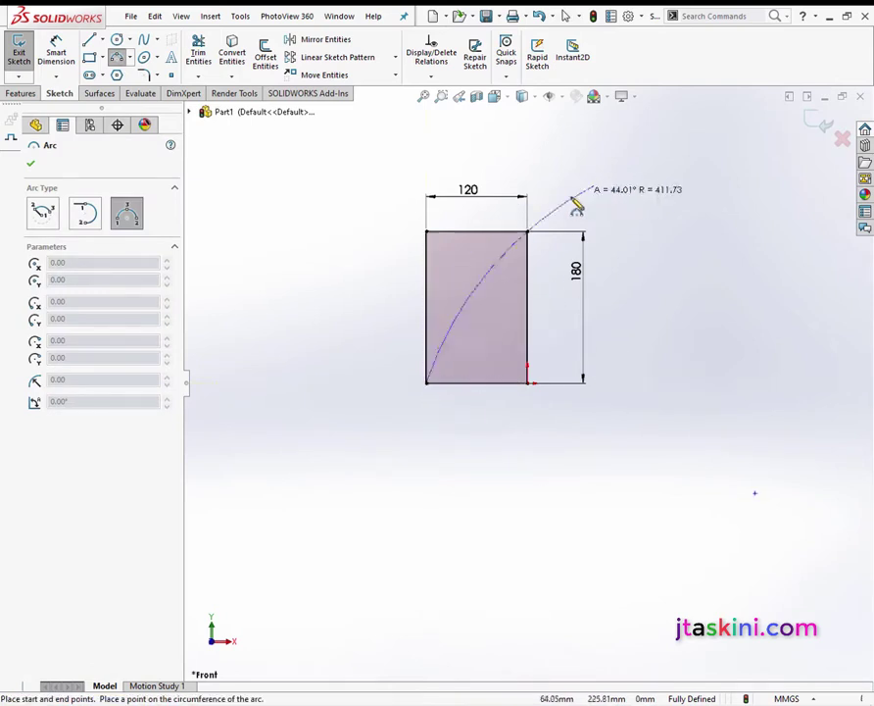
pyautogui.click(519, 226)
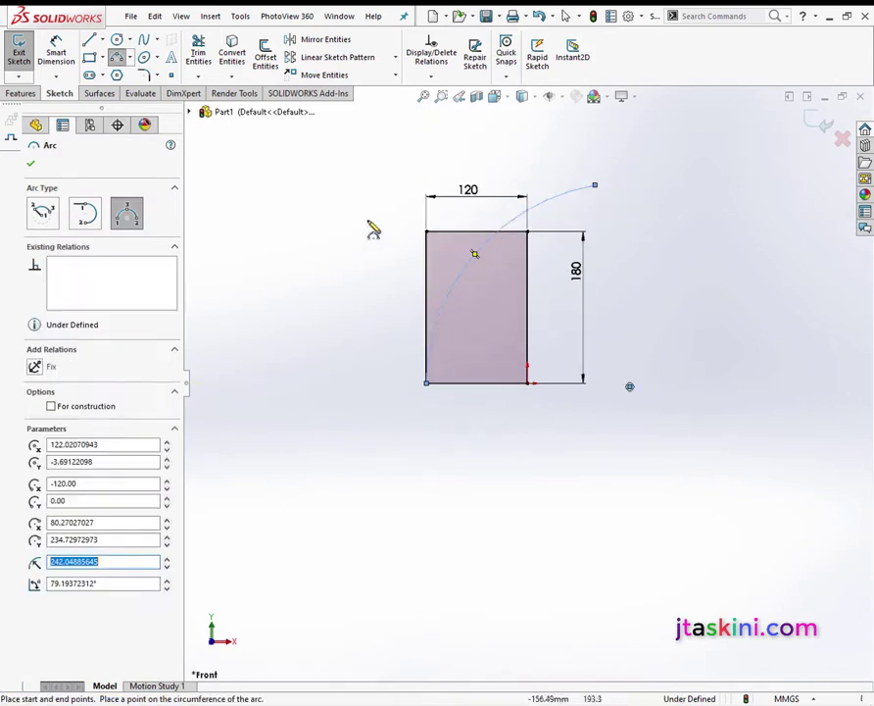
pyautogui.rightClick(287, 187)
pyautogui.click(313, 188)
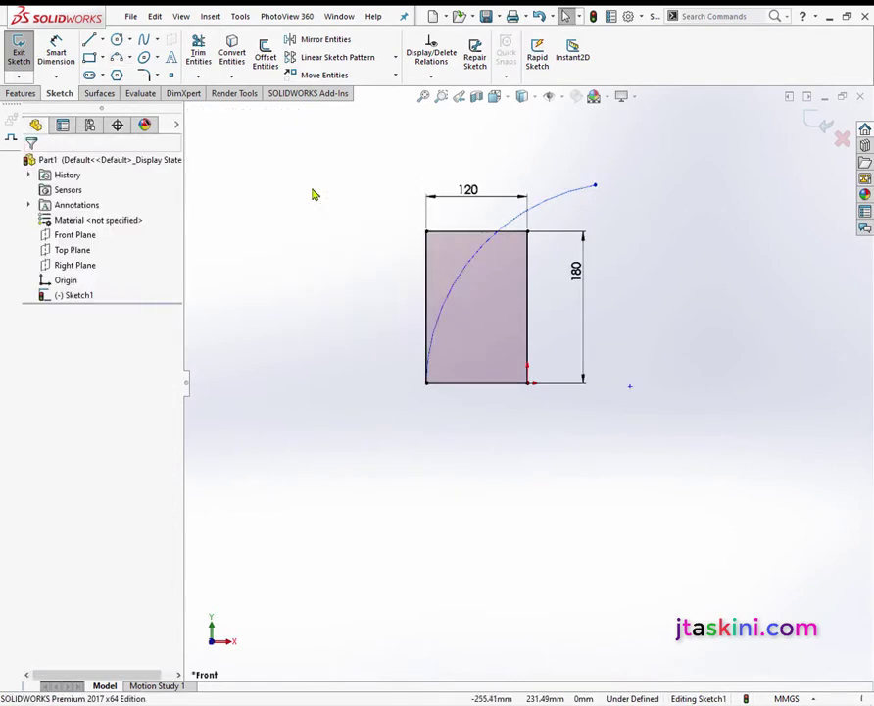
# Dimension the arc's radius to 450
pyautogui.click(57, 54)
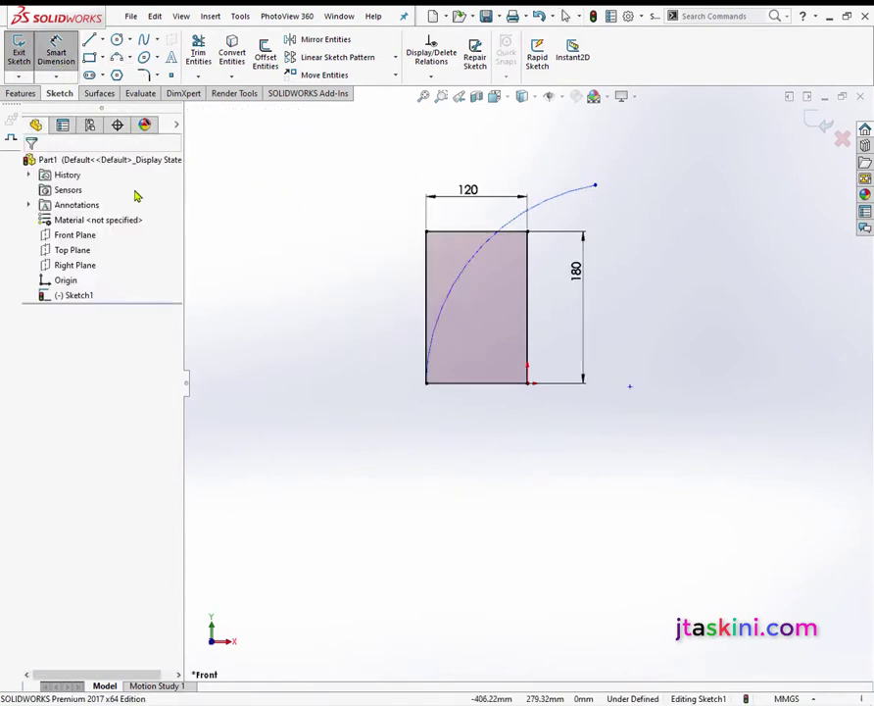
pyautogui.click(475, 270)
pyautogui.click(476, 280)
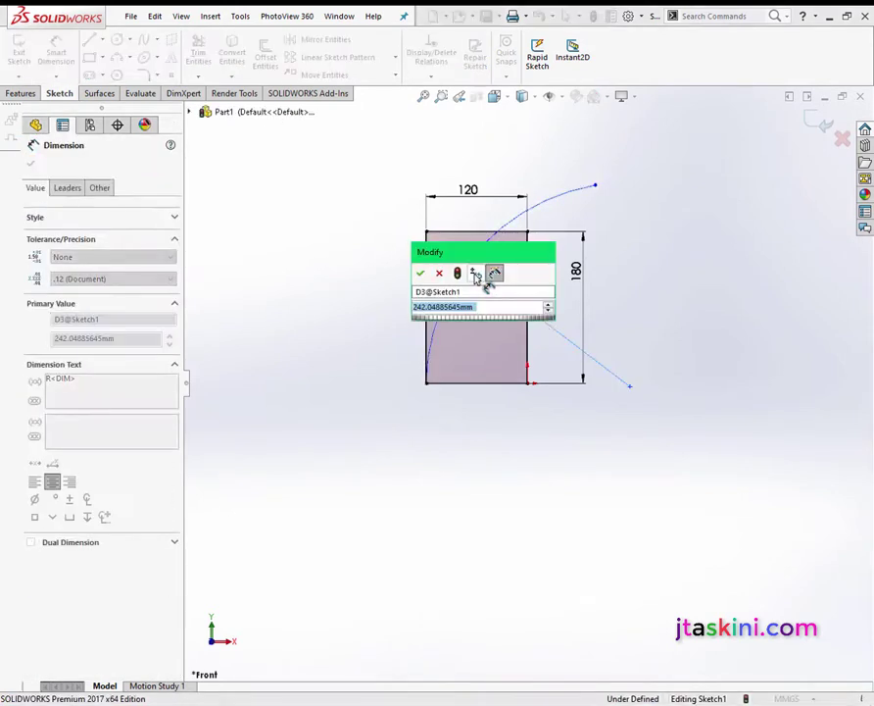
pyautogui.write('450')
pyautogui.press('Return')
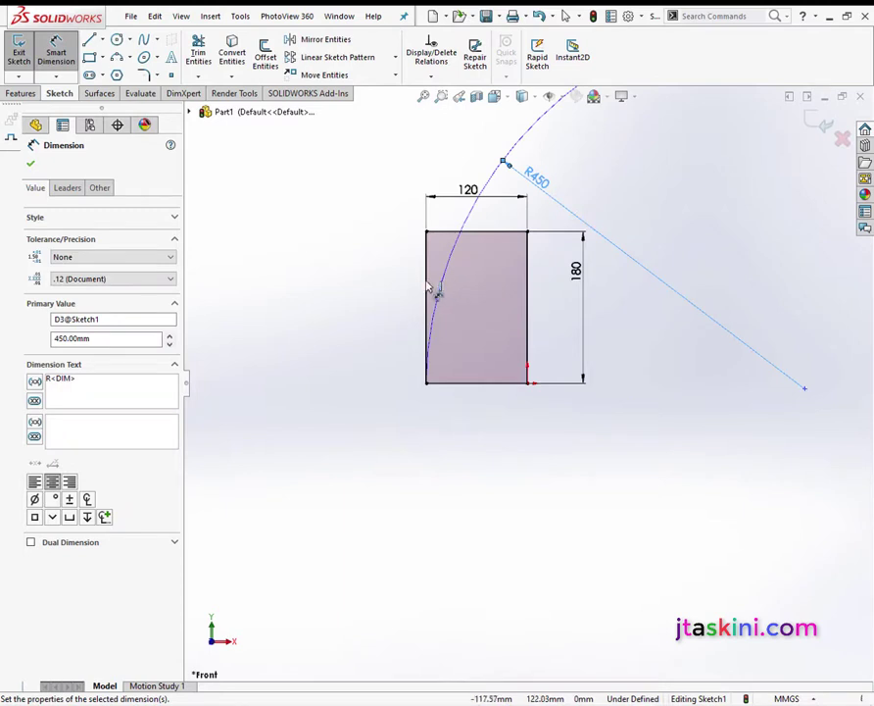
pyautogui.click(31, 164)
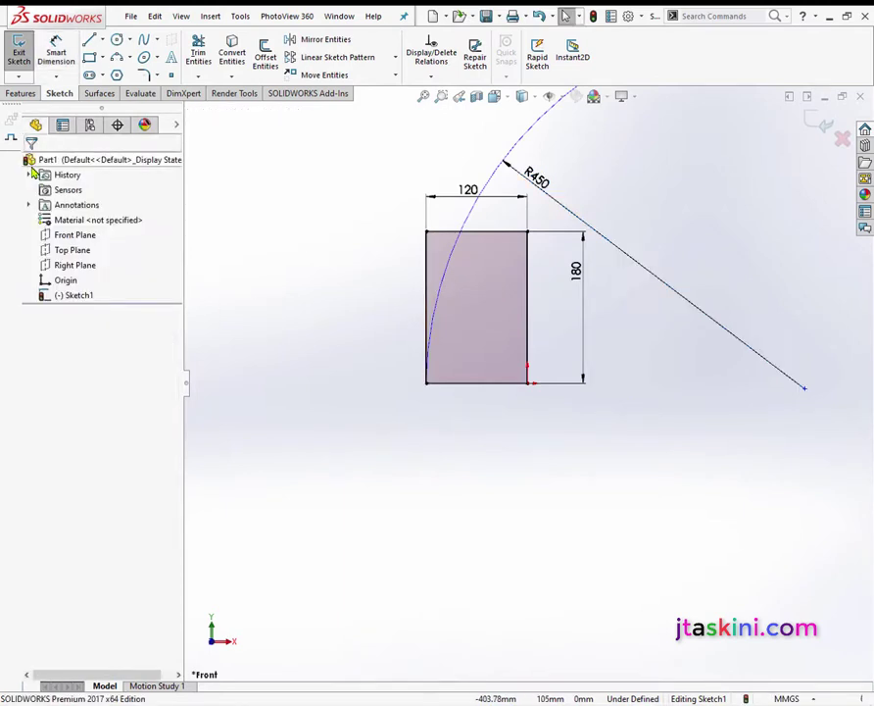
# Trim the top edge, left edge and arc overhang off the profile
pyautogui.click(198, 54)
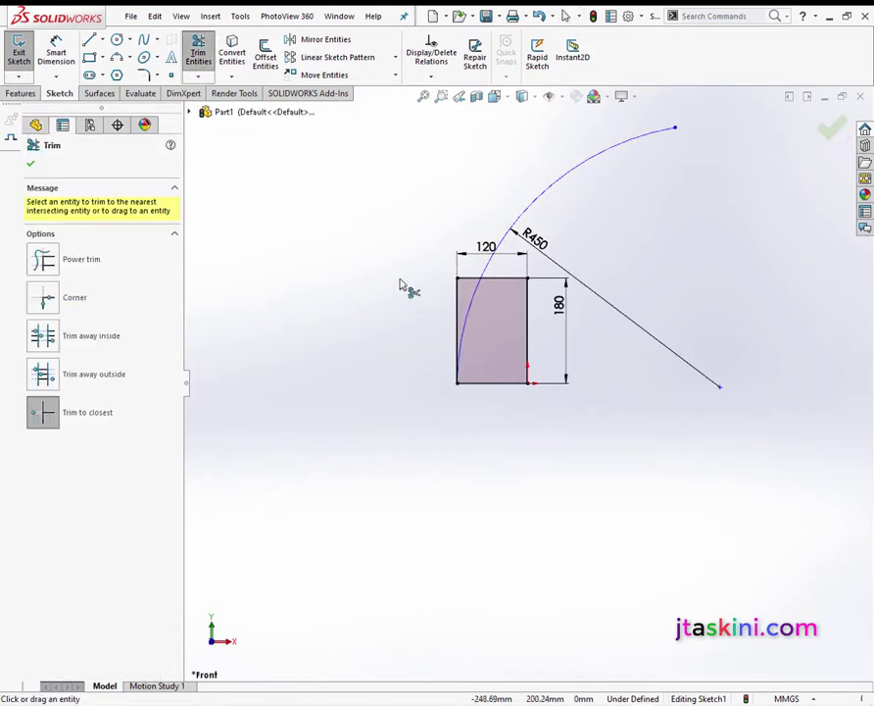
pyautogui.click(469, 280)
pyautogui.click(458, 296)
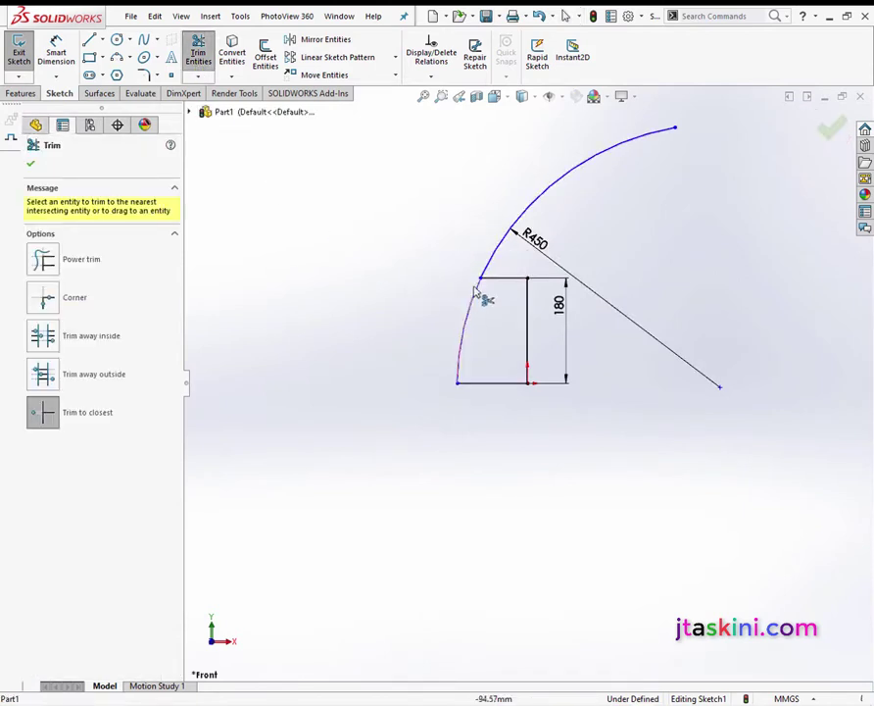
pyautogui.click(489, 265)
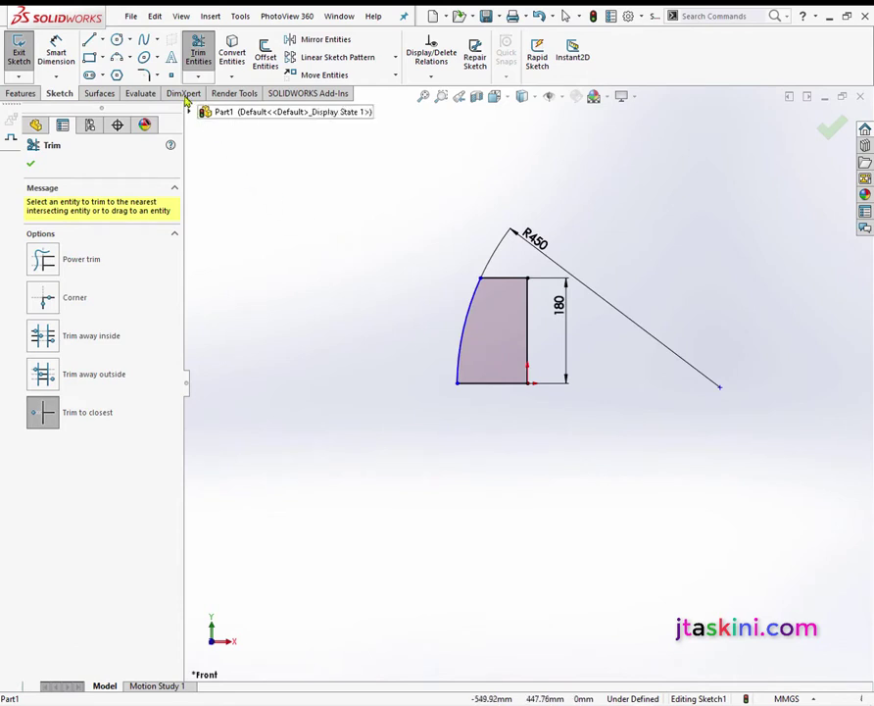
# Dimension the profile's top width to 80 mm
pyautogui.click(55, 51)
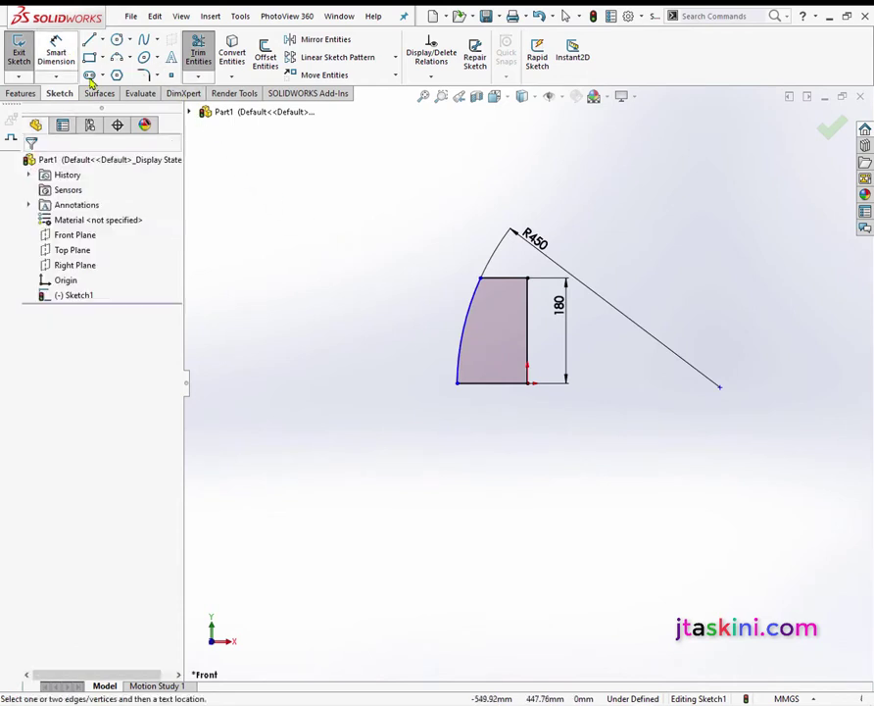
pyautogui.click(481, 280)
pyautogui.click(527, 292)
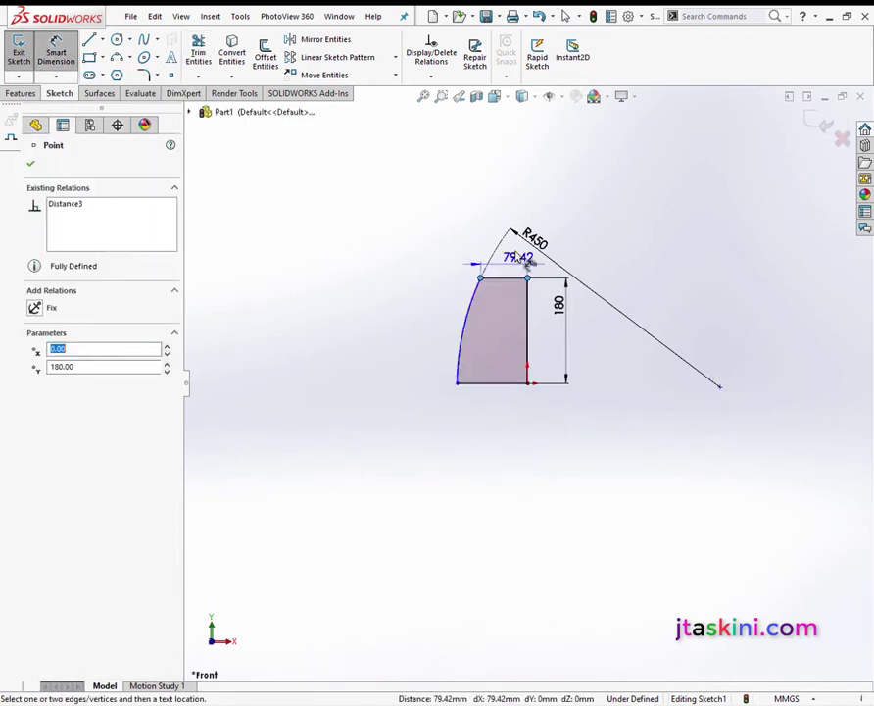
pyautogui.click(512, 208)
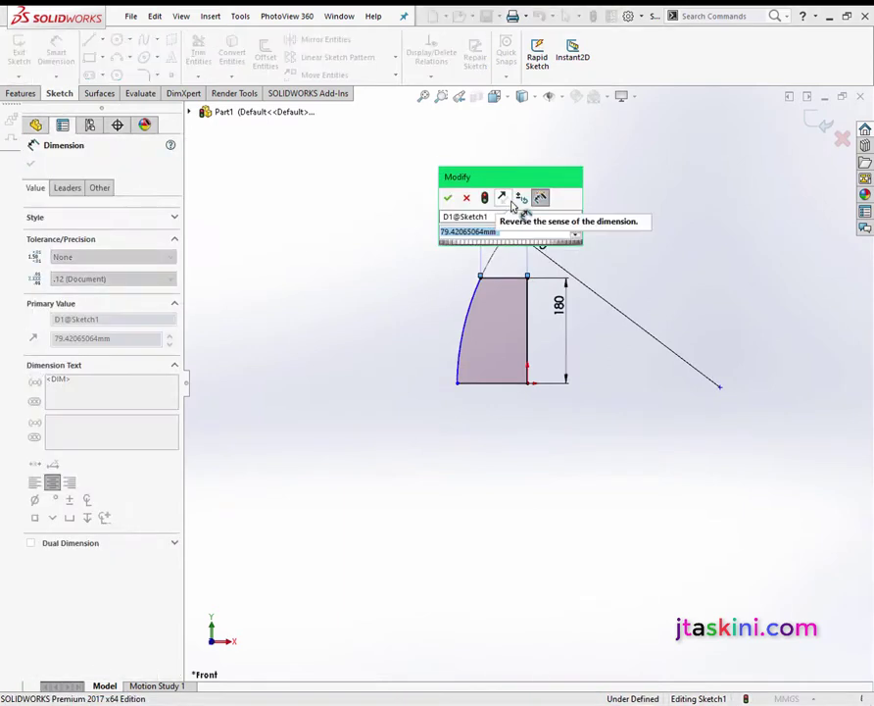
pyautogui.write('80')
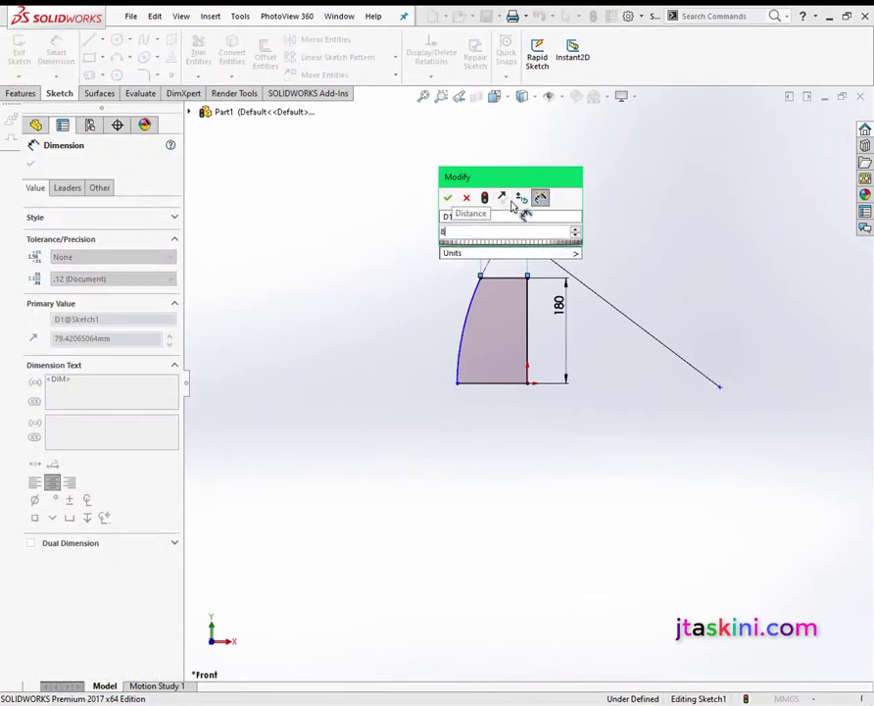
pyautogui.press('Return')
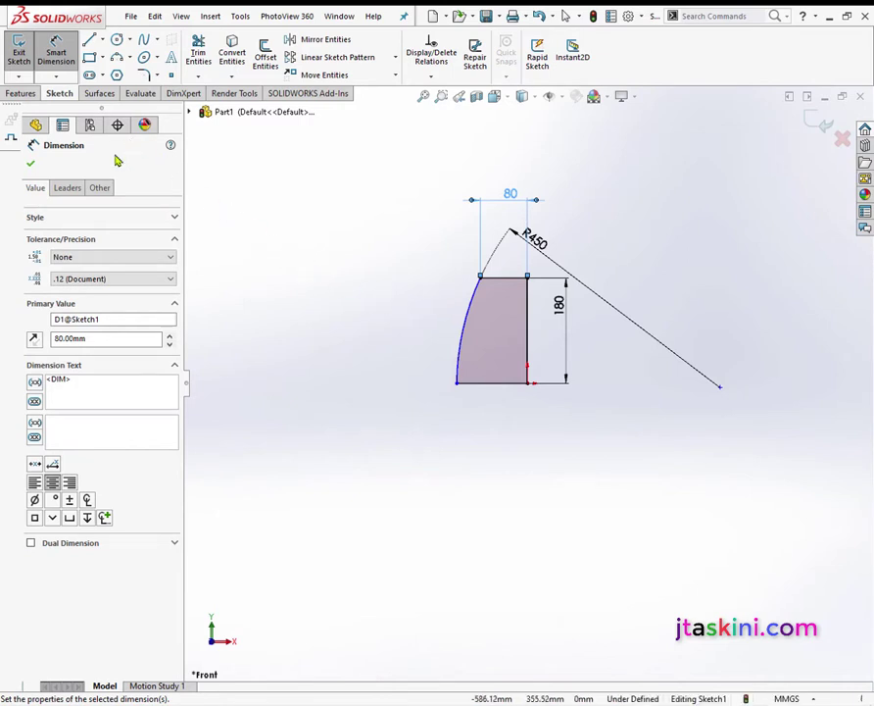
pyautogui.click(31, 163)
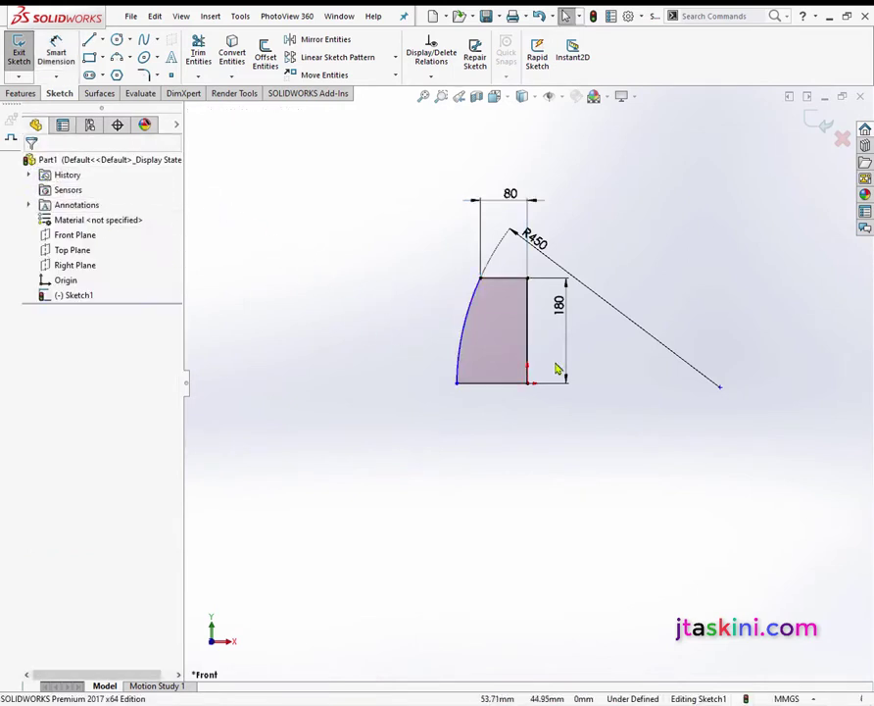
# Convert the bottom line and the vertical 180 line into construction geometry
pyautogui.click(506, 388)
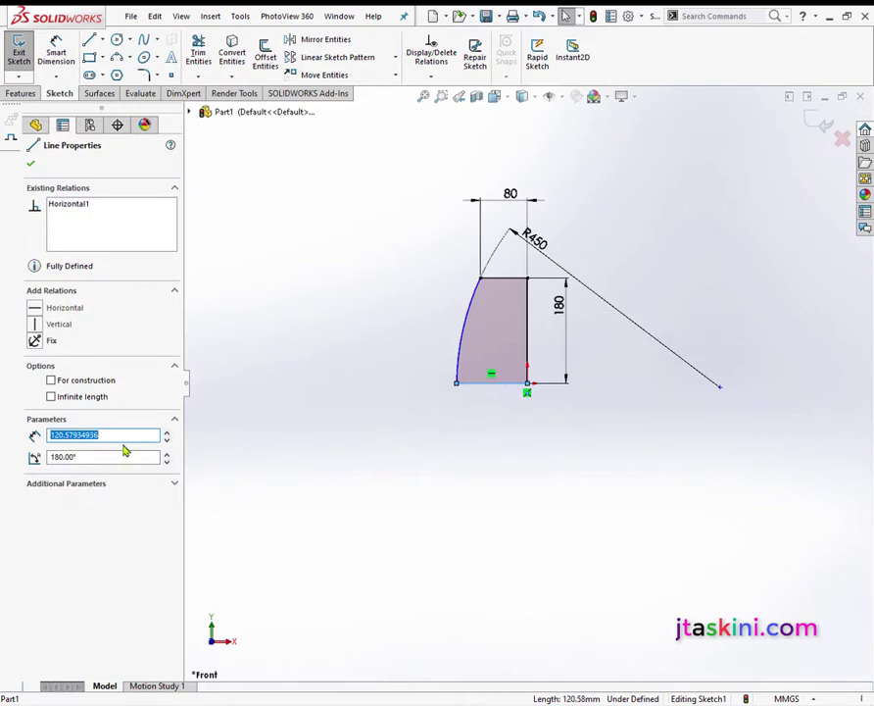
pyautogui.click(52, 380)
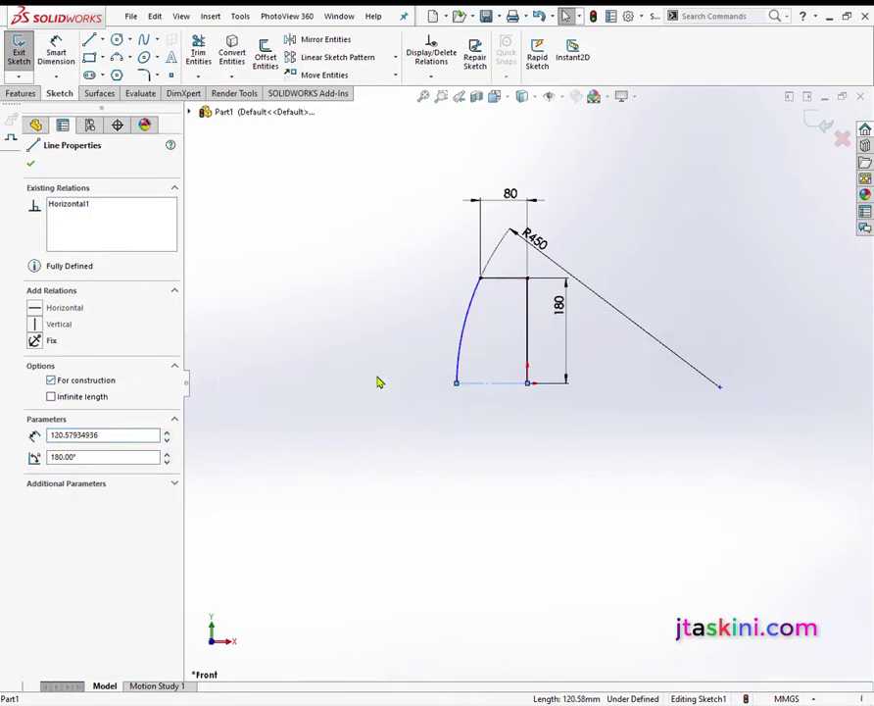
pyautogui.click(528, 358)
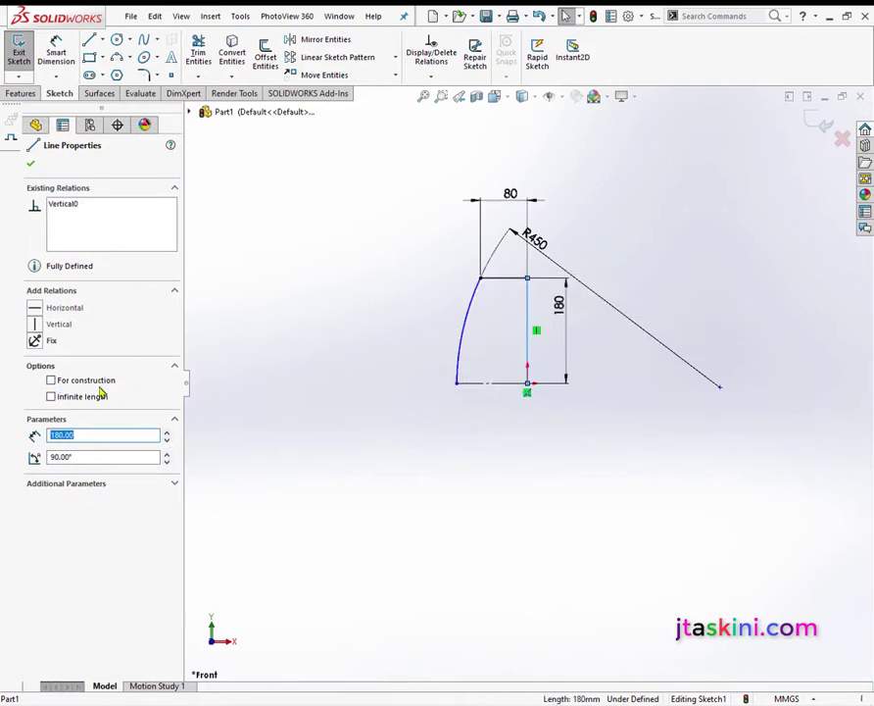
pyautogui.click(52, 380)
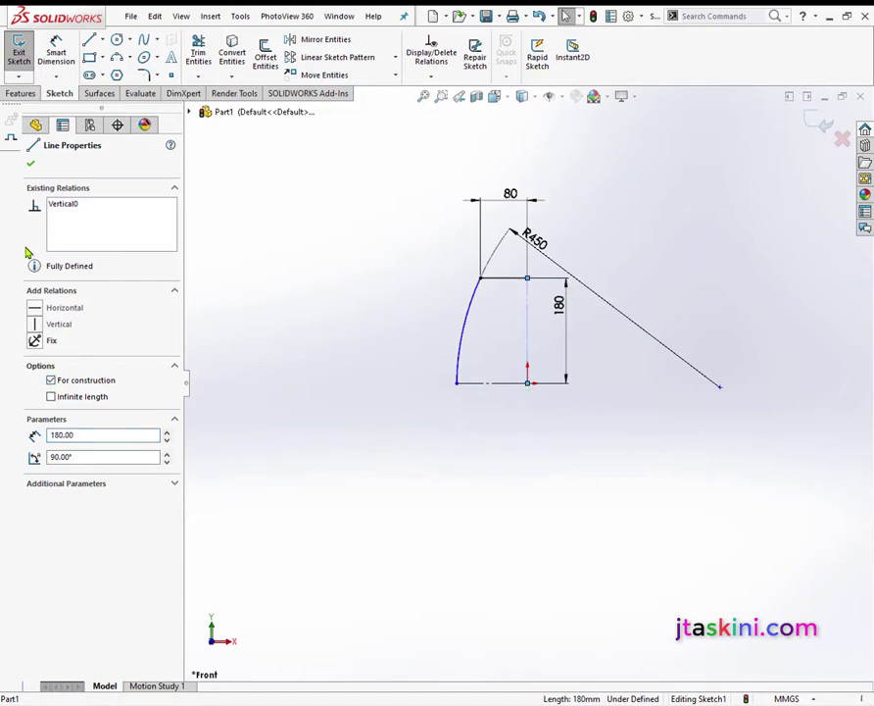
pyautogui.click(27, 124)
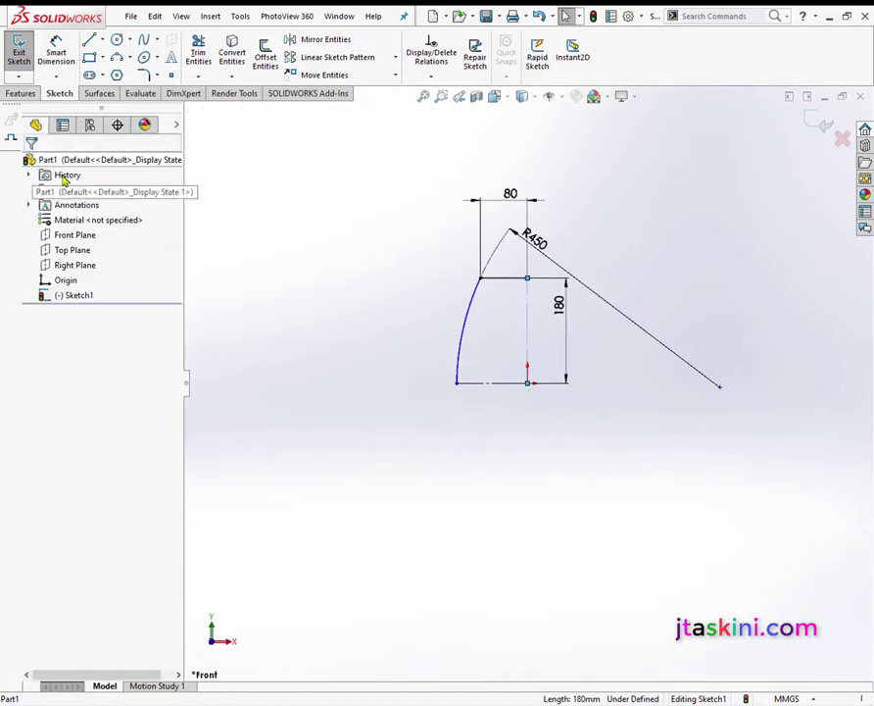
# Exit Sketch1 and switch to an isometric view
pyautogui.click(826, 125)
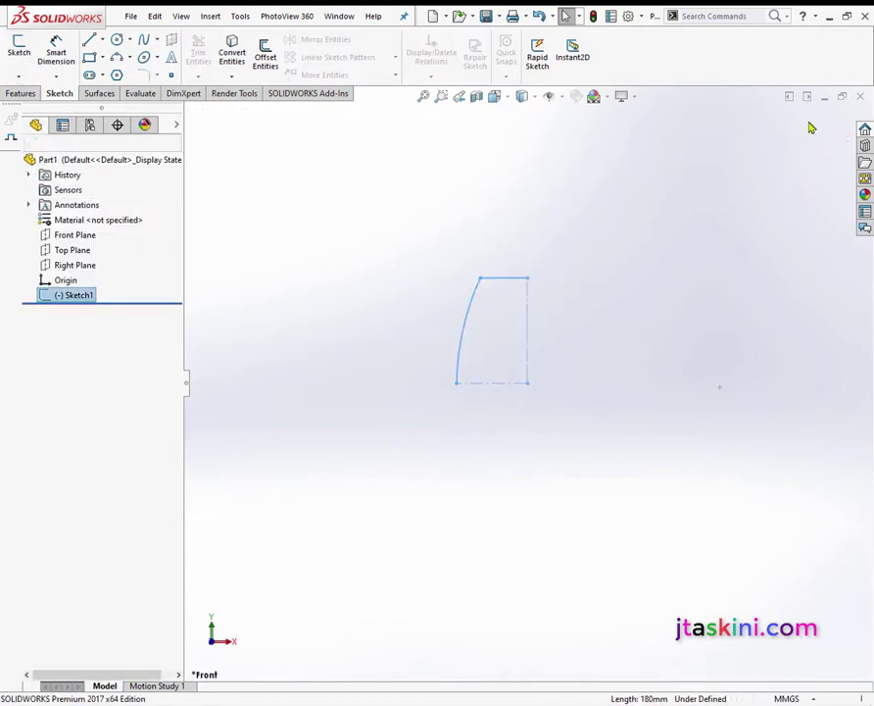
pyautogui.click(503, 97)
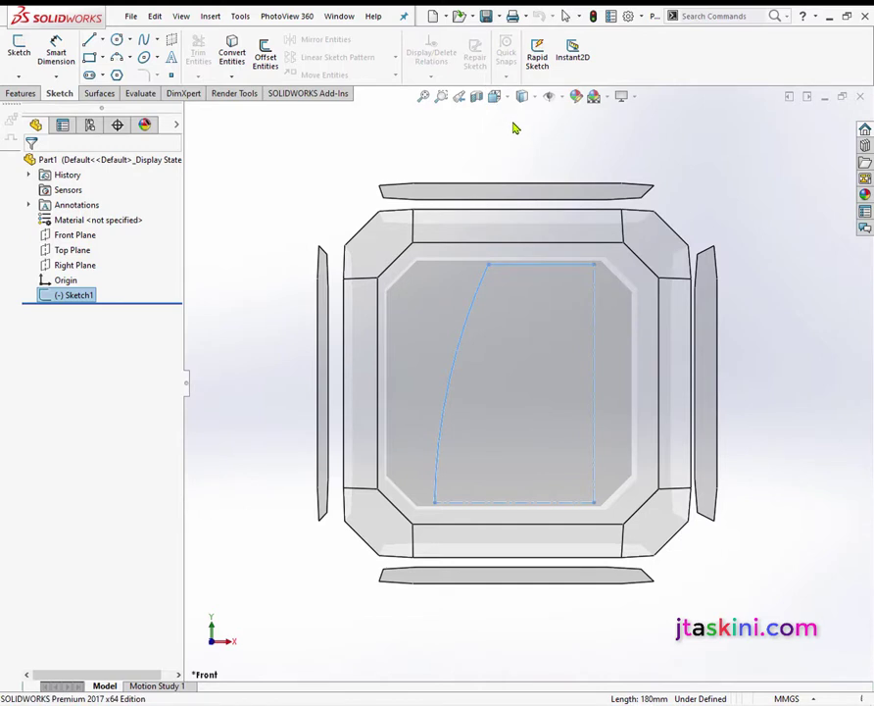
pyautogui.click(494, 97)
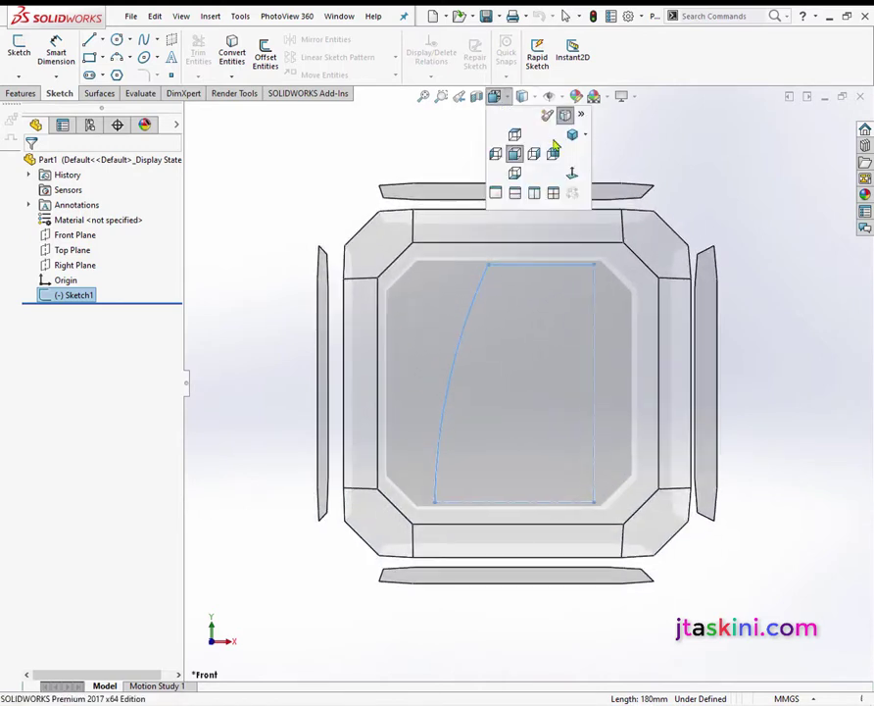
pyautogui.click(574, 137)
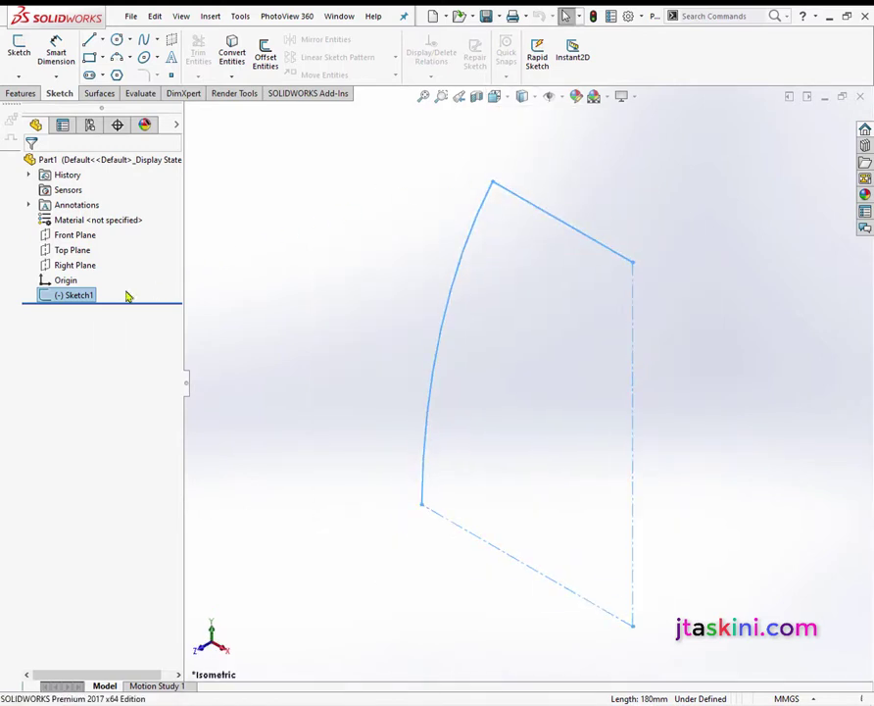
# Start Sketch2 on the Right Plane, viewed face-on, ready to draw a three-point arc
pyautogui.rightClick(87, 265)
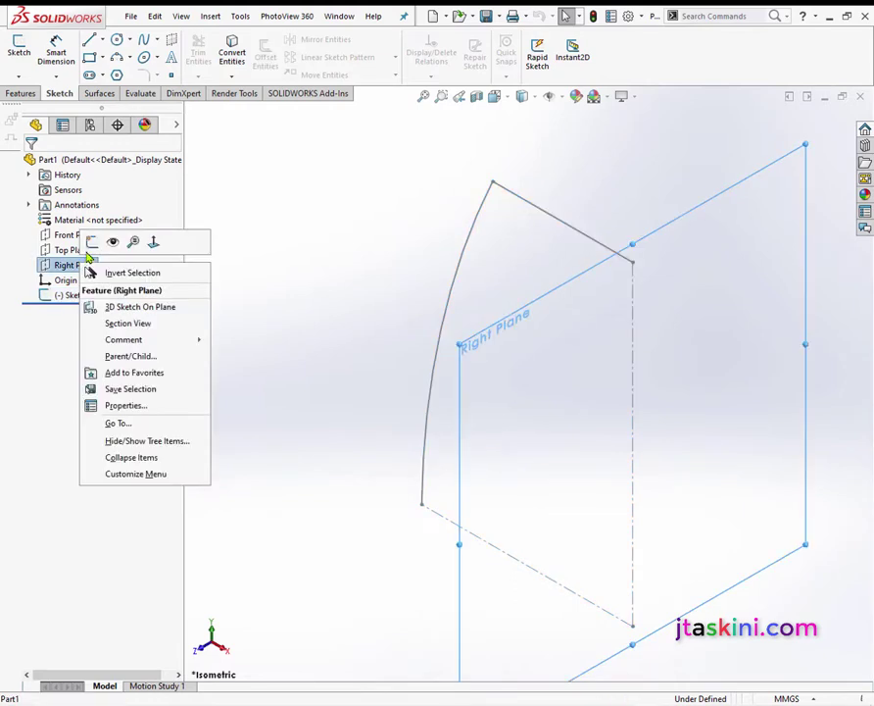
pyautogui.click(92, 242)
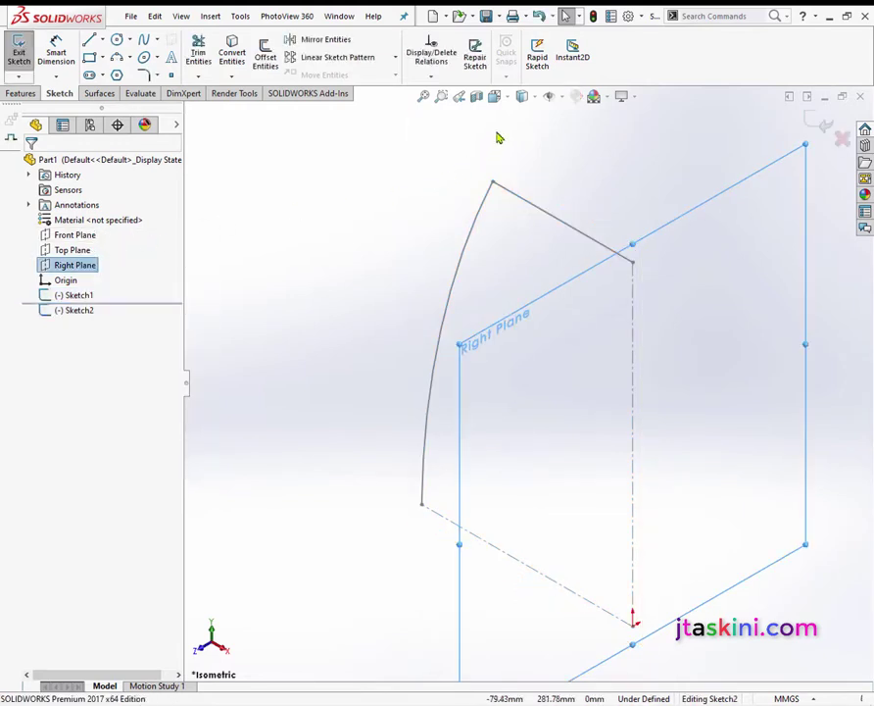
pyautogui.rightClick(433, 149)
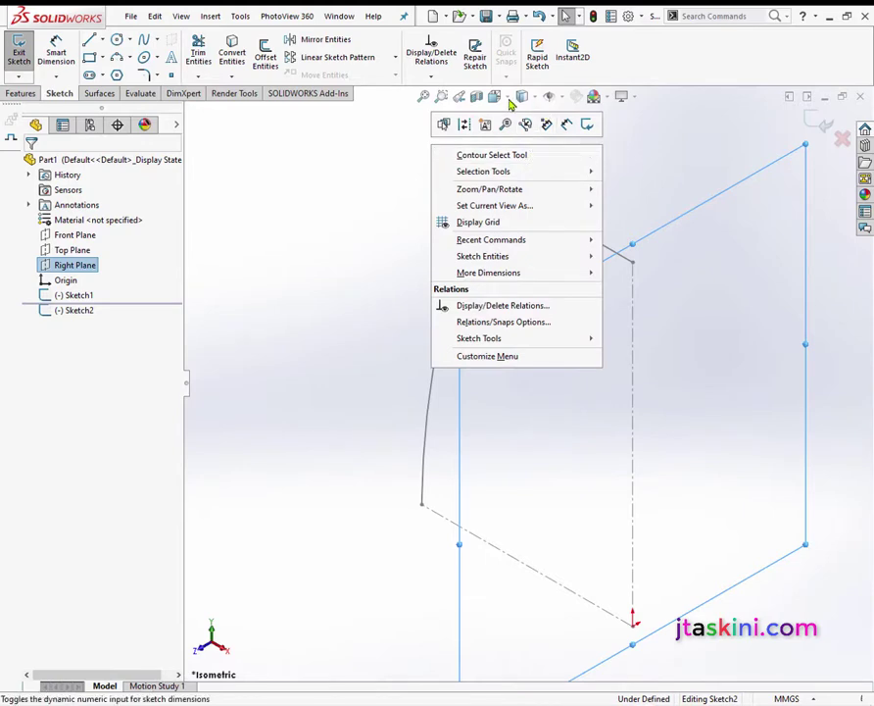
pyautogui.click(508, 102)
pyautogui.click(576, 174)
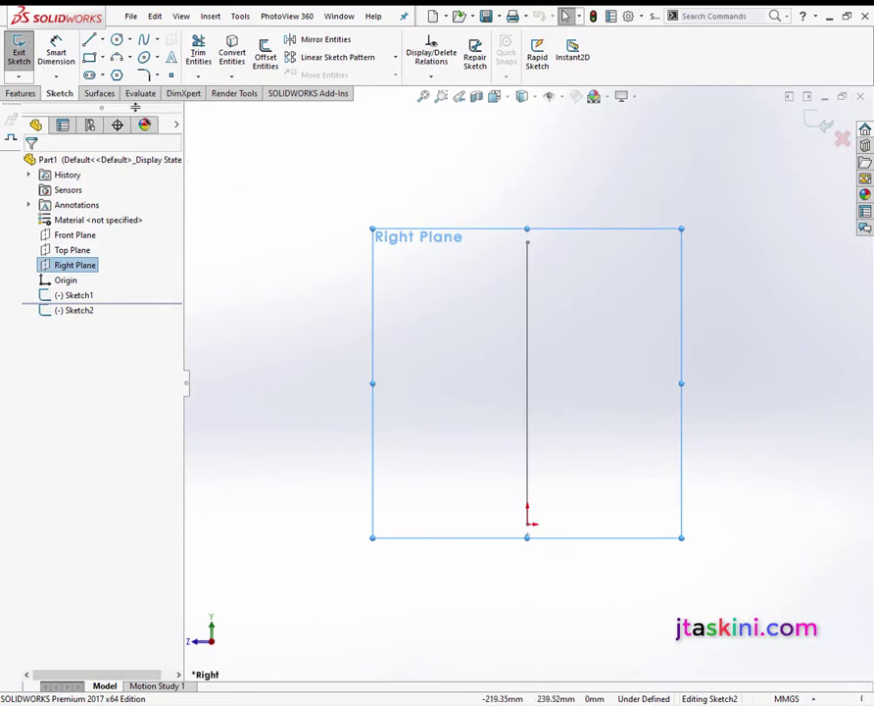
pyautogui.click(117, 56)
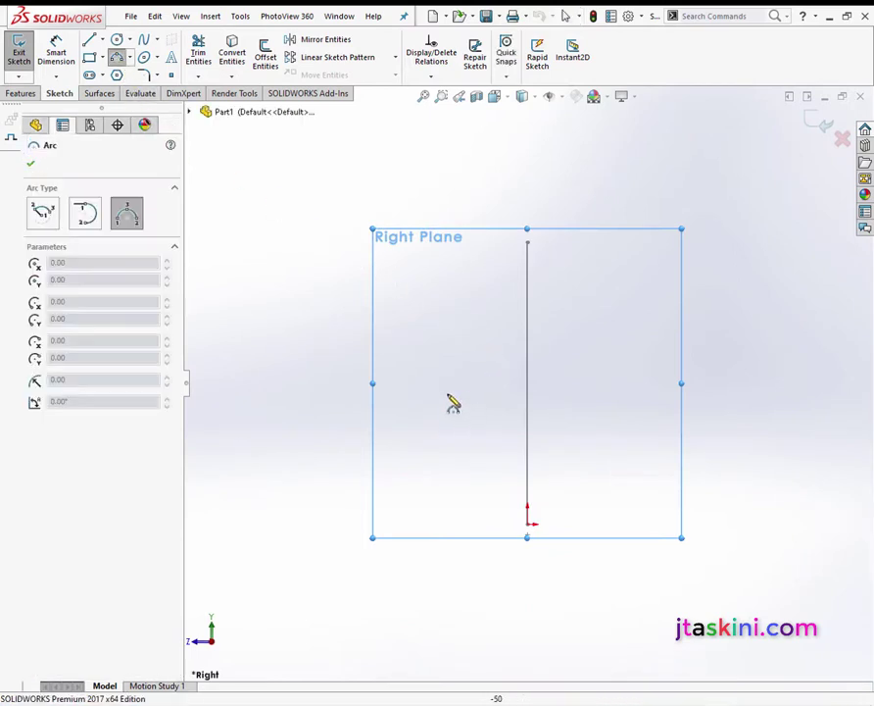
# Draw a three-point arc on the Right Plane sketch
pyautogui.click(435, 369)
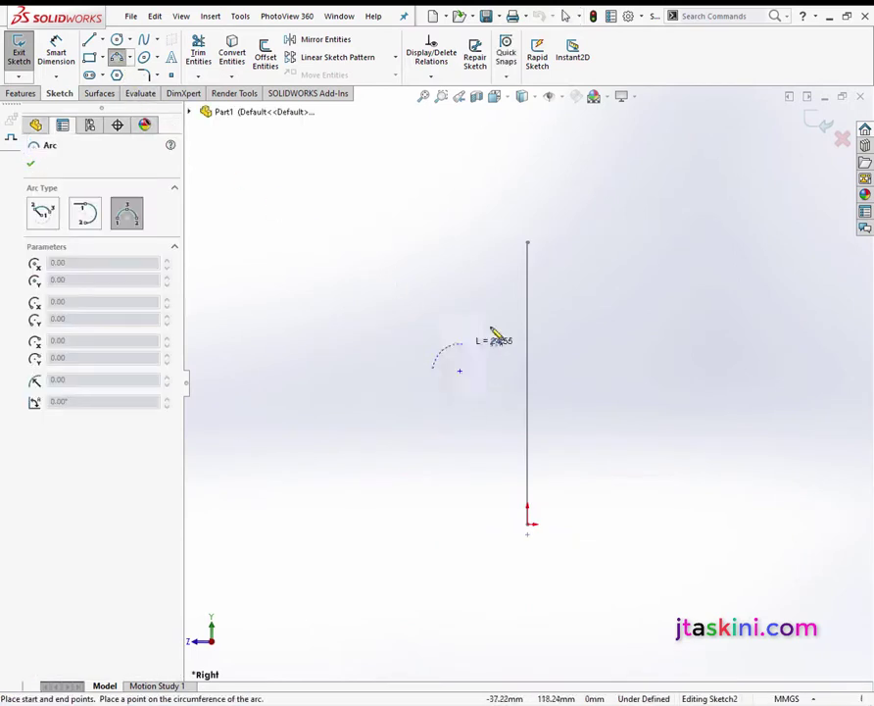
pyautogui.click(626, 345)
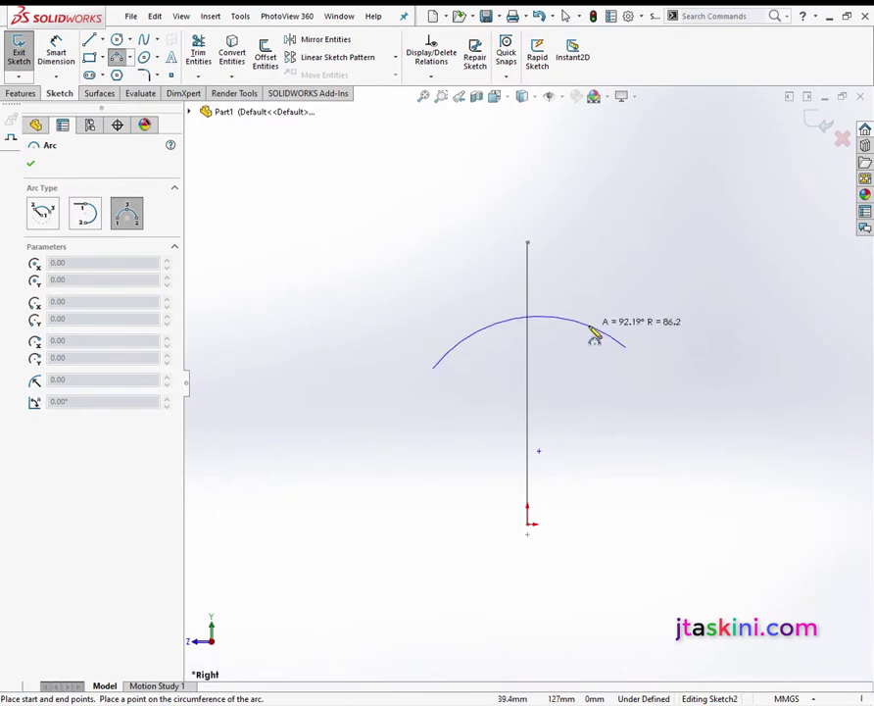
pyautogui.click(594, 335)
pyautogui.rightClick(613, 282)
pyautogui.click(646, 285)
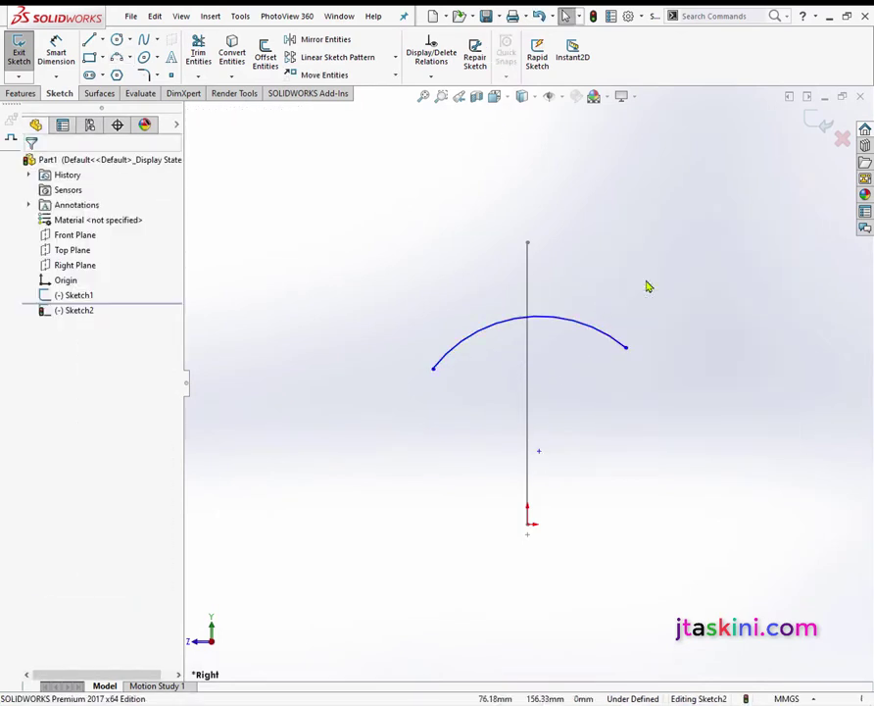
# Dimension the arc 110 mm between its endpoints and give it radius 160
pyautogui.click(57, 61)
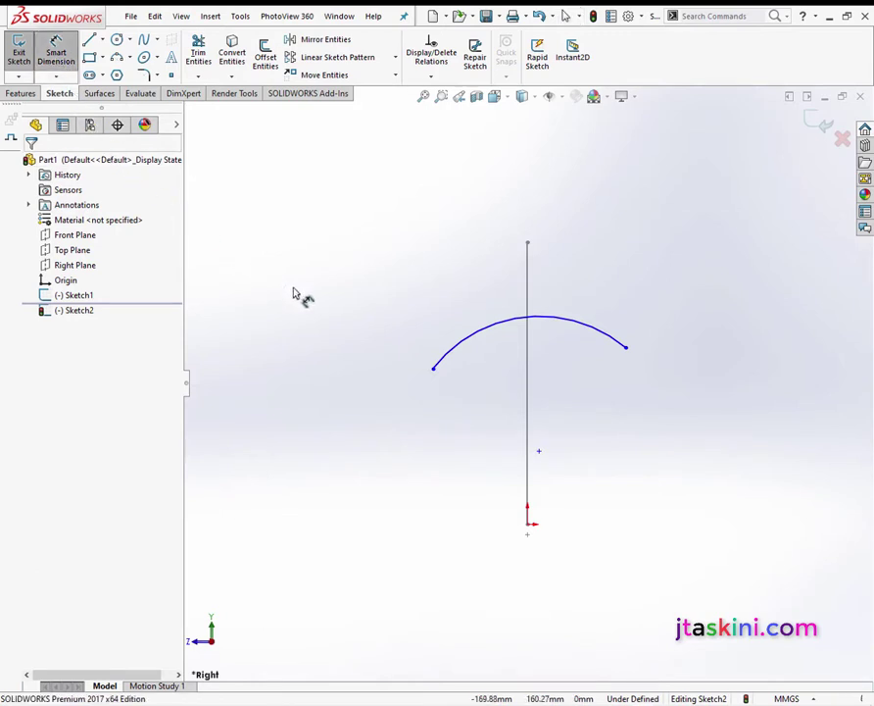
pyautogui.click(434, 368)
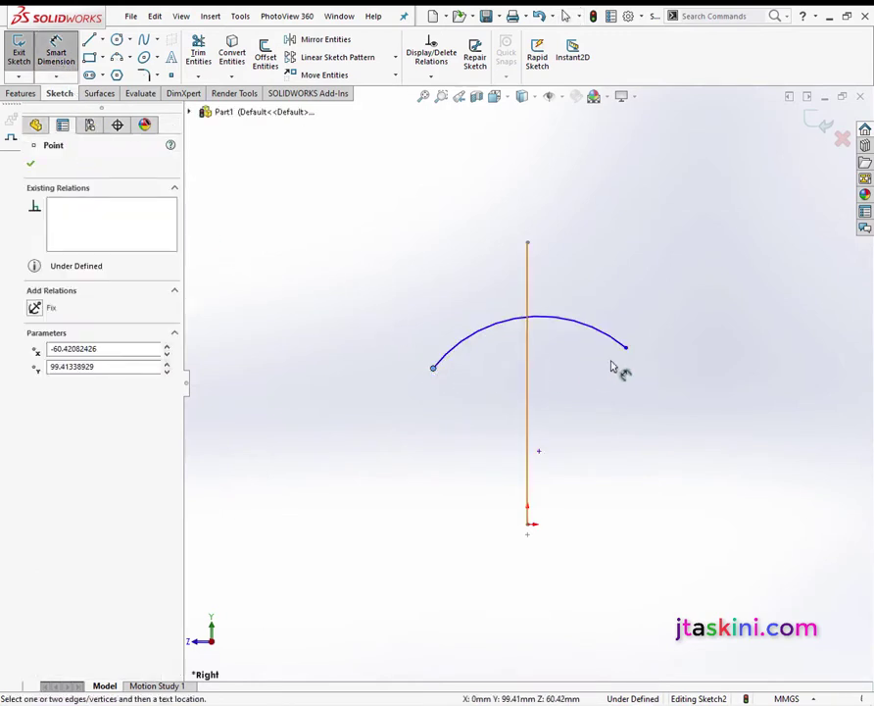
pyautogui.click(625, 347)
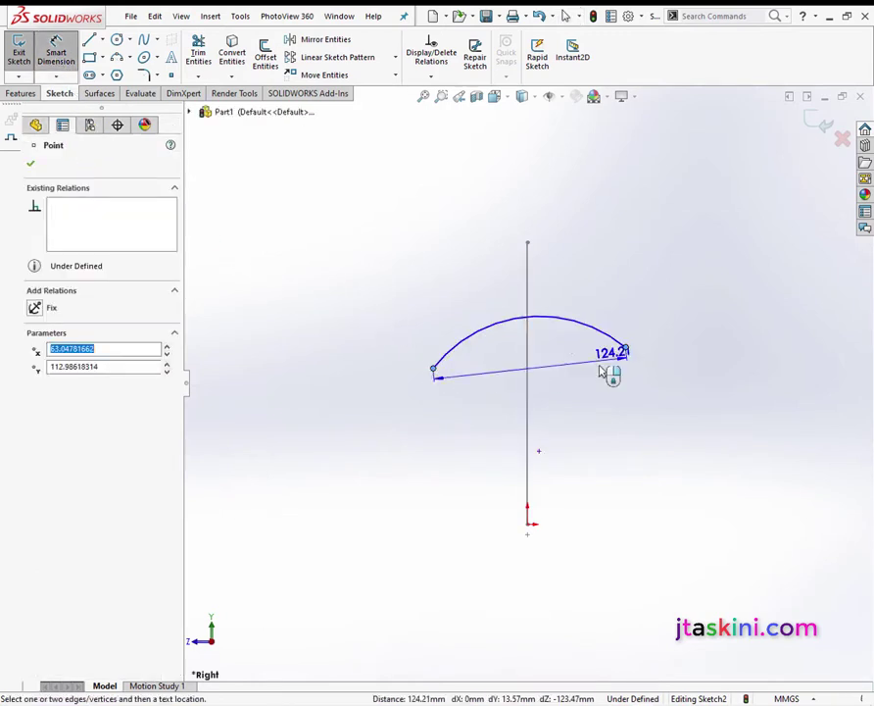
pyautogui.click(545, 352)
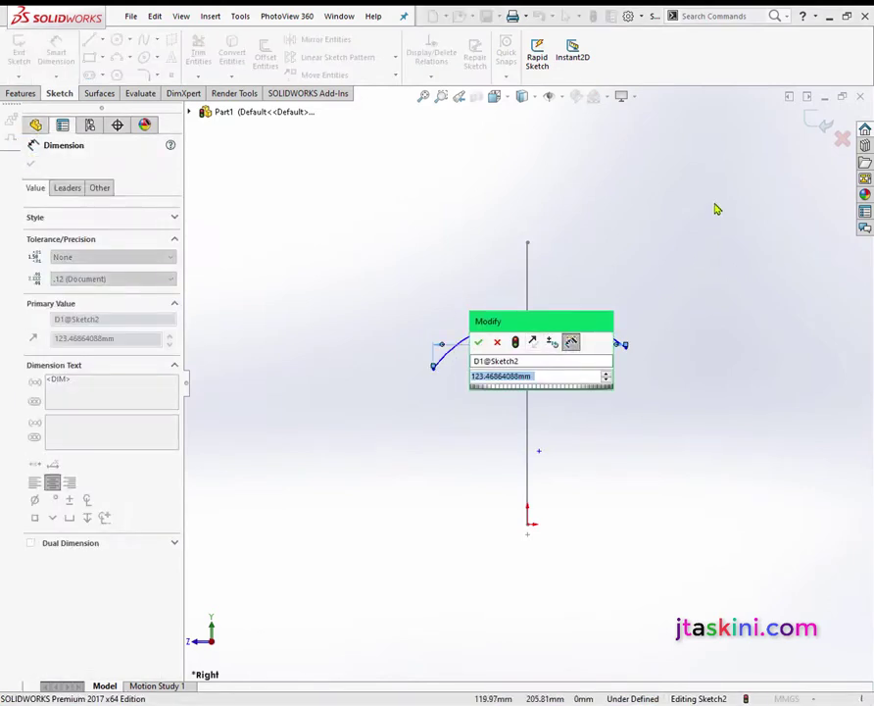
pyautogui.write('11')
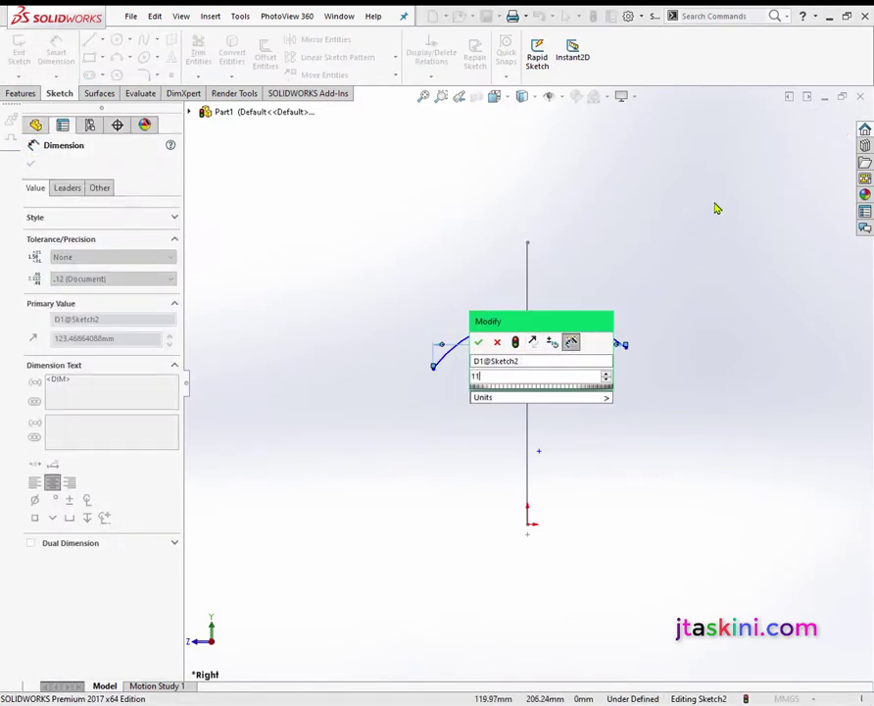
pyautogui.write('0')
pyautogui.press('Return')
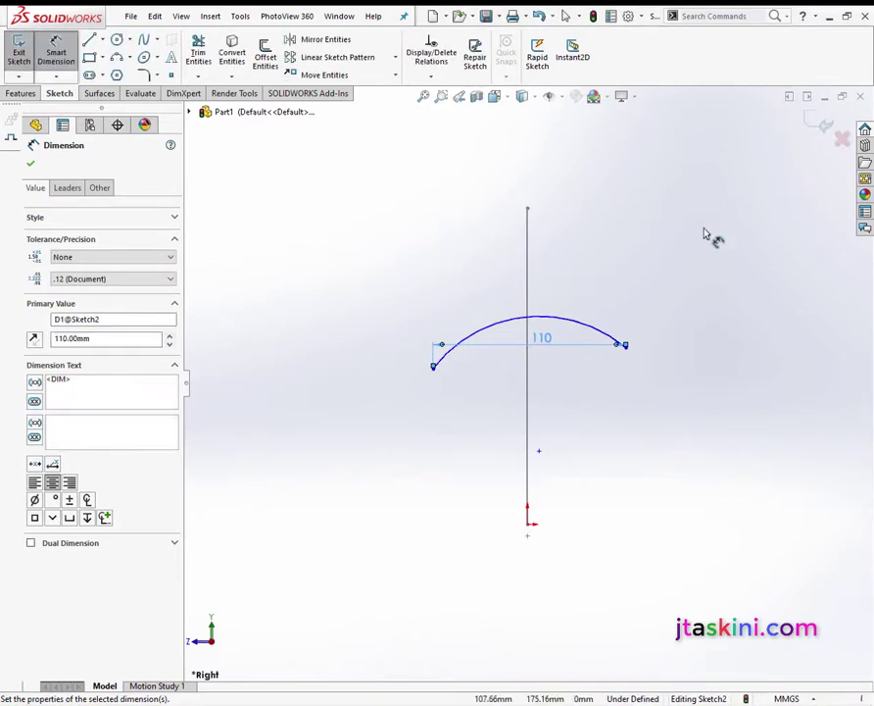
pyautogui.press('Escape')
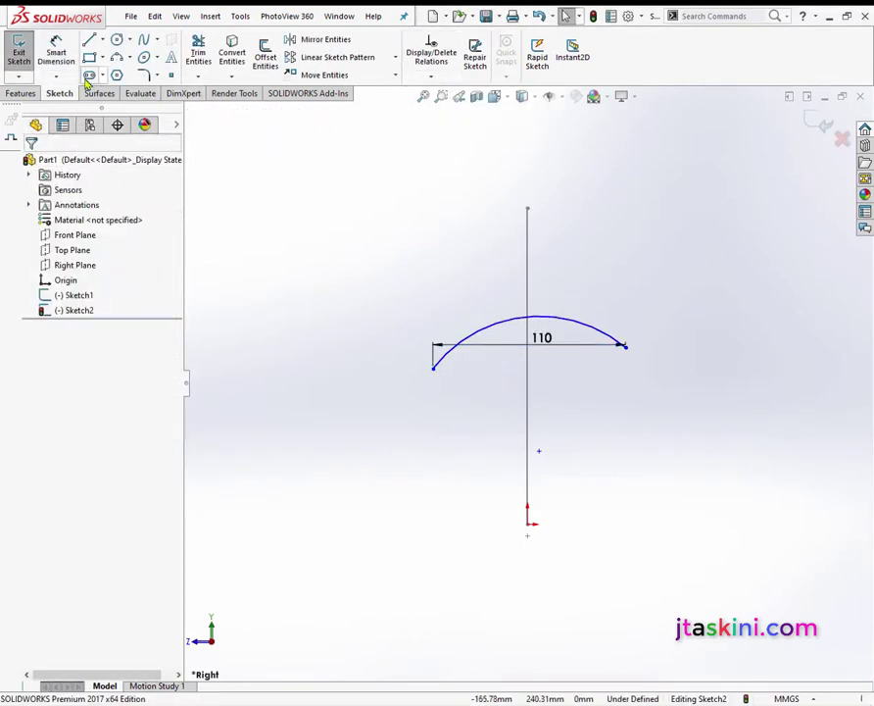
pyautogui.click(57, 54)
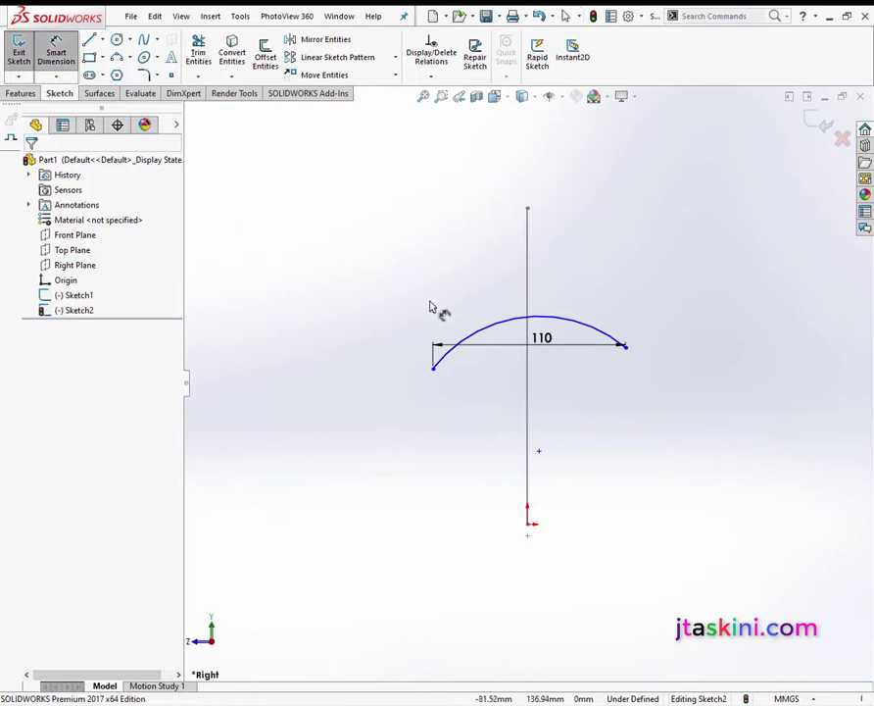
pyautogui.click(570, 327)
pyautogui.click(574, 384)
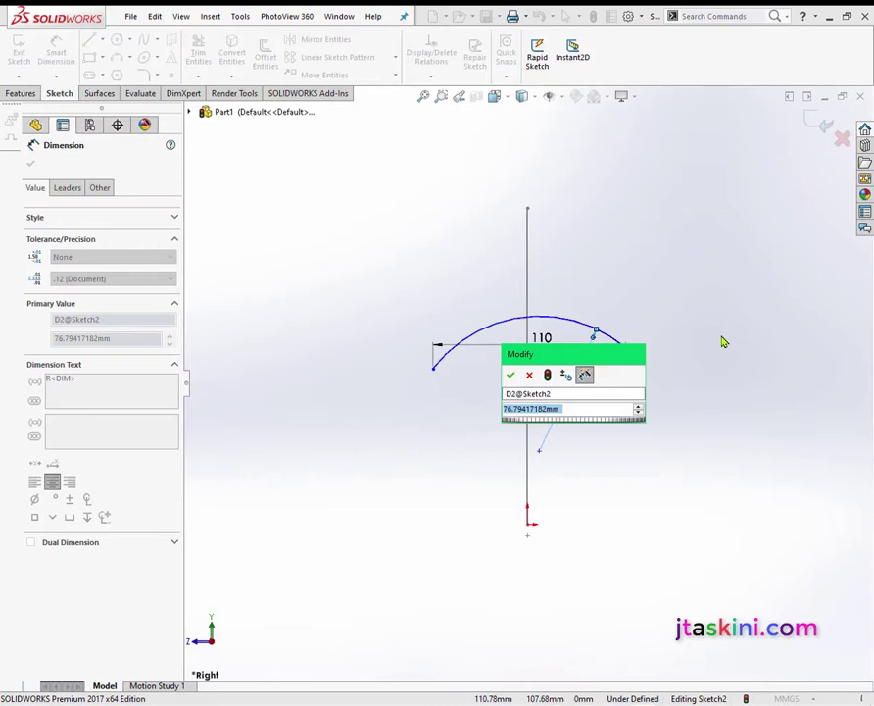
pyautogui.write('16')
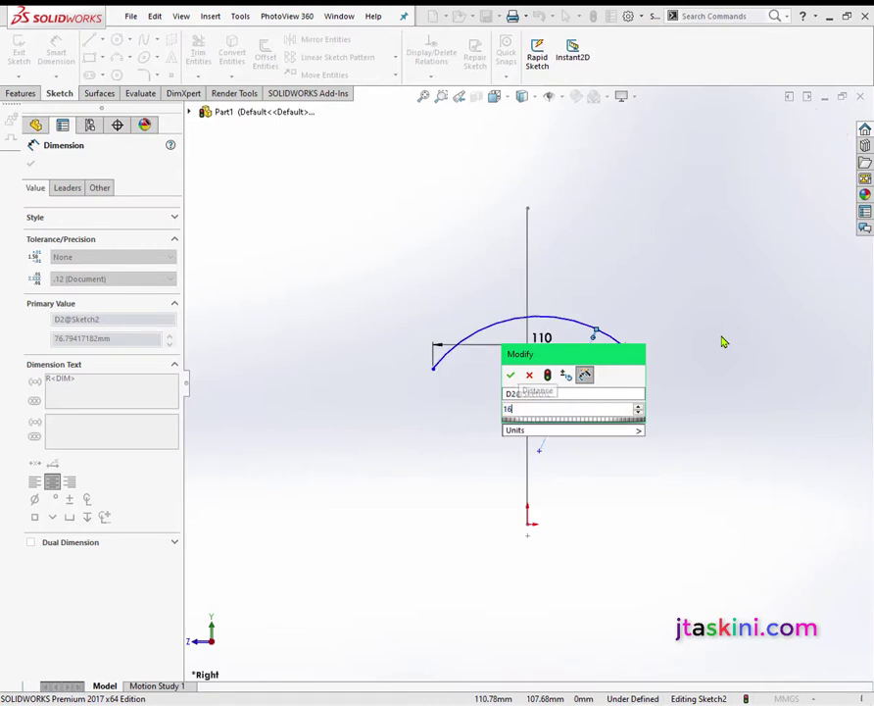
pyautogui.write('0')
pyautogui.press('Return')
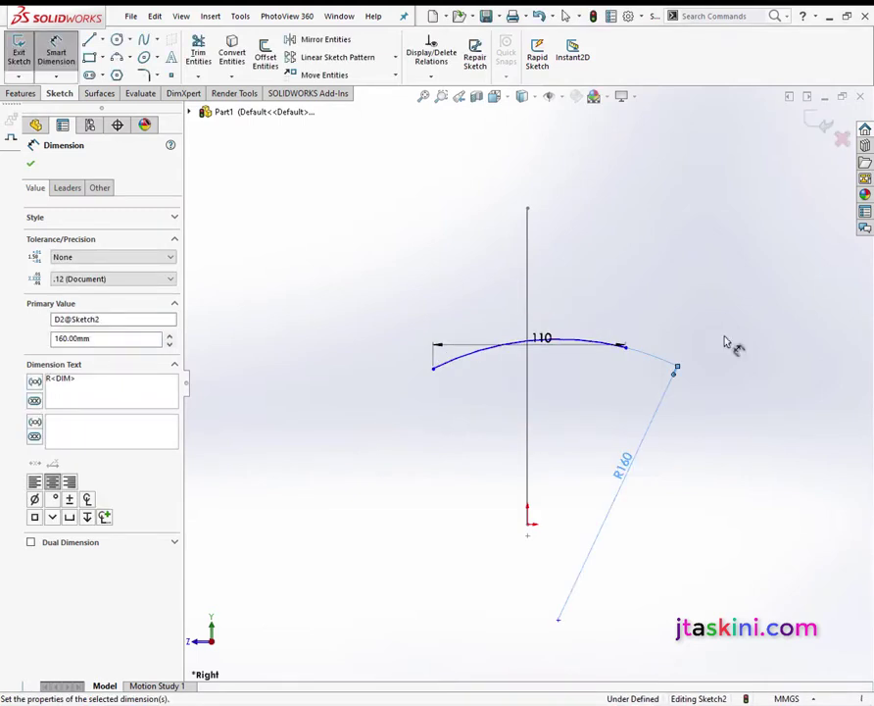
pyautogui.click(32, 165)
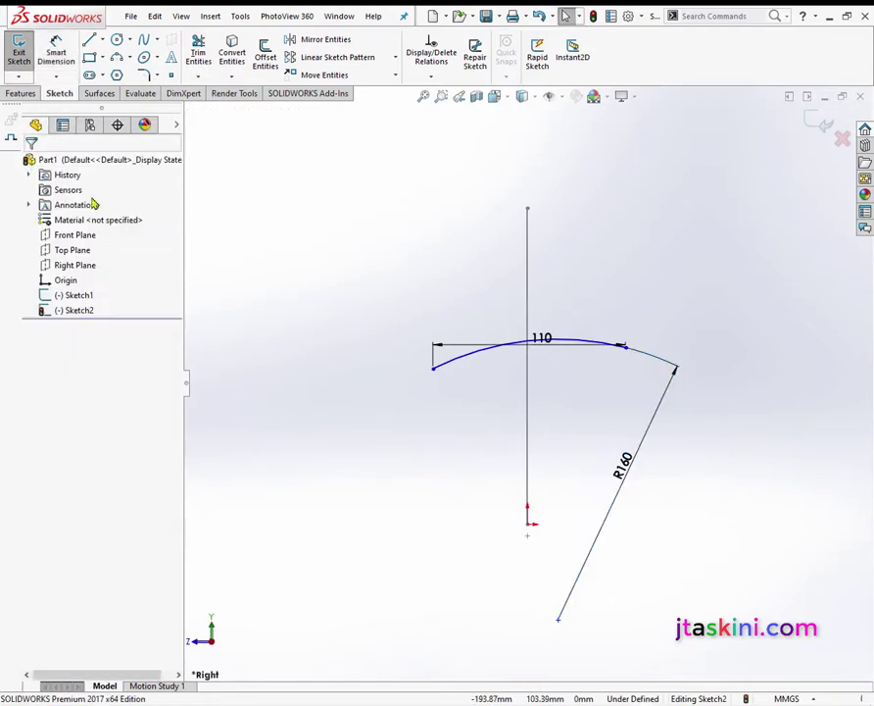
# Place the arc's midpoint on the top point of Sketch1's vertical line
pyautogui.click(432, 79)
pyautogui.click(447, 110)
pyautogui.hotkey('ctrl', '7')
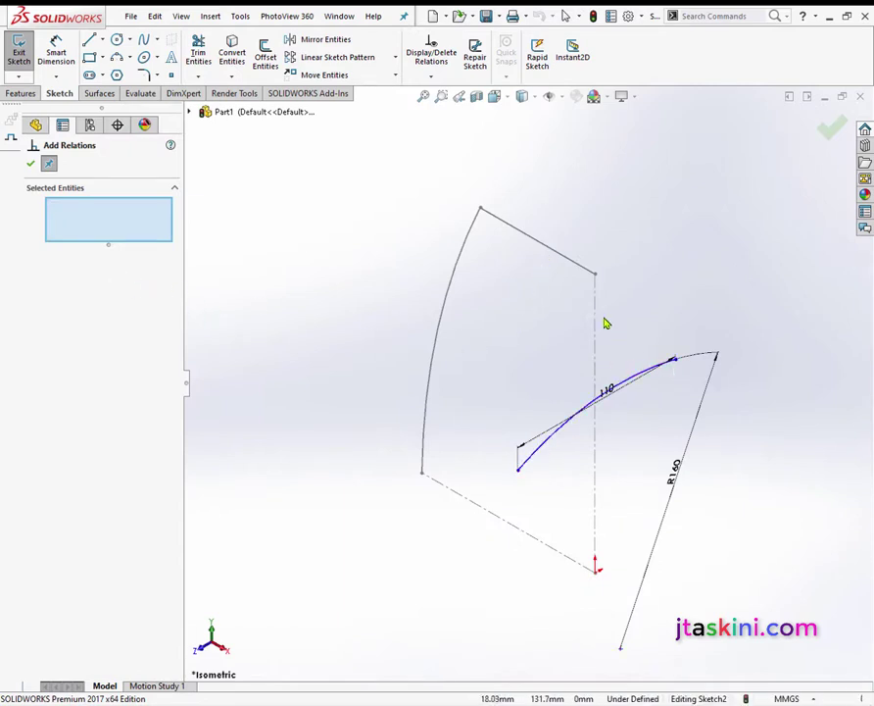
pyautogui.click(594, 275)
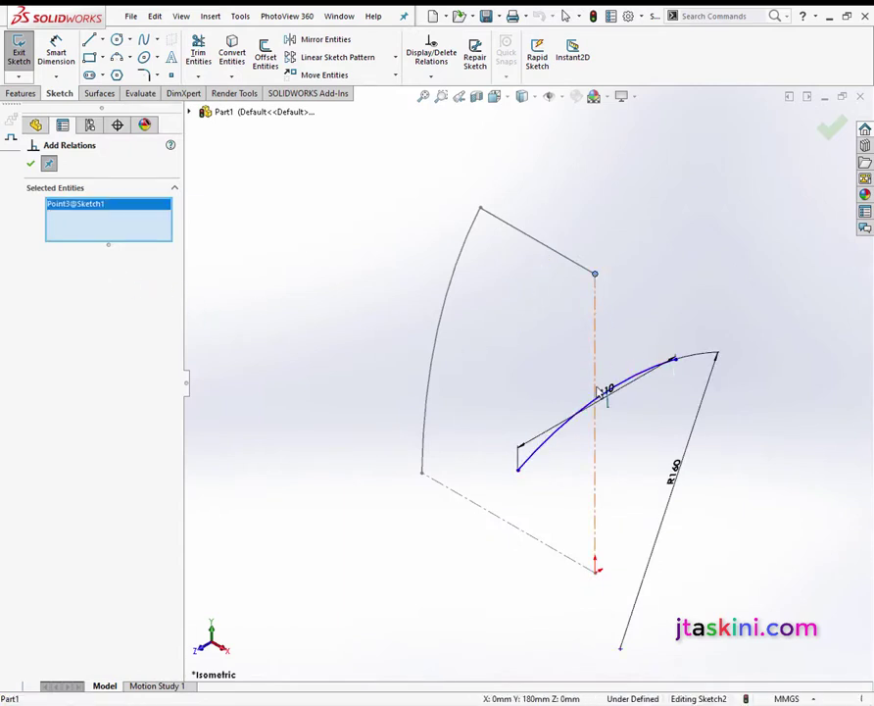
pyautogui.click(632, 385)
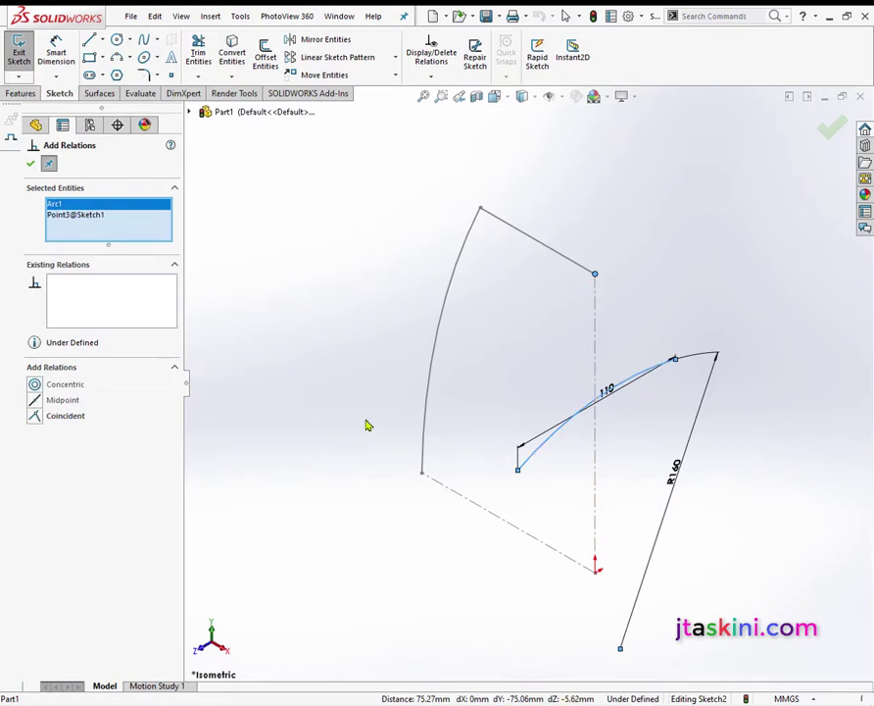
pyautogui.click(36, 400)
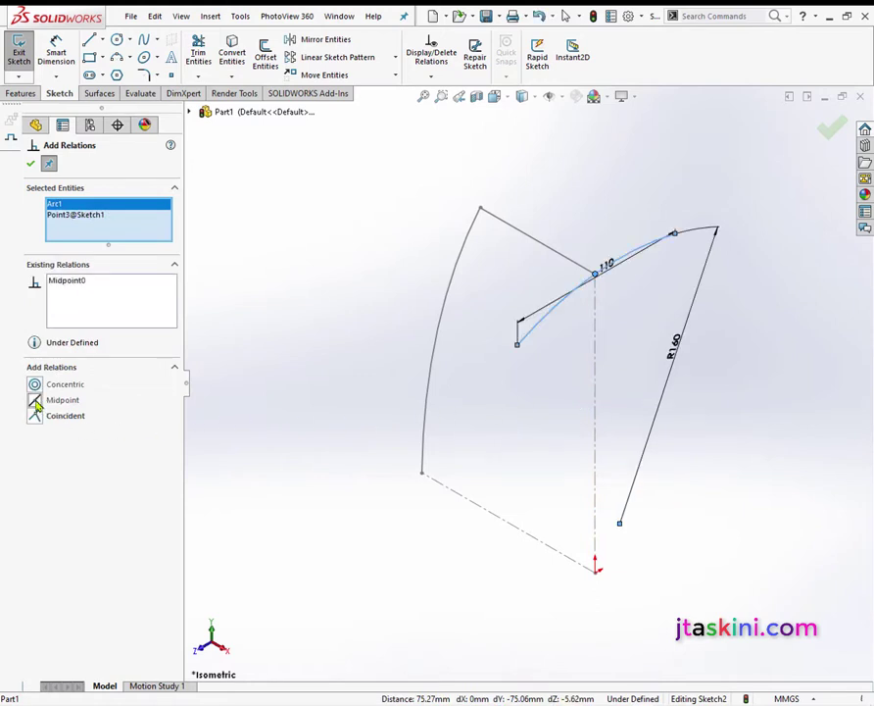
pyautogui.click(30, 166)
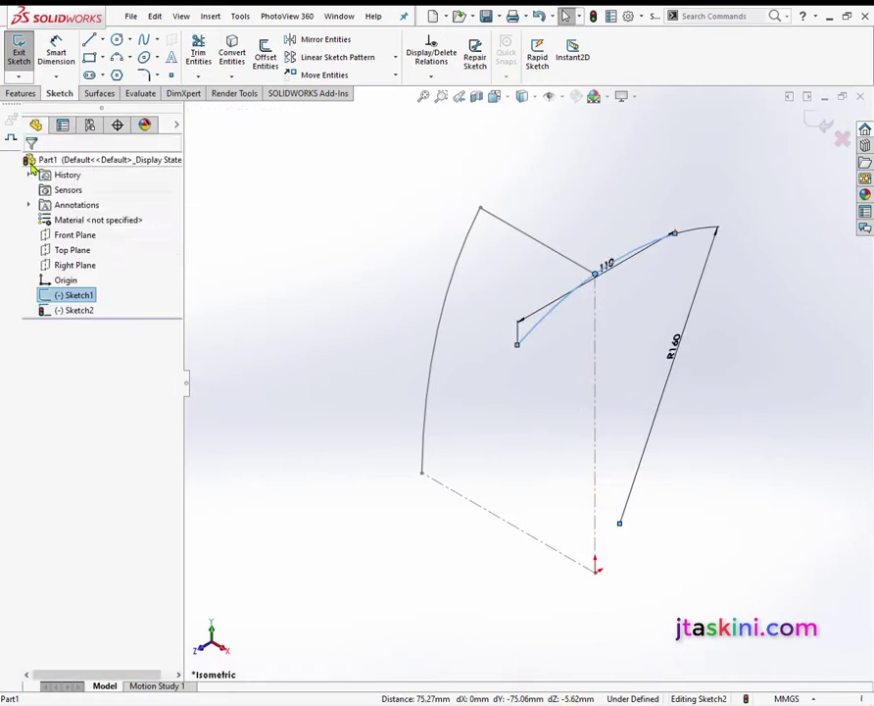
# Make the arc's two endpoints horizontal and exit the fully defined Sketch2
pyautogui.click(496, 96)
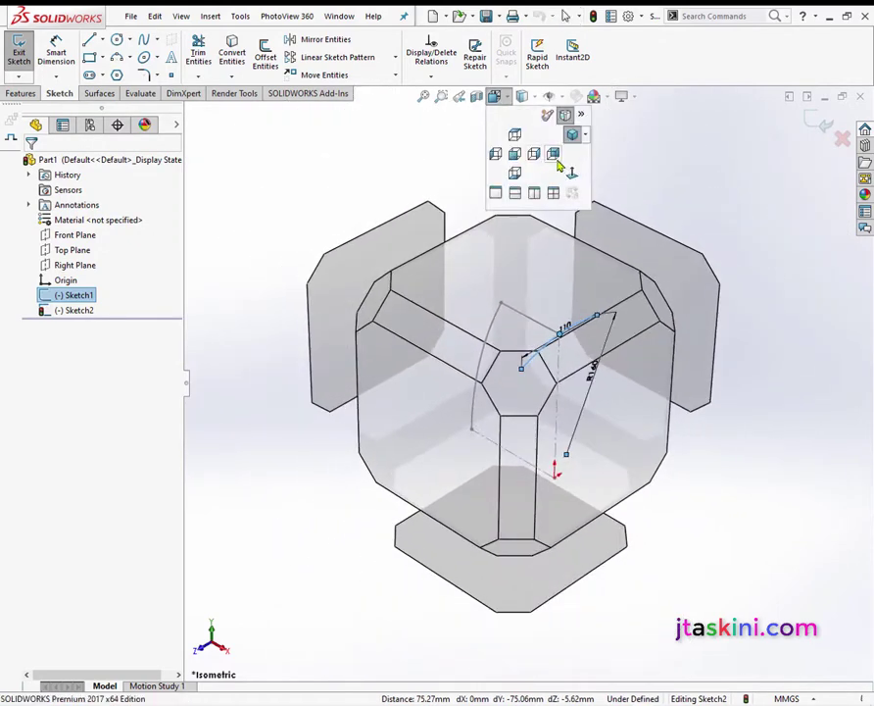
pyautogui.click(536, 155)
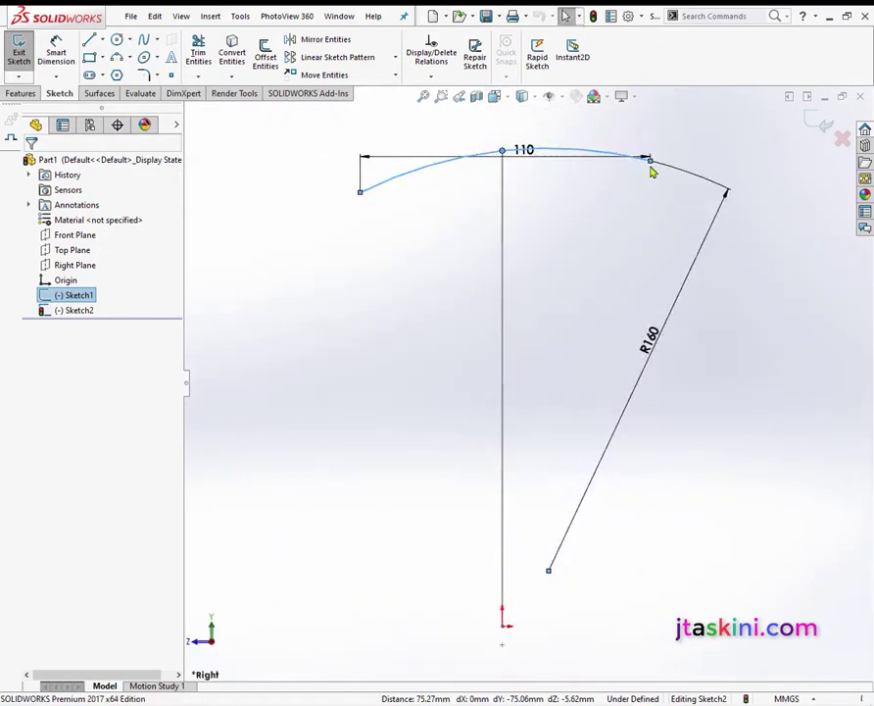
pyautogui.click(432, 80)
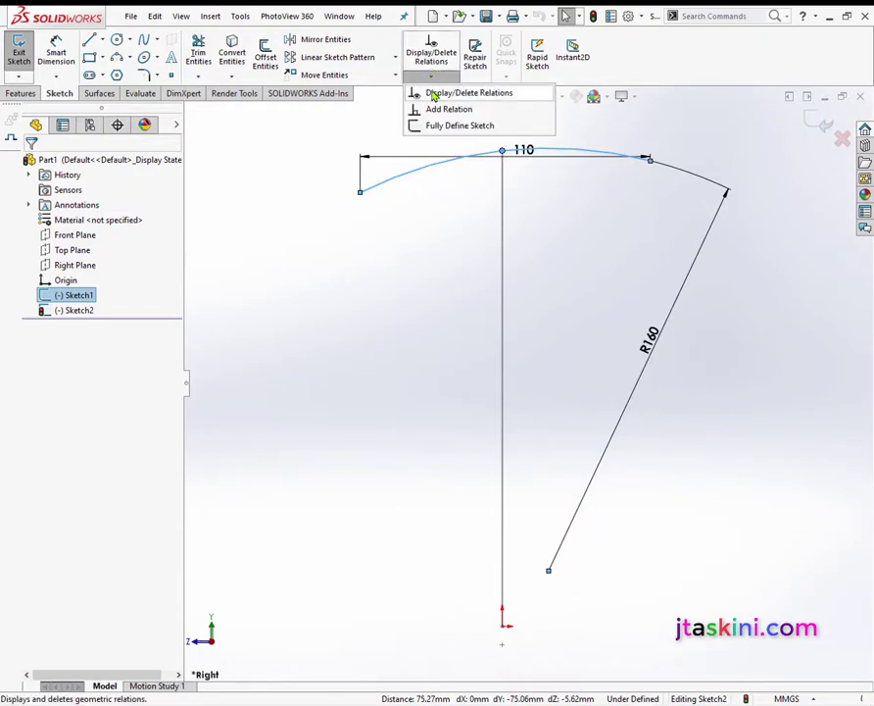
pyautogui.click(443, 111)
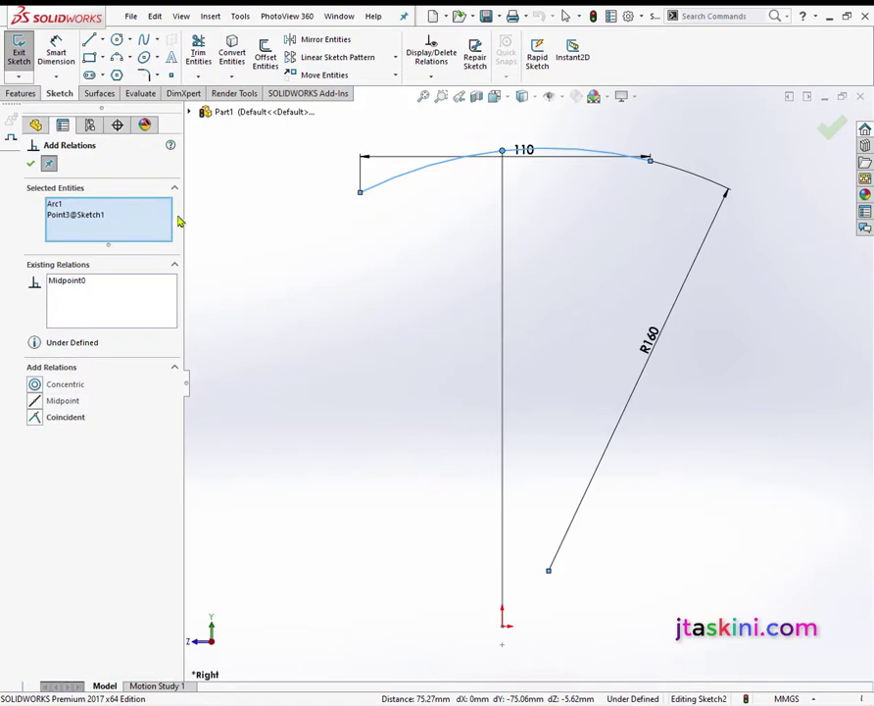
pyautogui.rightClick(120, 215)
pyautogui.click(157, 222)
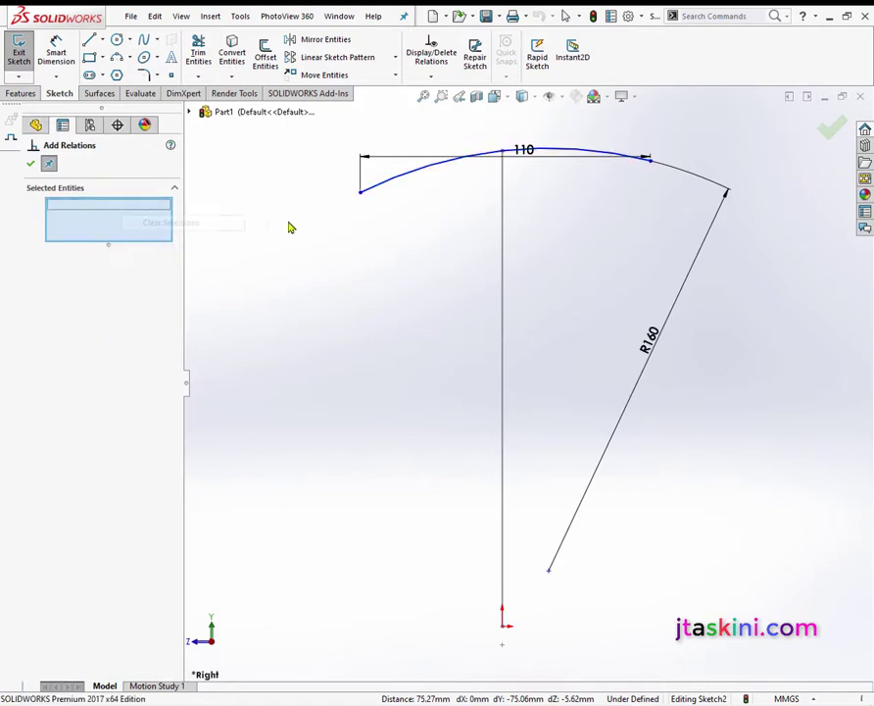
pyautogui.click(360, 193)
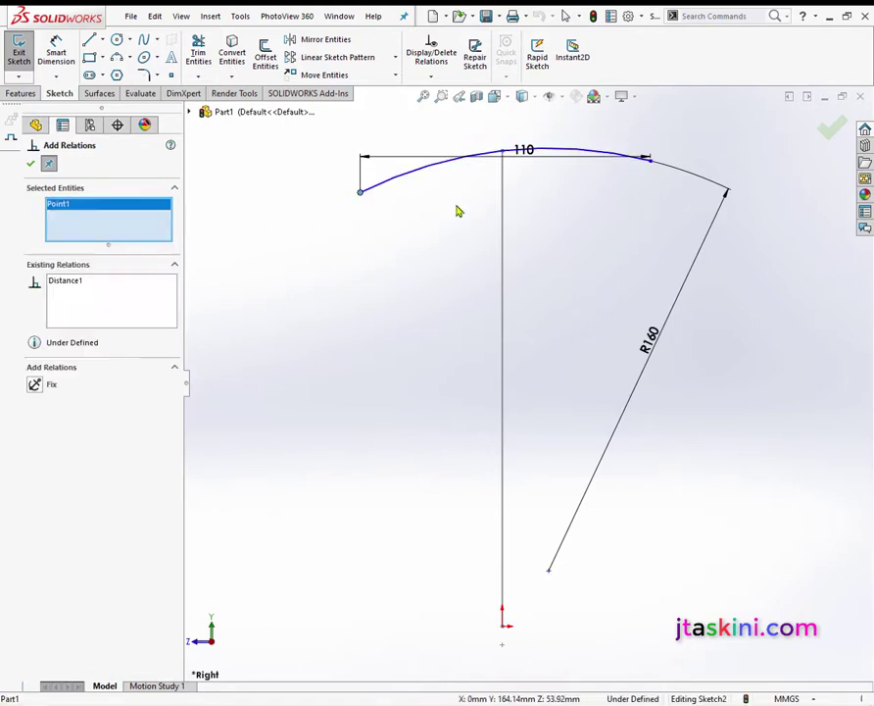
pyautogui.click(651, 162)
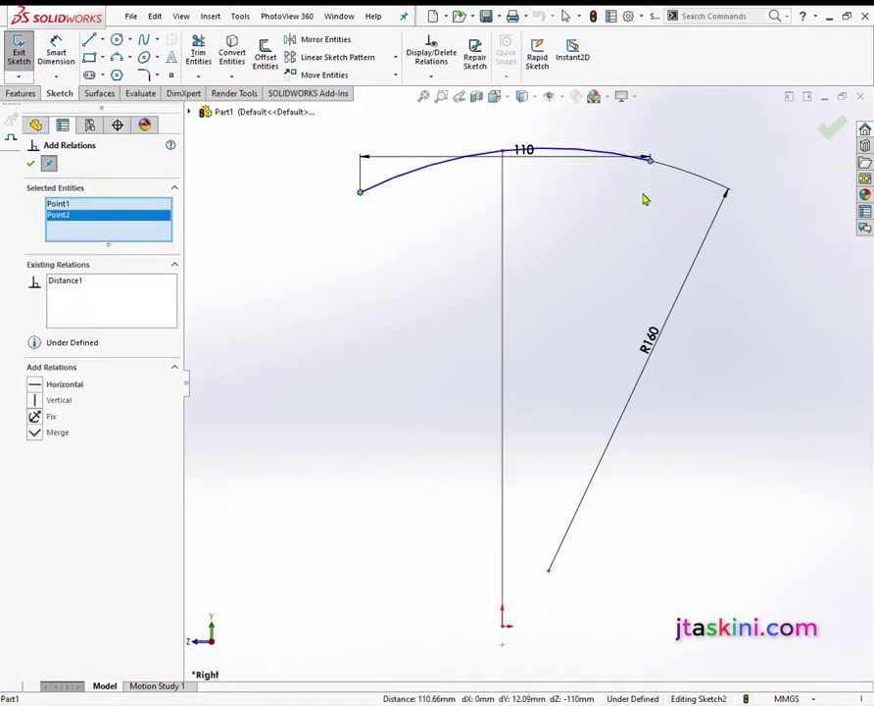
pyautogui.click(39, 390)
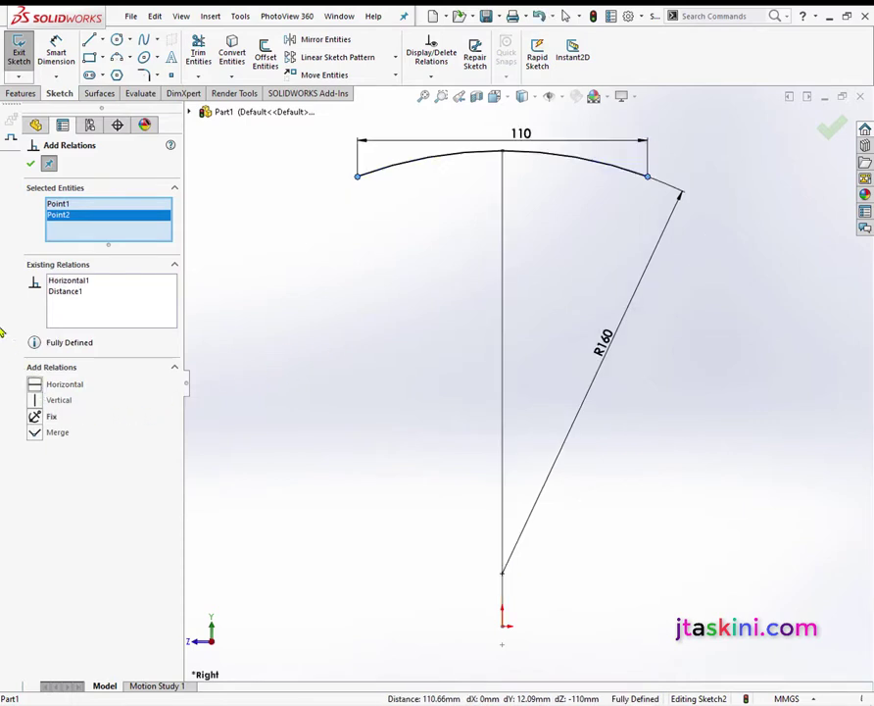
pyautogui.click(30, 166)
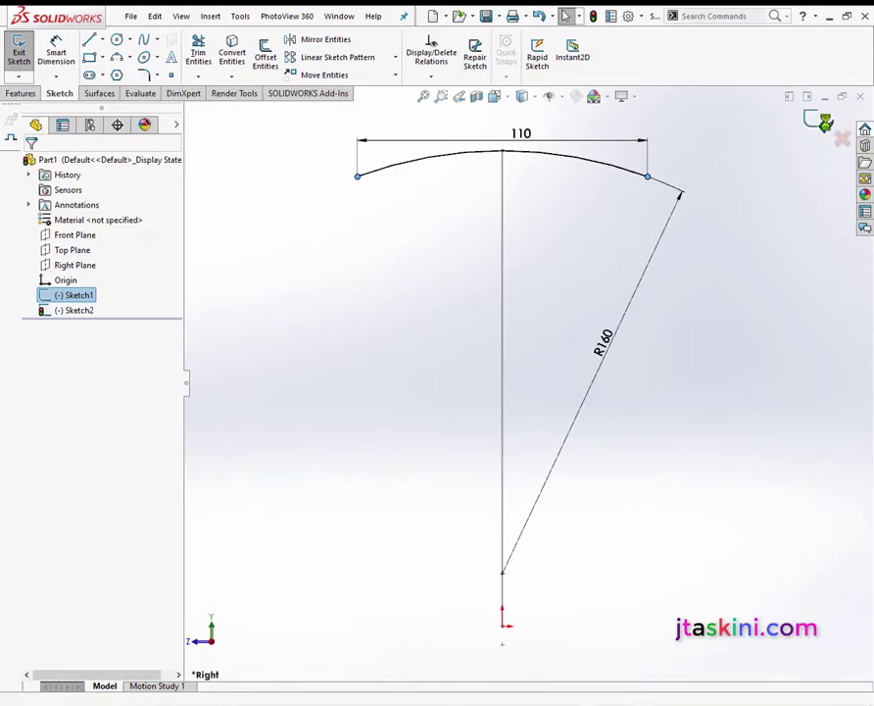
pyautogui.click(826, 124)
# Show both sketches zoomed out in isometric and bring up the Top Plane's options
pyautogui.click(496, 97)
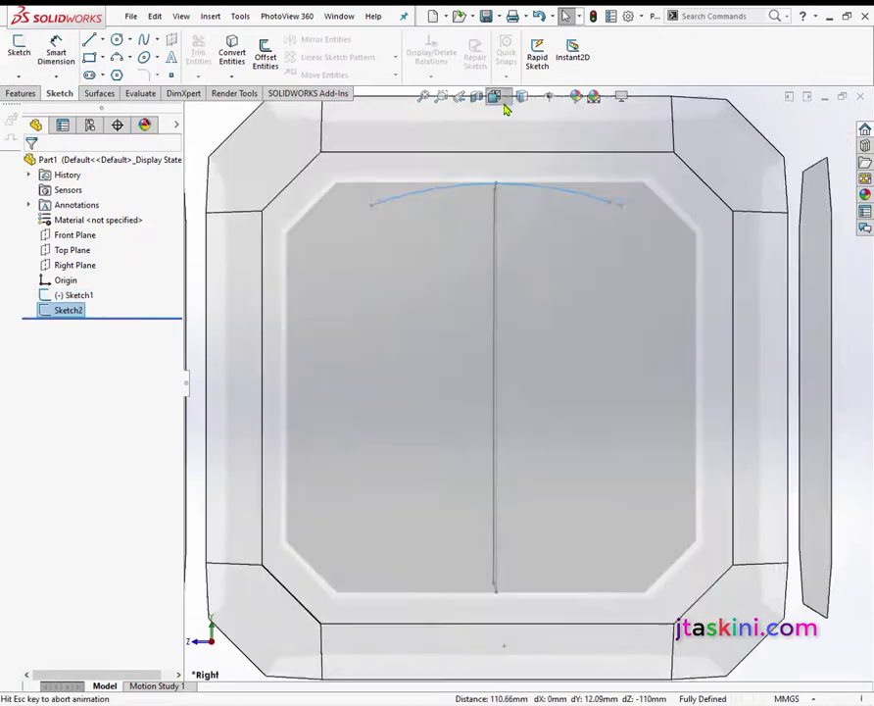
pyautogui.click(580, 140)
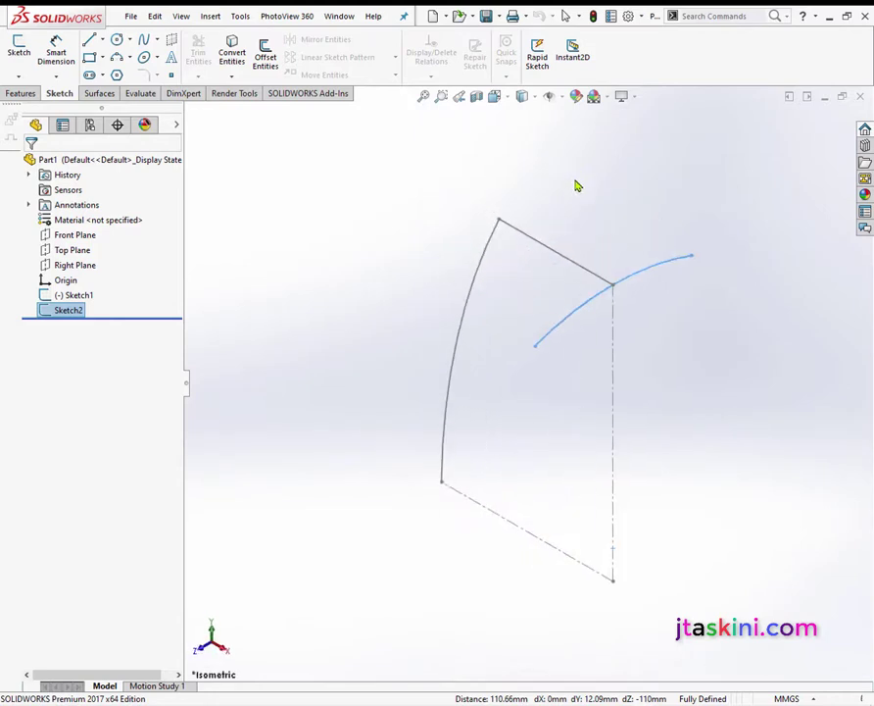
pyautogui.click(487, 437)
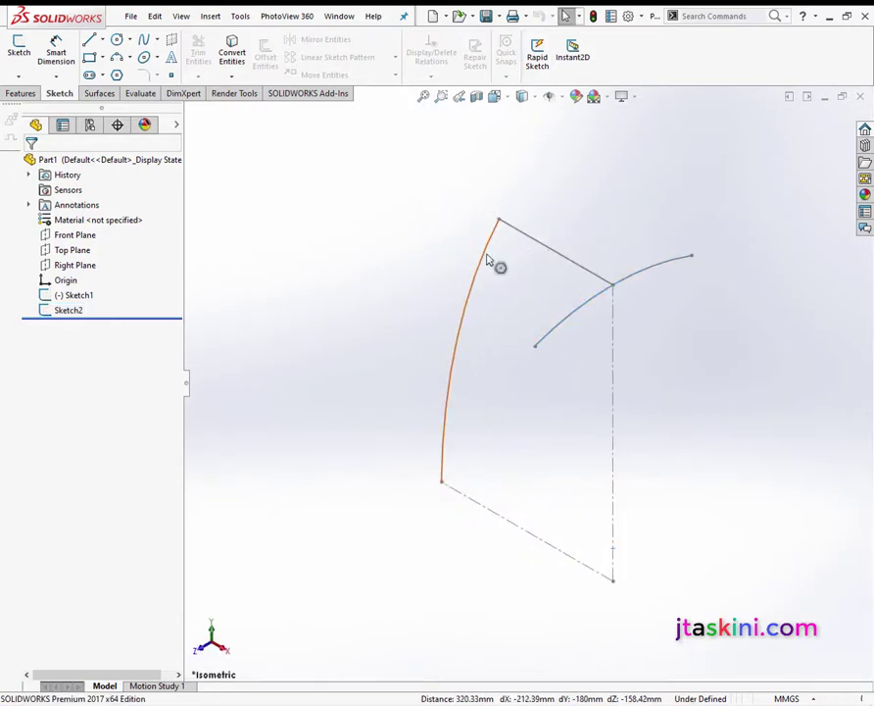
pyautogui.press('z')
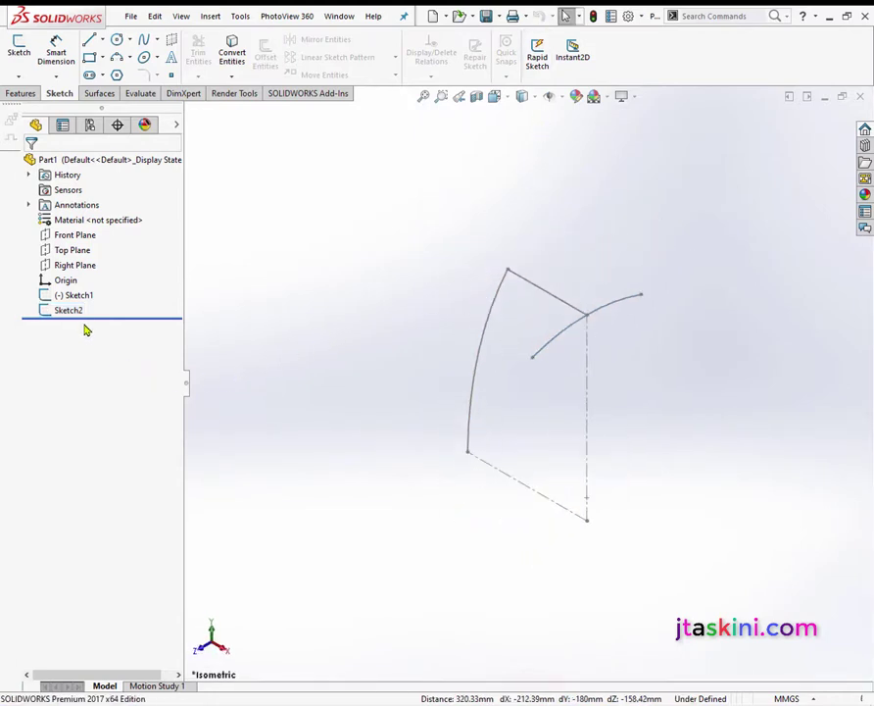
pyautogui.rightClick(77, 254)
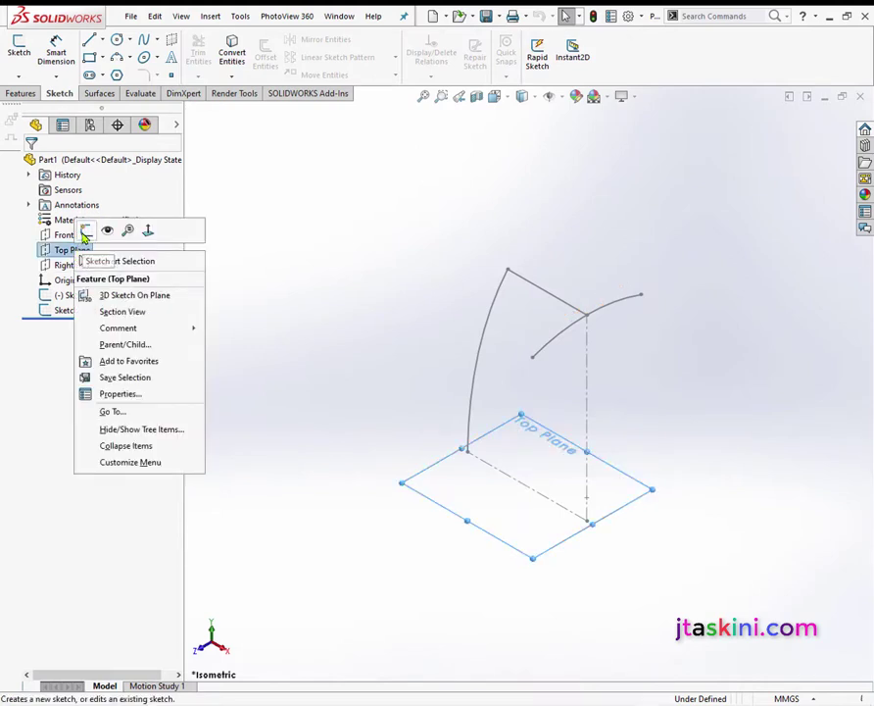
# Start Sketch4 on the Top Plane and draw a three-point arc across the horizontal construction line
pyautogui.click(85, 230)
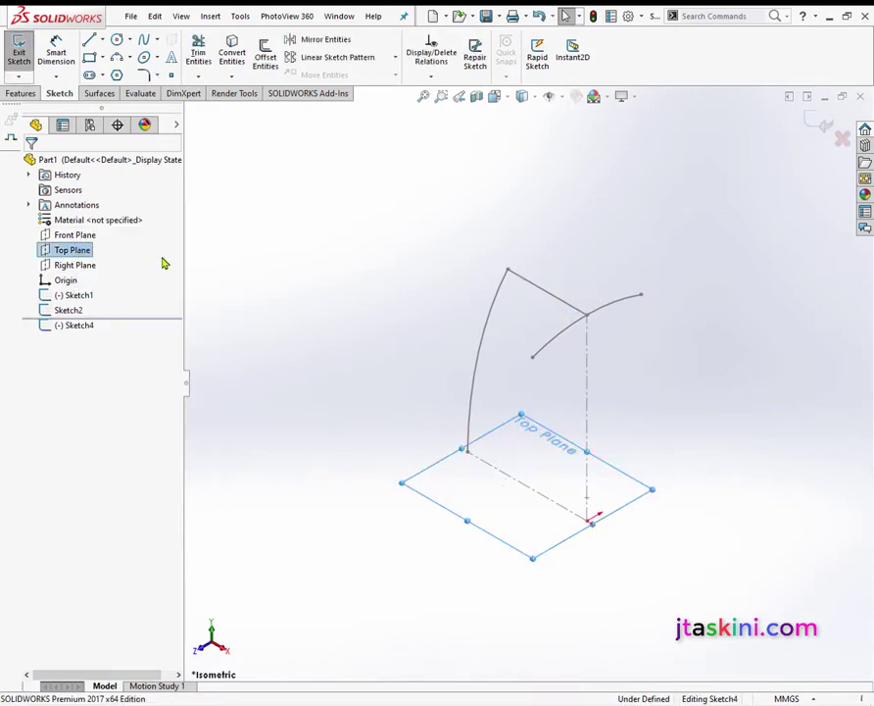
pyautogui.click(495, 96)
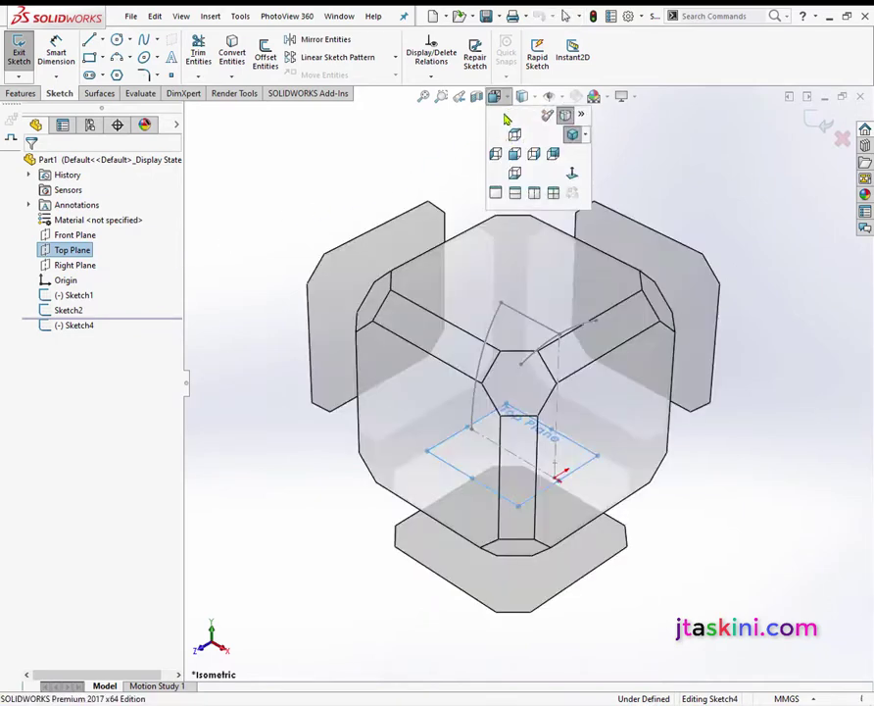
pyautogui.click(573, 176)
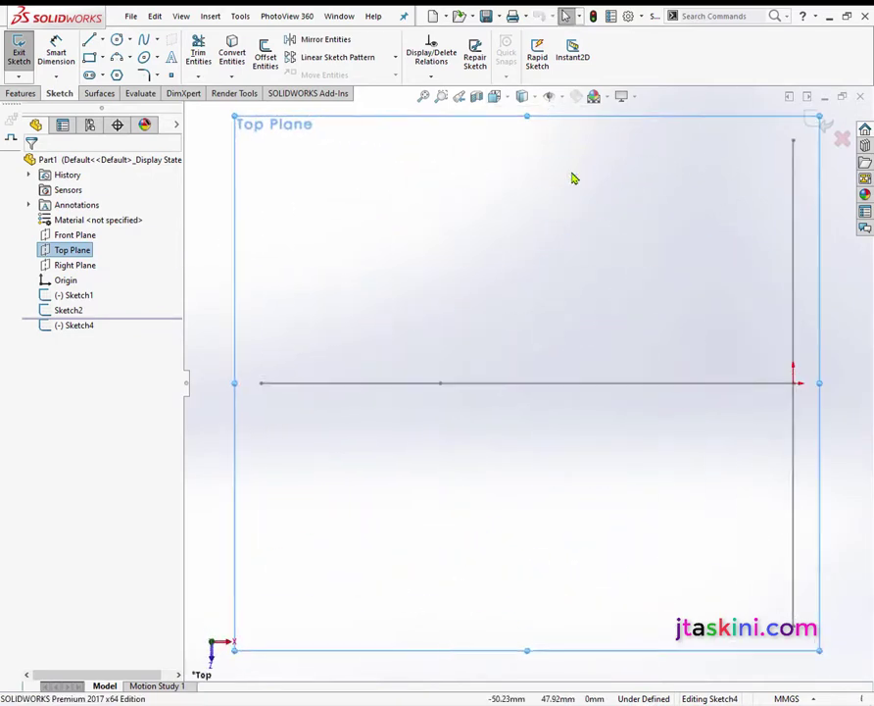
pyautogui.click(116, 59)
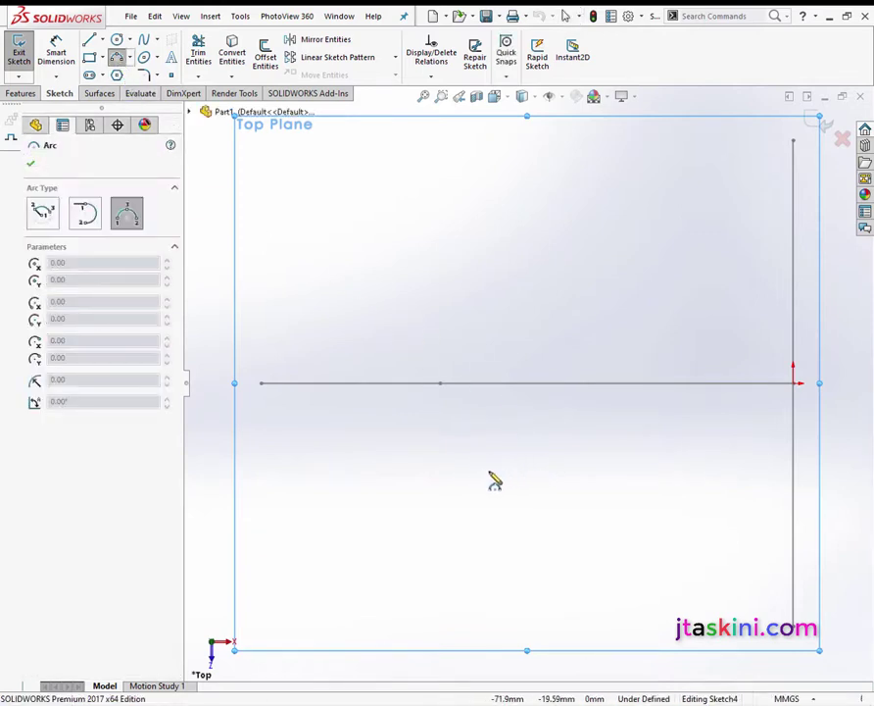
pyautogui.click(603, 502)
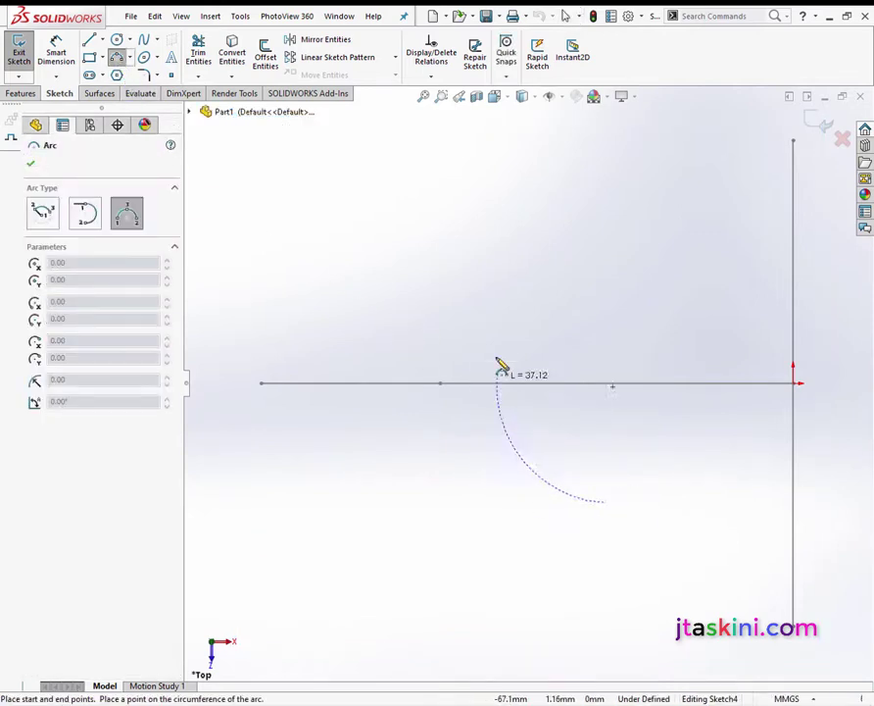
pyautogui.click(605, 284)
pyautogui.click(600, 299)
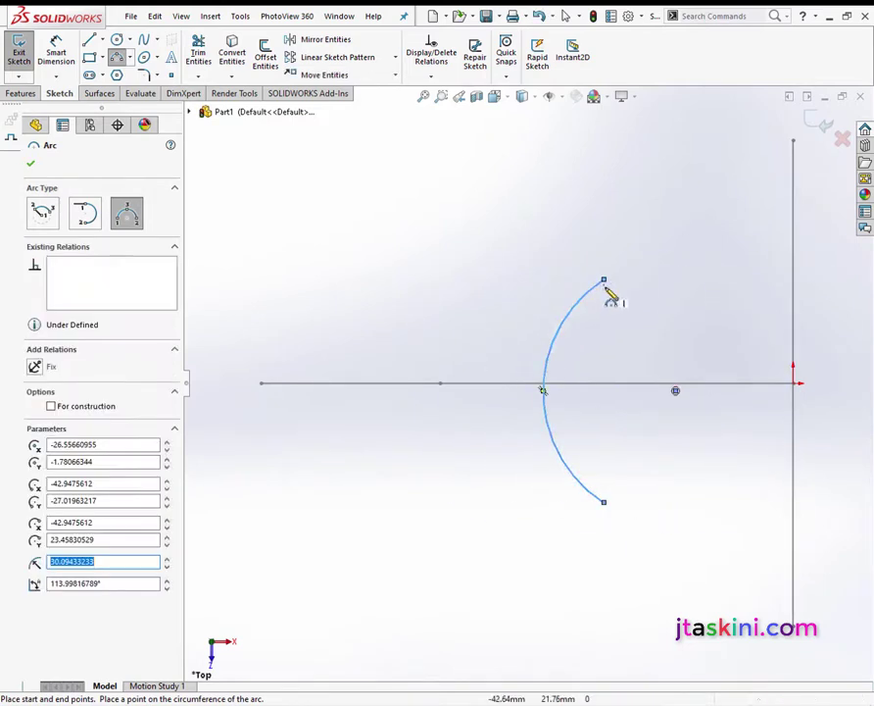
pyautogui.rightClick(613, 298)
pyautogui.click(642, 298)
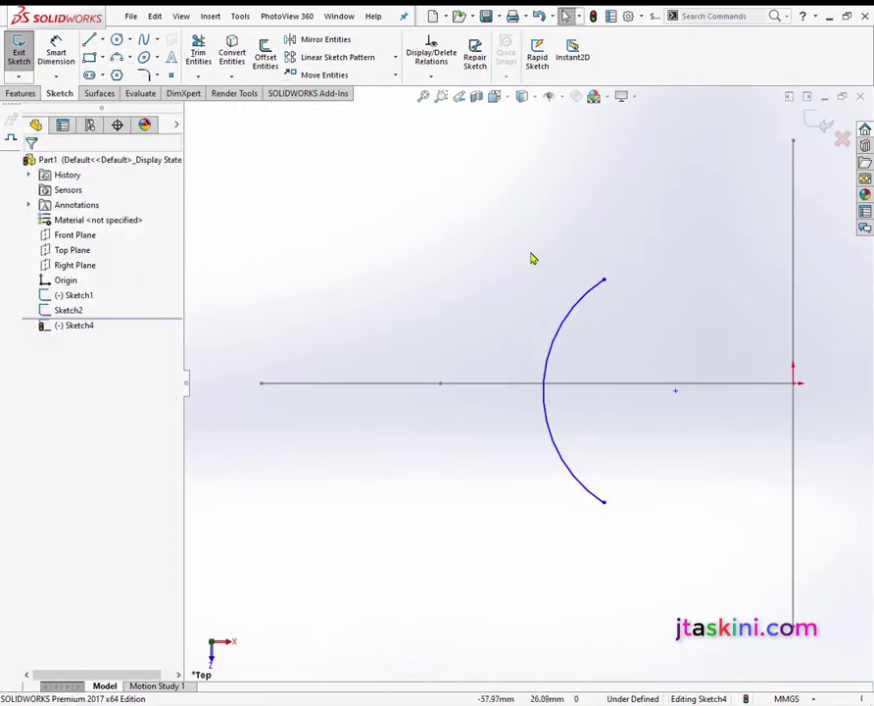
pyautogui.click(496, 97)
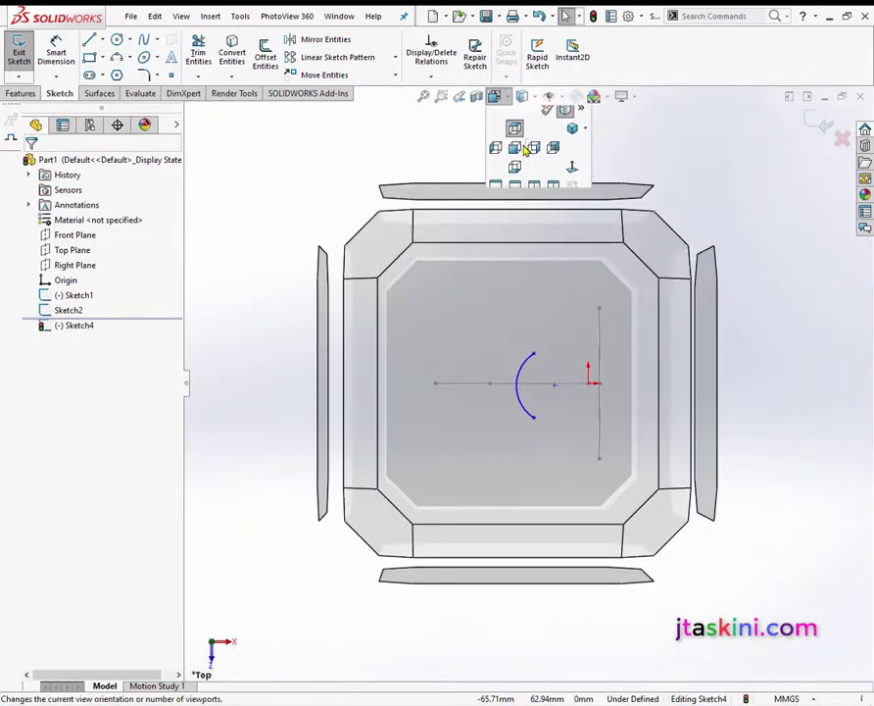
pyautogui.click(571, 139)
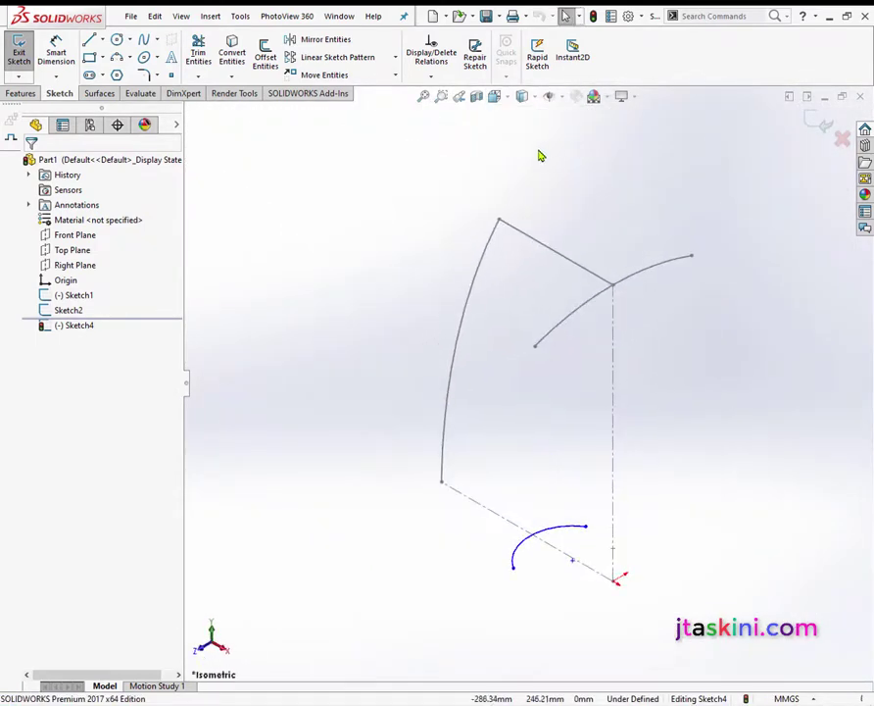
# Put the new arc's midpoint on Sketch1's lower corner point
pyautogui.click(431, 77)
pyautogui.click(437, 110)
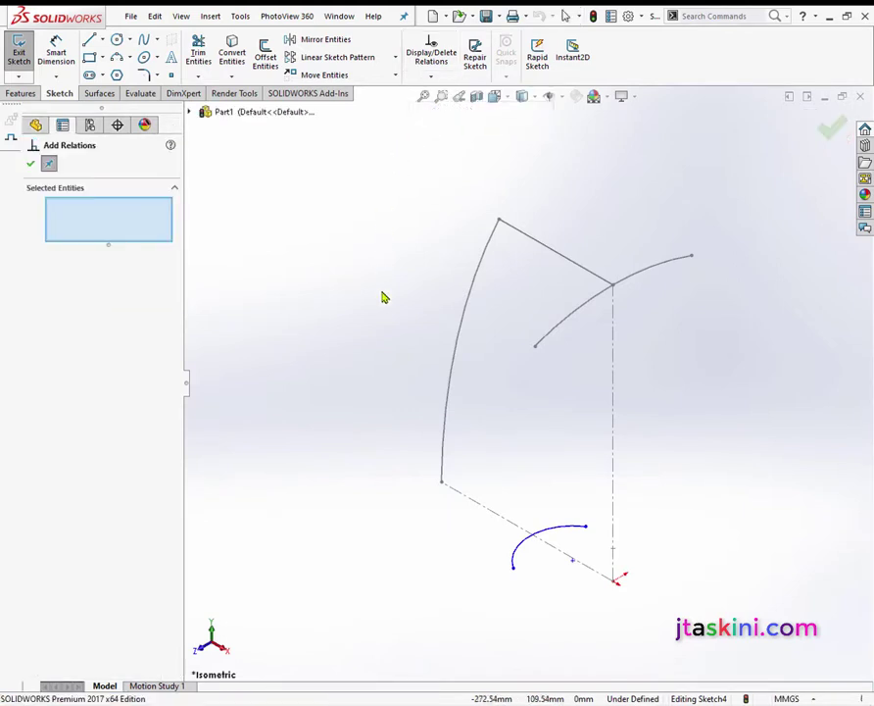
pyautogui.click(550, 535)
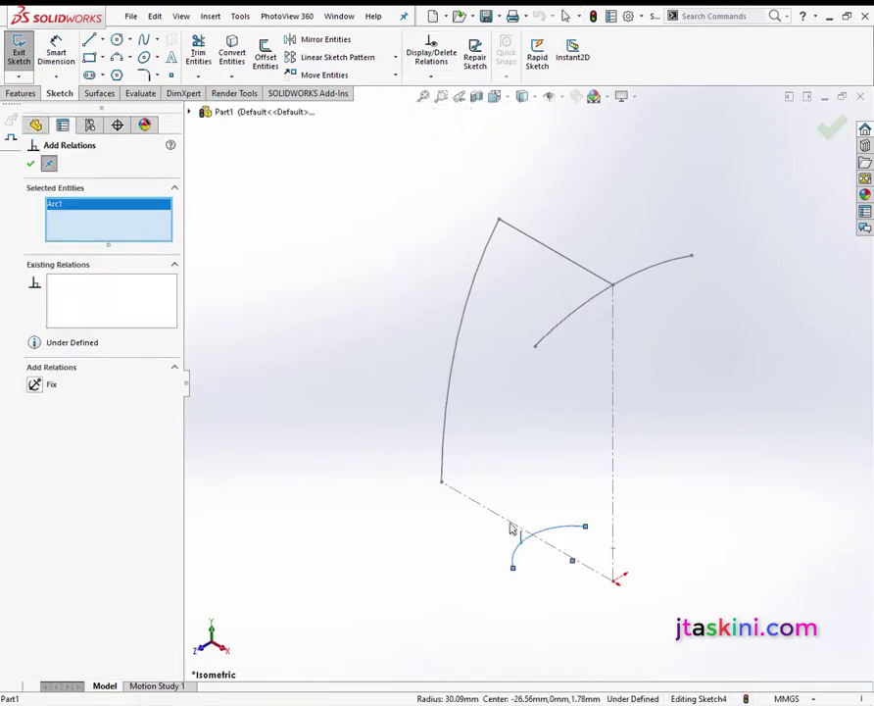
pyautogui.click(442, 483)
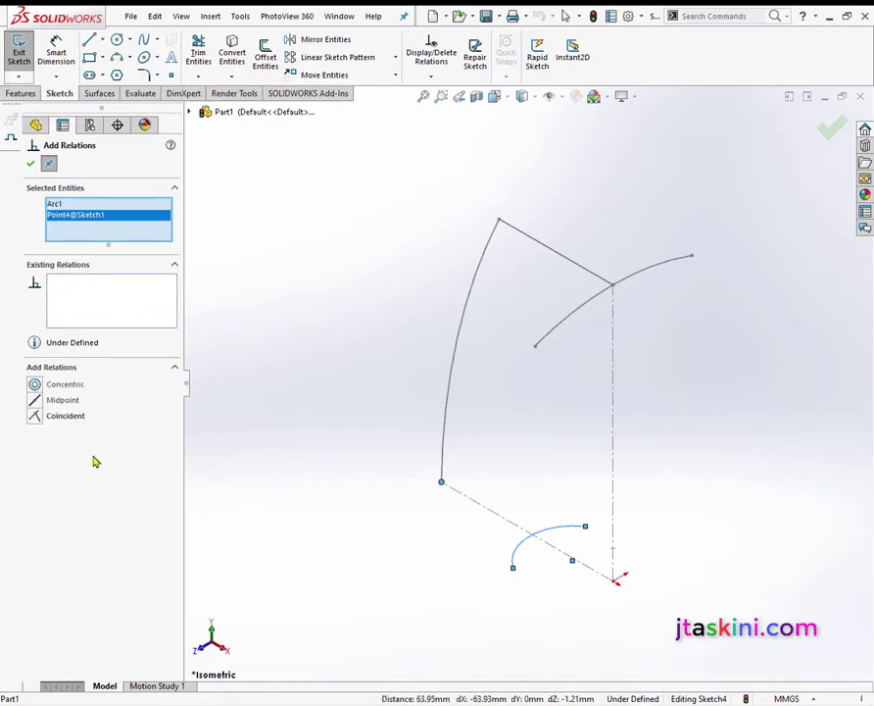
pyautogui.click(37, 403)
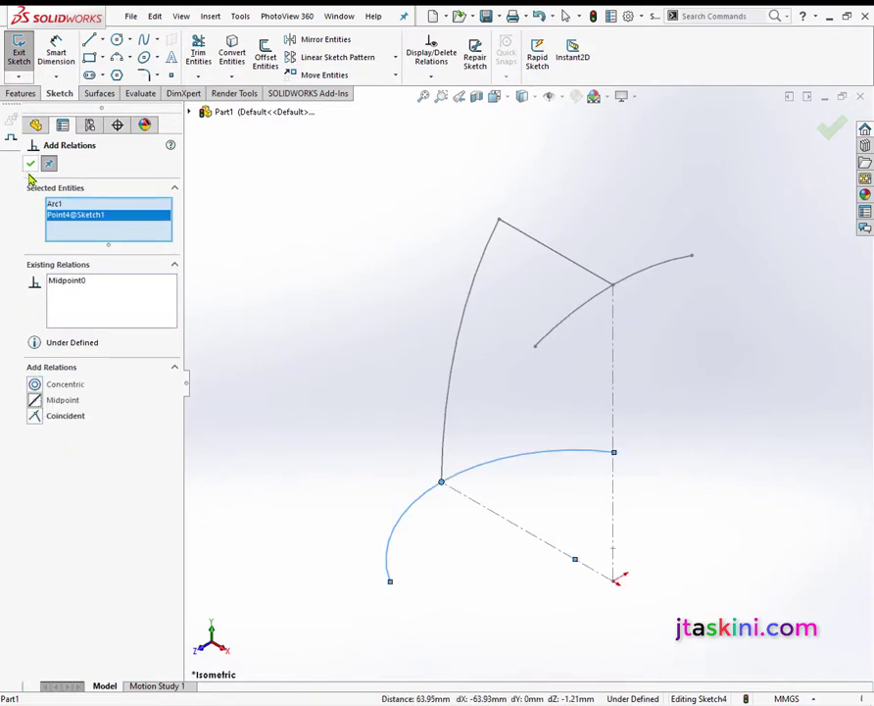
# Align the arc's two endpoints vertically and view the sketch from the top
pyautogui.click(390, 582)
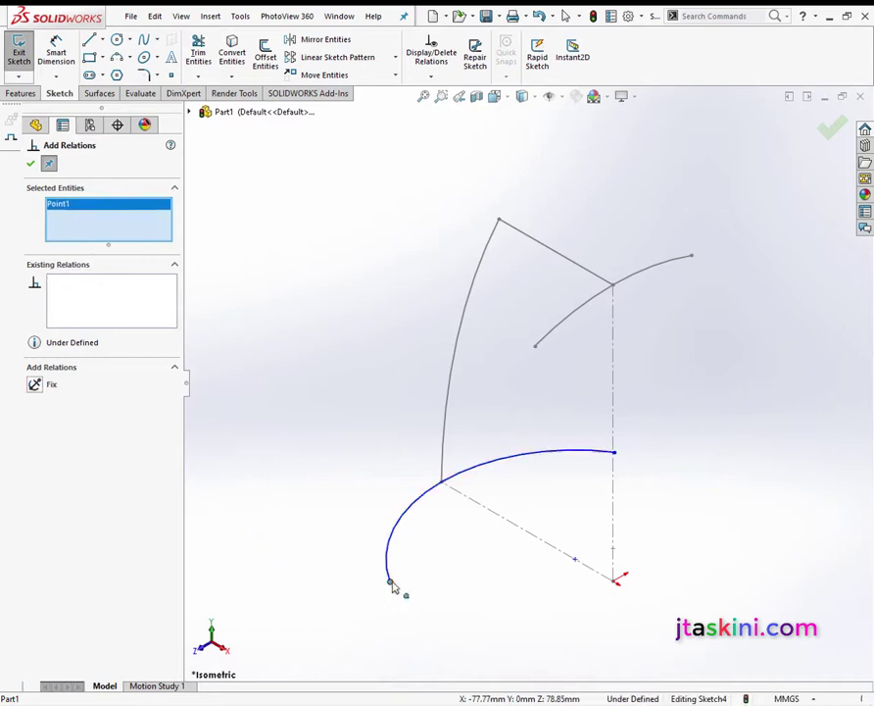
pyautogui.click(615, 454)
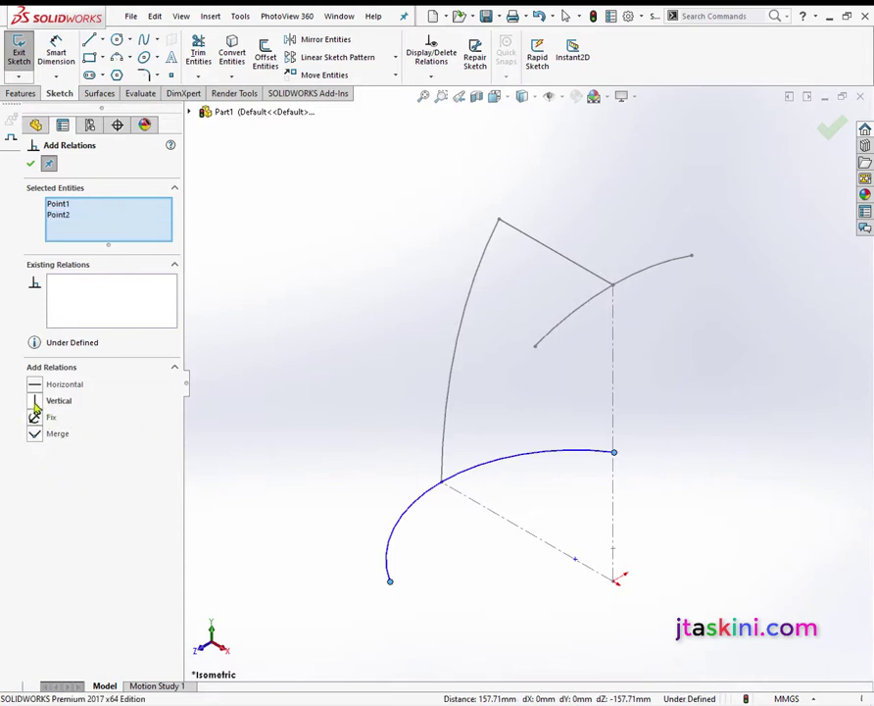
pyautogui.click(37, 402)
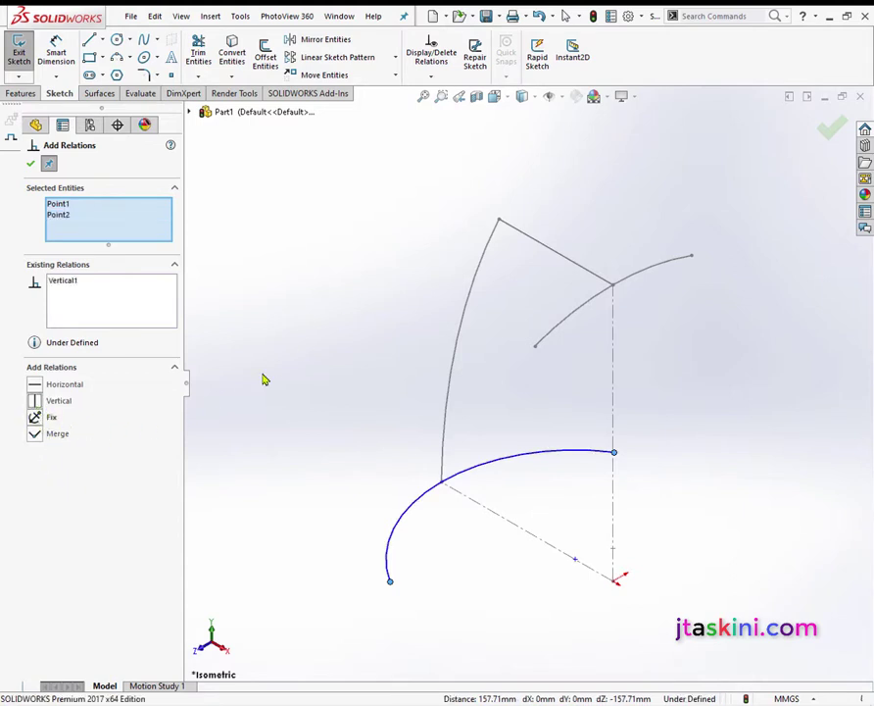
pyautogui.click(496, 98)
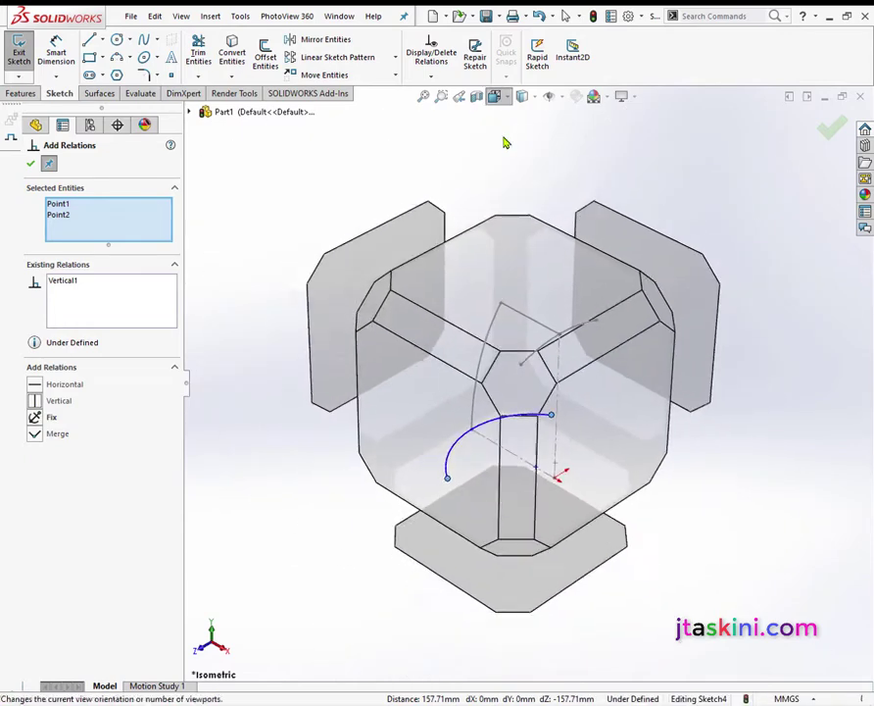
pyautogui.click(512, 140)
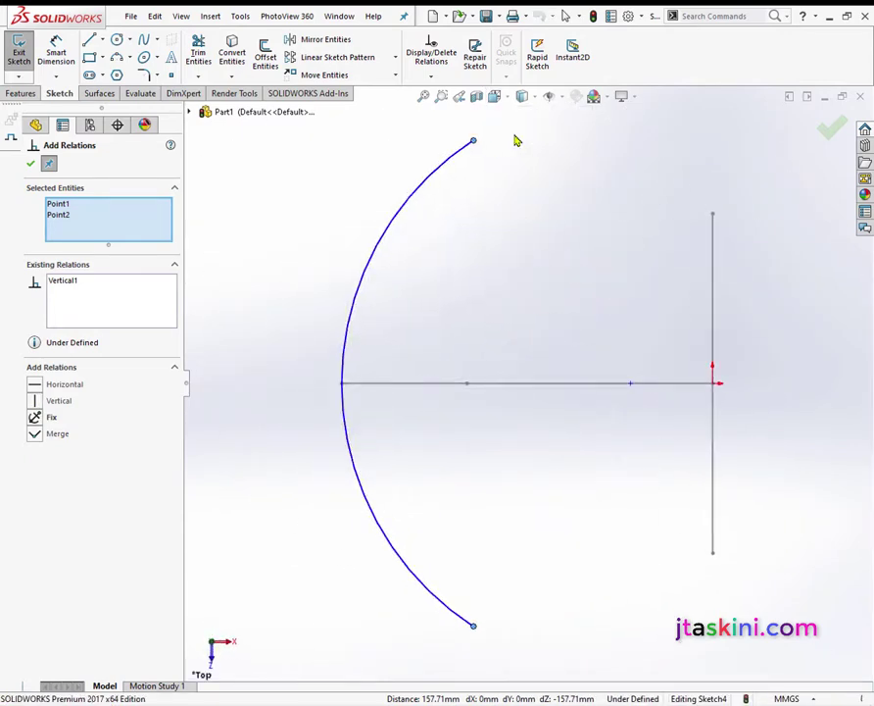
# Dimension Sketch4's arc to 140 between its endpoints and radius R200, then exit the sketch
pyautogui.click(31, 164)
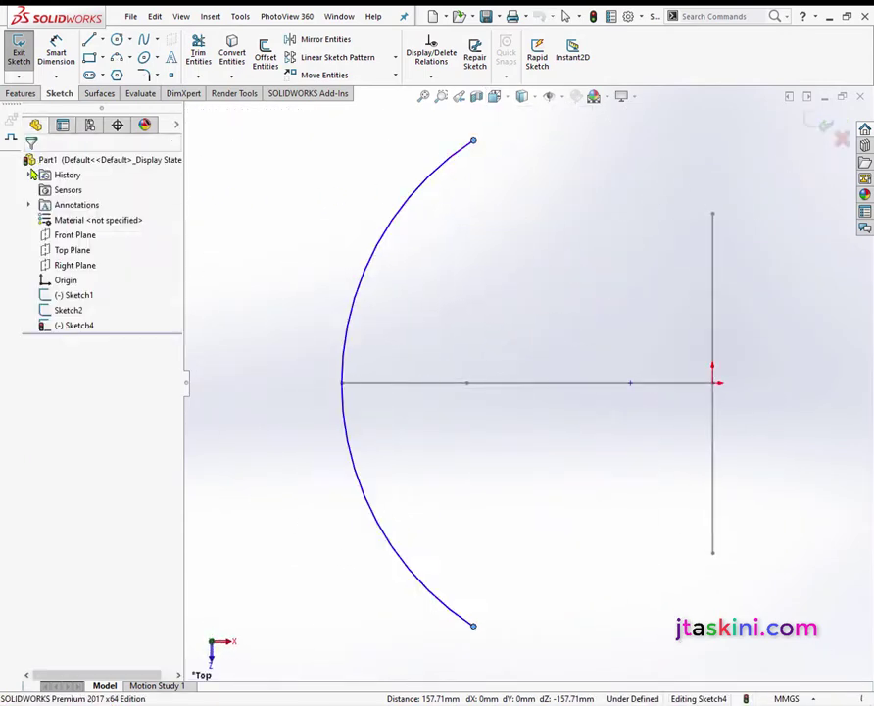
pyautogui.click(56, 51)
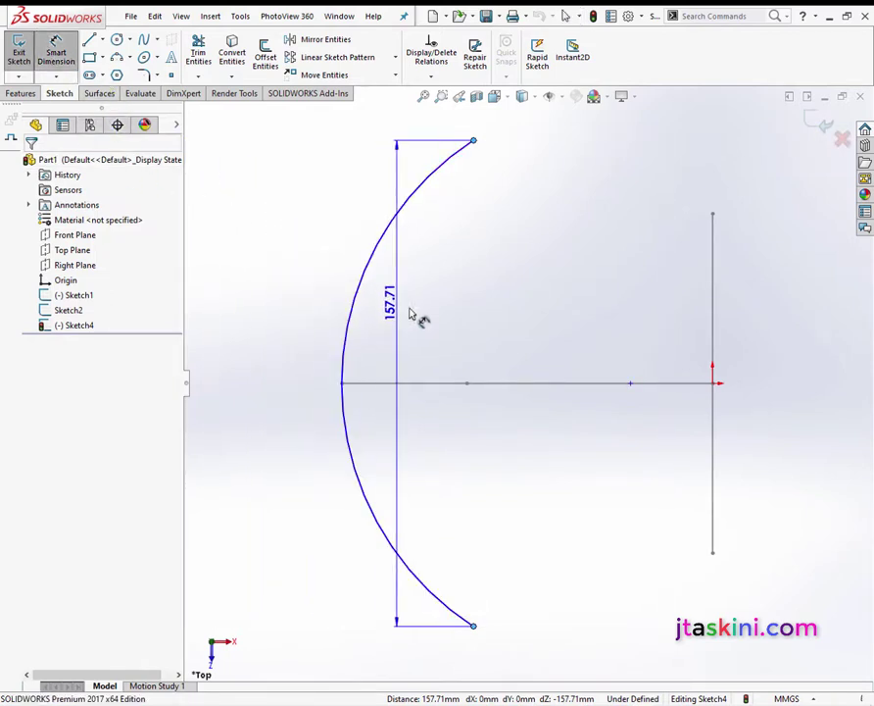
pyautogui.click(479, 338)
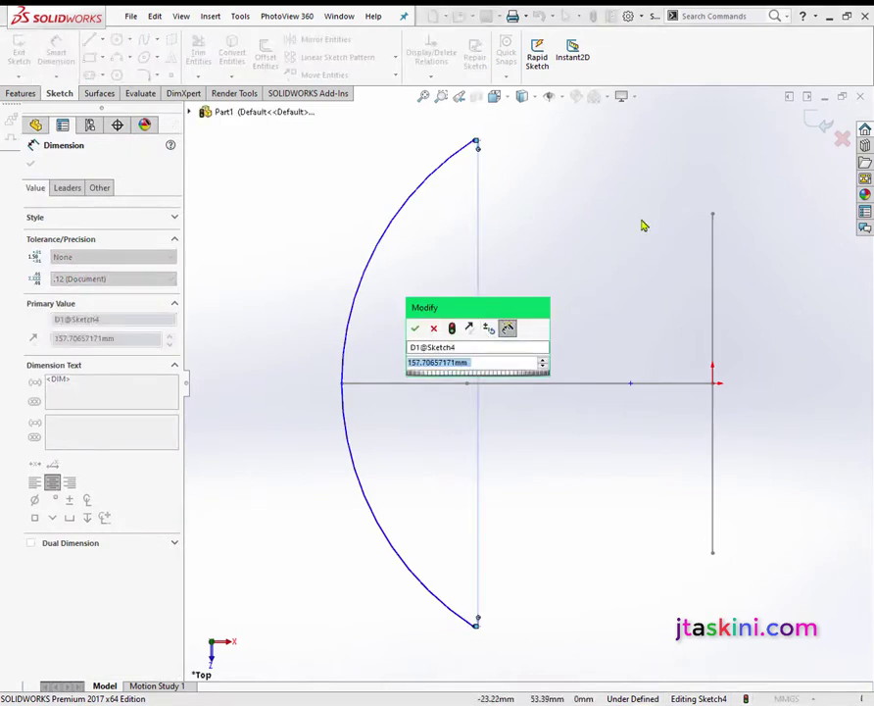
pyautogui.write('140')
pyautogui.press('Return')
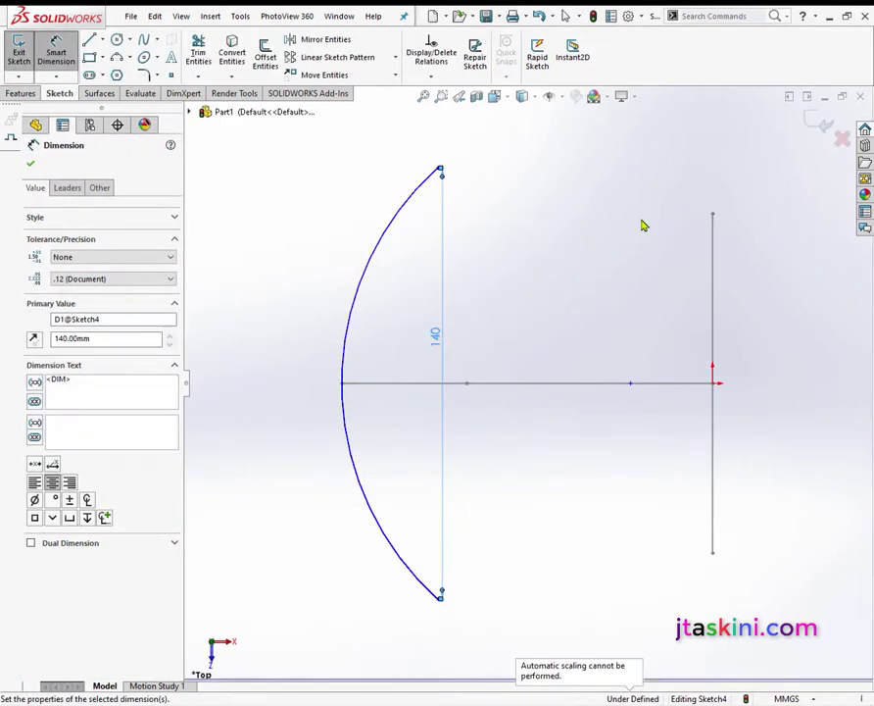
pyautogui.click(379, 279)
pyautogui.click(495, 313)
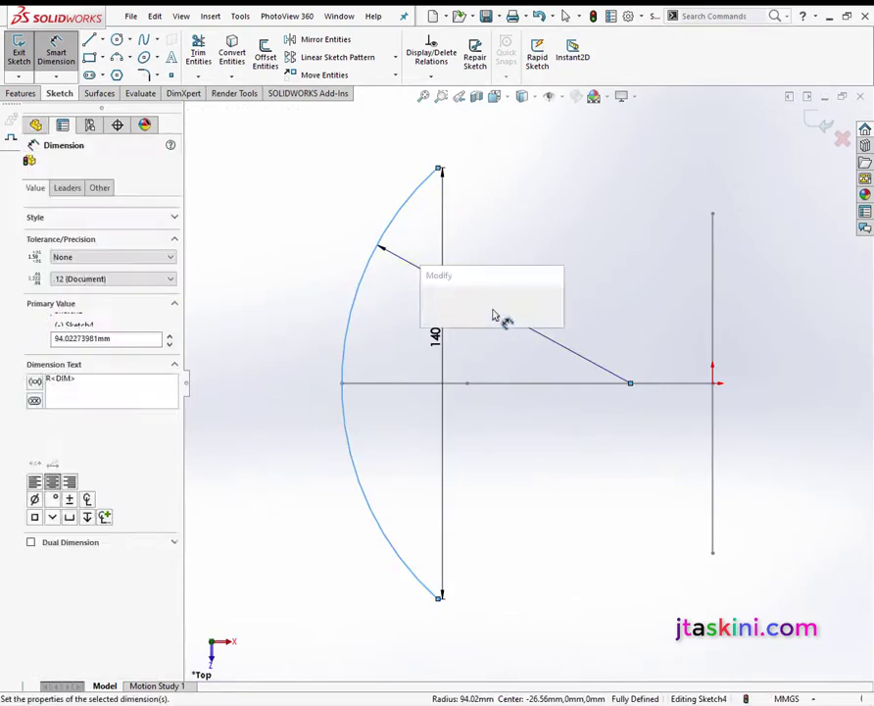
pyautogui.write('200')
pyautogui.press('Return')
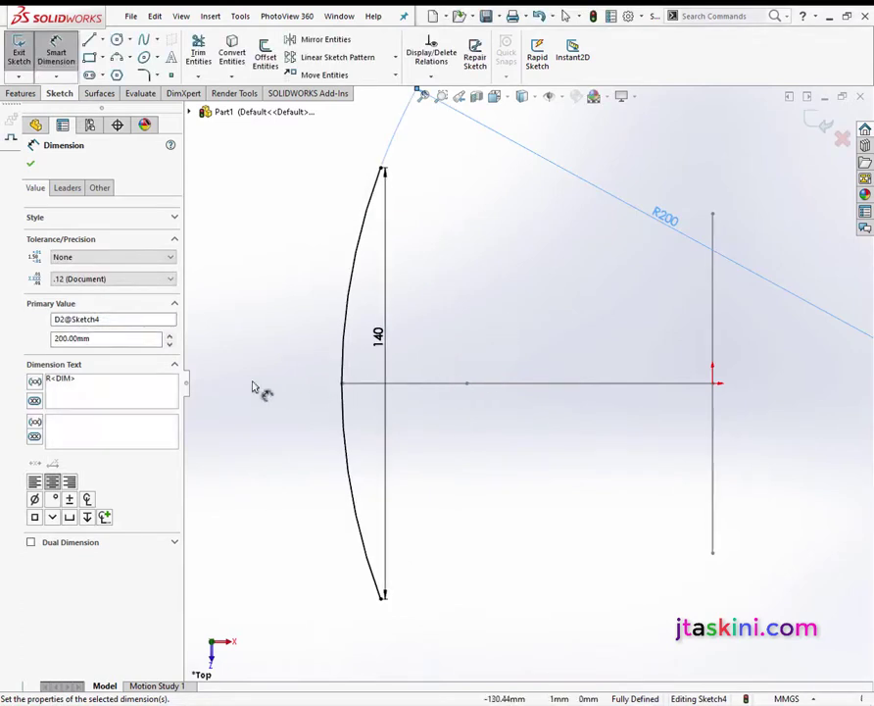
pyautogui.click(34, 166)
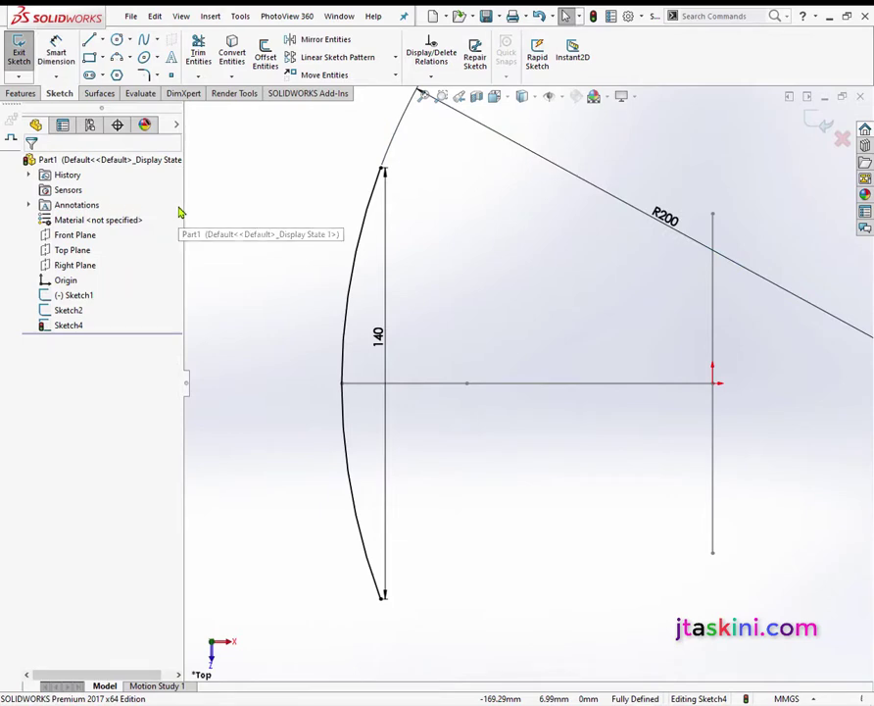
pyautogui.click(810, 126)
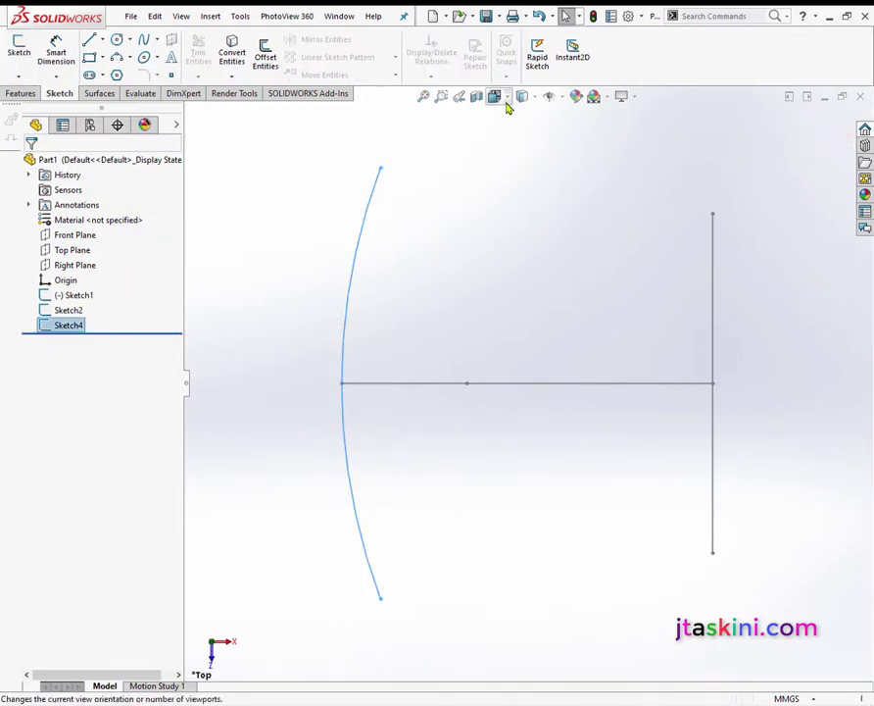
# Switch to the isometric view and start a Boundary Surface from the Surfaces tools
pyautogui.click(495, 96)
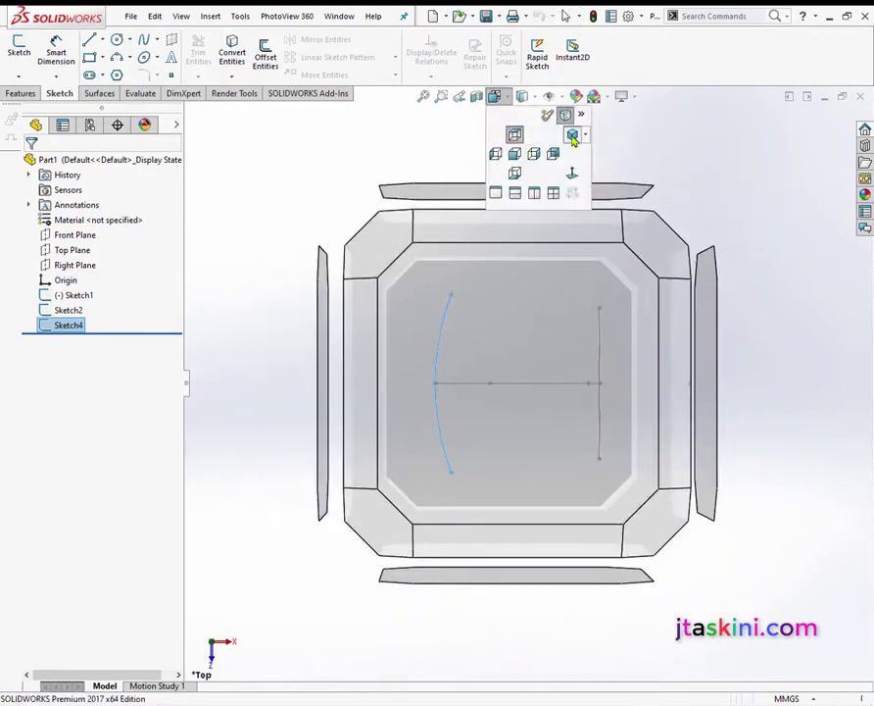
pyautogui.click(572, 138)
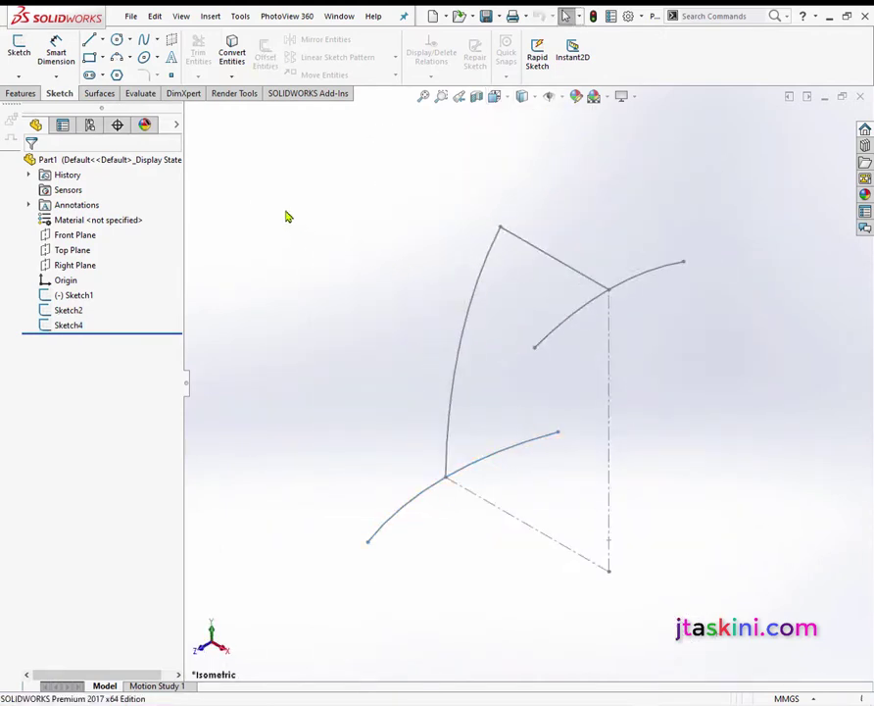
pyautogui.click(100, 94)
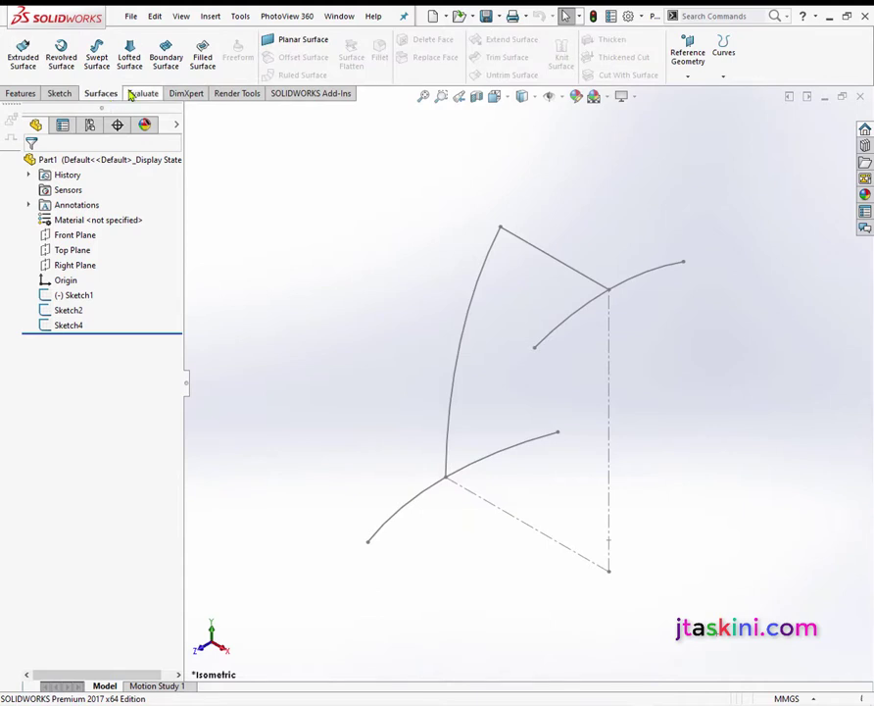
pyautogui.click(167, 65)
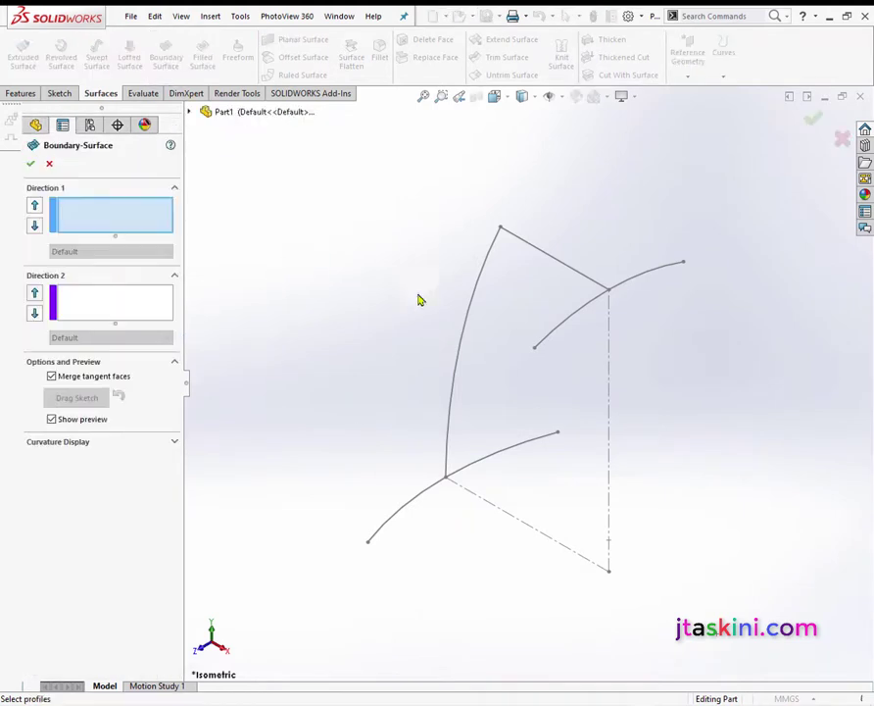
# Create Boundary-Surface1 from the upper curve and new arc in direction 1 and Sketch1's side curve in direction 2
pyautogui.click(642, 282)
pyautogui.click(495, 461)
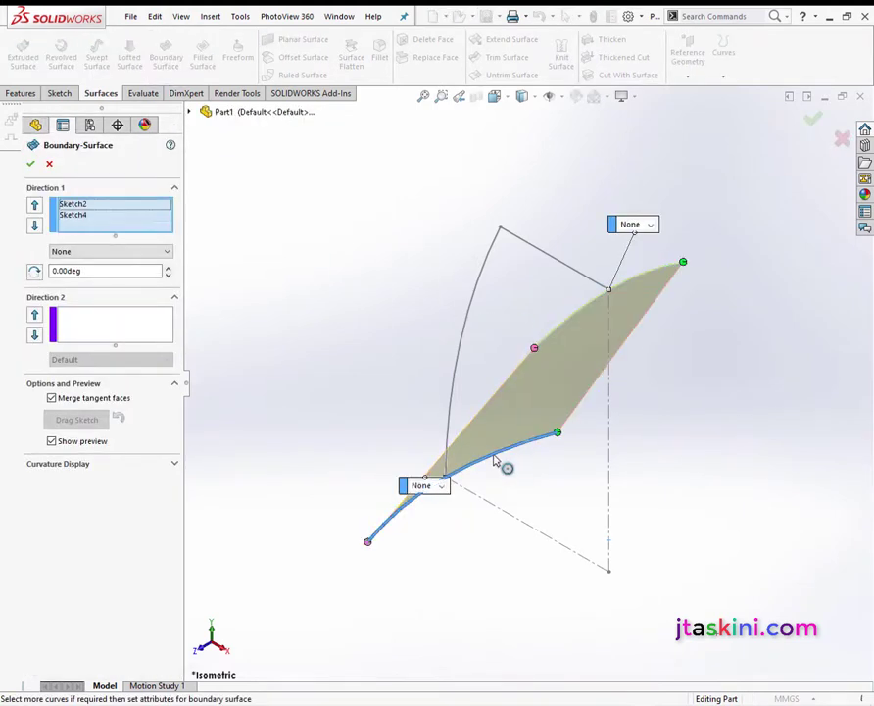
pyautogui.click(100, 336)
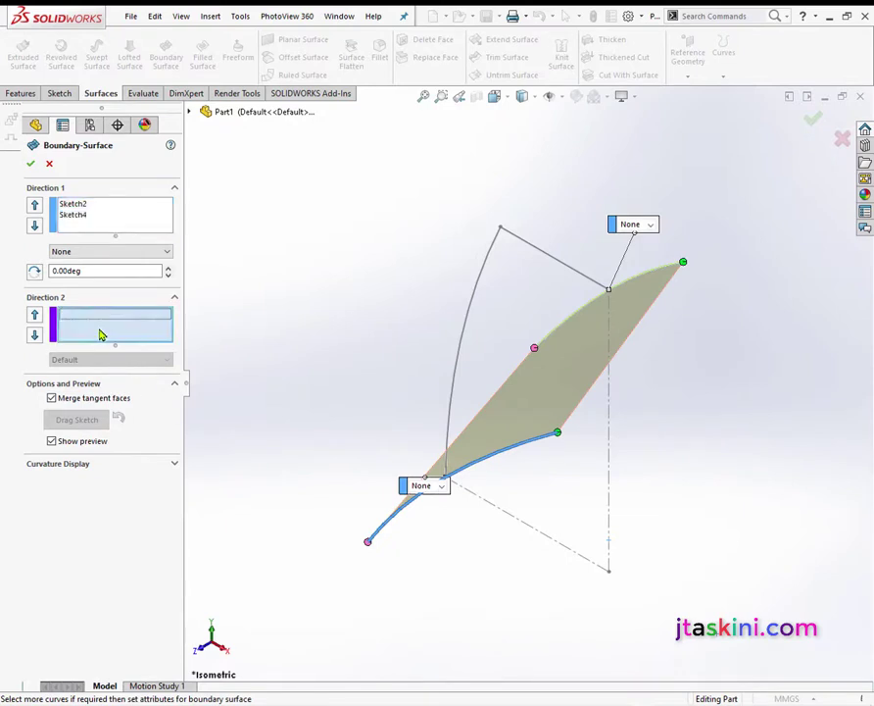
pyautogui.click(454, 379)
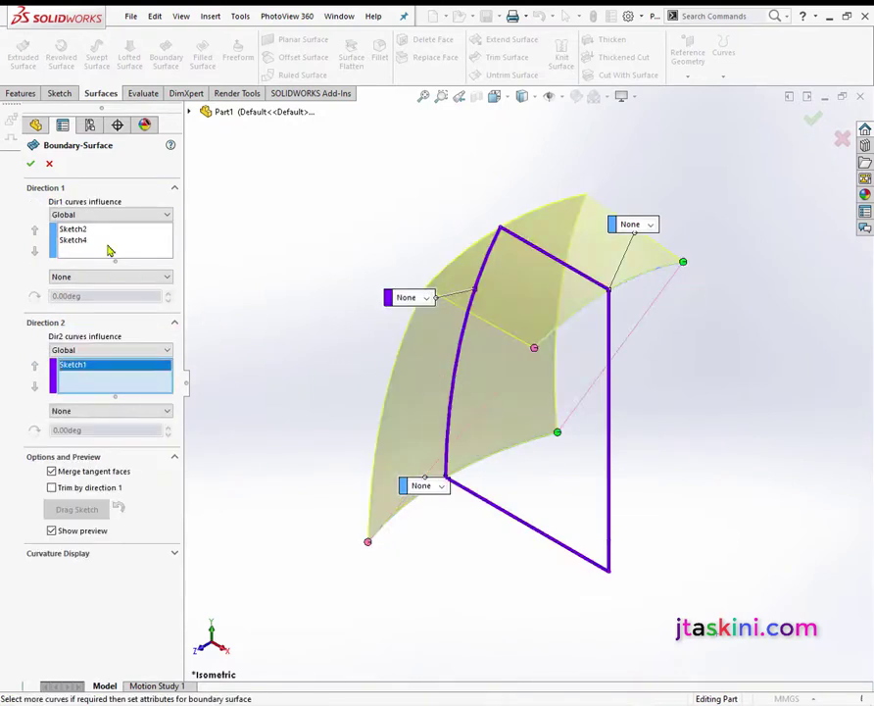
pyautogui.click(29, 164)
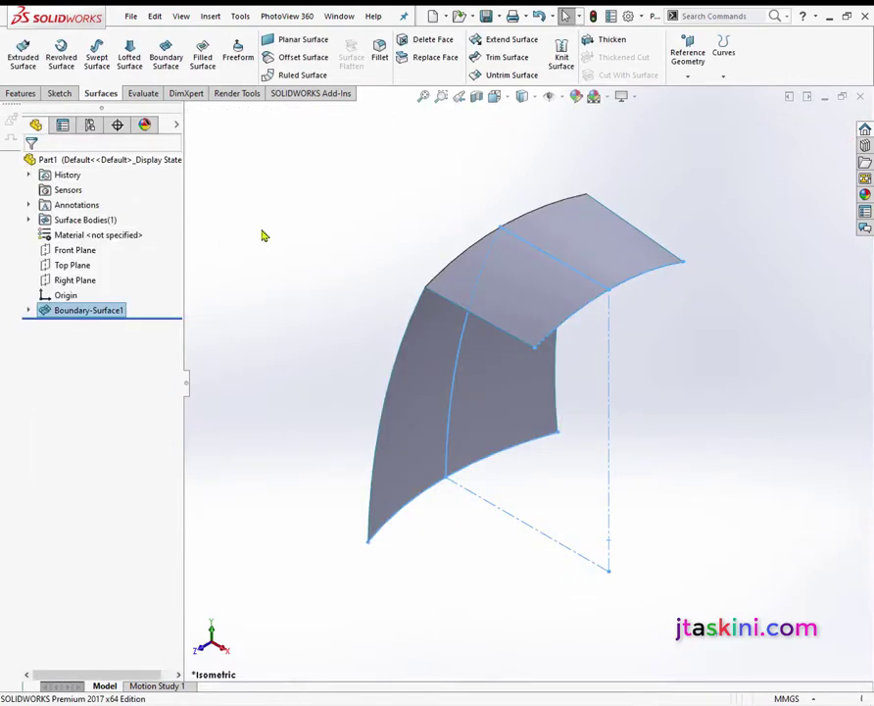
pyautogui.rightClick(68, 250)
# Start a new sketch on the Front Plane, viewed Normal To
pyautogui.click(92, 233)
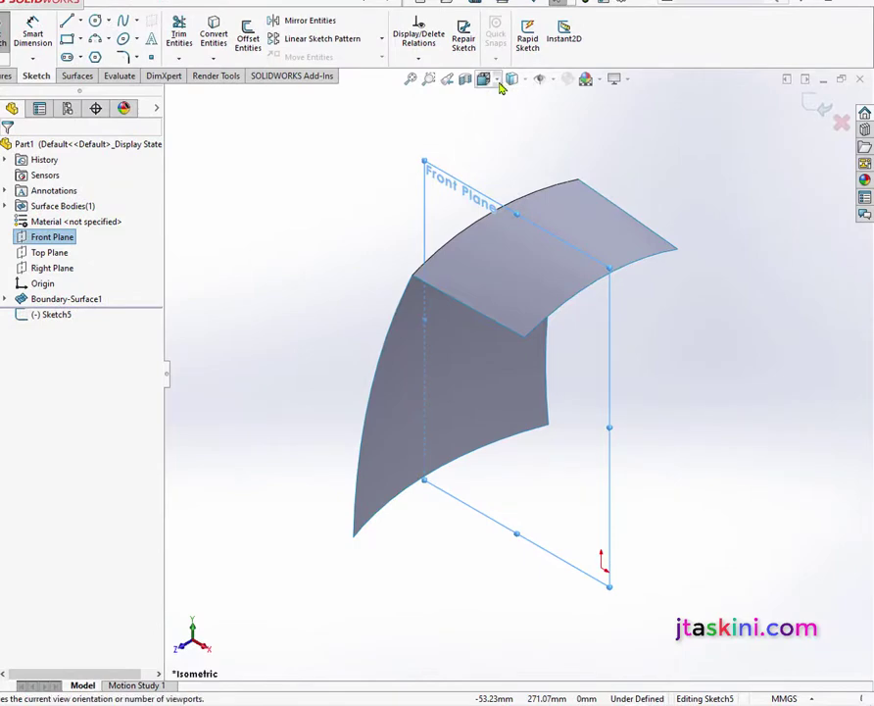
pyautogui.click(484, 79)
pyautogui.click(563, 110)
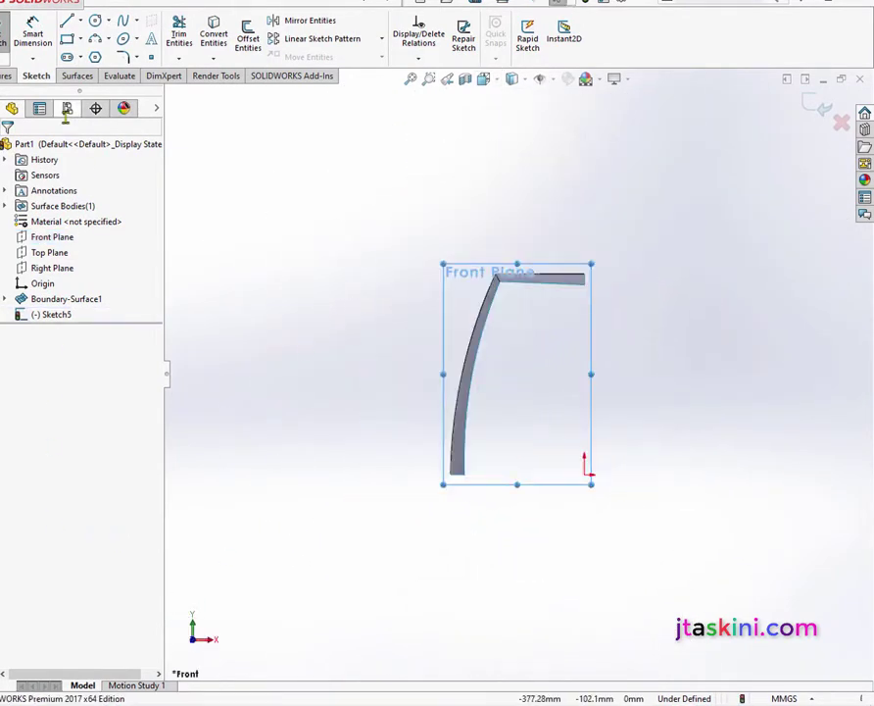
# Draw a centerline left from the origin, then a vertical centerline upward from its end
pyautogui.click(81, 22)
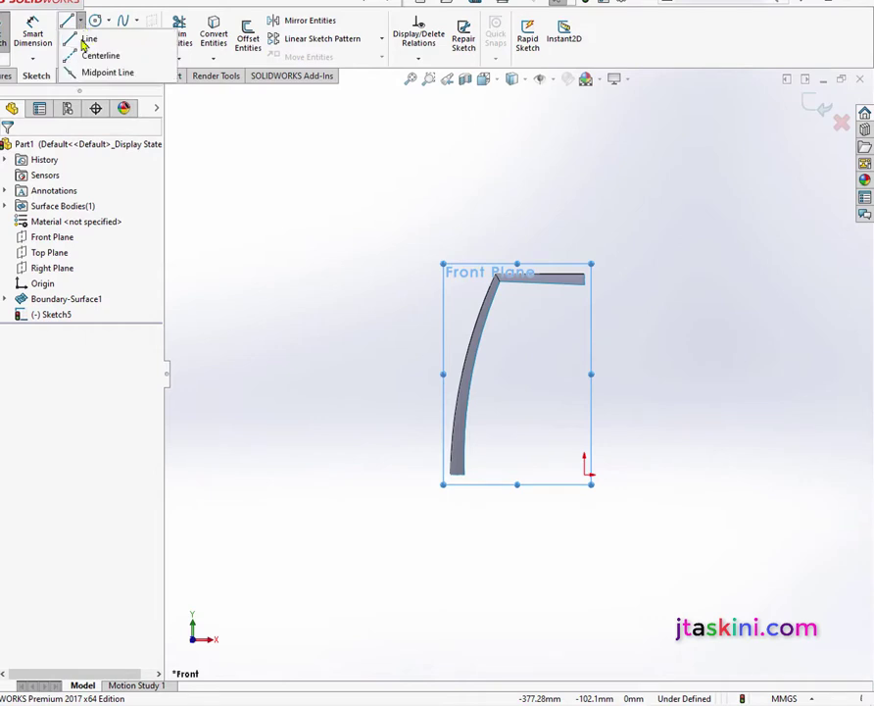
pyautogui.click(61, 55)
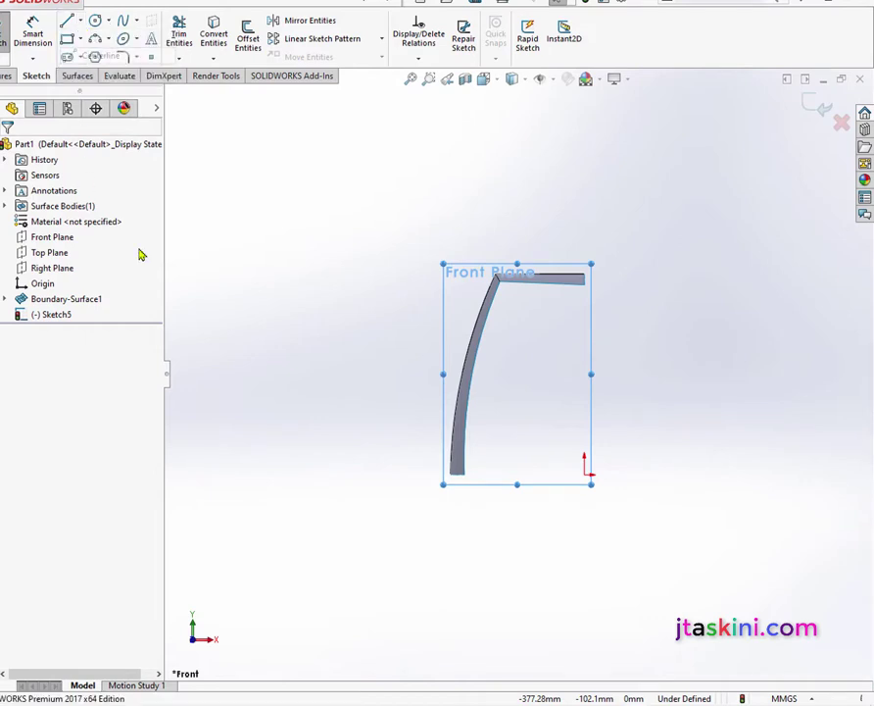
pyautogui.click(584, 476)
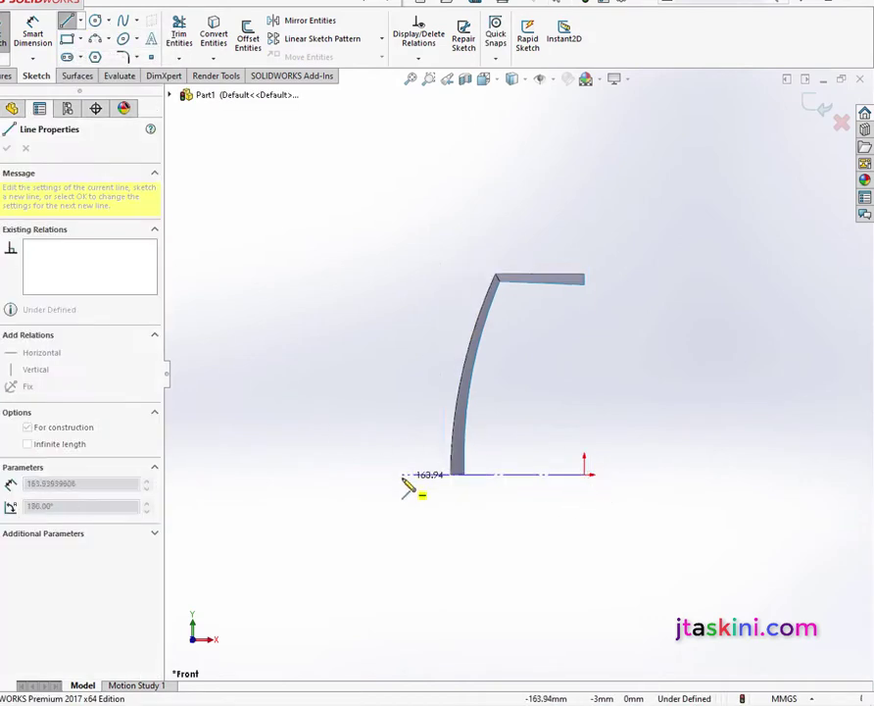
pyautogui.click(403, 474)
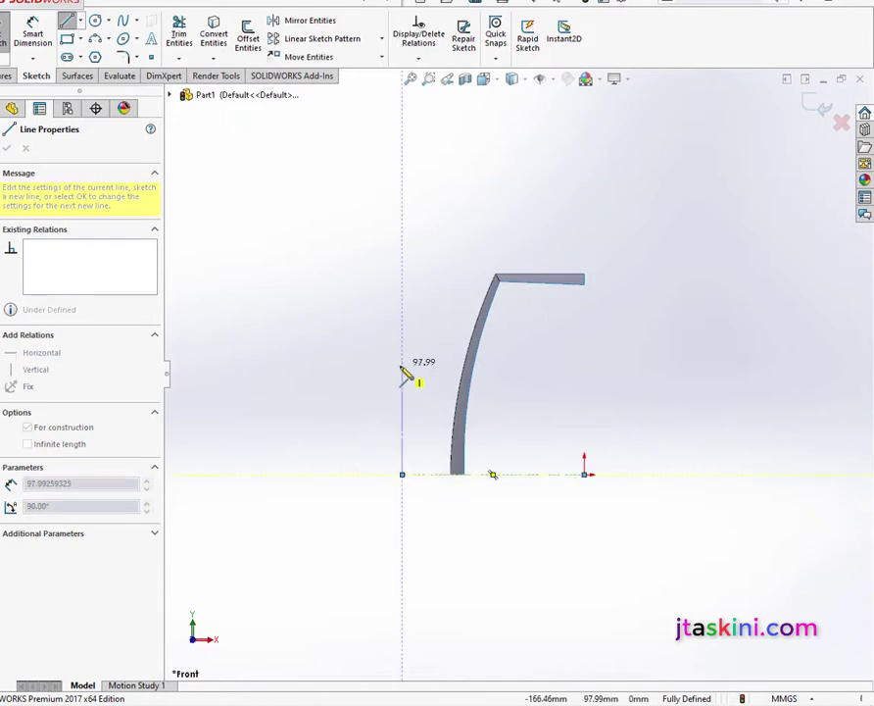
pyautogui.click(402, 365)
pyautogui.rightClick(414, 359)
pyautogui.click(436, 361)
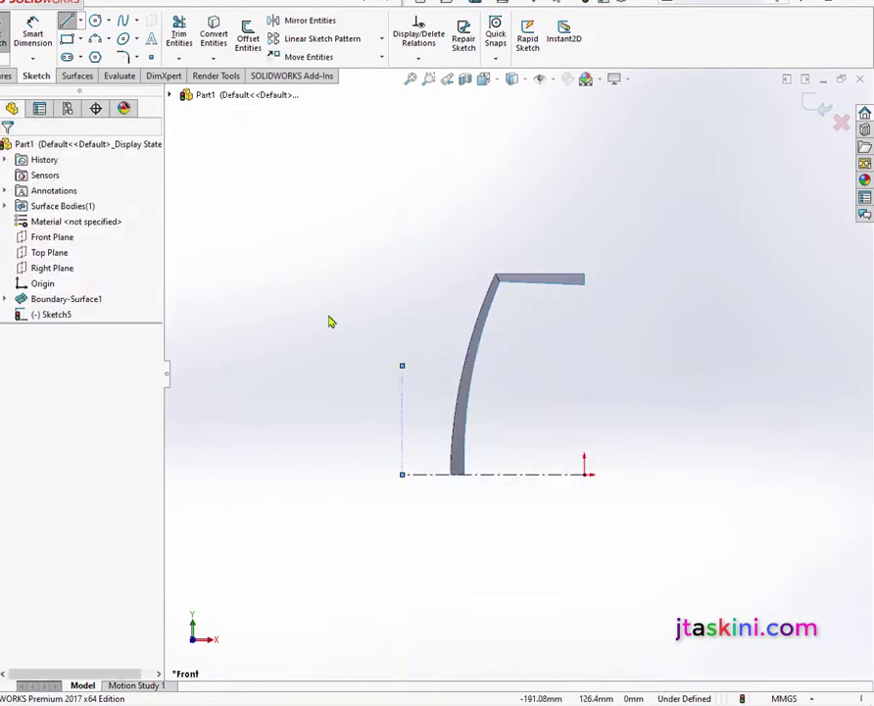
# Draw a second horizontal centerline from the origin out to the right
pyautogui.click(82, 23)
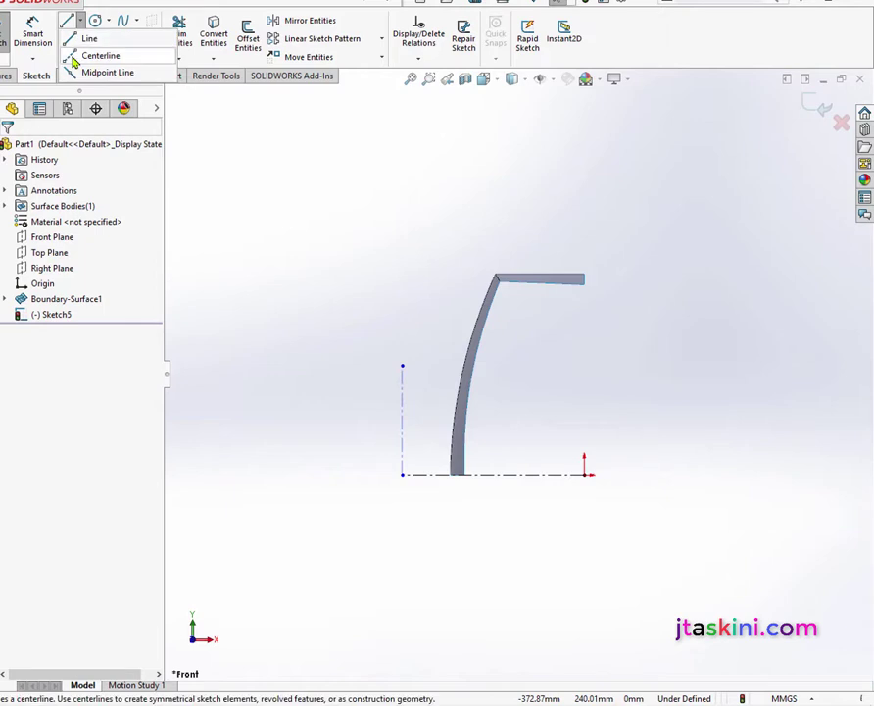
pyautogui.click(88, 55)
pyautogui.click(585, 475)
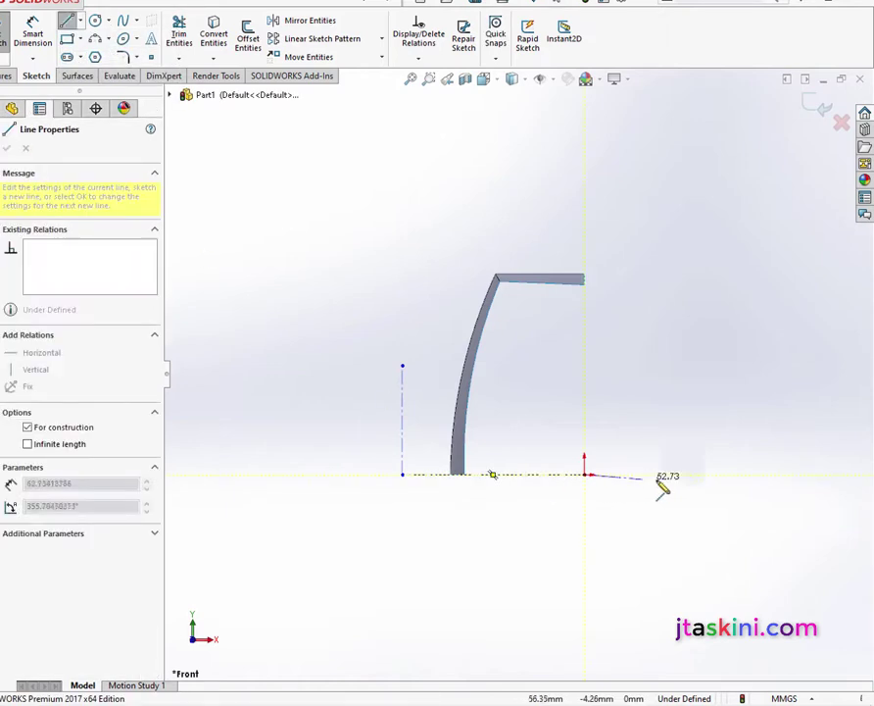
pyautogui.click(673, 475)
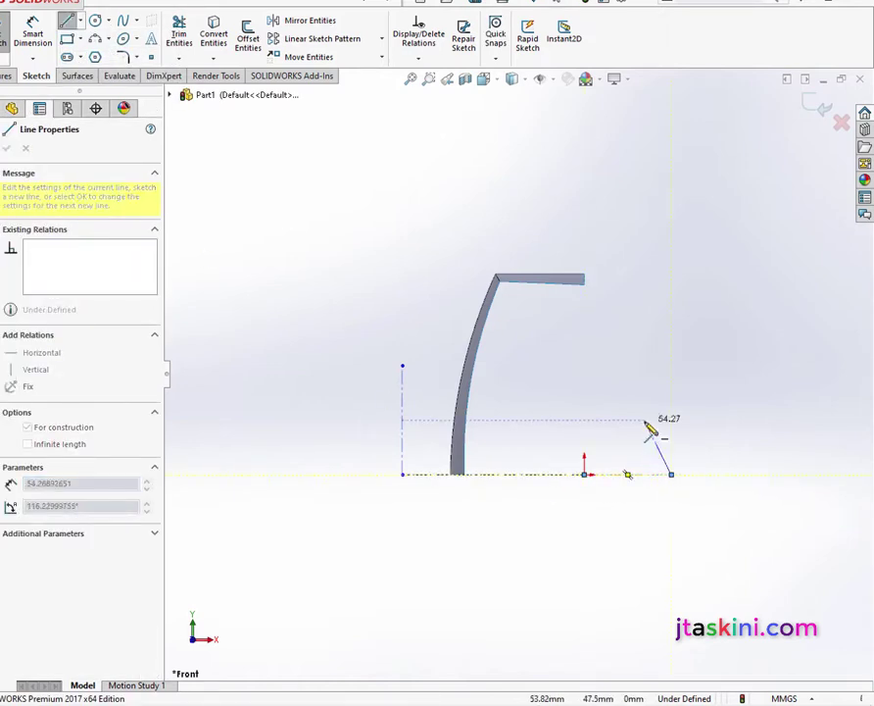
pyautogui.rightClick(659, 433)
pyautogui.click(671, 457)
pyautogui.press('Escape')
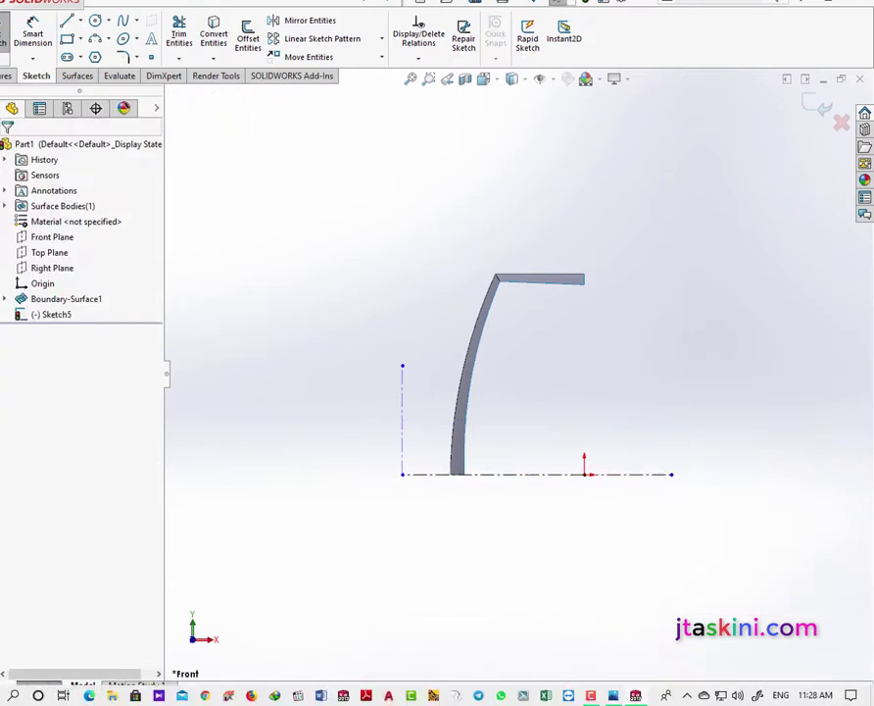
# Draw a line profile from the centerline's right end: a short vertical segment, then an angled segment up-left
pyautogui.click(67, 20)
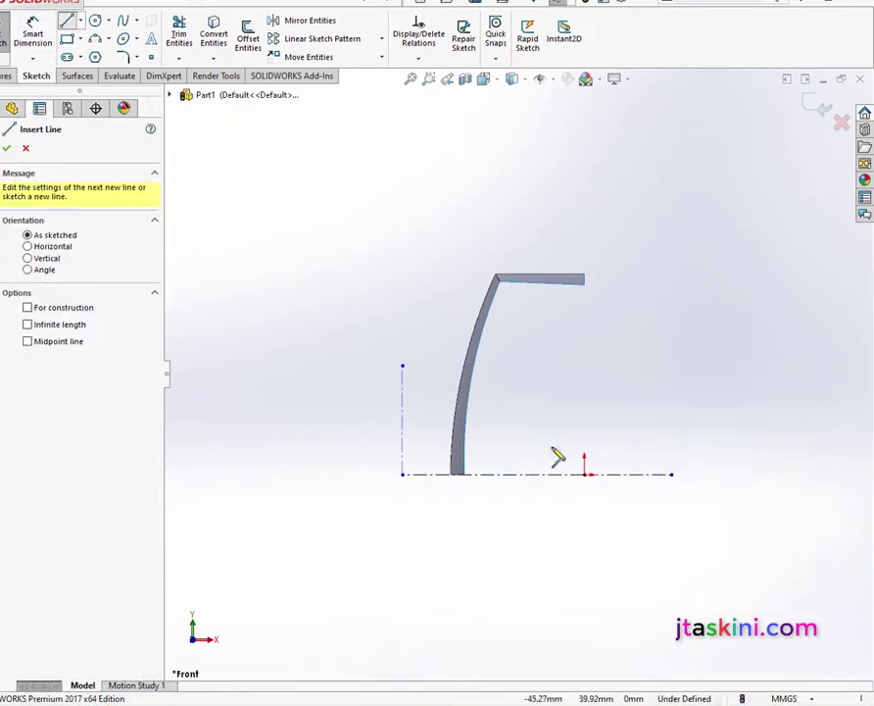
pyautogui.click(672, 475)
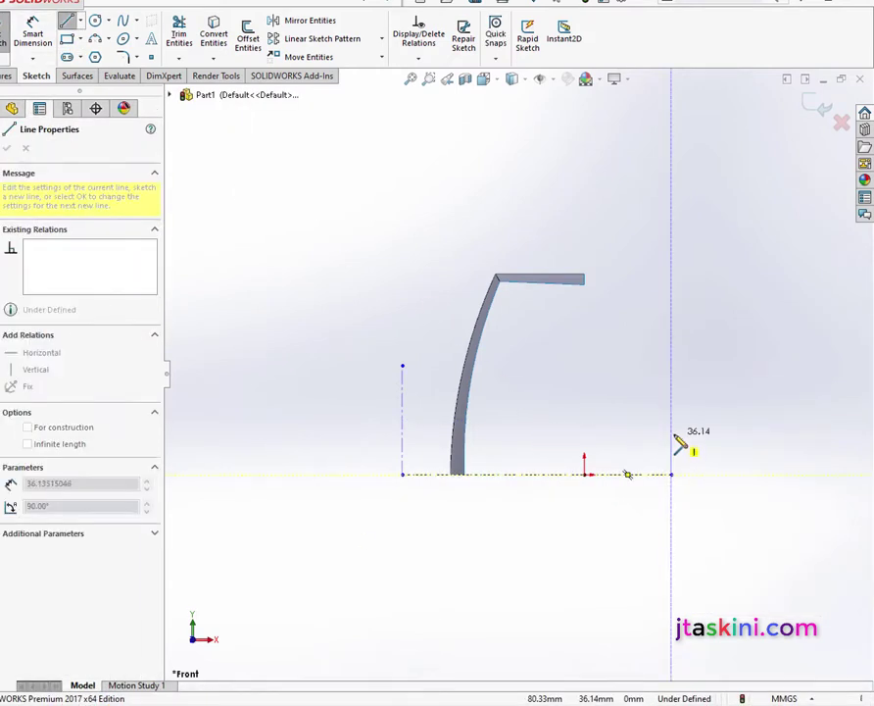
pyautogui.click(672, 434)
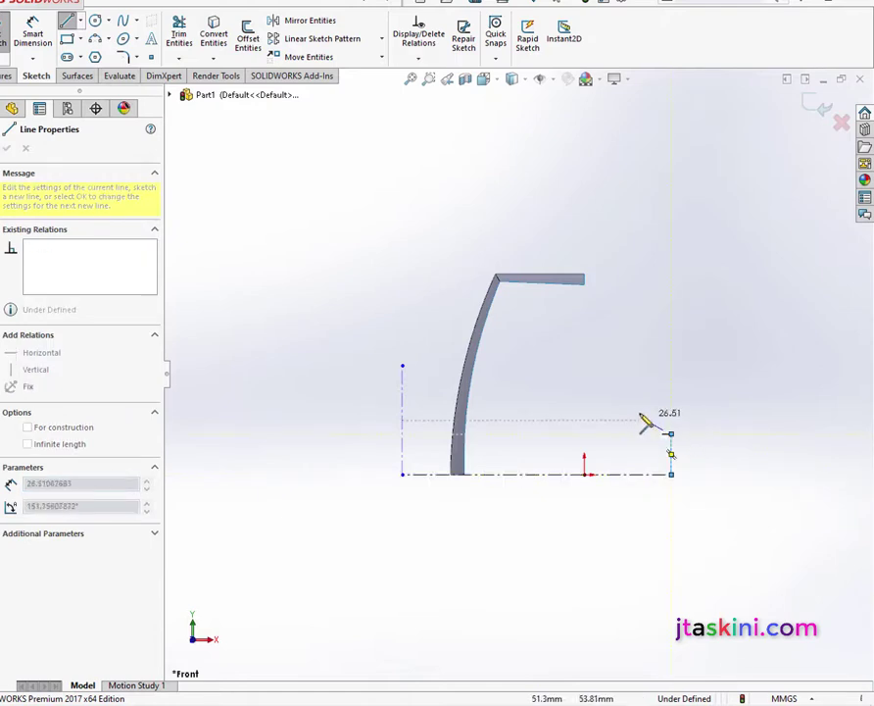
pyautogui.click(605, 382)
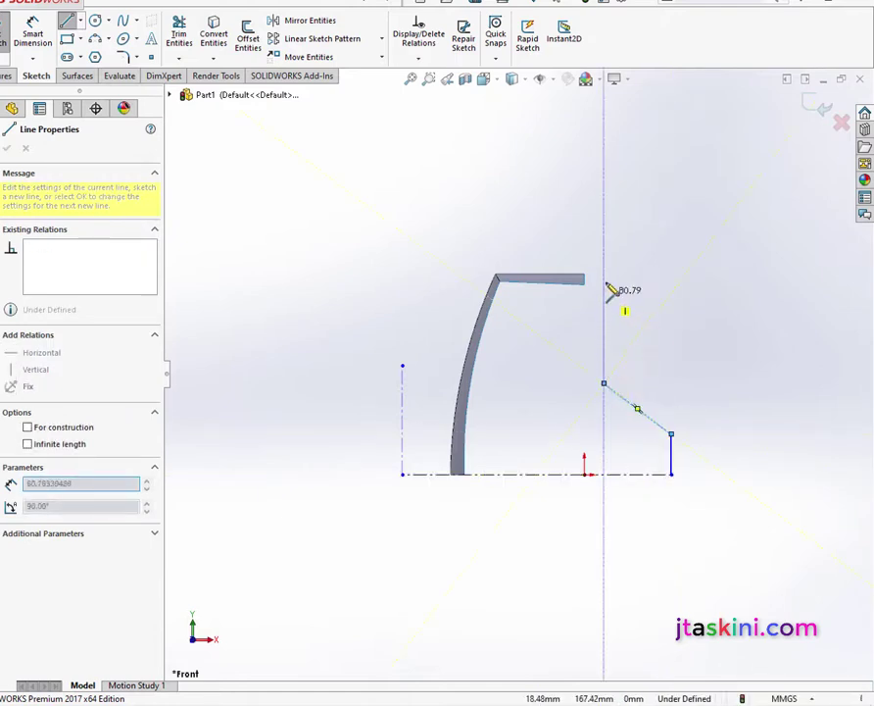
pyautogui.rightClick(627, 242)
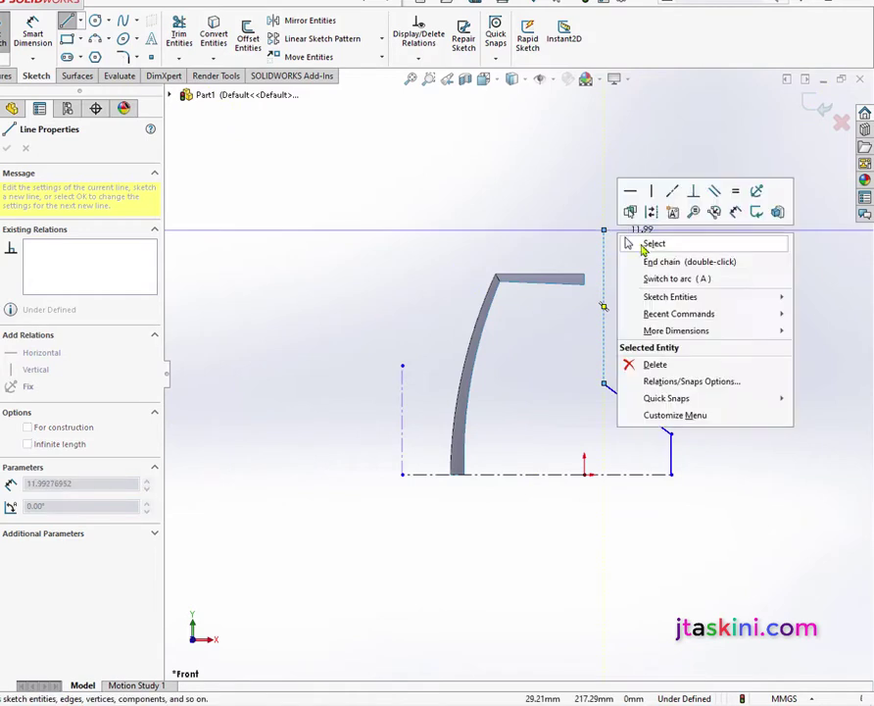
pyautogui.click(652, 245)
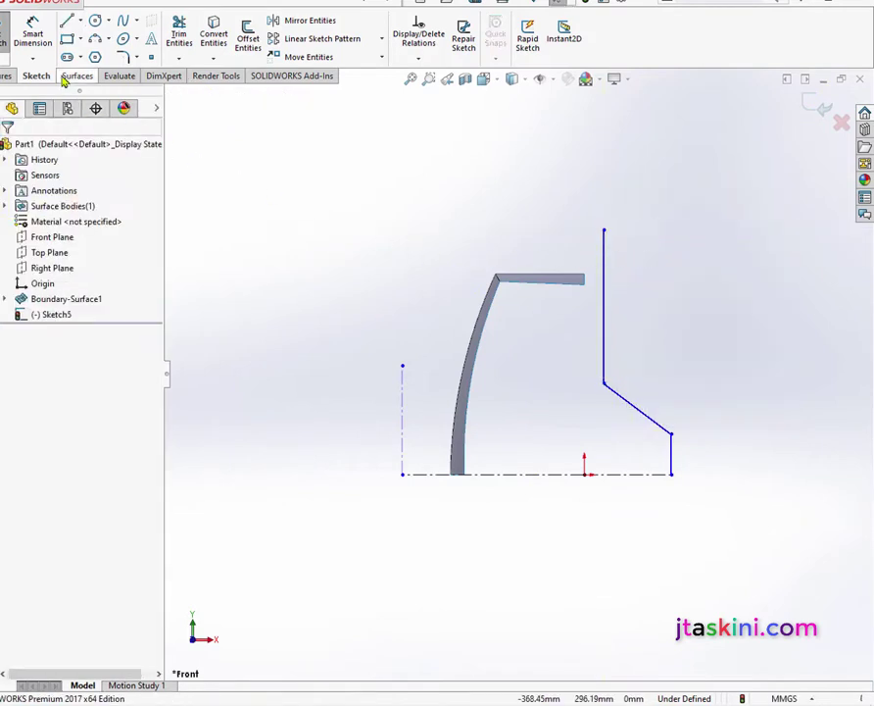
# Dimension the right-hand centerline to 60 mm and the short vertical line to 30 mm
pyautogui.click(32, 37)
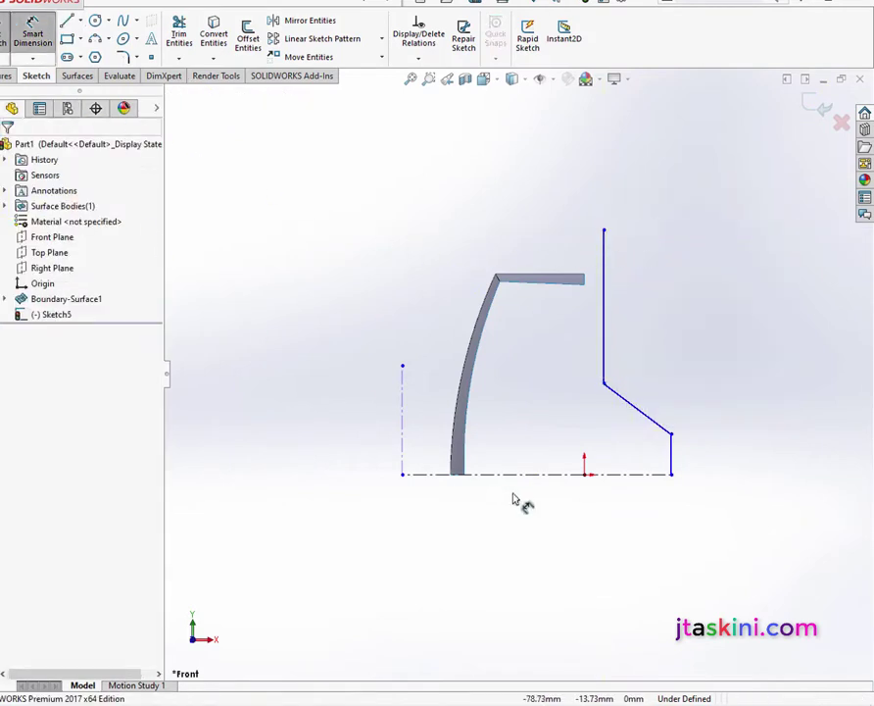
pyautogui.click(640, 477)
pyautogui.click(637, 536)
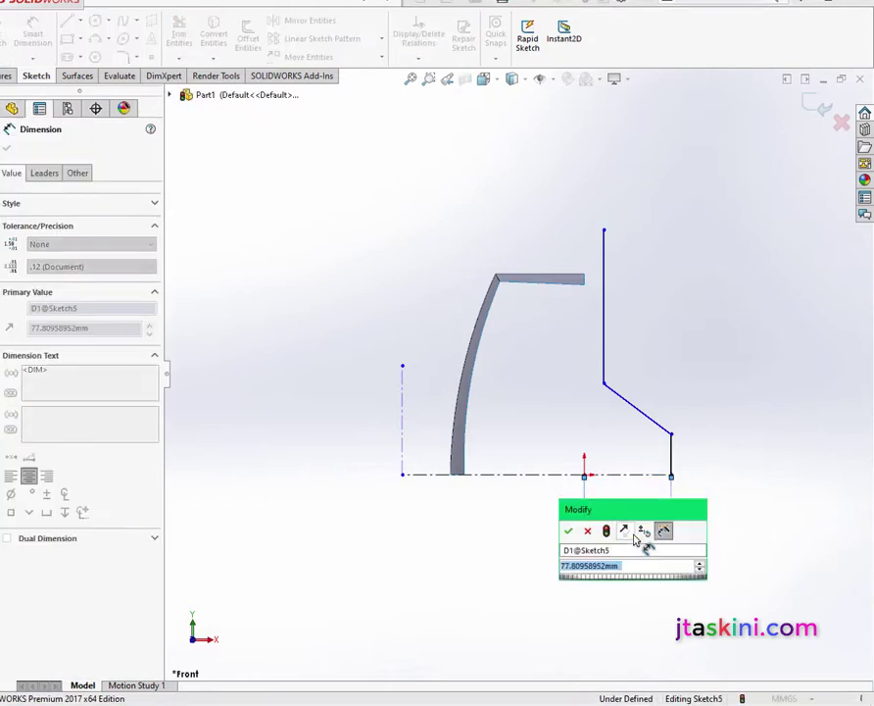
pyautogui.write('60')
pyautogui.press('Return')
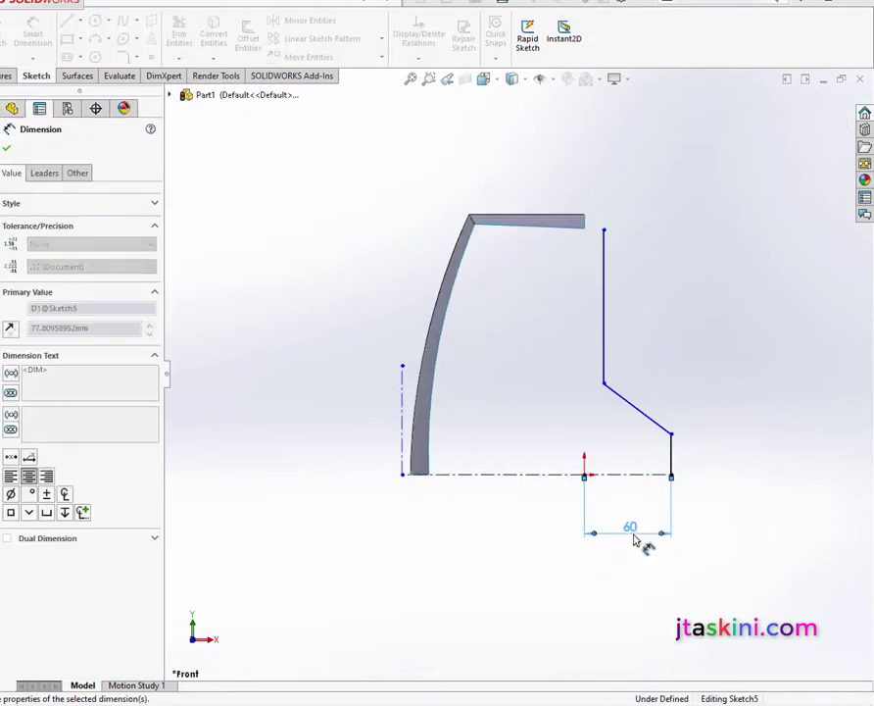
pyautogui.click(672, 461)
pyautogui.click(720, 478)
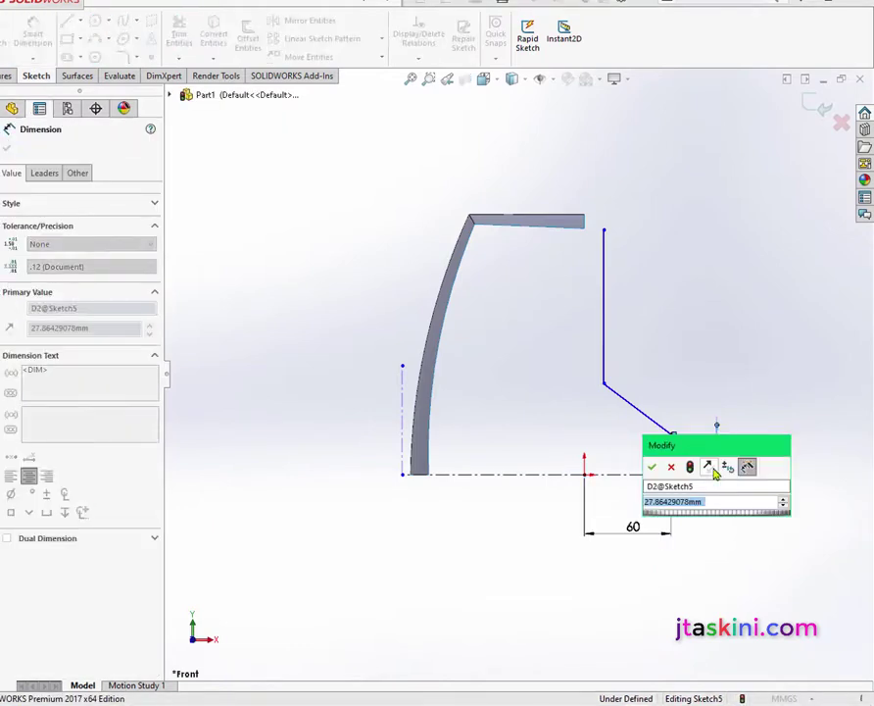
pyautogui.write('30')
pyautogui.press('Return')
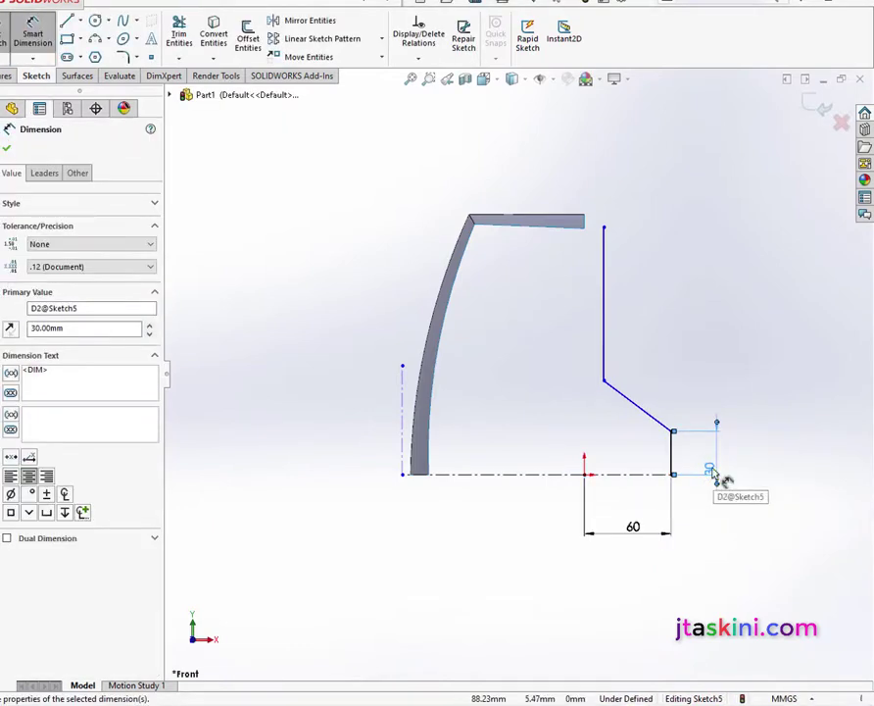
# Set the angled line's top vertex 53 mm above the baseline and the upper vertical line to 140
pyautogui.click(605, 383)
pyautogui.click(674, 478)
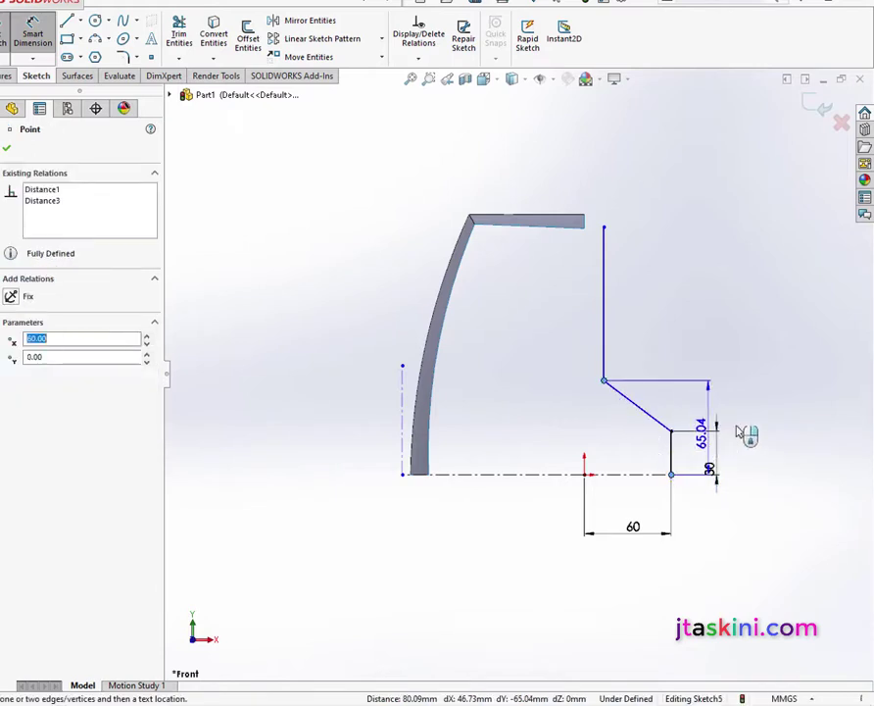
pyautogui.click(768, 443)
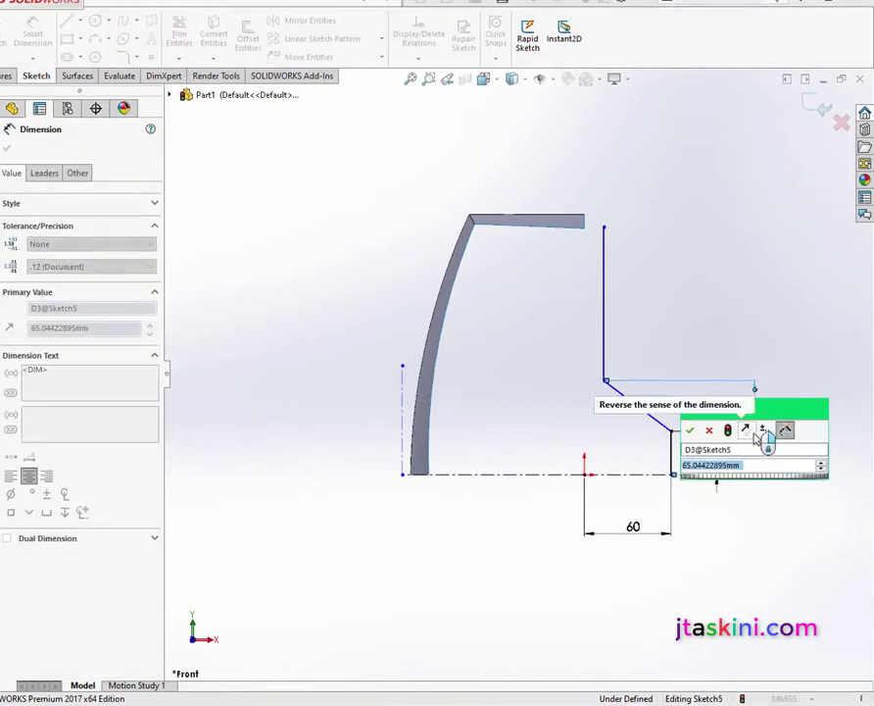
pyautogui.write('30')
pyautogui.press('Return')
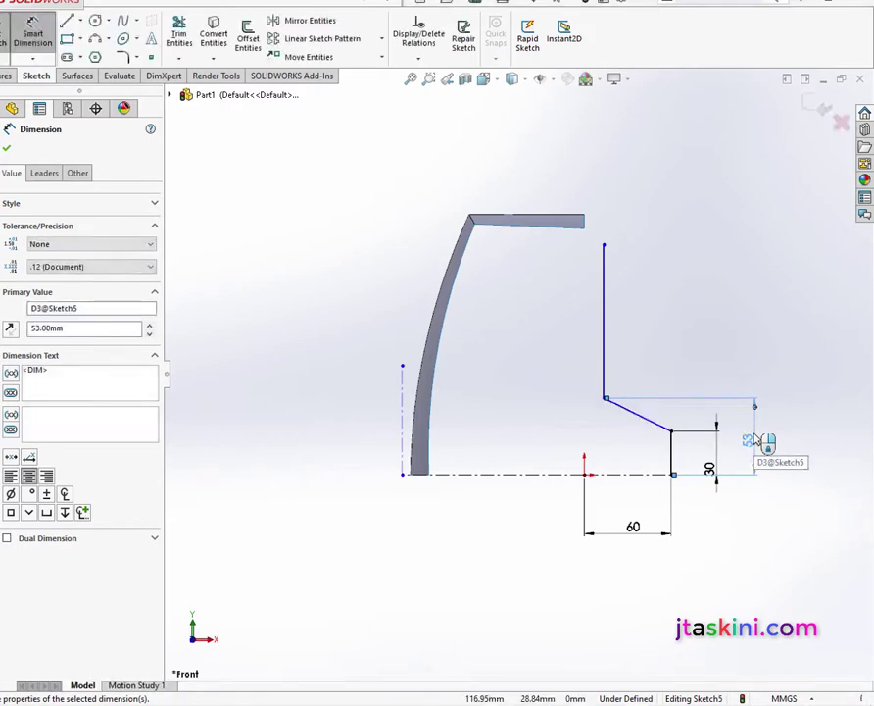
pyautogui.click(605, 350)
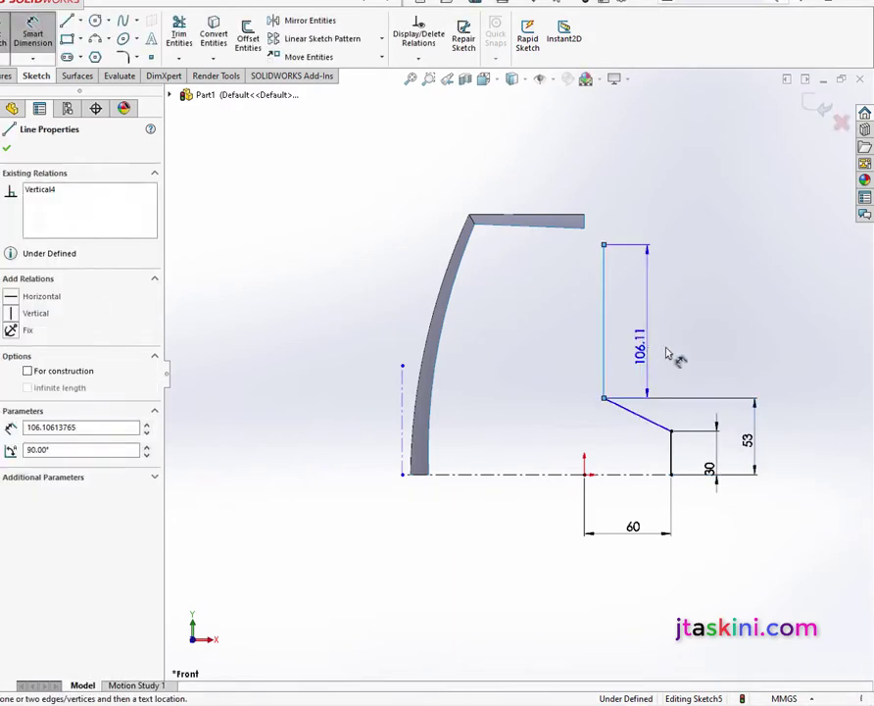
pyautogui.click(680, 358)
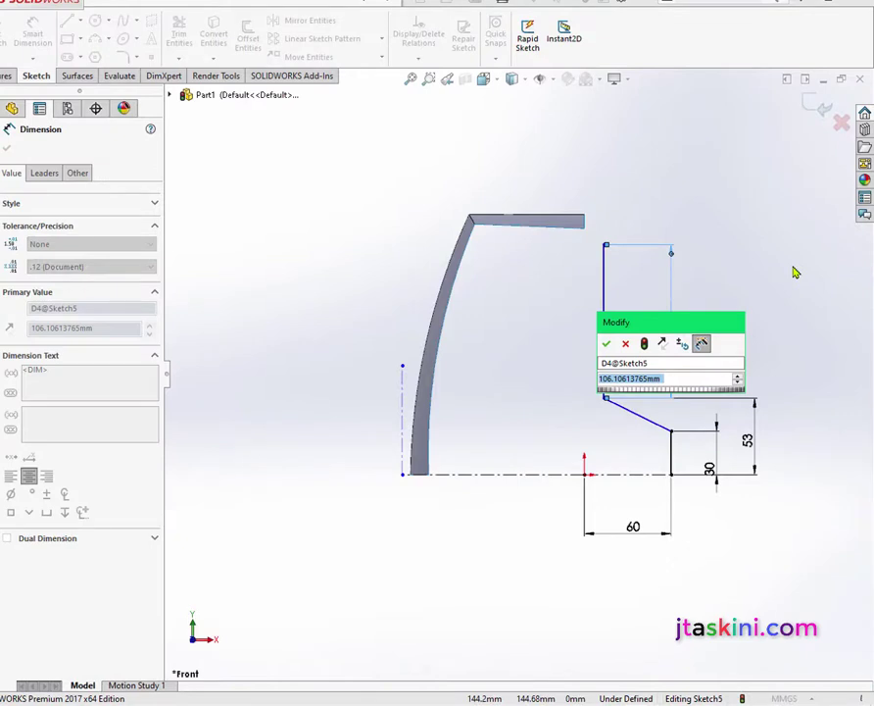
pyautogui.write('140')
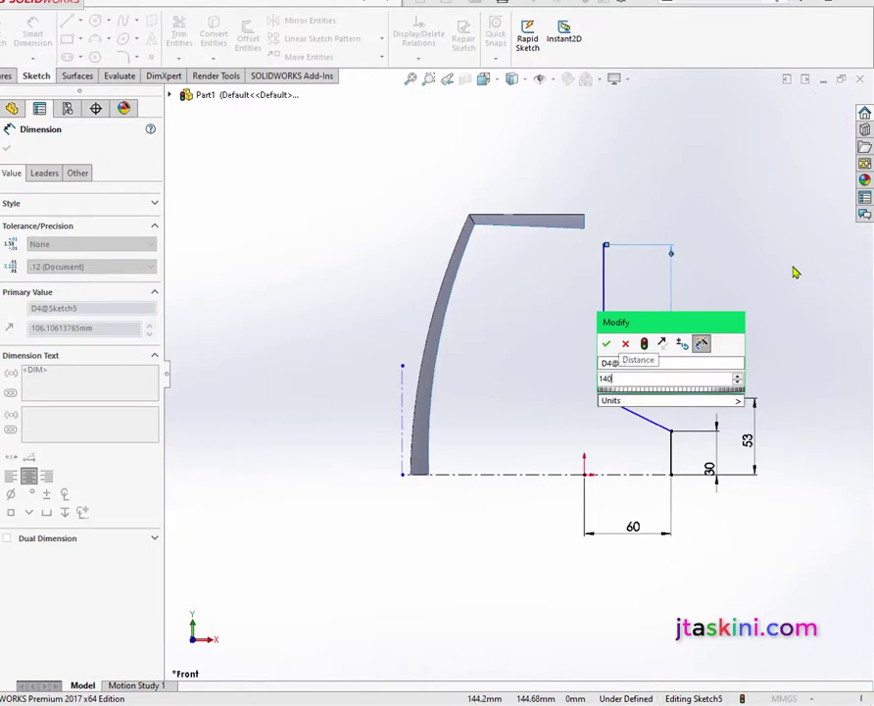
pyautogui.press('Return')
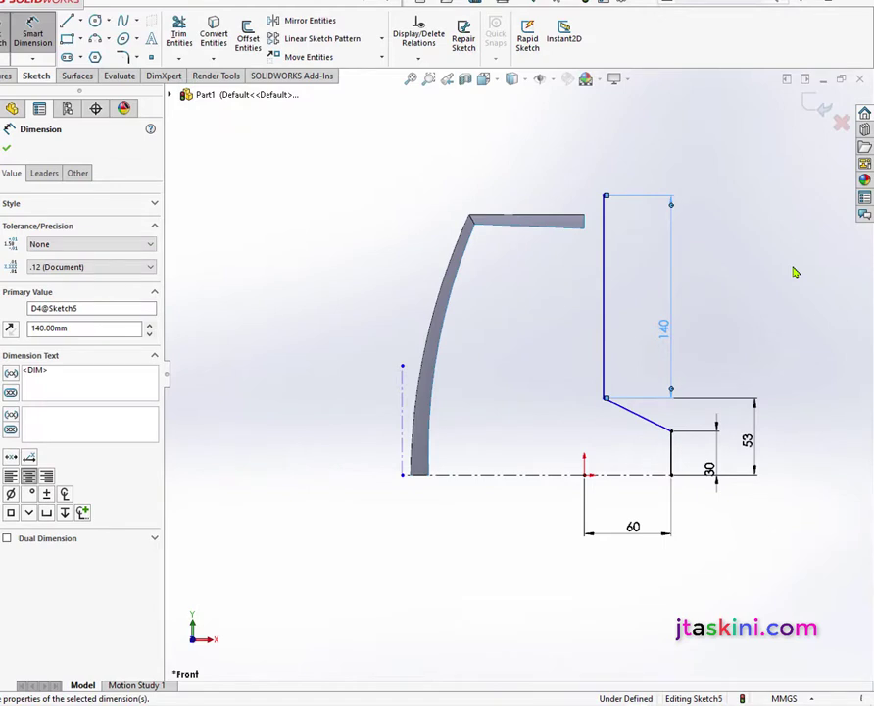
# Dimension the angle between the slanted and vertical lines as 110°
pyautogui.click(642, 417)
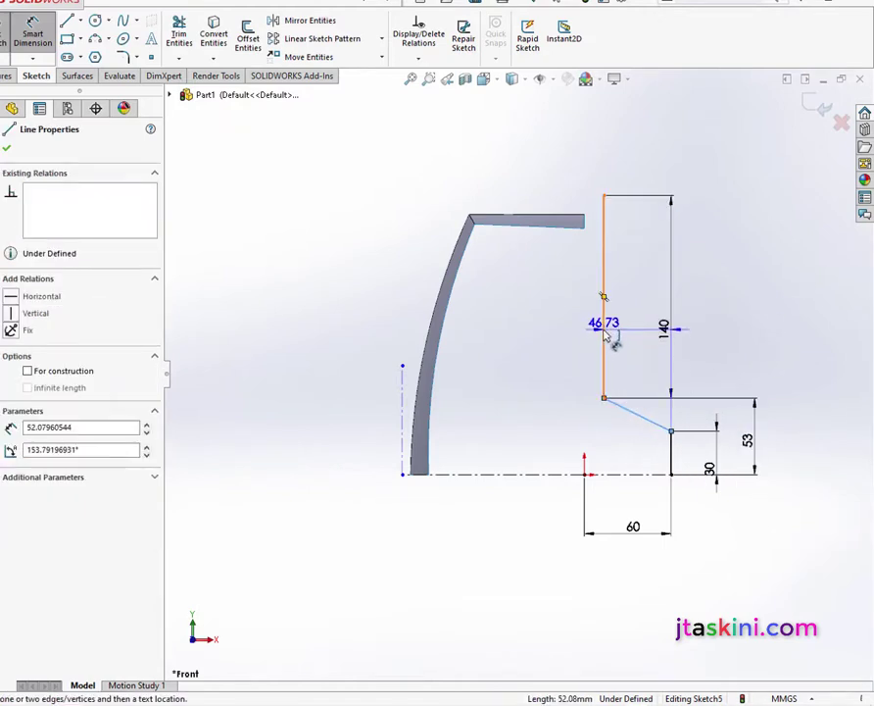
pyautogui.click(605, 382)
pyautogui.click(632, 373)
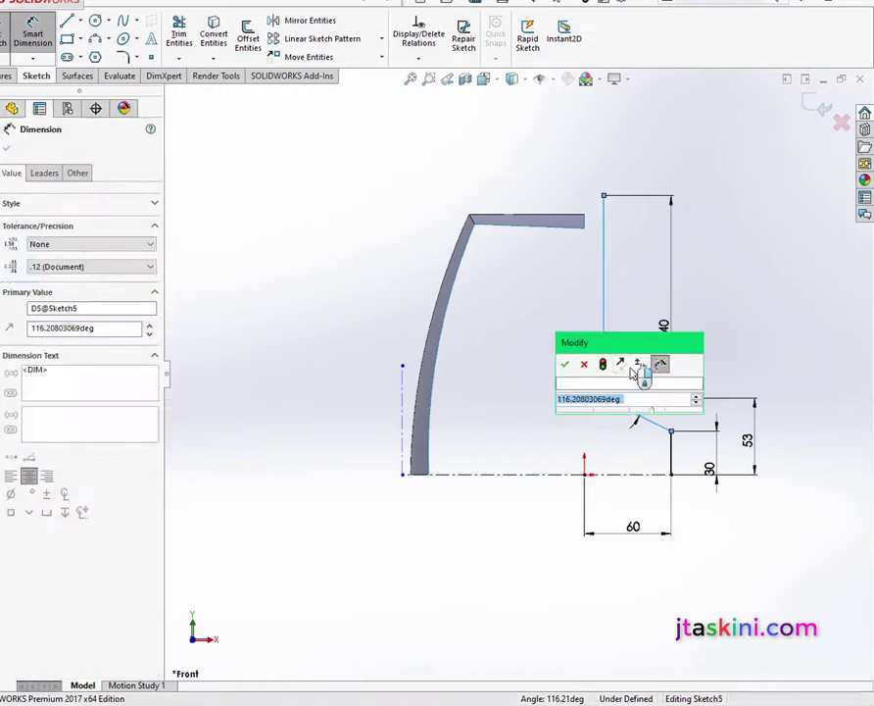
pyautogui.write('11')
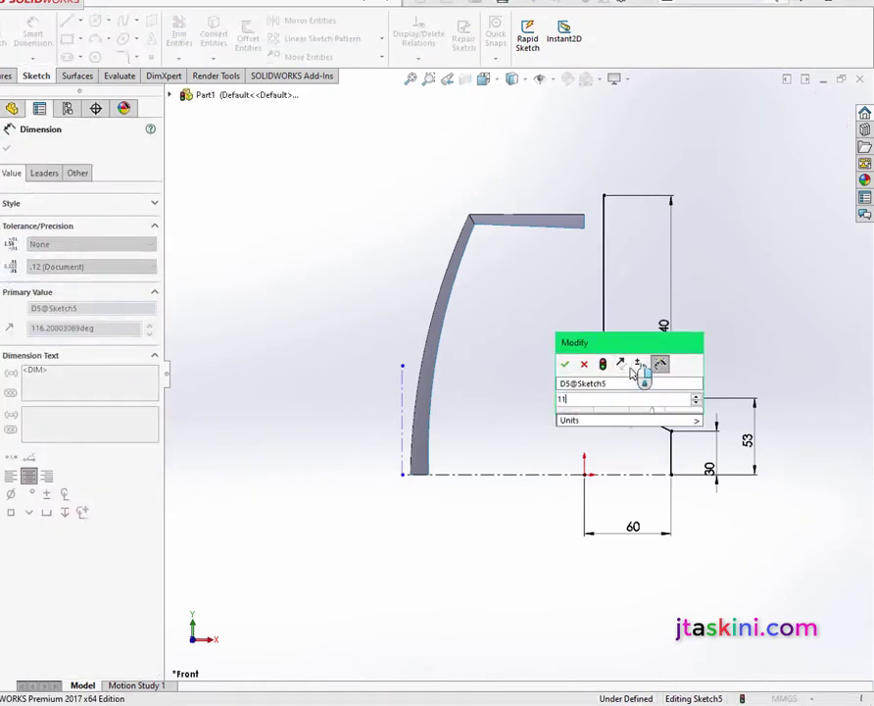
pyautogui.write('0')
pyautogui.press('Return')
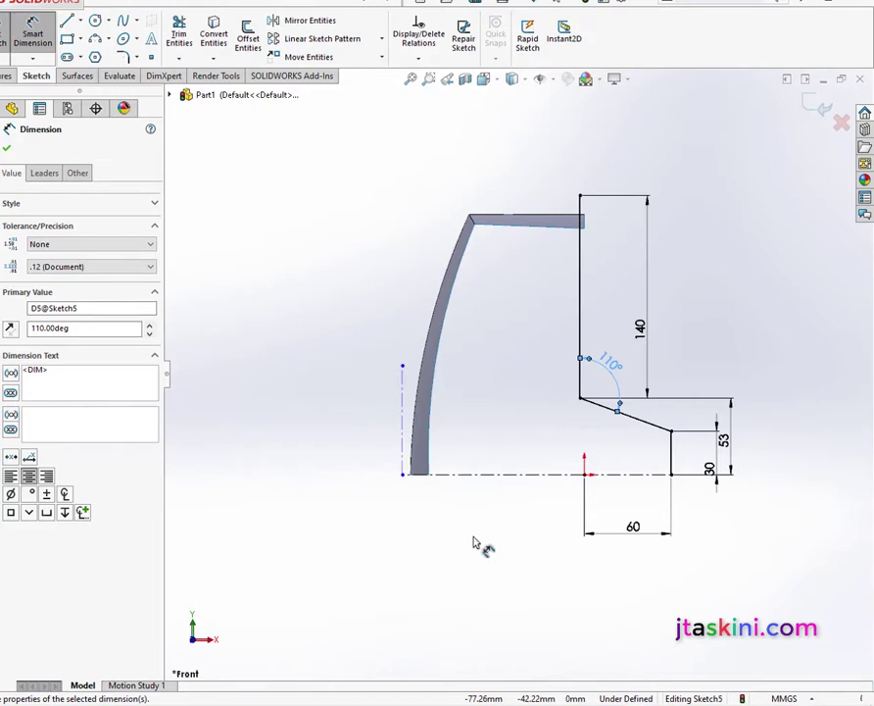
pyautogui.click(8, 152)
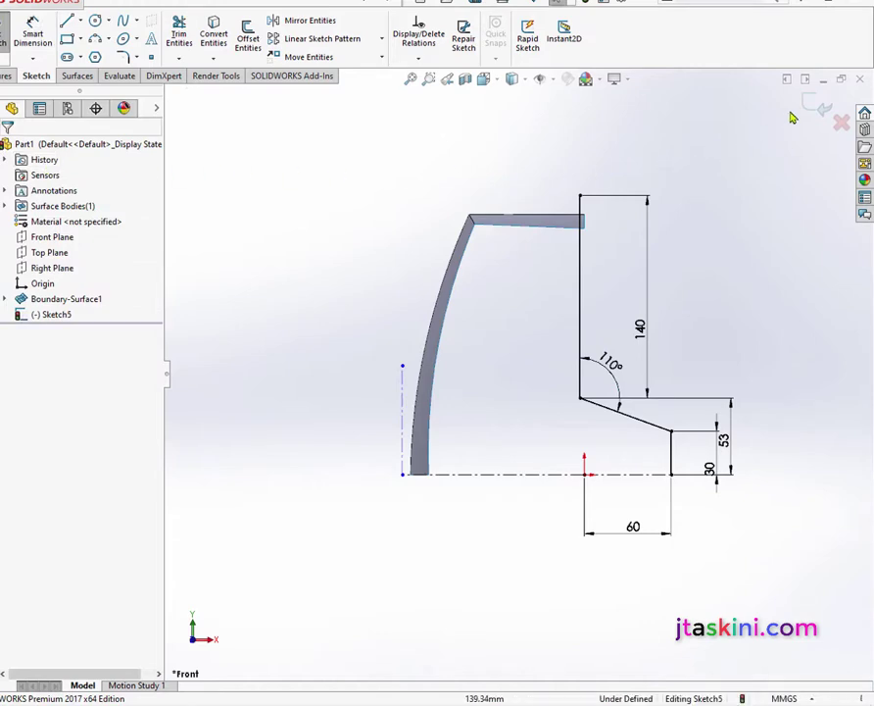
# In isometric view, start a Revolved Surface using the dashed vertical line as the axis
pyautogui.click(496, 79)
pyautogui.click(565, 120)
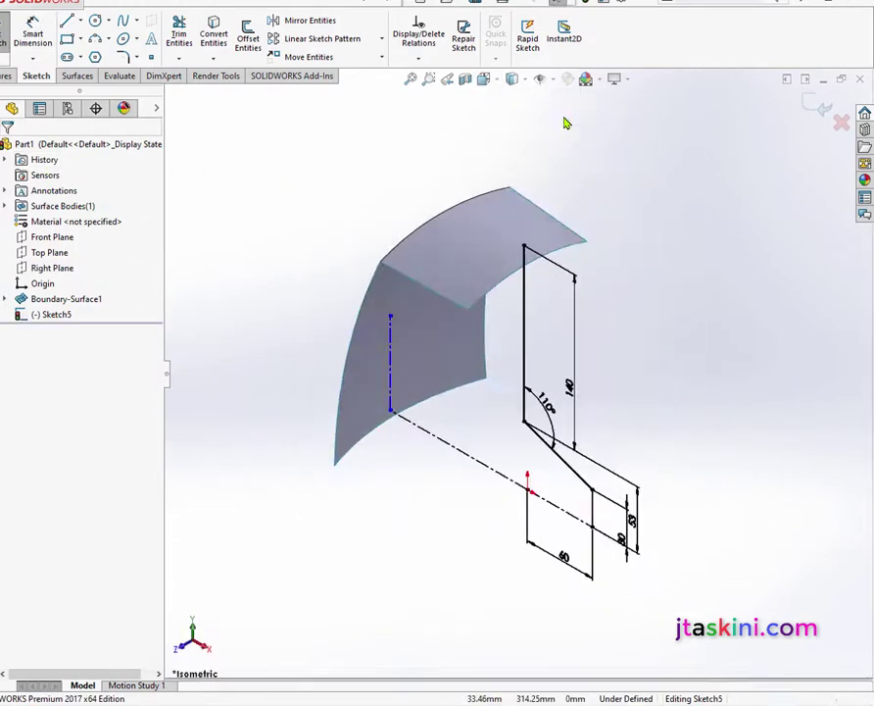
pyautogui.click(79, 79)
pyautogui.click(39, 38)
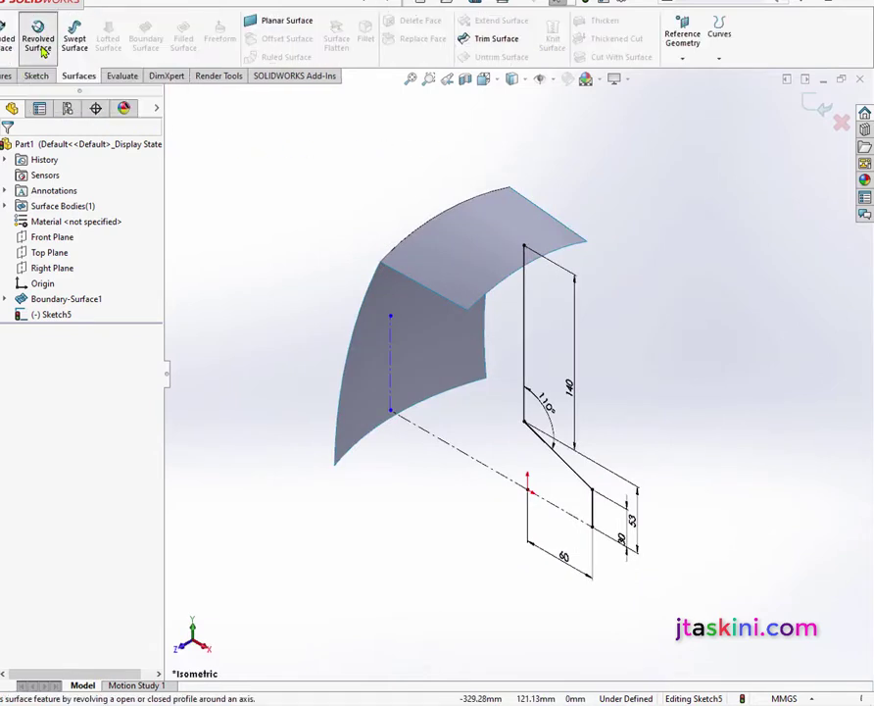
pyautogui.click(394, 369)
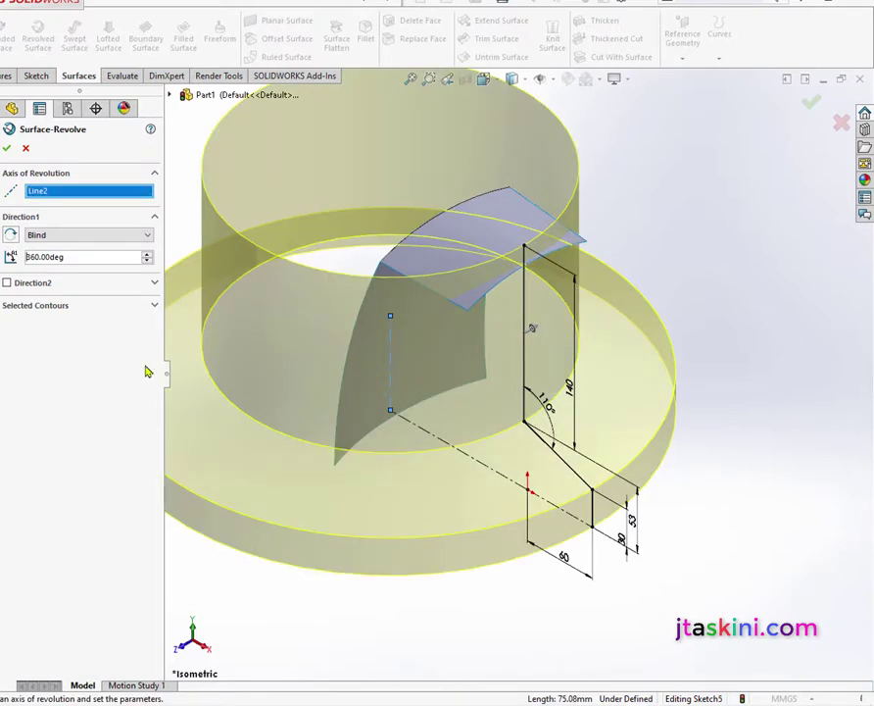
# Revolve the profile Mid Plane by 55° to create Surface-Revolve1
pyautogui.click(147, 239)
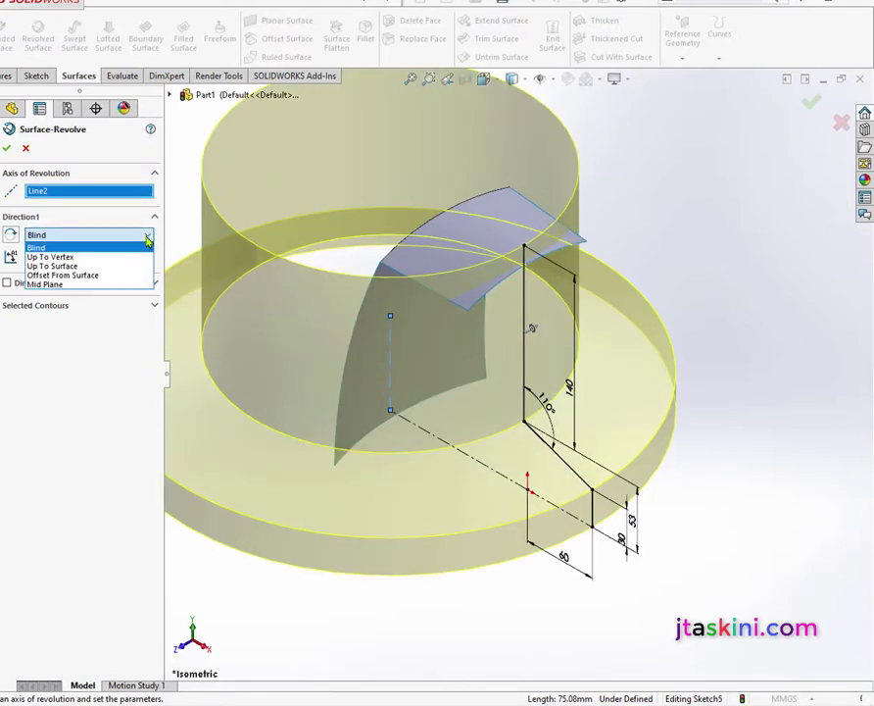
pyautogui.click(104, 278)
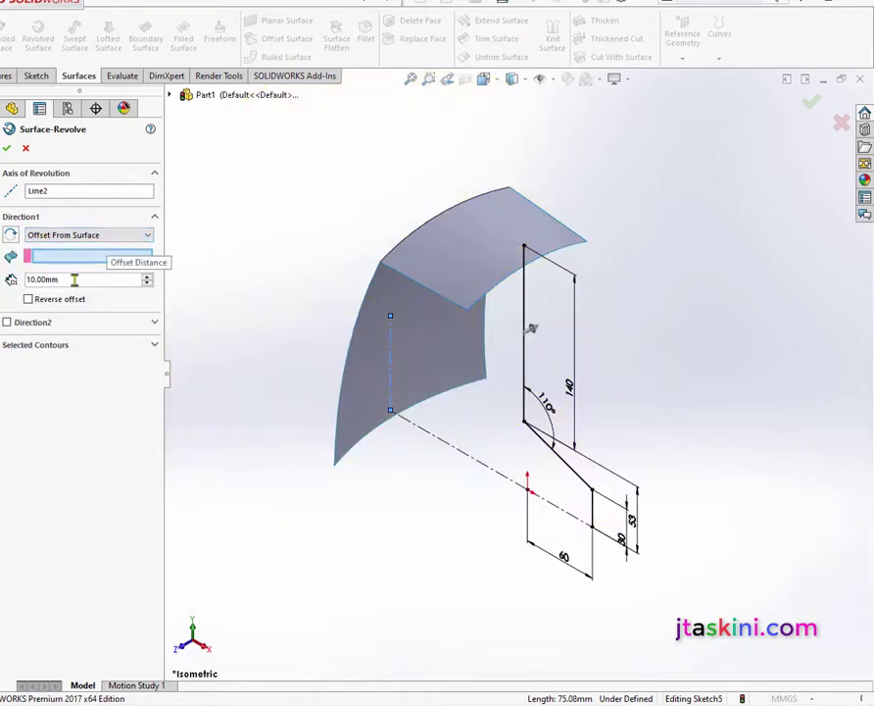
pyautogui.click(147, 236)
pyautogui.click(75, 287)
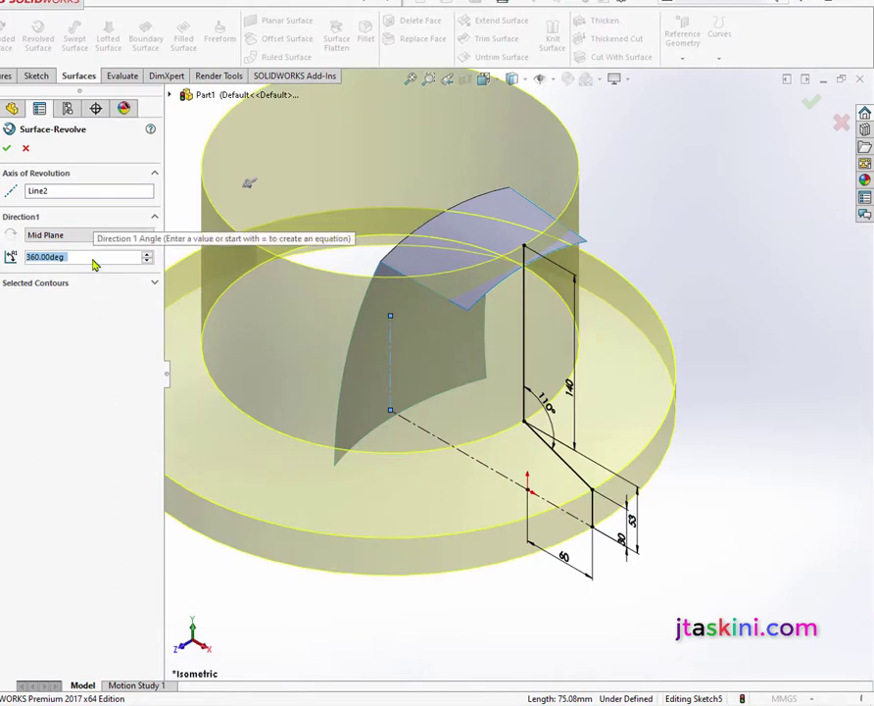
pyautogui.write('55')
pyautogui.press('Return')
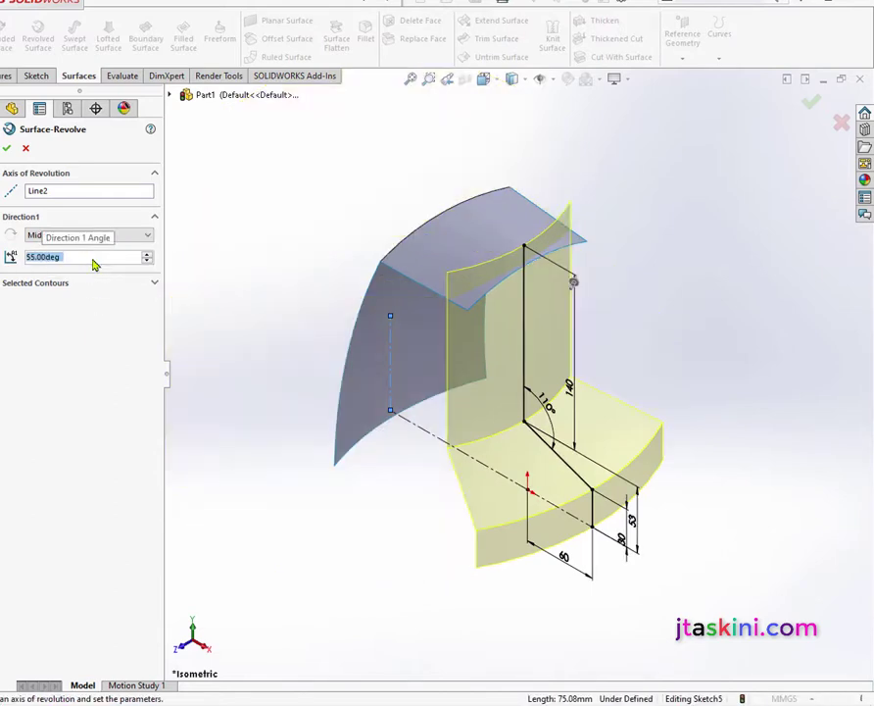
pyautogui.click(7, 151)
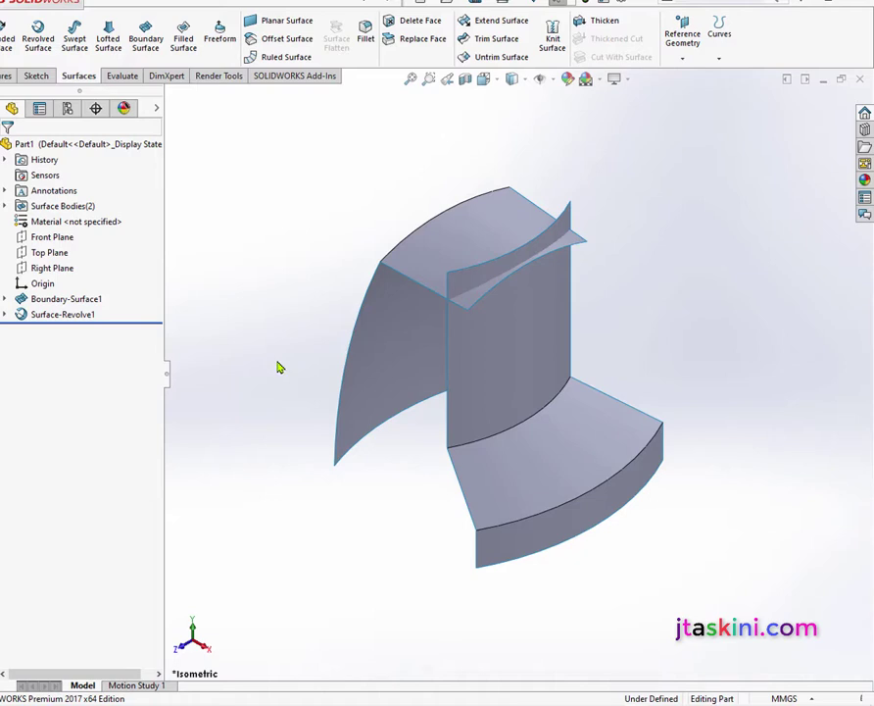
# Start a sketch on the Top Plane in Top view and draw a centerline beside the surface
pyautogui.rightClick(63, 255)
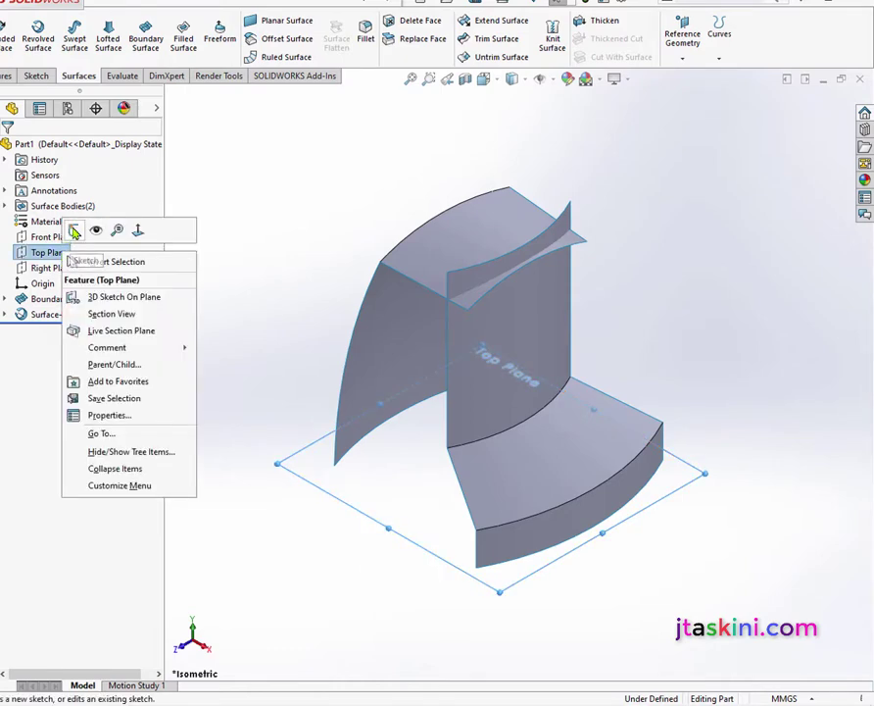
pyautogui.click(73, 232)
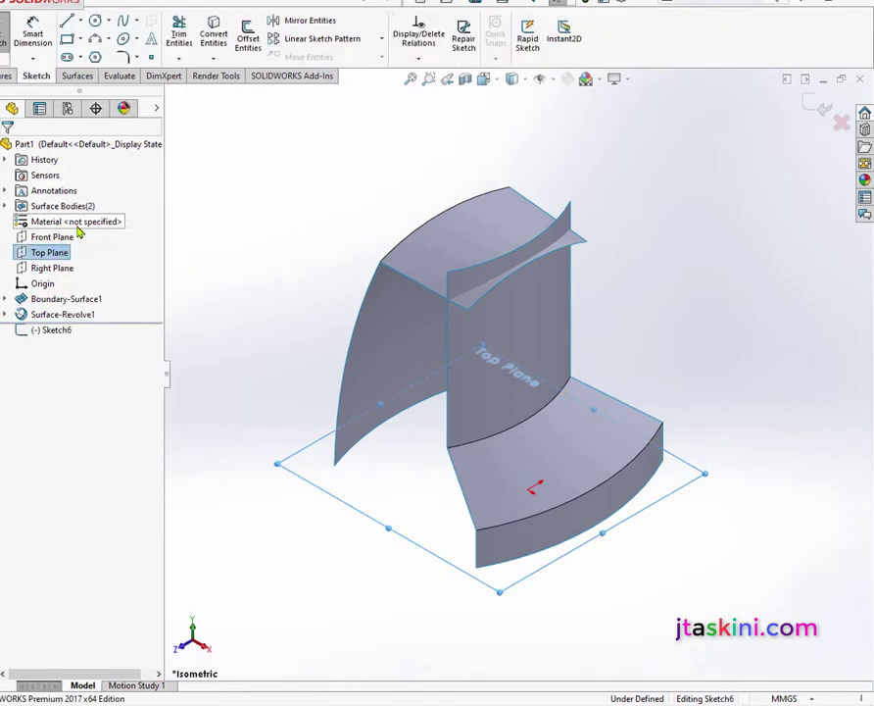
pyautogui.click(496, 83)
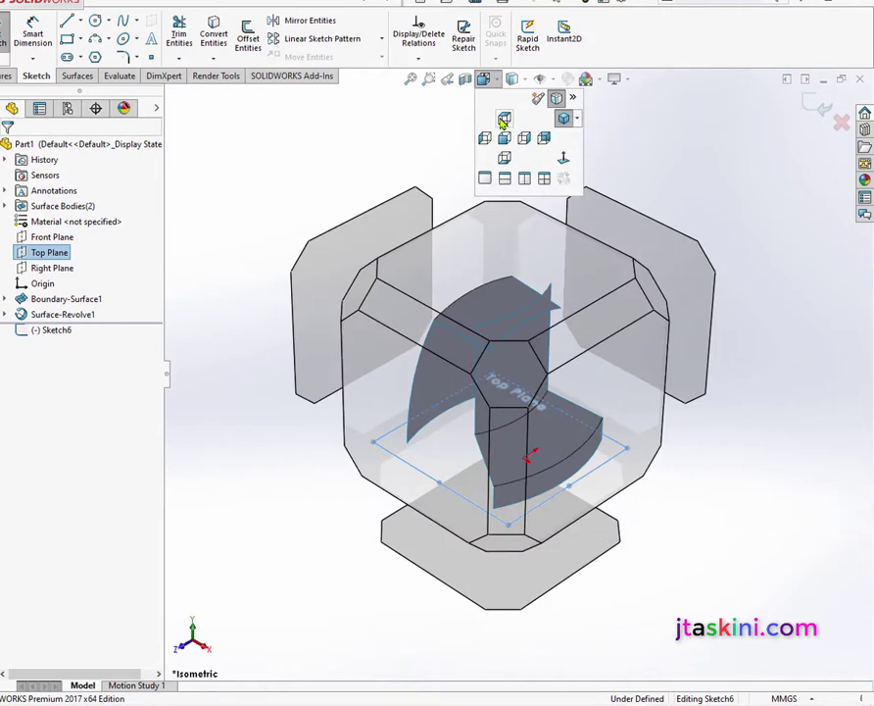
pyautogui.click(504, 119)
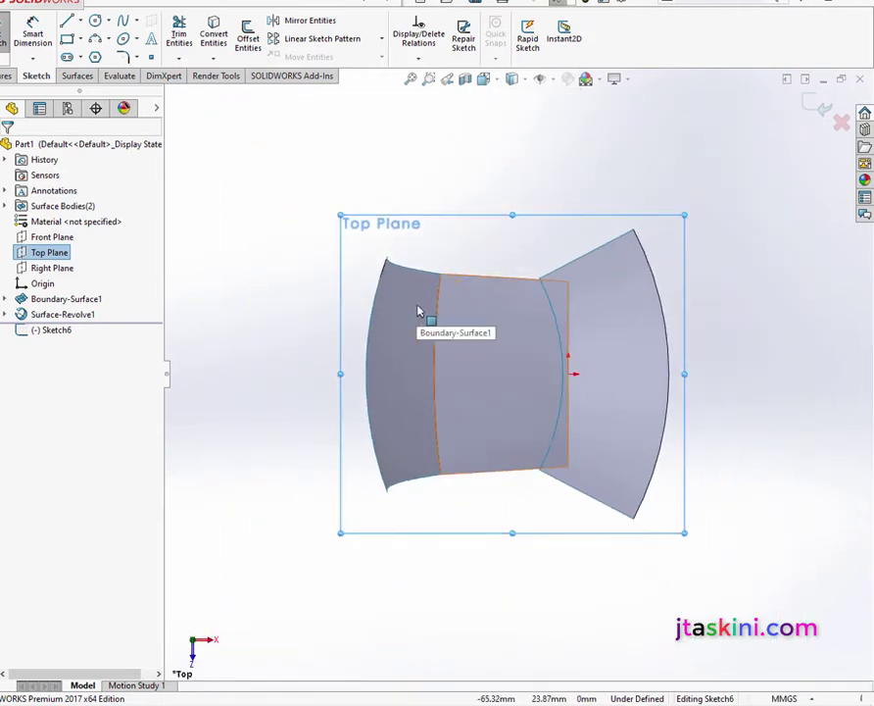
pyautogui.click(81, 22)
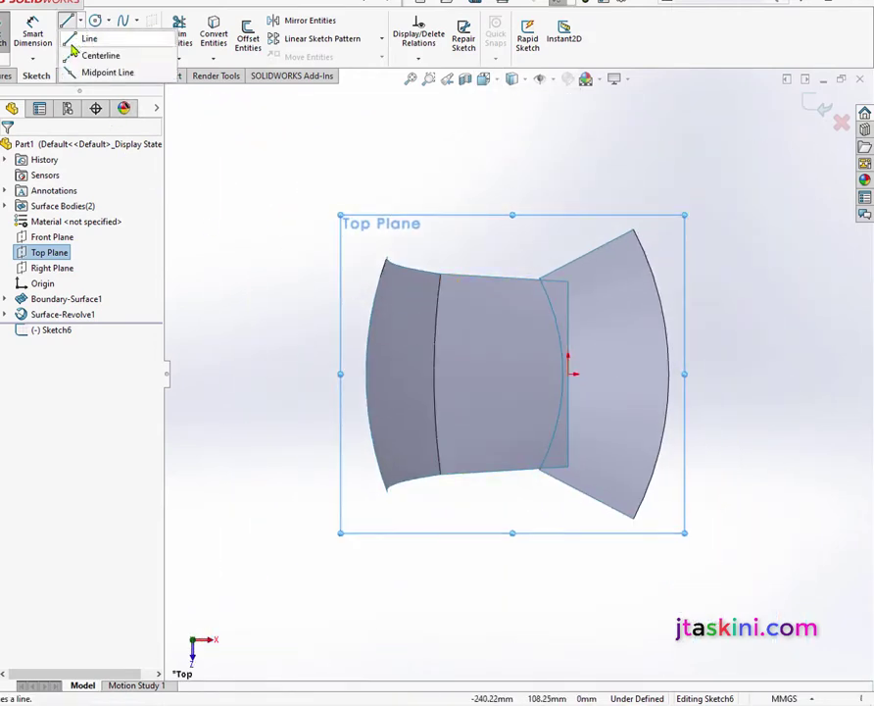
pyautogui.click(93, 53)
pyautogui.click(656, 226)
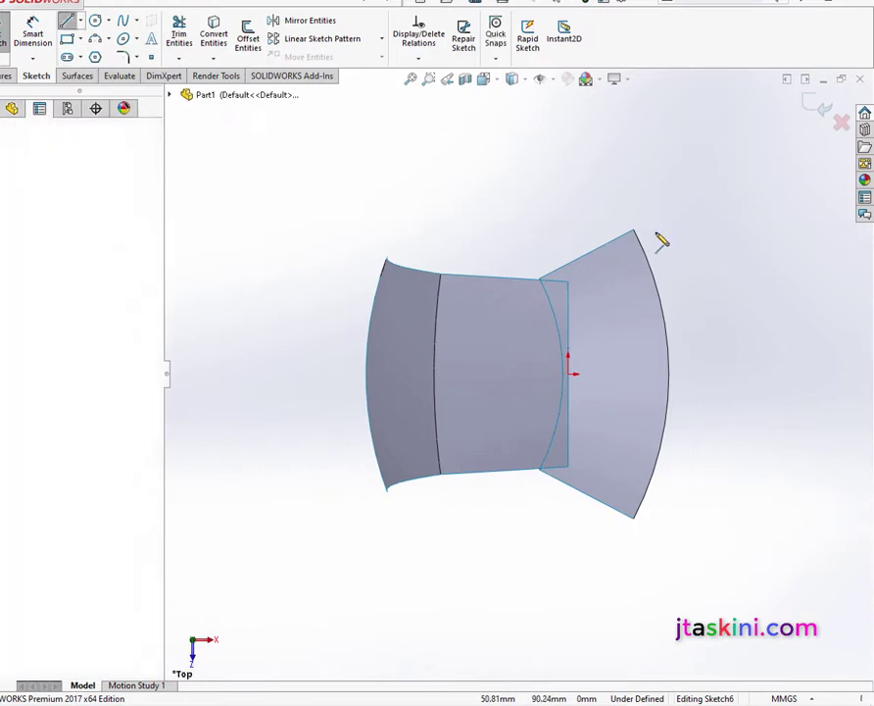
pyautogui.click(729, 389)
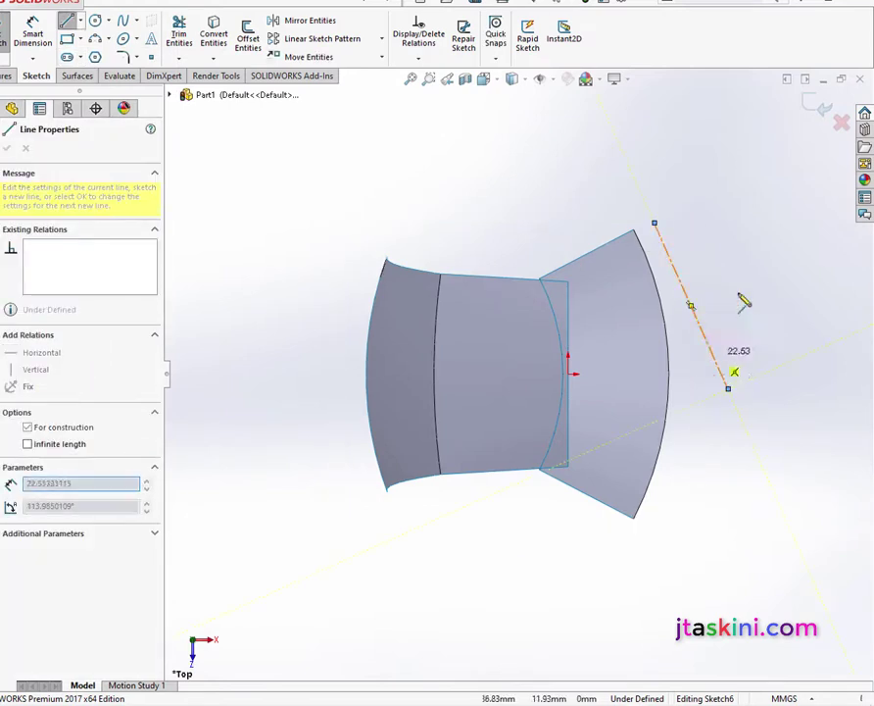
pyautogui.rightClick(704, 247)
pyautogui.click(780, 268)
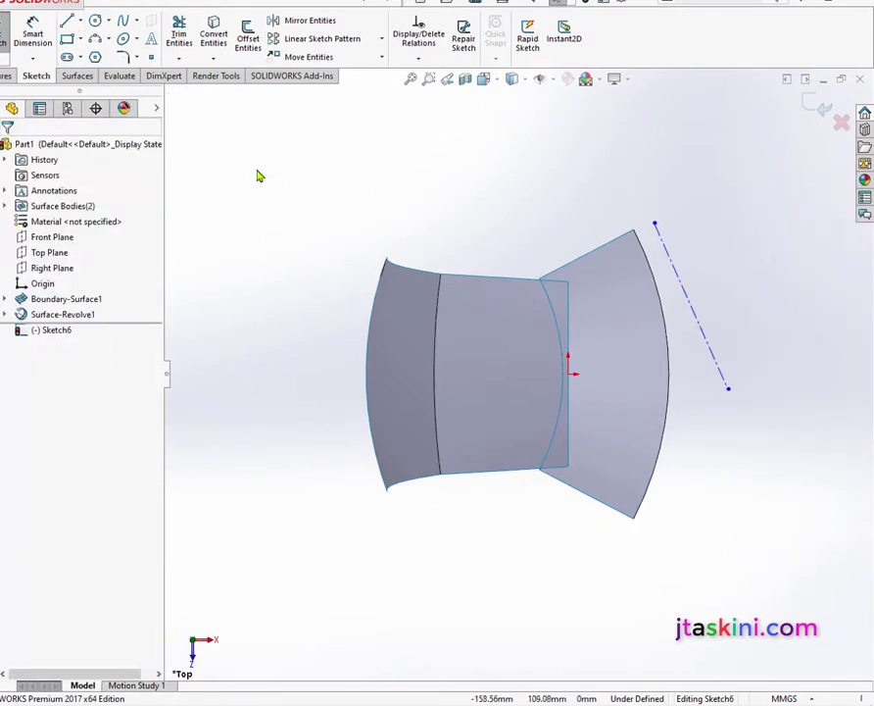
# Make the centerline tangent to the revolved surface's outer curved edge
pyautogui.click(420, 58)
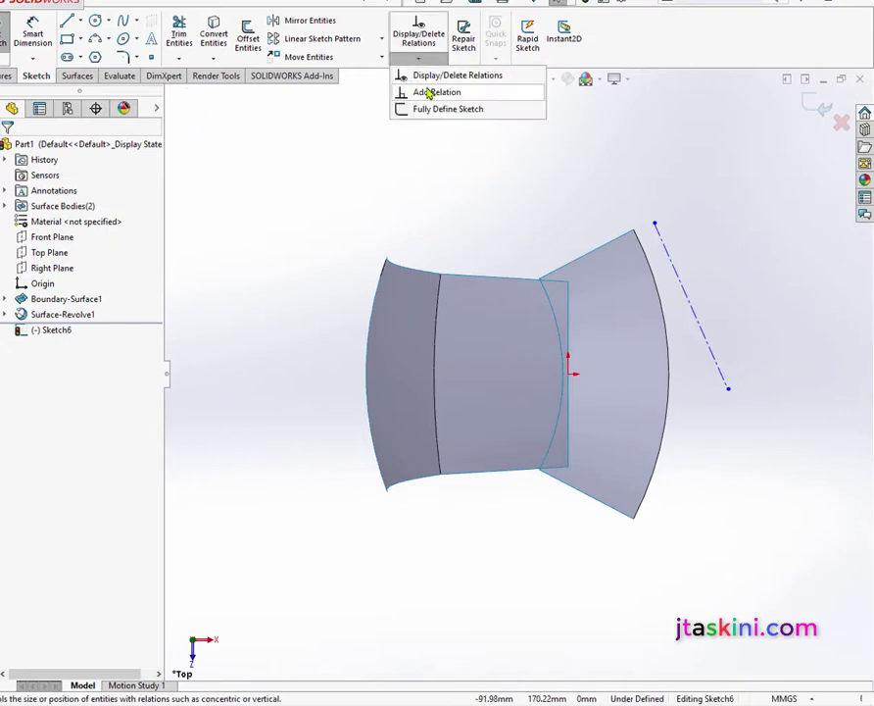
pyautogui.click(431, 92)
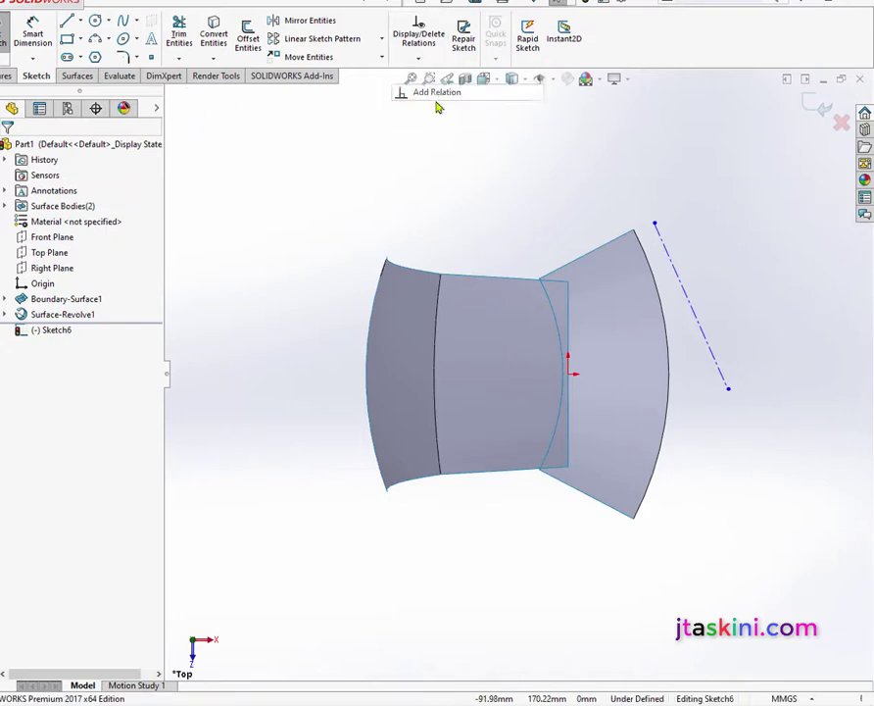
pyautogui.click(682, 285)
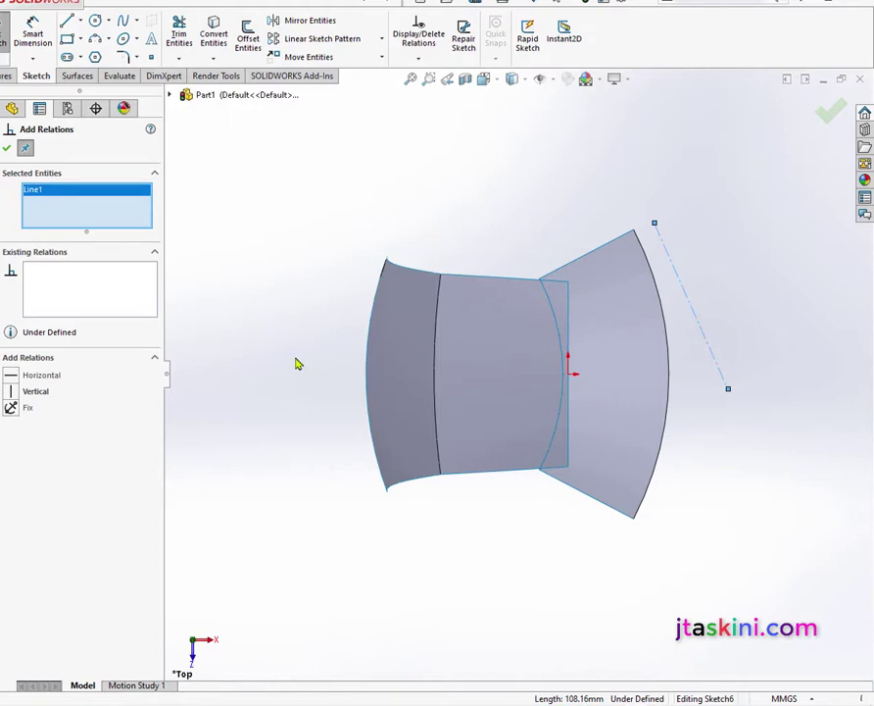
pyautogui.click(663, 314)
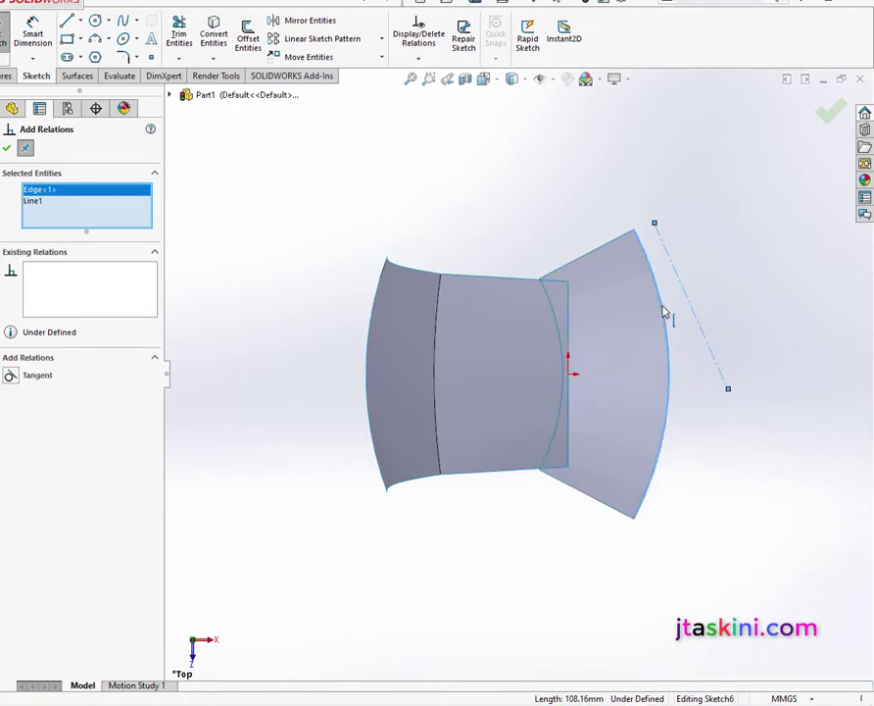
pyautogui.click(15, 379)
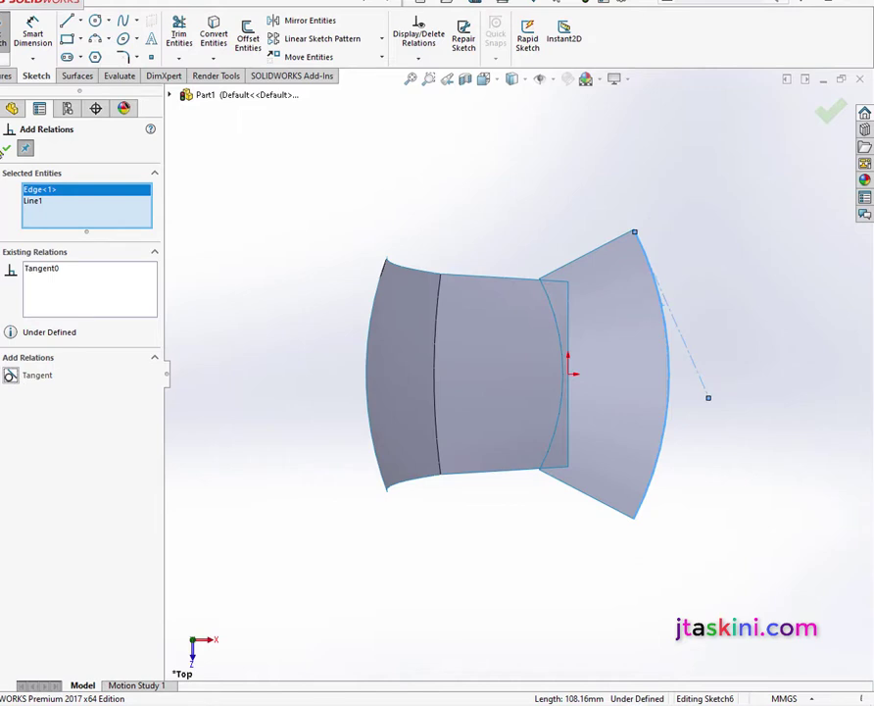
# Extend the tangent centerline up and left, and draw a horizontal centerline leftward from the origin
pyautogui.press('Escape')
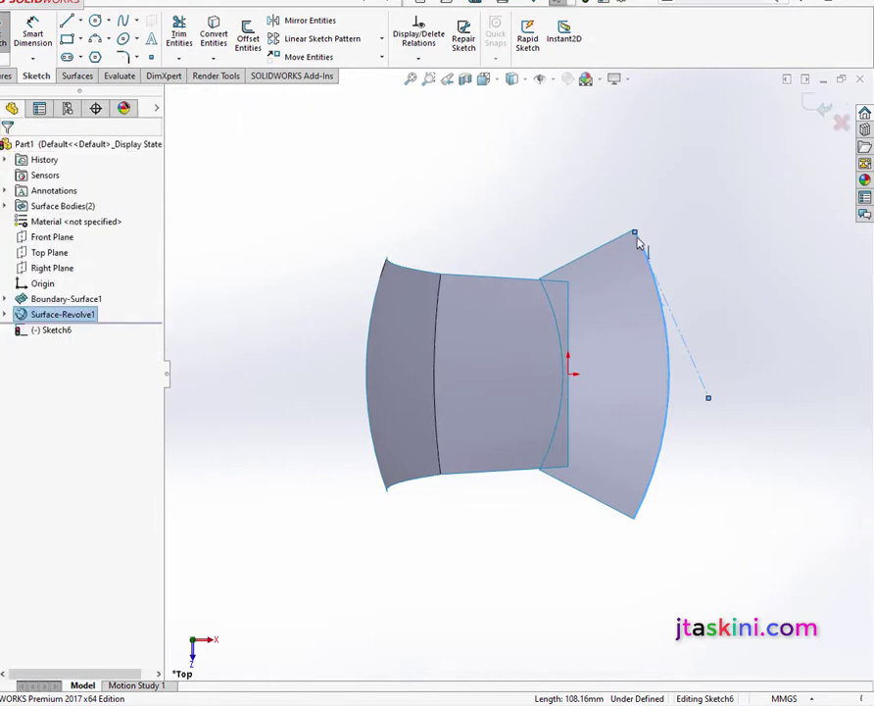
pyautogui.moveTo(636, 238); pyautogui.dragTo(588, 143)
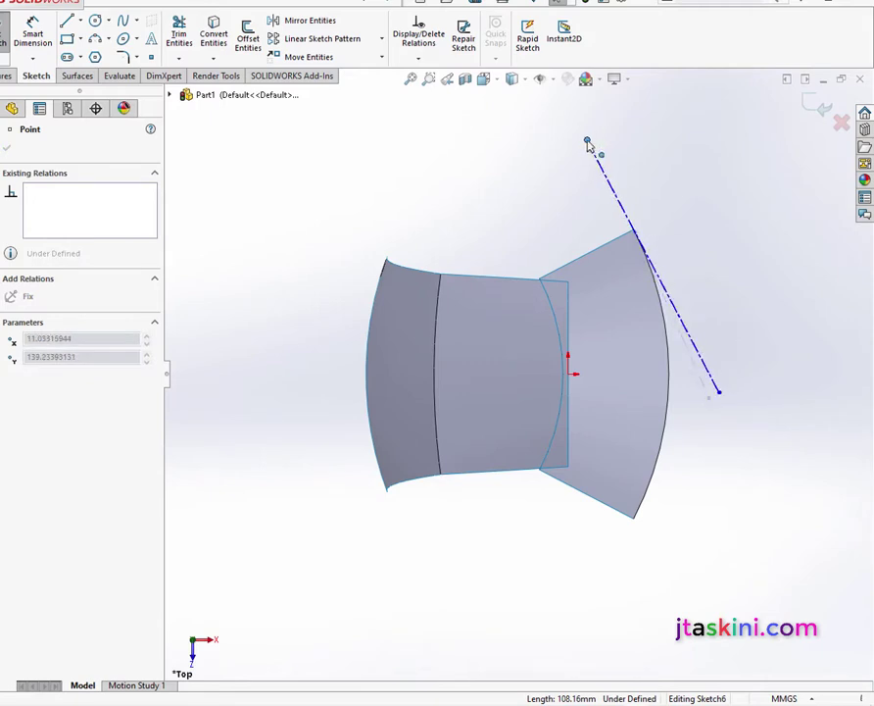
pyautogui.moveTo(588, 143); pyautogui.dragTo(590, 140)
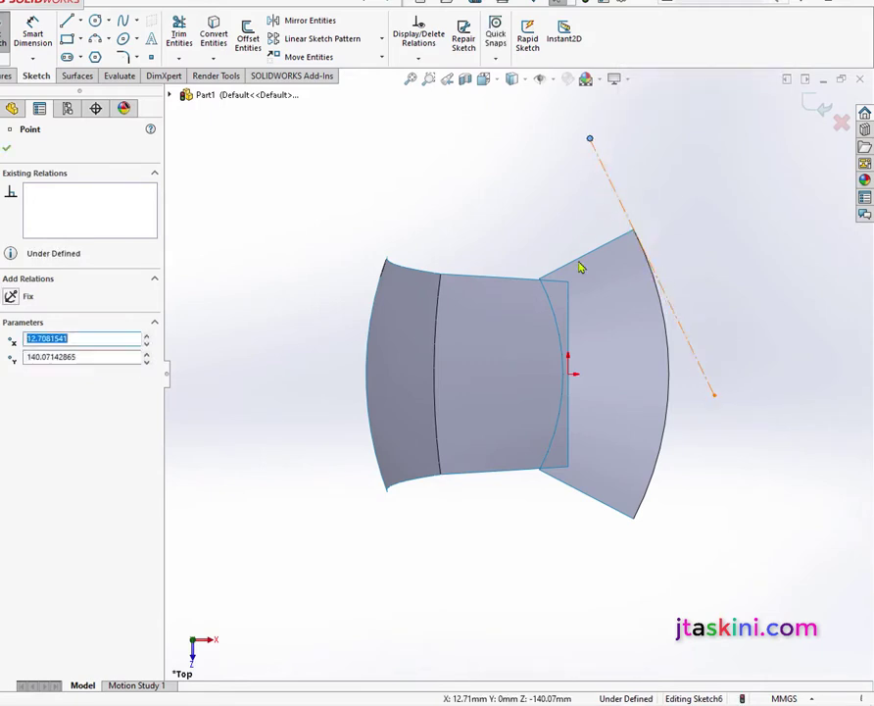
pyautogui.click(80, 21)
pyautogui.click(73, 59)
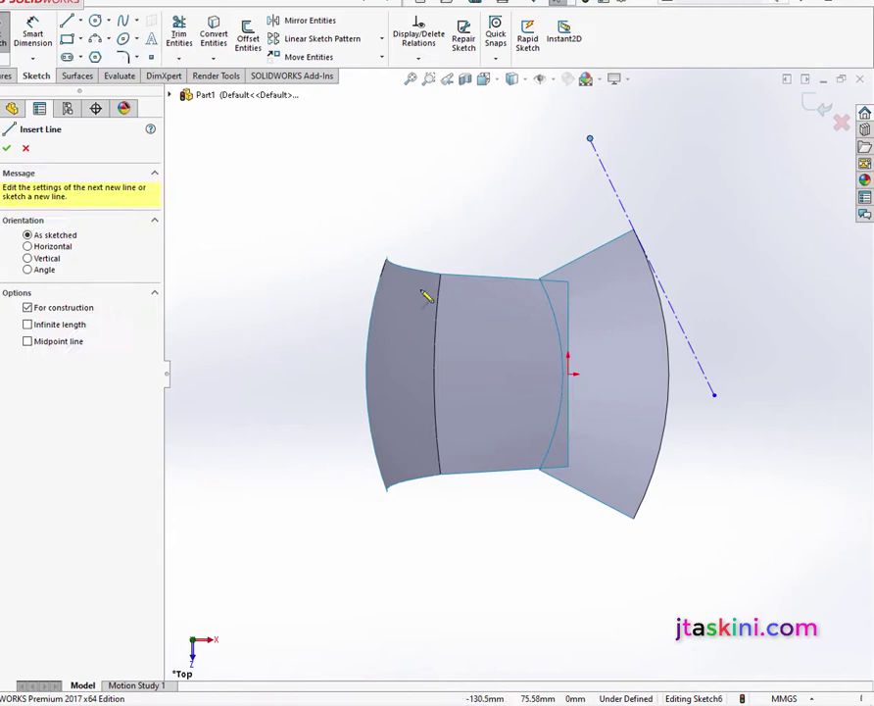
pyautogui.click(569, 375)
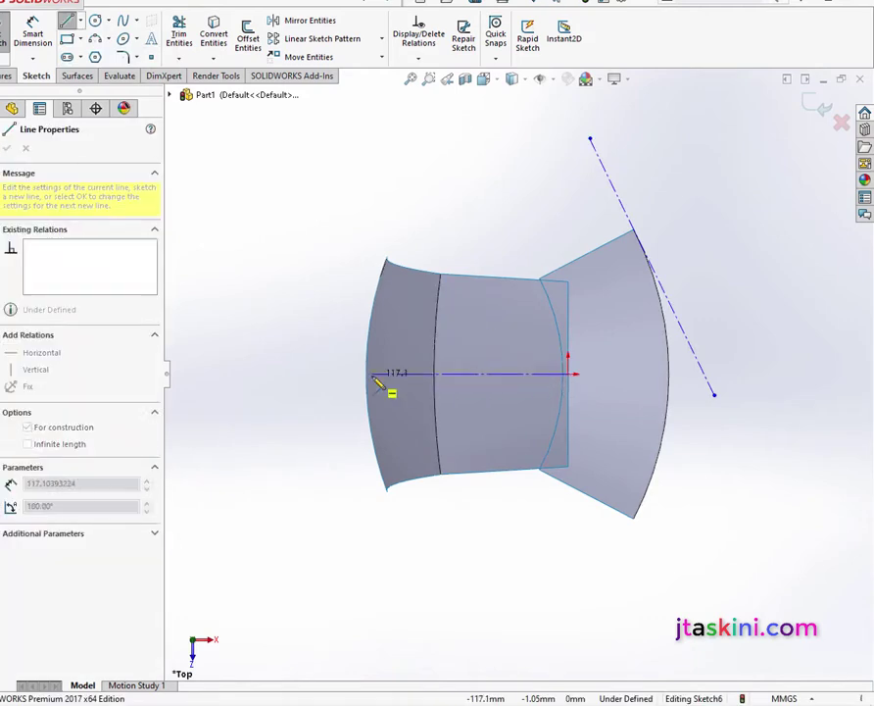
pyautogui.click(286, 375)
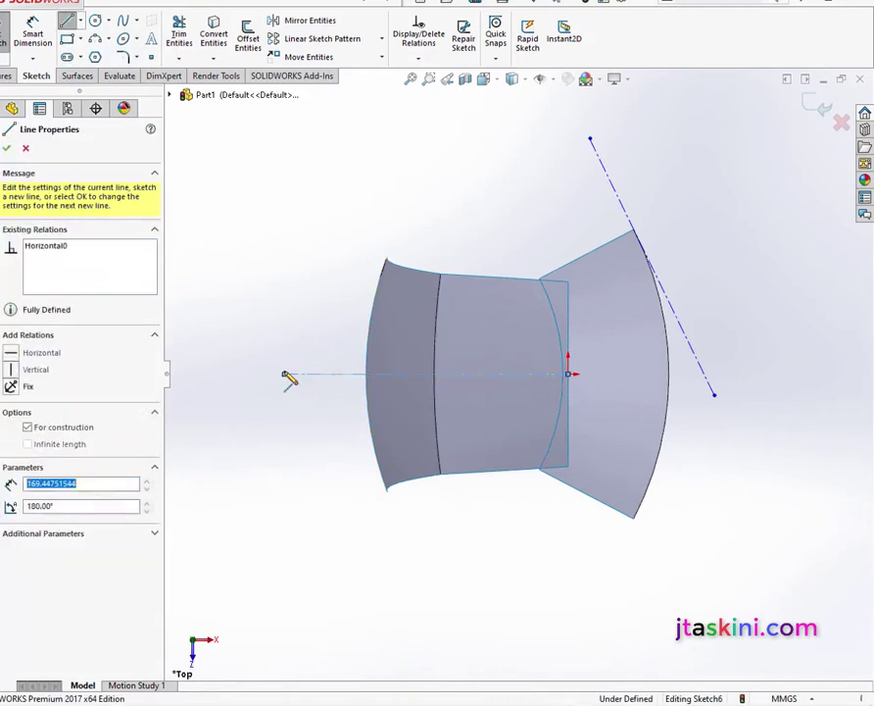
pyautogui.rightClick(333, 257)
pyautogui.click(343, 230)
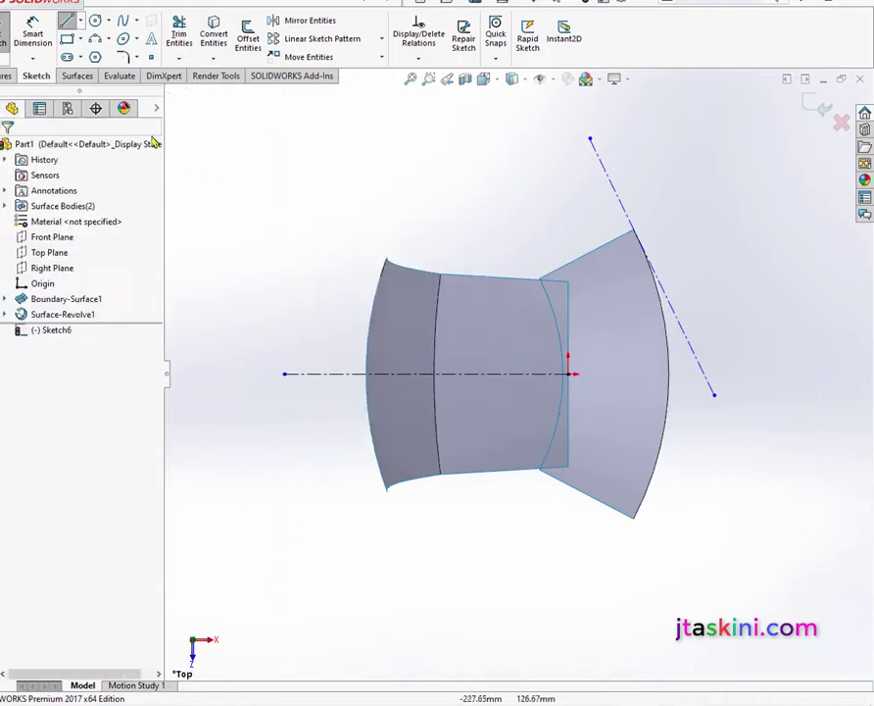
# Draw an L-shaped centerline from the origin, right then up
pyautogui.click(81, 23)
pyautogui.click(94, 55)
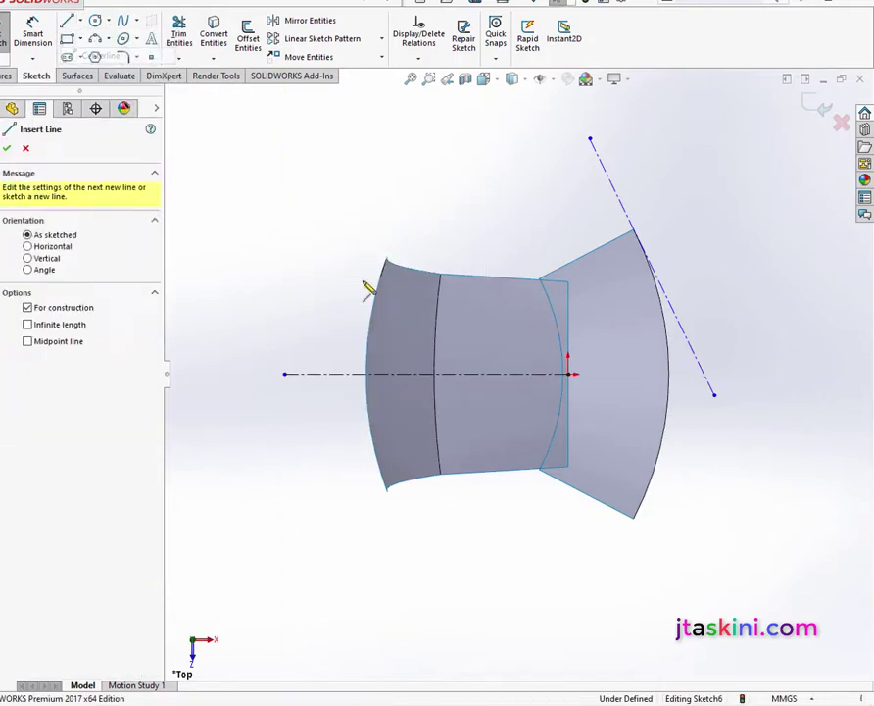
pyautogui.click(571, 373)
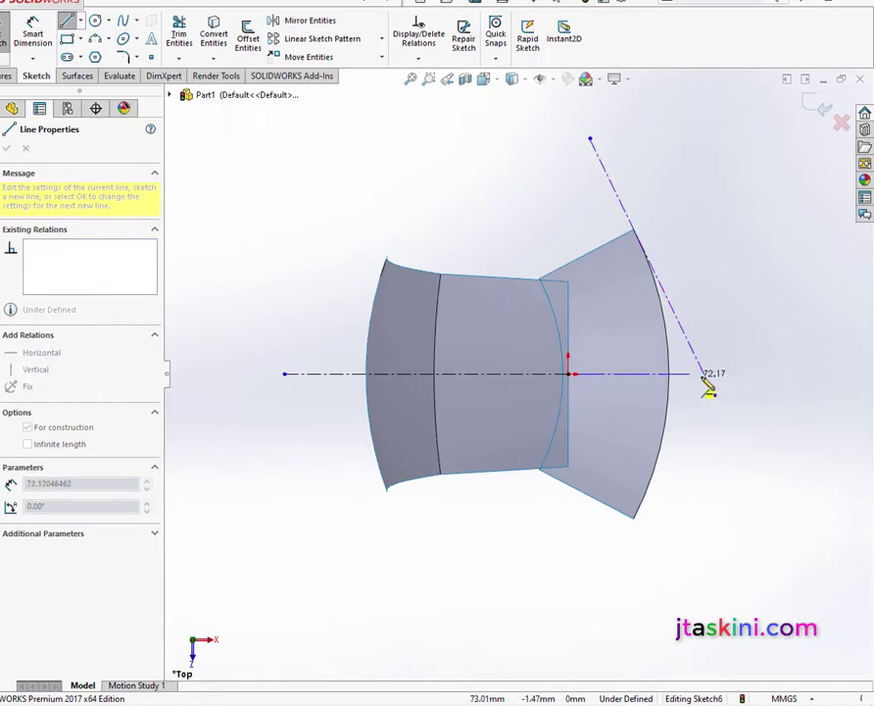
pyautogui.click(725, 373)
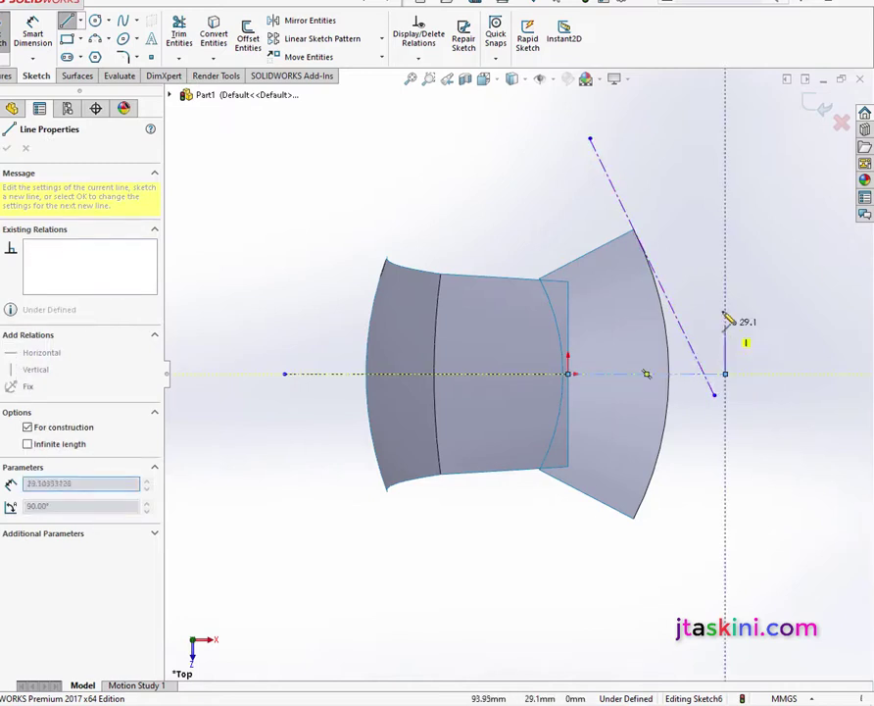
pyautogui.rightClick(727, 239)
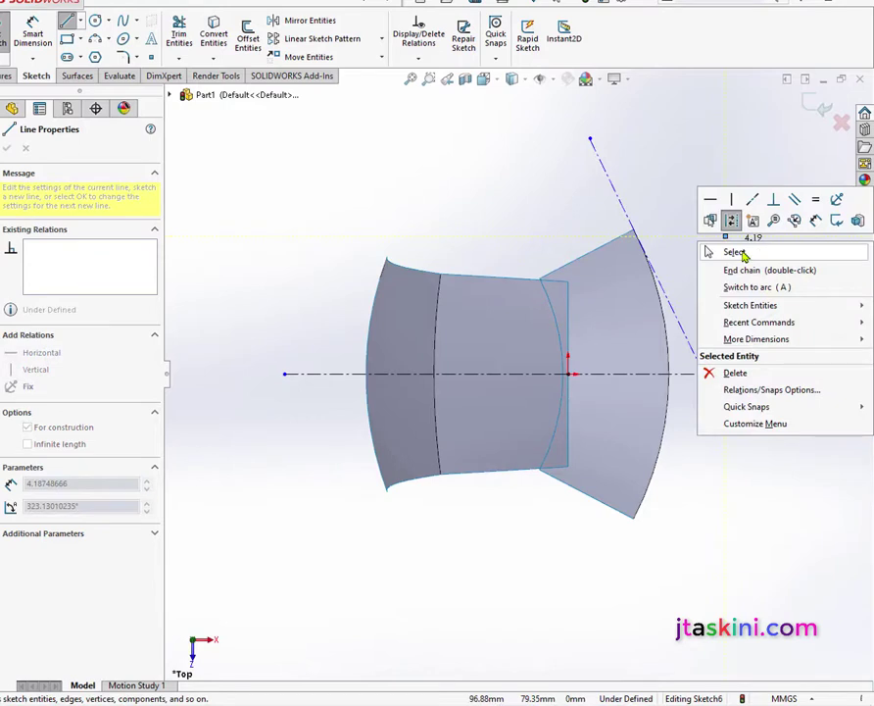
pyautogui.click(735, 252)
# Dimension the horizontal construction line to 56 and the vertical one to 50
pyautogui.click(40, 44)
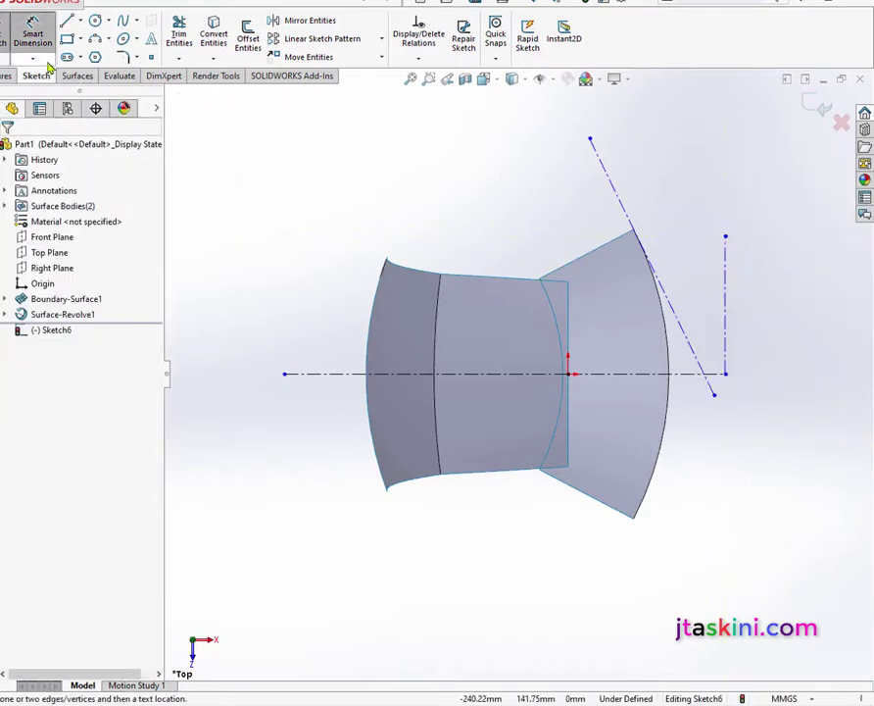
pyautogui.click(664, 380)
pyautogui.click(665, 448)
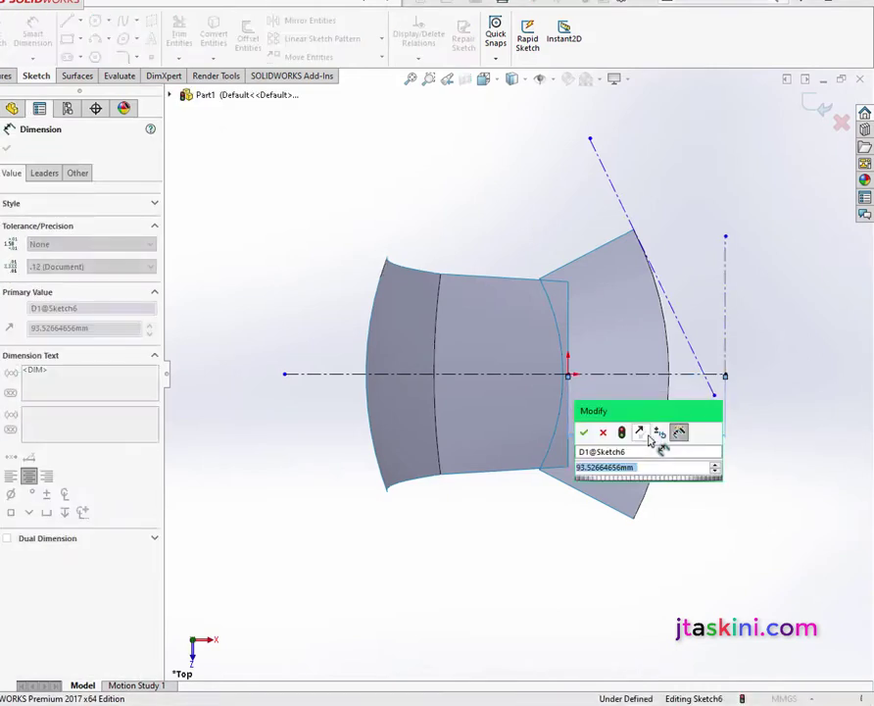
pyautogui.write('56')
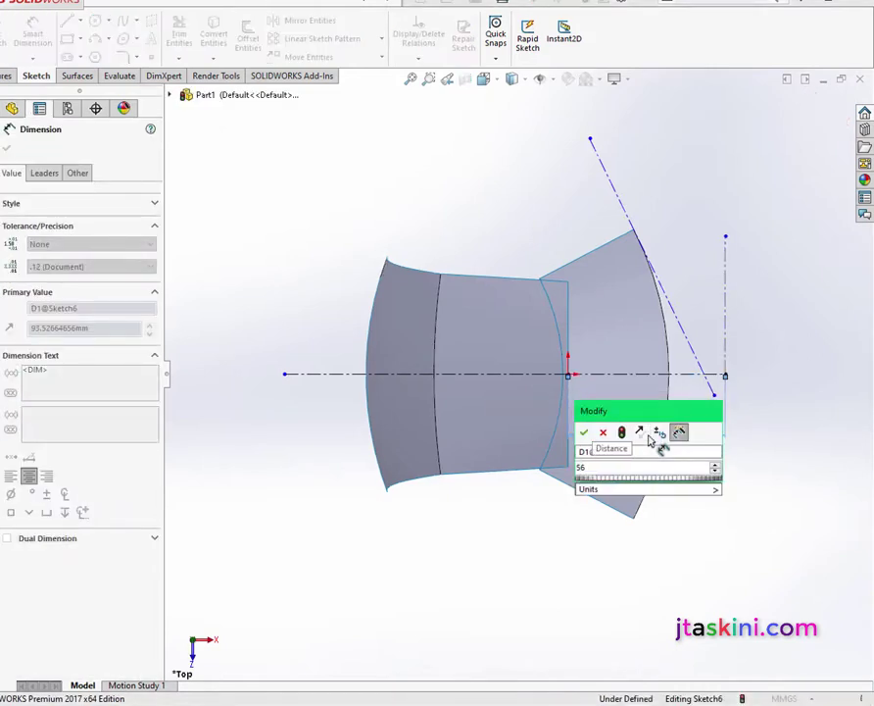
pyautogui.press('Return')
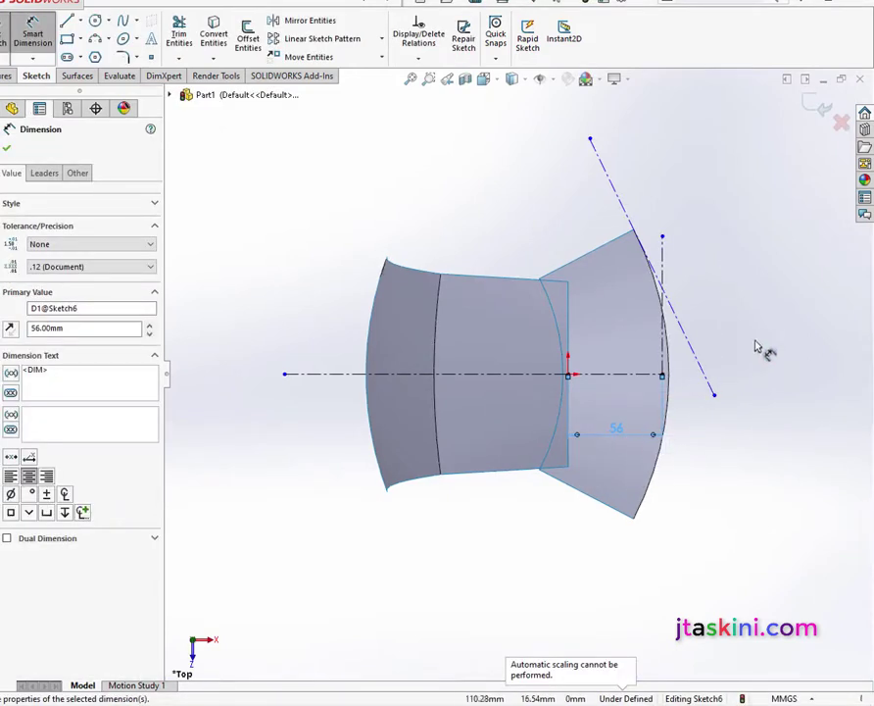
pyautogui.click(664, 280)
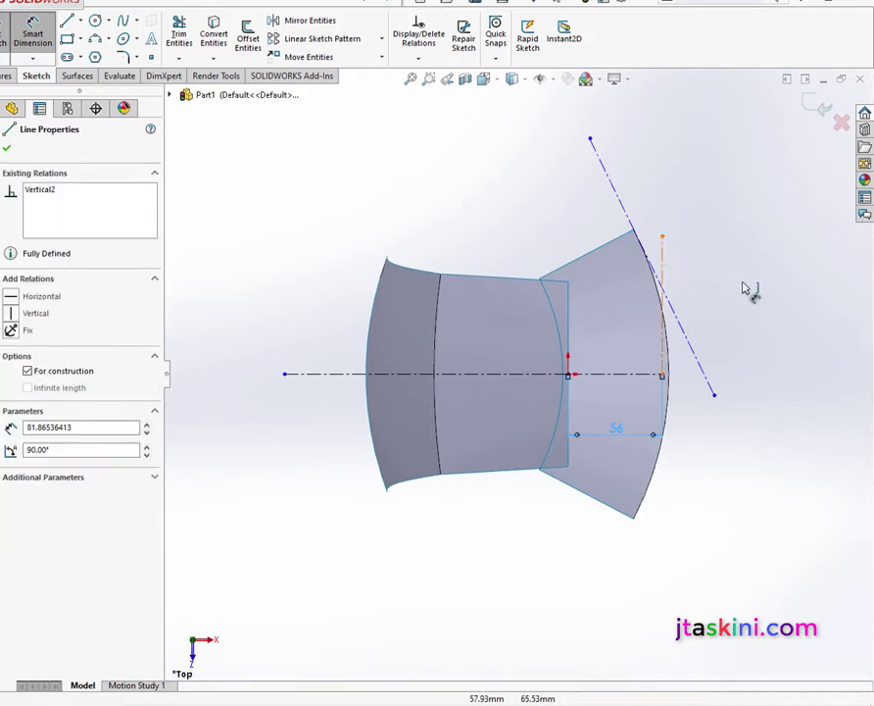
pyautogui.click(745, 289)
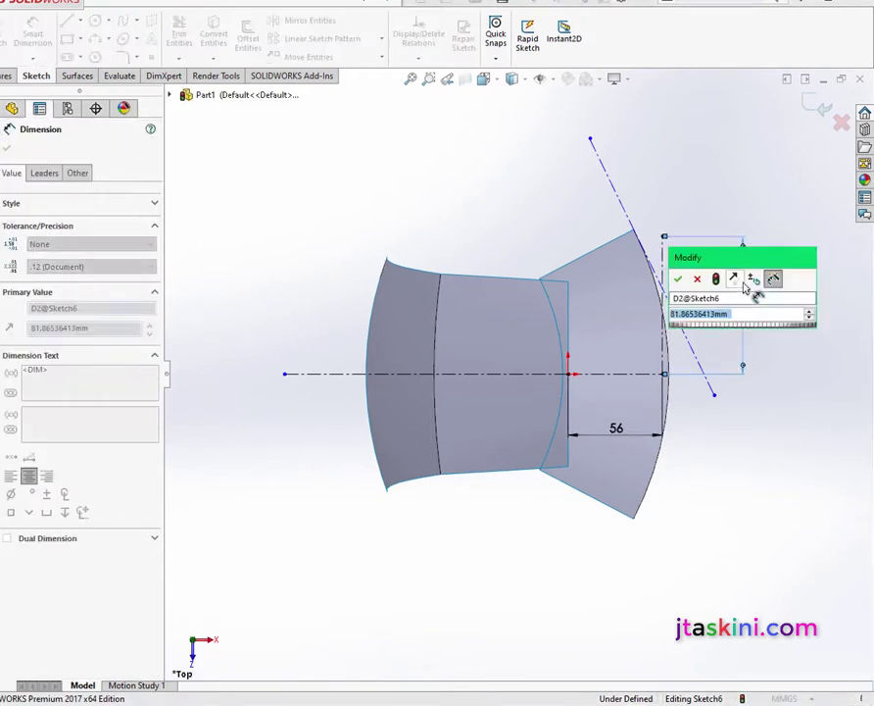
pyautogui.write('50')
pyautogui.press('Return')
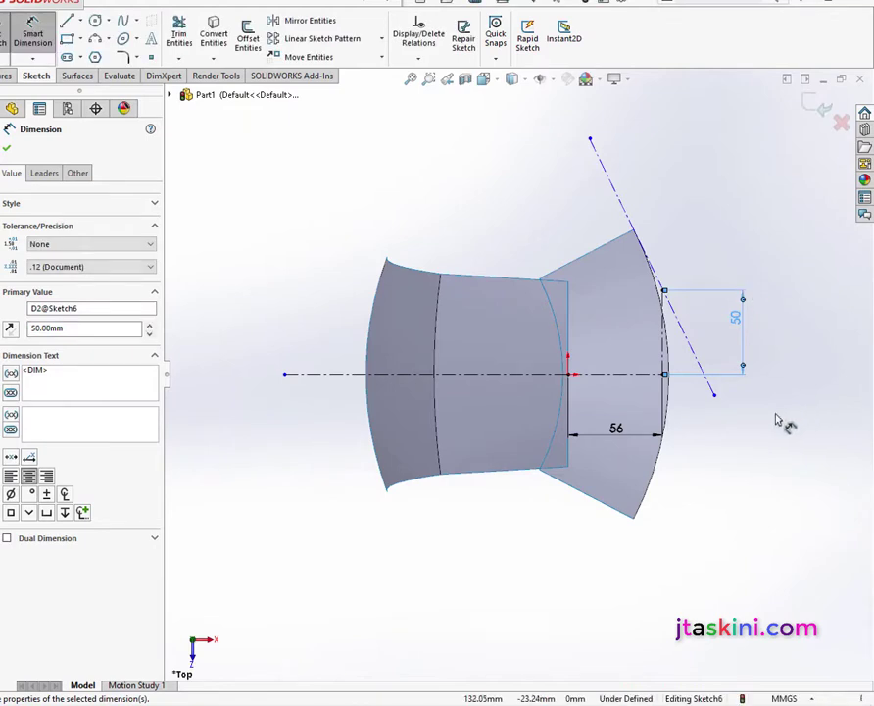
pyautogui.click(8, 151)
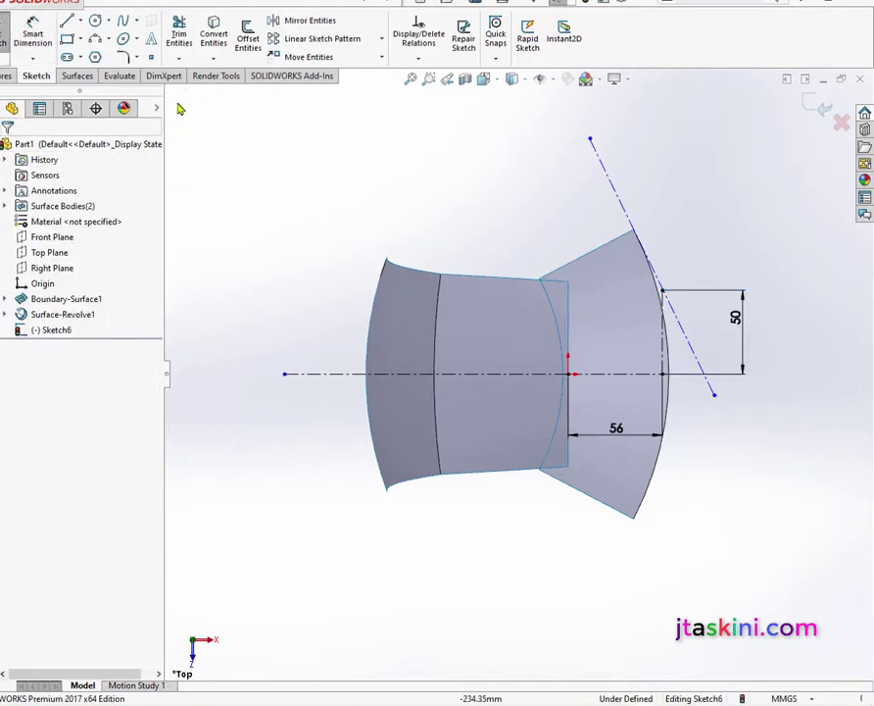
# Draw a horizontal construction line leftward from the angled line's upper end
pyautogui.press('l')
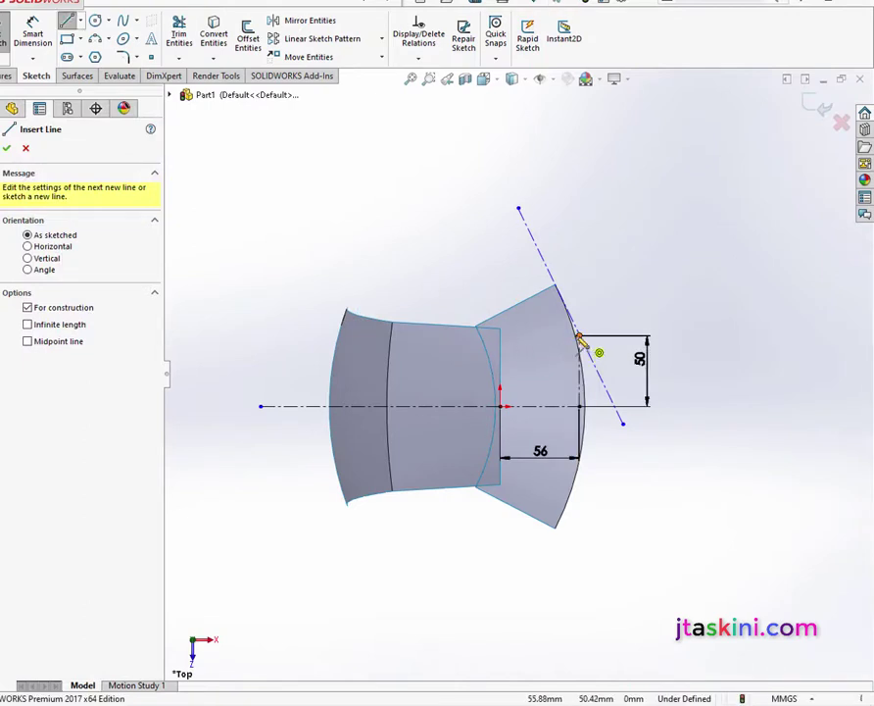
pyautogui.moveTo(580, 340); pyautogui.dragTo(292, 335)
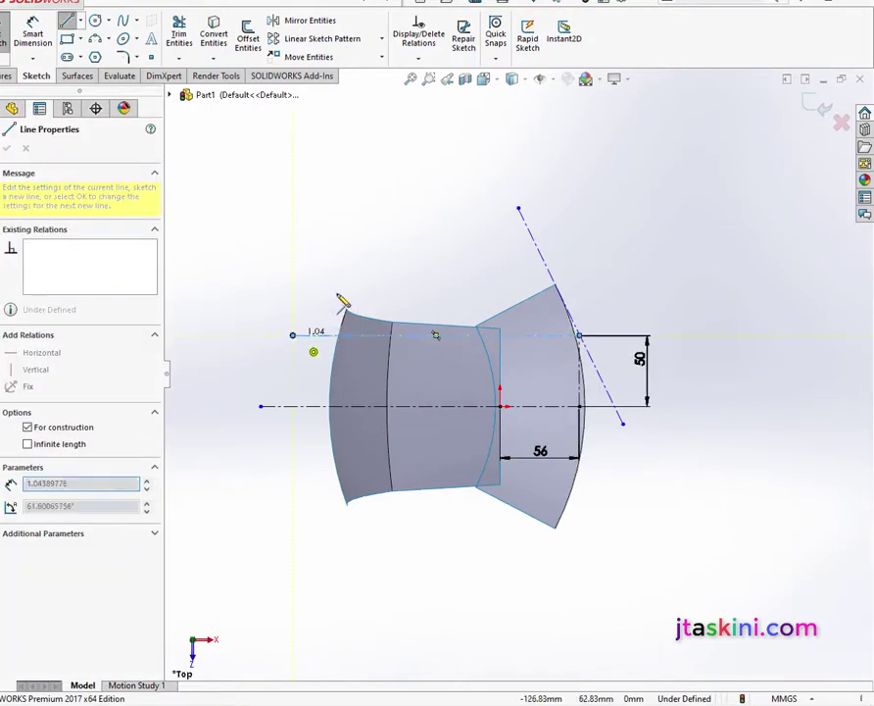
pyautogui.rightClick(358, 263)
pyautogui.click(363, 267)
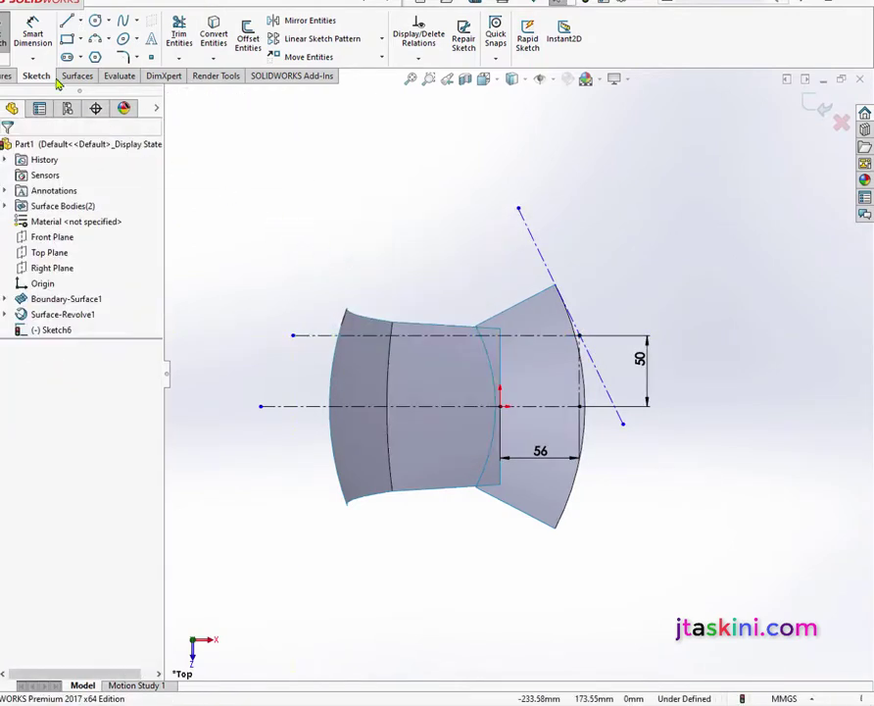
# Dimension the new top construction line to 196
pyautogui.click(33, 33)
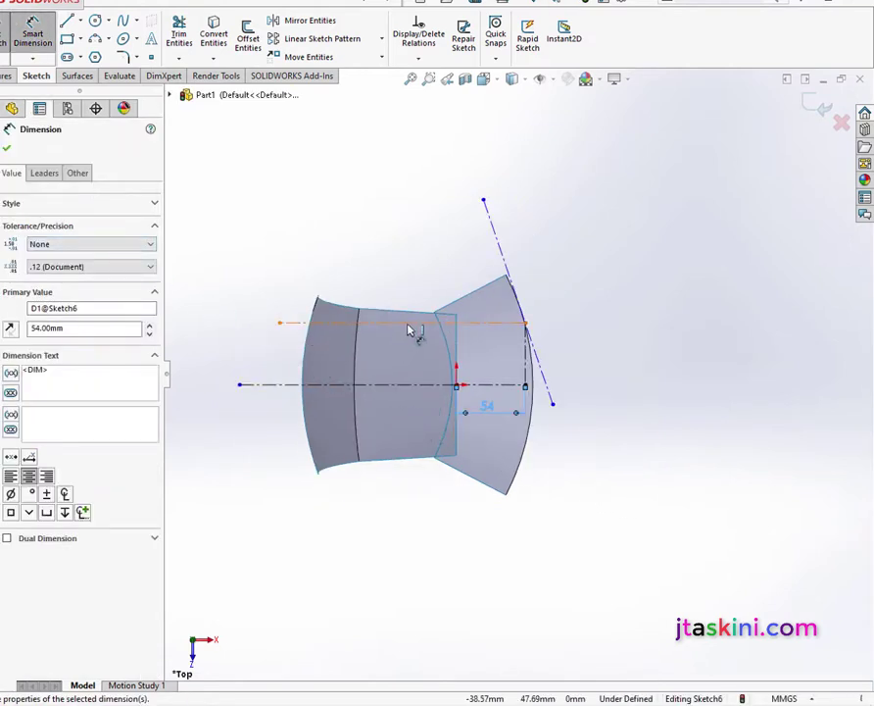
pyautogui.click(409, 324)
pyautogui.click(399, 356)
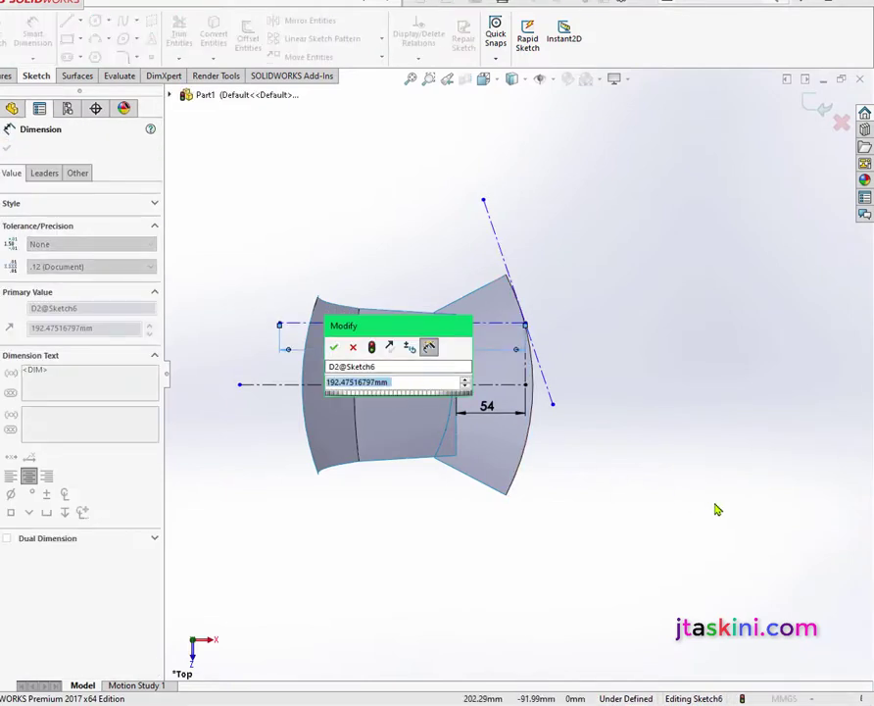
pyautogui.write('1')
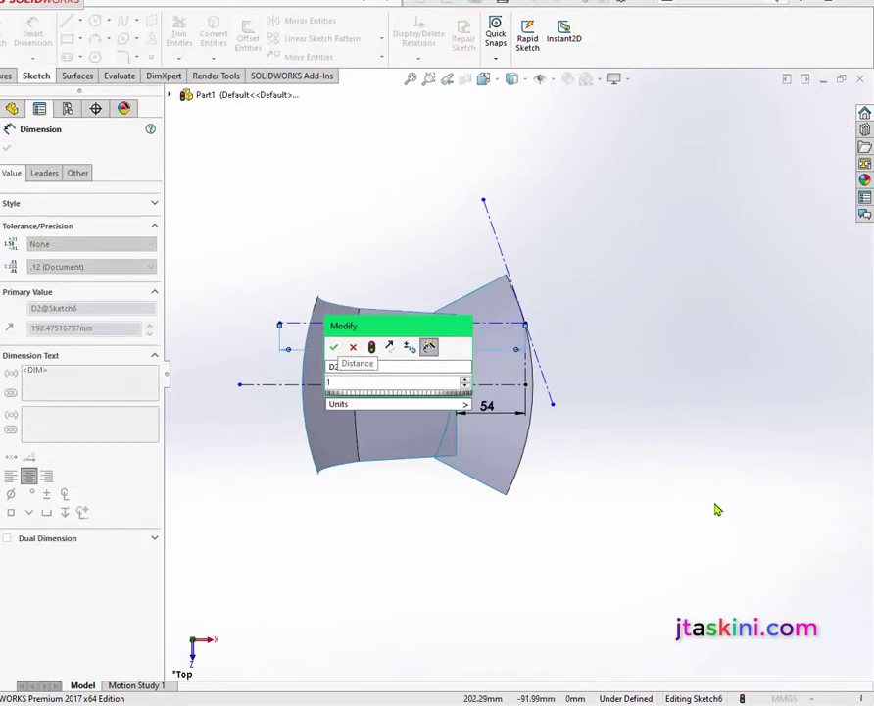
pyautogui.write('96')
pyautogui.press('Return')
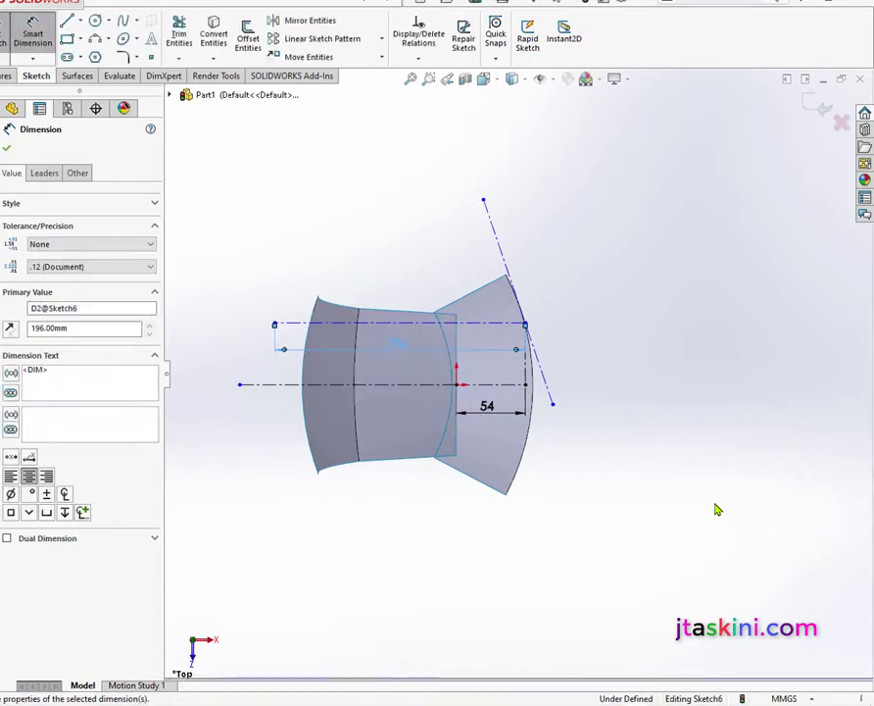
pyautogui.press('Escape')
# Draw a vertical centerline from the top construction line upward above the model
pyautogui.click(83, 25)
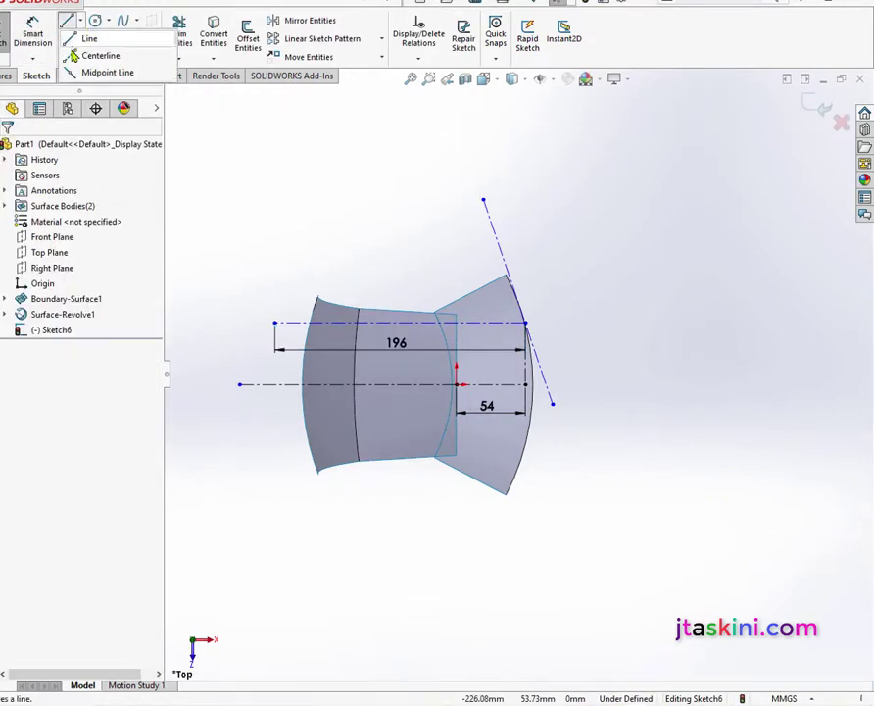
pyautogui.click(83, 57)
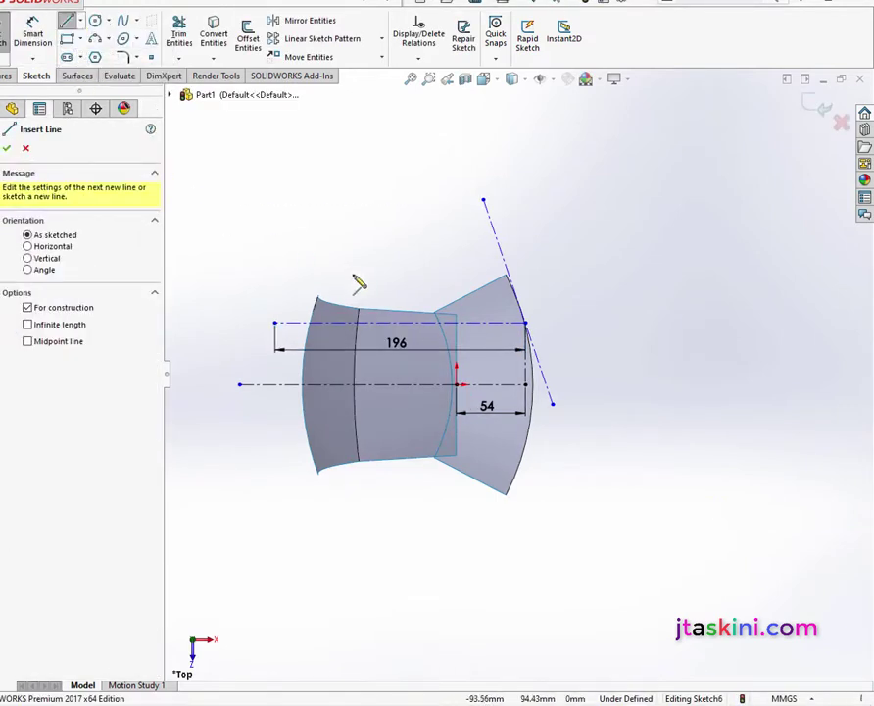
pyautogui.click(400, 322)
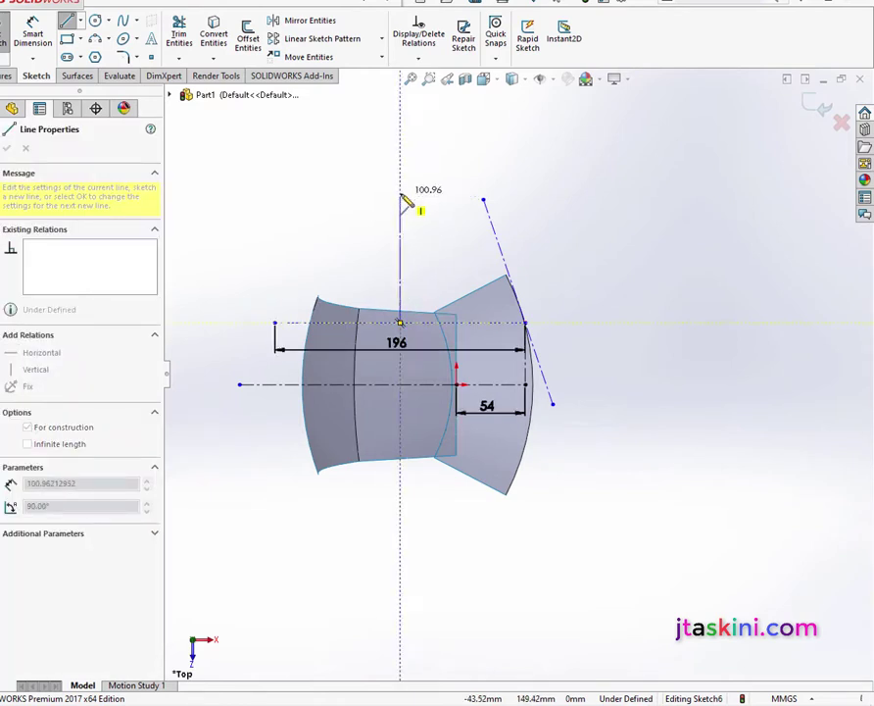
pyautogui.click(401, 196)
pyautogui.rightClick(415, 197)
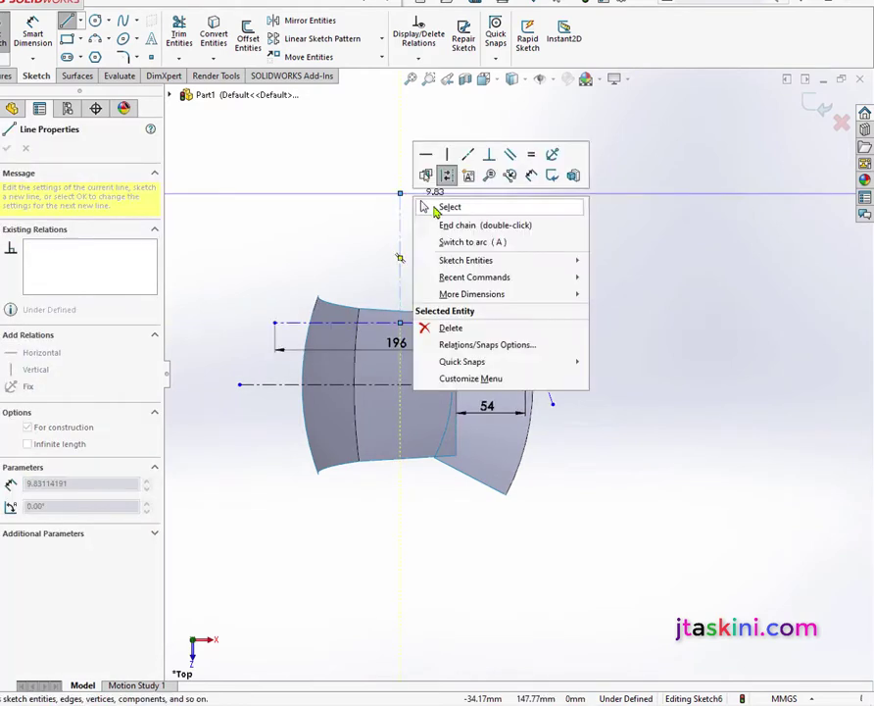
pyautogui.click(446, 208)
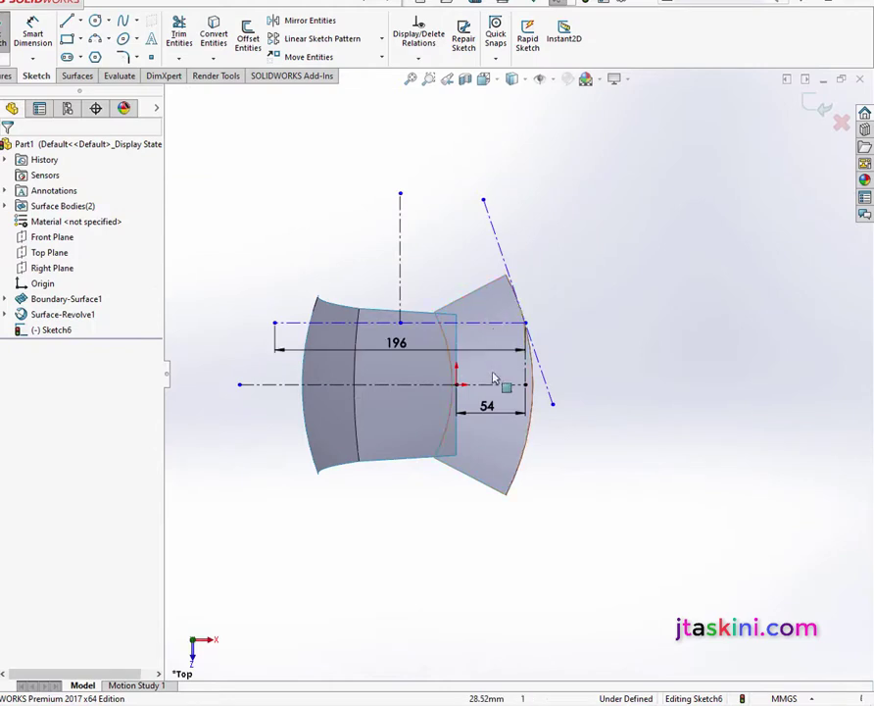
# Dimension the angle between the vertical centerline and the slanted line as 22°
pyautogui.click(32, 36)
pyautogui.click(401, 248)
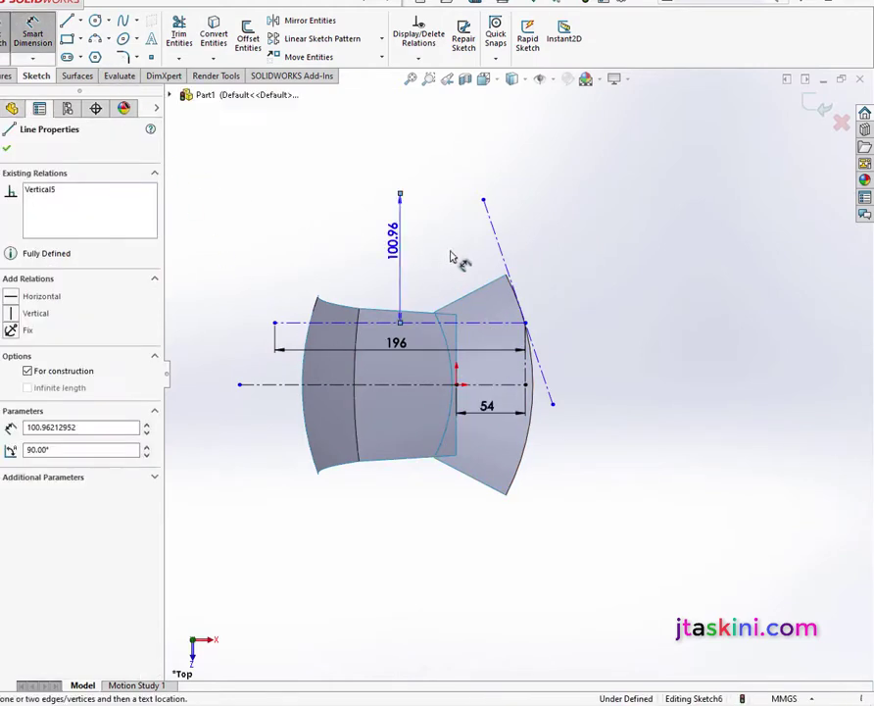
pyautogui.click(505, 253)
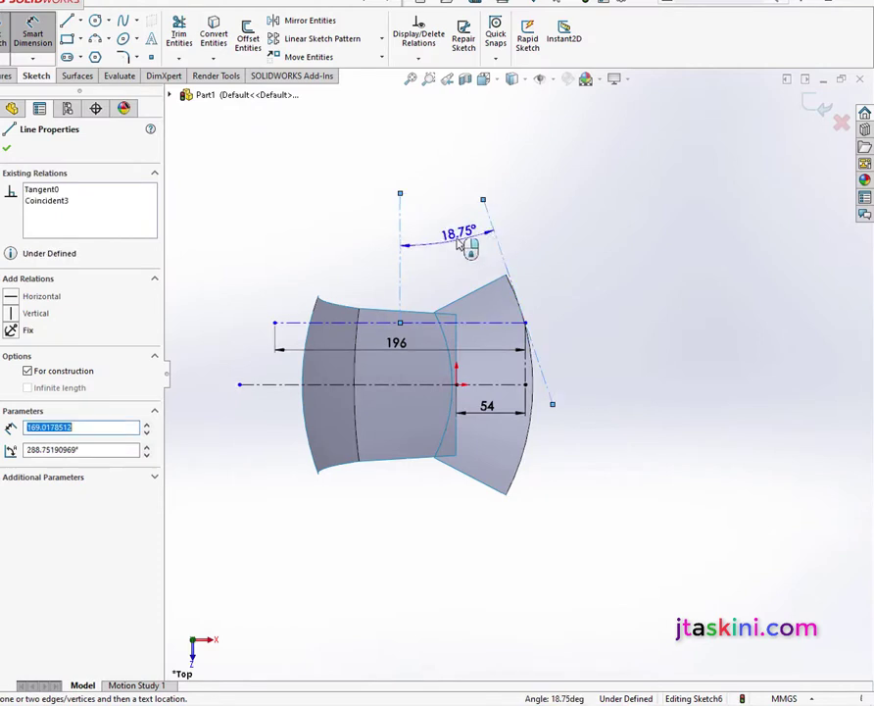
pyautogui.click(461, 245)
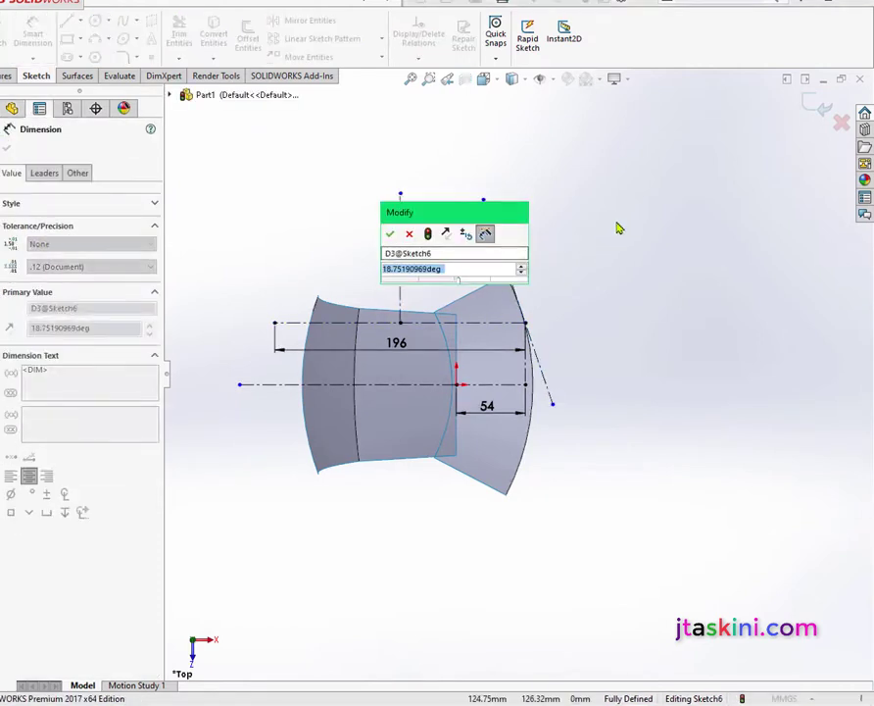
pyautogui.write('22')
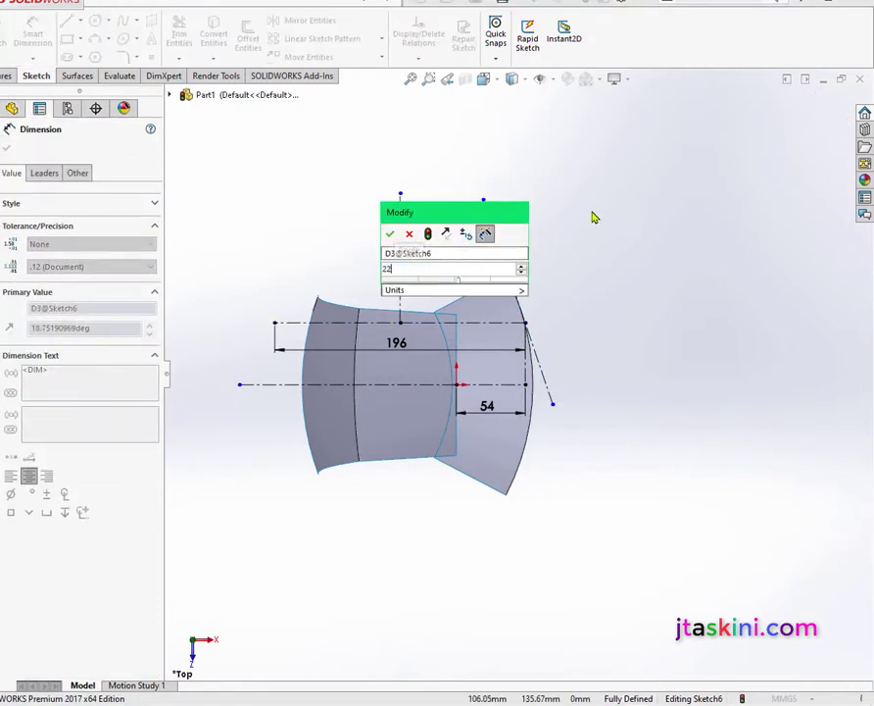
pyautogui.press('Return')
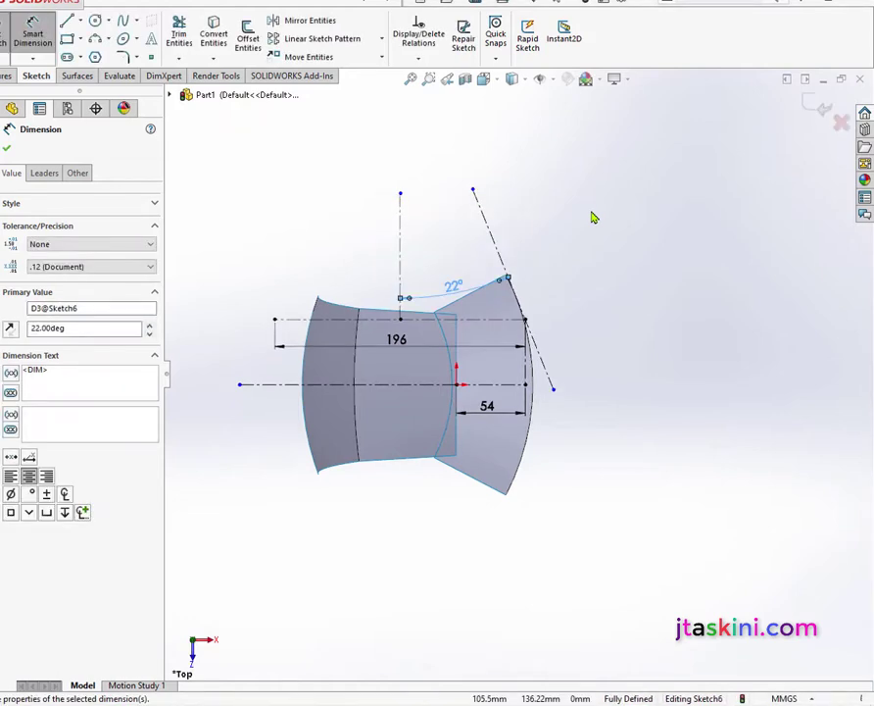
pyautogui.press('Escape')
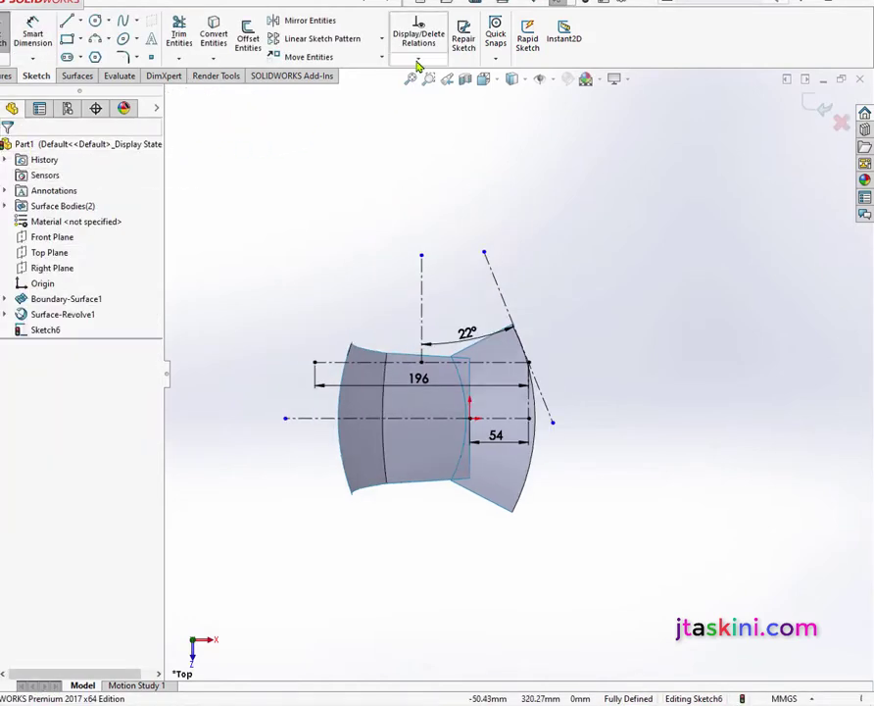
# Mirror the right slanted line about the vertical centerline to make a matching left line
pyautogui.click(310, 19)
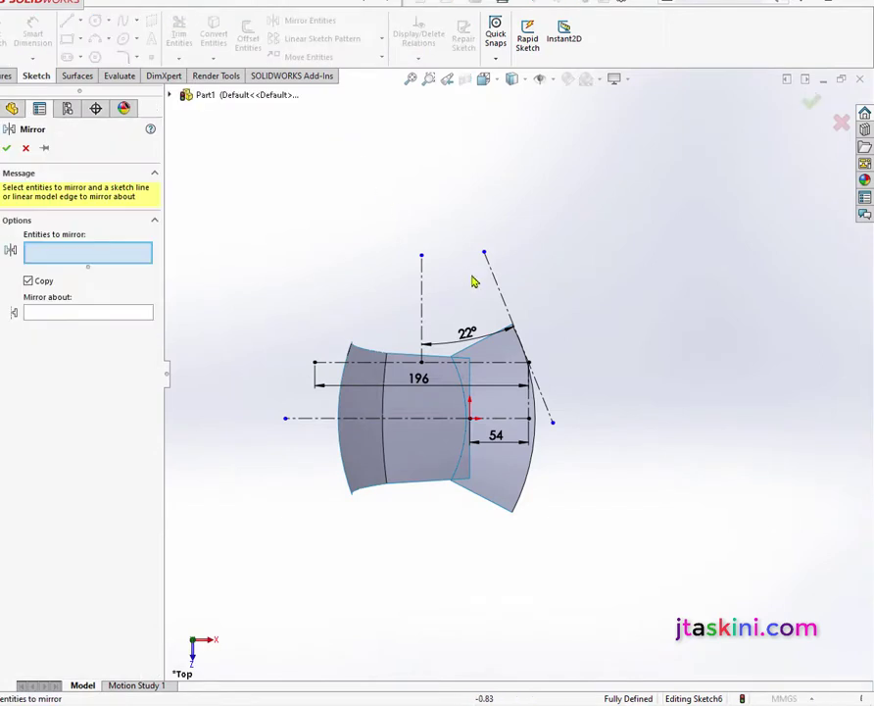
pyautogui.click(500, 290)
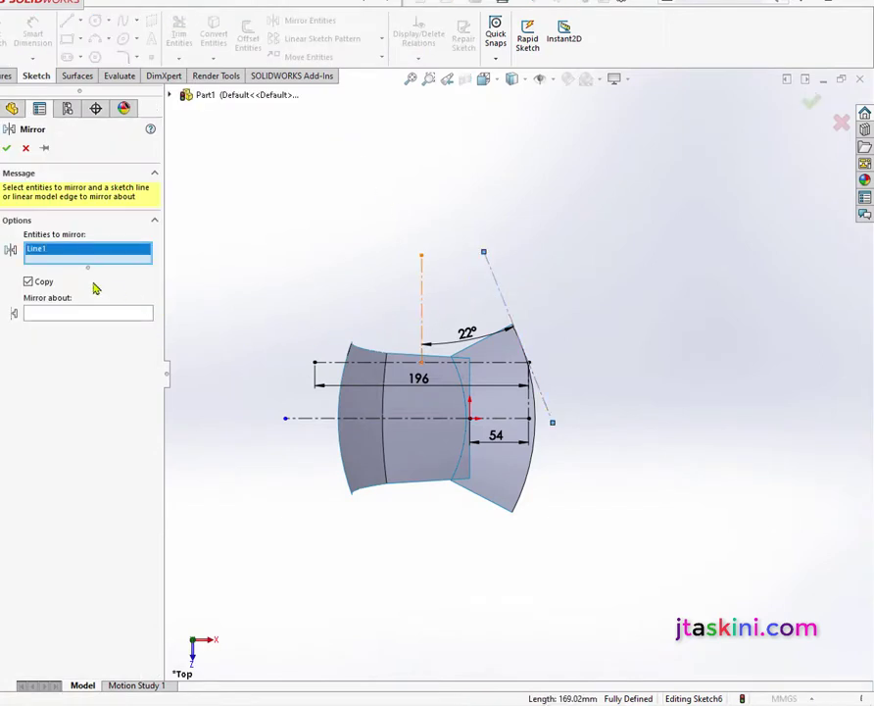
pyautogui.click(96, 313)
pyautogui.click(422, 329)
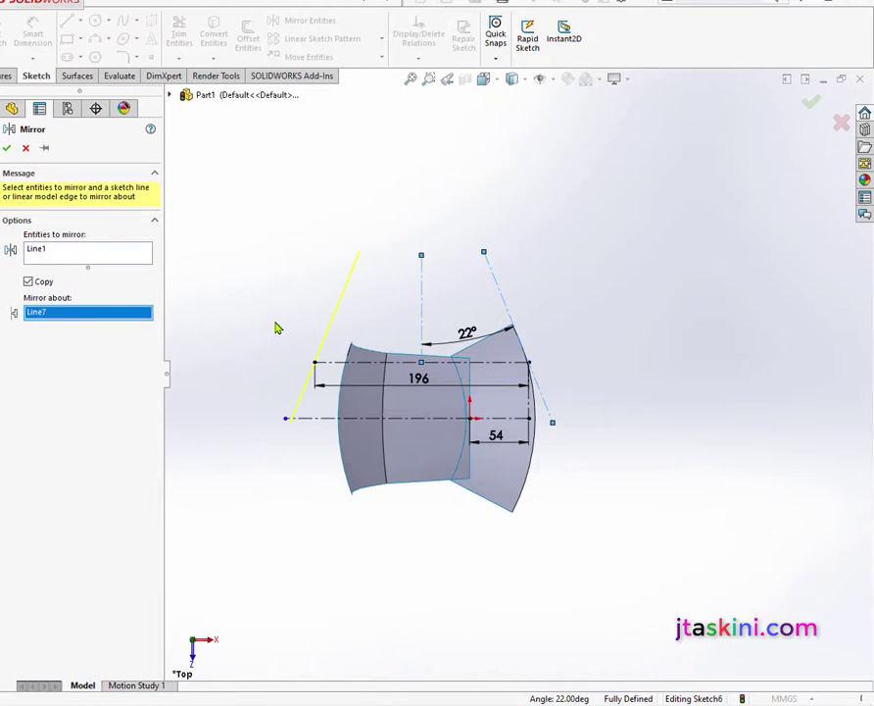
pyautogui.click(8, 149)
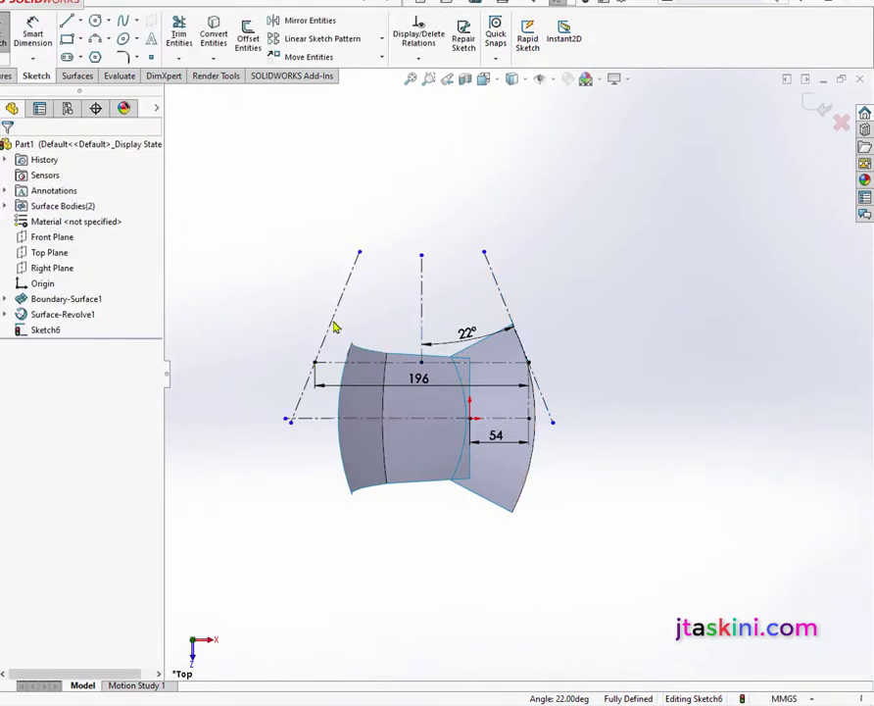
pyautogui.scroll(-3, 543, 359)
pyautogui.scroll(-3, 537, 361)
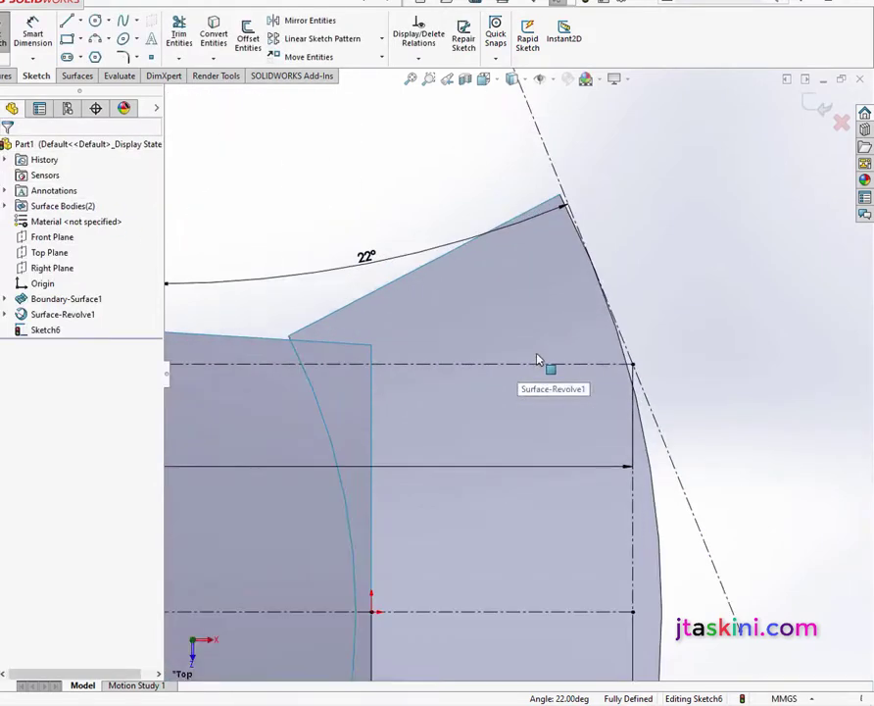
pyautogui.scroll(3, 537, 360)
pyautogui.scroll(3, 537, 359)
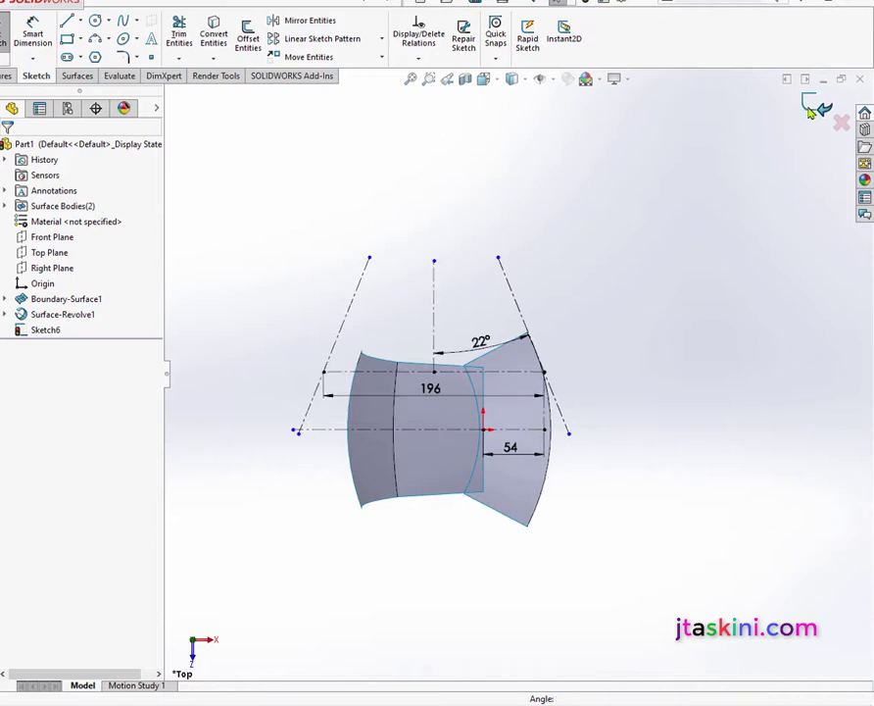
# Exit the sketch, add a plane through the left angled line and Top Plane, and name it 'Plane a'
pyautogui.click(816, 108)
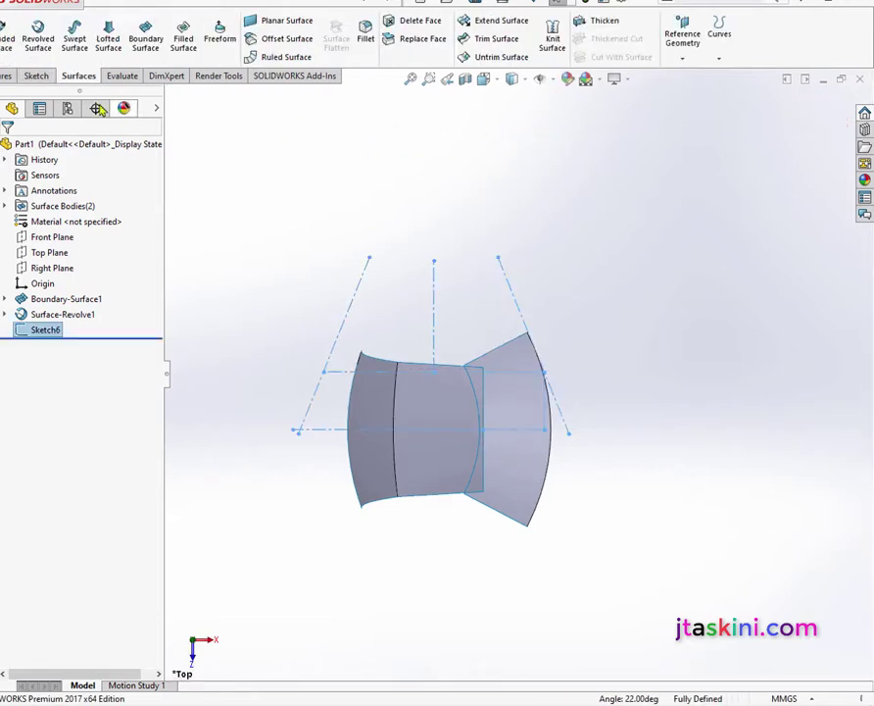
pyautogui.click(6, 75)
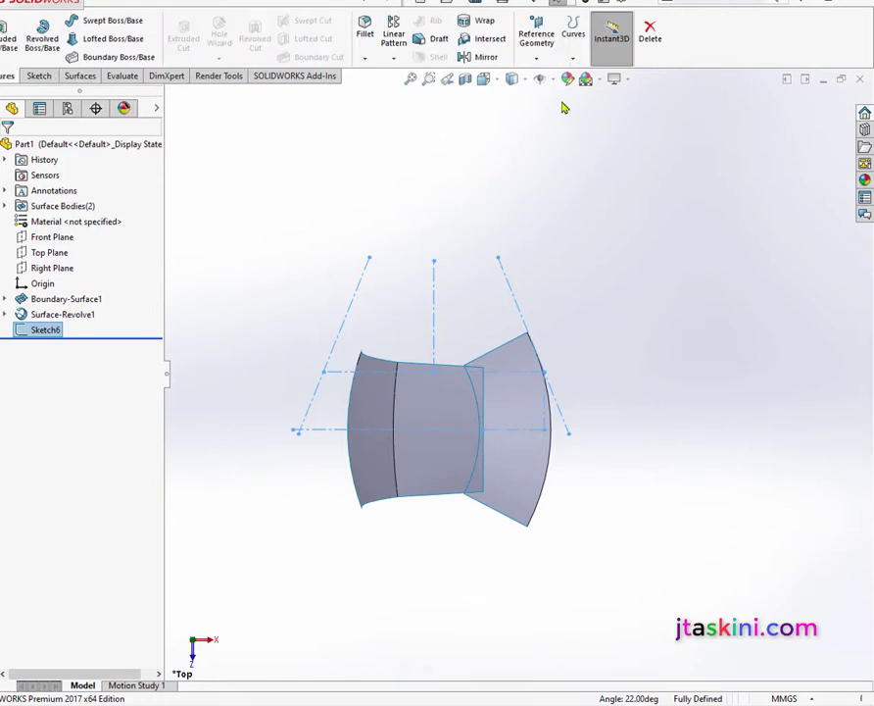
pyautogui.click(536, 58)
pyautogui.click(531, 76)
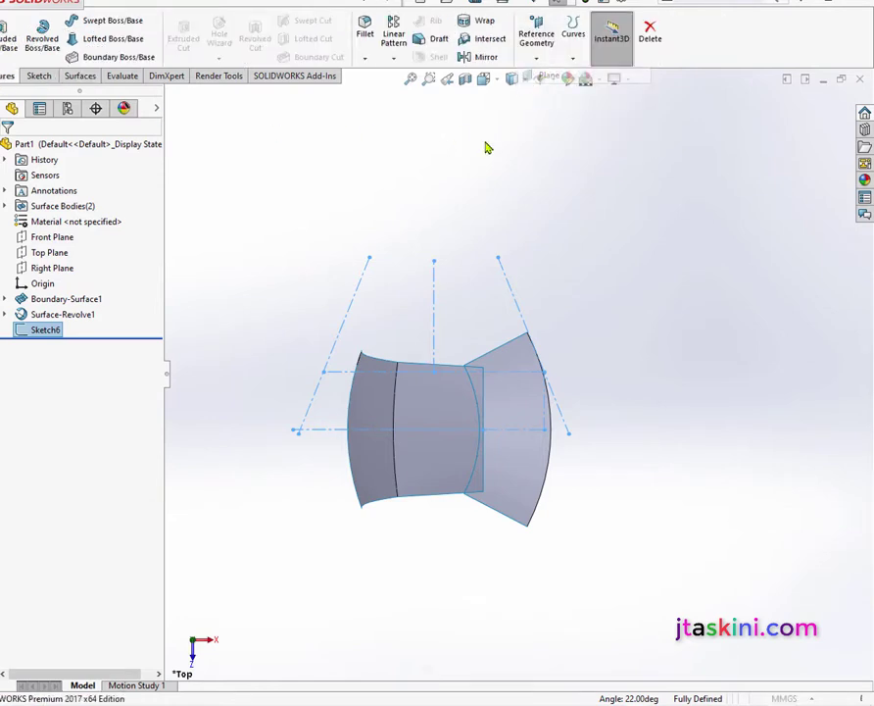
pyautogui.click(364, 286)
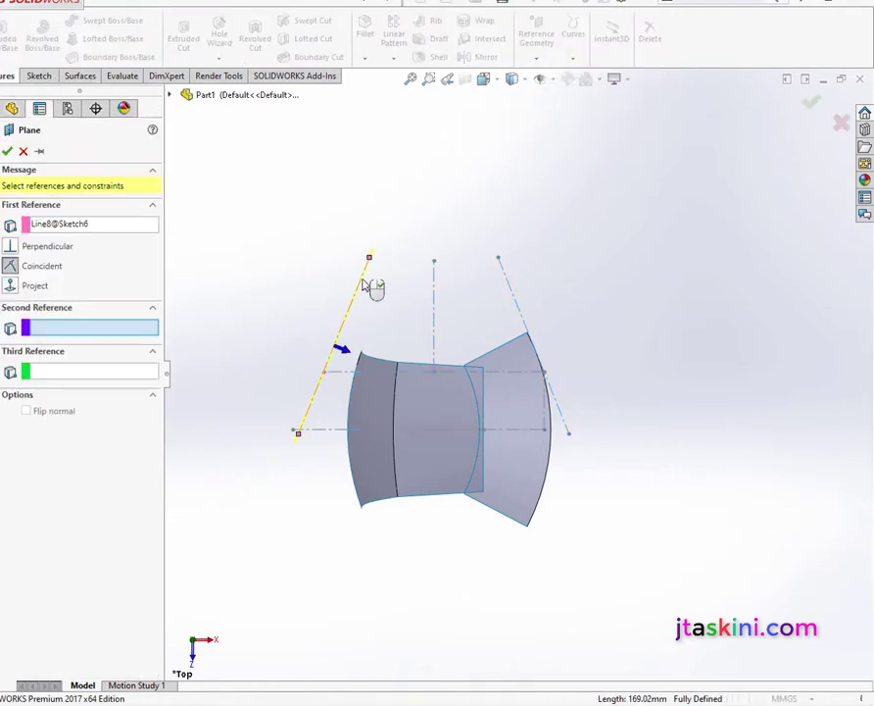
pyautogui.click(170, 95)
pyautogui.click(223, 204)
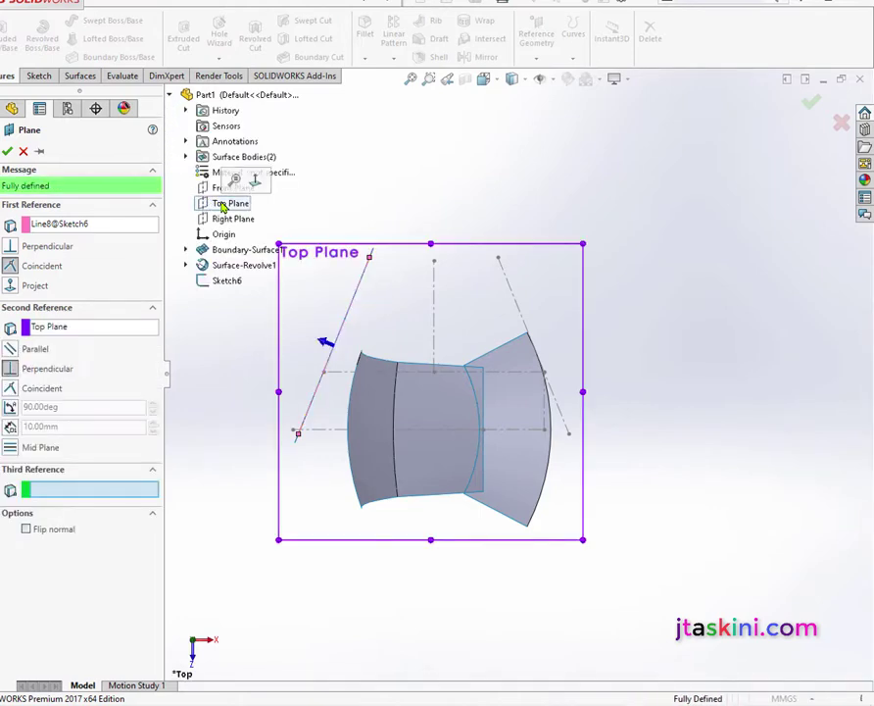
pyautogui.click(7, 153)
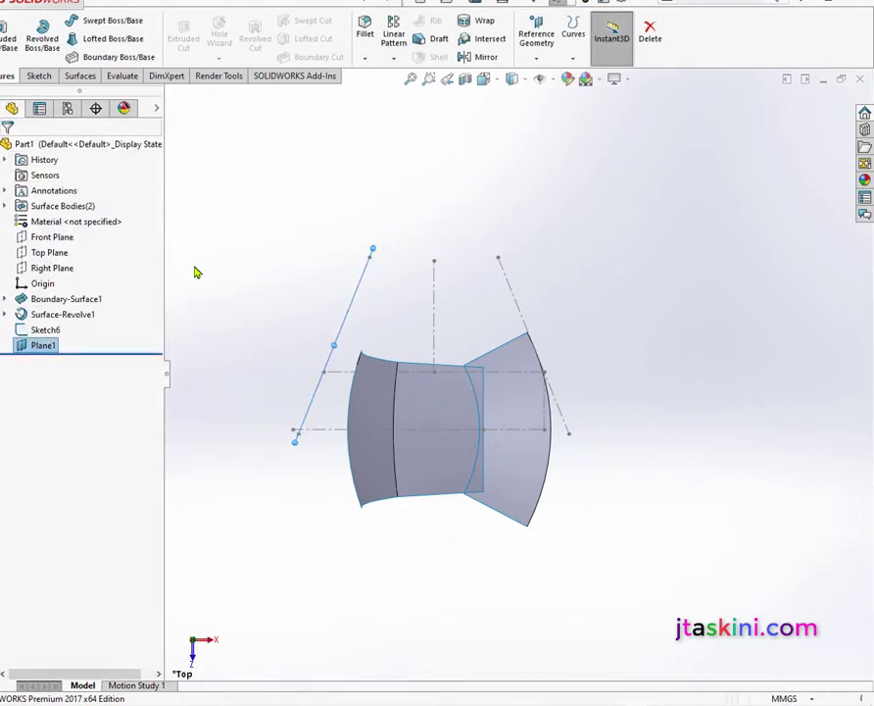
pyautogui.click(54, 346)
pyautogui.write('a')
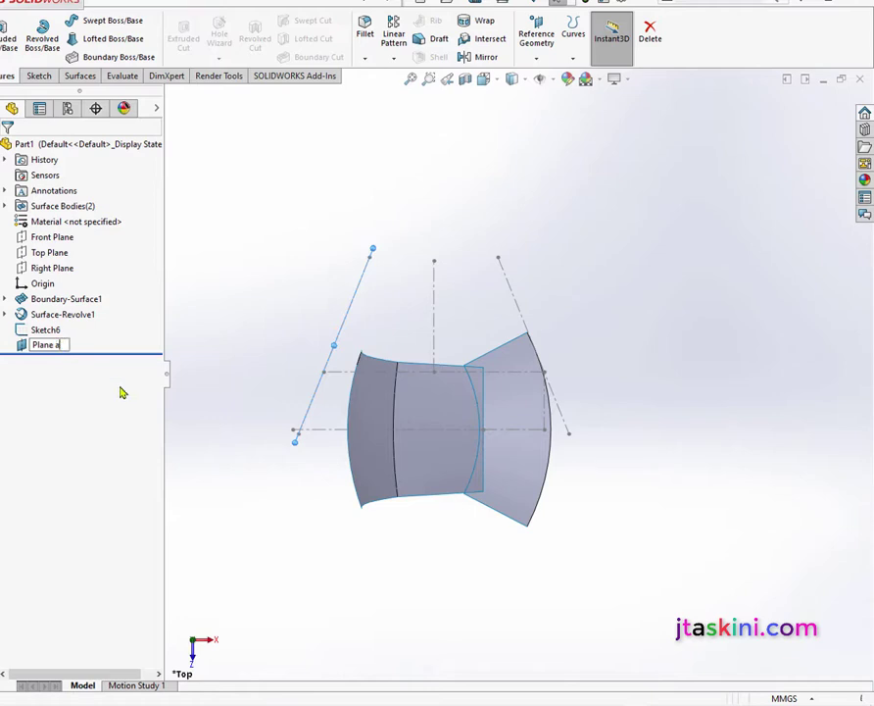
pyautogui.click(193, 434)
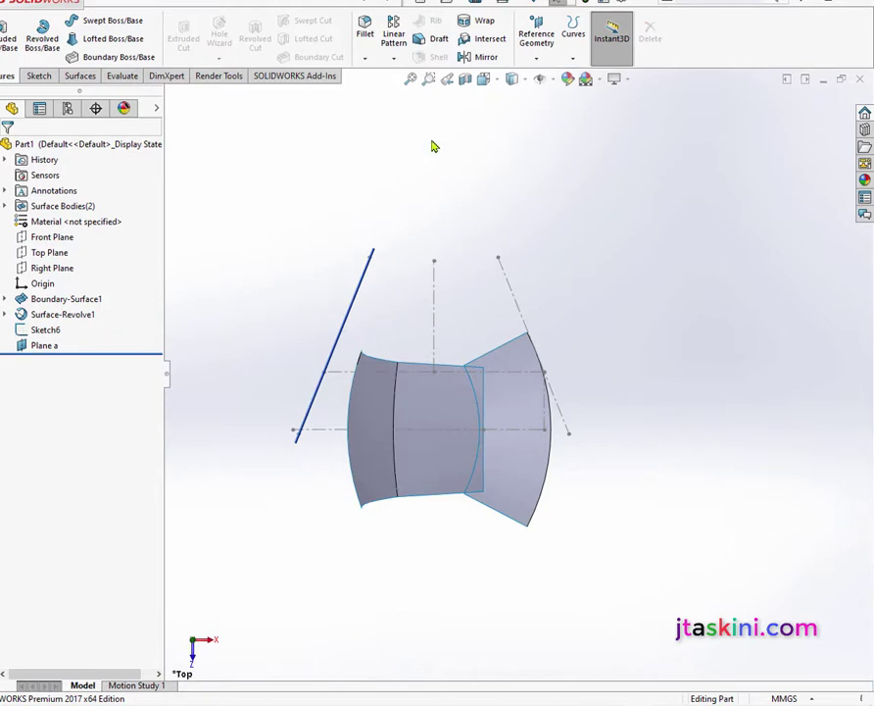
# Add Plane2 using the right angled line and Top Plane as references, then begin renaming it
pyautogui.click(536, 56)
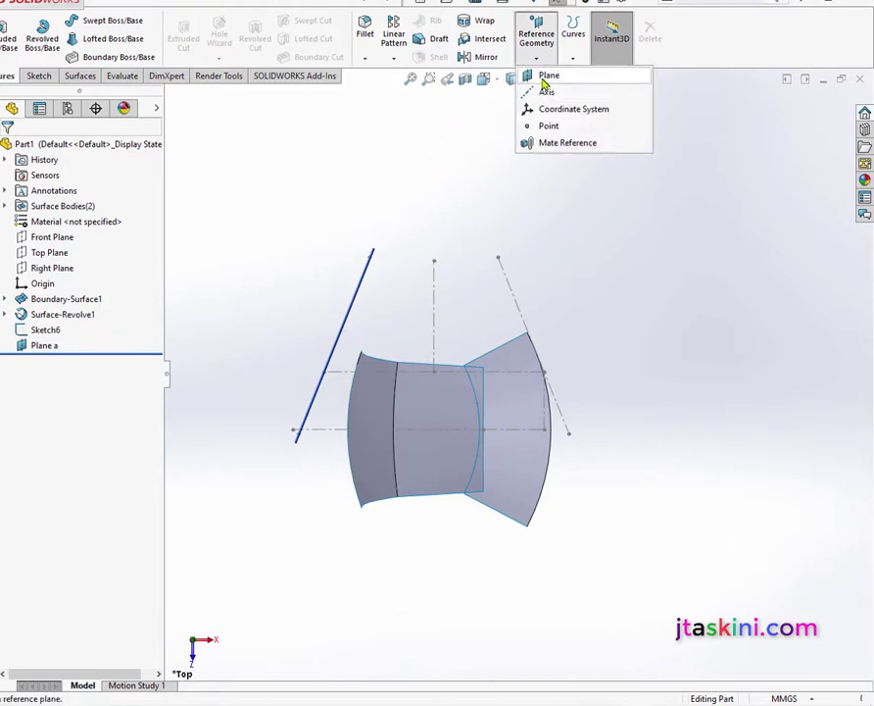
pyautogui.click(544, 77)
pyautogui.click(515, 303)
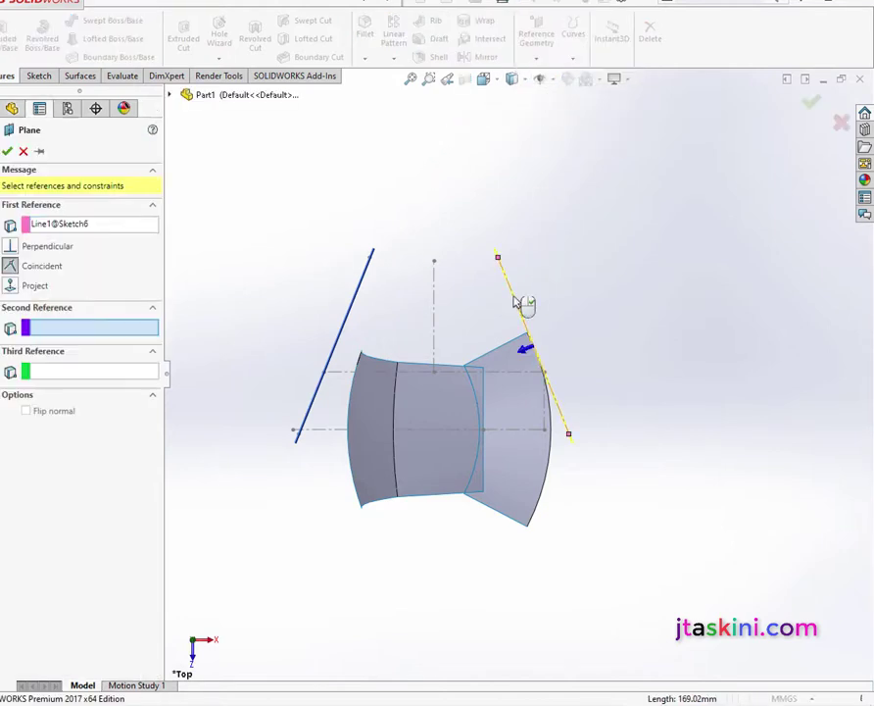
pyautogui.click(169, 95)
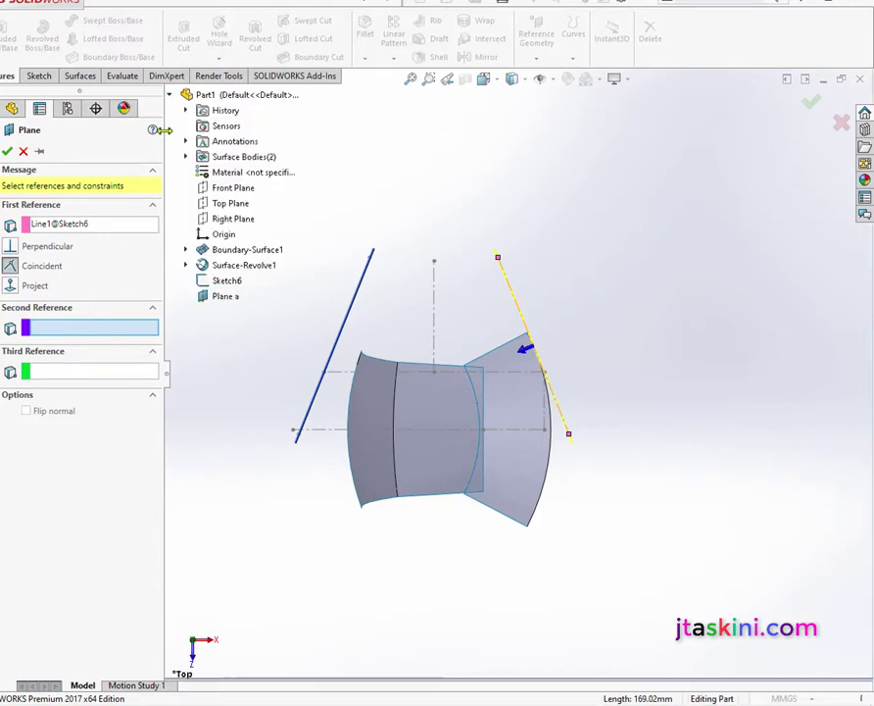
pyautogui.click(218, 203)
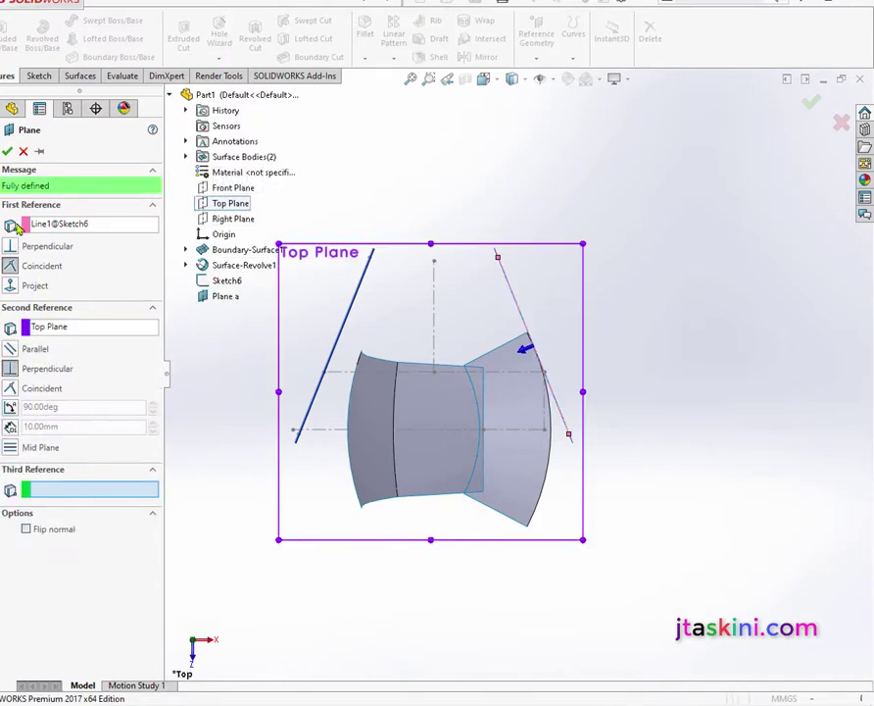
pyautogui.click(8, 152)
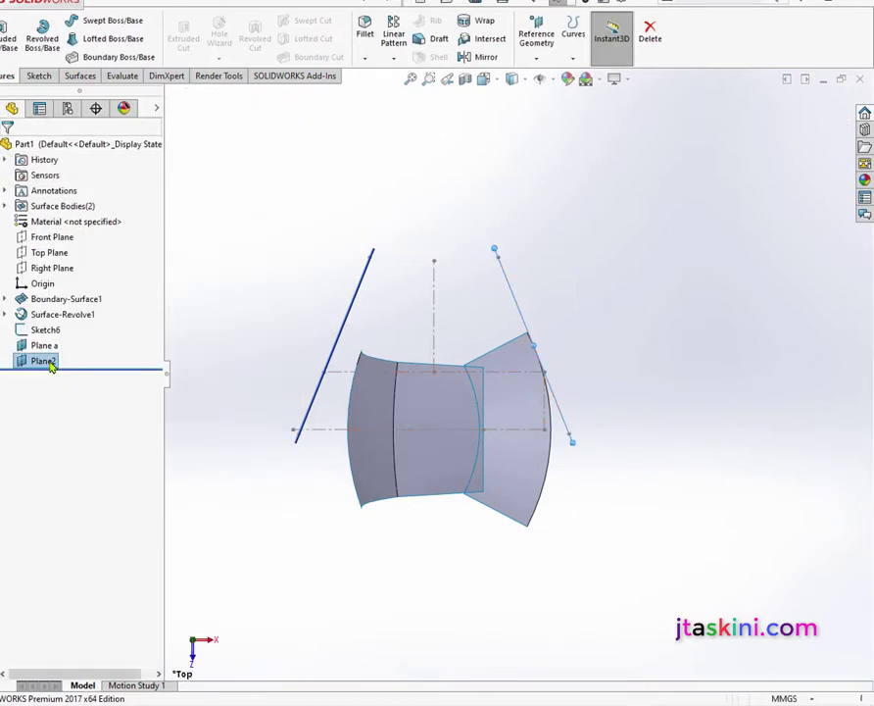
pyautogui.click(51, 365)
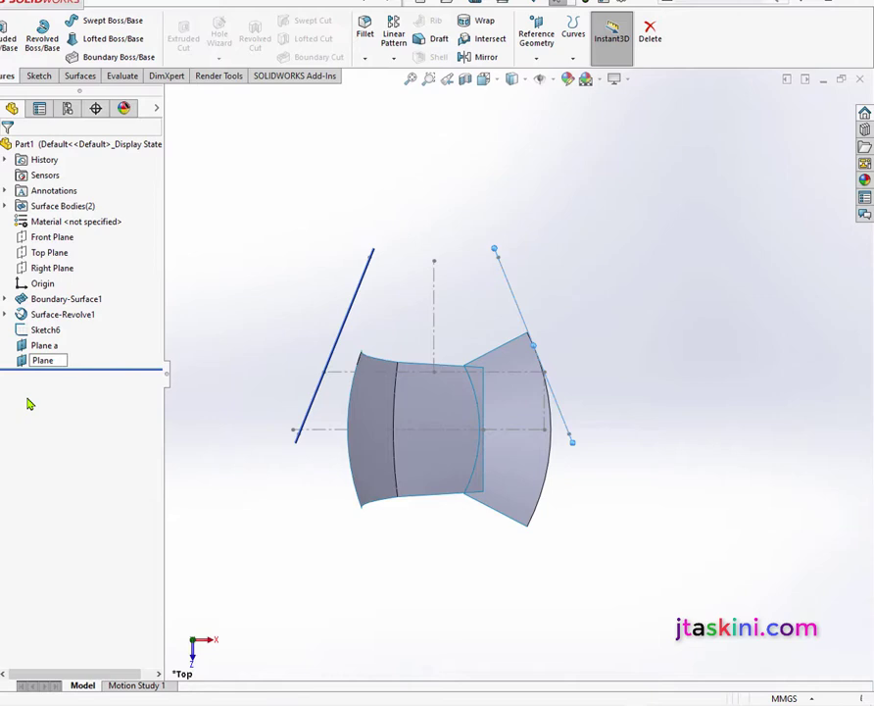
# Finish naming Plane b and start editing Sketch6 from the isometric view
pyautogui.click(271, 479)
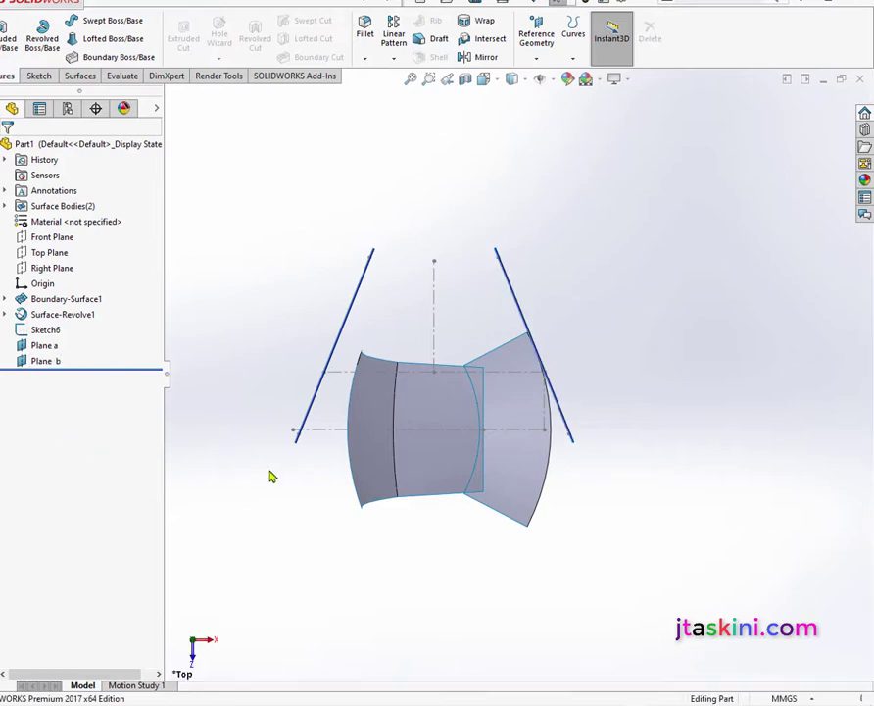
pyautogui.click(485, 79)
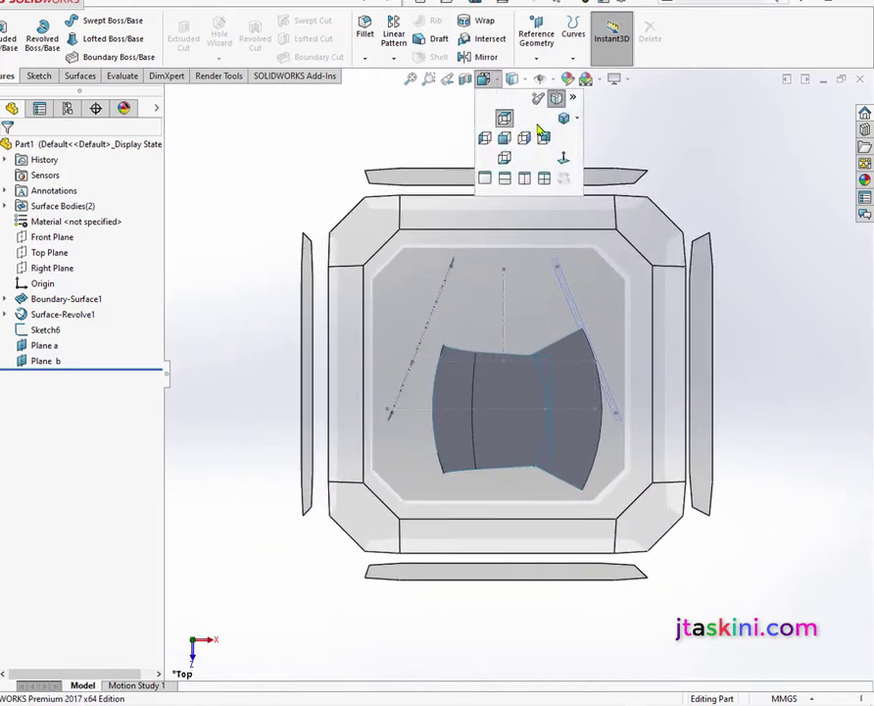
pyautogui.click(564, 119)
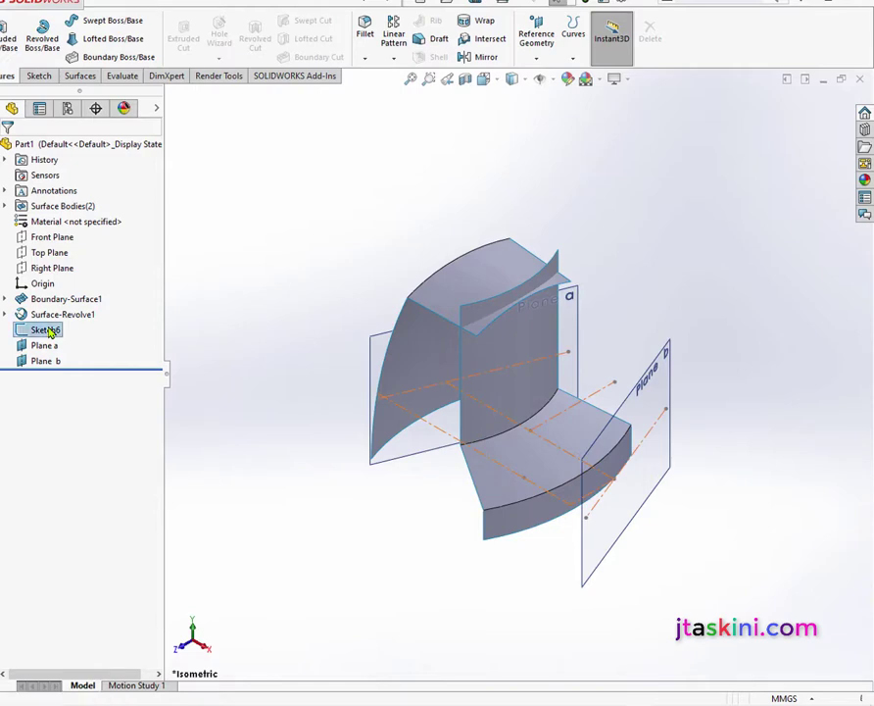
pyautogui.rightClick(49, 332)
pyautogui.click(62, 286)
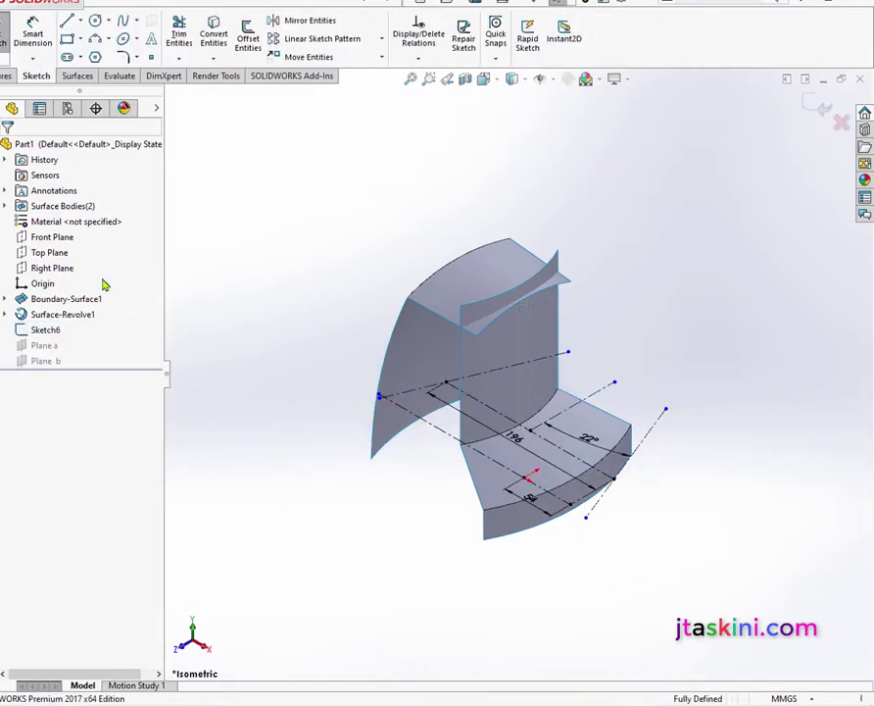
# In Top view, draw a shallow three-point arc joining the 196 mm line's endpoints
pyautogui.click(498, 84)
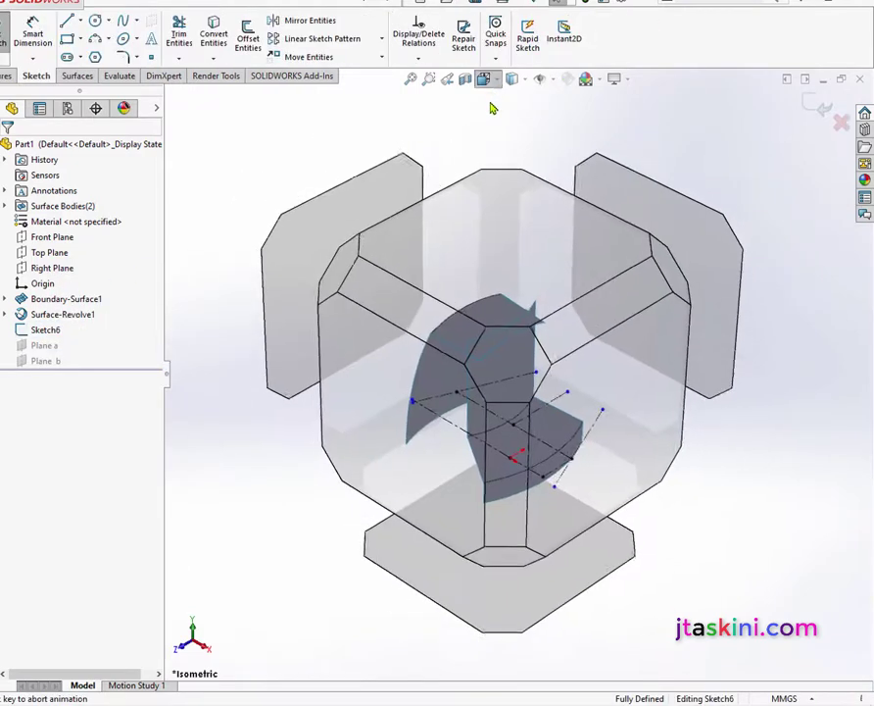
pyautogui.click(567, 118)
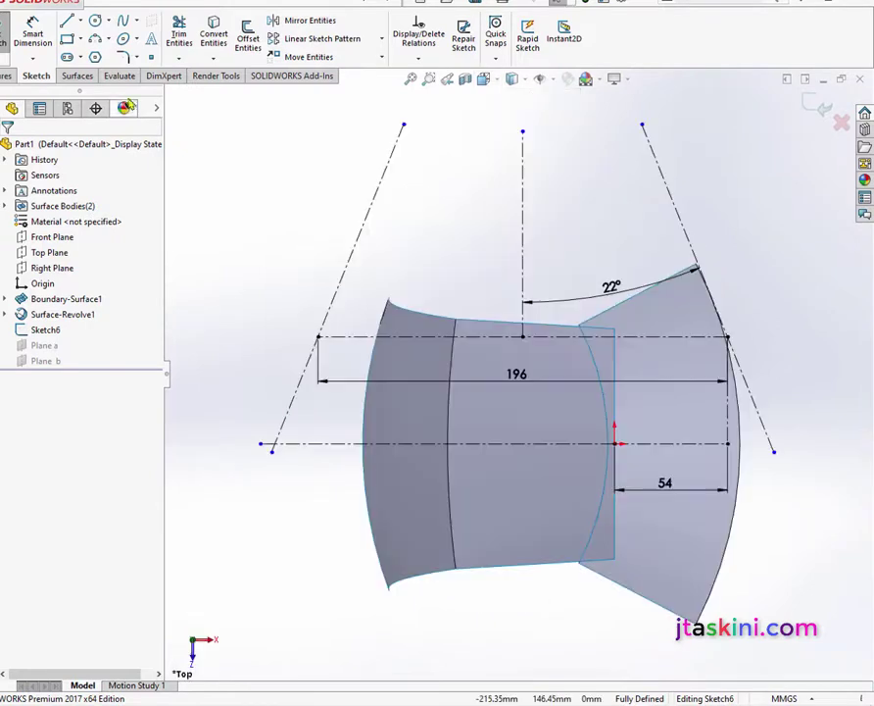
pyautogui.click(96, 40)
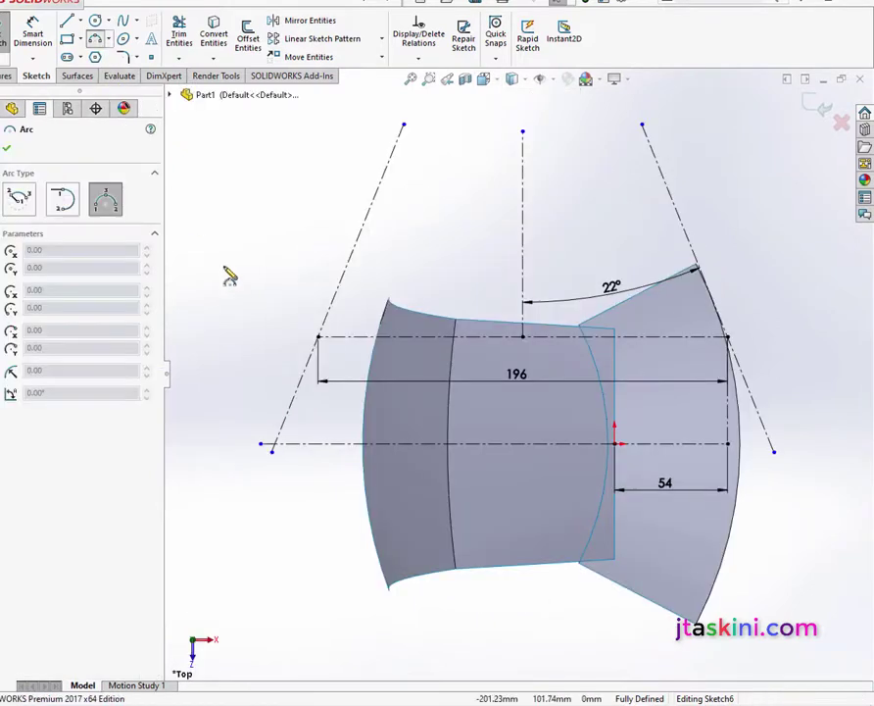
pyautogui.click(319, 339)
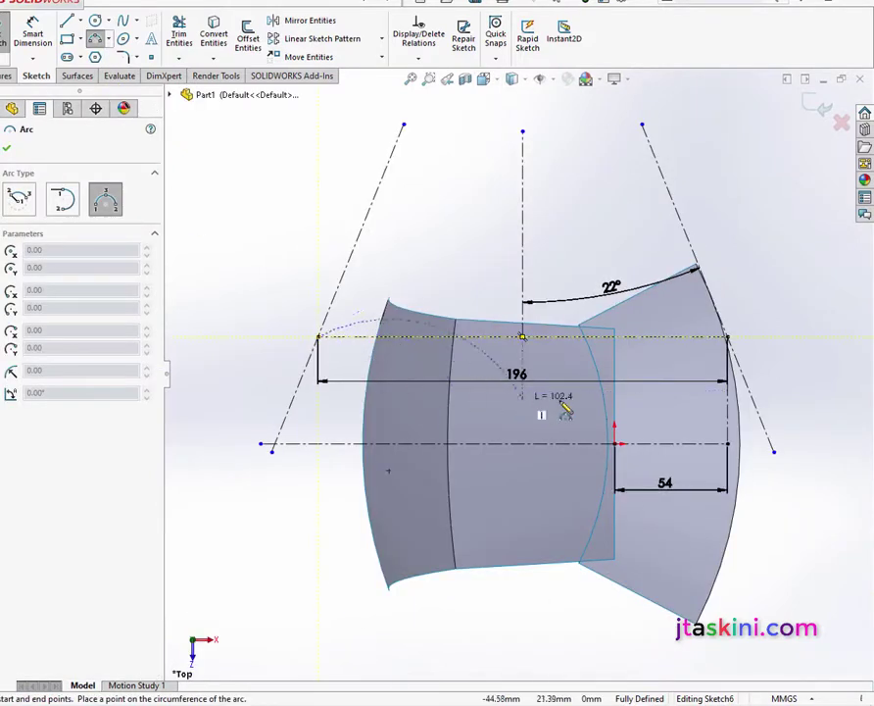
pyautogui.click(728, 337)
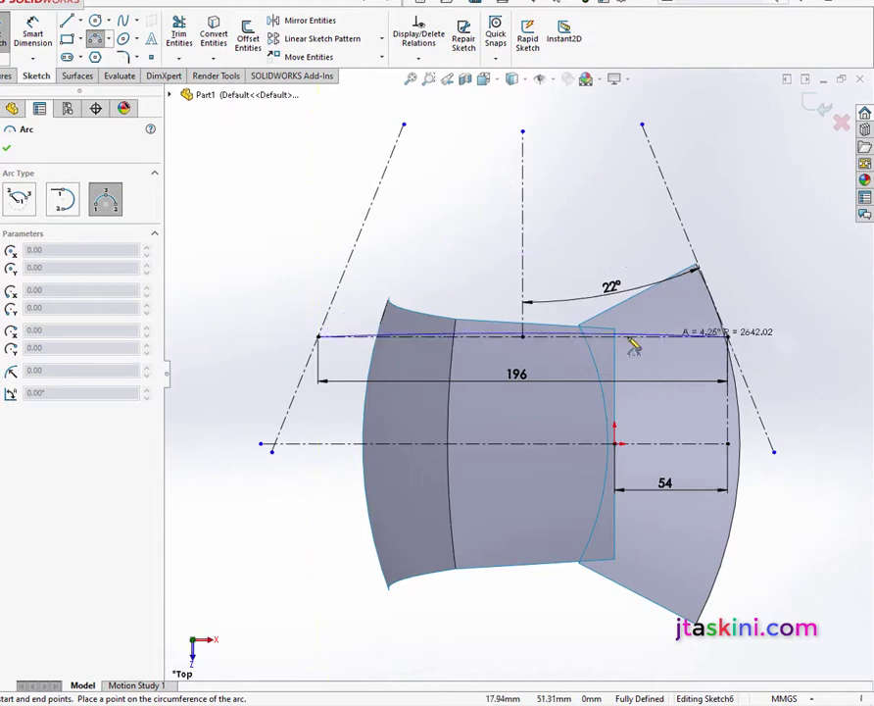
pyautogui.click(526, 353)
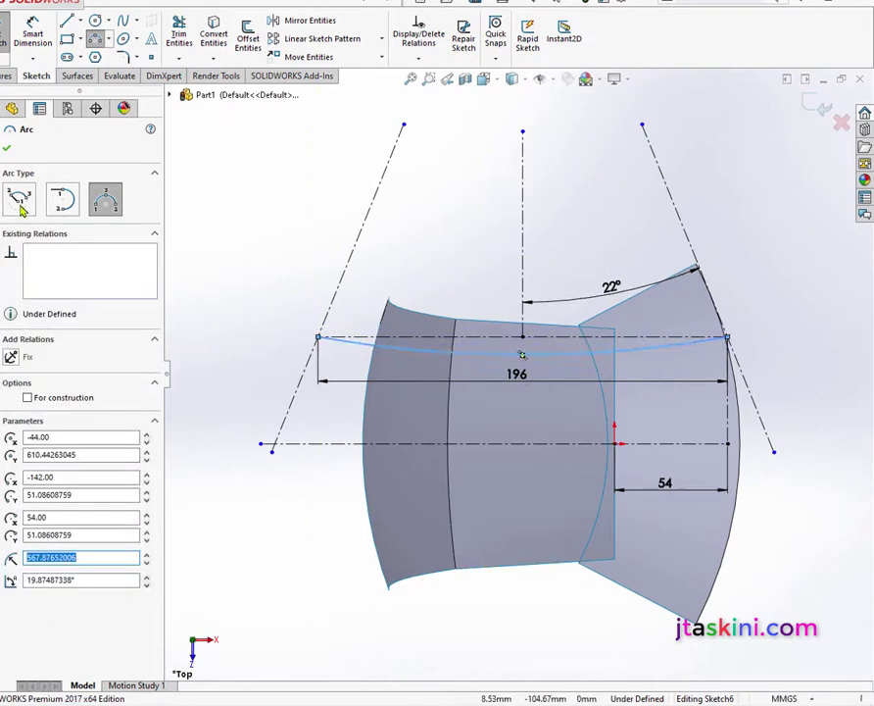
pyautogui.click(32, 35)
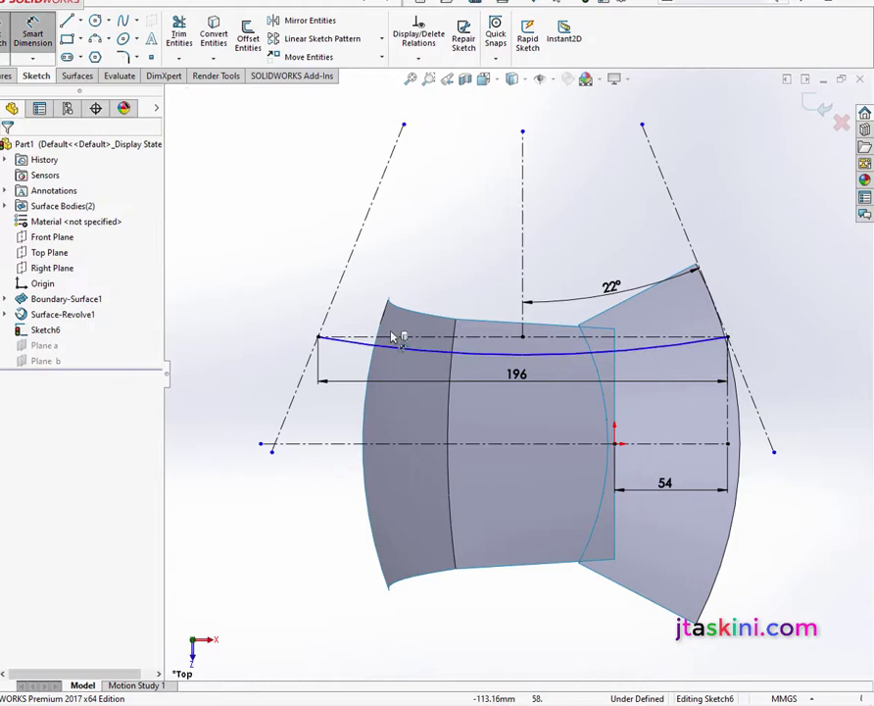
# Dimension the arc's radius at 270 mm and exit Sketch6
pyautogui.click(462, 359)
pyautogui.click(480, 300)
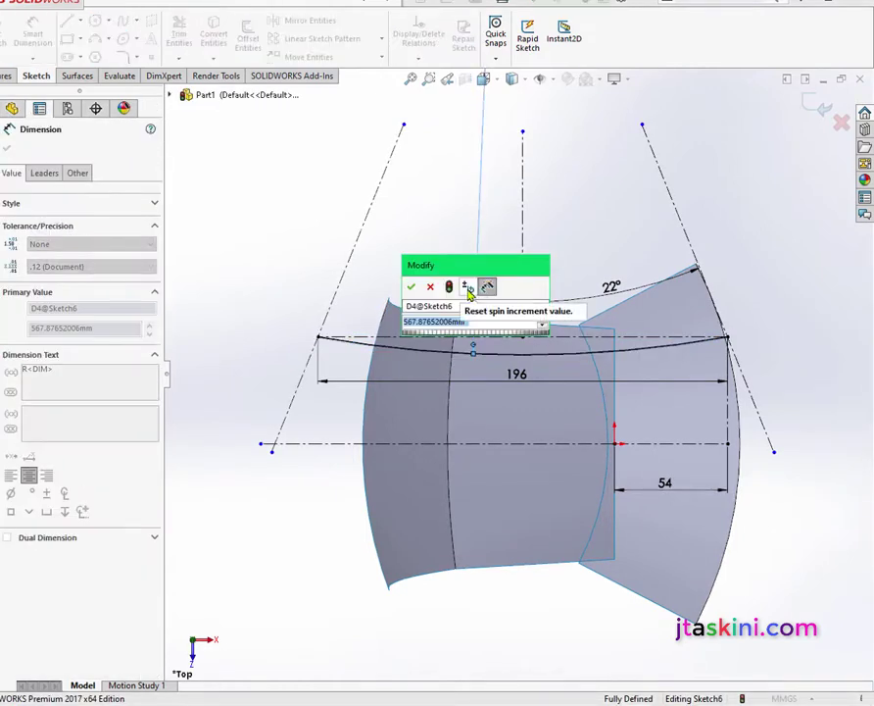
pyautogui.write('270')
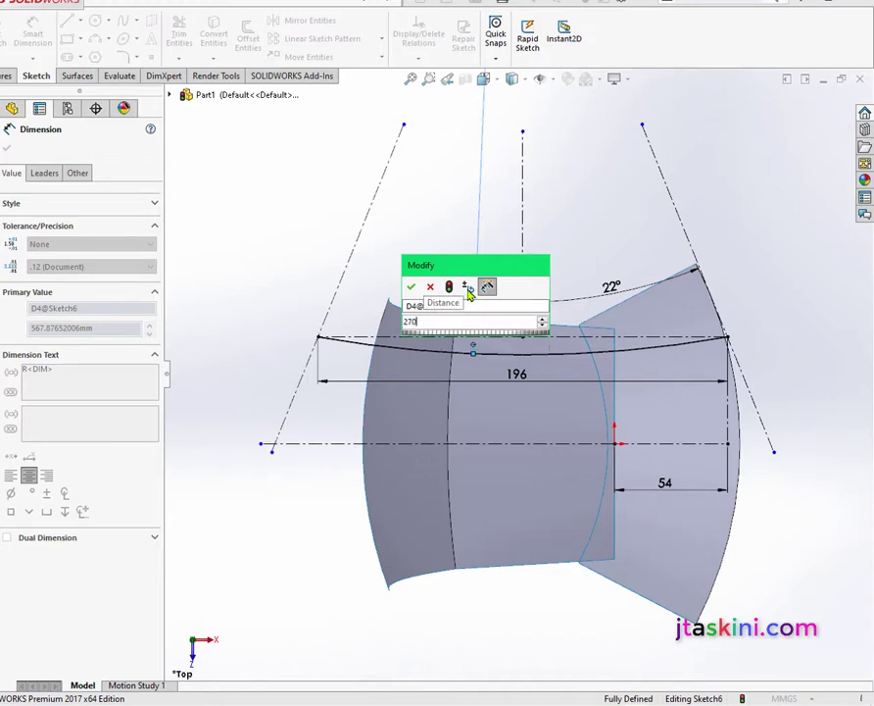
pyautogui.press('Return')
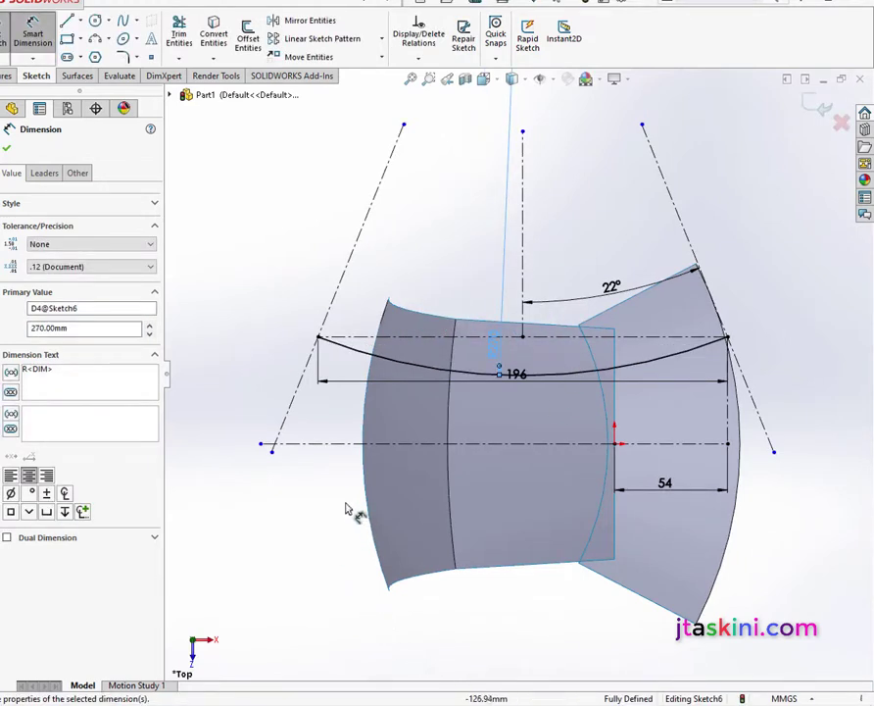
pyautogui.click(10, 154)
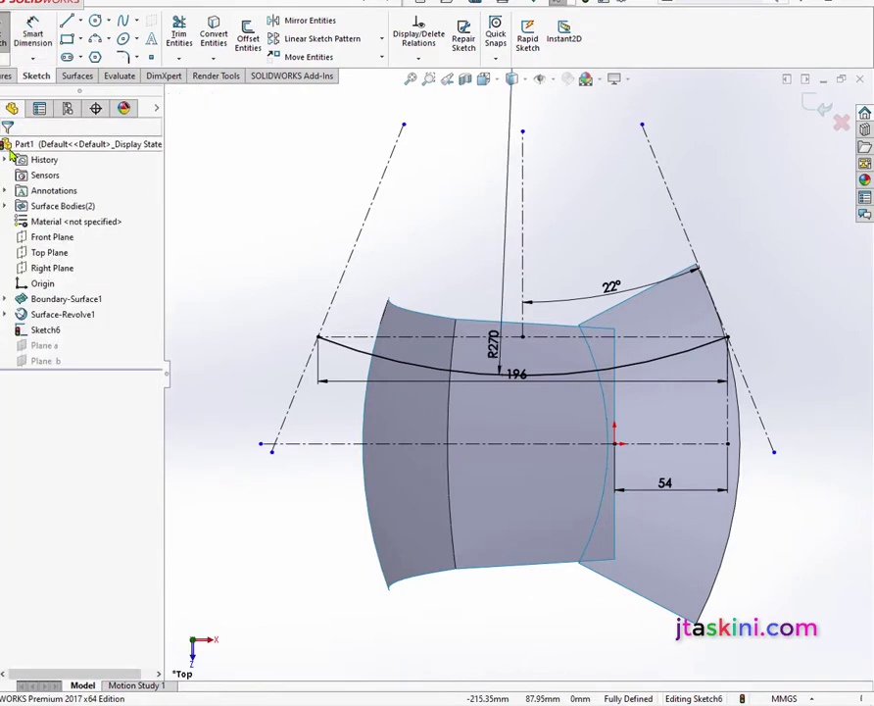
pyautogui.press('f')
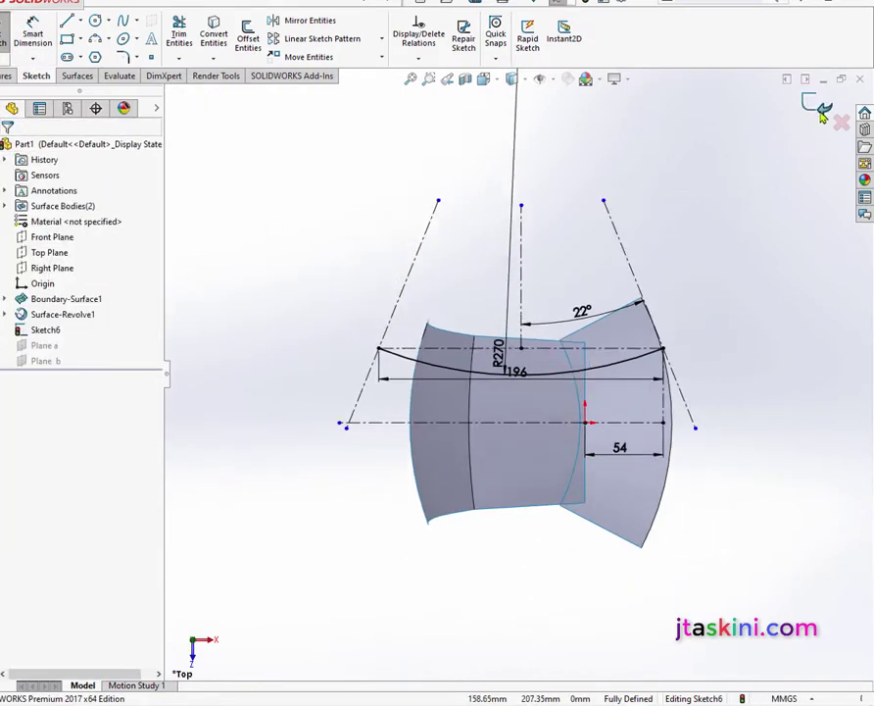
pyautogui.click(824, 103)
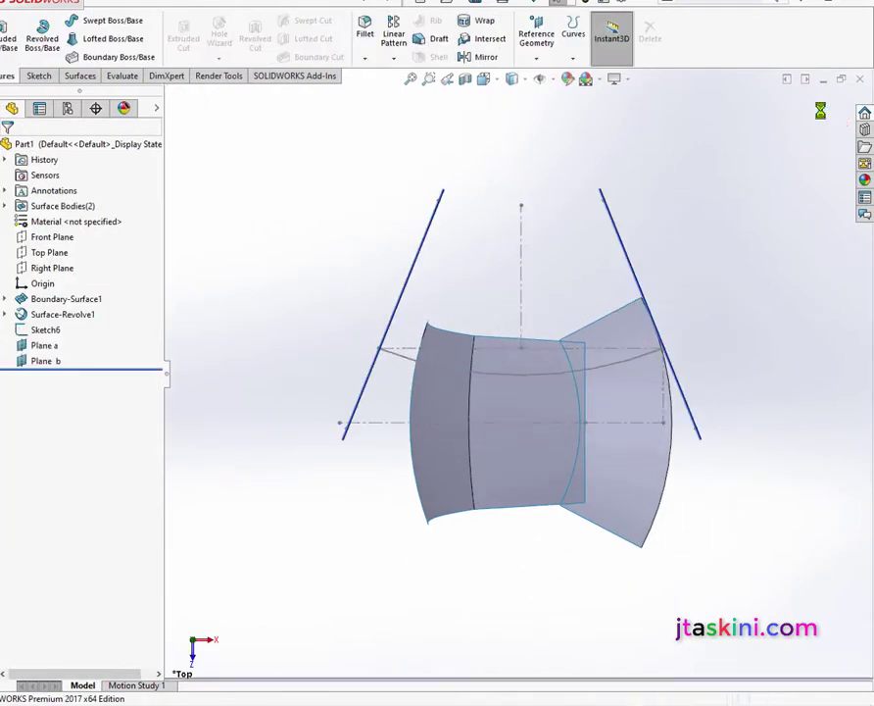
# Start a new sketch on Plane a from the isometric view
pyautogui.click(484, 79)
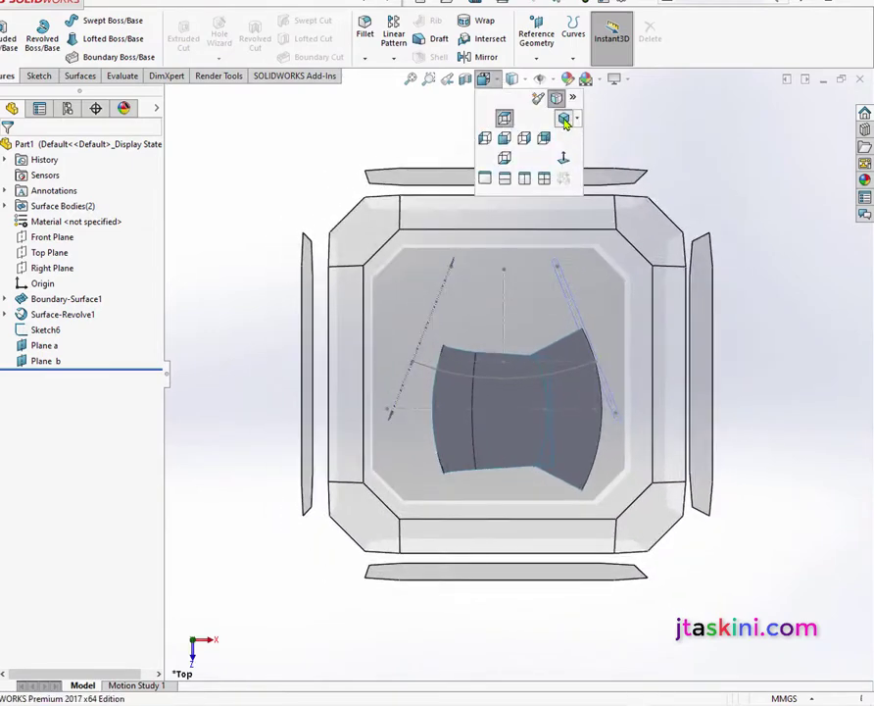
pyautogui.click(564, 119)
pyautogui.click(570, 339)
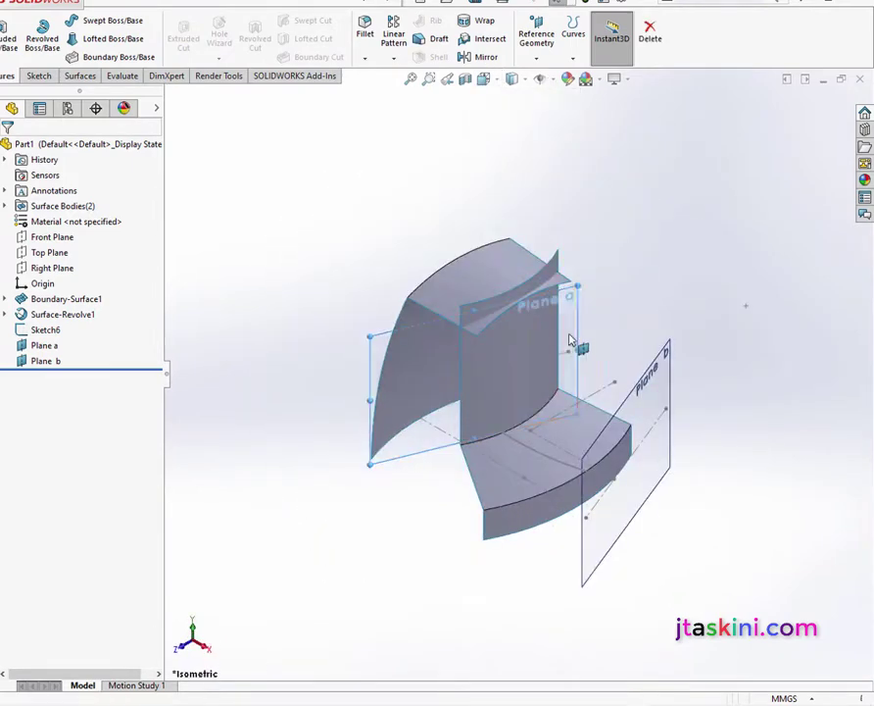
pyautogui.rightClick(570, 339)
pyautogui.click(598, 316)
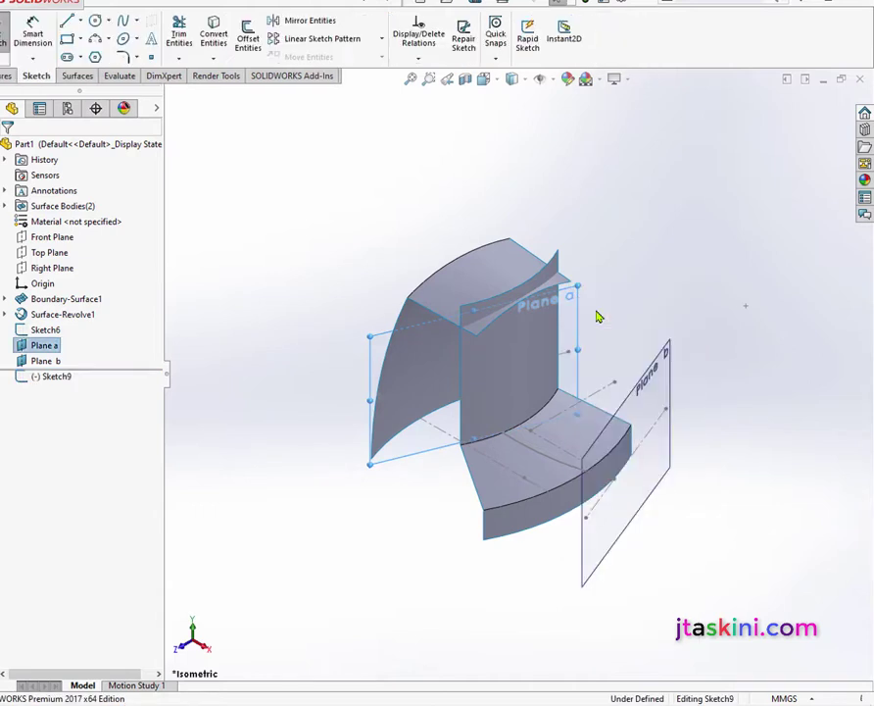
# Draw a three-point arc of about 132.65 mm radius rising from the curved surface's edge
pyautogui.click(95, 38)
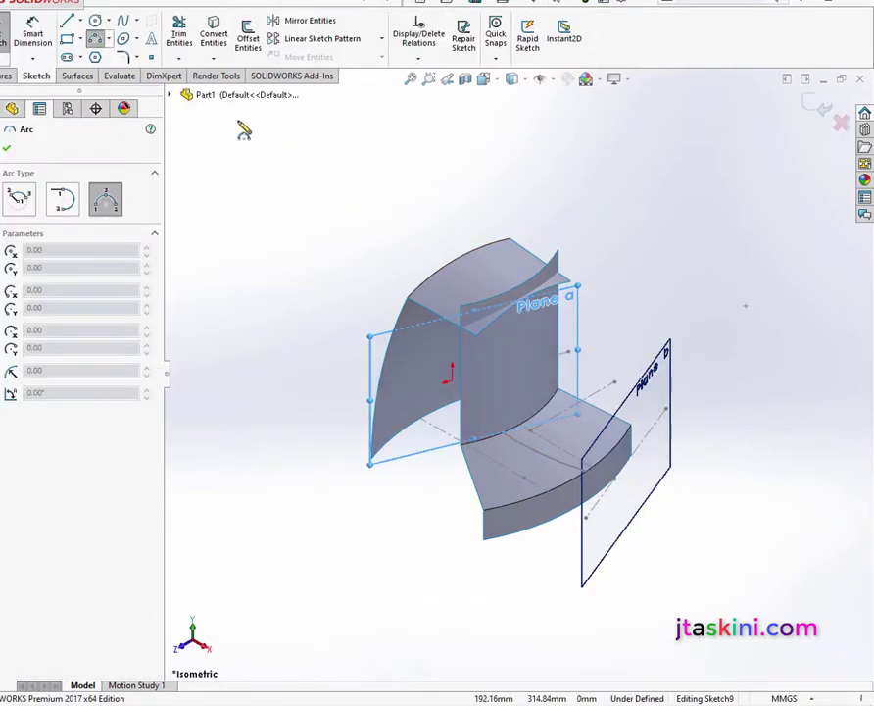
pyautogui.press('Down')
pyautogui.press('Down')
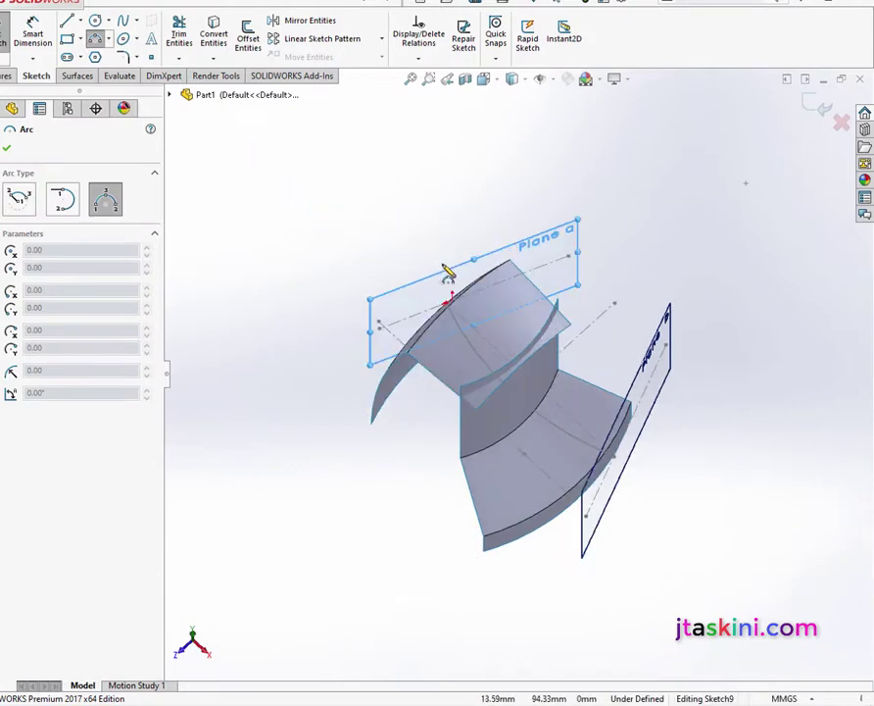
pyautogui.scroll(-3, 447, 273)
pyautogui.scroll(-3, 511, 437)
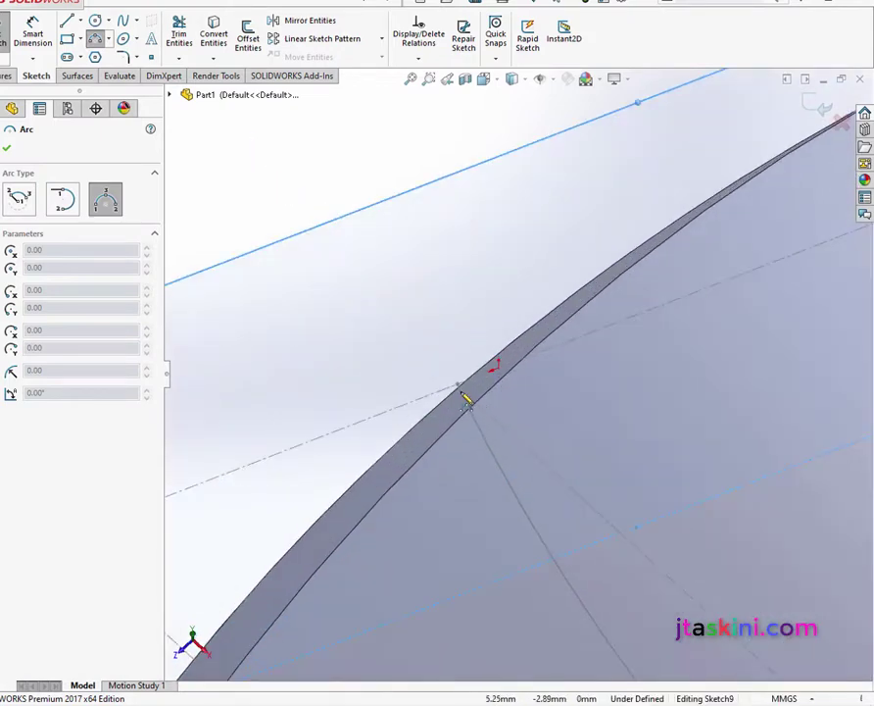
pyautogui.click(458, 385)
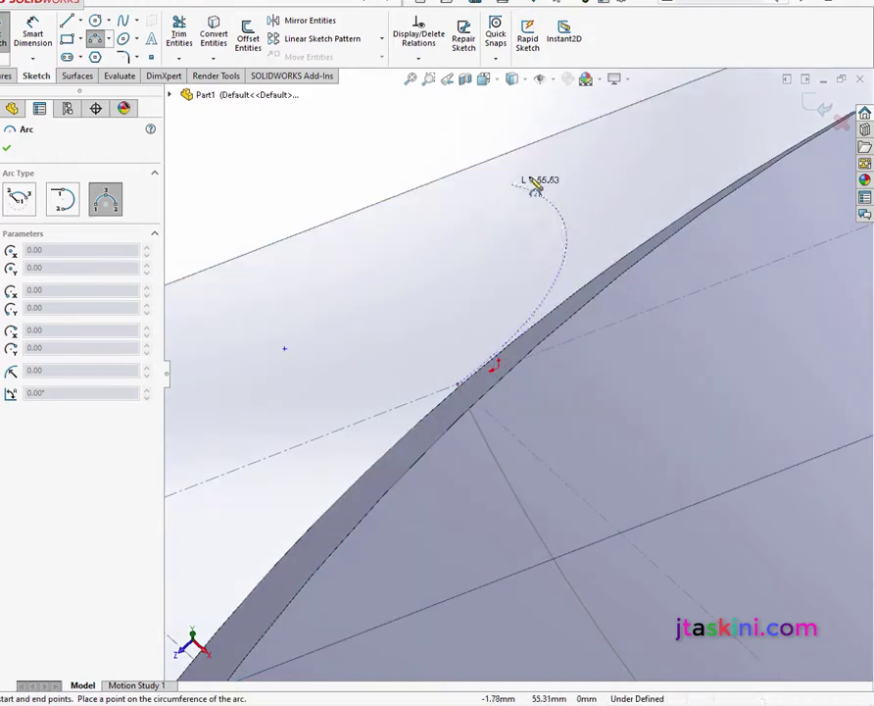
pyautogui.click(576, 164)
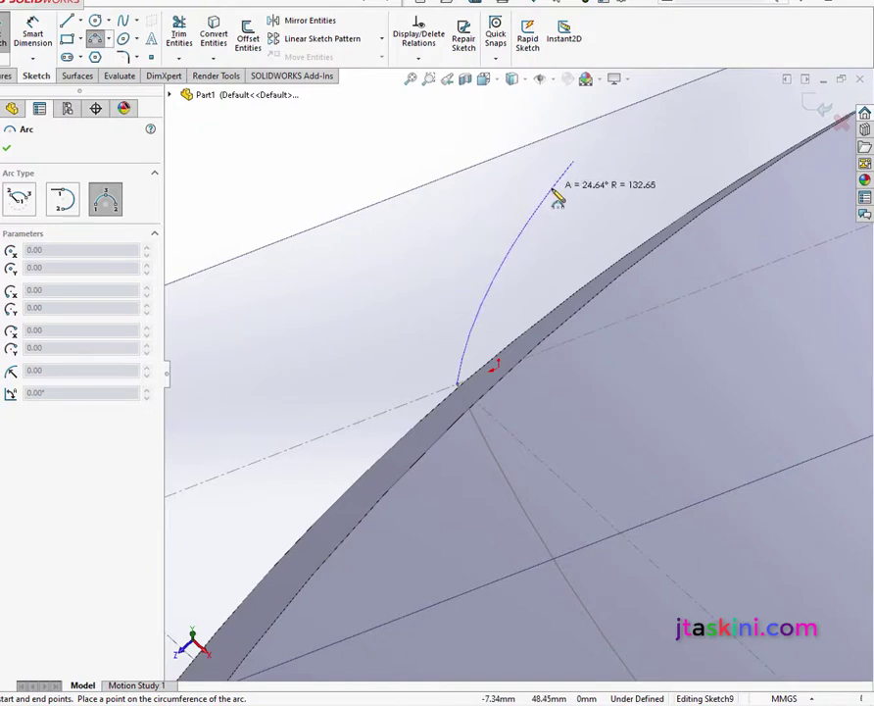
pyautogui.click(557, 195)
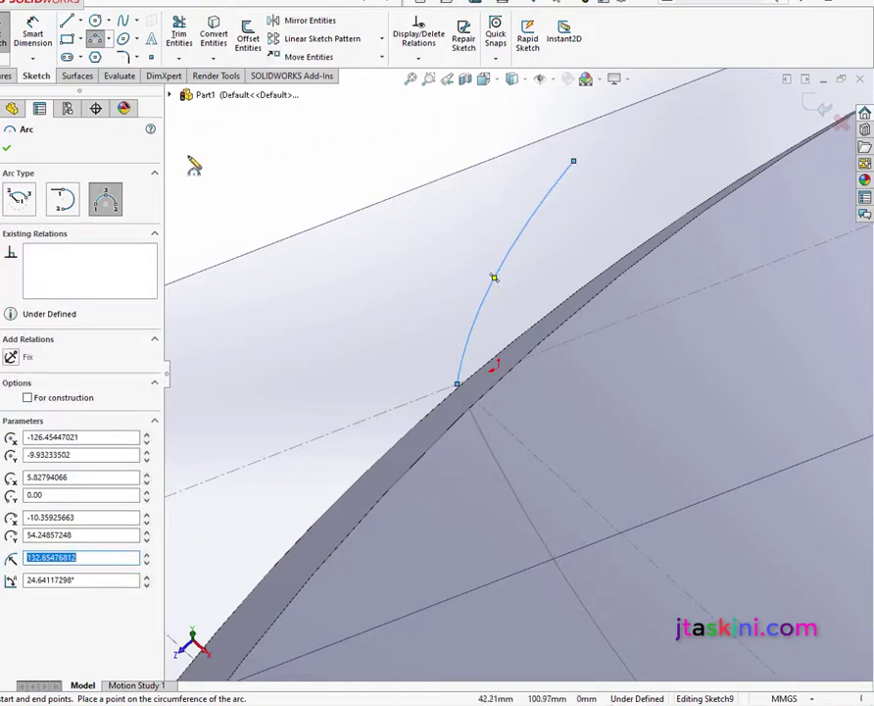
pyautogui.click(484, 79)
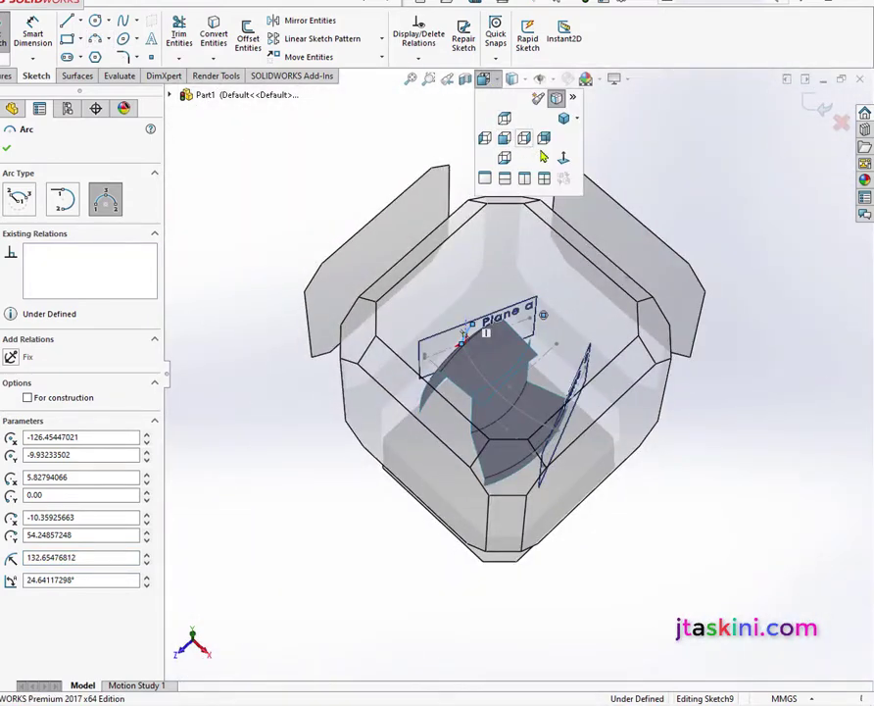
pyautogui.click(563, 160)
# Reshape the Sketch9 arc to about 87.75 mm radius, rising from the origin up the back
pyautogui.press('Escape')
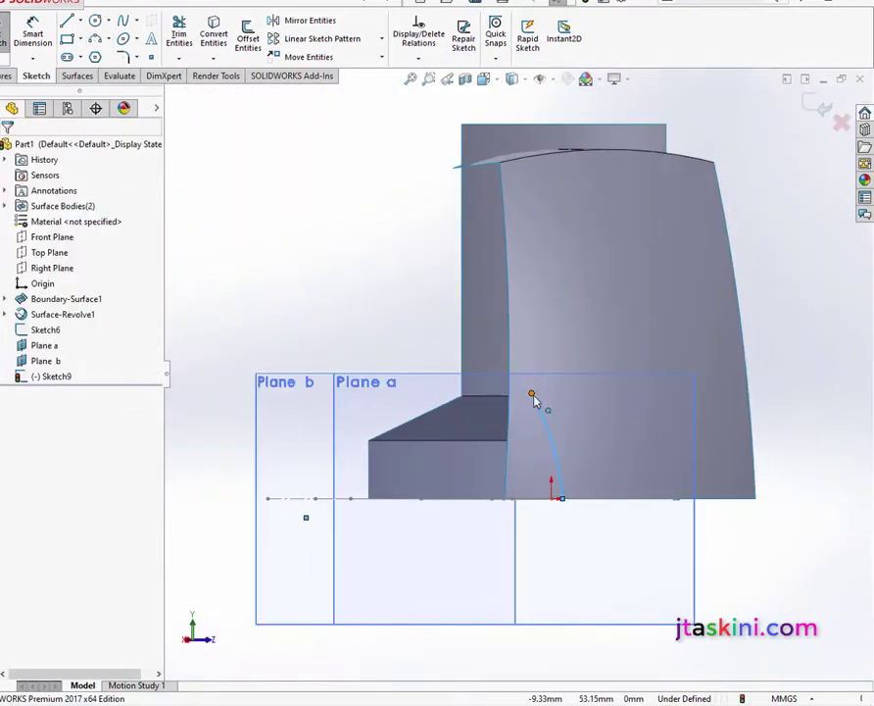
pyautogui.moveTo(533, 395); pyautogui.dragTo(583, 393)
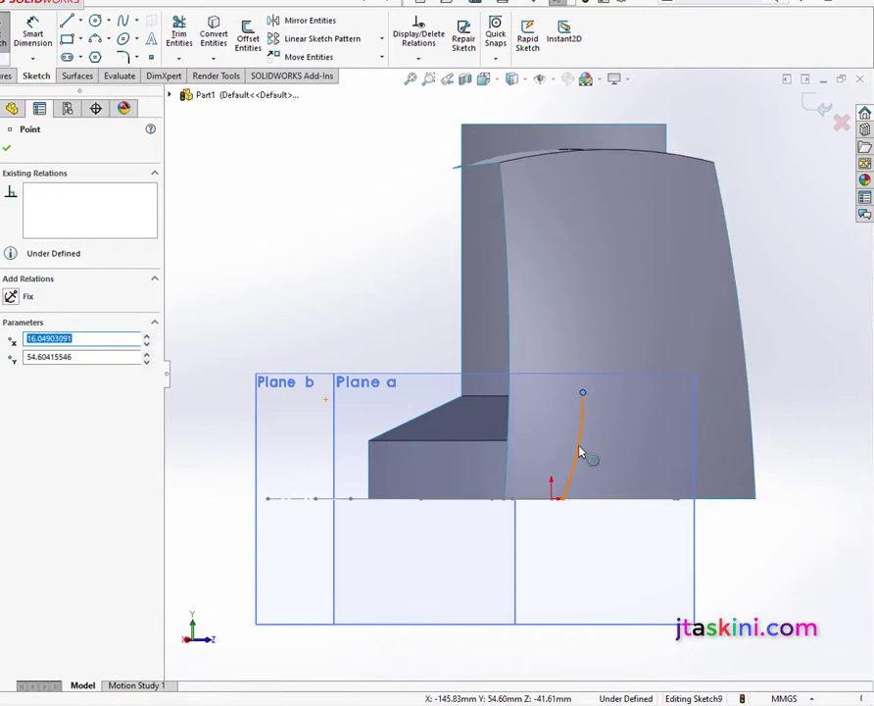
pyautogui.moveTo(563, 443)
pyautogui.mouseDown()
pyautogui.moveTo(587, 408)
pyautogui.moveTo(620, 259)
pyautogui.mouseUp()
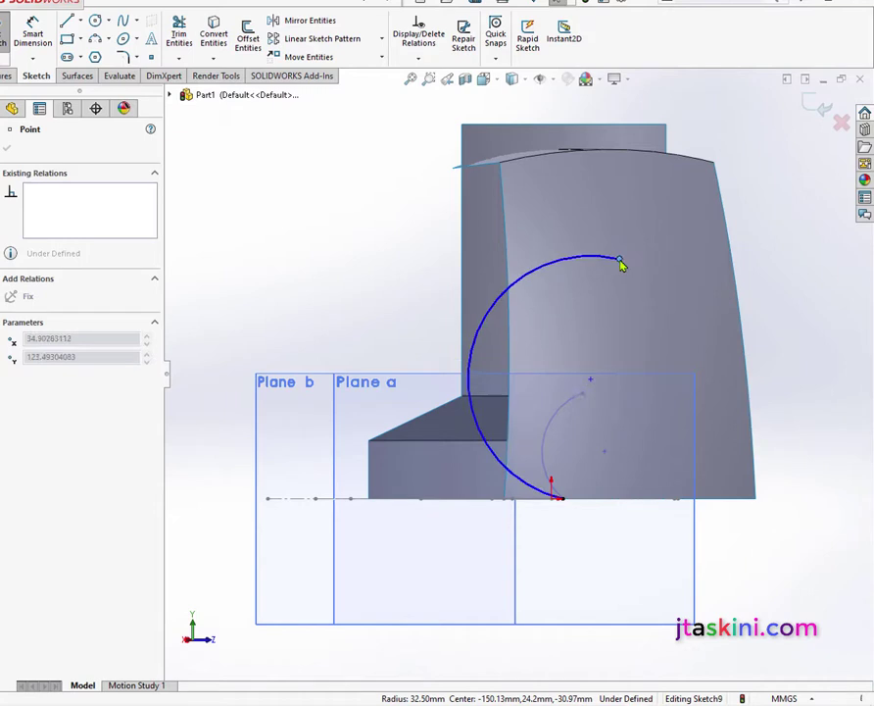
pyautogui.click(491, 370)
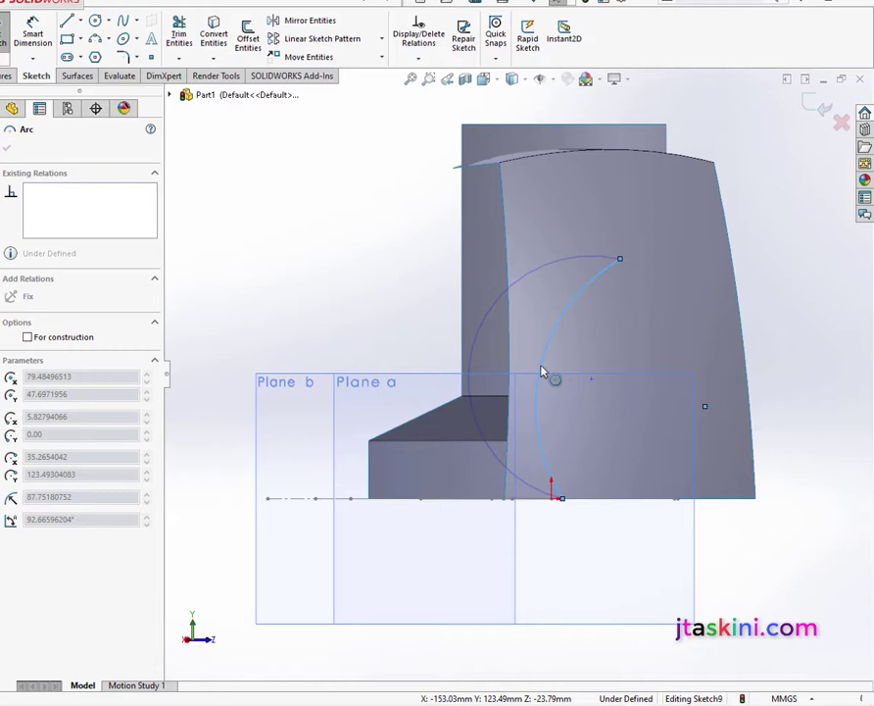
pyautogui.click(541, 371)
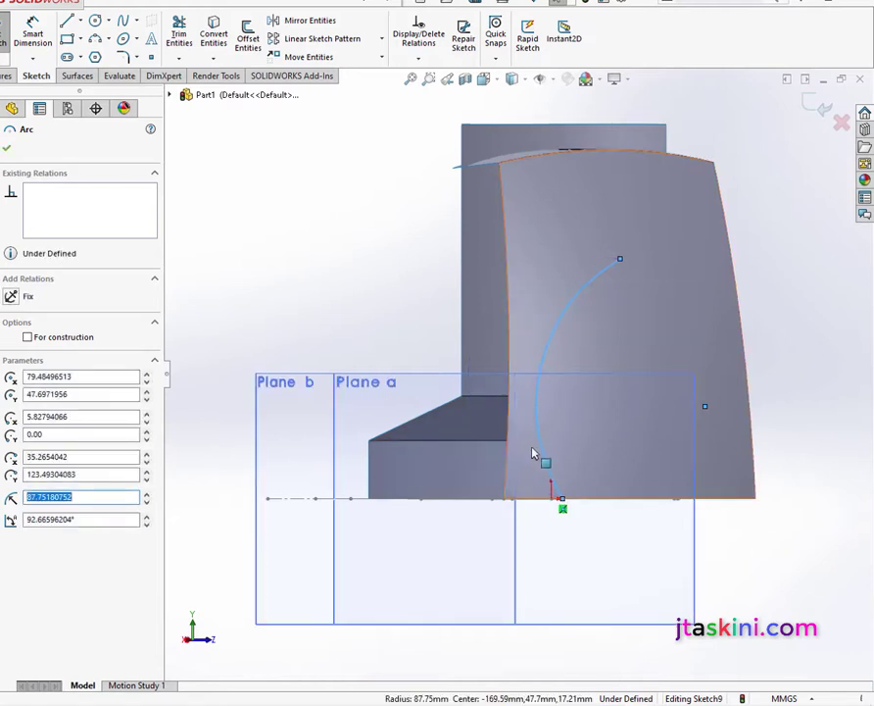
pyautogui.click(32, 40)
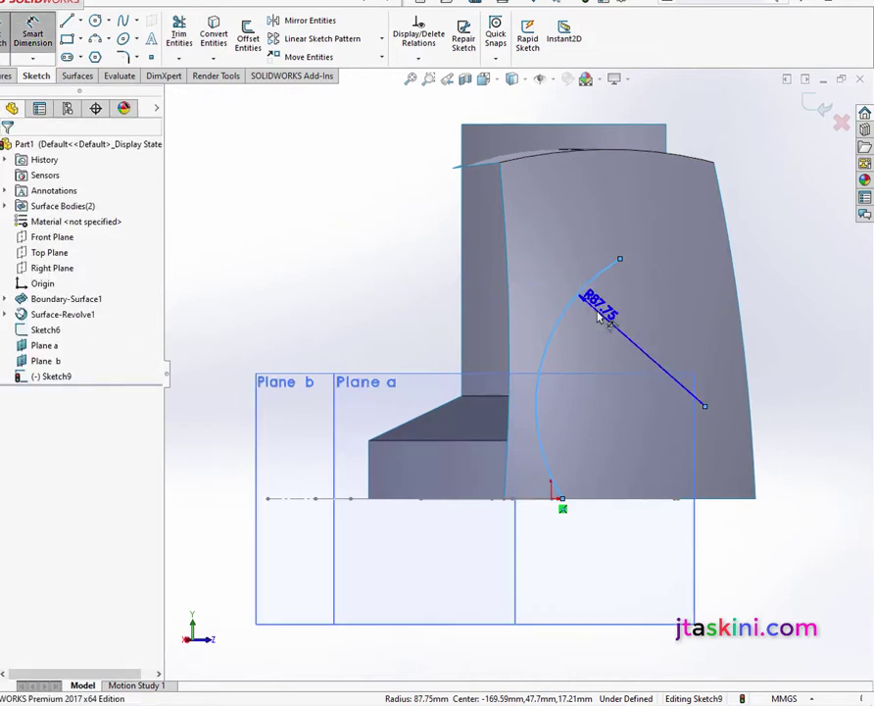
# Set the Sketch9 arc's radius to 900 mm and select its top endpoint
pyautogui.click(602, 316)
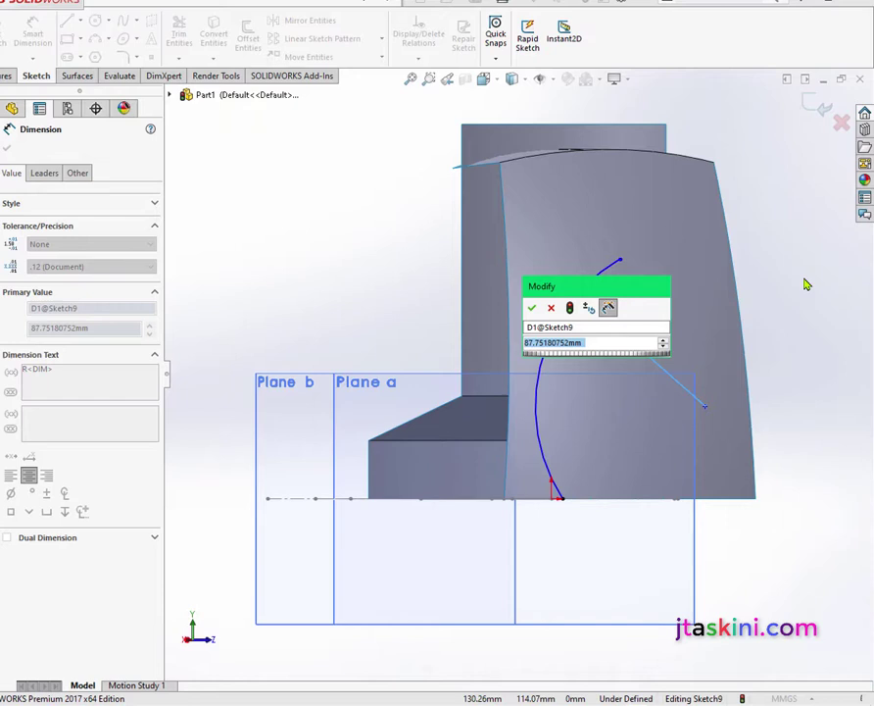
pyautogui.write('900')
pyautogui.press('Return')
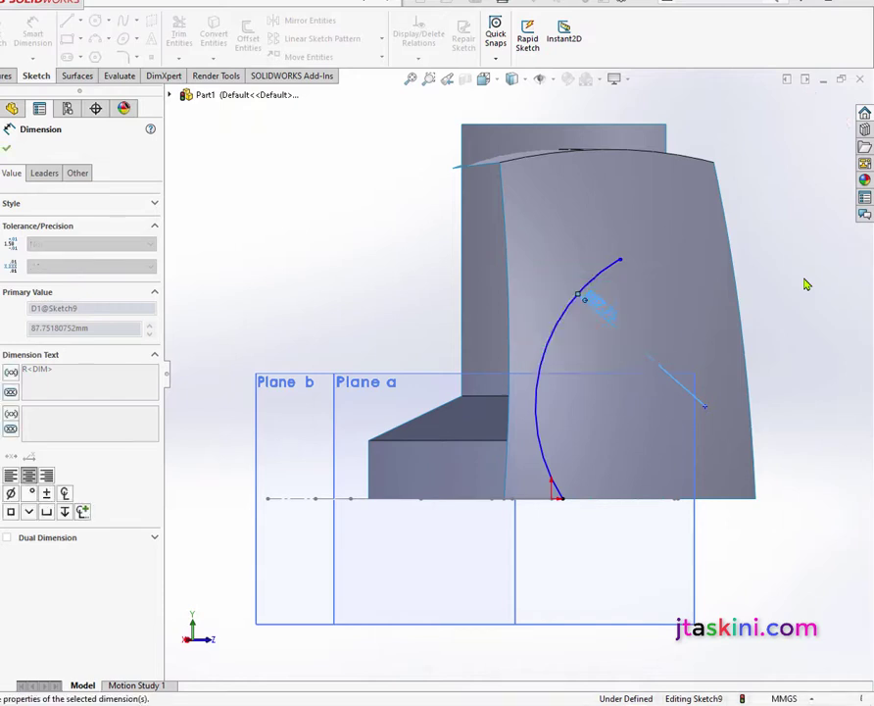
pyautogui.press('z')
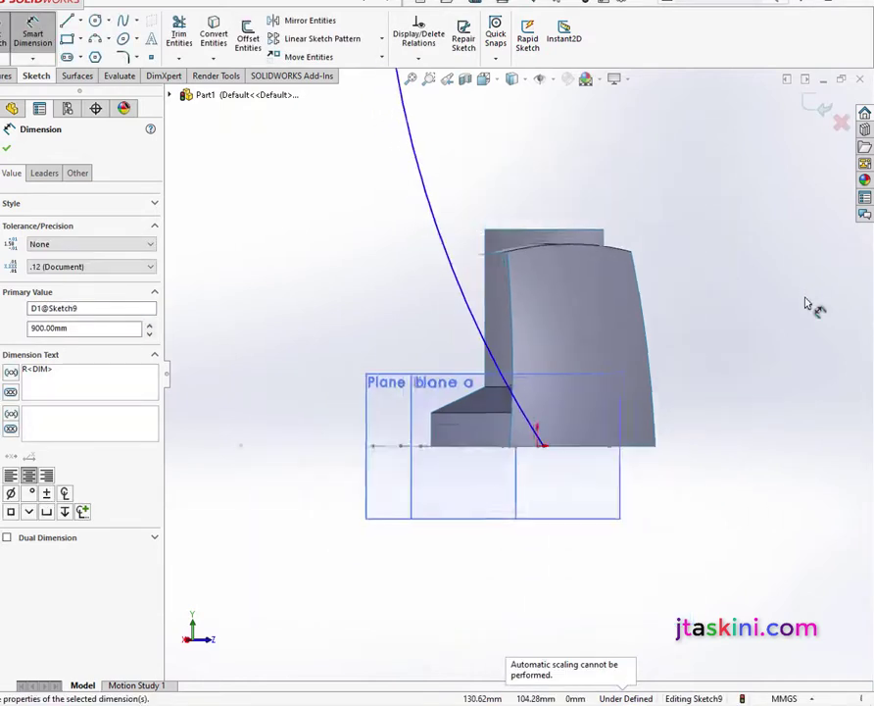
pyautogui.press('z')
pyautogui.press('z')
pyautogui.press('z')
pyautogui.press('z')
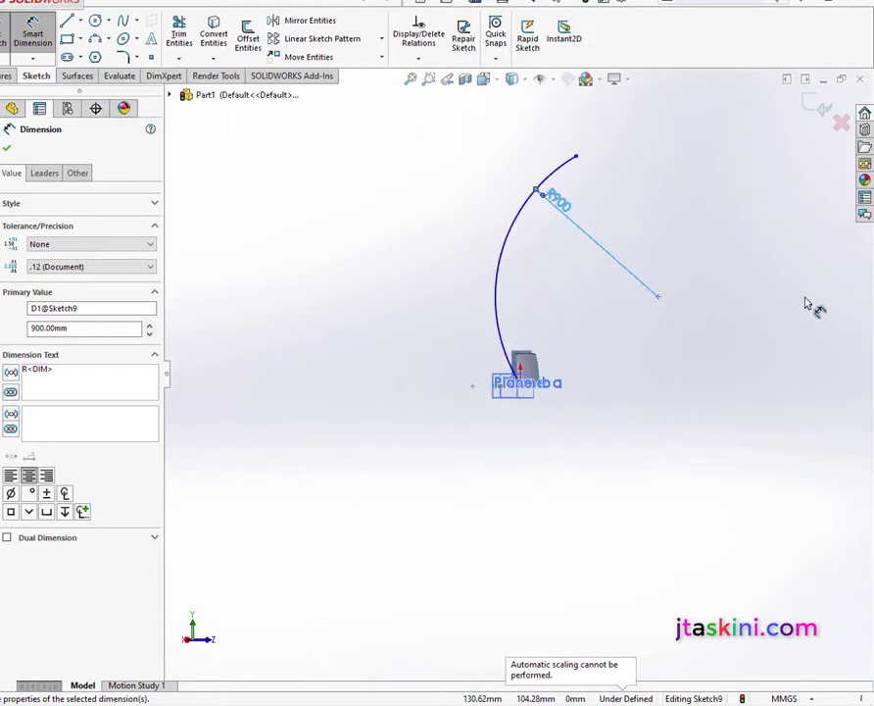
pyautogui.press('Escape')
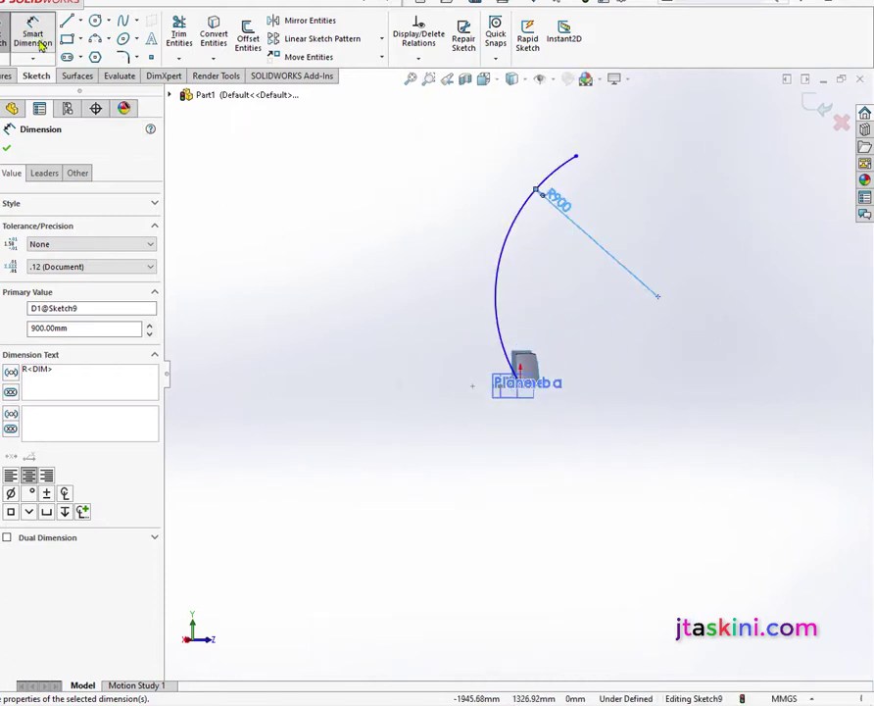
pyautogui.click(576, 157)
pyautogui.scroll(-3, 547, 386)
# Dimension the arc's height between its endpoints at 185 mm
pyautogui.scroll(-2, 540, 397)
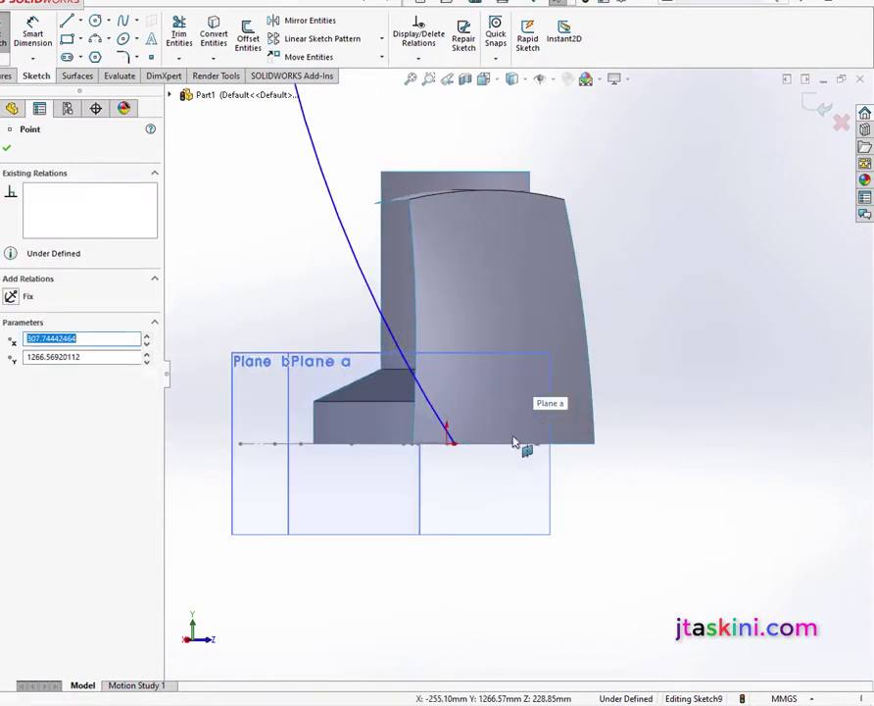
pyautogui.click(454, 446)
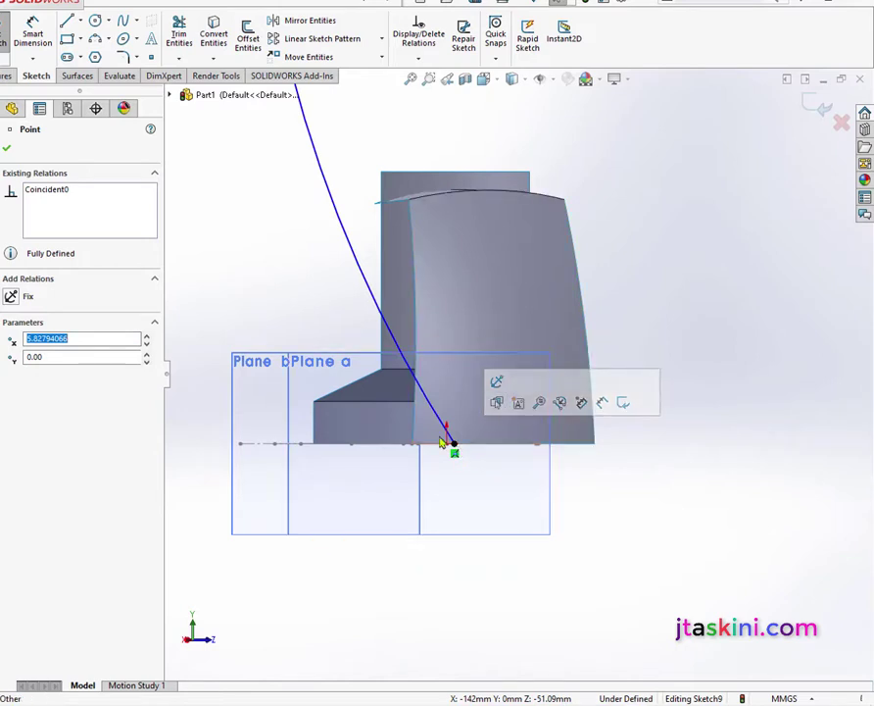
pyautogui.click(33, 35)
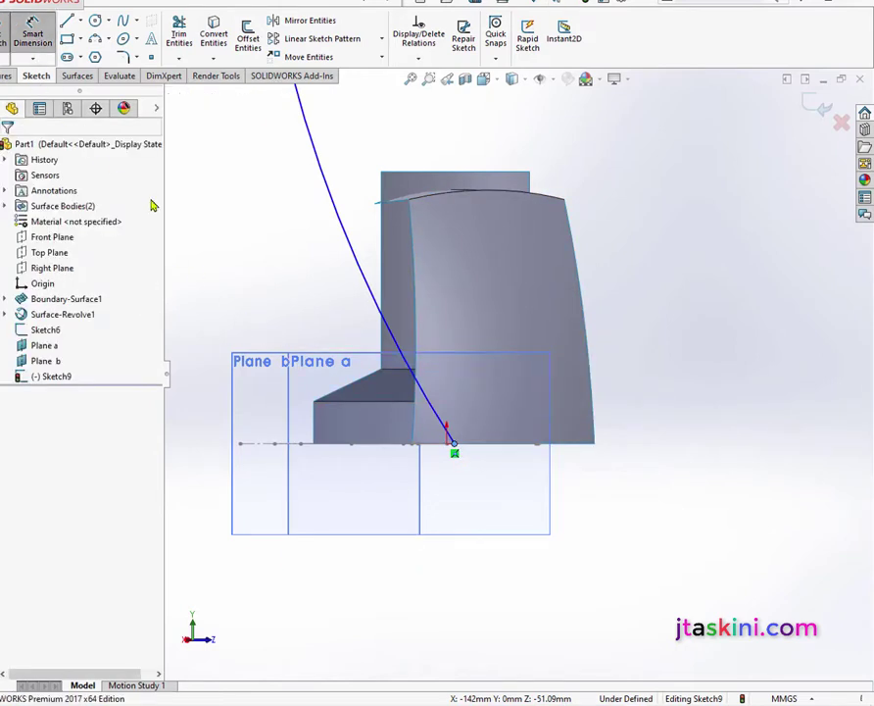
pyautogui.click(455, 446)
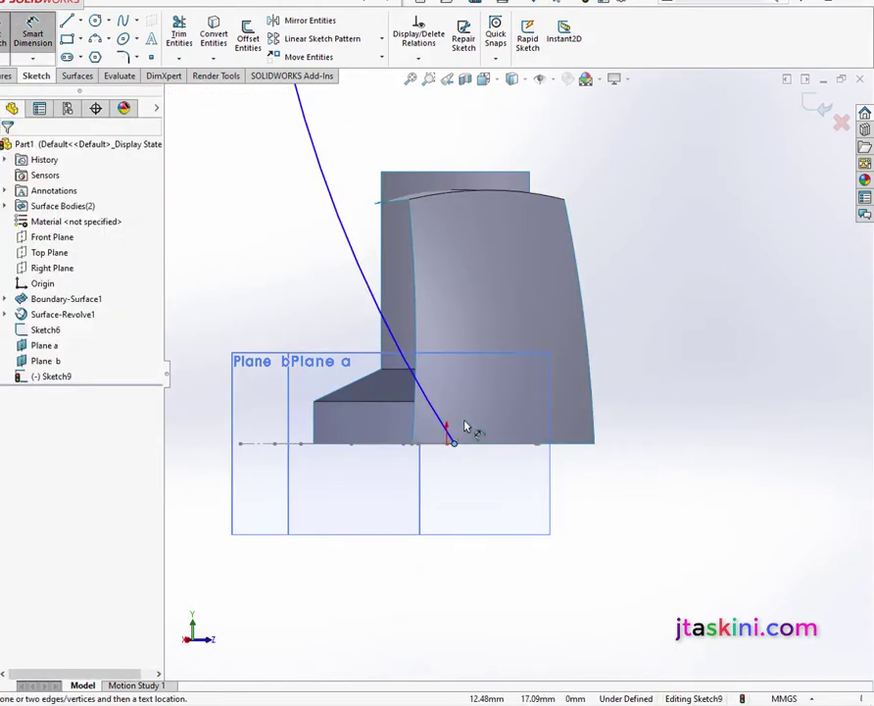
pyautogui.scroll(5, 466, 422)
pyautogui.scroll(3, 510, 383)
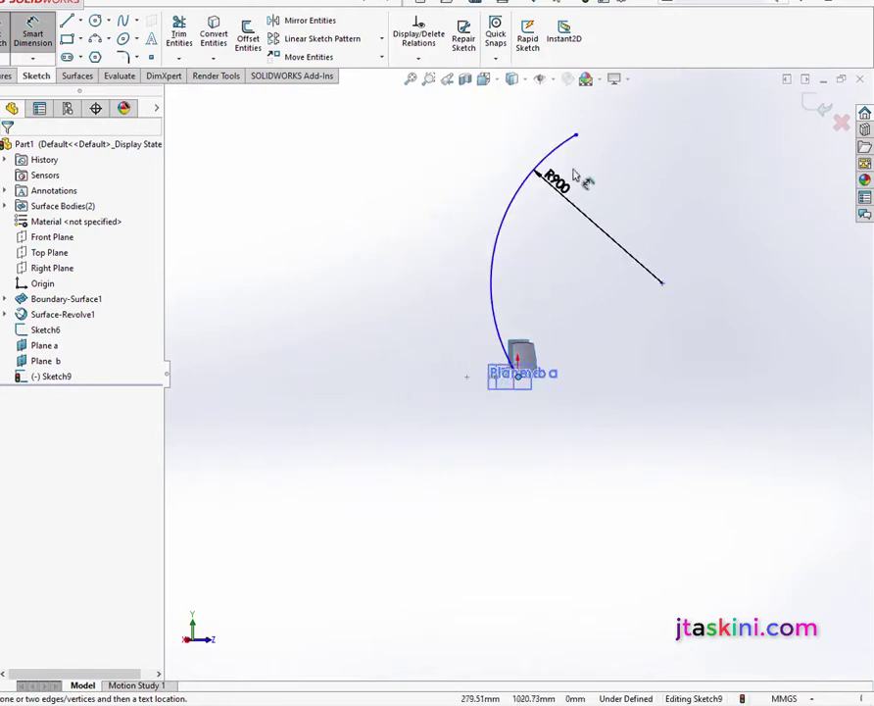
pyautogui.click(576, 137)
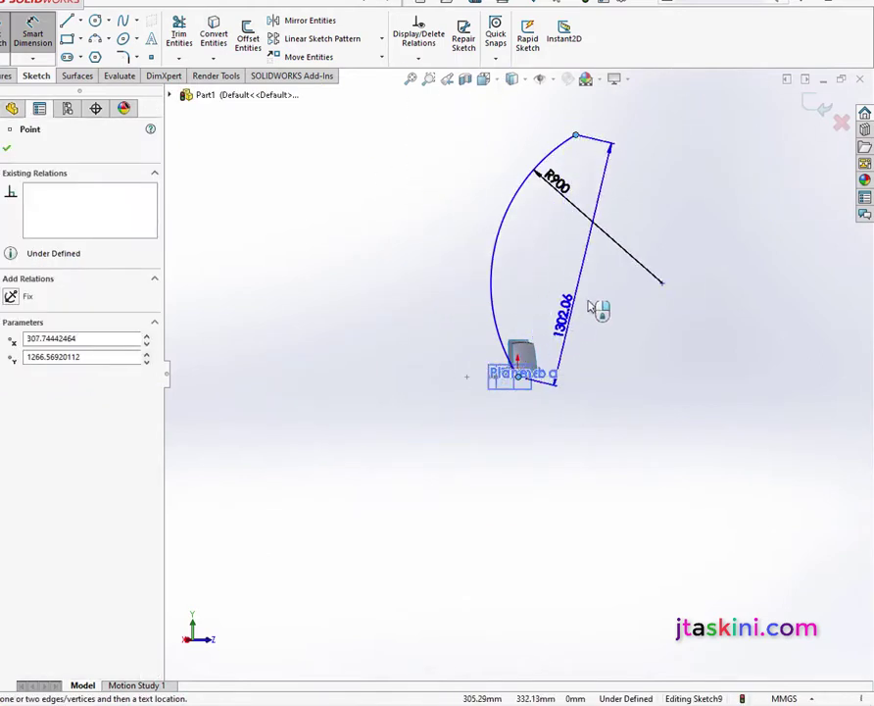
pyautogui.click(642, 292)
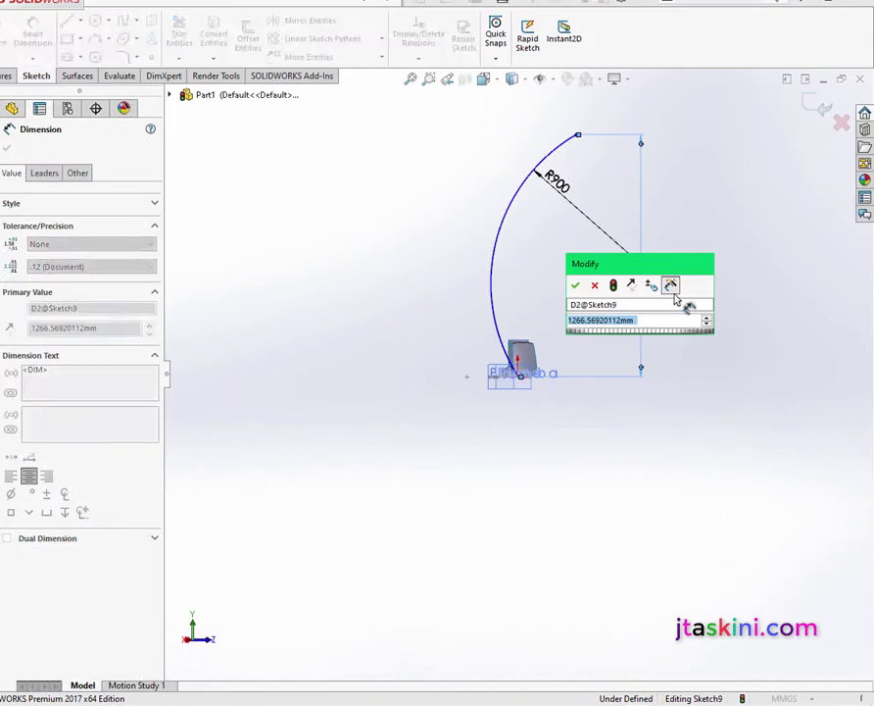
pyautogui.write('185')
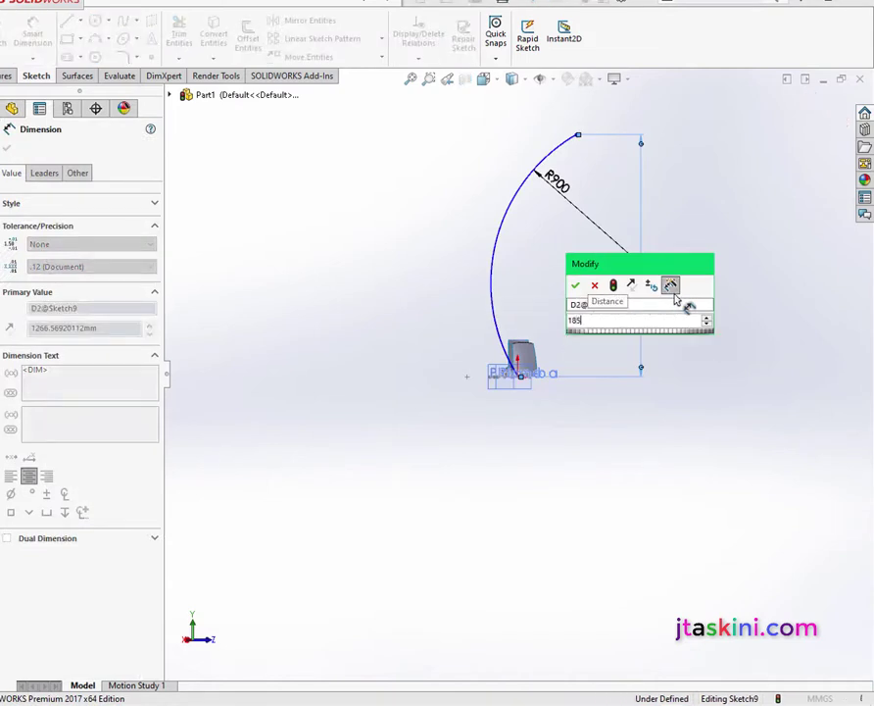
pyautogui.press('Return')
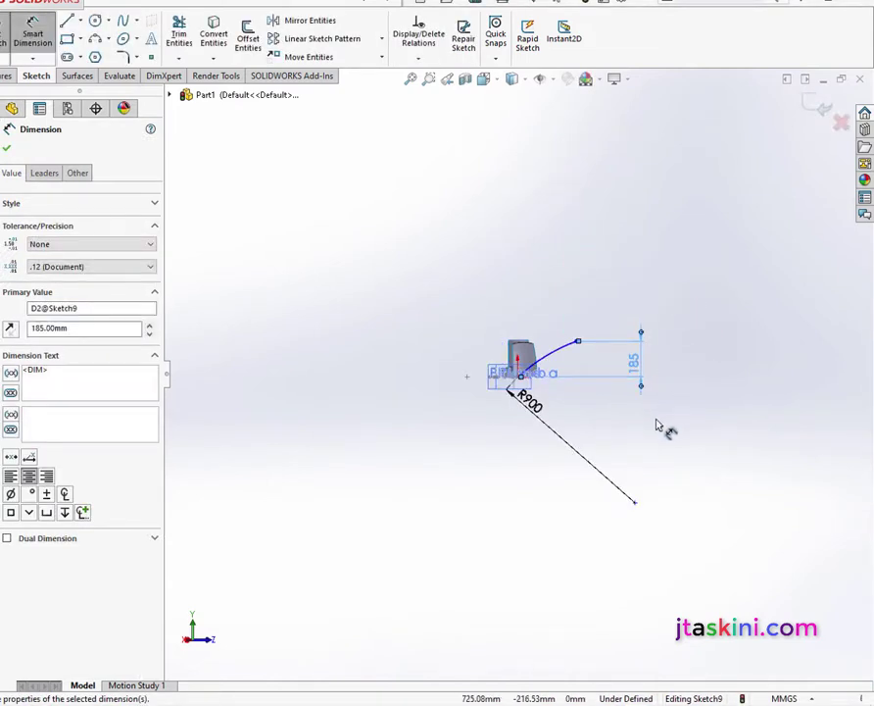
pyautogui.scroll(-2, 584, 390)
pyautogui.scroll(-1, 559, 372)
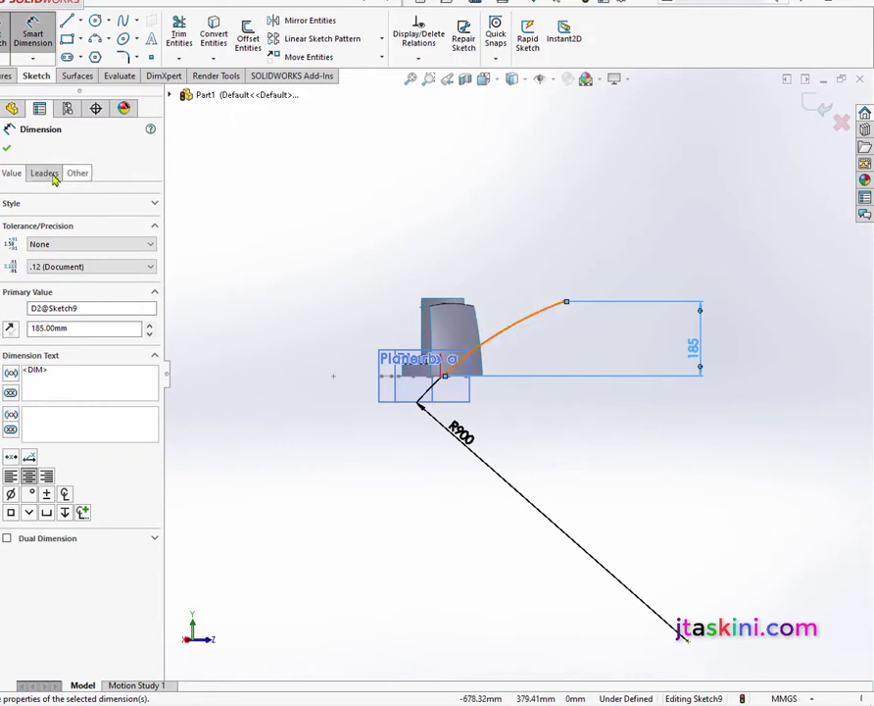
pyautogui.click(7, 147)
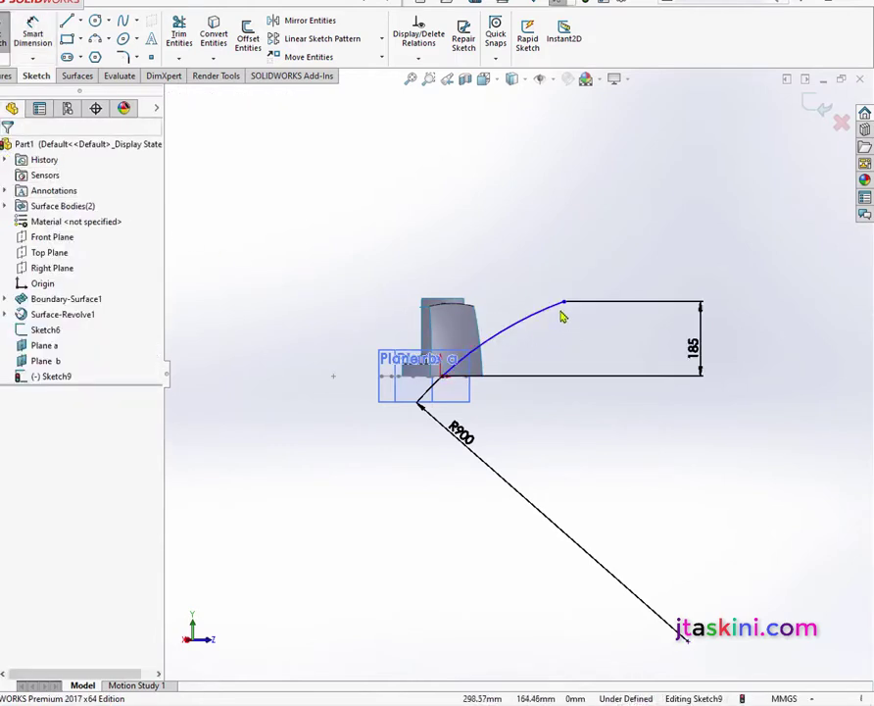
# Set the arc's top endpoint 60 mm from the box corner and exit Sketch9
pyautogui.moveTo(565, 303)
pyautogui.mouseDown()
pyautogui.moveTo(497, 266)
pyautogui.moveTo(451, 177)
pyautogui.moveTo(437, 178)
pyautogui.mouseUp()
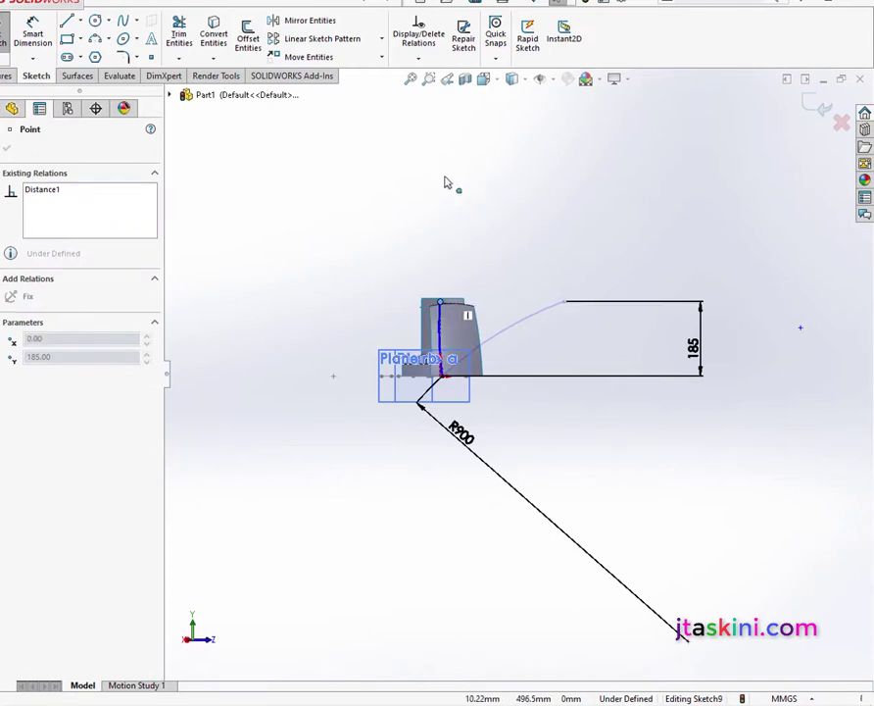
pyautogui.moveTo(438, 179); pyautogui.dragTo(448, 184)
pyautogui.click(8, 149)
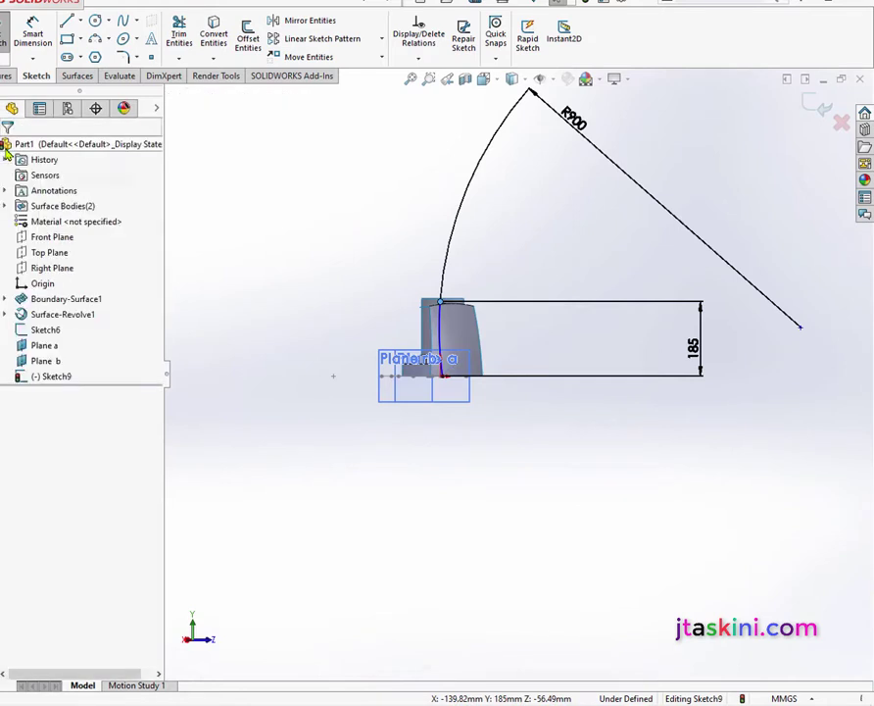
pyautogui.click(32, 34)
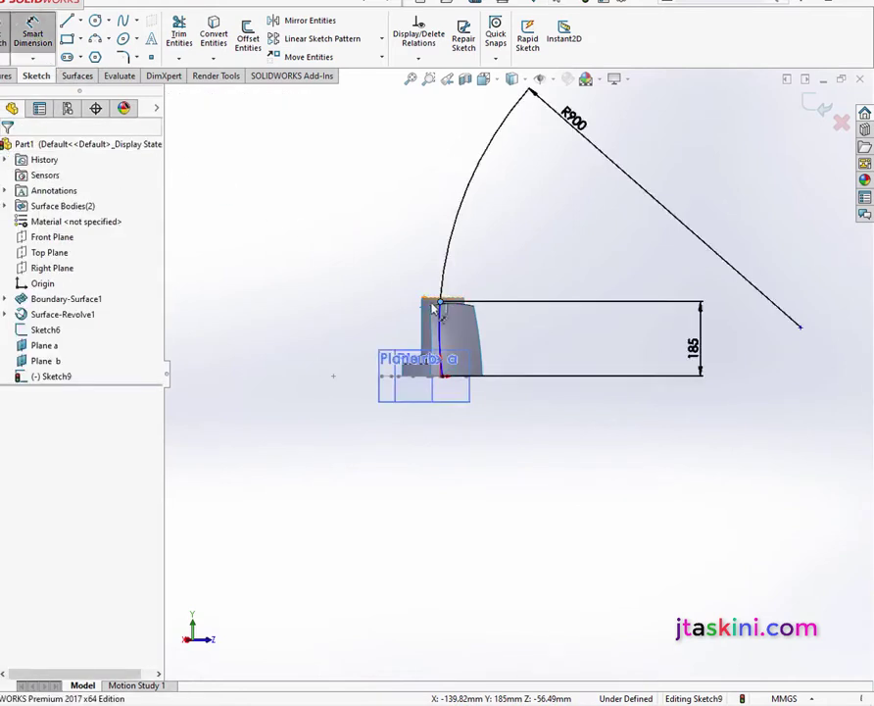
pyautogui.scroll(-3, 443, 329)
pyautogui.scroll(-3, 566, 345)
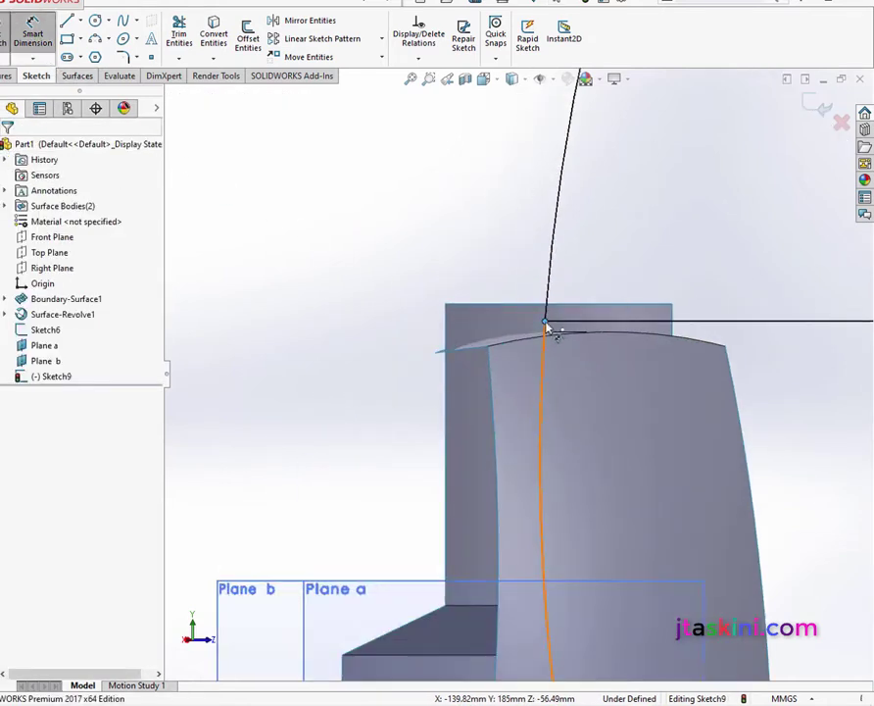
pyautogui.click(549, 331)
pyautogui.click(675, 307)
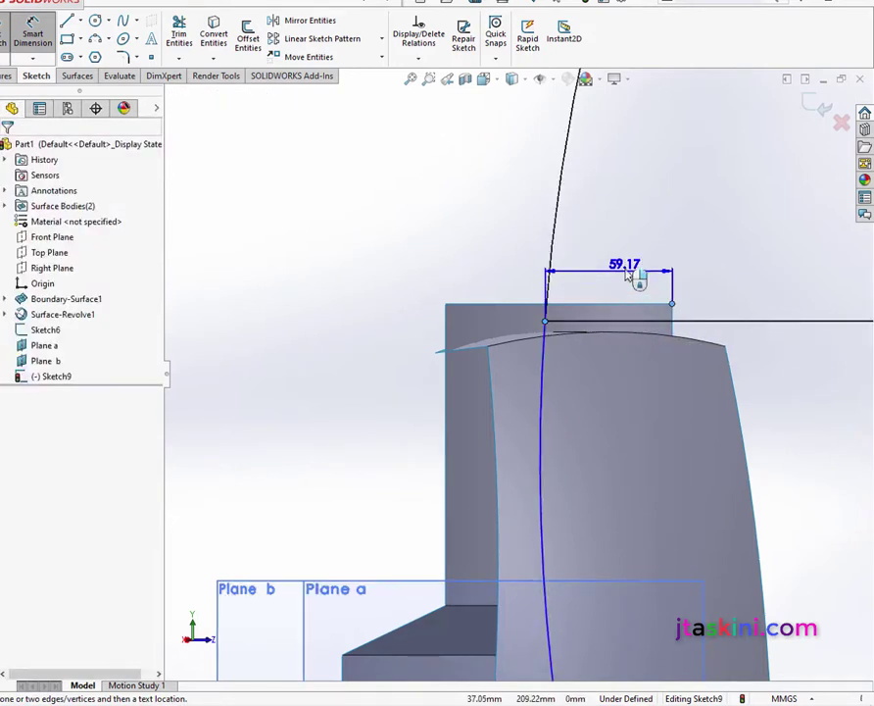
pyautogui.click(637, 278)
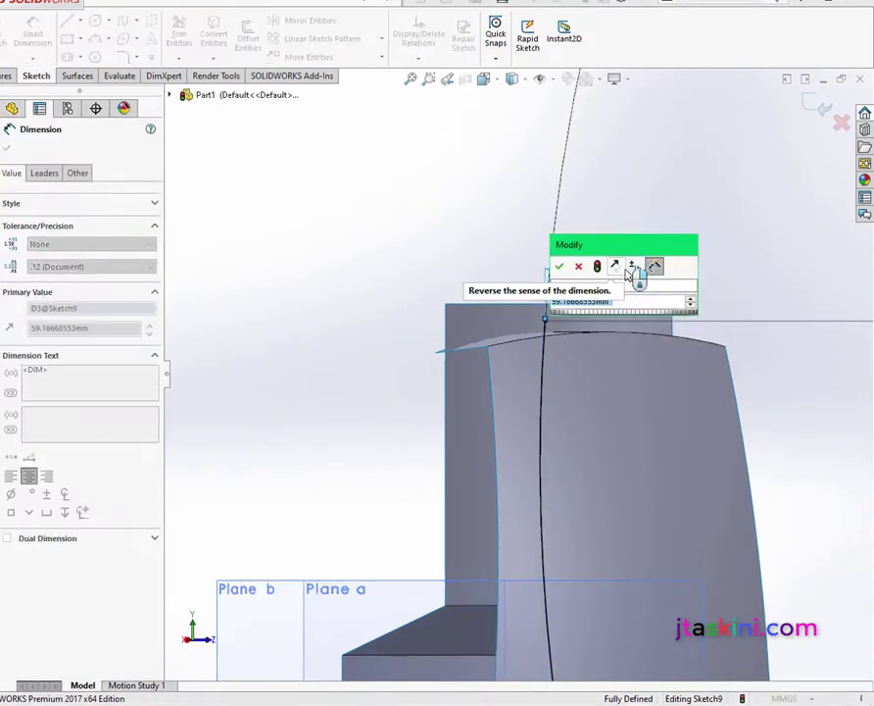
pyautogui.write('60')
pyautogui.press('Return')
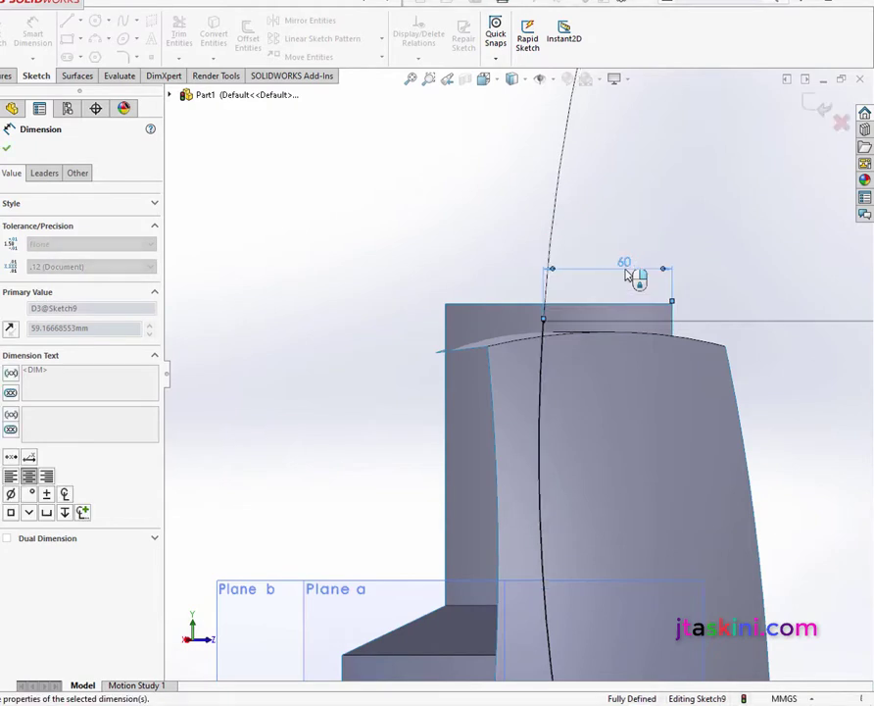
pyautogui.click(7, 150)
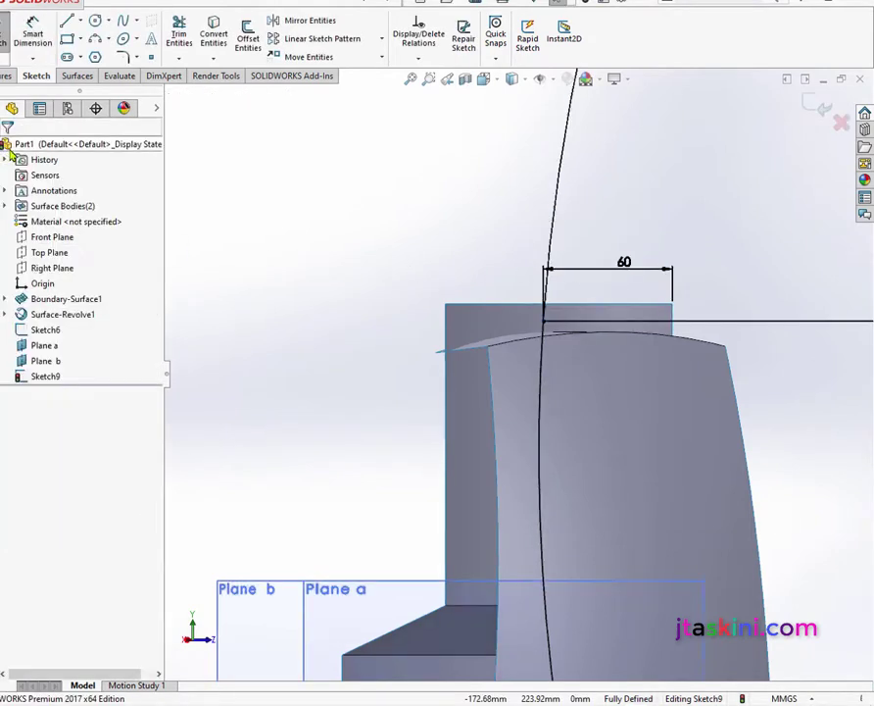
pyautogui.click(810, 109)
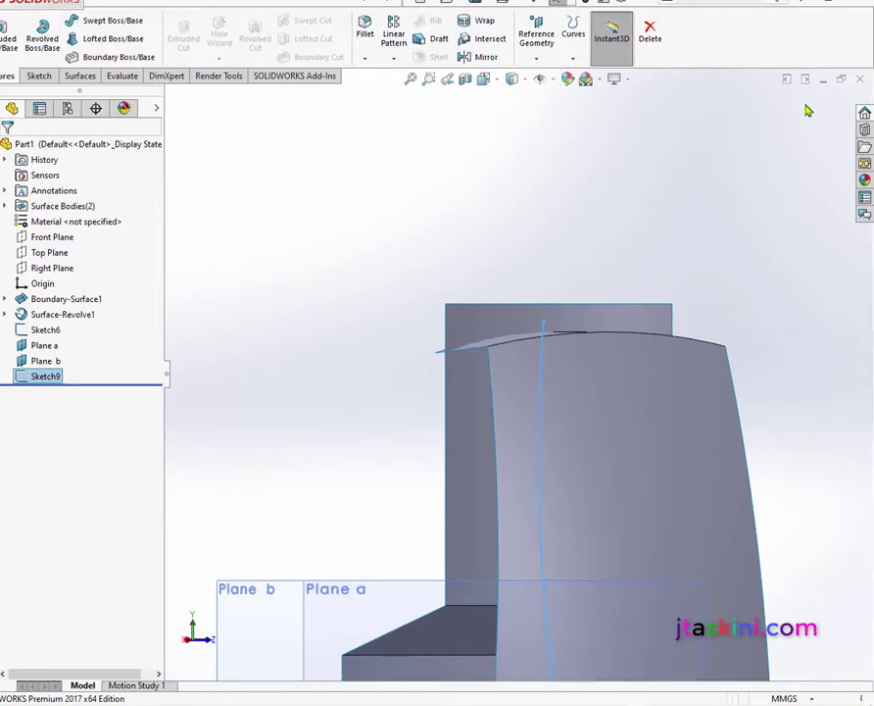
# Start a new sketch on Plane b and view it from the Right
pyautogui.click(490, 80)
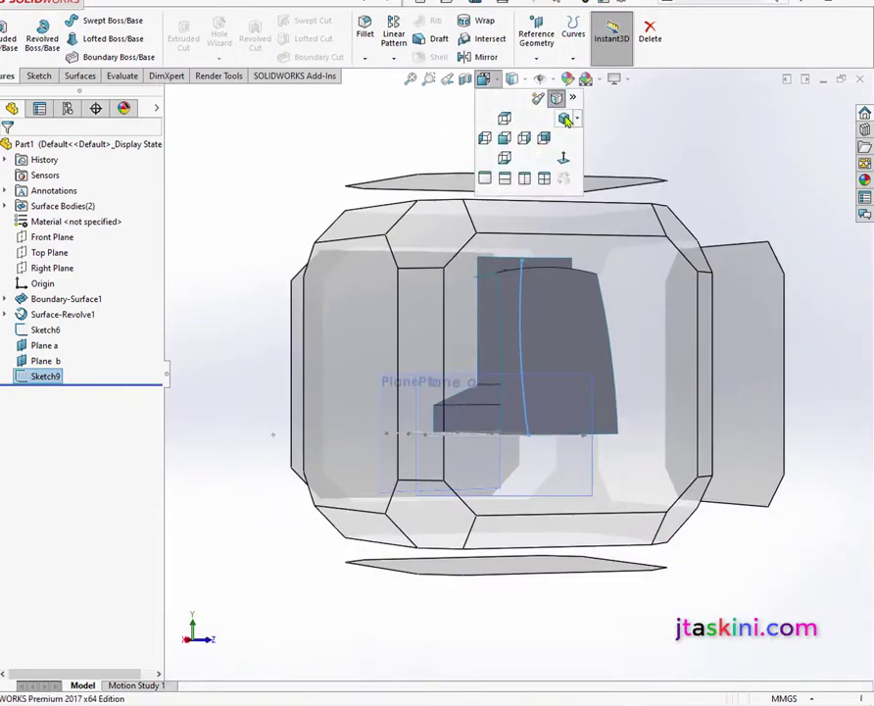
pyautogui.click(566, 118)
pyautogui.click(208, 300)
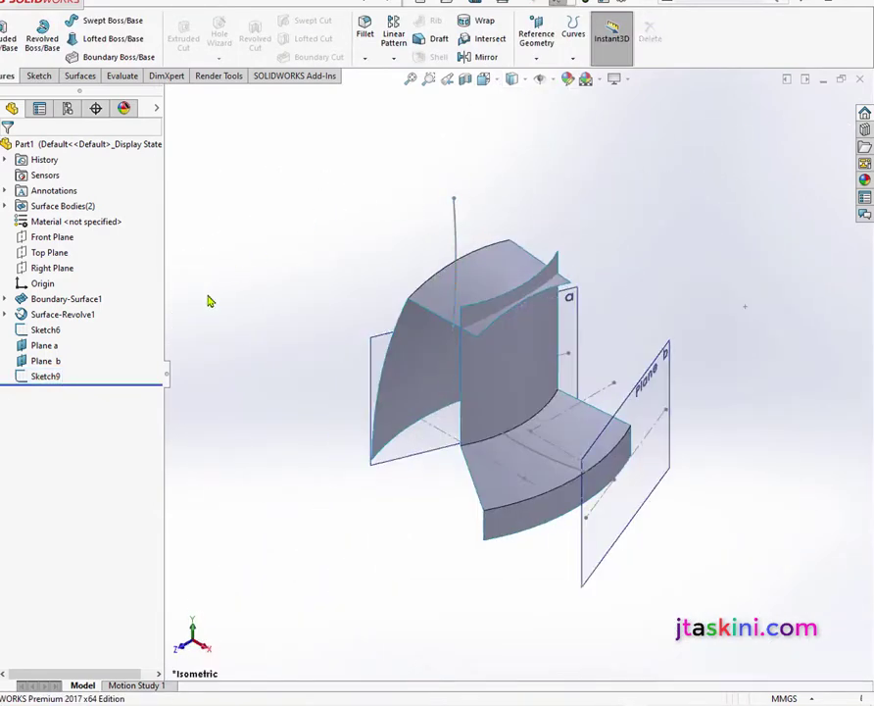
pyautogui.rightClick(56, 362)
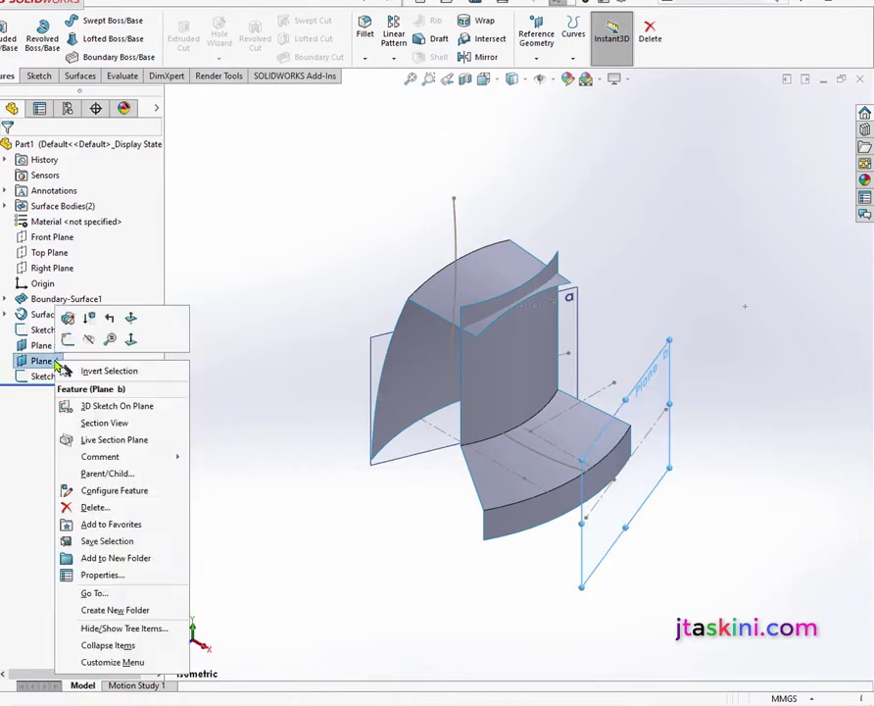
pyautogui.click(71, 343)
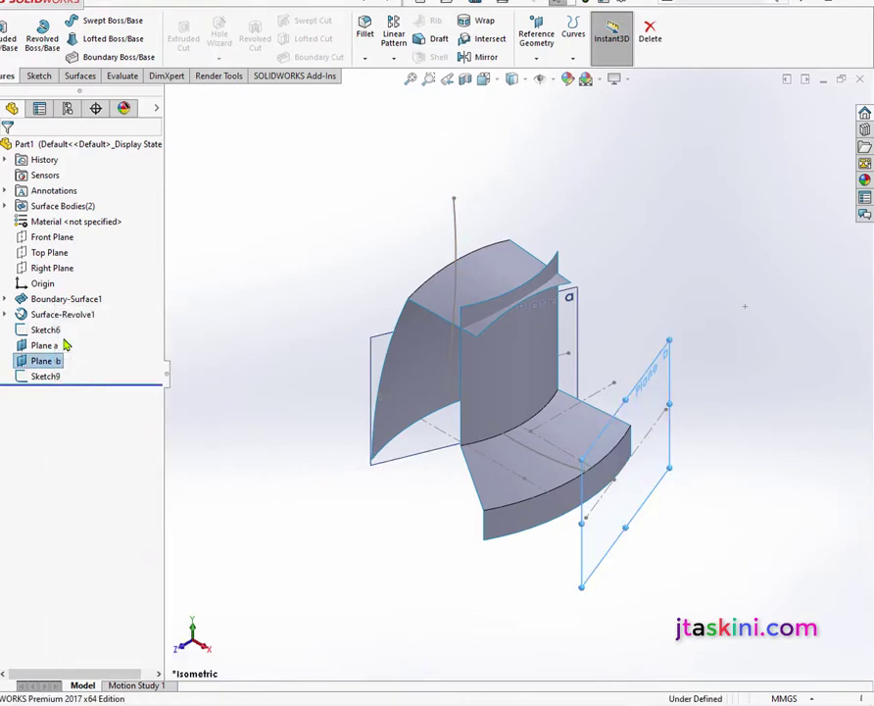
pyautogui.click(498, 82)
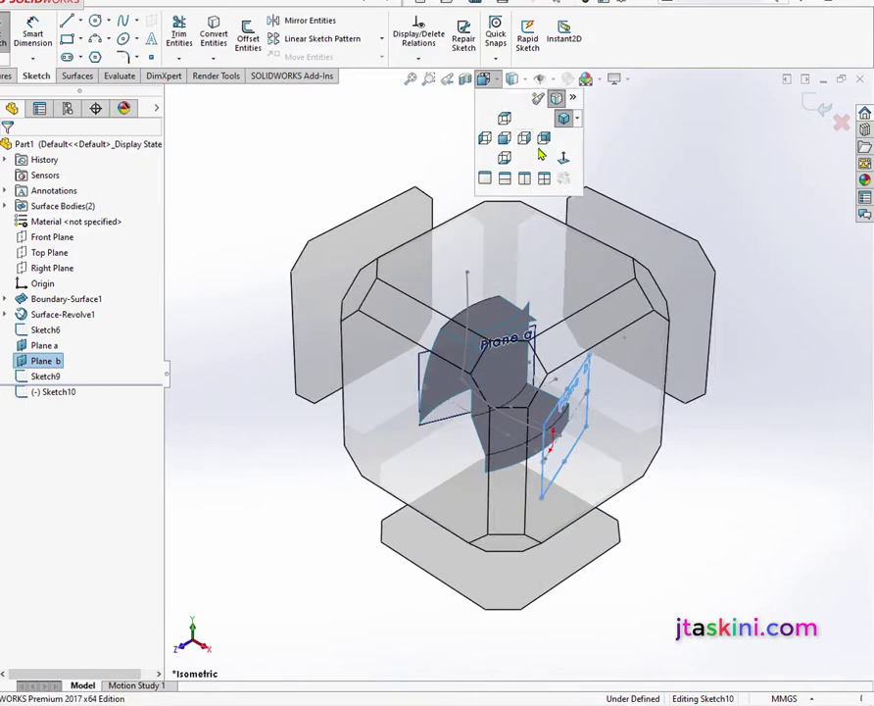
pyautogui.click(525, 139)
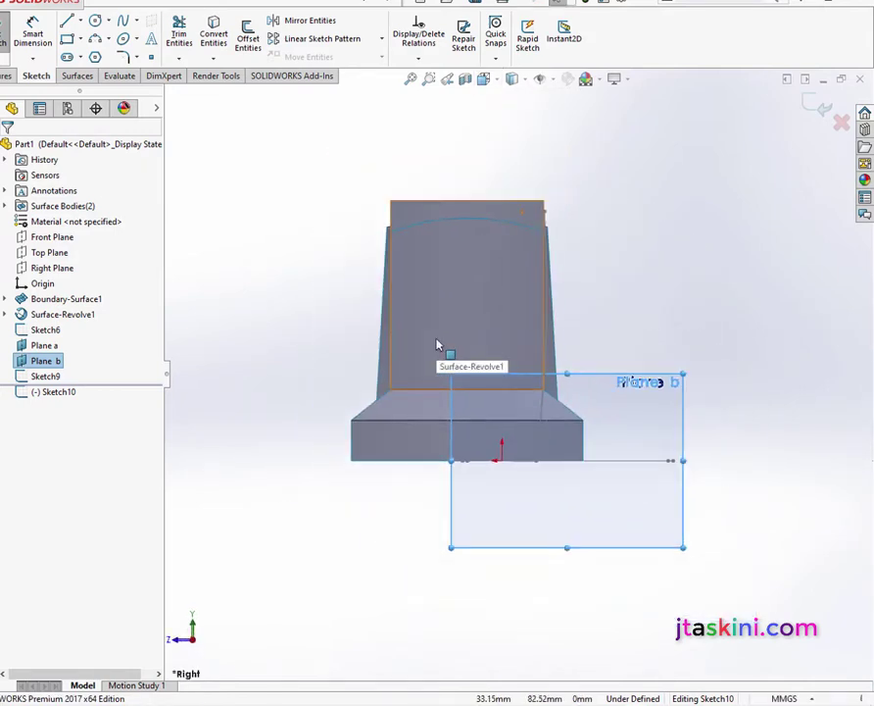
# Draw a tall, nearly straight three-point arc rising from the model's lower edge
pyautogui.click(98, 41)
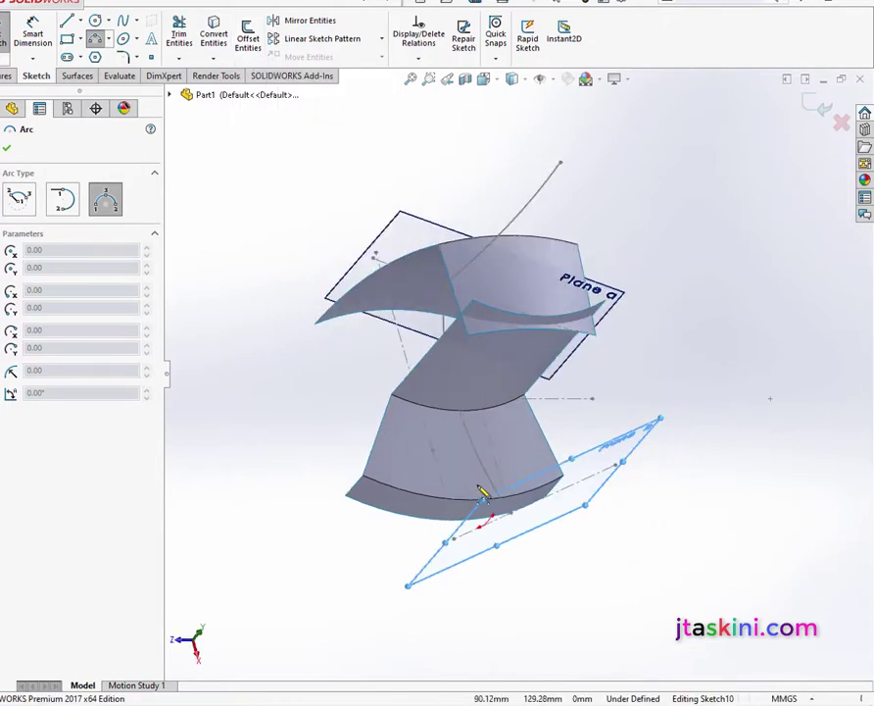
pyautogui.scroll(-5, 507, 528)
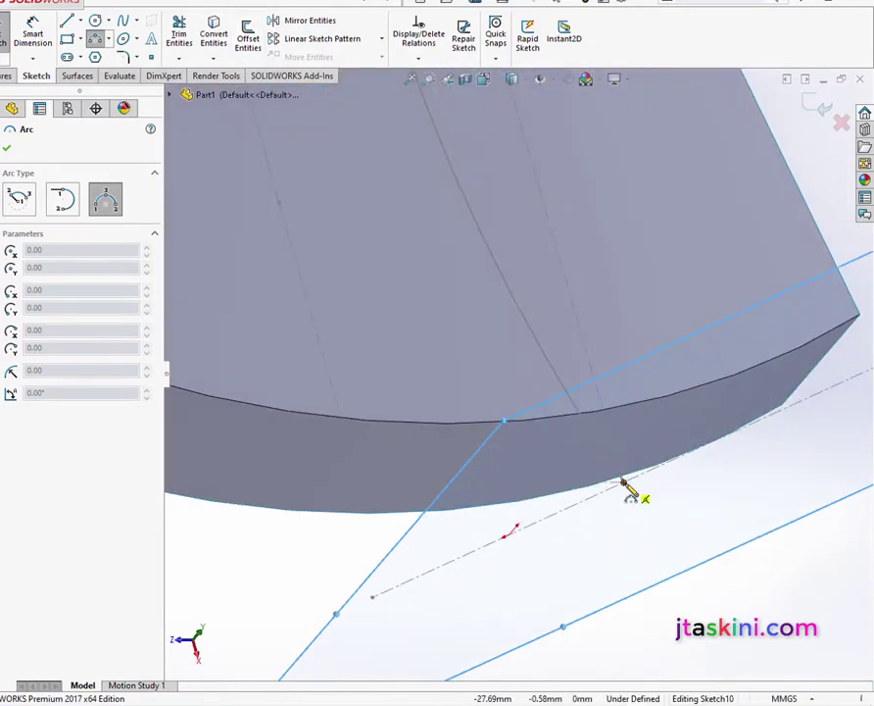
pyautogui.click(624, 482)
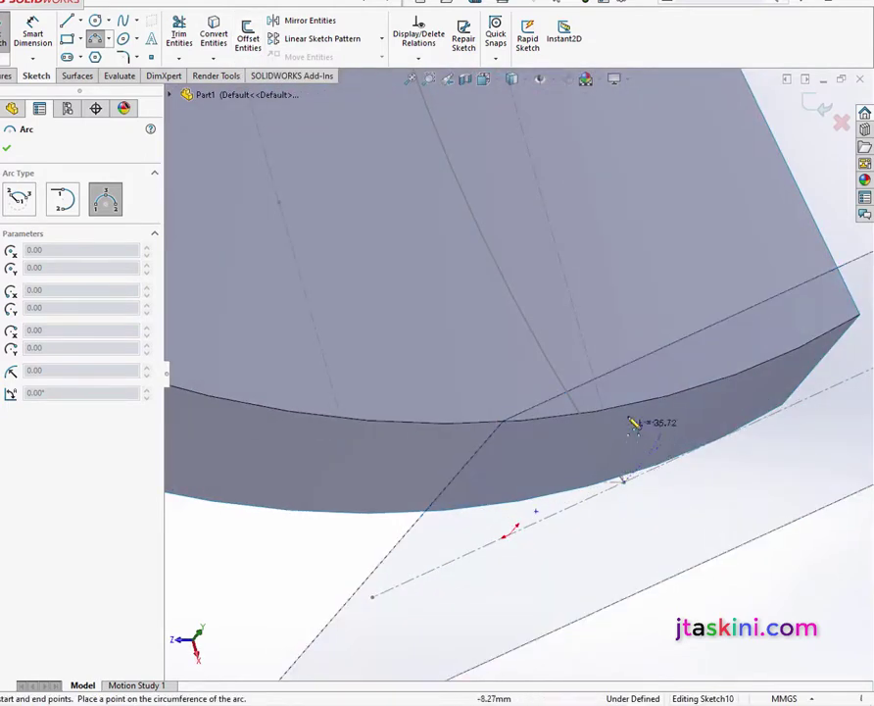
pyautogui.click(621, 196)
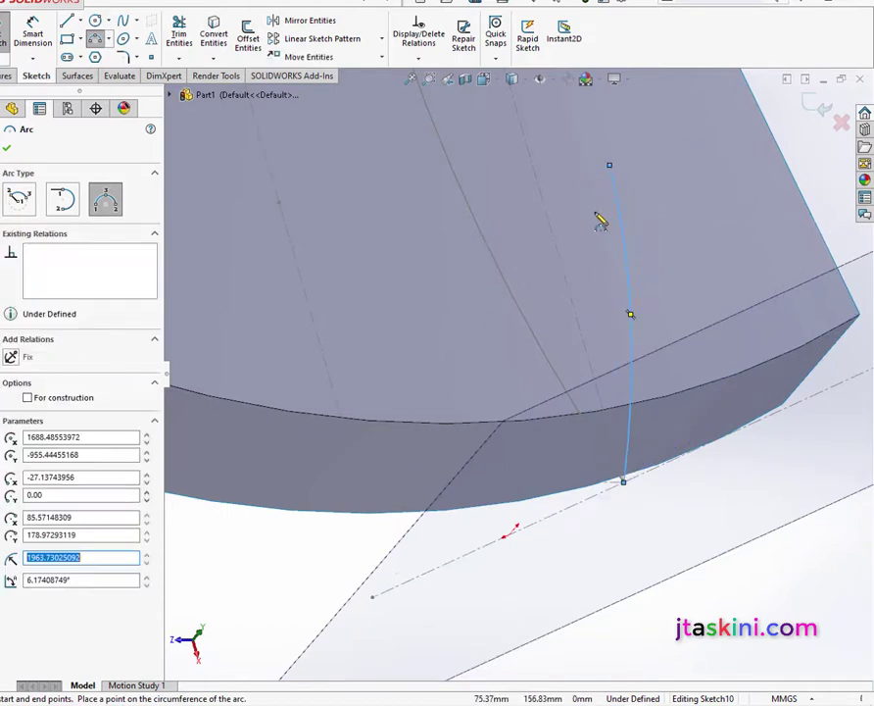
pyautogui.rightClick(601, 220)
pyautogui.click(633, 224)
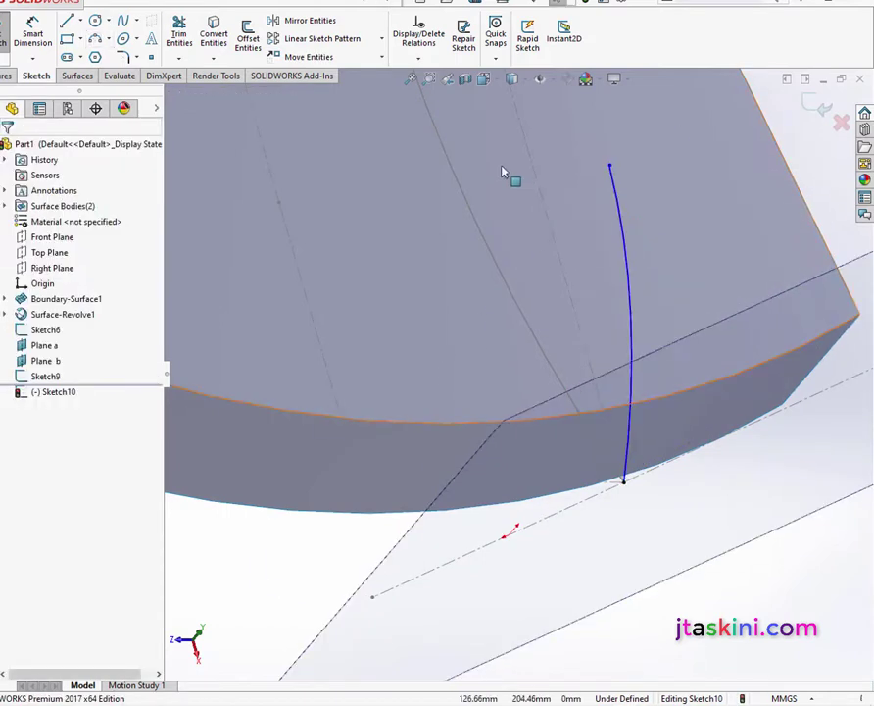
pyautogui.click(500, 87)
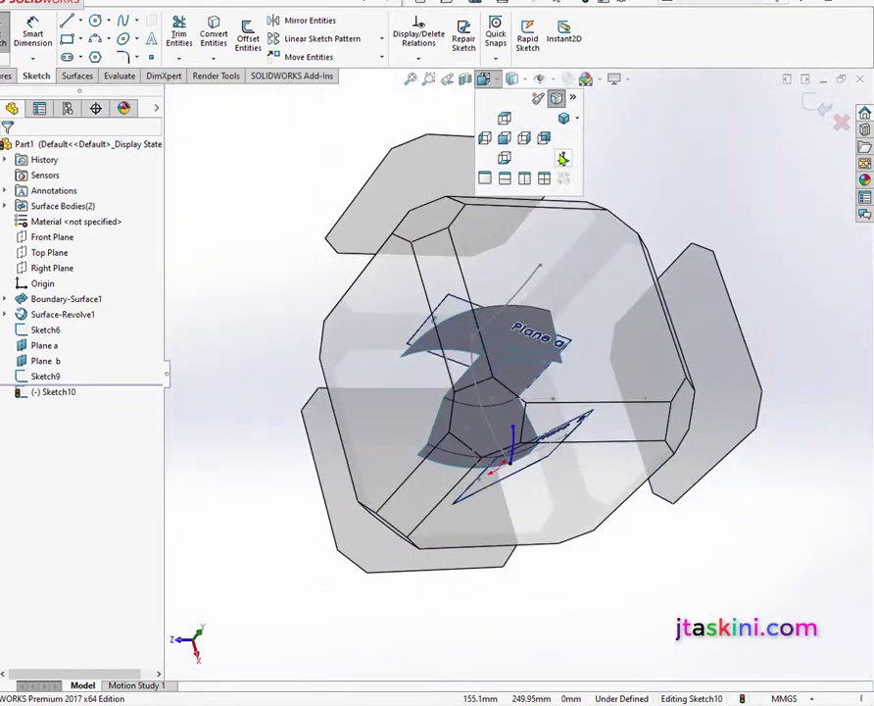
# Drag the arc's top end onto the part's top edge and dimension its radius at 350 mm
pyautogui.click(562, 161)
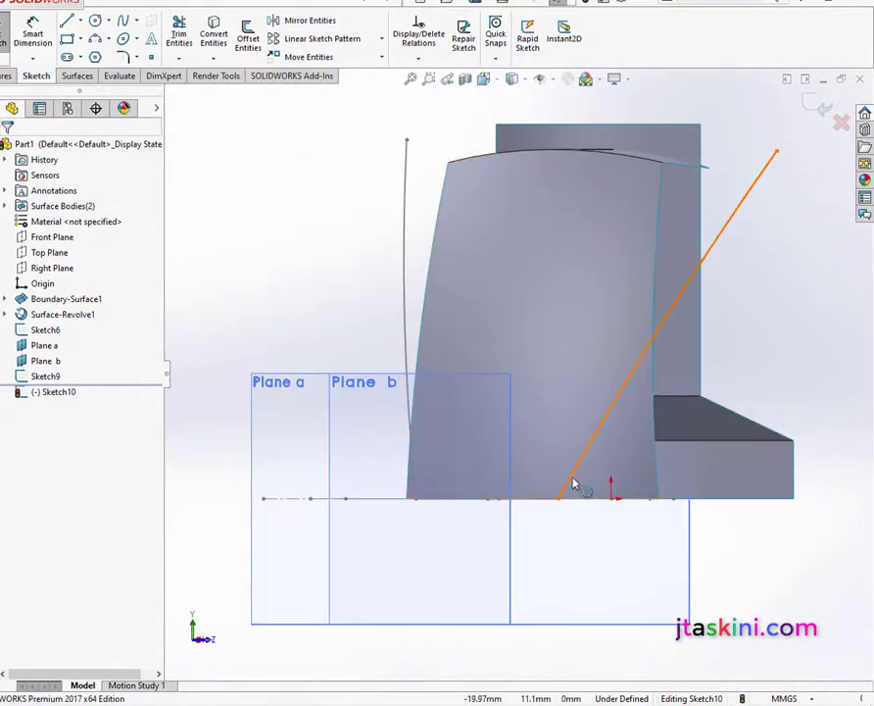
pyautogui.press('f')
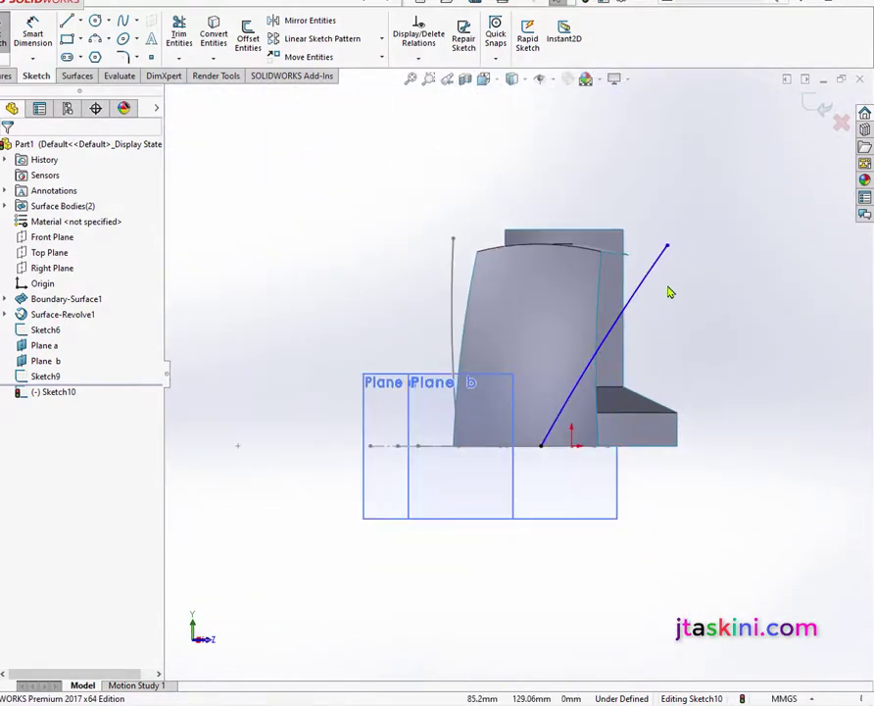
pyautogui.moveTo(668, 247); pyautogui.dragTo(581, 242)
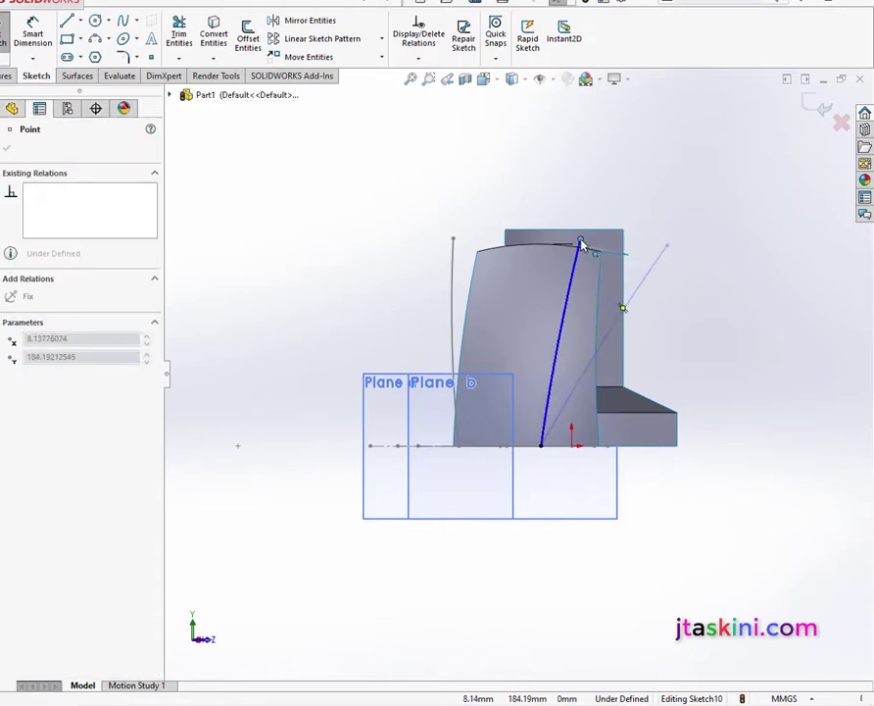
pyautogui.moveTo(581, 243); pyautogui.dragTo(571, 240)
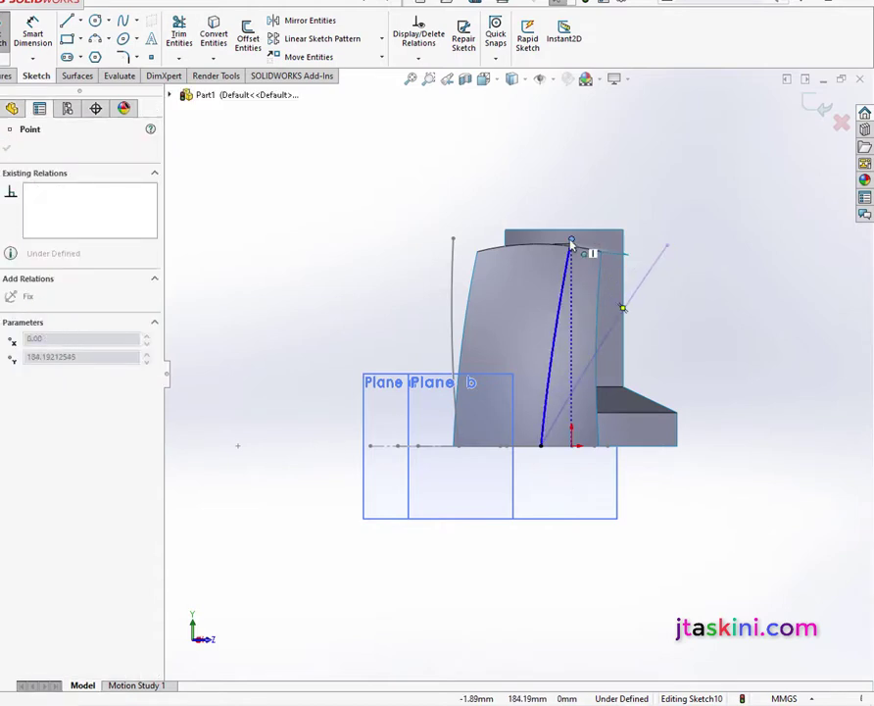
pyautogui.click(30, 37)
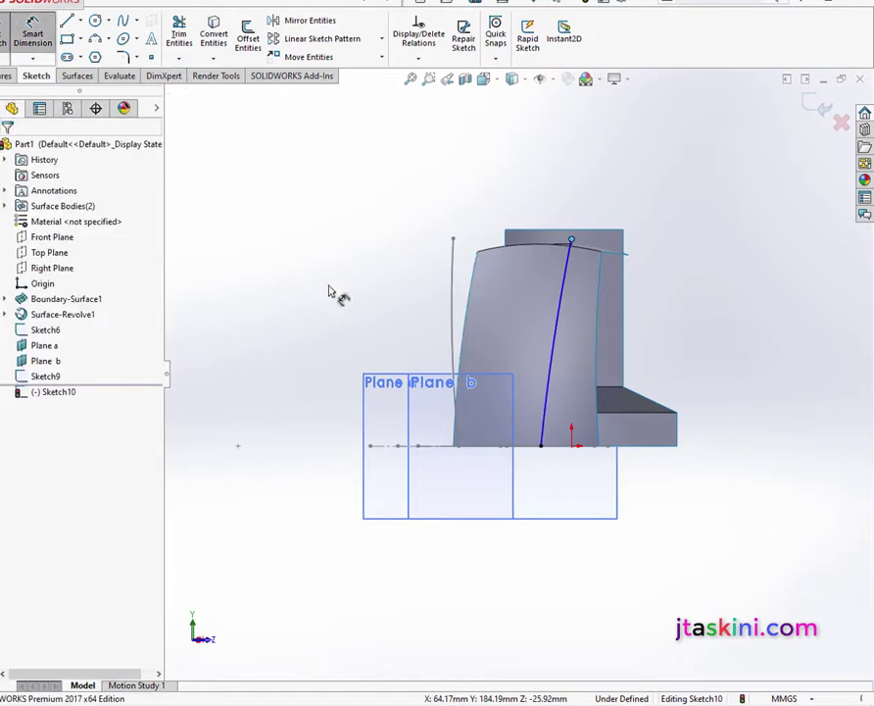
pyautogui.click(564, 377)
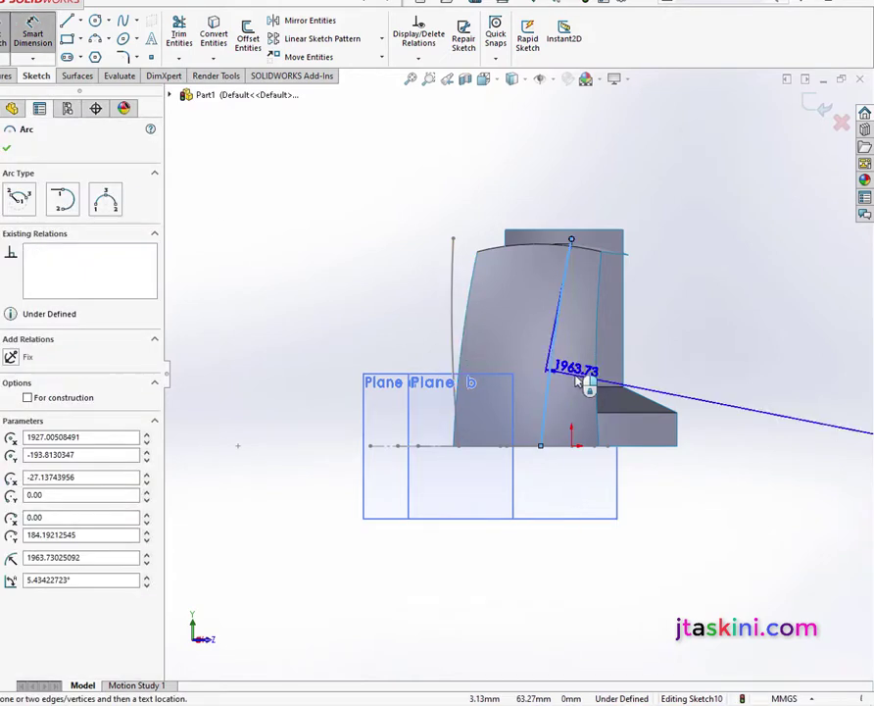
pyautogui.click(654, 376)
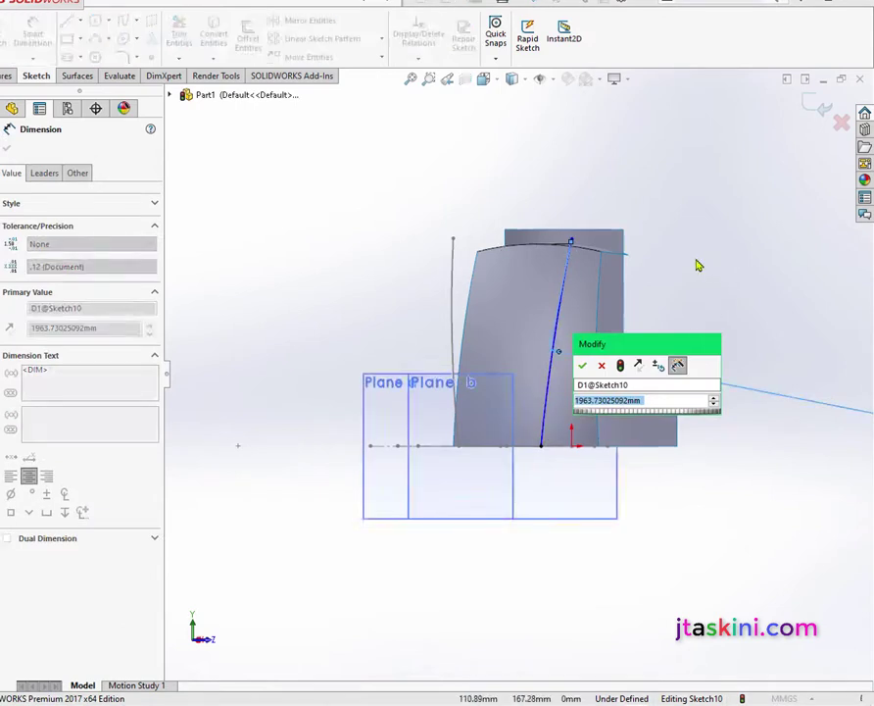
pyautogui.write('350')
pyautogui.press('Return')
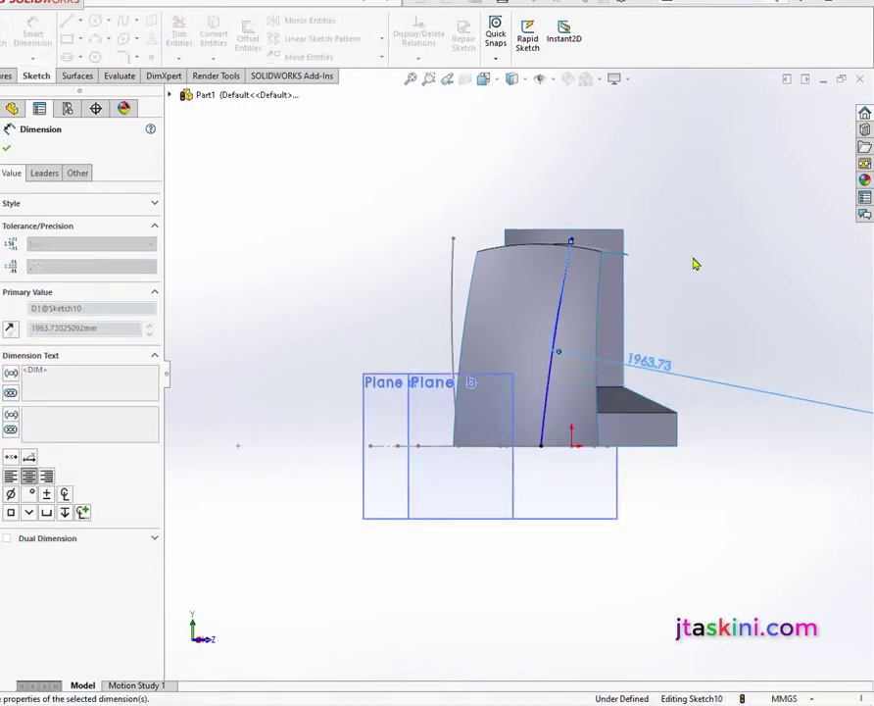
# Set the arc's top endpoint 50 mm horizontally offset and exit Sketch10
pyautogui.click(572, 242)
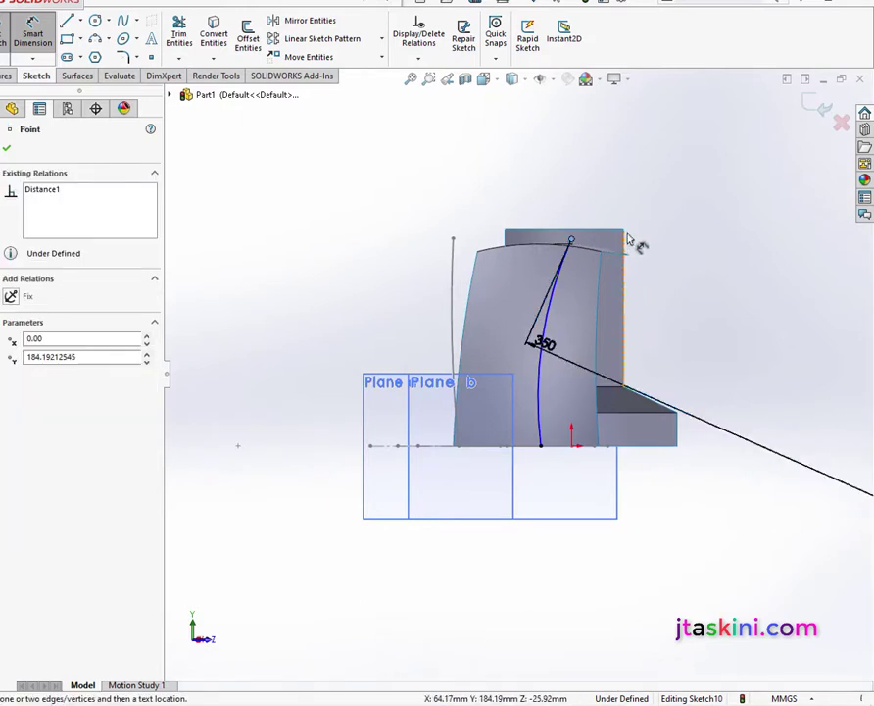
pyautogui.click(623, 232)
pyautogui.click(620, 214)
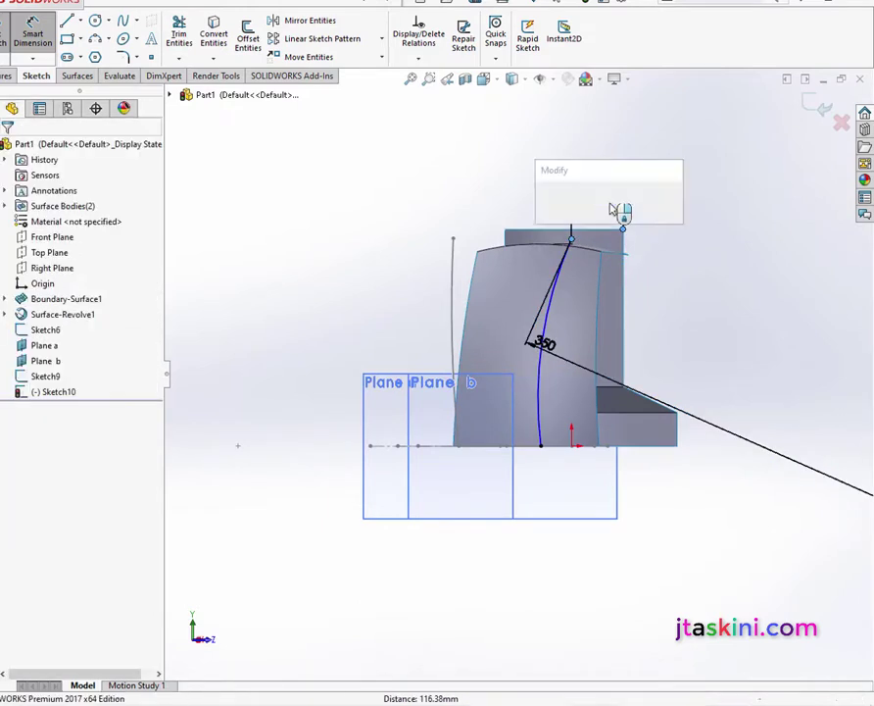
pyautogui.write('50')
pyautogui.press('Return')
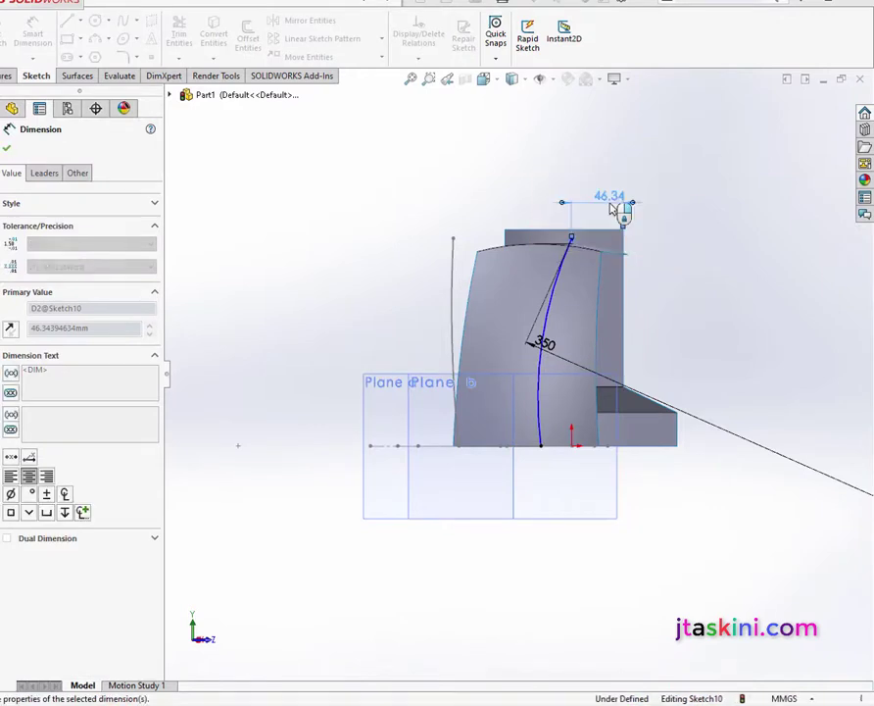
pyautogui.click(824, 105)
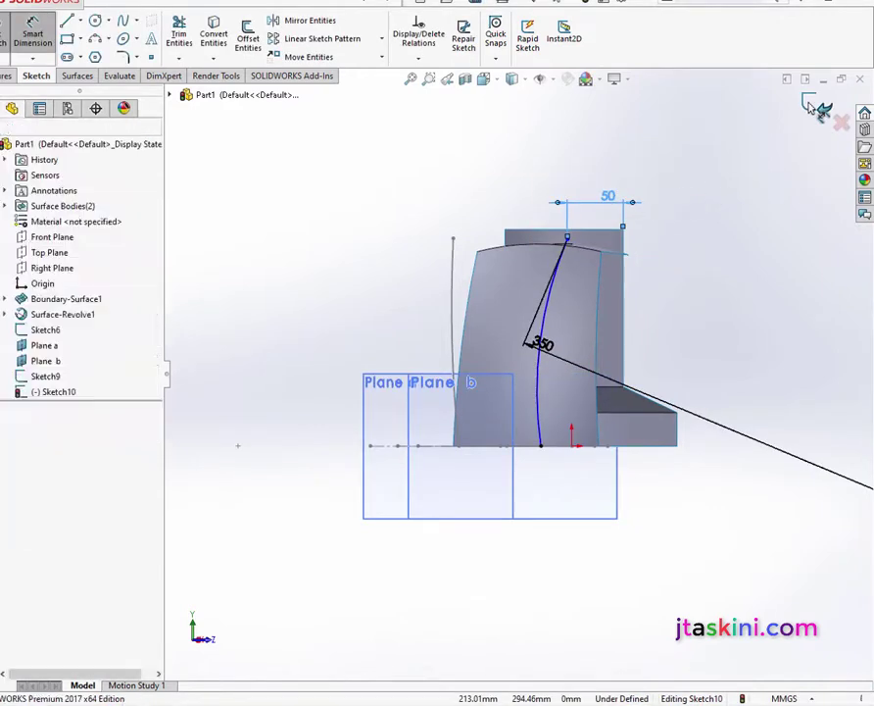
# Loft a surface from Sketch10 to Sketch9 with Sketch6 as the guide curve
pyautogui.click(512, 78)
pyautogui.click(565, 118)
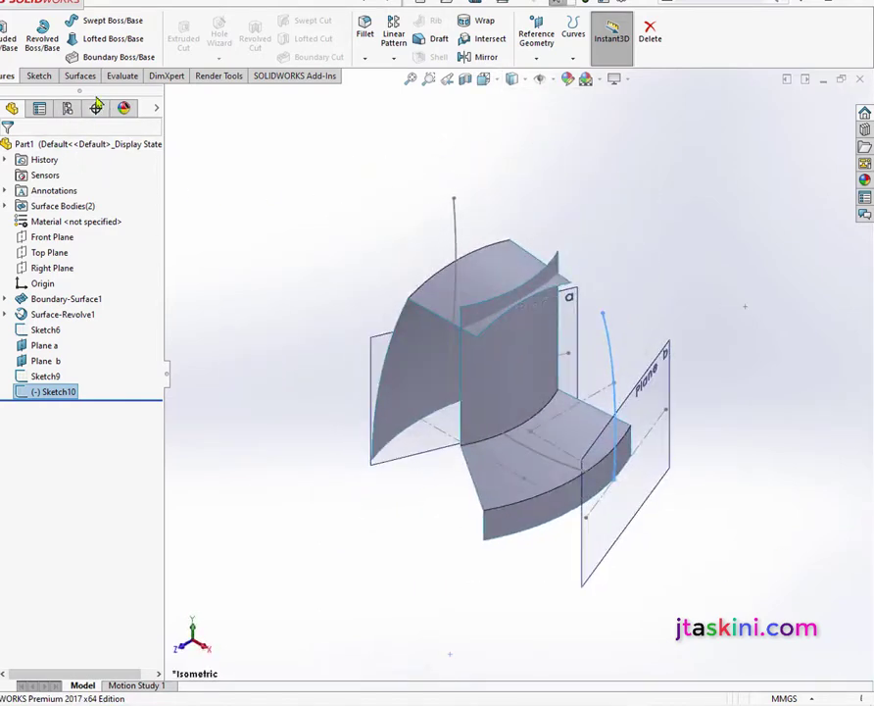
pyautogui.click(80, 76)
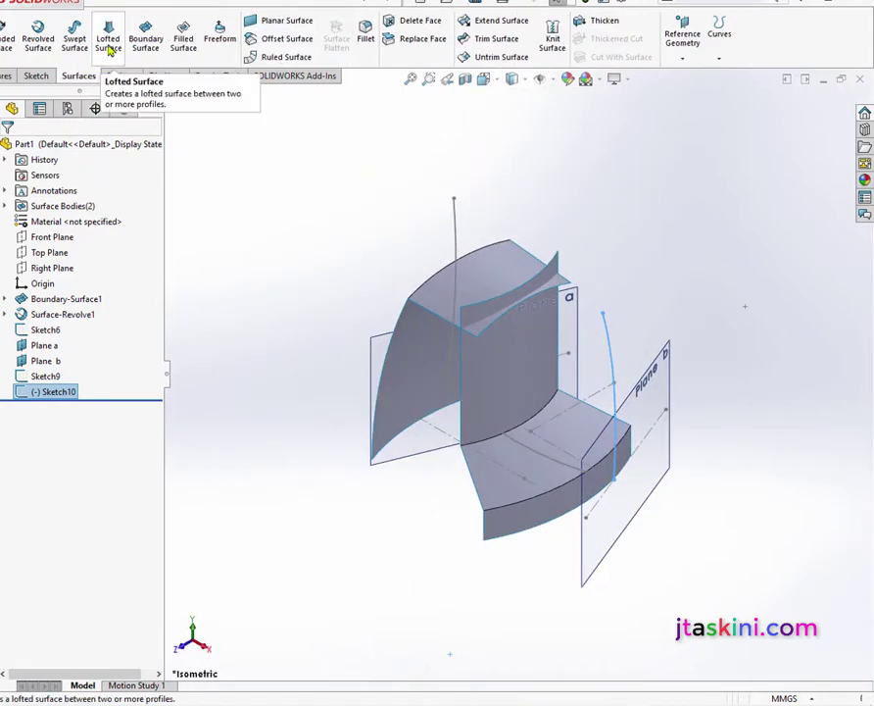
pyautogui.click(109, 39)
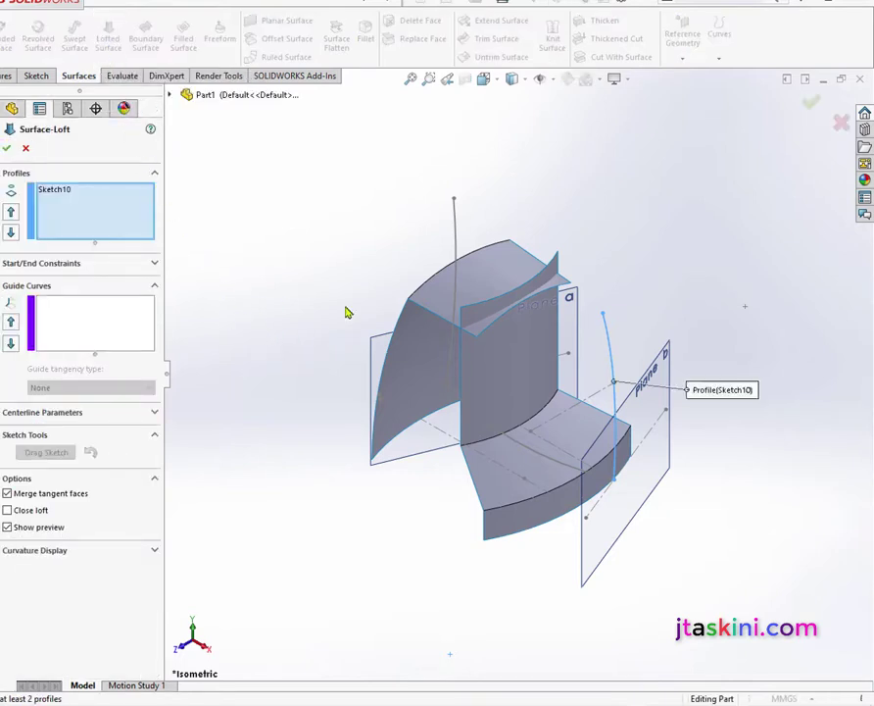
pyautogui.click(454, 267)
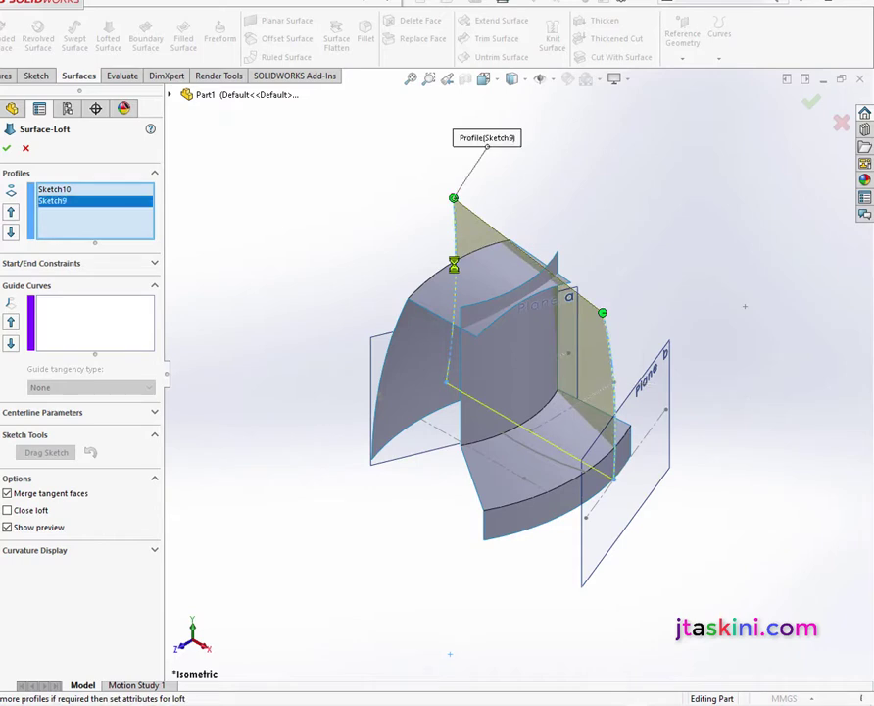
pyautogui.click(125, 334)
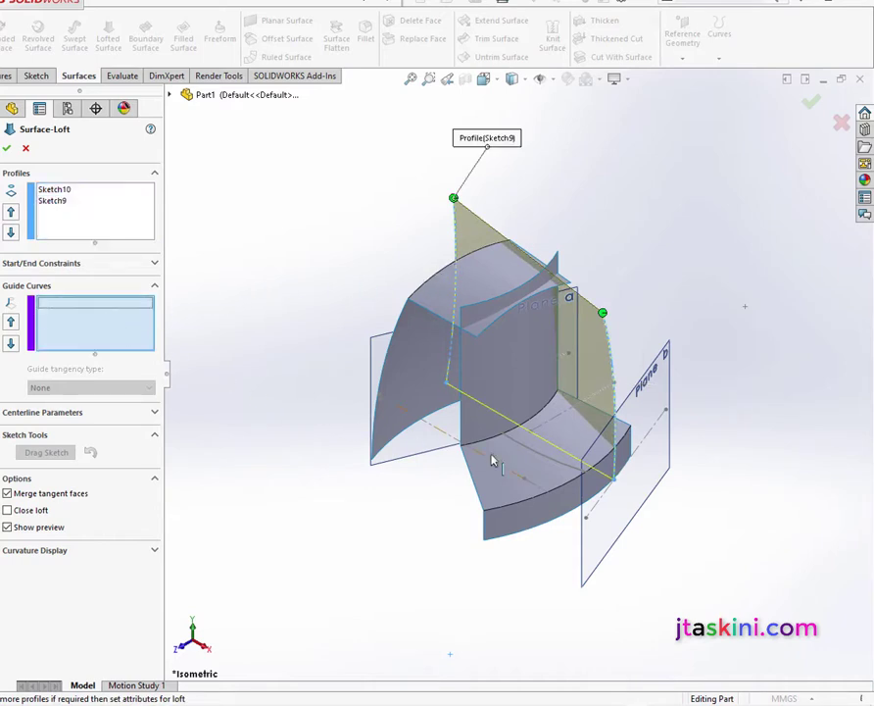
pyautogui.click(525, 452)
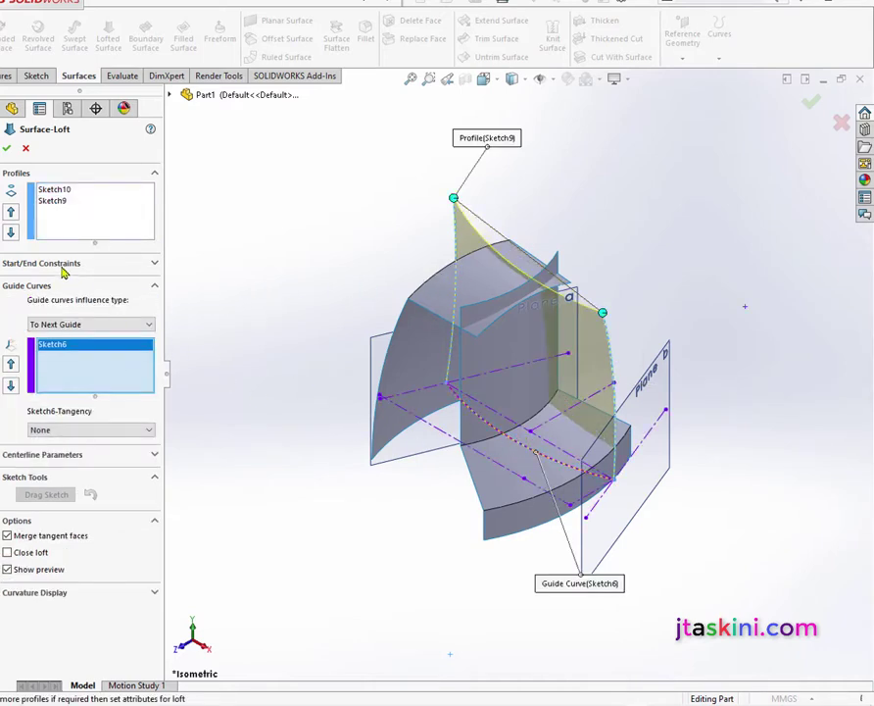
pyautogui.click(8, 150)
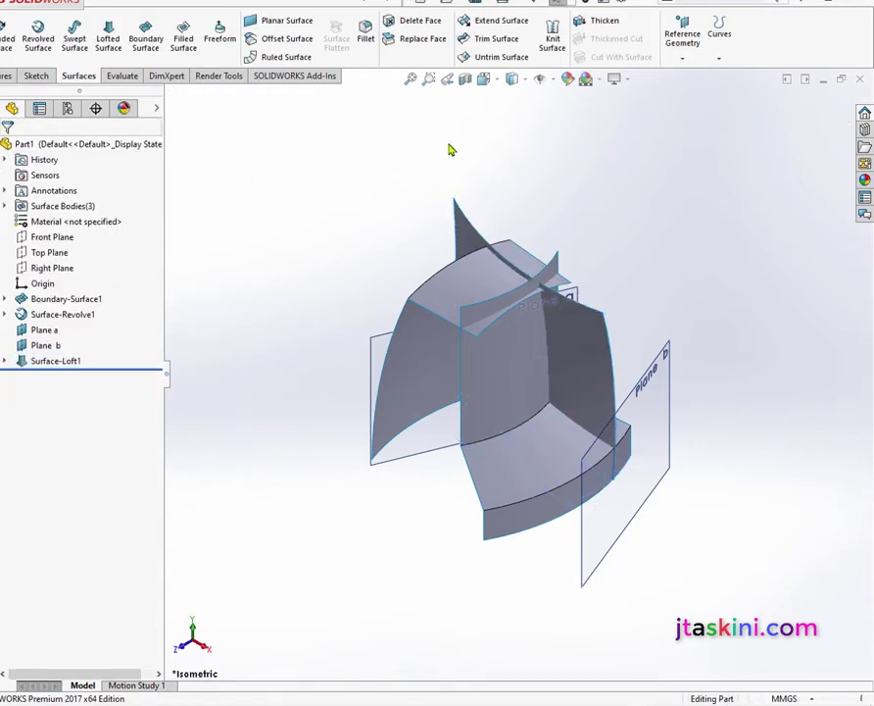
pyautogui.click(7, 75)
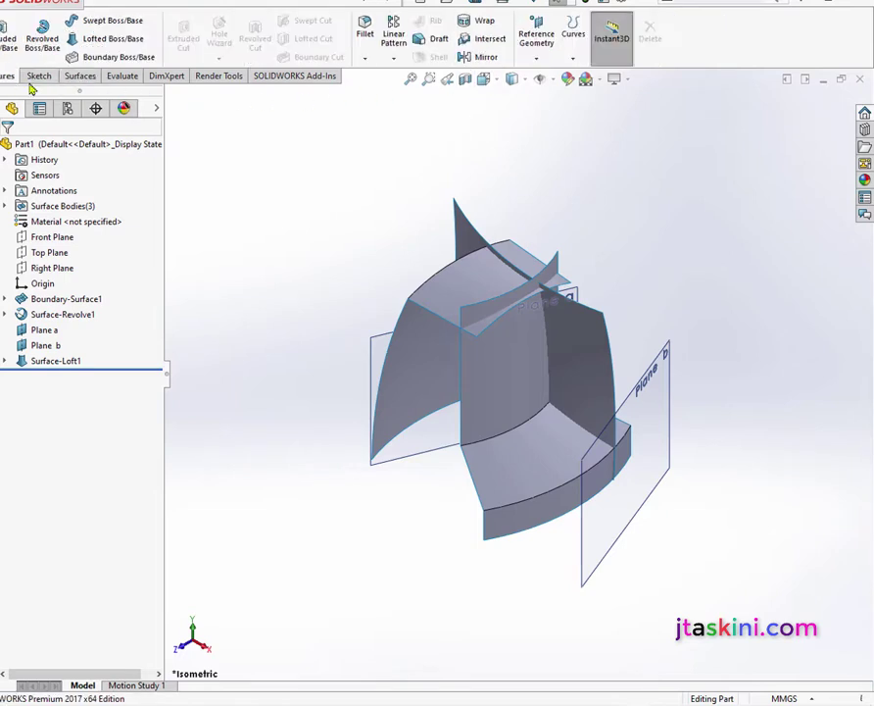
# Mirror Surface-Loft1 across the Front Plane to create Mirror1
pyautogui.click(480, 57)
pyautogui.click(171, 95)
pyautogui.click(233, 187)
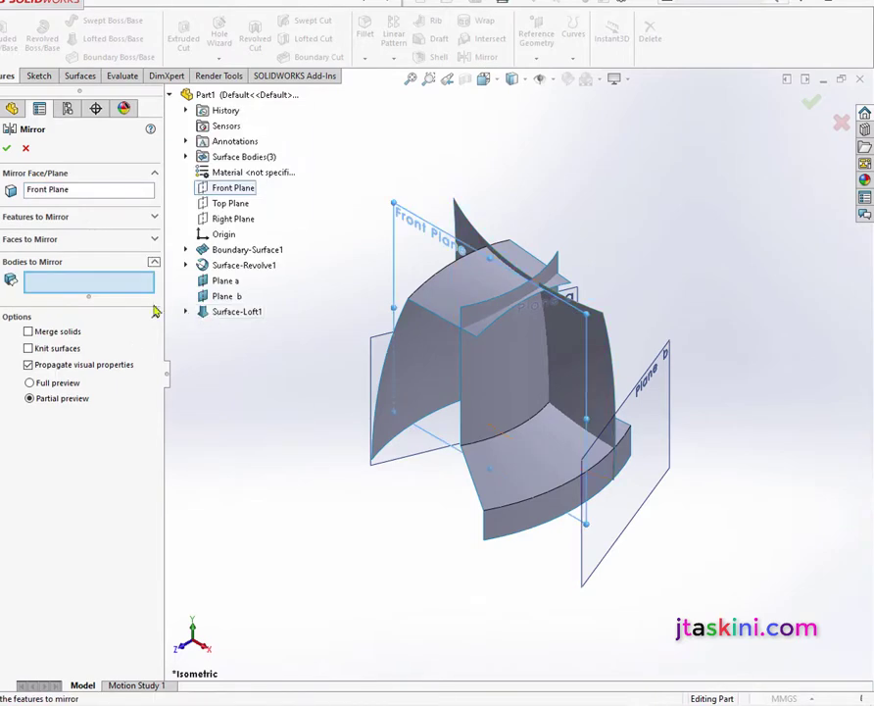
pyautogui.click(600, 375)
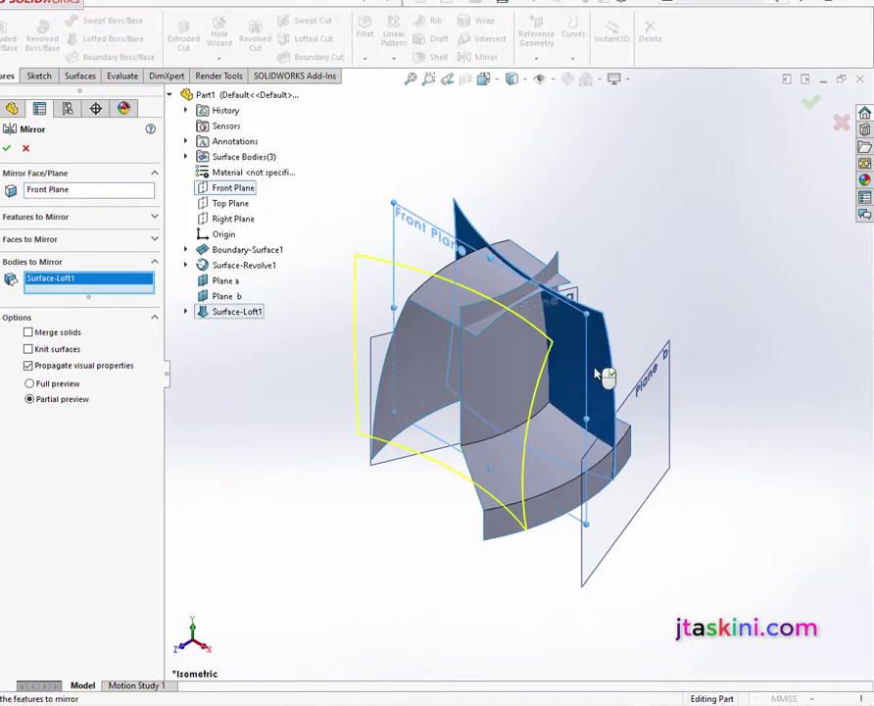
pyautogui.click(7, 149)
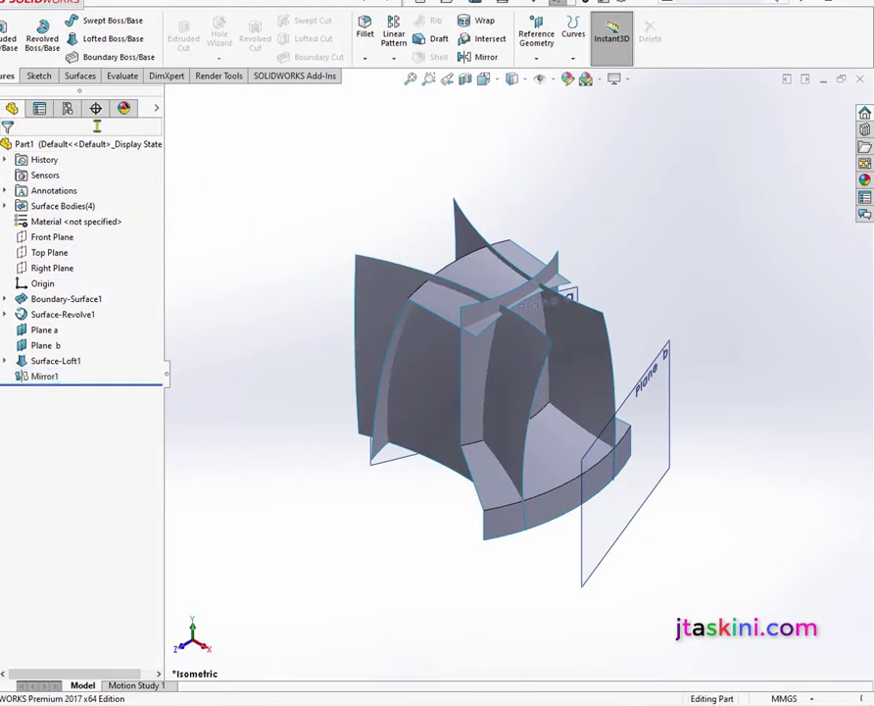
pyautogui.click(80, 78)
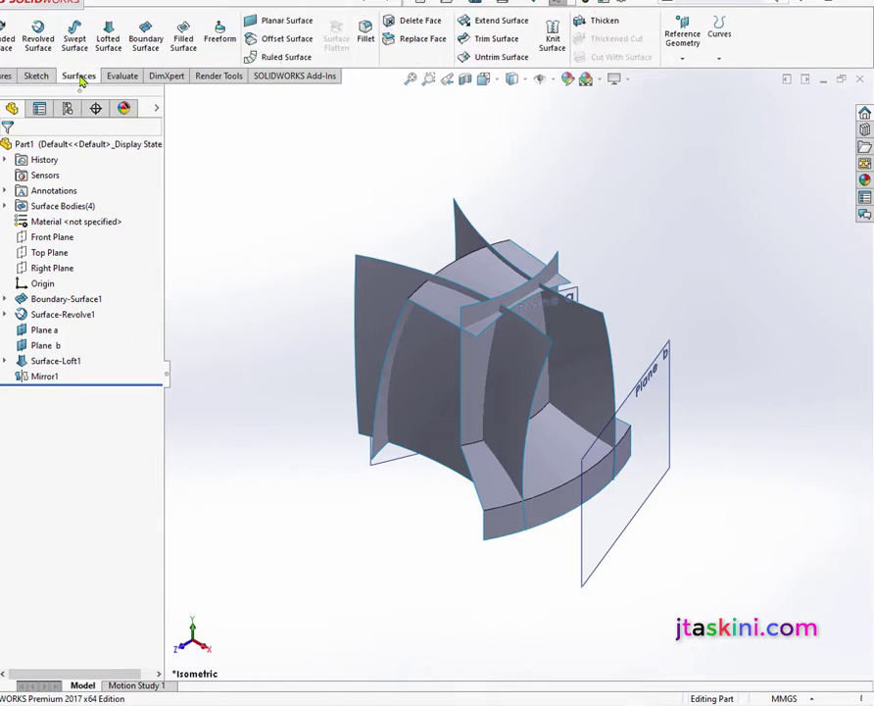
# Start a mutual surface trim of Boundary-Surface1, Surface-Loft1, Mirror1 and Surface-Revolve1
pyautogui.click(504, 41)
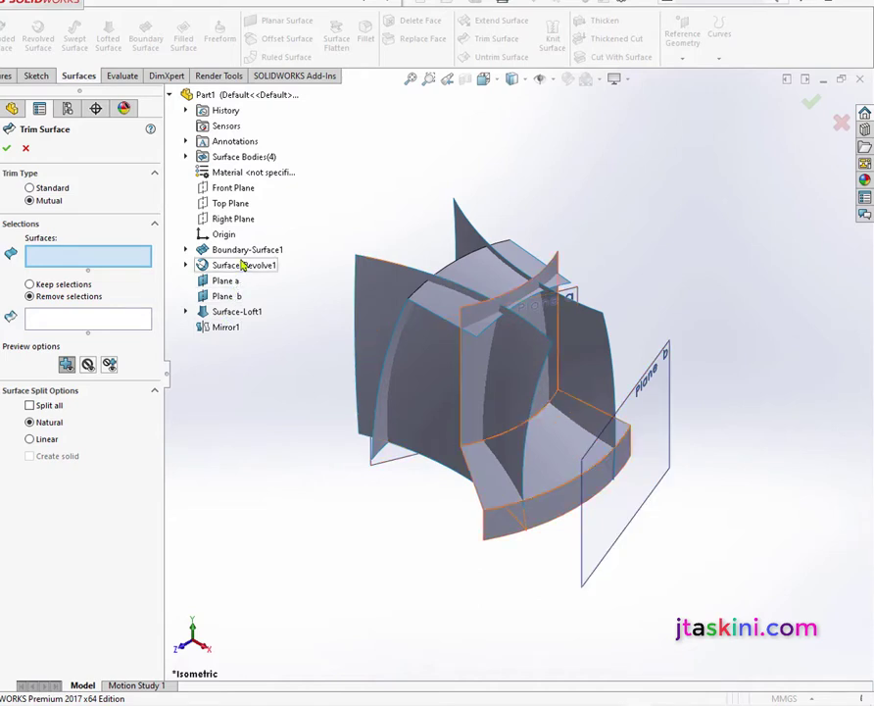
pyautogui.click(245, 253)
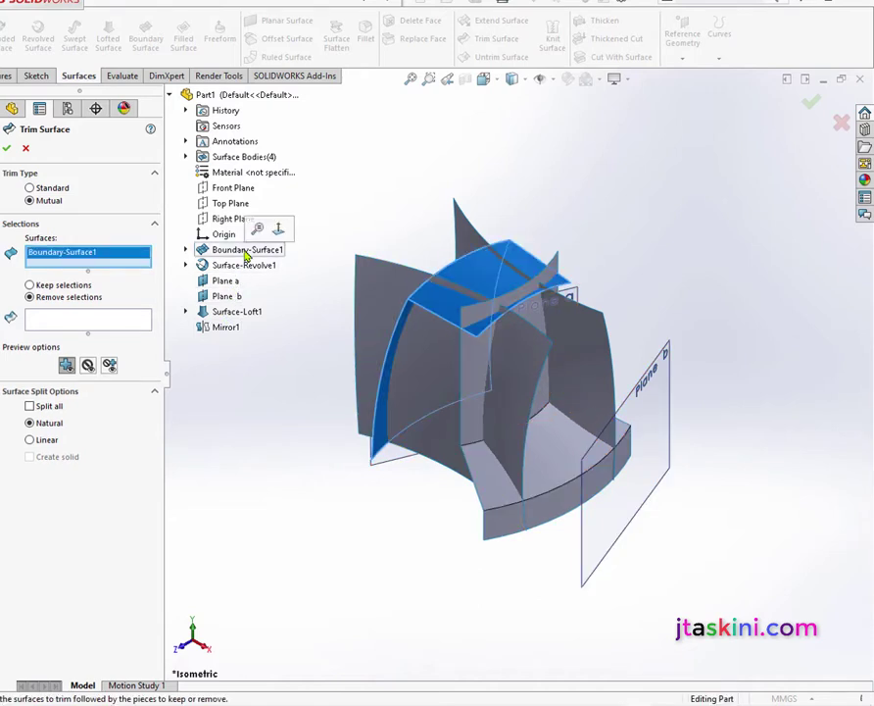
pyautogui.click(233, 312)
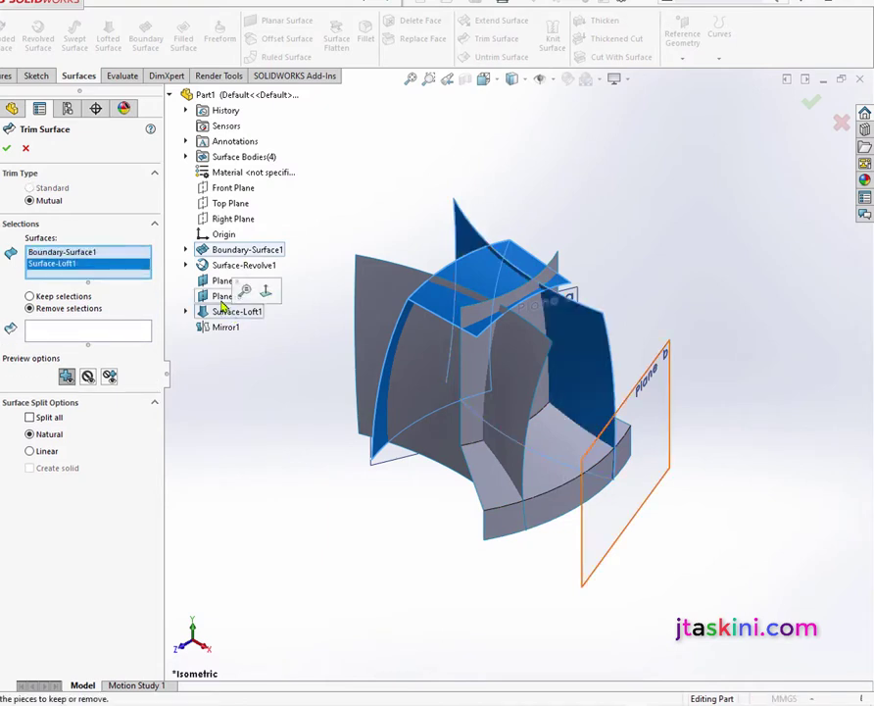
pyautogui.click(226, 328)
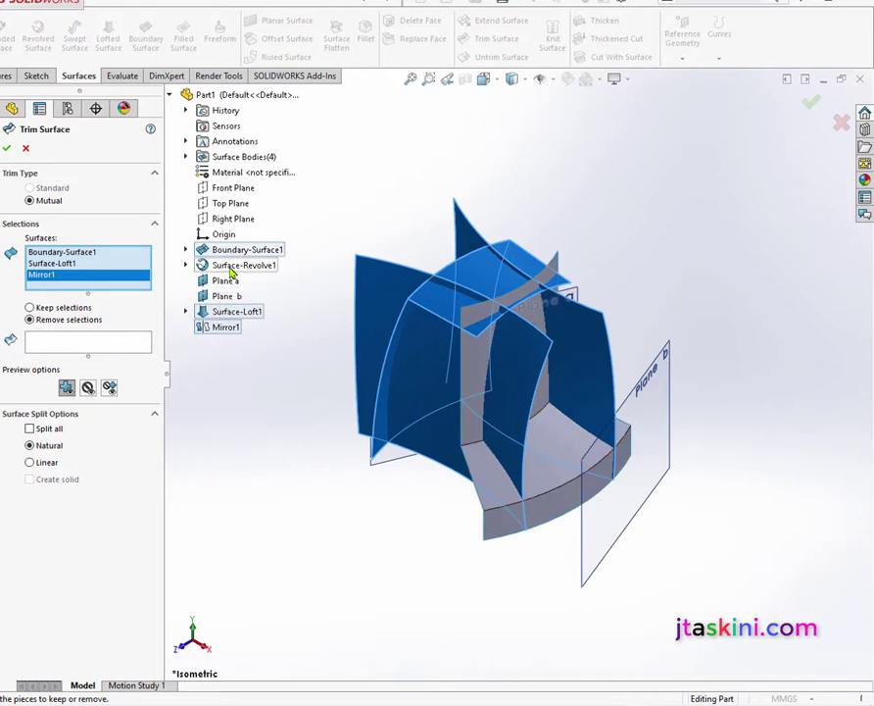
pyautogui.click(232, 269)
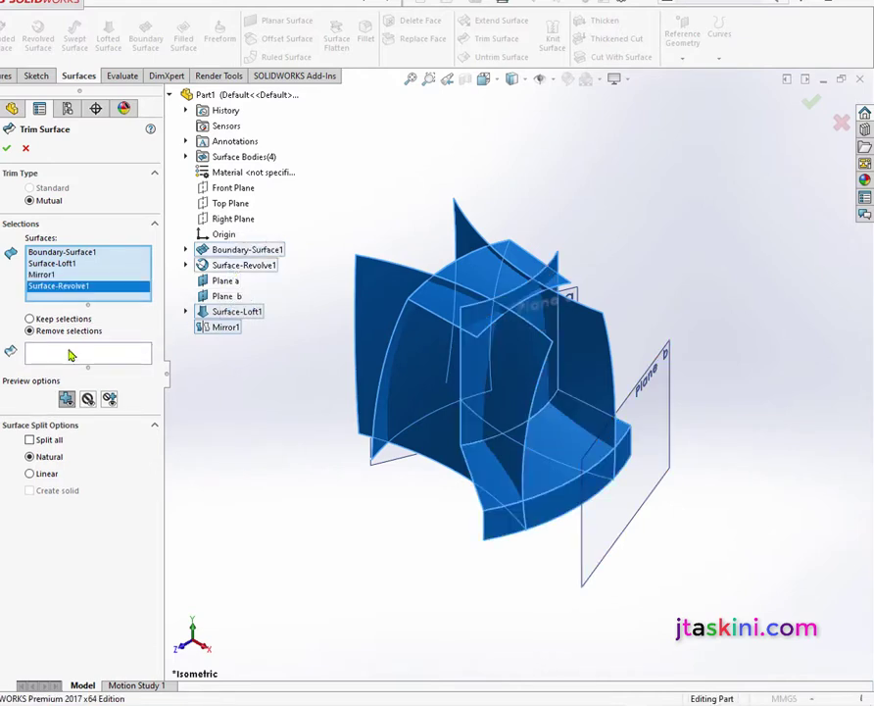
# Mark the unwanted mirrored, loft, boundary and revolve pieces for removal
pyautogui.click(70, 356)
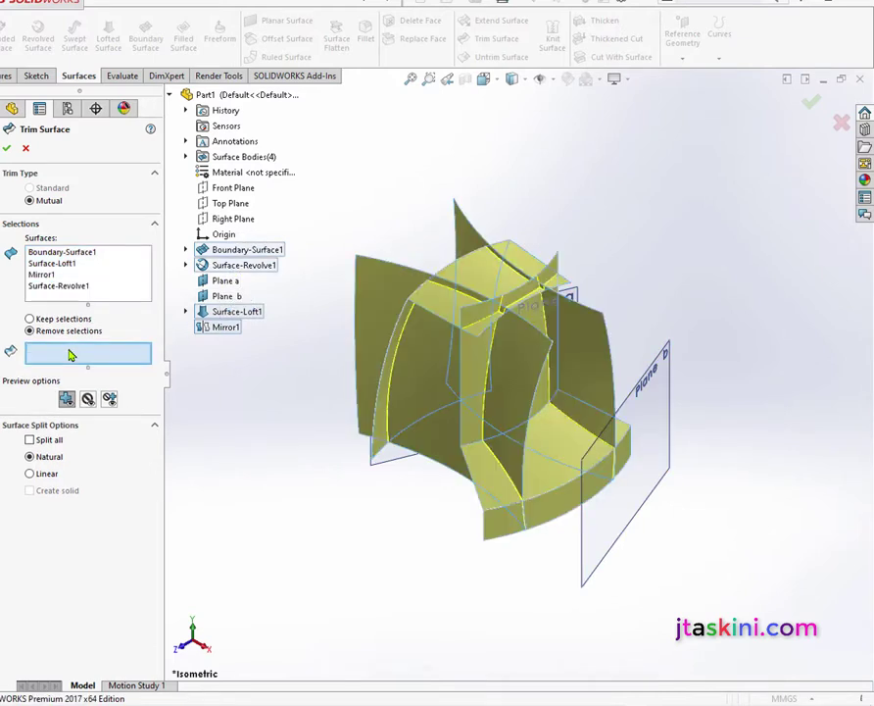
pyautogui.click(508, 356)
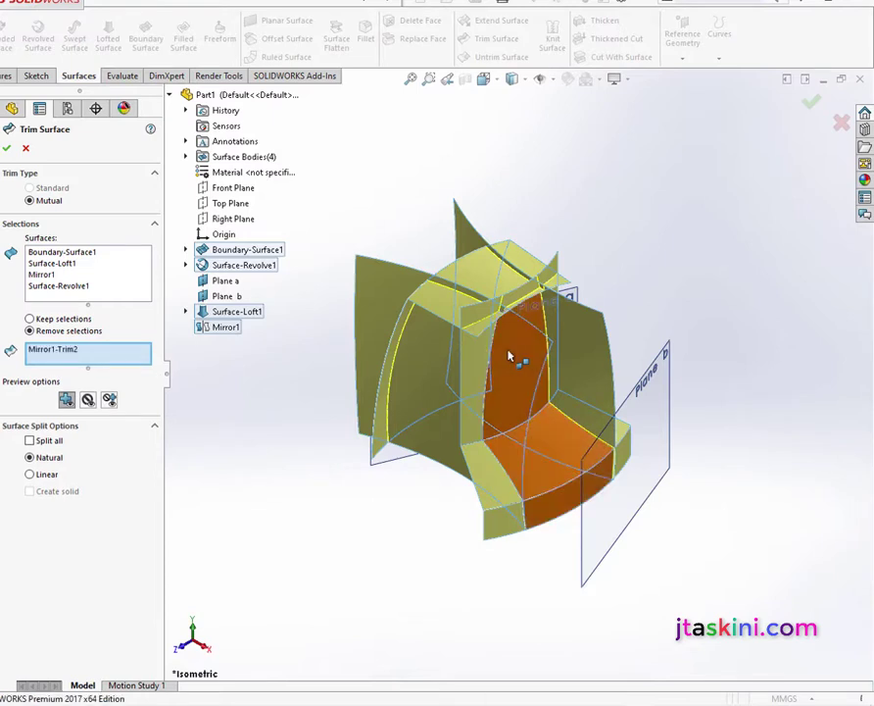
pyautogui.click(589, 354)
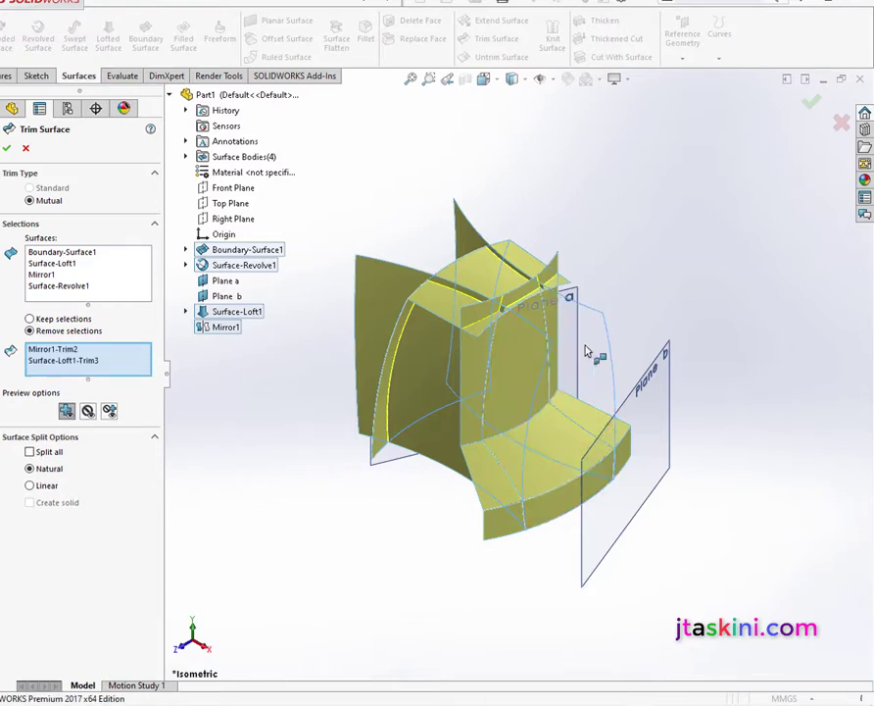
pyautogui.click(468, 246)
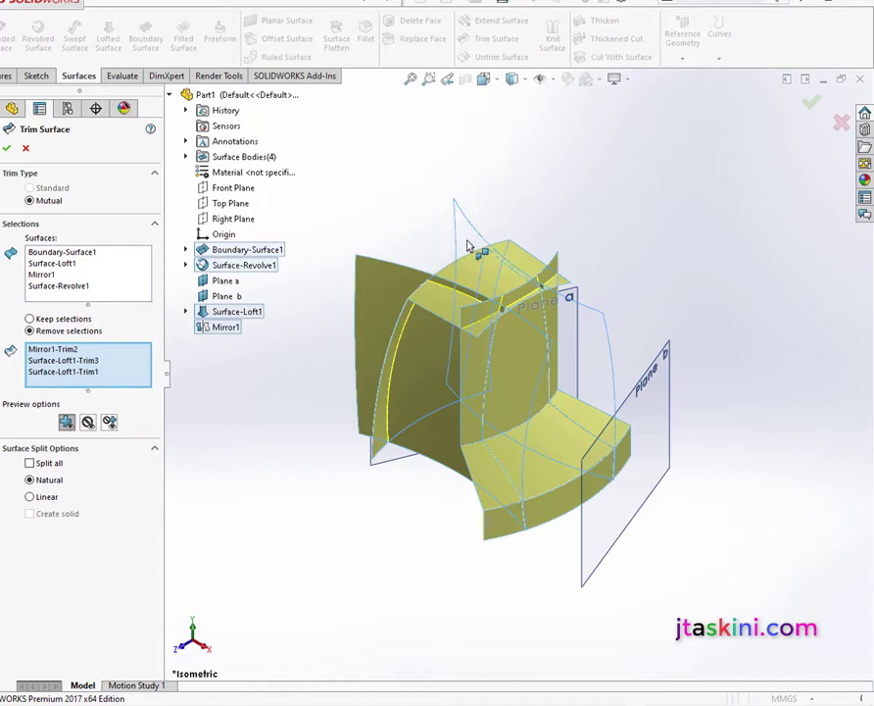
pyautogui.click(366, 281)
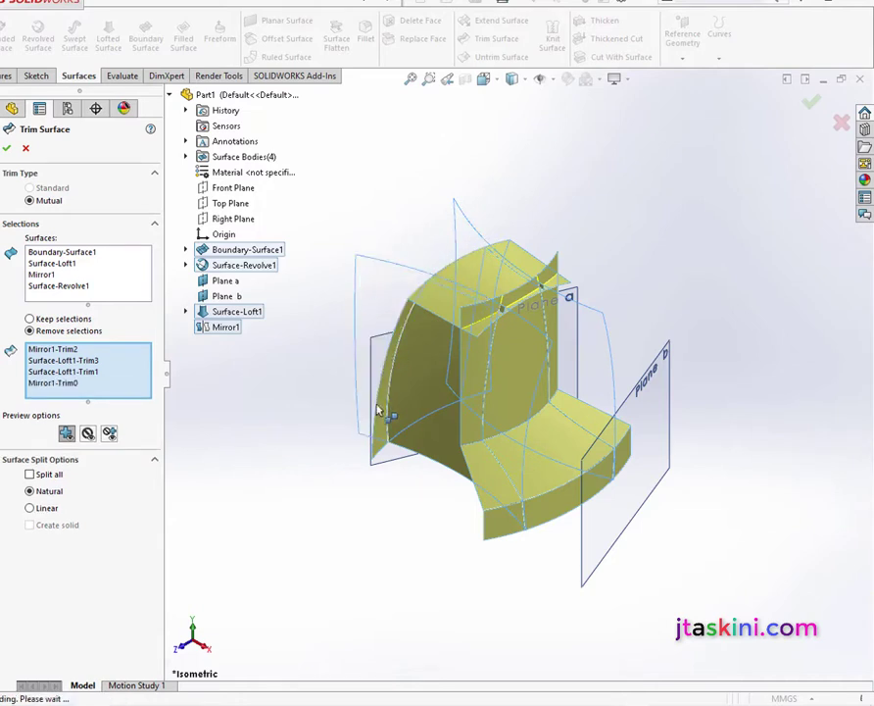
pyautogui.click(382, 434)
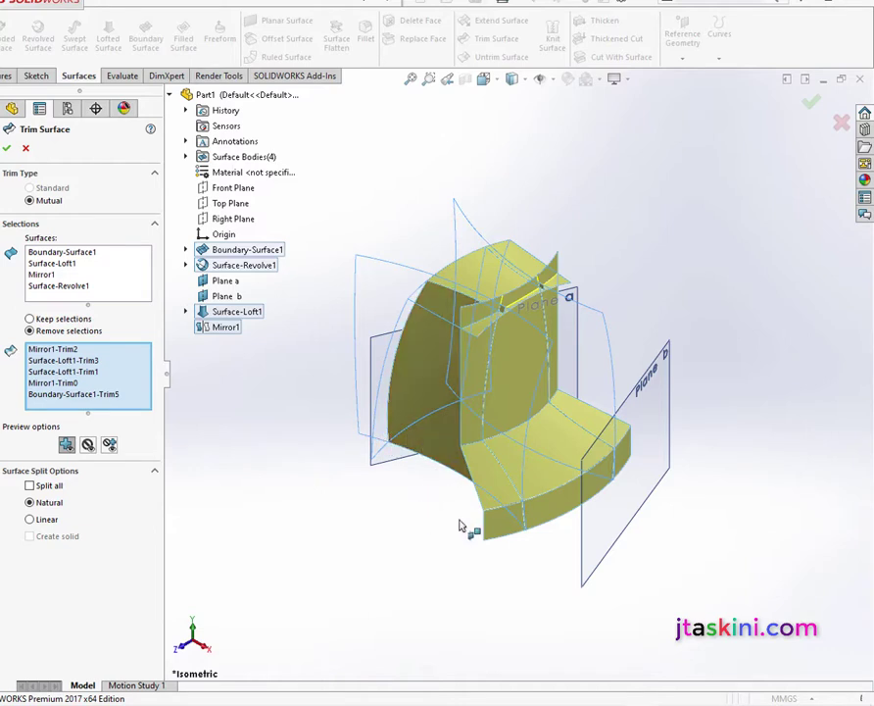
pyautogui.click(495, 500)
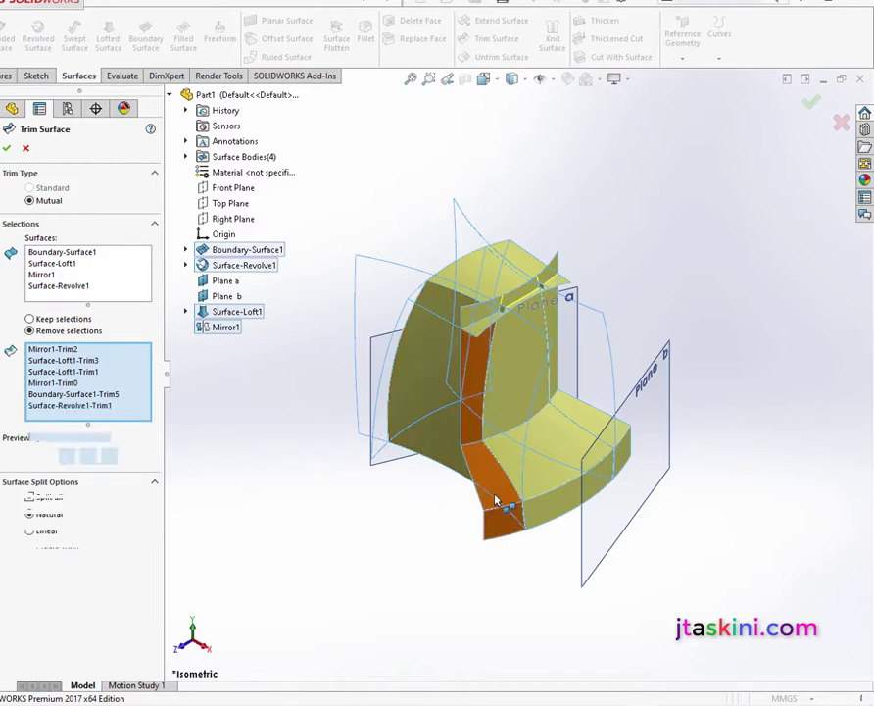
pyautogui.click(600, 431)
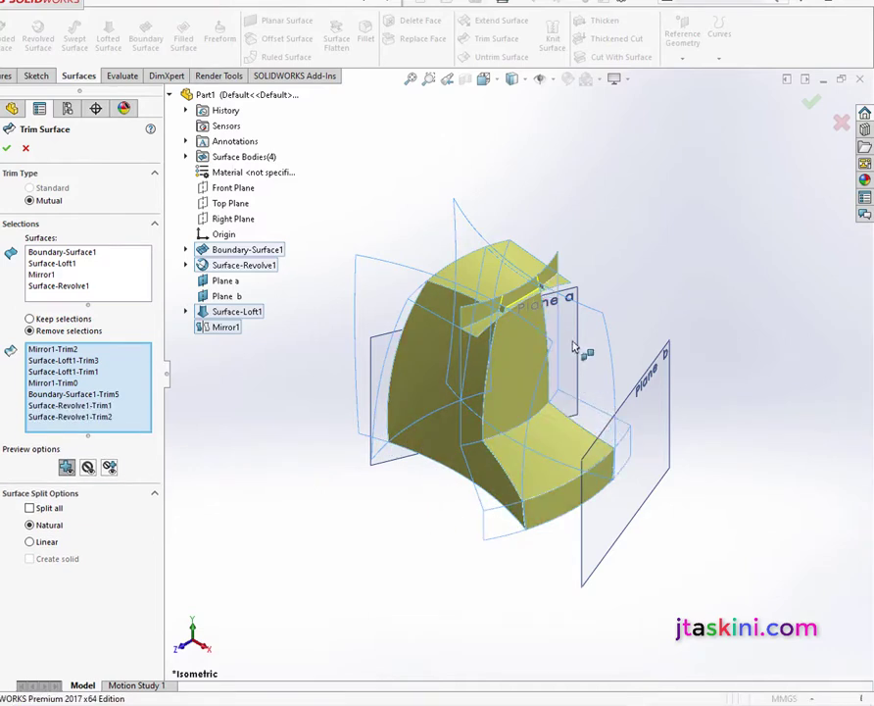
pyautogui.click(557, 280)
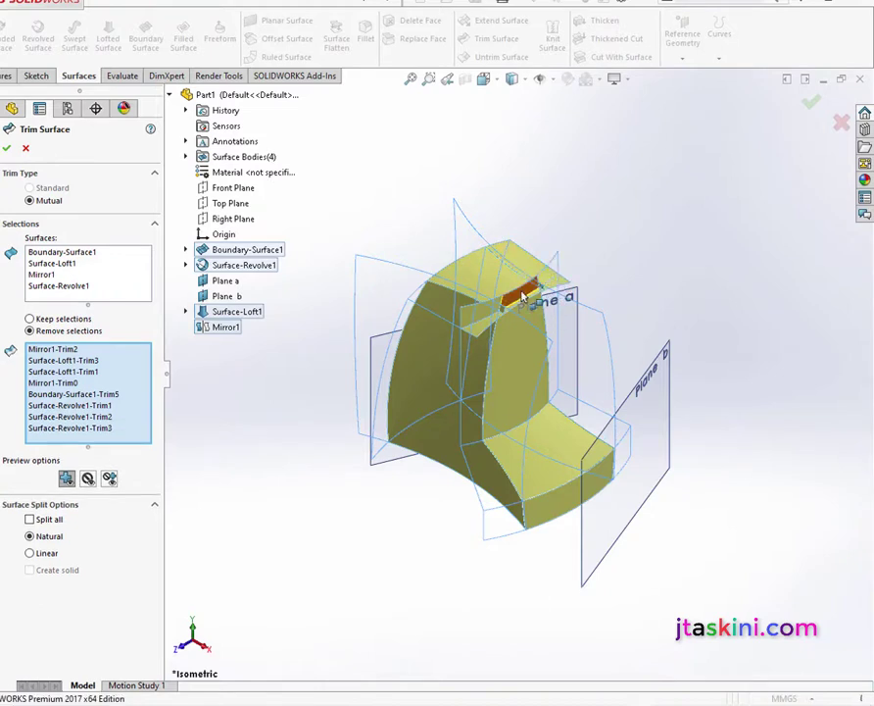
pyautogui.click(524, 294)
pyautogui.click(483, 310)
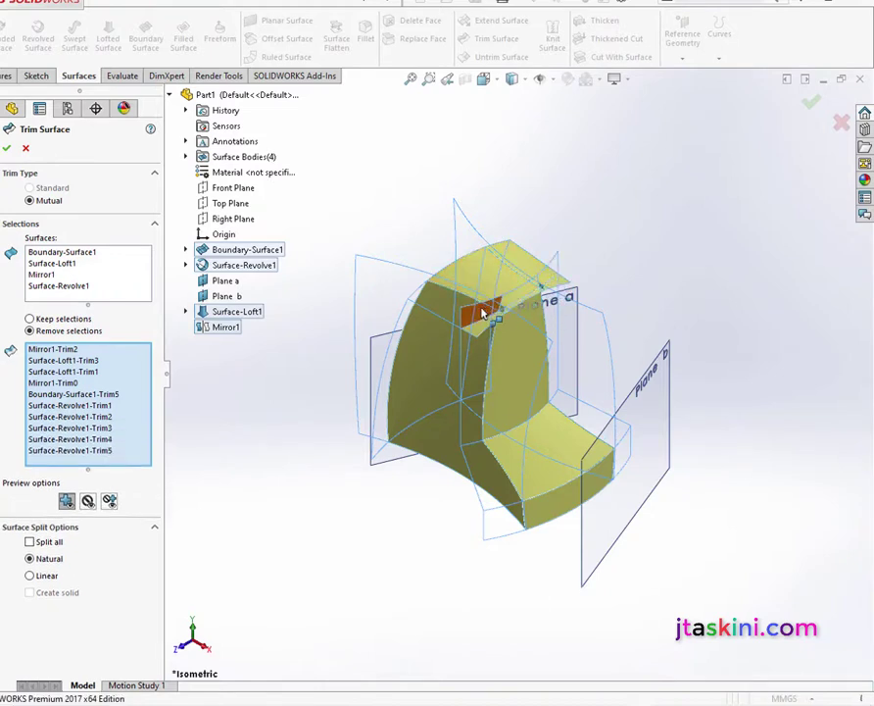
# Remove the remaining boundary, loft corner and mirrored pieces, then apply the trim
pyautogui.click(550, 282)
pyautogui.click(555, 290)
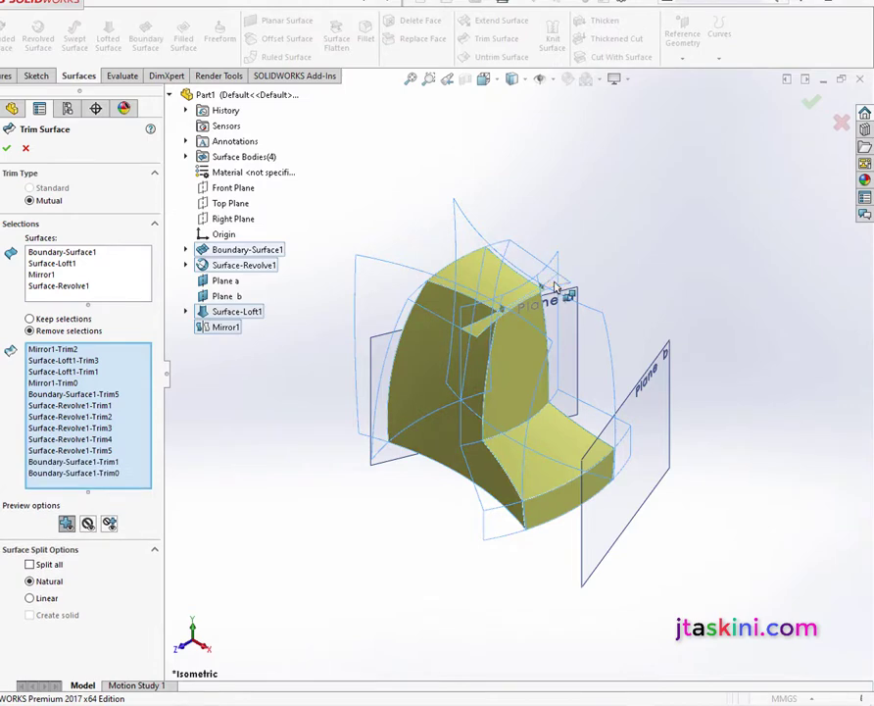
pyautogui.click(514, 318)
pyautogui.scroll(-3, 520, 311)
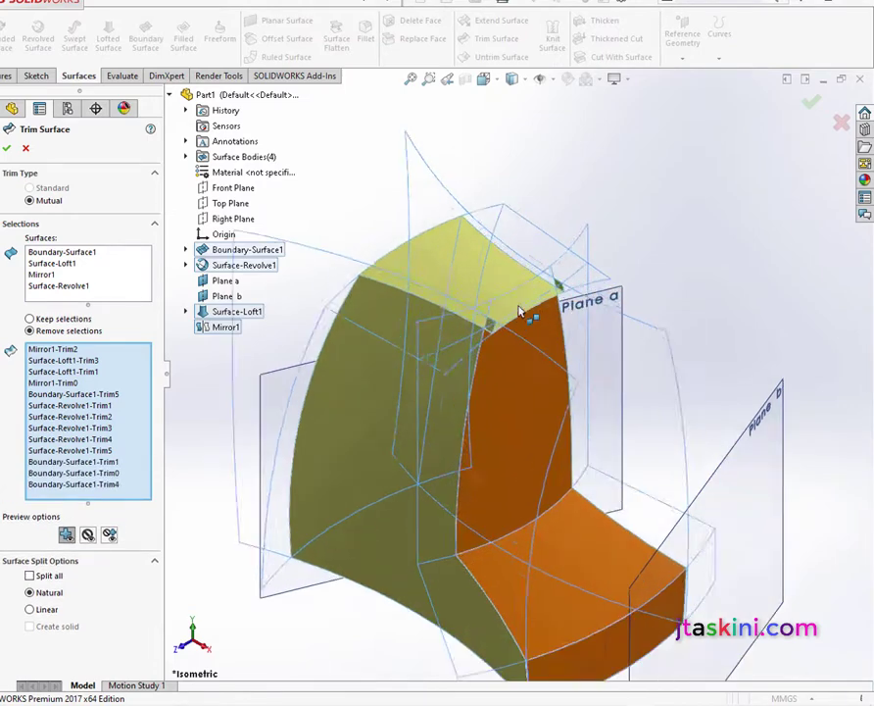
pyautogui.scroll(-3, 519, 312)
pyautogui.click(593, 297)
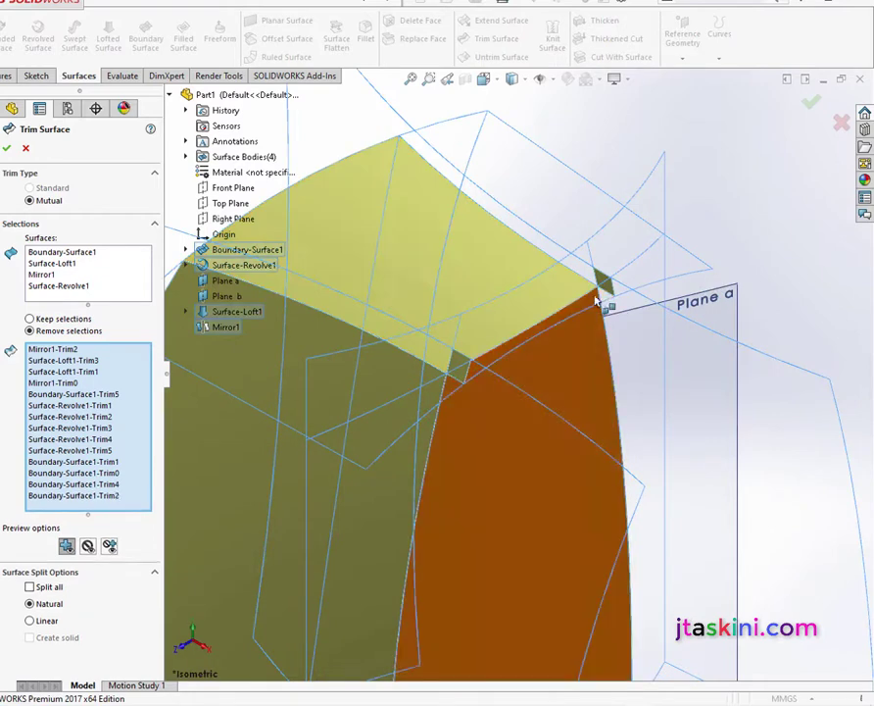
pyautogui.click(603, 283)
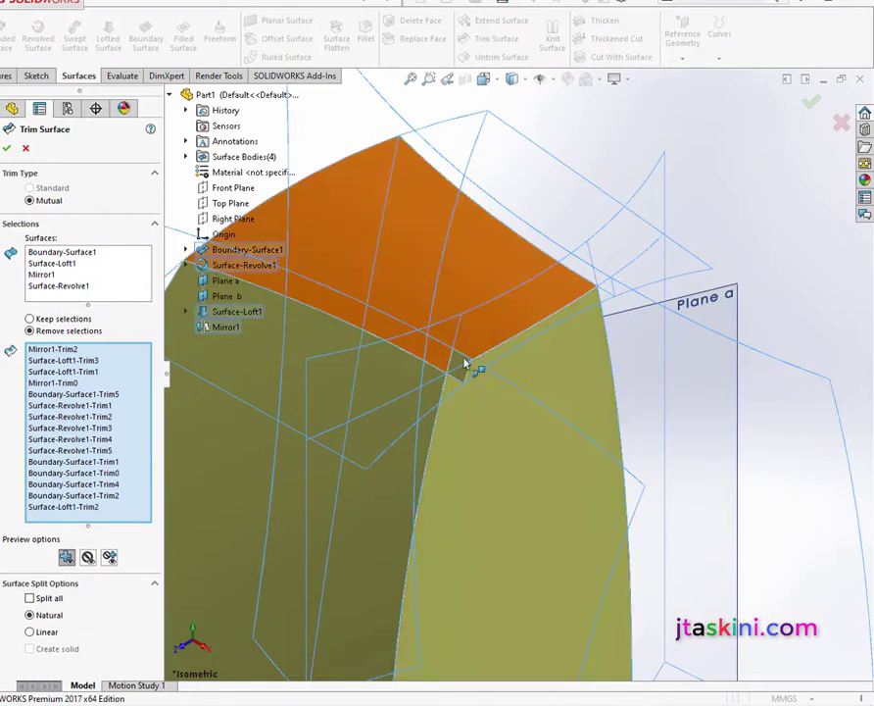
pyautogui.click(463, 365)
pyautogui.scroll(3, 462, 355)
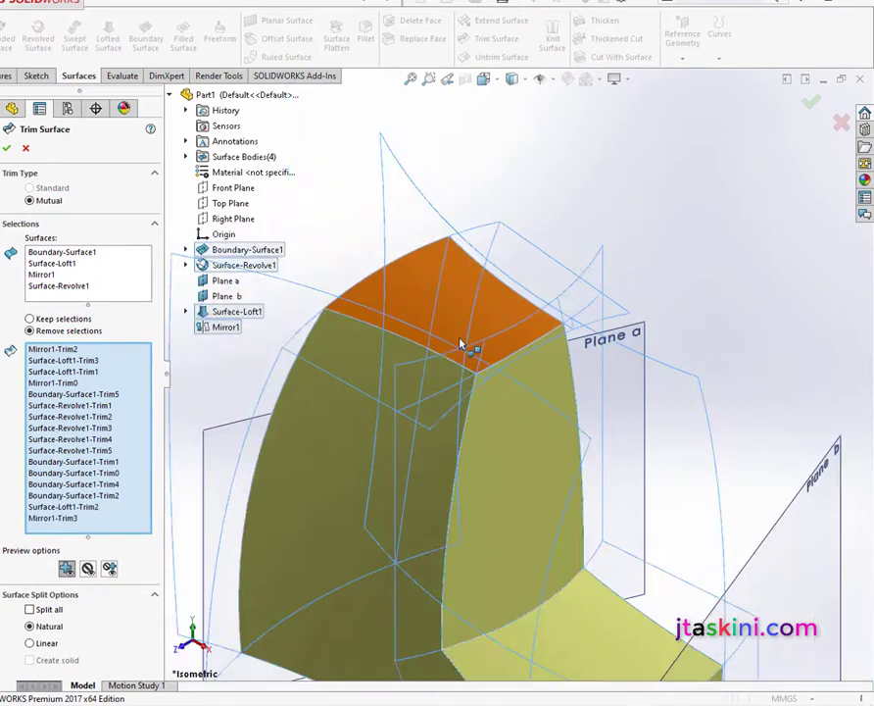
pyautogui.scroll(2, 466, 349)
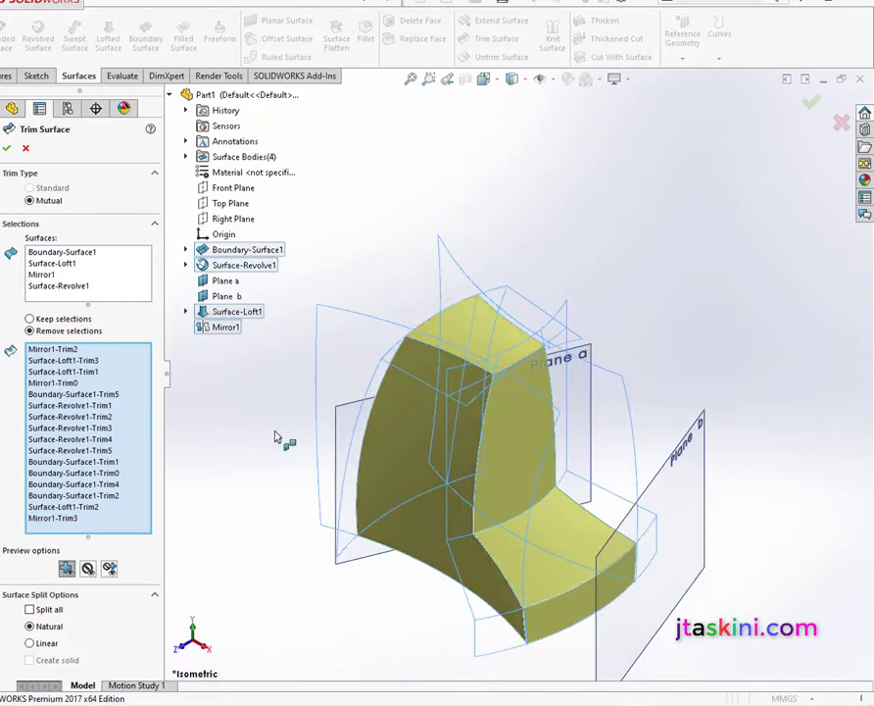
pyautogui.click(8, 148)
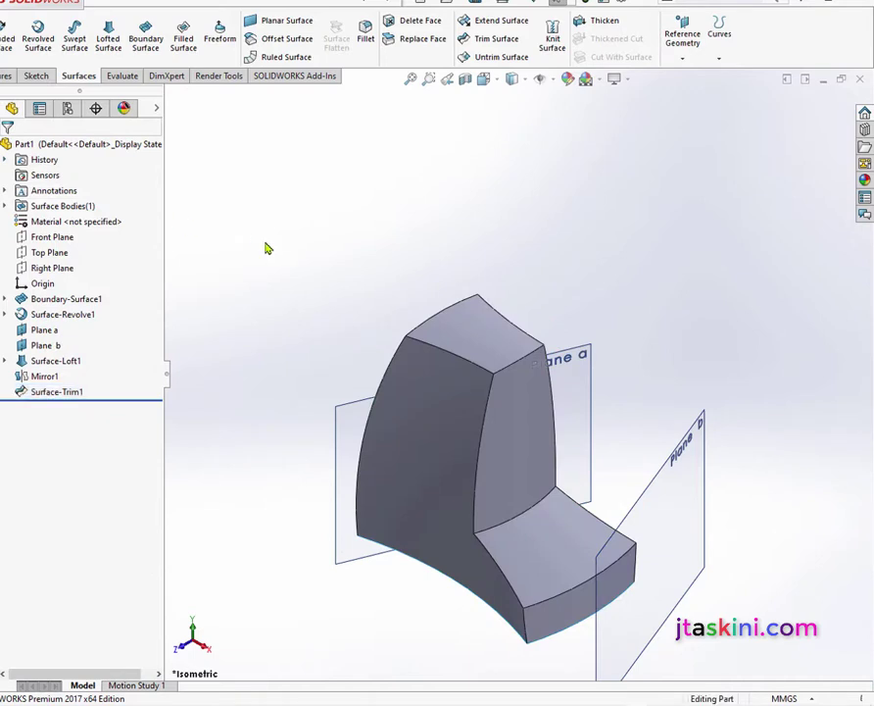
# Hide Plane b and Plane a so only the trimmed chair surface shows
pyautogui.rightClick(685, 489)
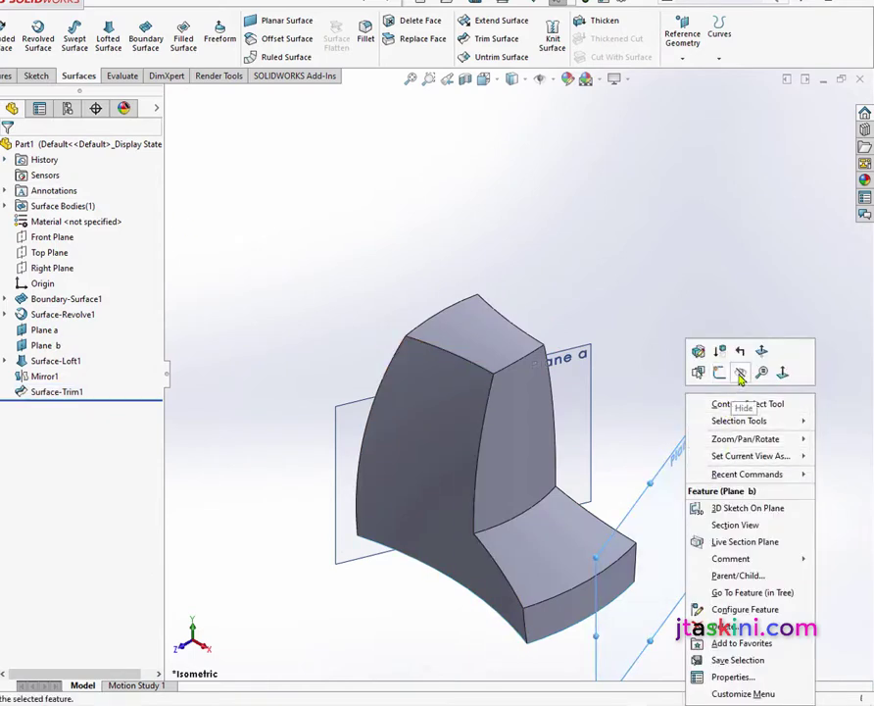
pyautogui.click(740, 372)
pyautogui.rightClick(564, 394)
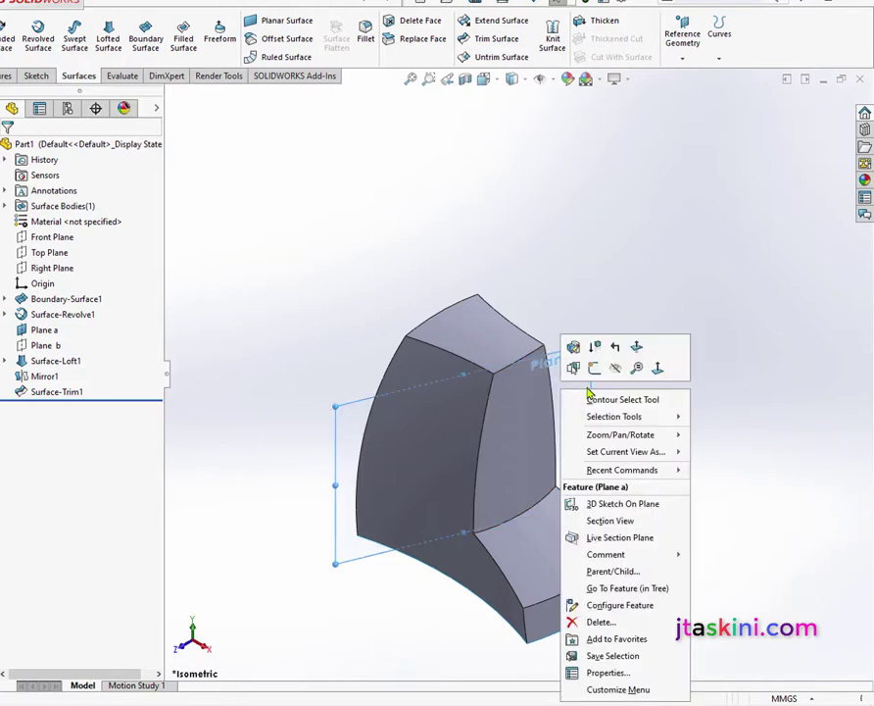
pyautogui.click(615, 367)
pyautogui.scroll(2, 450, 380)
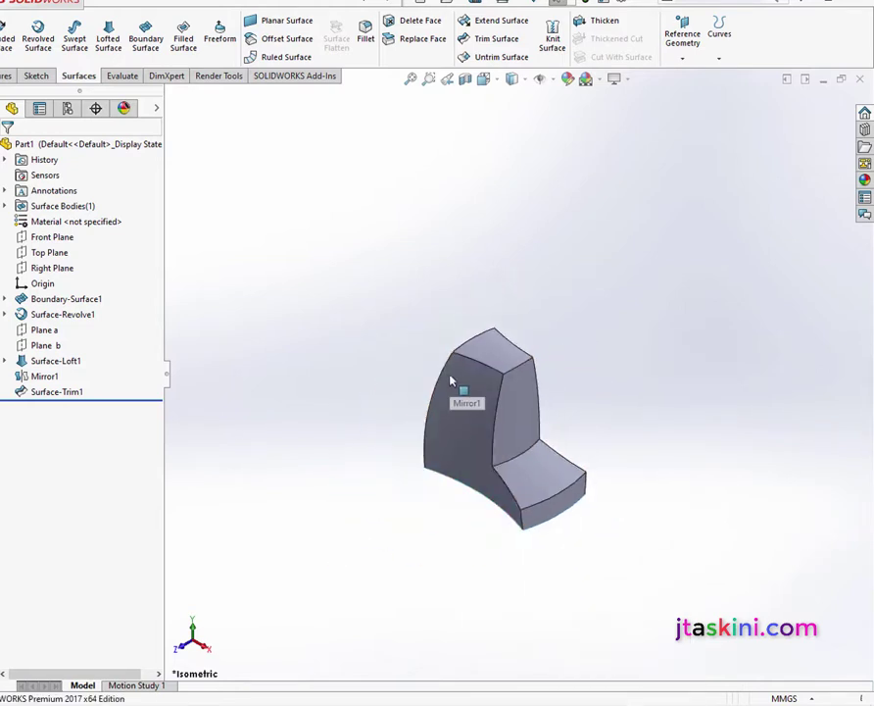
pyautogui.scroll(3, 451, 380)
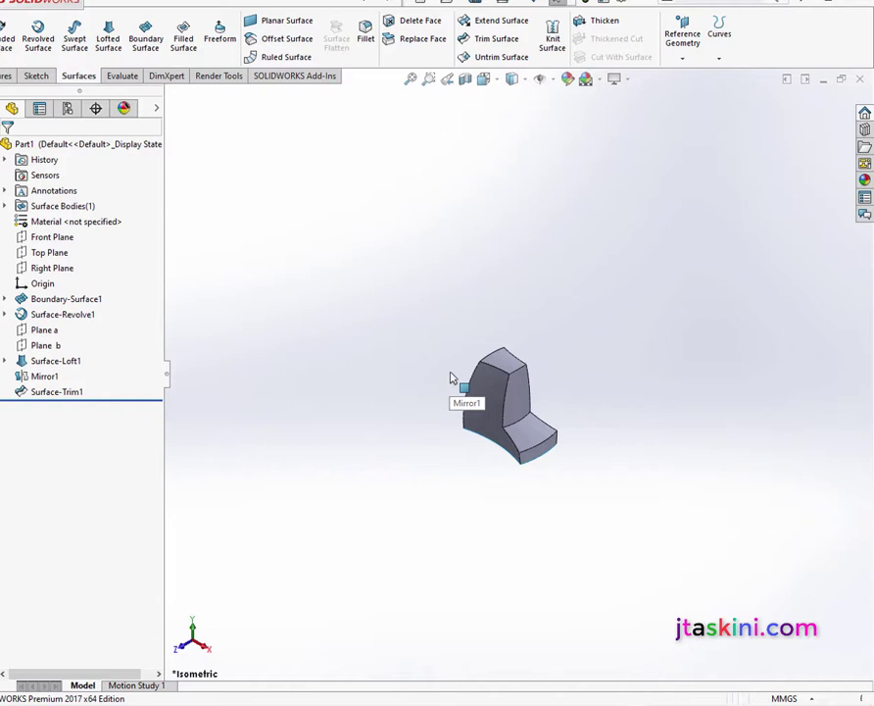
pyautogui.scroll(-1, 537, 404)
pyautogui.scroll(-3, 530, 402)
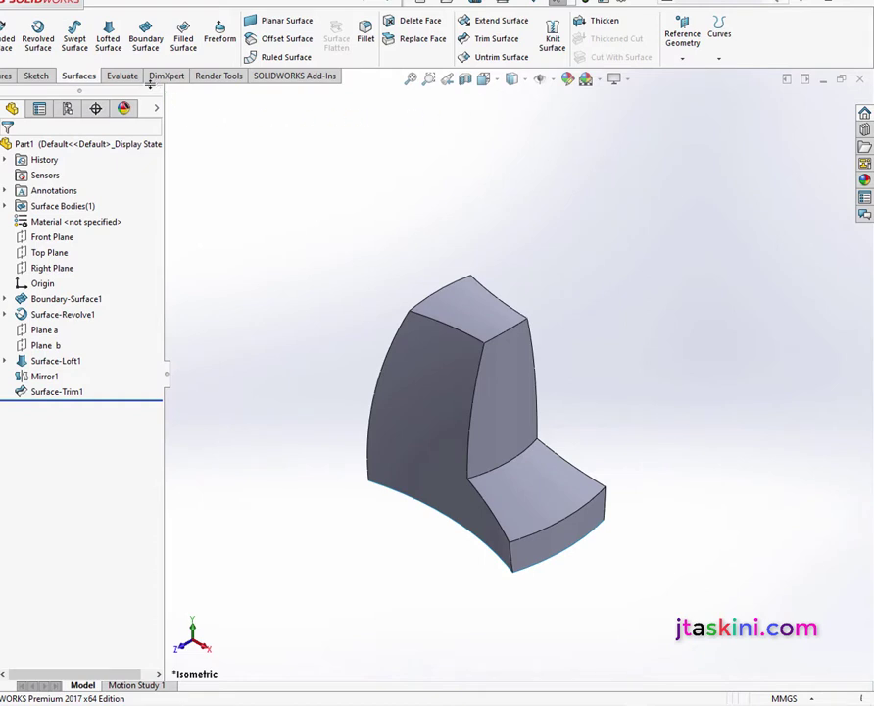
# Patch the open side with a four-edge fill surface, then return to the isometric view
pyautogui.click(183, 37)
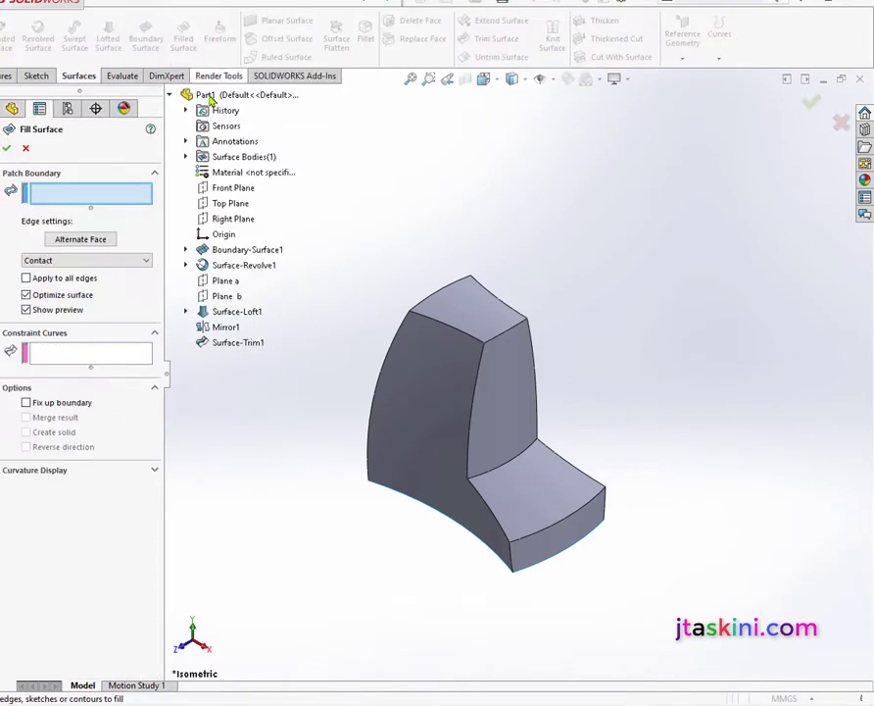
pyautogui.moveTo(402, 133)
pyautogui.mouseDown(button='middle')
pyautogui.moveTo(376, 377)
pyautogui.moveTo(392, 514)
pyautogui.mouseUp(button='middle')
pyautogui.click(507, 501)
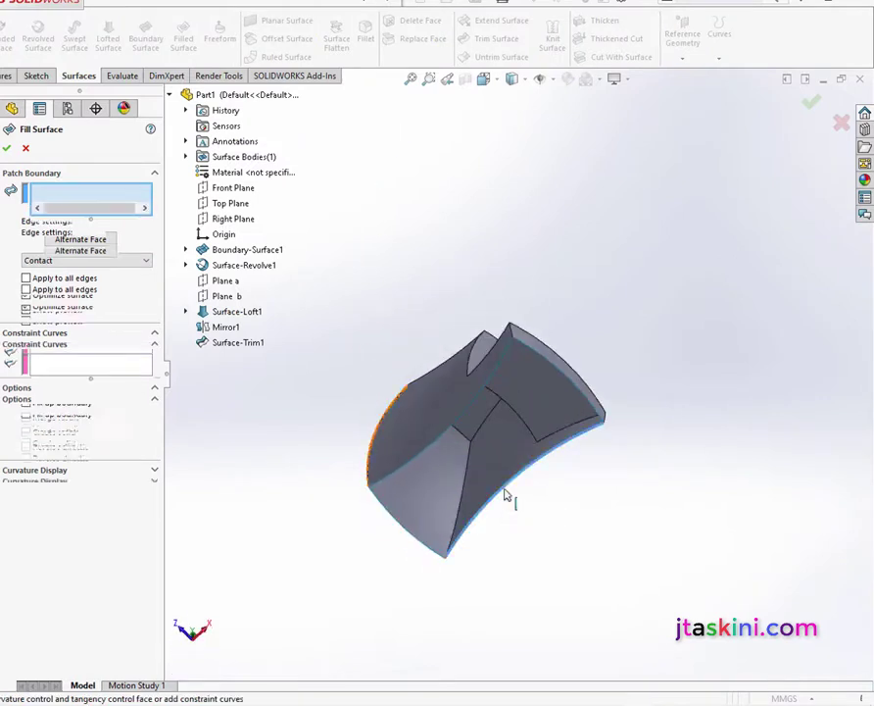
pyautogui.click(454, 433)
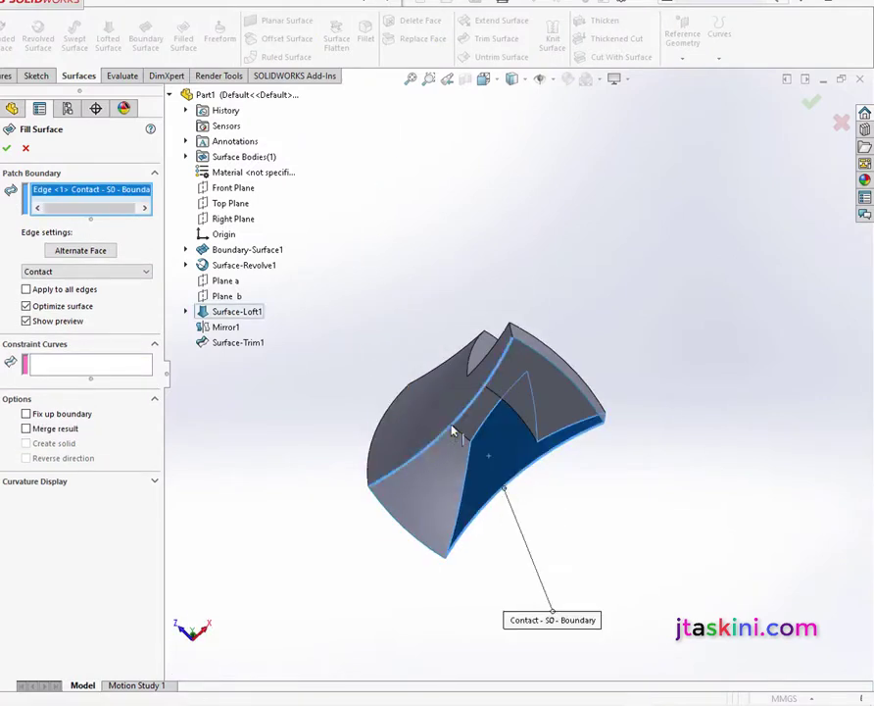
pyautogui.click(569, 384)
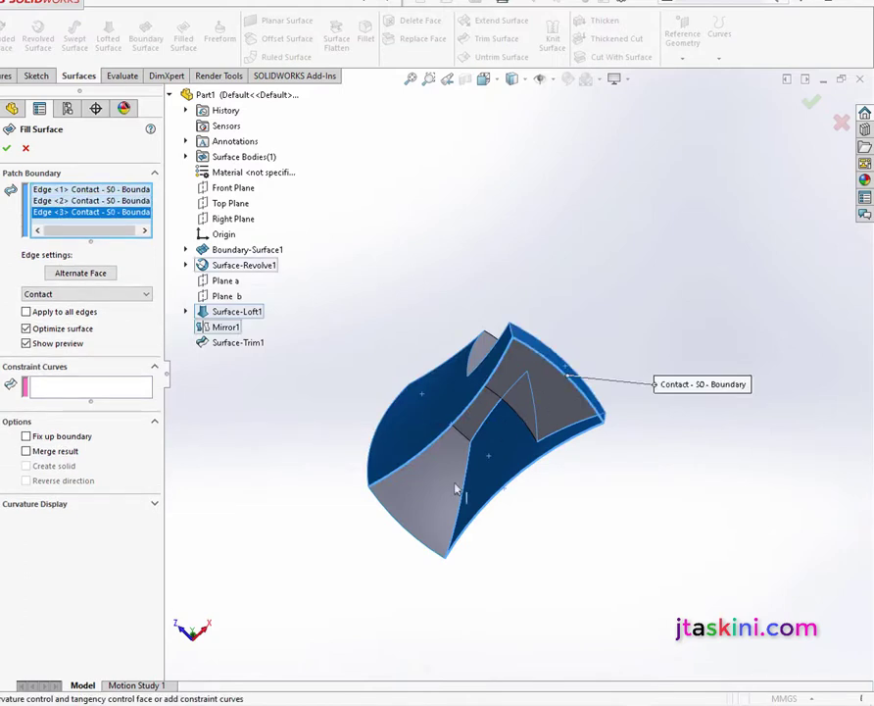
pyautogui.click(404, 529)
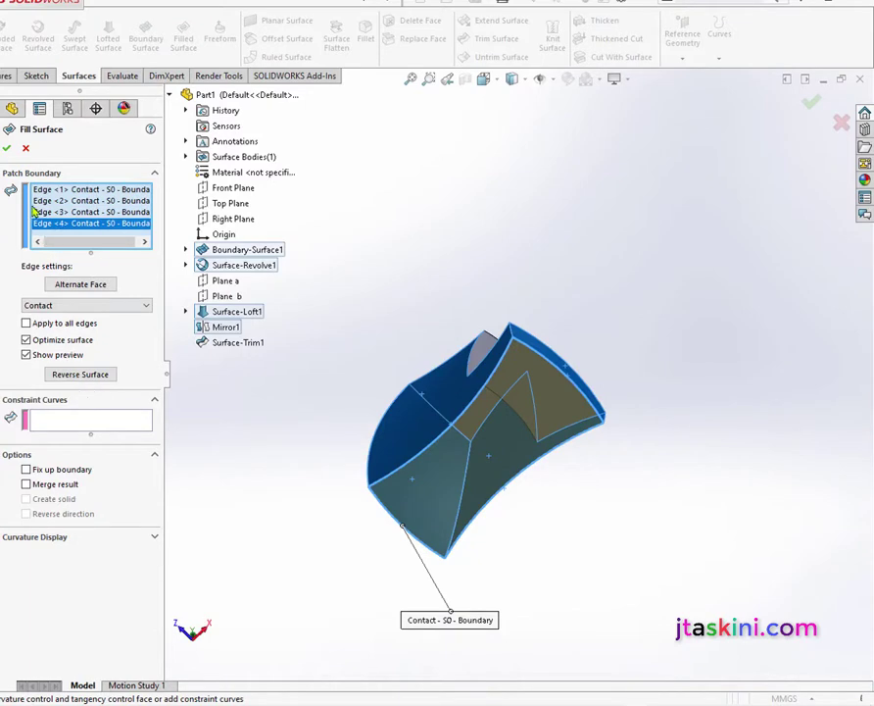
pyautogui.click(9, 149)
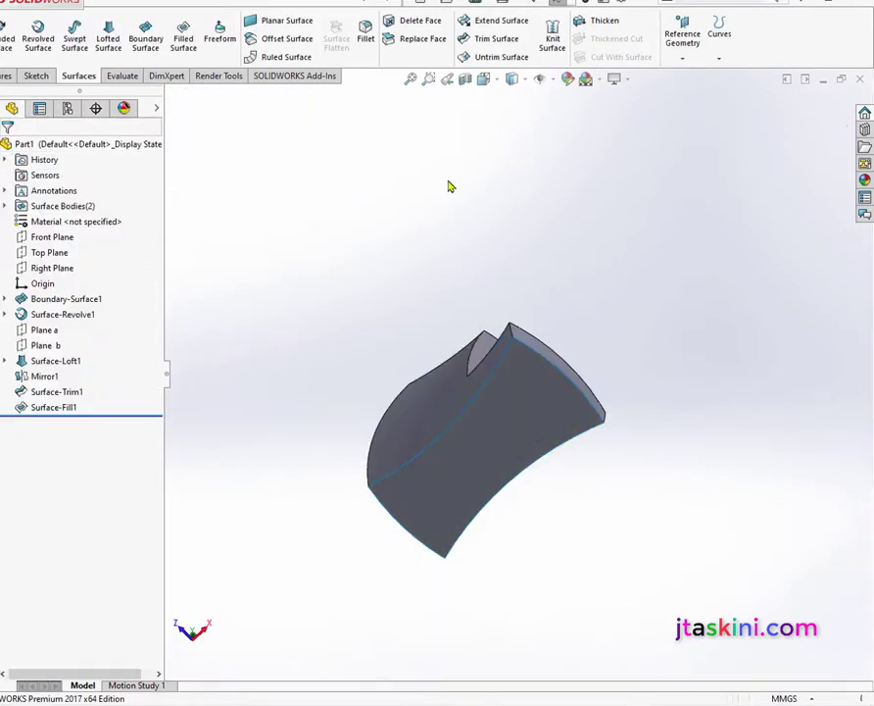
pyautogui.click(485, 80)
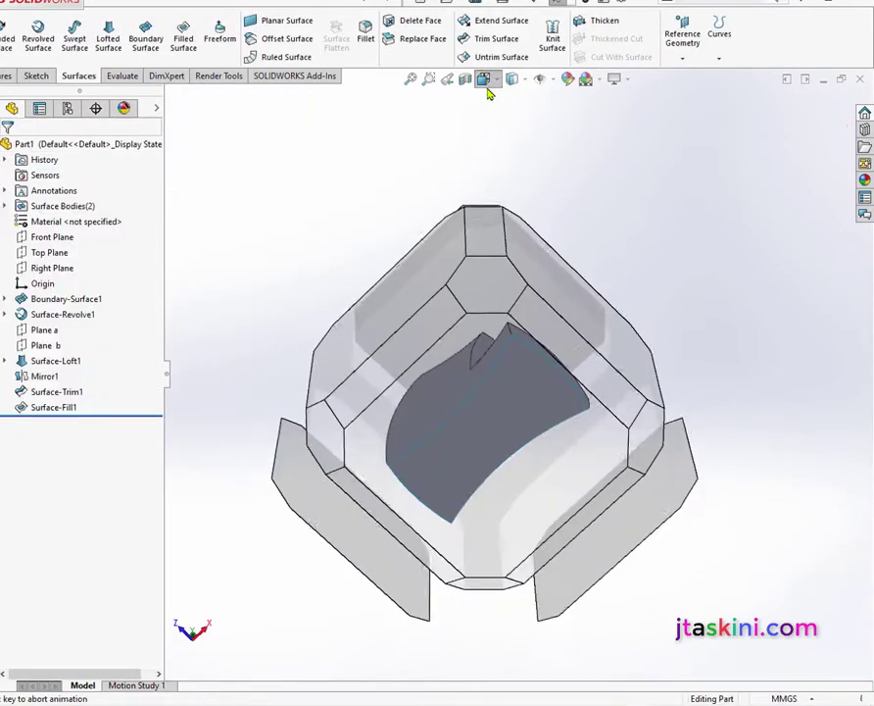
pyautogui.click(559, 96)
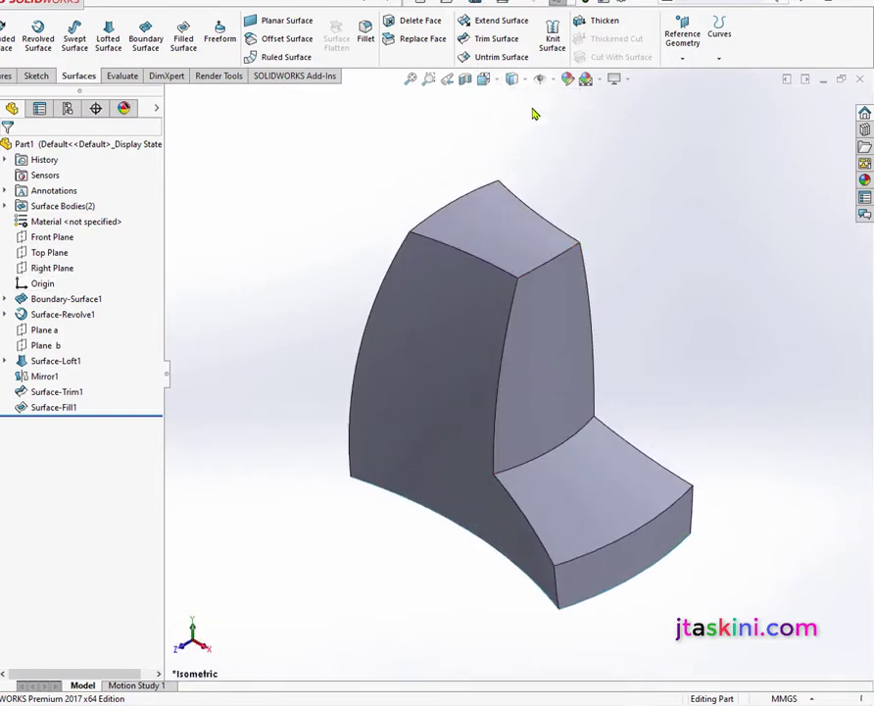
# Knit Surface-Trim1 and Surface-Fill1 into a solid body
pyautogui.click(552, 41)
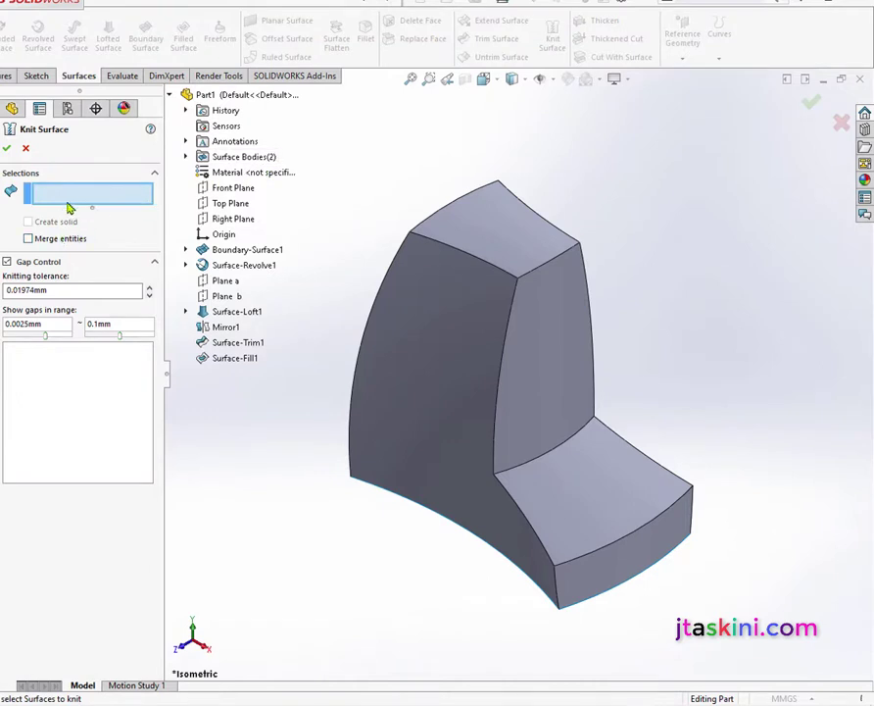
pyautogui.click(451, 476)
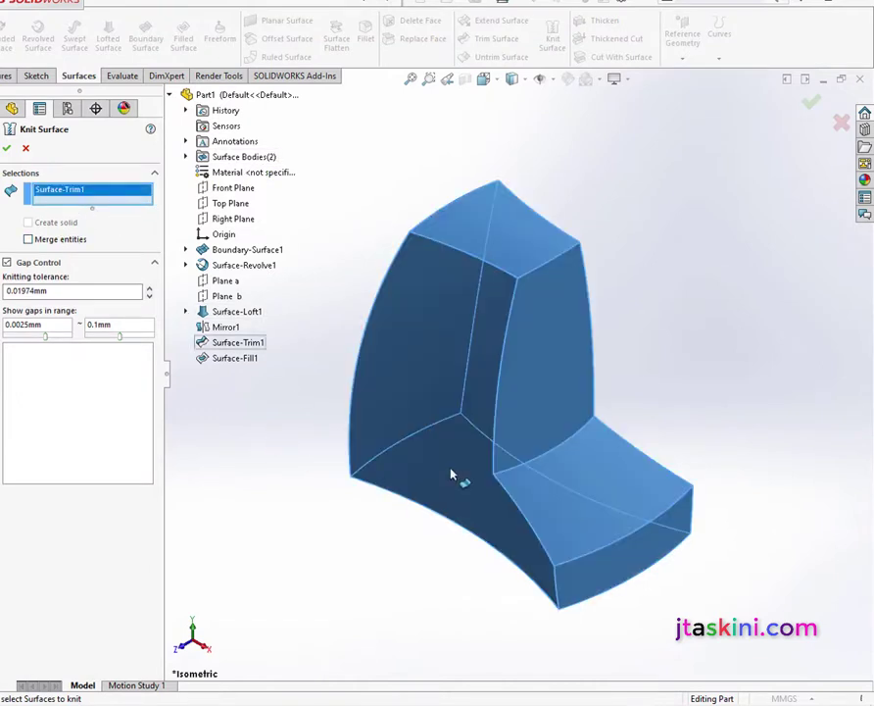
pyautogui.click(232, 360)
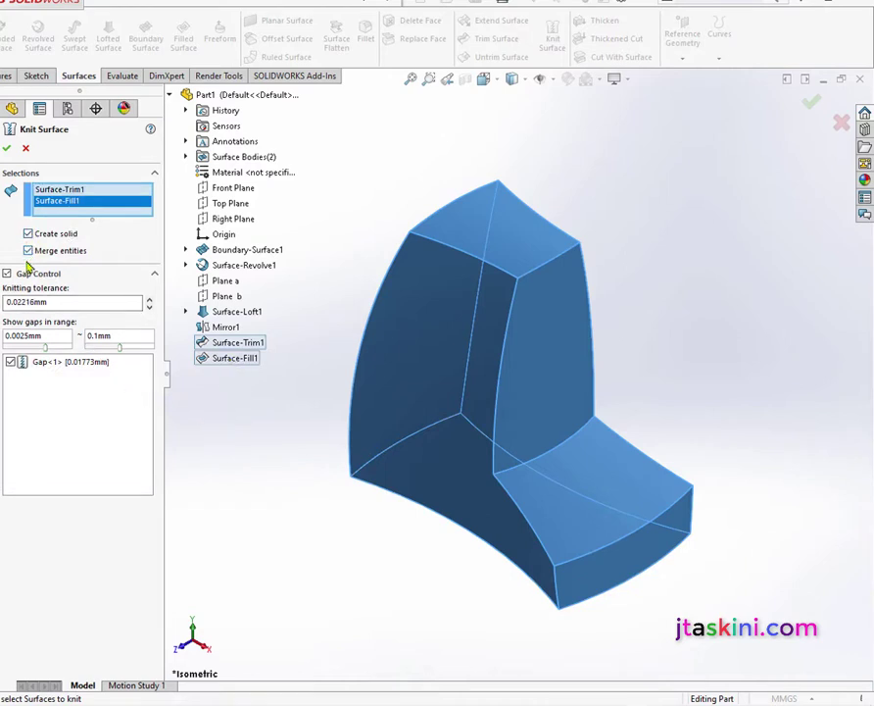
pyautogui.click(6, 150)
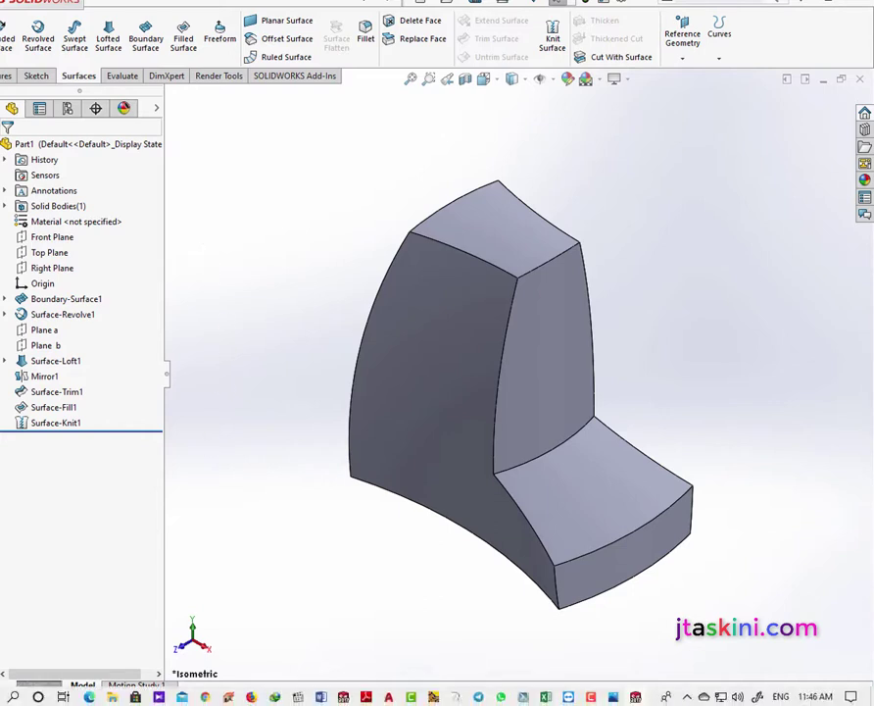
# Start the Fillet command from the Features tools
pyautogui.click(6, 75)
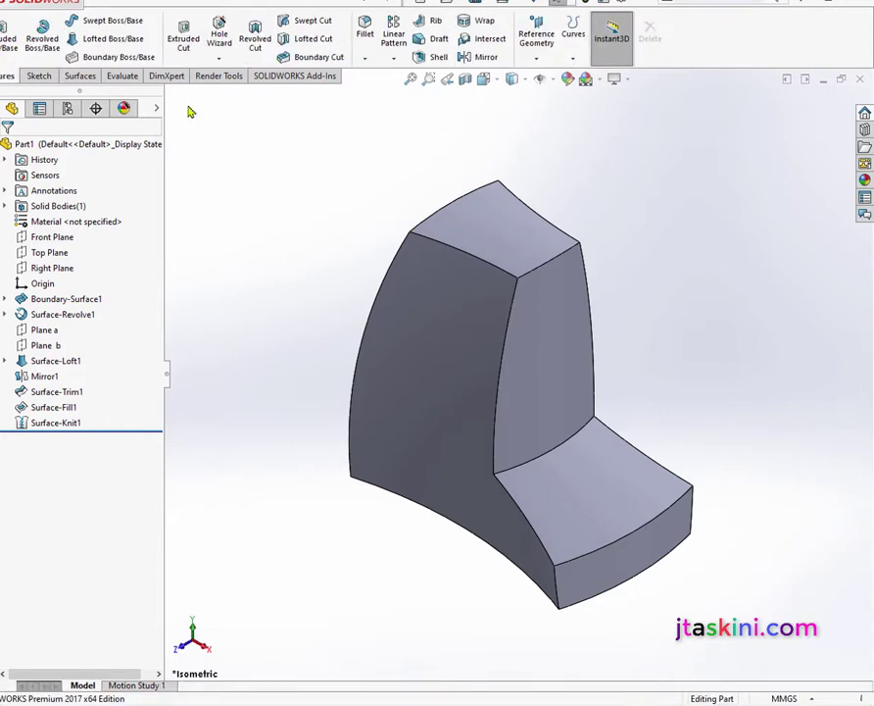
pyautogui.click(365, 59)
pyautogui.click(386, 72)
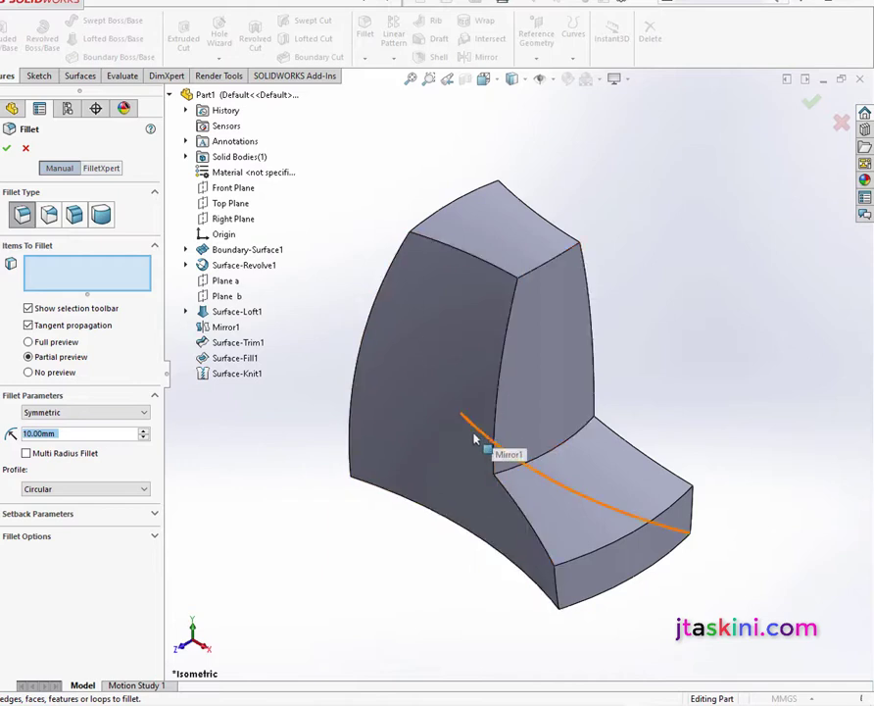
# Select the inner back-seat edge and two short vertical edges, removing a mistakenly picked face
pyautogui.click(554, 463)
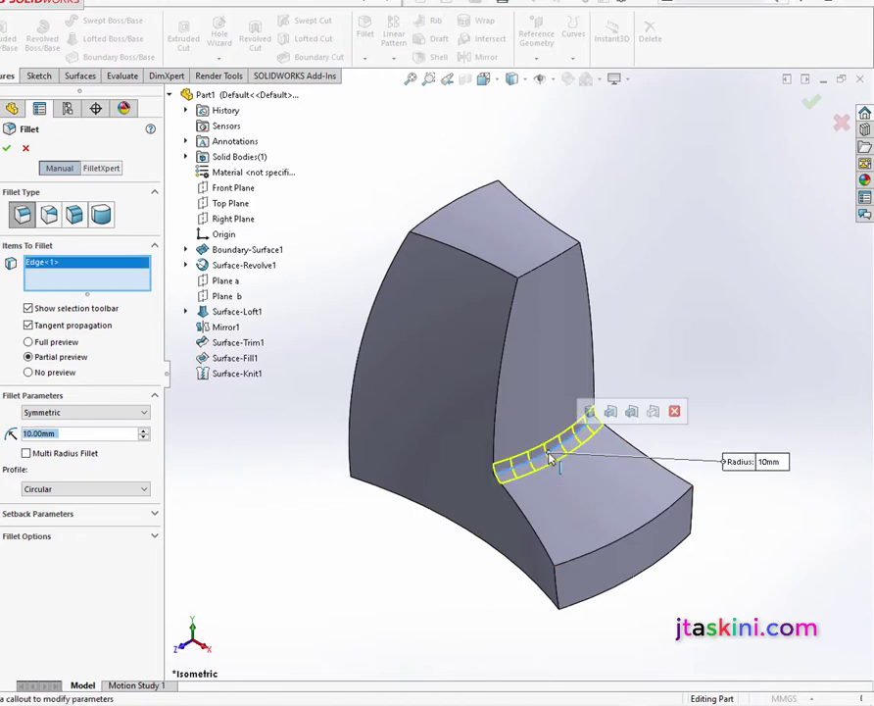
pyautogui.click(555, 596)
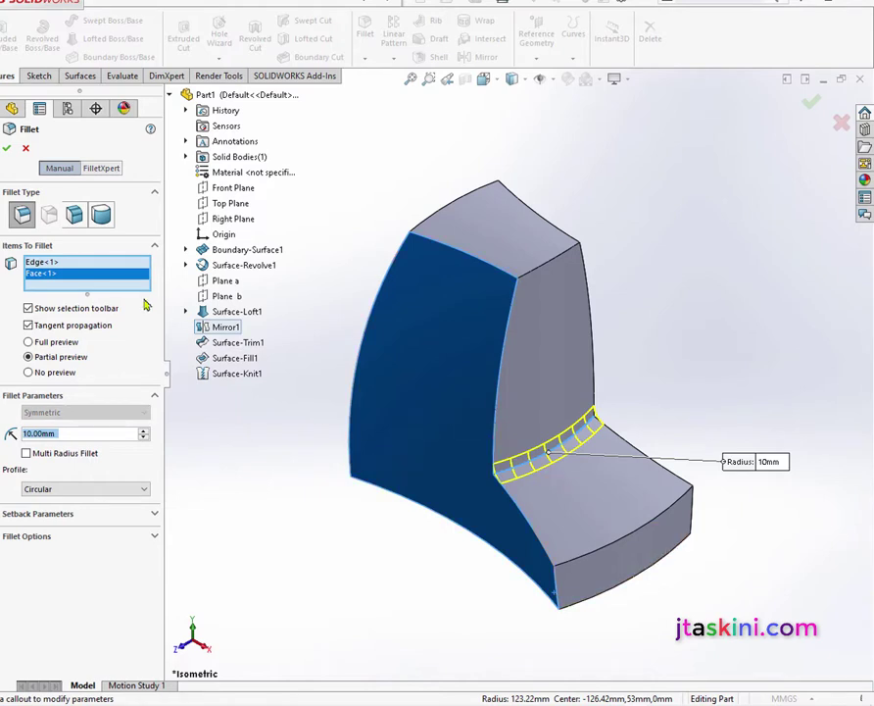
pyautogui.rightClick(109, 282)
pyautogui.click(142, 305)
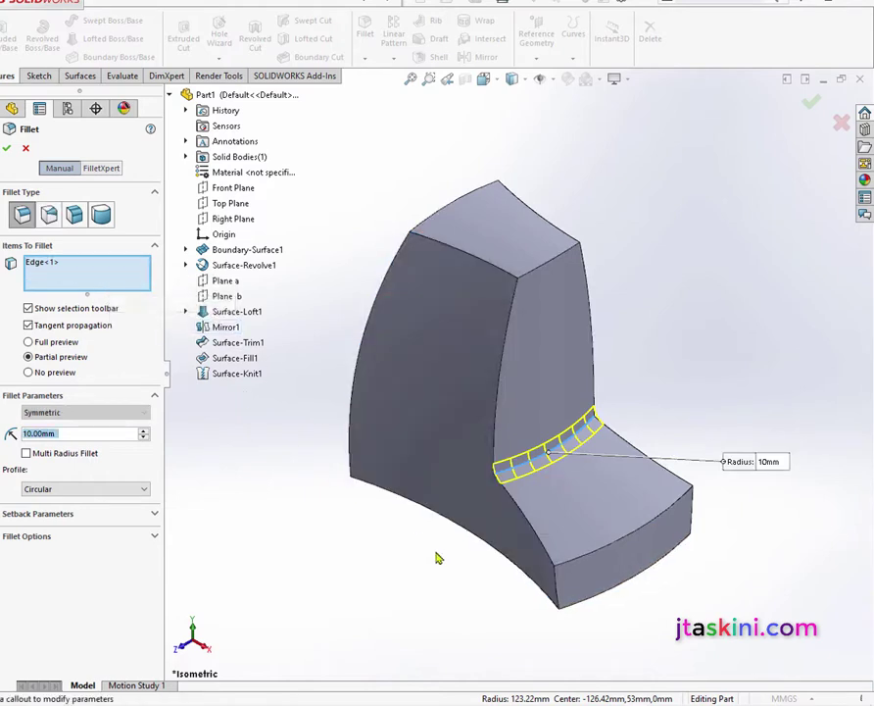
pyautogui.click(558, 593)
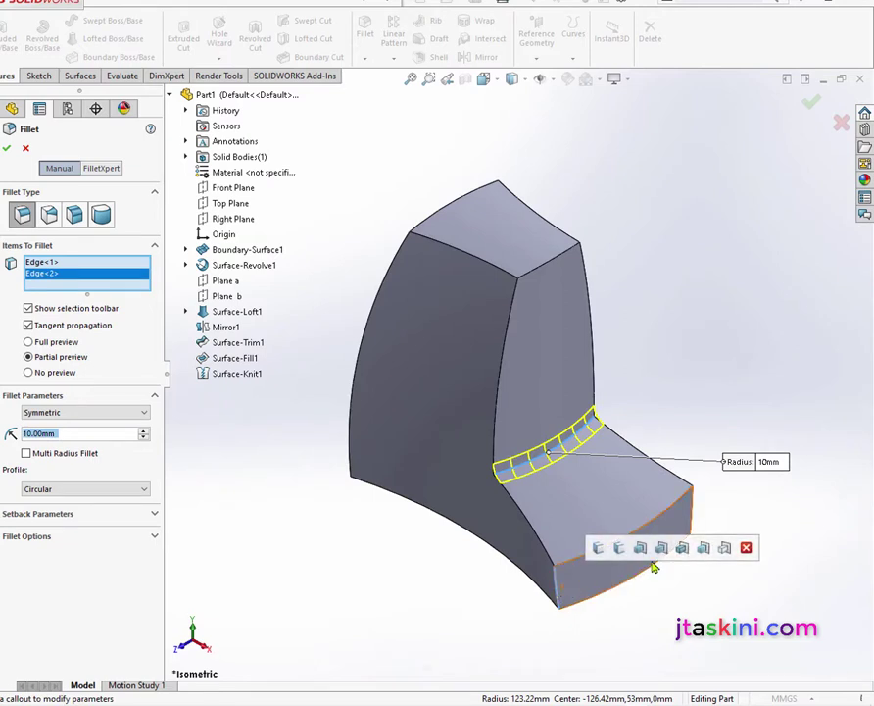
pyautogui.click(693, 520)
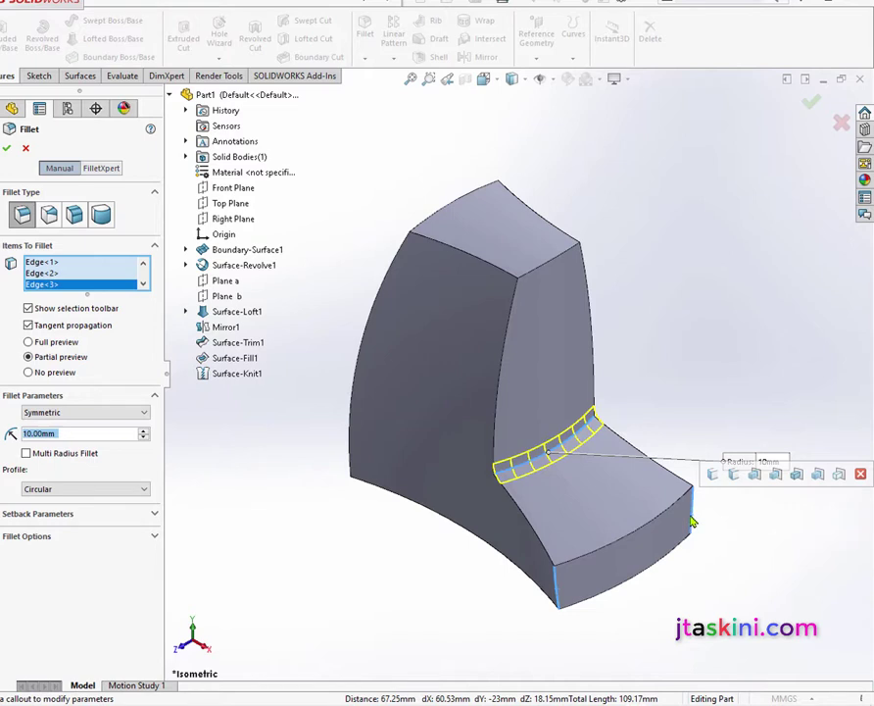
# Add the back top, curved and seat-bottom edges and apply the 10 mm fillet
pyautogui.click(557, 261)
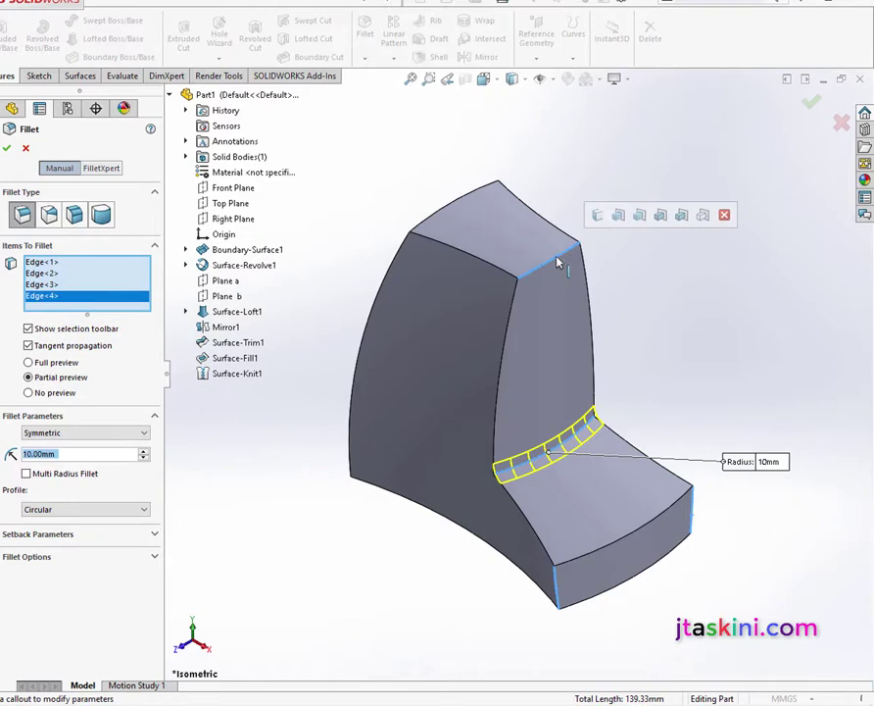
pyautogui.click(377, 311)
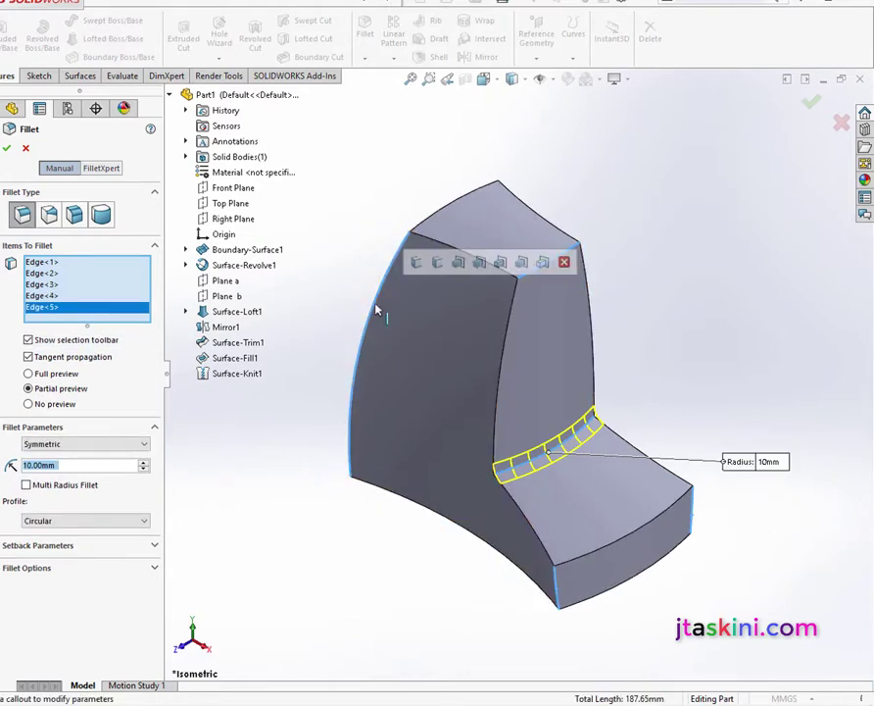
pyautogui.click(440, 520)
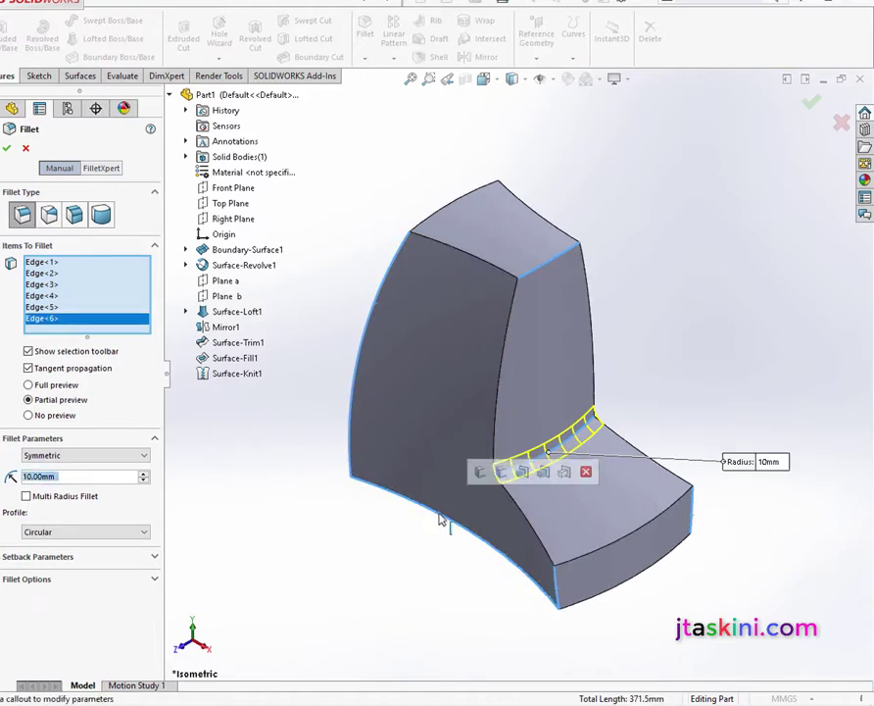
pyautogui.click(630, 587)
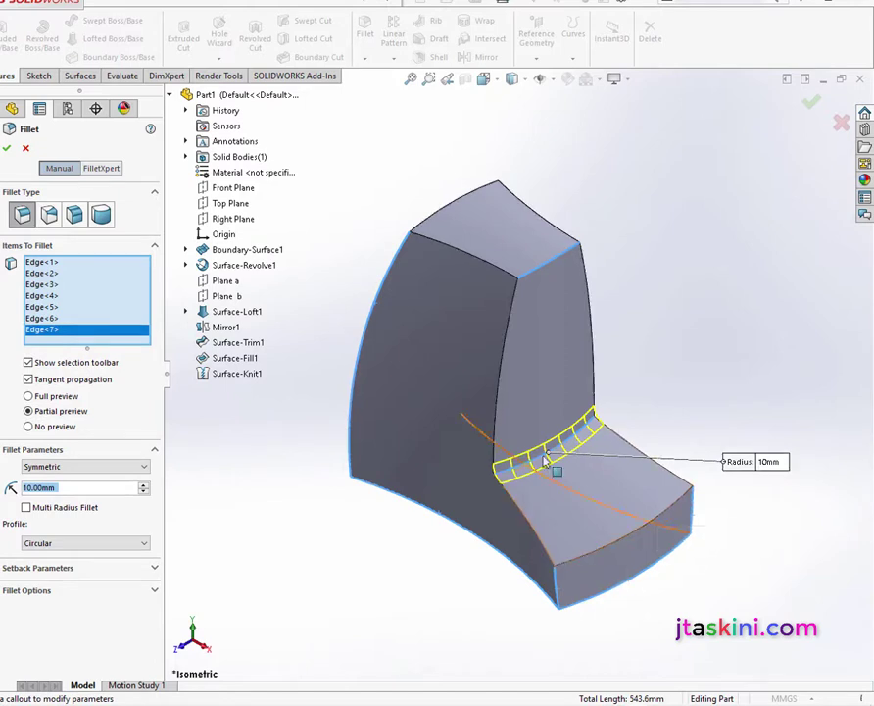
pyautogui.click(461, 201)
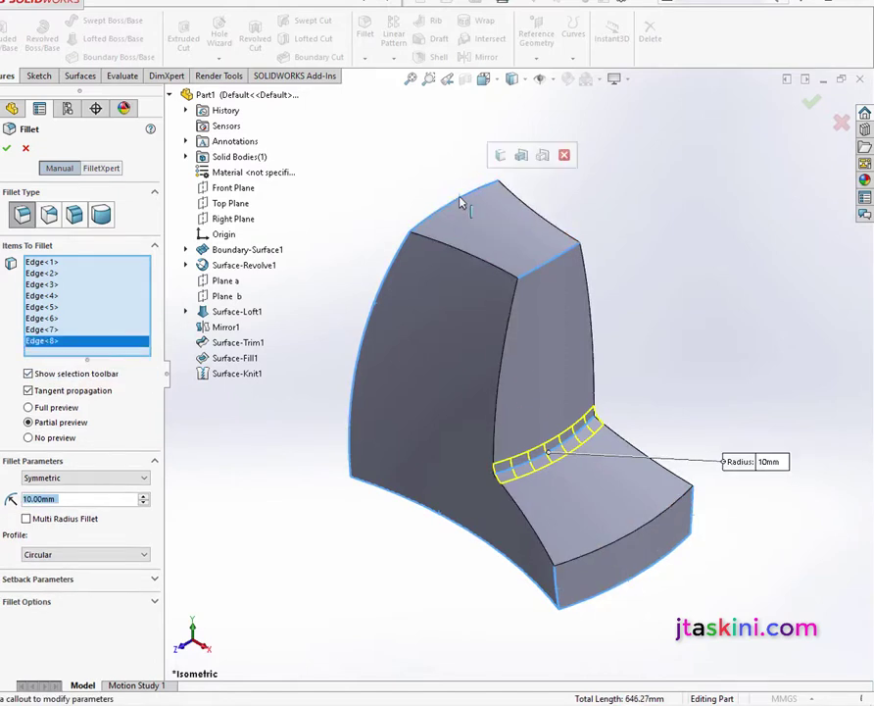
pyautogui.click(7, 148)
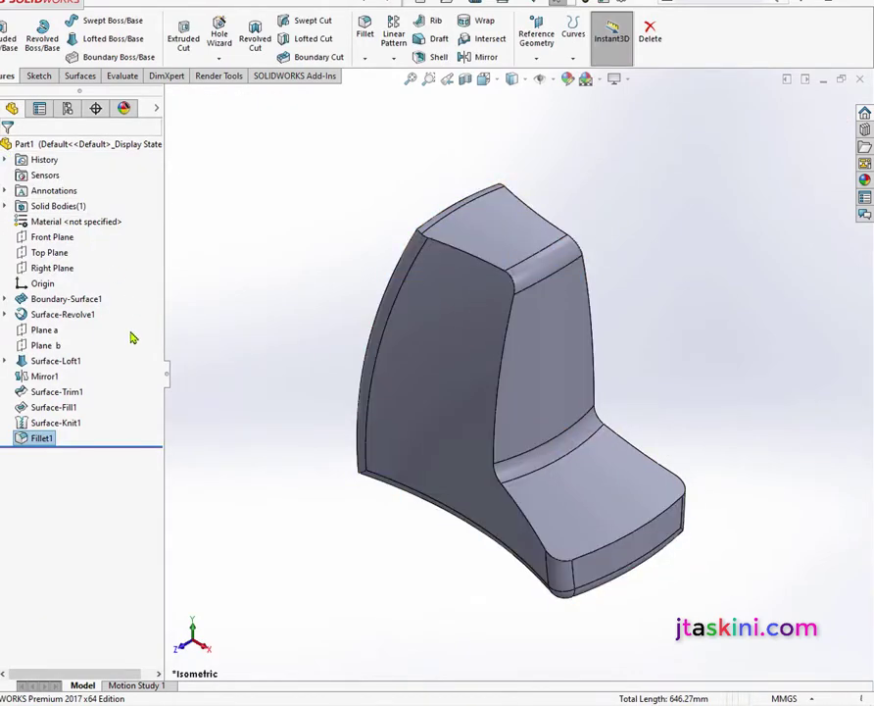
pyautogui.click(365, 58)
# Fillet the top edge, lower-right long edge and diagonal side edge at 10 mm
pyautogui.click(382, 77)
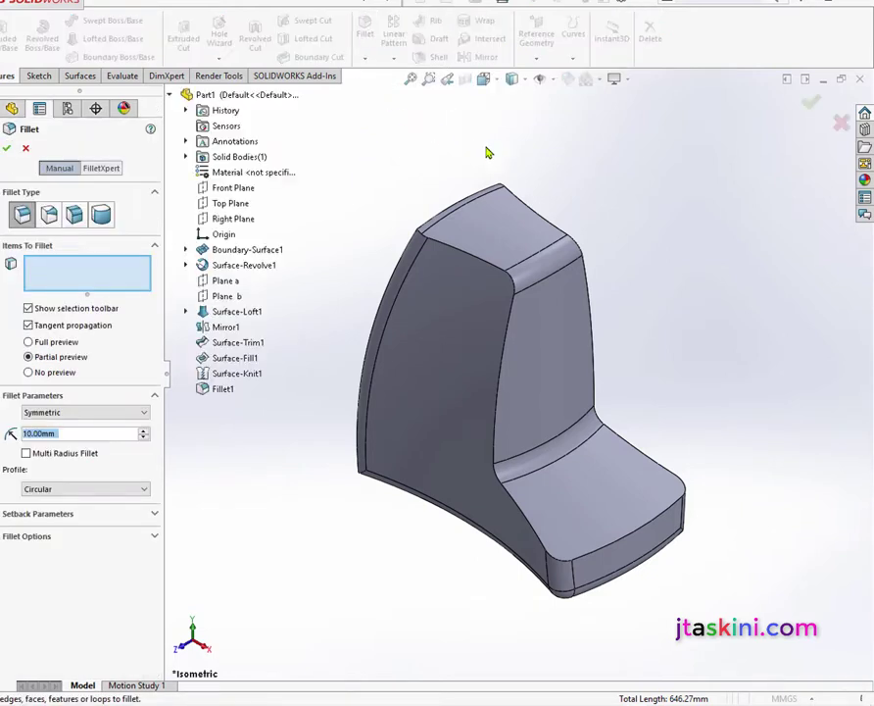
pyautogui.click(476, 263)
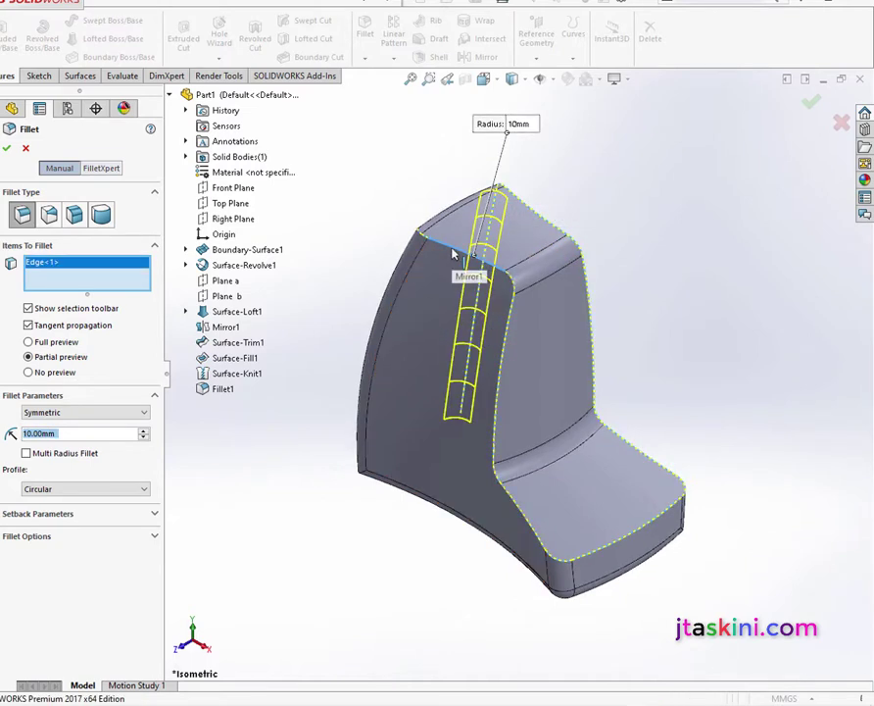
pyautogui.click(454, 253)
pyautogui.click(454, 253)
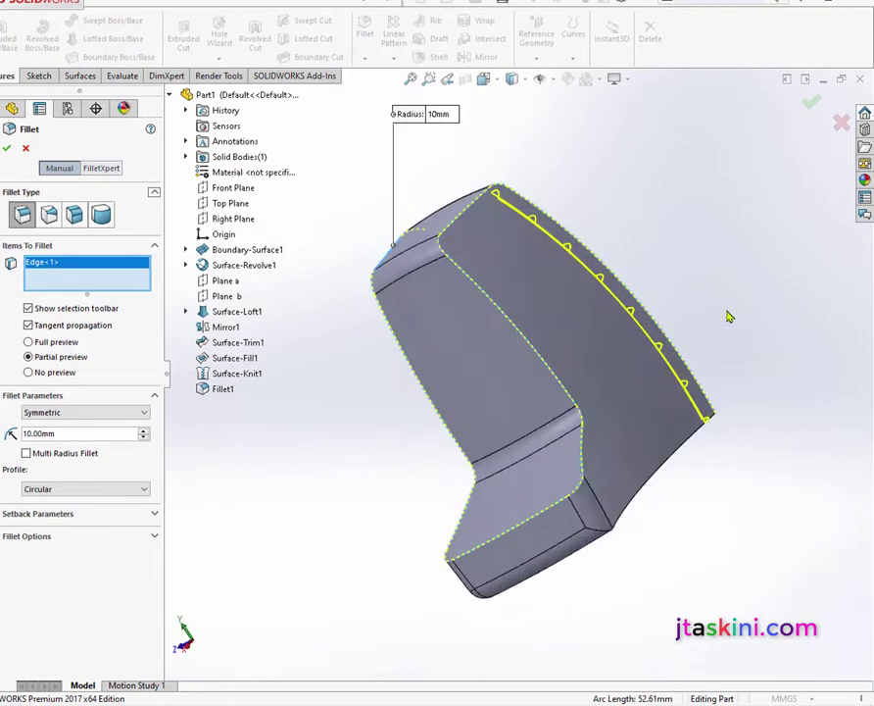
pyautogui.moveTo(733, 314); pyautogui.dragTo(692, 410, button='middle')
pyautogui.click(668, 468)
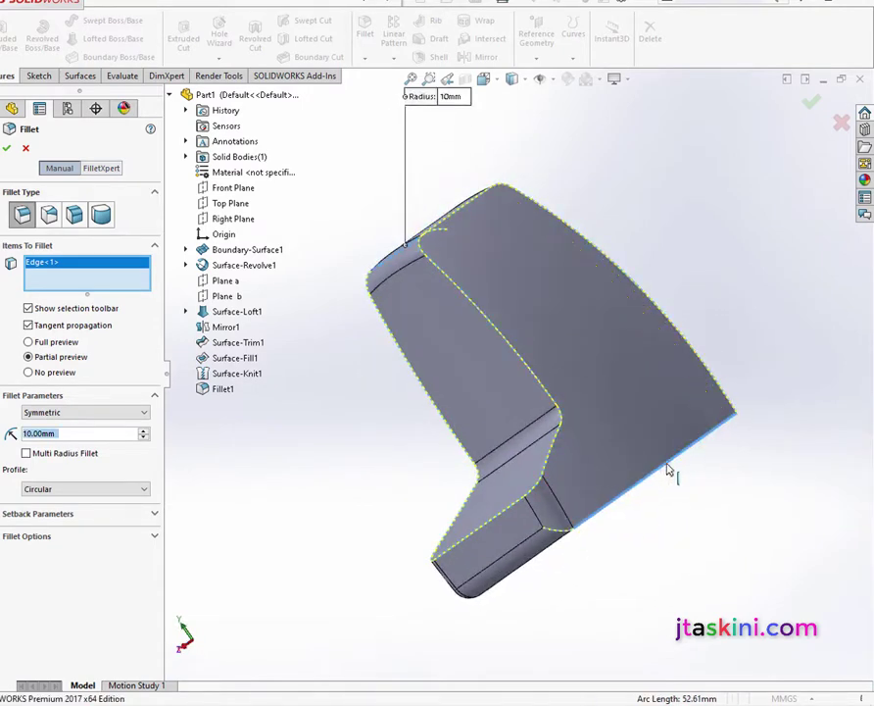
pyautogui.click(532, 515)
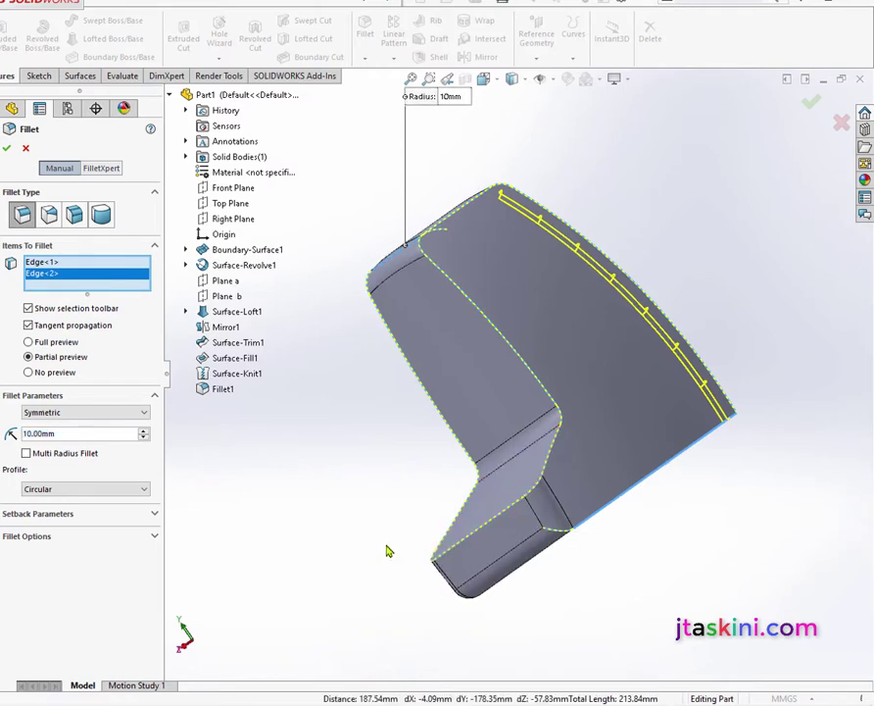
pyautogui.press('Down')
pyautogui.press('Down')
pyautogui.press('Down')
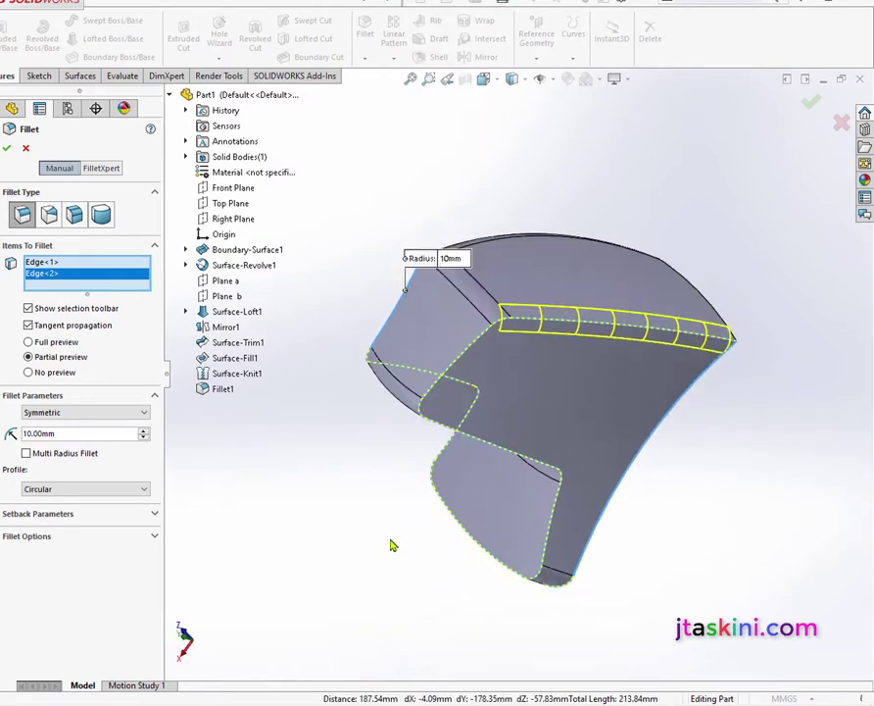
pyautogui.press('Down')
pyautogui.press('Left')
pyautogui.press('Left')
pyautogui.press('Left')
pyautogui.press('Left')
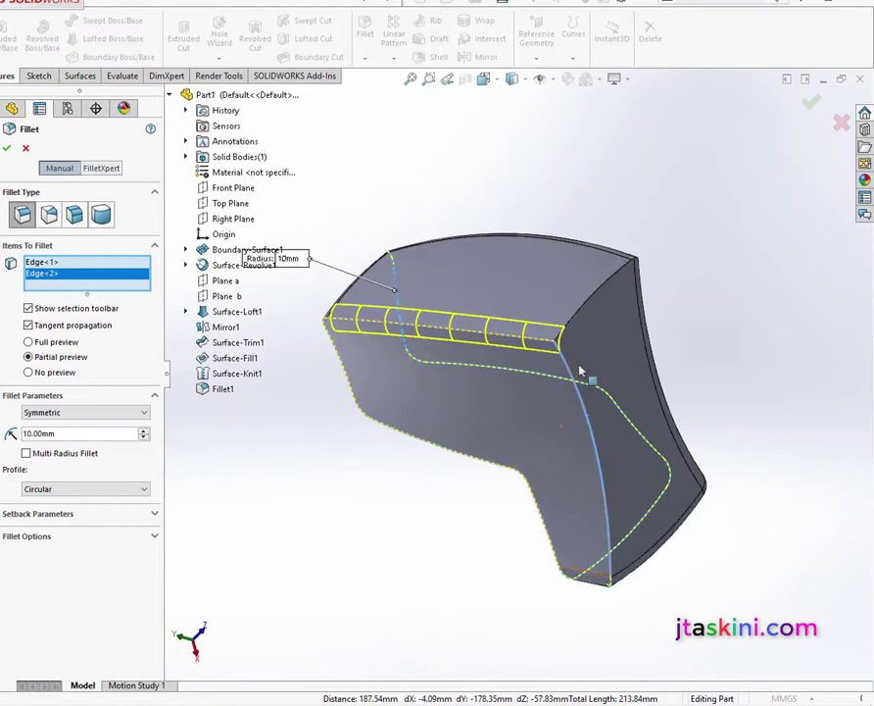
pyautogui.click(590, 312)
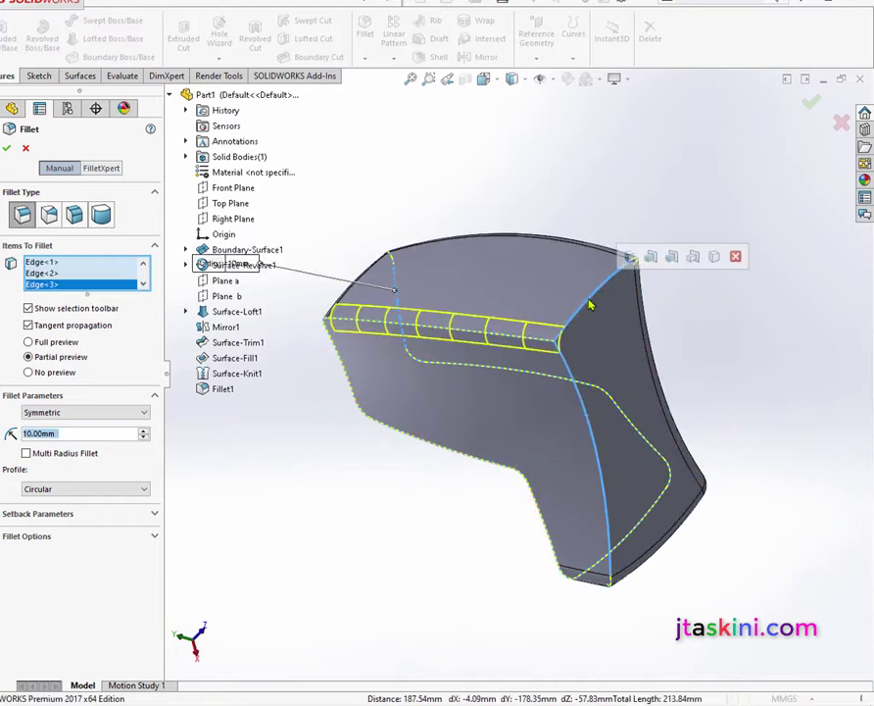
pyautogui.click(6, 147)
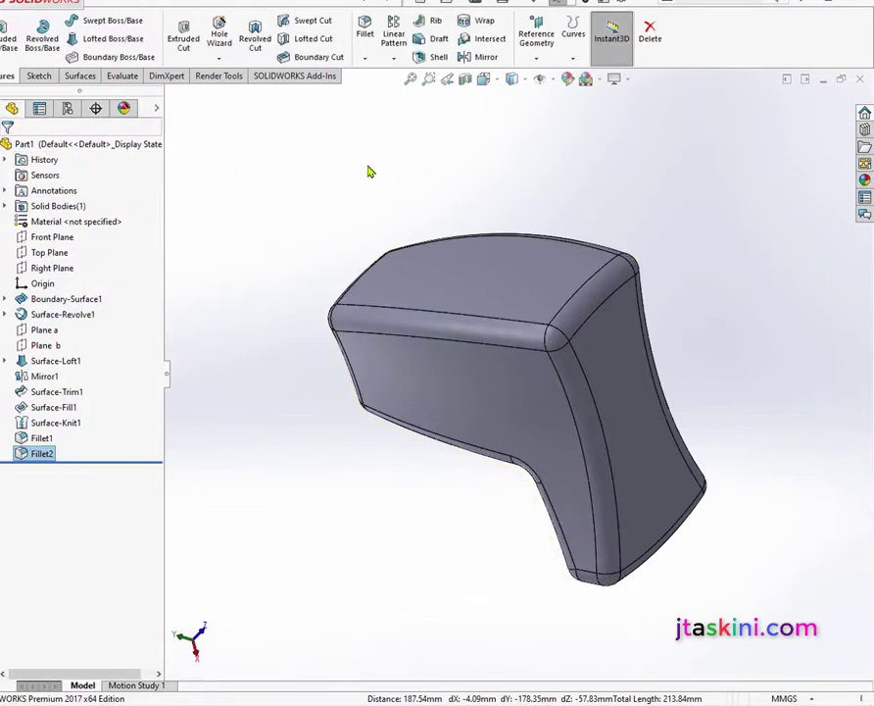
# Return to isometric view and start a new sketch on the Front Plane
pyautogui.click(484, 78)
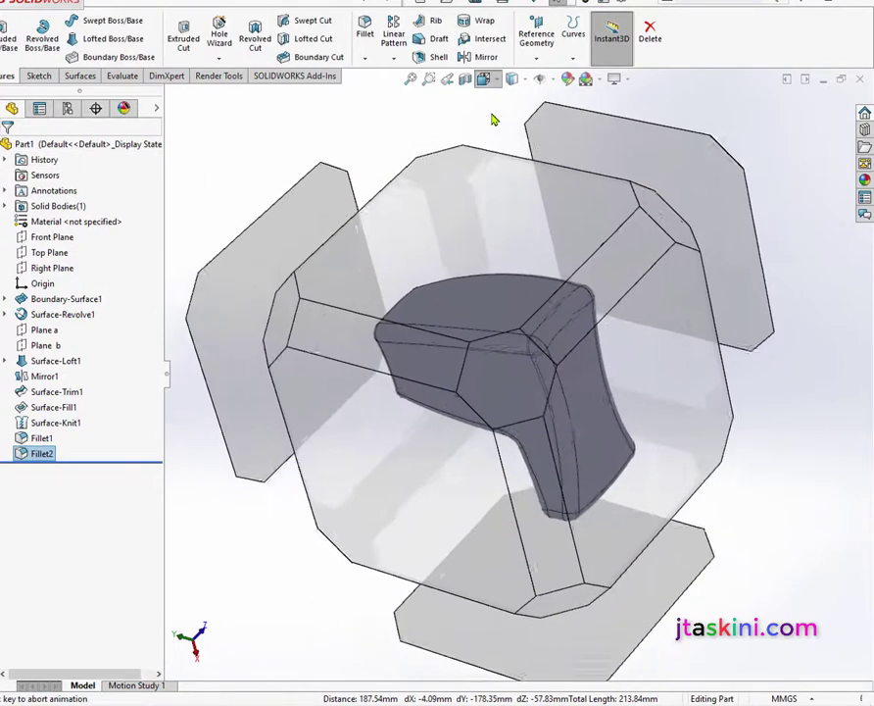
pyautogui.click(563, 119)
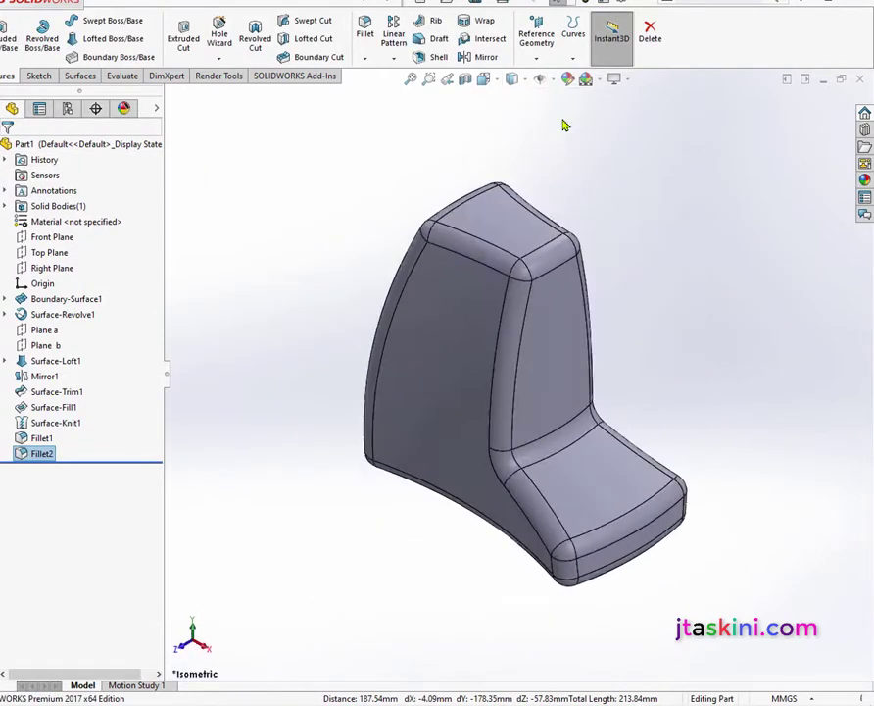
pyautogui.rightClick(60, 238)
pyautogui.click(72, 216)
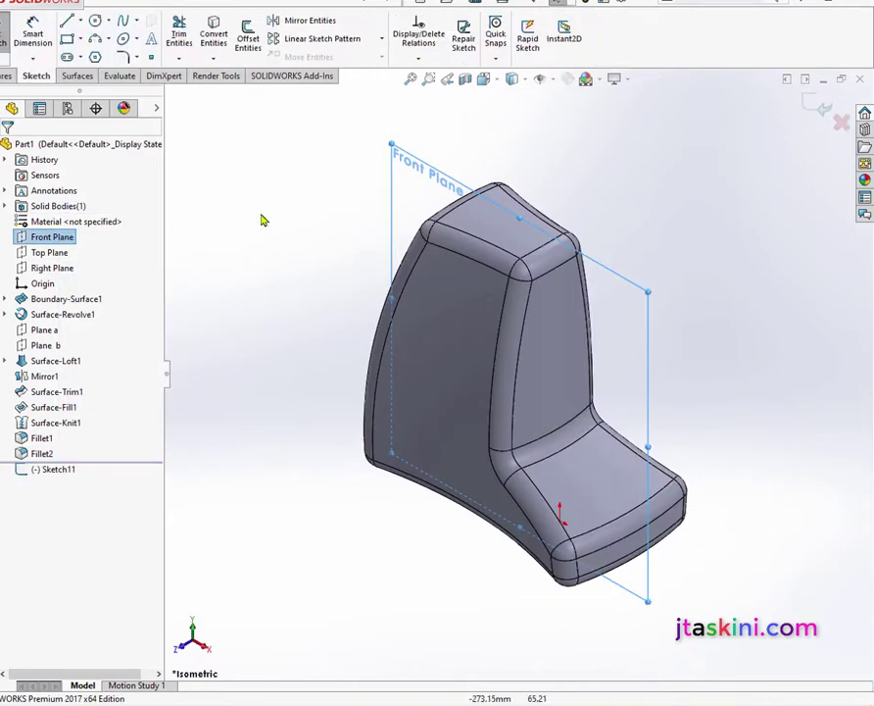
# View the sketch face-on from the Front and zoom in on the backrest
pyautogui.click(495, 81)
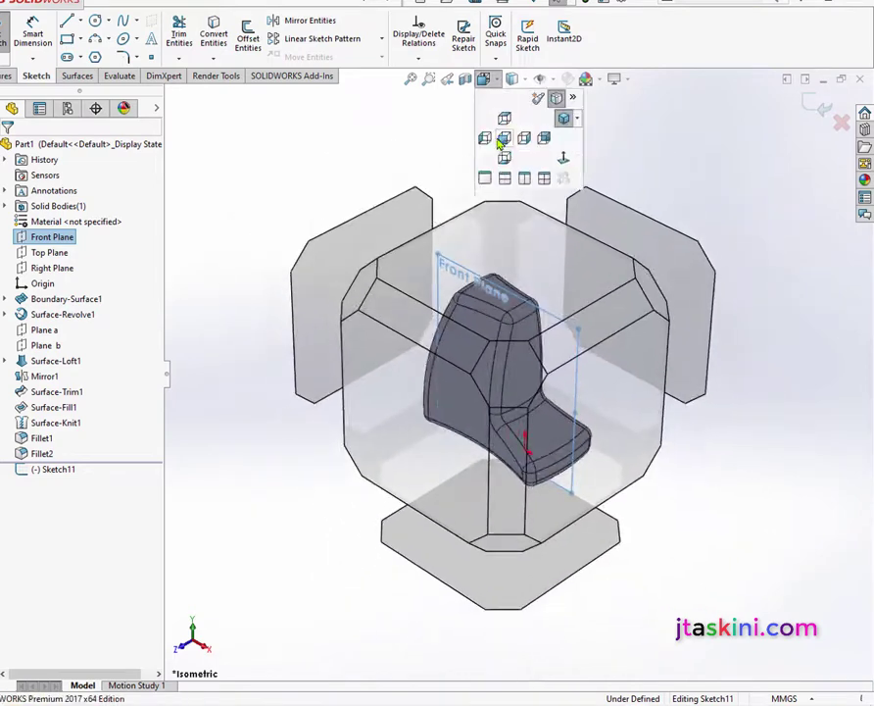
pyautogui.click(503, 138)
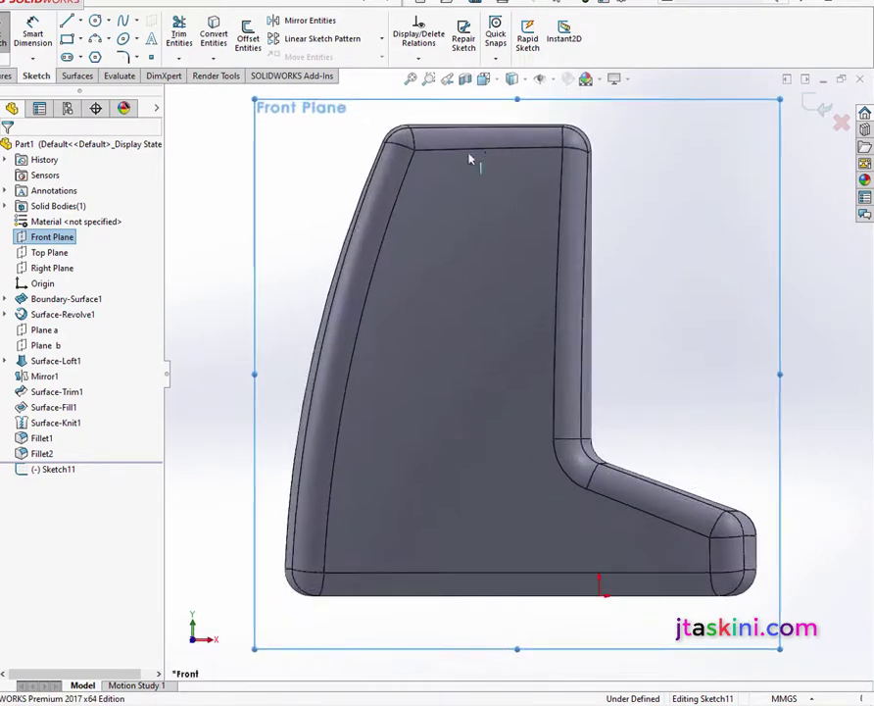
pyautogui.press('f')
pyautogui.scroll(-2, 518, 243)
pyautogui.scroll(-1, 490, 230)
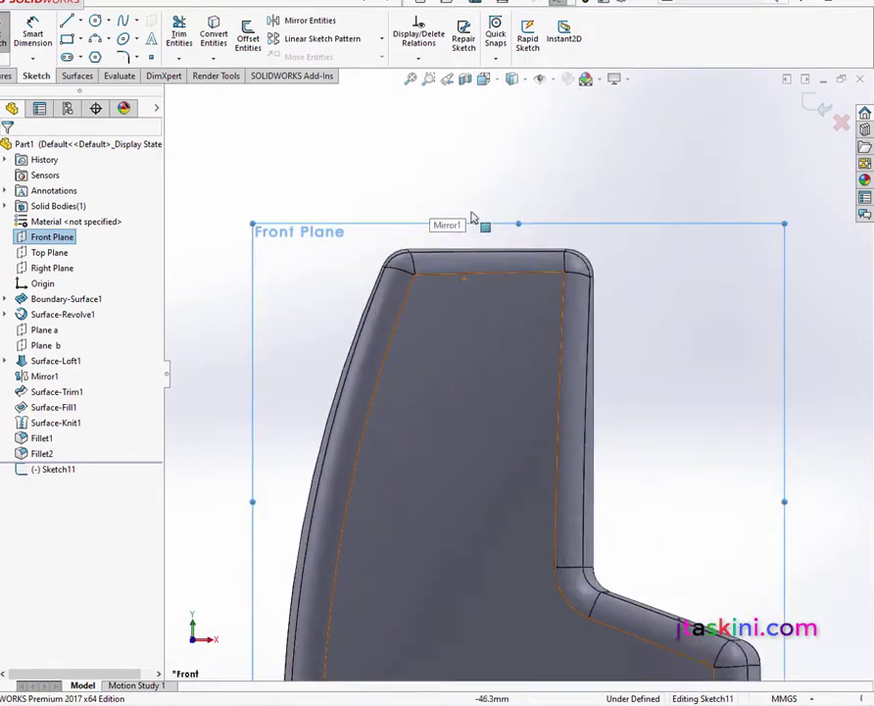
pyautogui.scroll(-1, 471, 216)
pyautogui.scroll(-1, 425, 198)
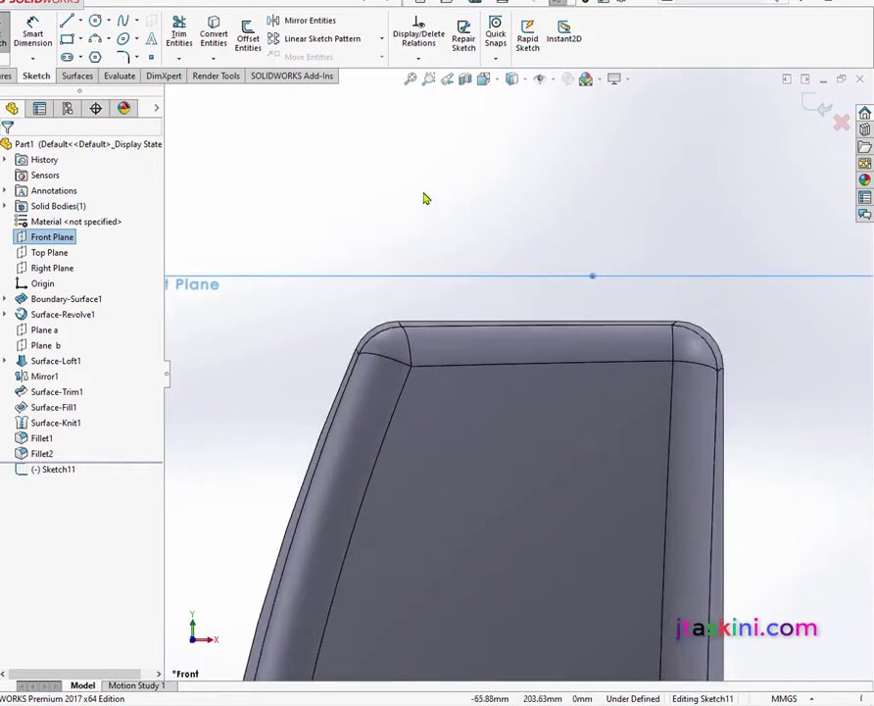
# Draw a centerline across the backrest top between its corners
pyautogui.click(80, 20)
pyautogui.click(71, 57)
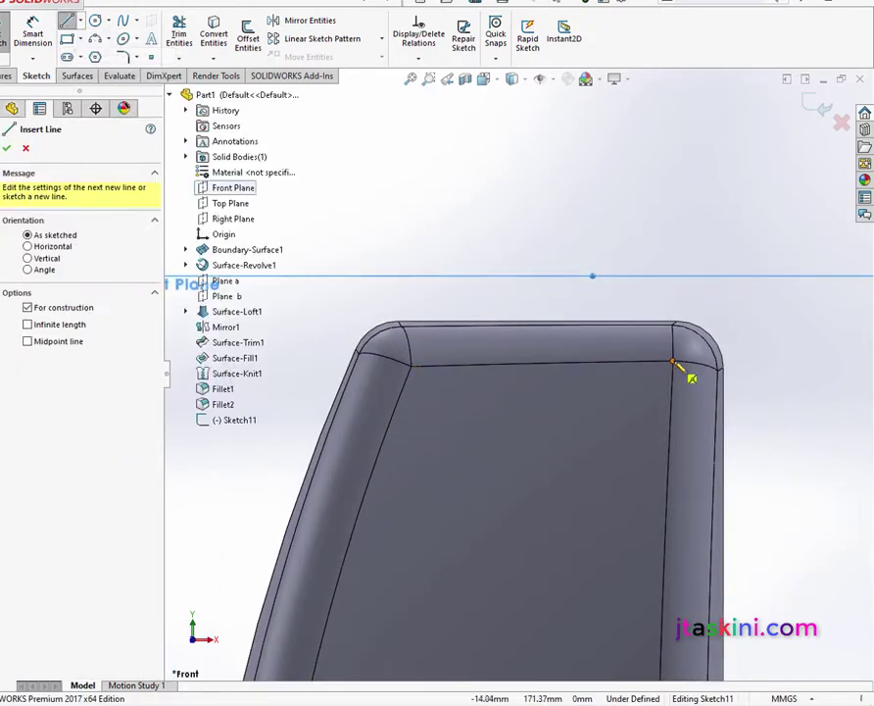
pyautogui.click(674, 363)
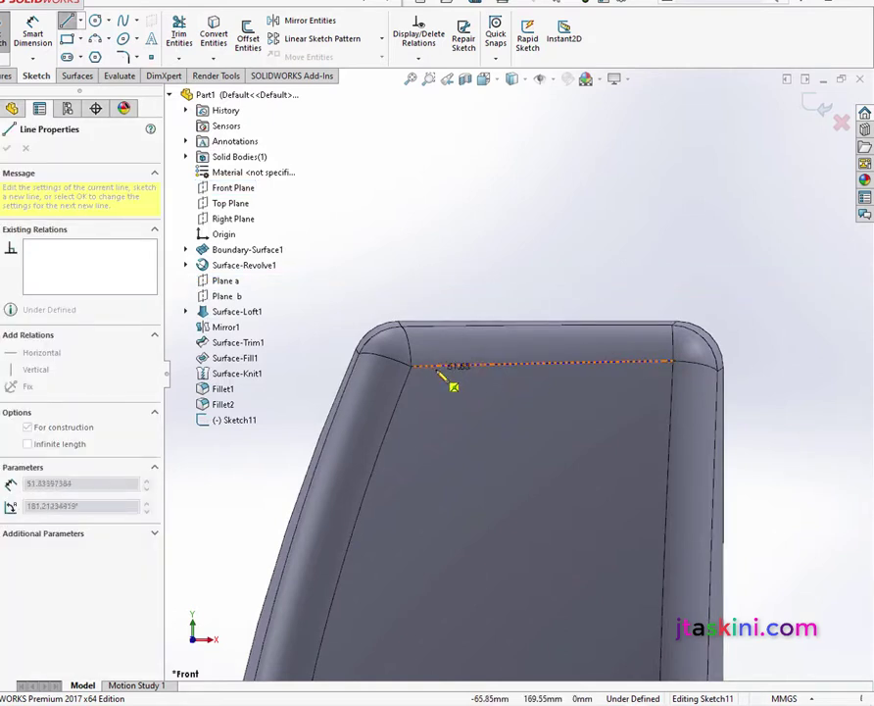
pyautogui.click(437, 365)
pyautogui.rightClick(480, 260)
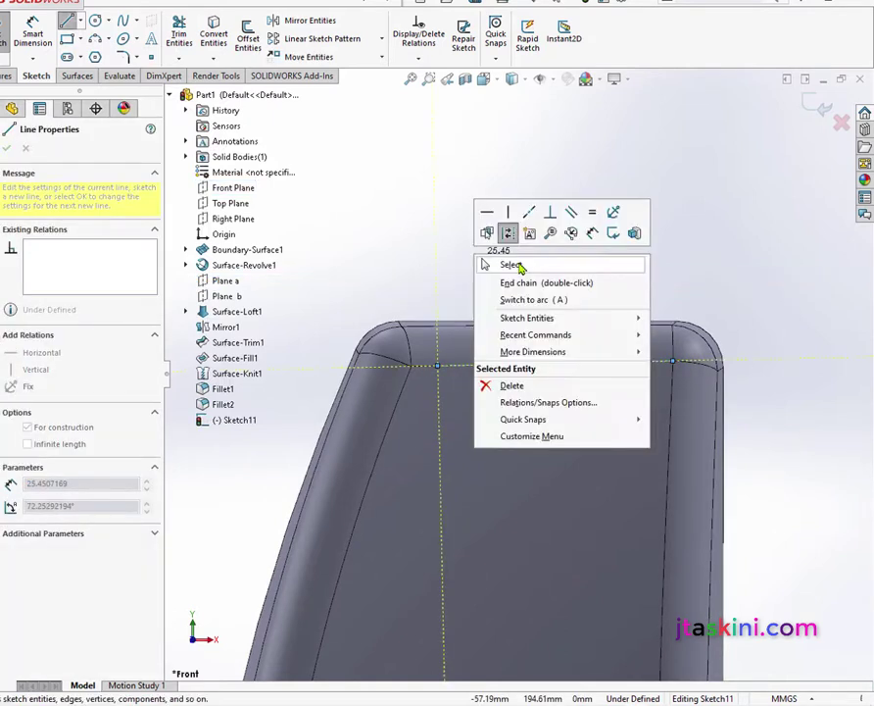
pyautogui.click(514, 268)
# Dimension the centerline to 54 mm
pyautogui.click(32, 37)
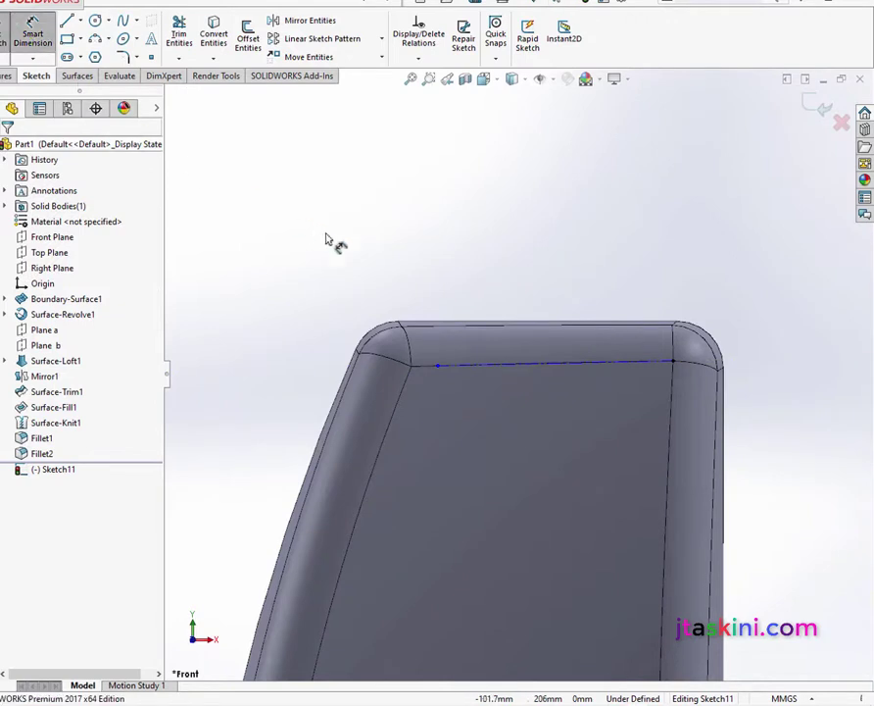
pyautogui.click(611, 363)
pyautogui.click(614, 366)
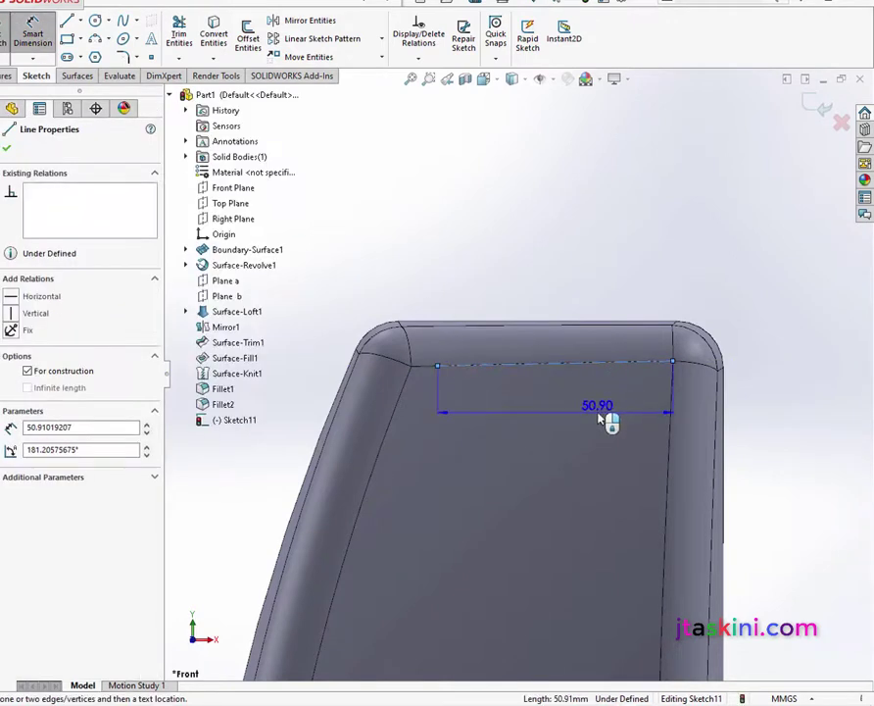
pyautogui.click(601, 417)
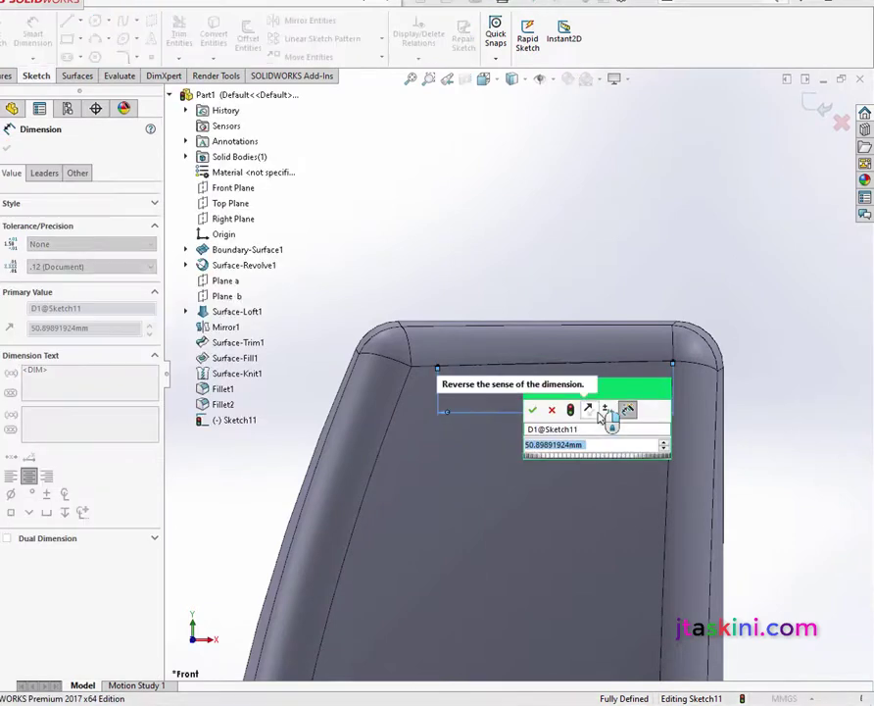
pyautogui.write('54')
pyautogui.press('Return')
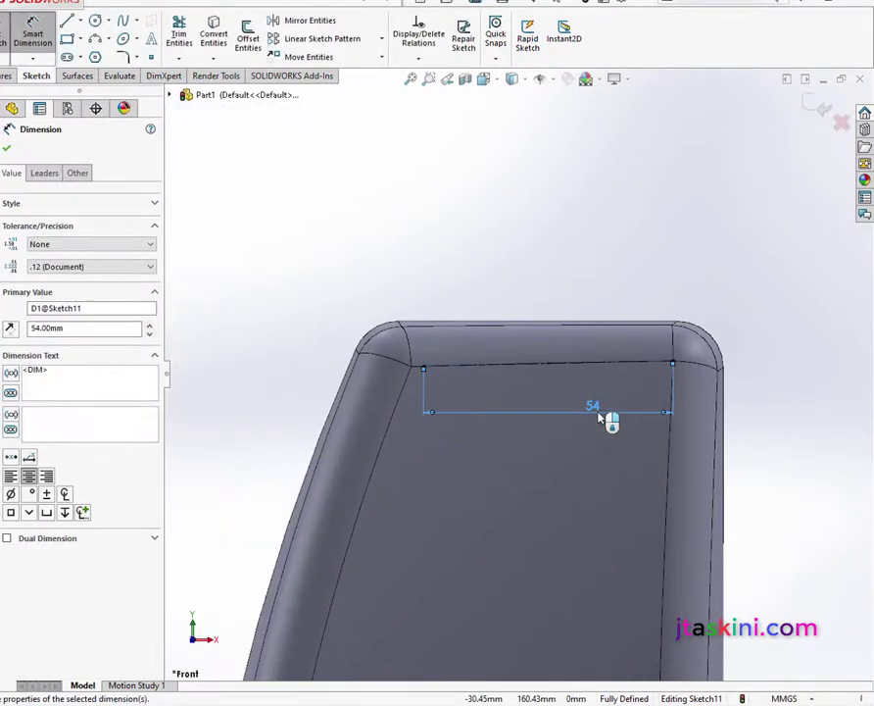
pyautogui.click(8, 148)
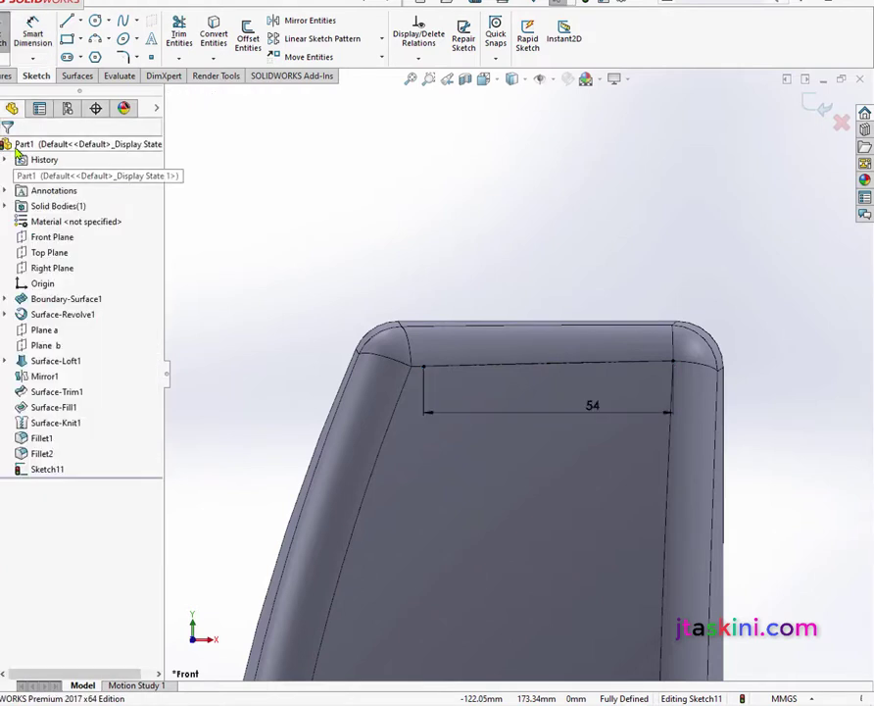
# Draw a vertical centerline upward from the left end of the 54 mm line
pyautogui.click(81, 21)
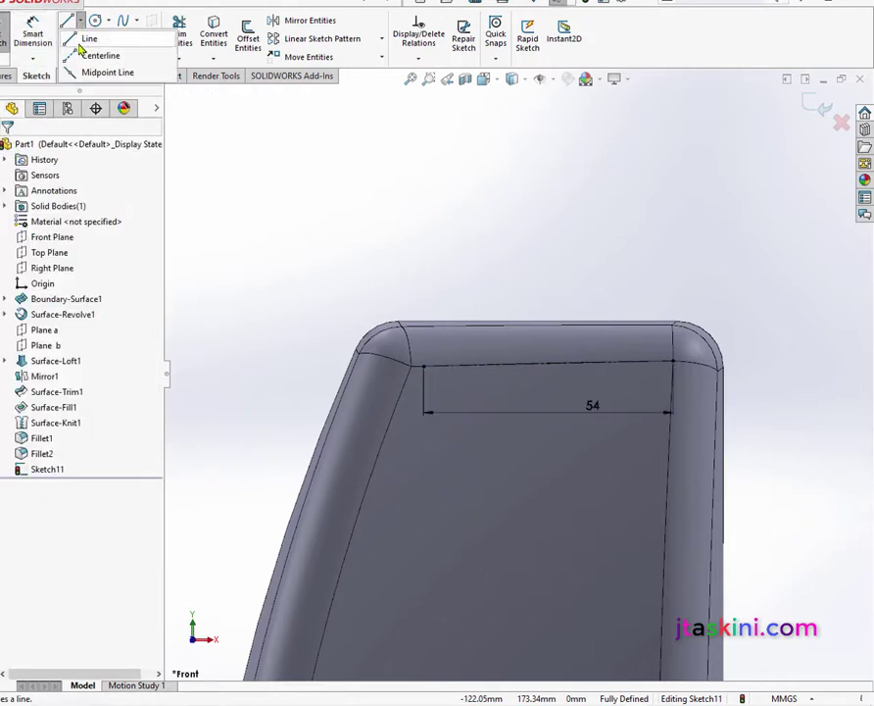
pyautogui.click(78, 53)
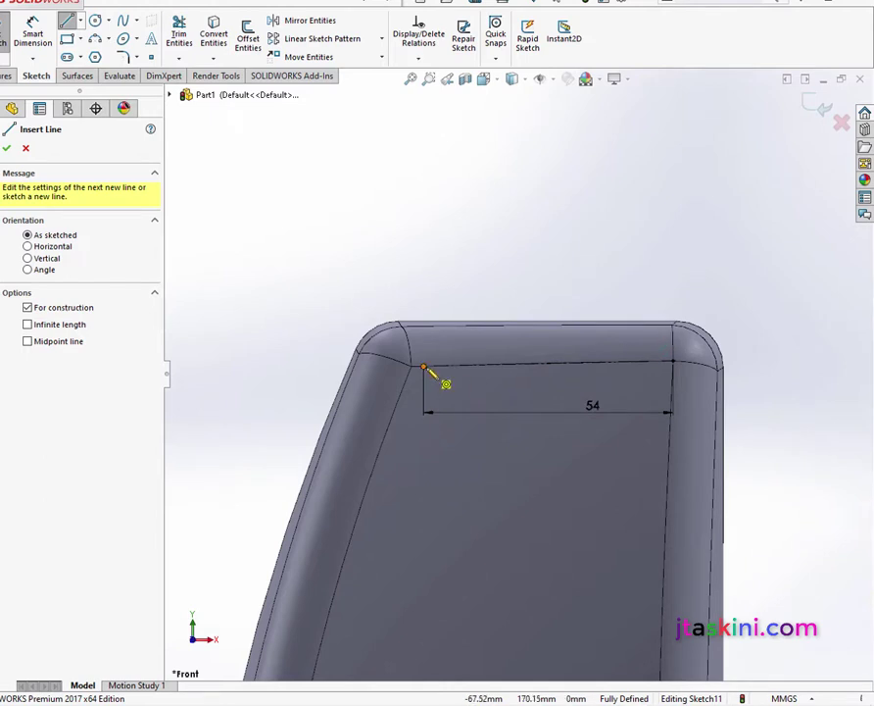
pyautogui.click(423, 366)
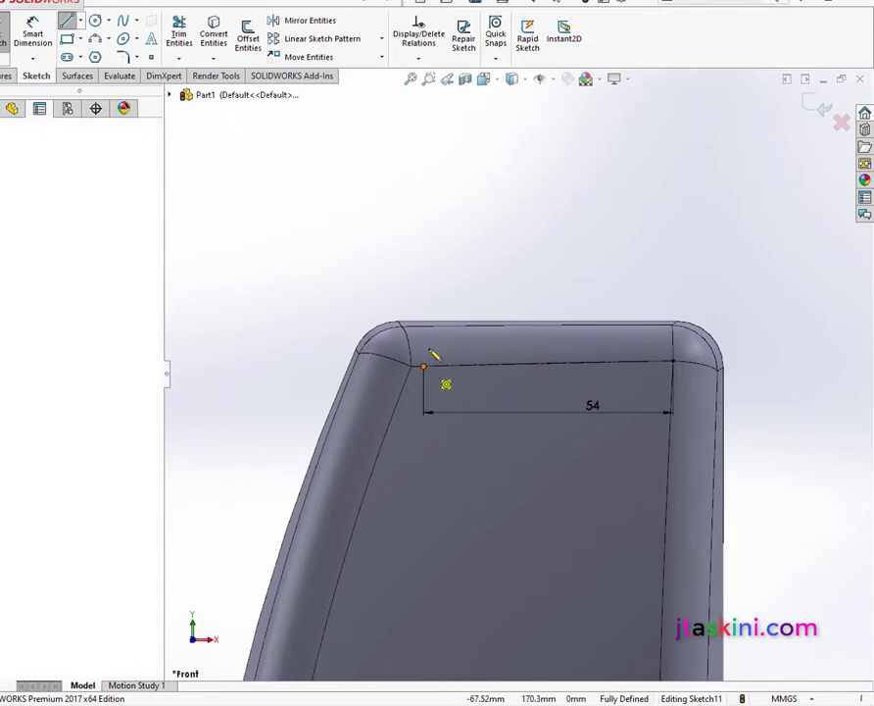
pyautogui.click(423, 267)
pyautogui.rightClick(477, 277)
pyautogui.press('Escape')
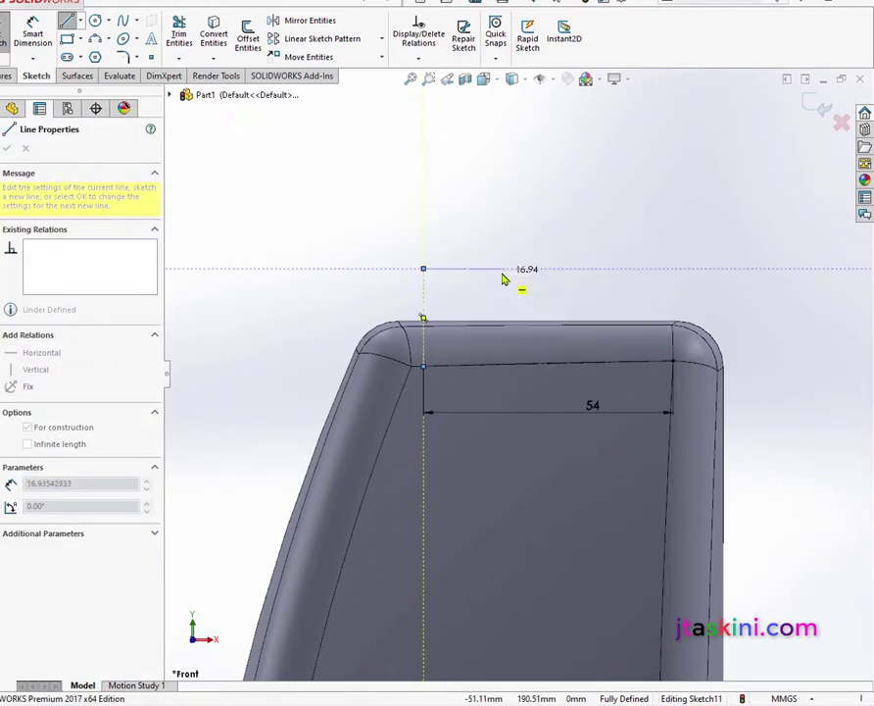
pyautogui.click(80, 21)
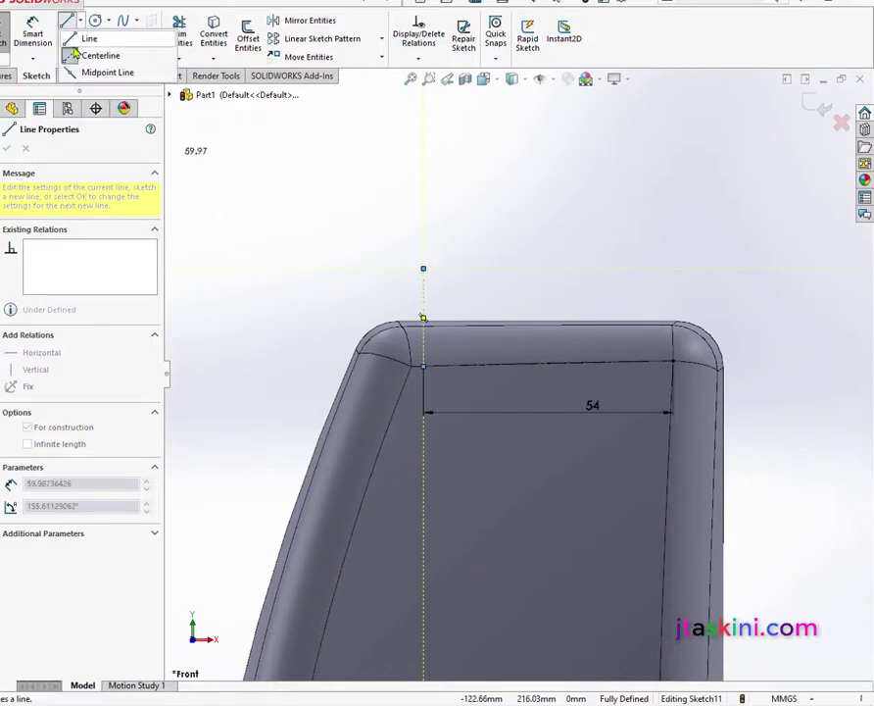
pyautogui.click(94, 55)
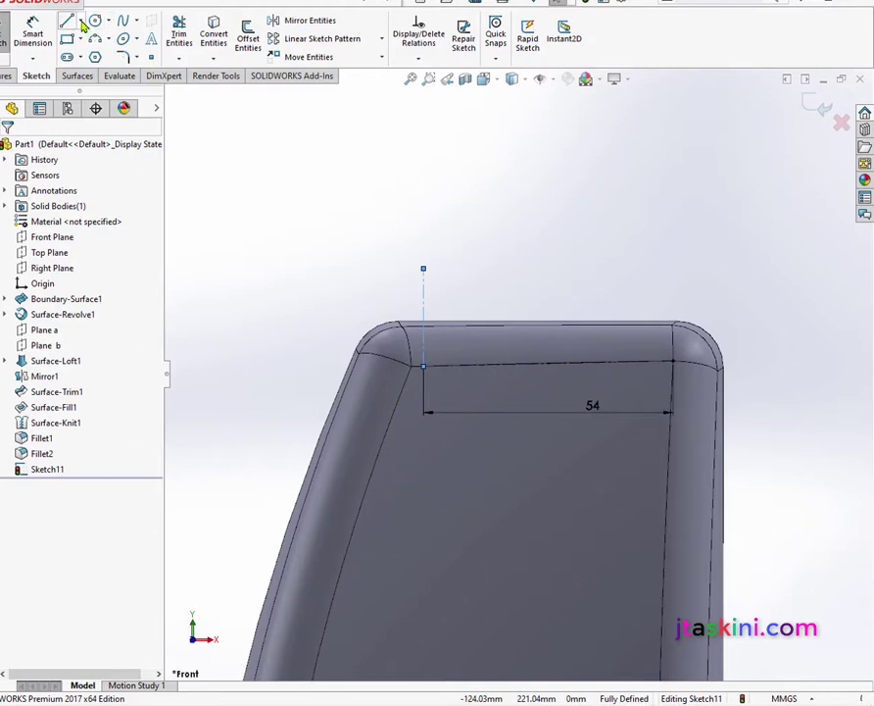
# Draw a centerline along the backrest's top edge
pyautogui.click(81, 21)
pyautogui.click(68, 54)
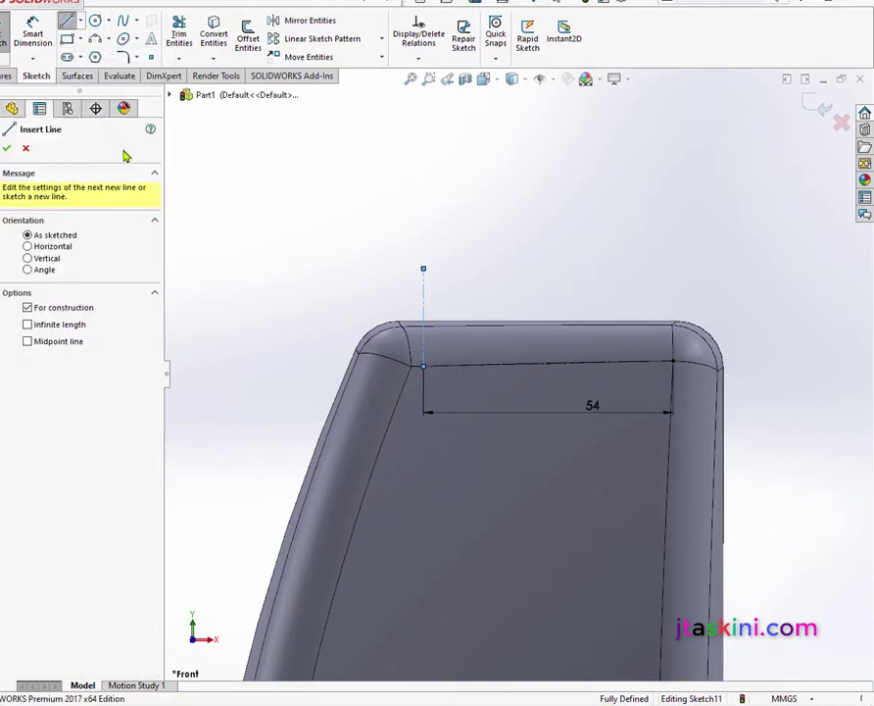
pyautogui.click(672, 324)
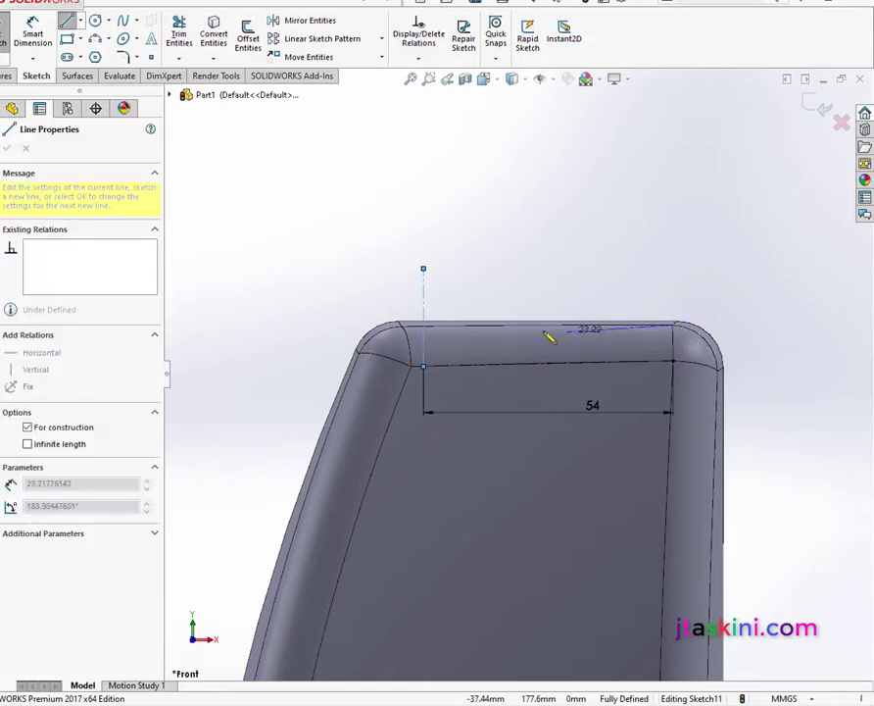
pyautogui.click(413, 325)
pyautogui.rightClick(483, 265)
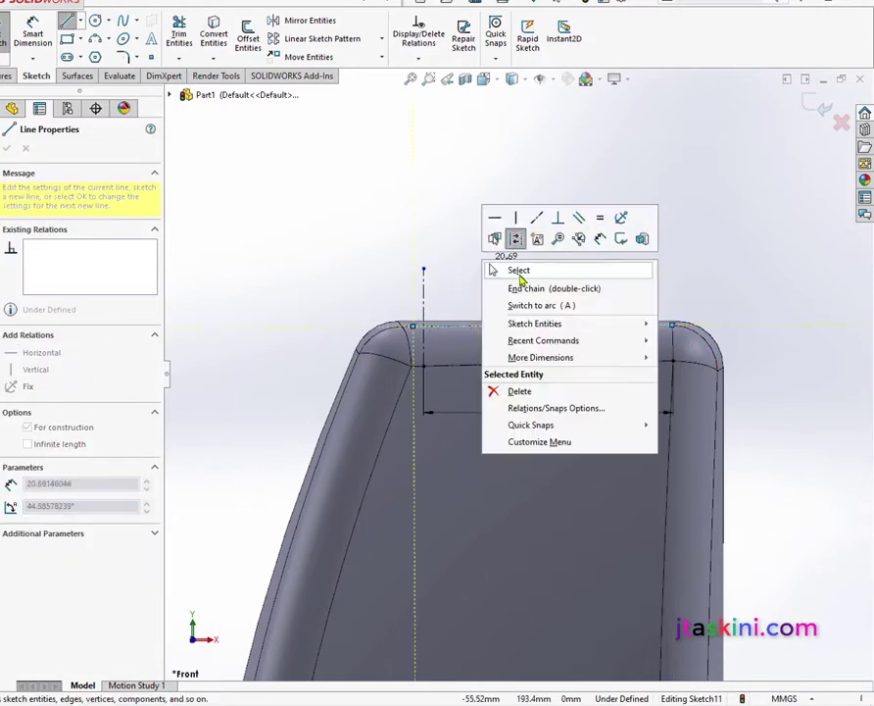
pyautogui.click(520, 270)
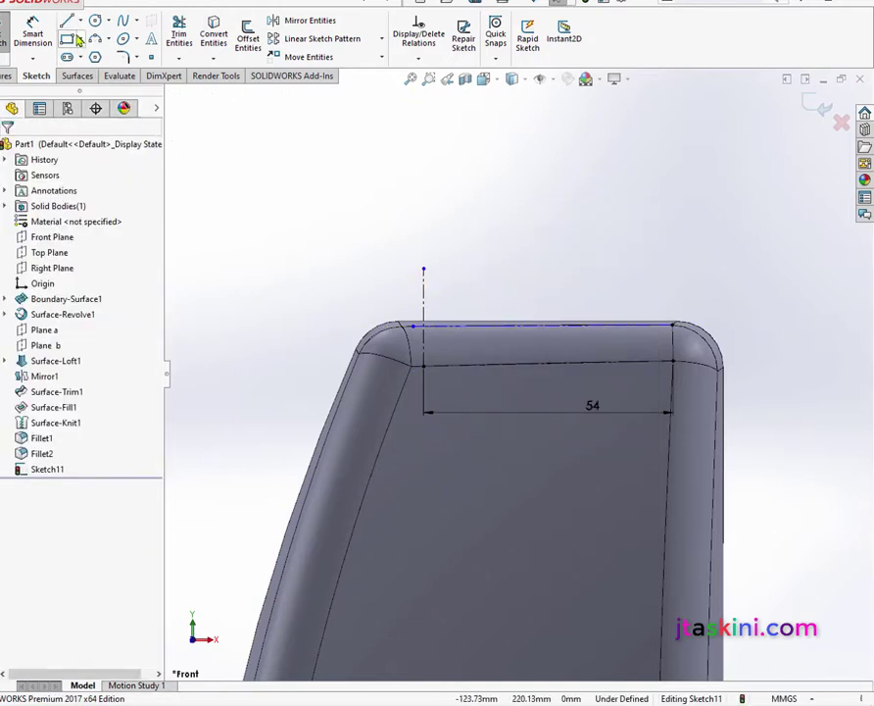
# Trim the short top-edge segment and draw a three-sided open outline above the backrest
pyautogui.click(178, 32)
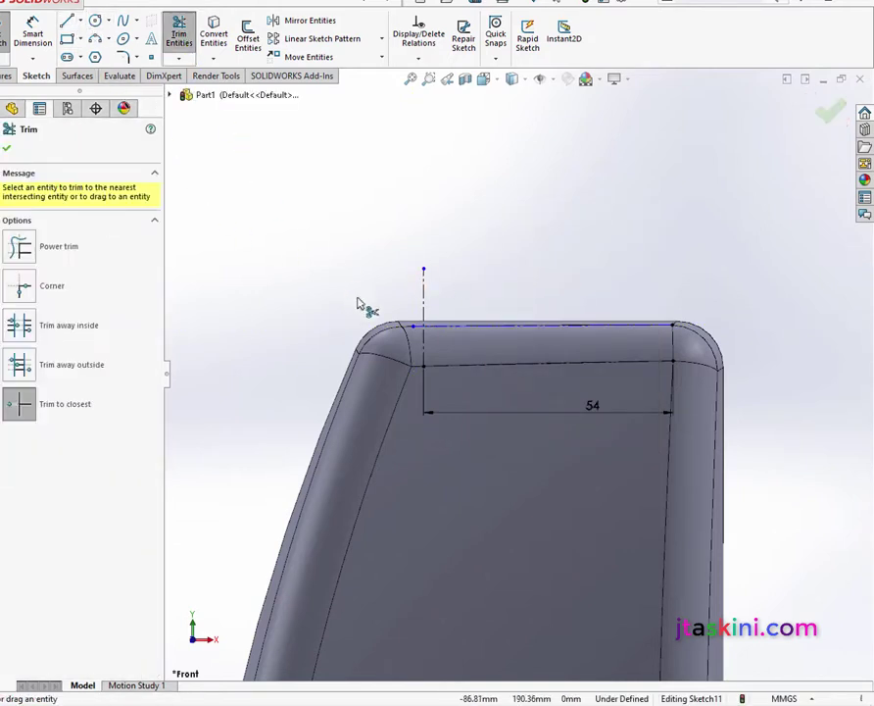
pyautogui.click(418, 327)
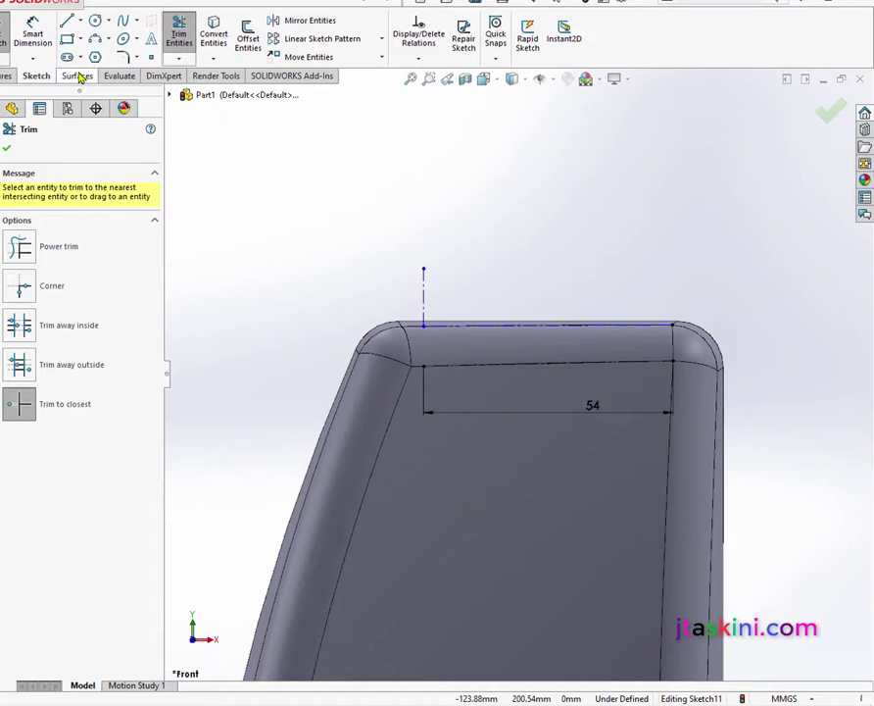
pyautogui.click(66, 21)
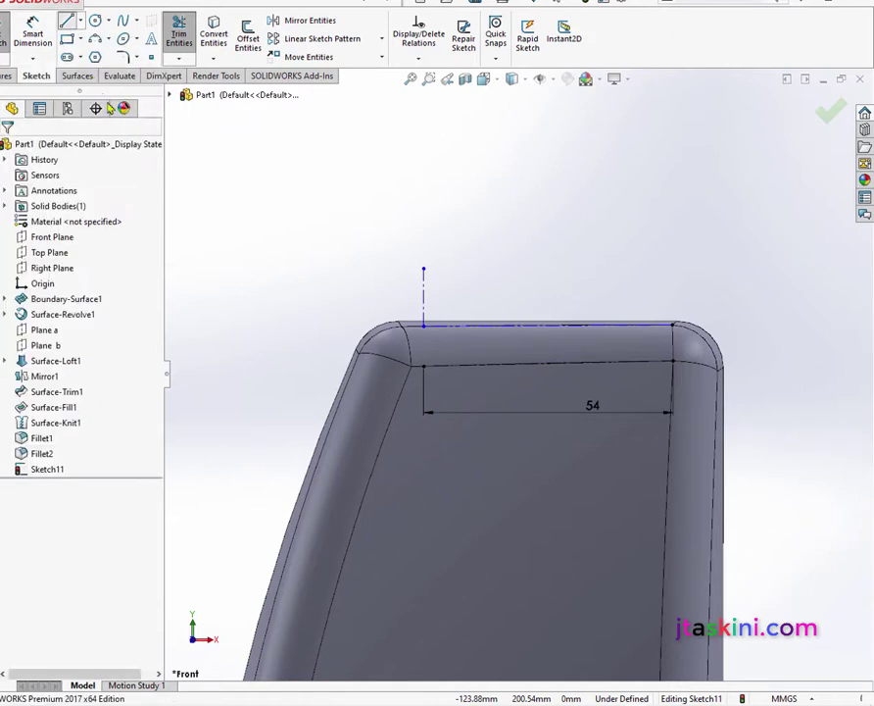
pyautogui.click(423, 325)
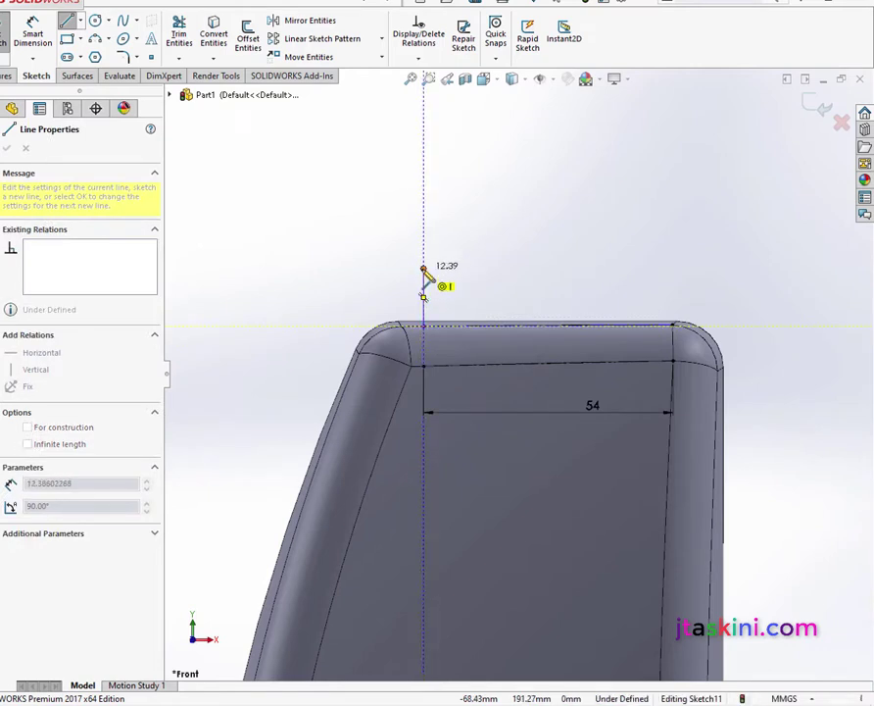
pyautogui.click(423, 270)
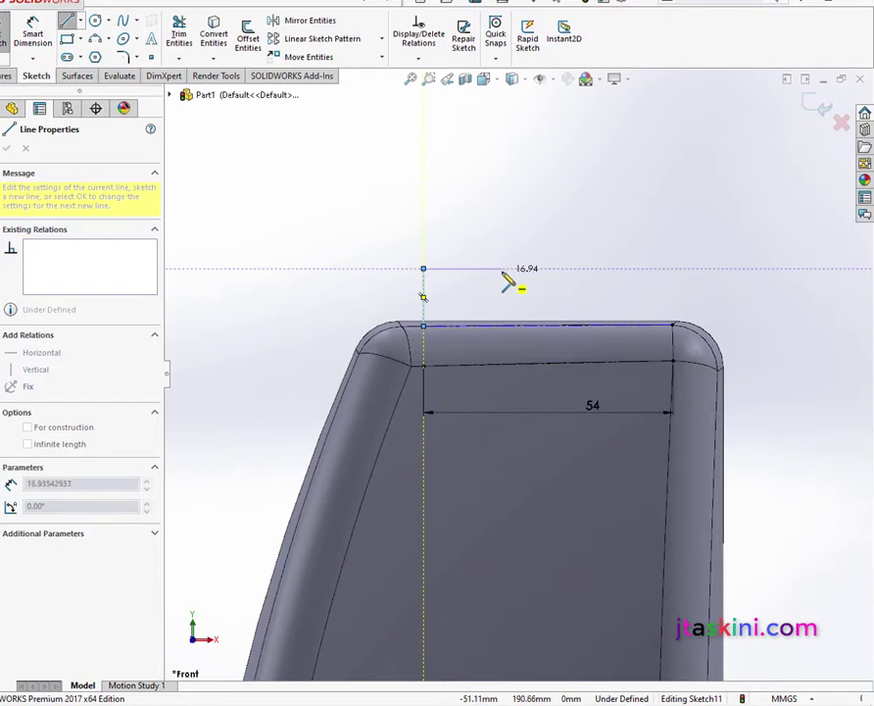
pyautogui.click(502, 268)
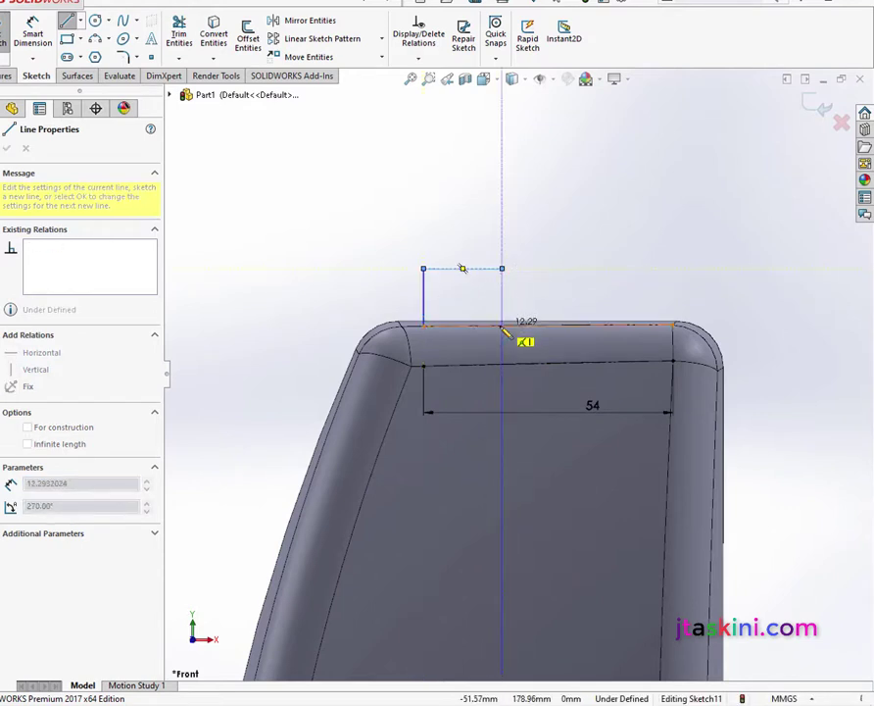
pyautogui.rightClick(513, 220)
pyautogui.click(544, 220)
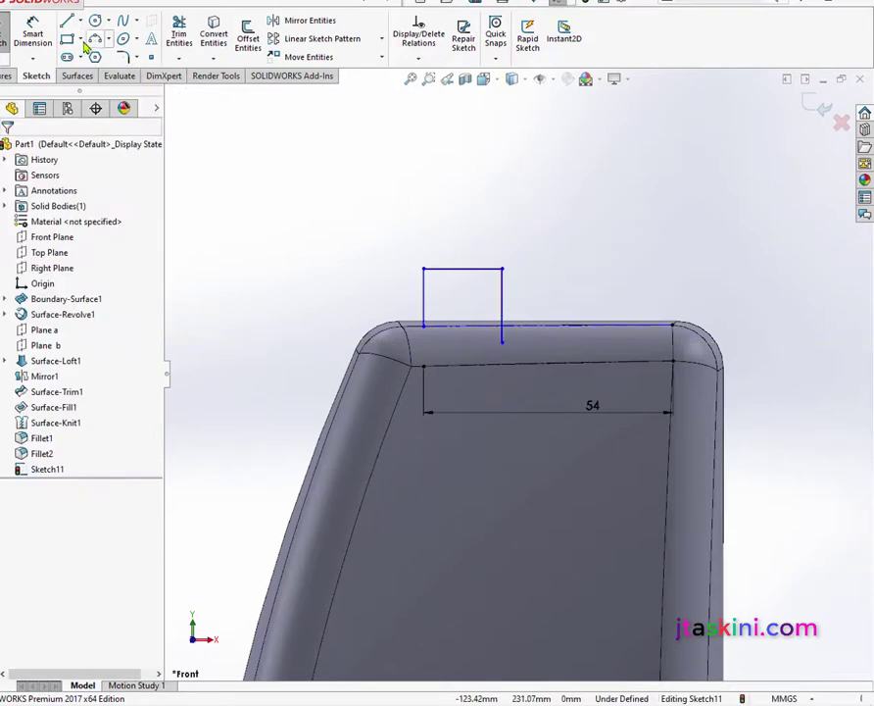
# Dimension the rectangle to 12 mm high and 15 mm wide
pyautogui.click(35, 29)
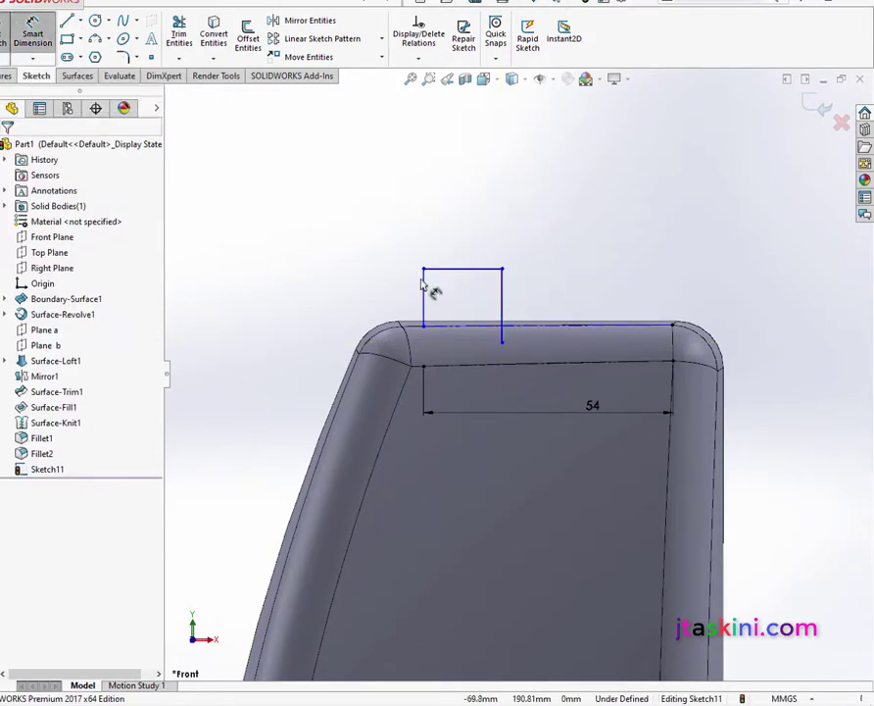
pyautogui.click(426, 294)
pyautogui.click(399, 297)
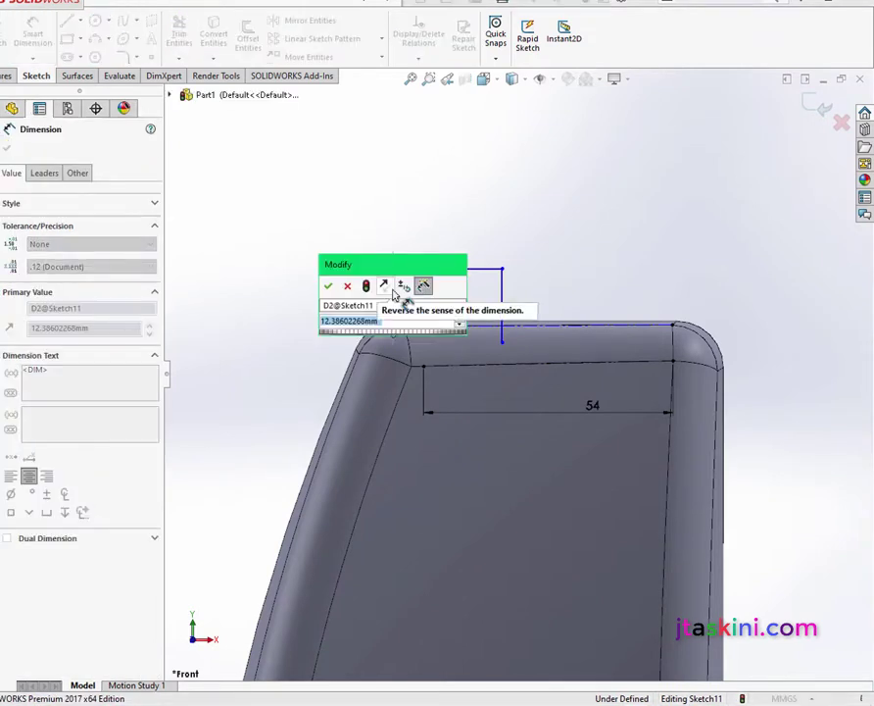
pyautogui.write('12')
pyautogui.press('Return')
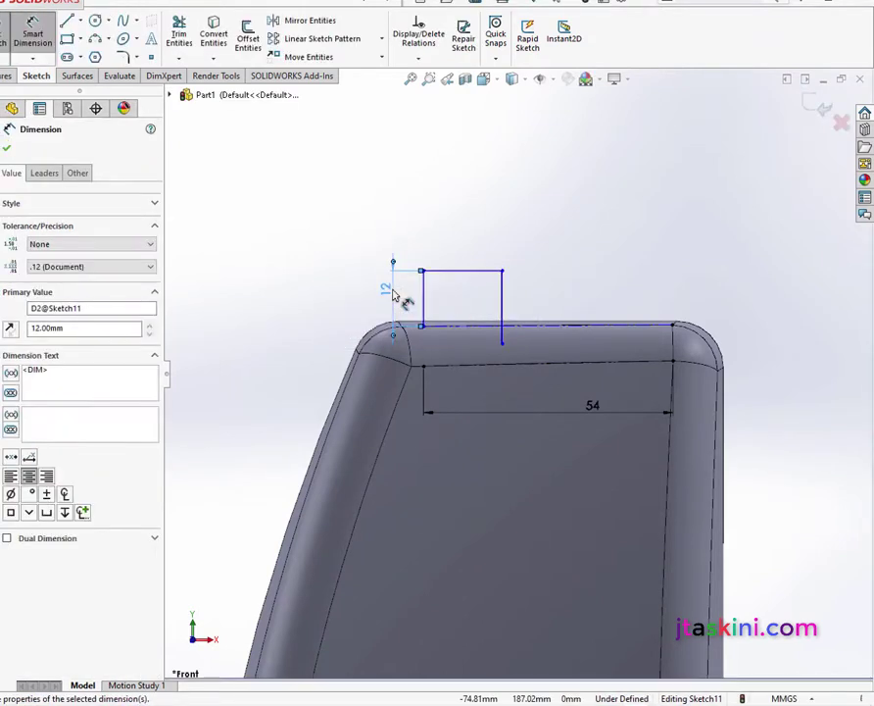
pyautogui.click(475, 273)
pyautogui.click(468, 245)
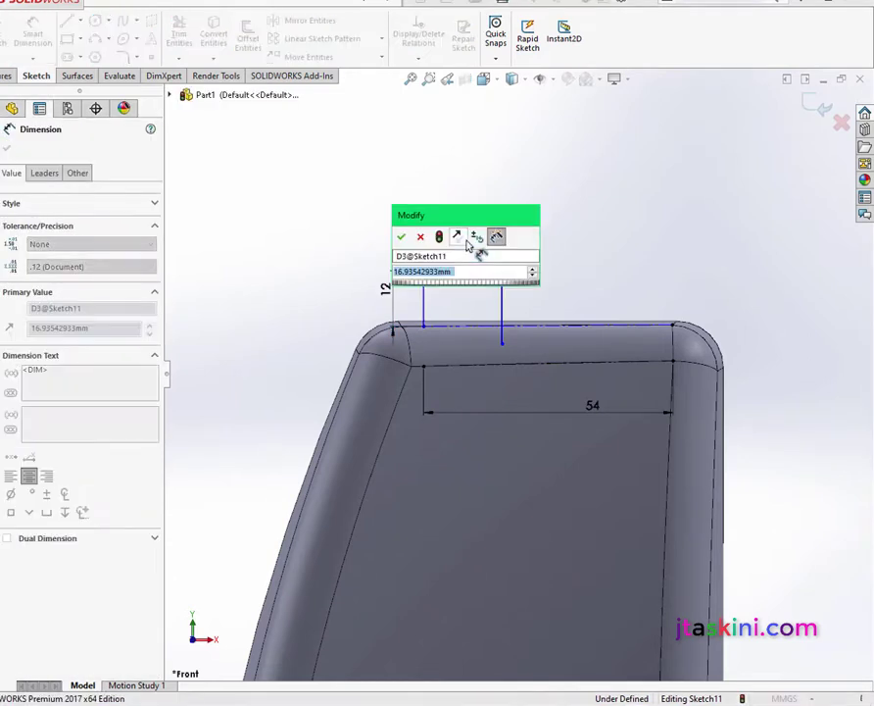
pyautogui.write('16')
pyautogui.press('Return')
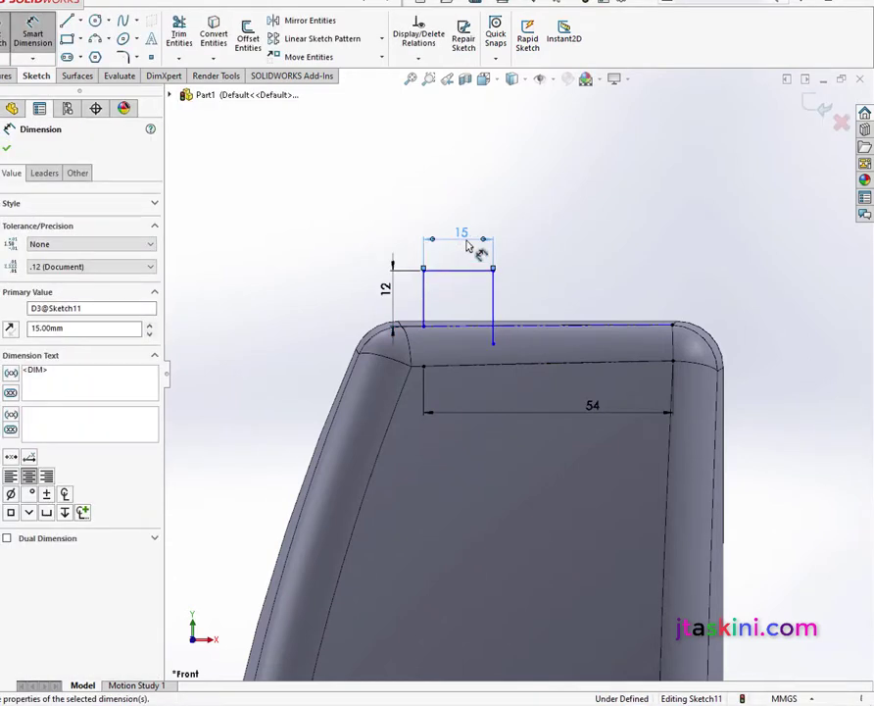
# Trim the excess top-edge line and close the rectangle's bottom with a line
pyautogui.click(180, 37)
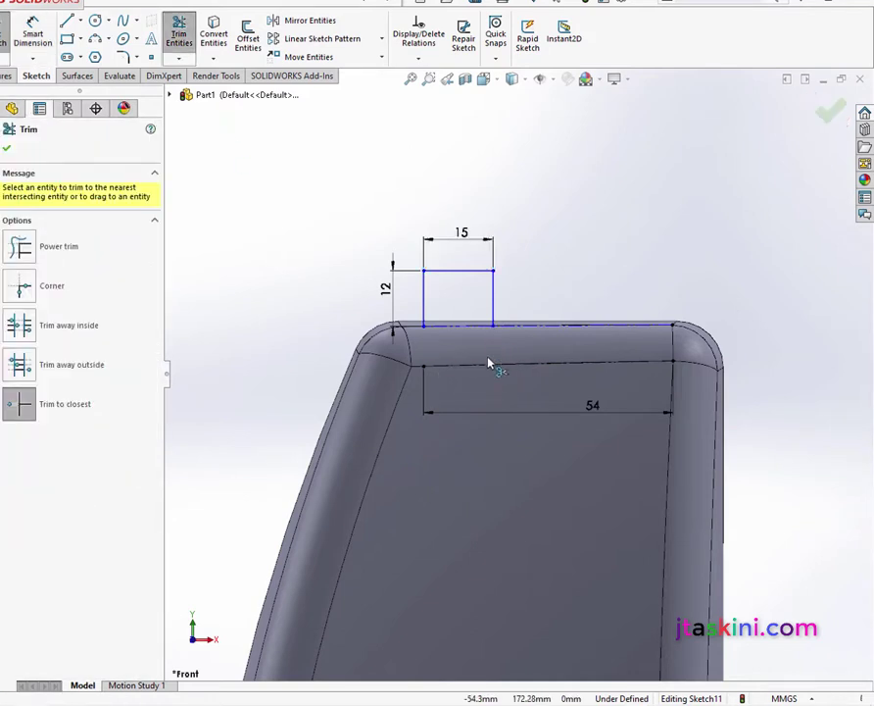
pyautogui.click(572, 333)
pyautogui.scroll(-3, 453, 316)
pyautogui.press('l')
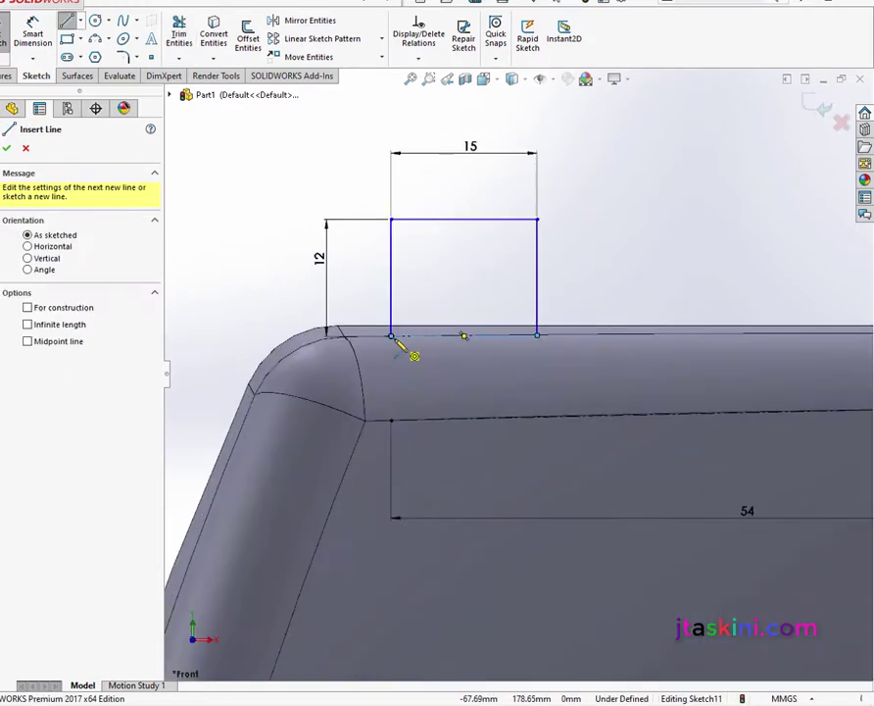
pyautogui.click(392, 337)
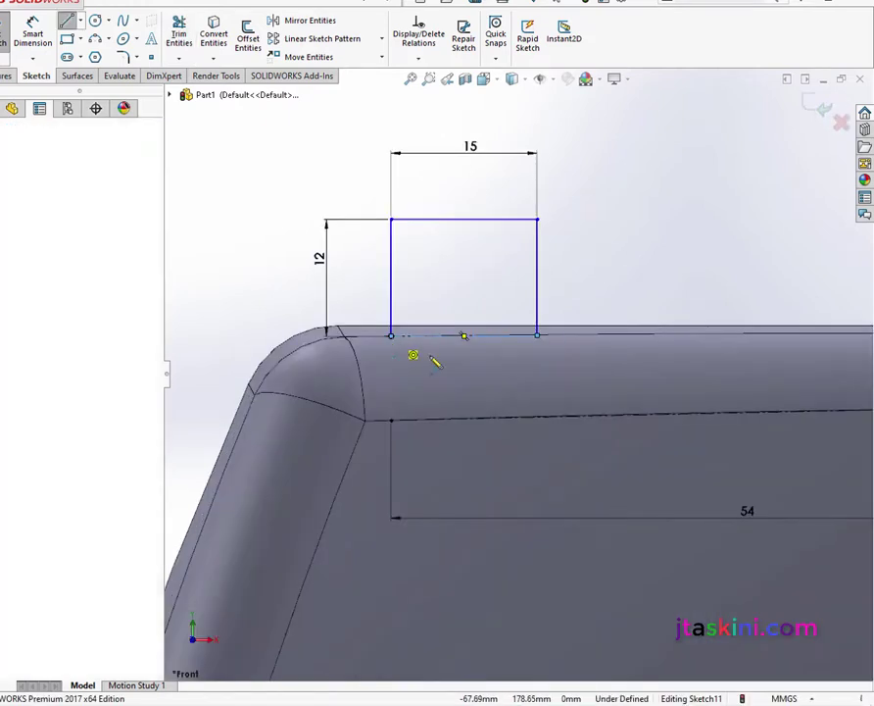
pyautogui.click(537, 336)
pyautogui.rightClick(628, 241)
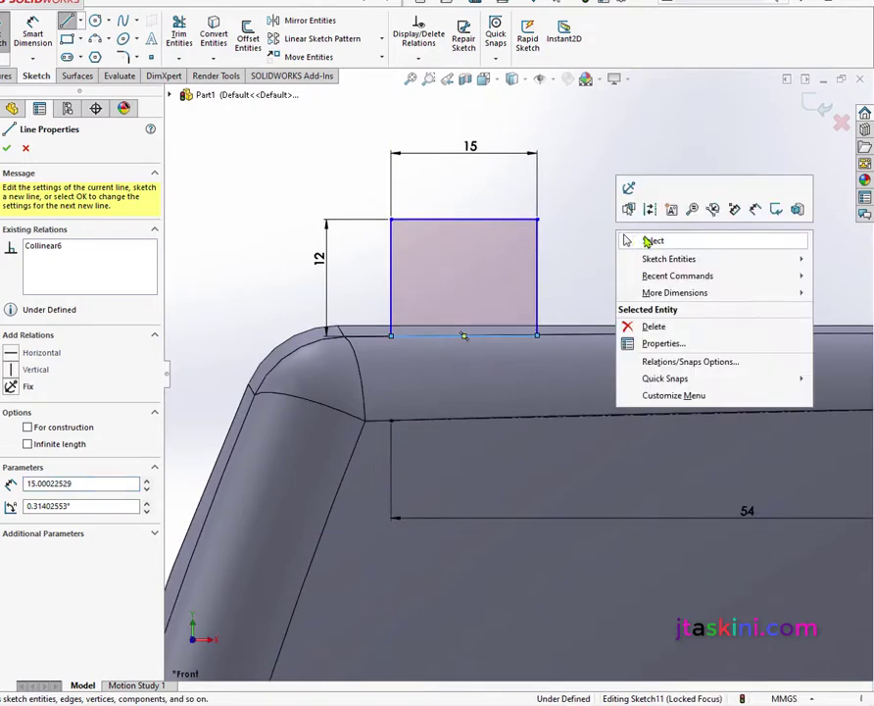
pyautogui.click(651, 241)
pyautogui.scroll(2, 482, 213)
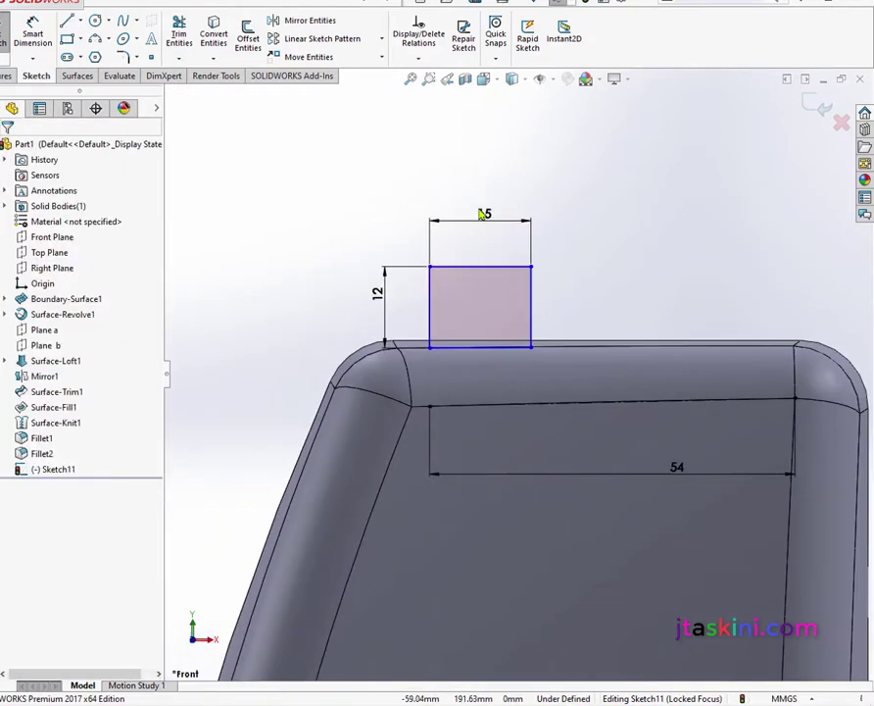
pyautogui.click(484, 79)
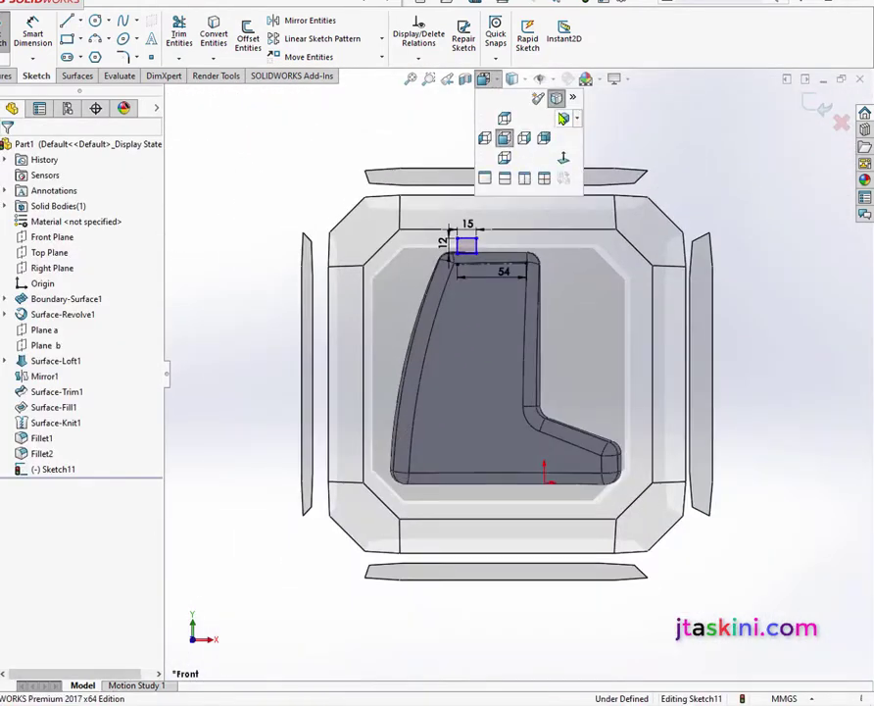
# In Isometric view, revolve the rectangle 360° about its side line into a cylindrical knob
pyautogui.click(564, 117)
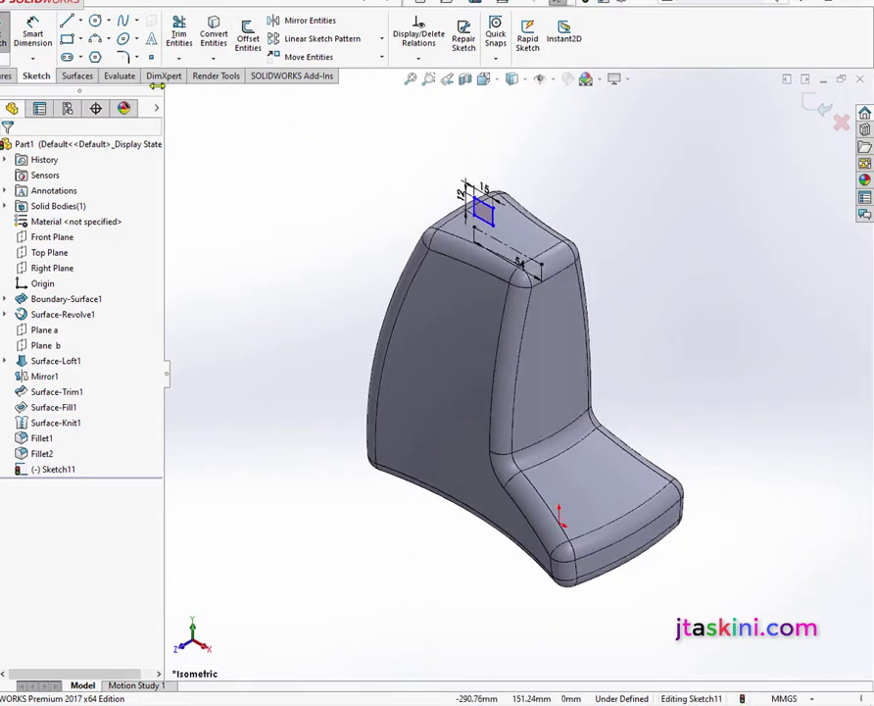
pyautogui.click(5, 76)
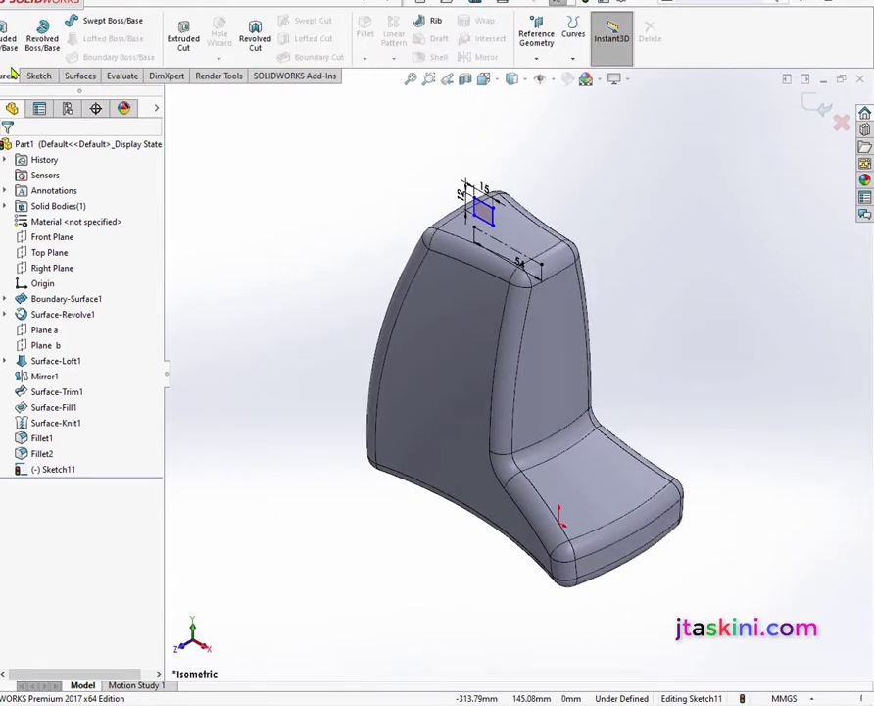
pyautogui.click(42, 34)
pyautogui.scroll(-3, 487, 221)
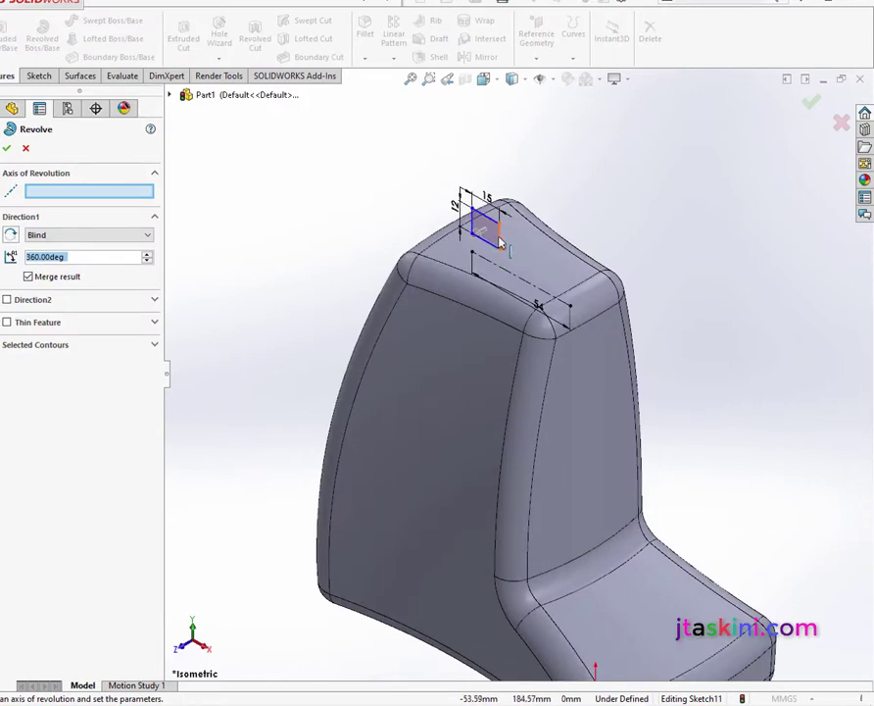
pyautogui.click(499, 239)
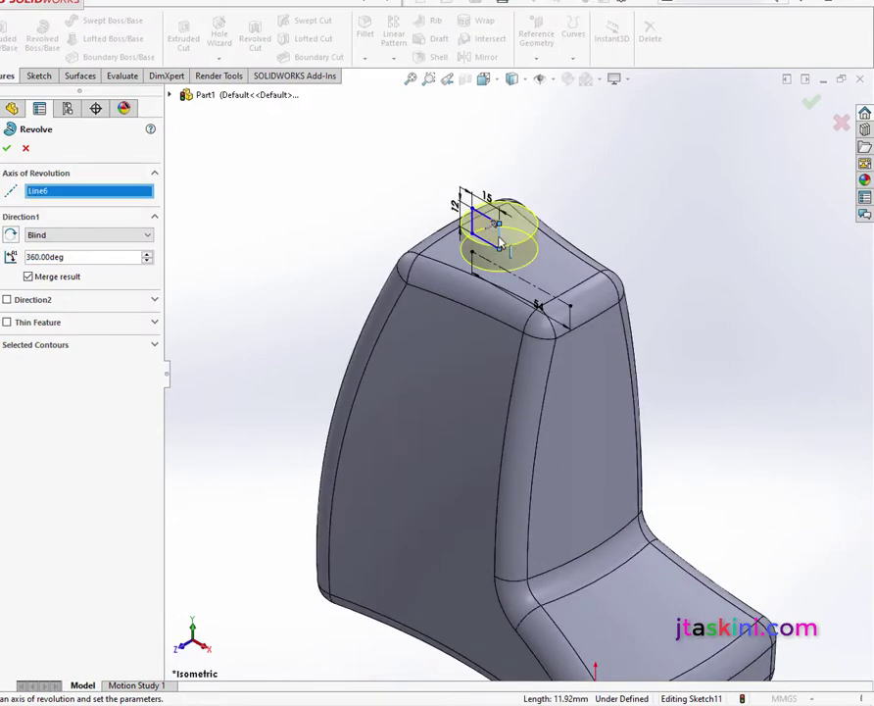
pyautogui.click(5, 150)
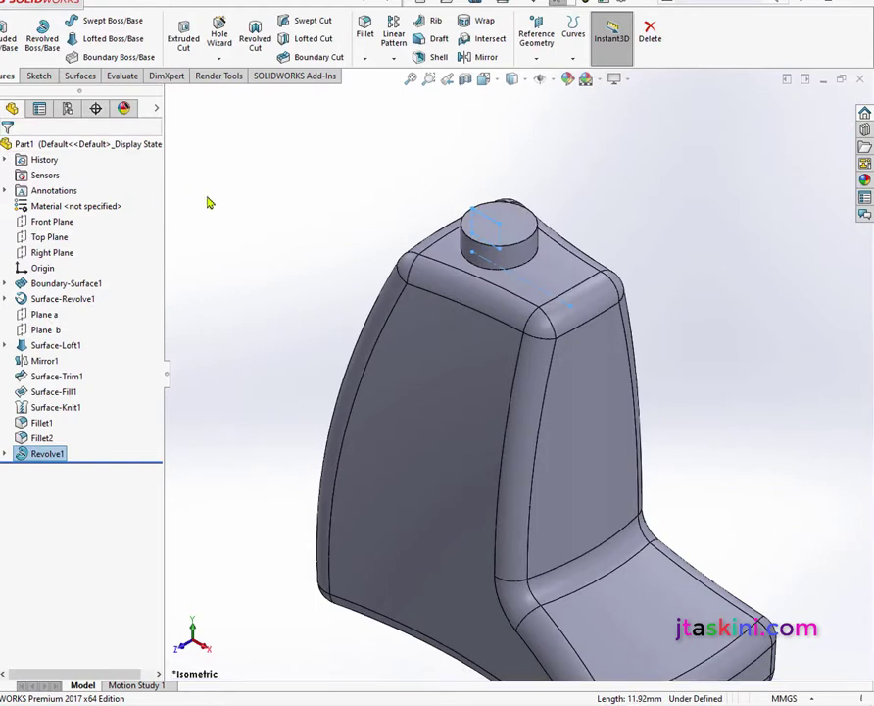
pyautogui.click(366, 60)
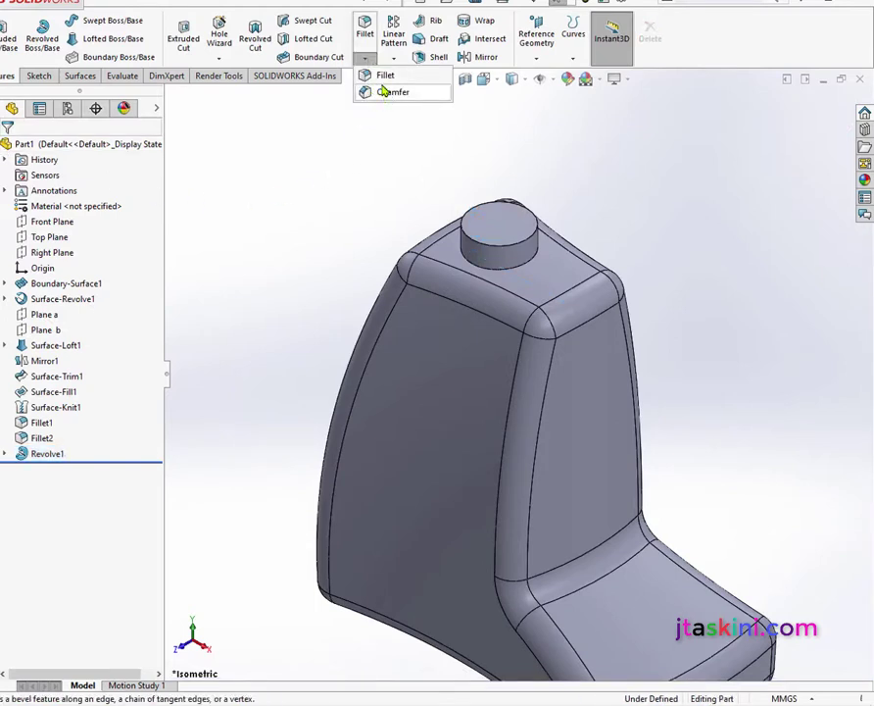
# Fillet the knob's two circular edges at 2 mm radius, then zoom to fit
pyautogui.click(384, 75)
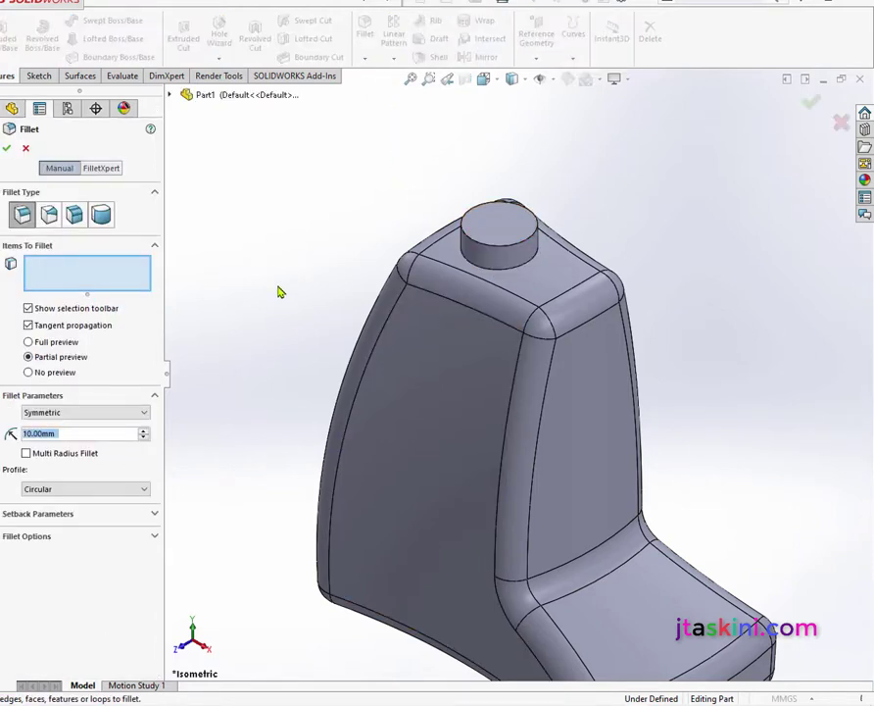
pyautogui.write('2')
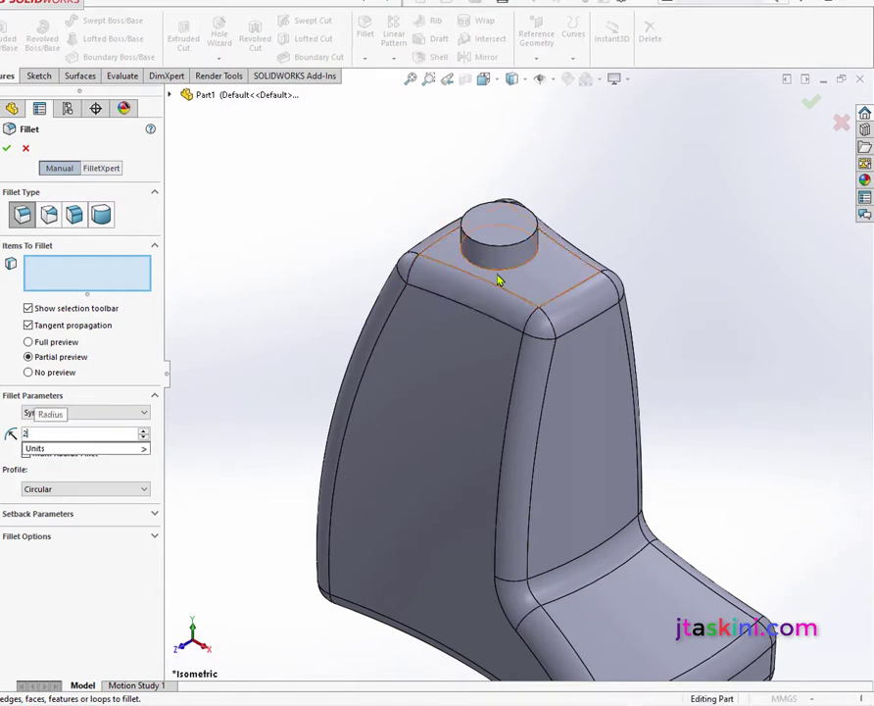
pyautogui.click(500, 276)
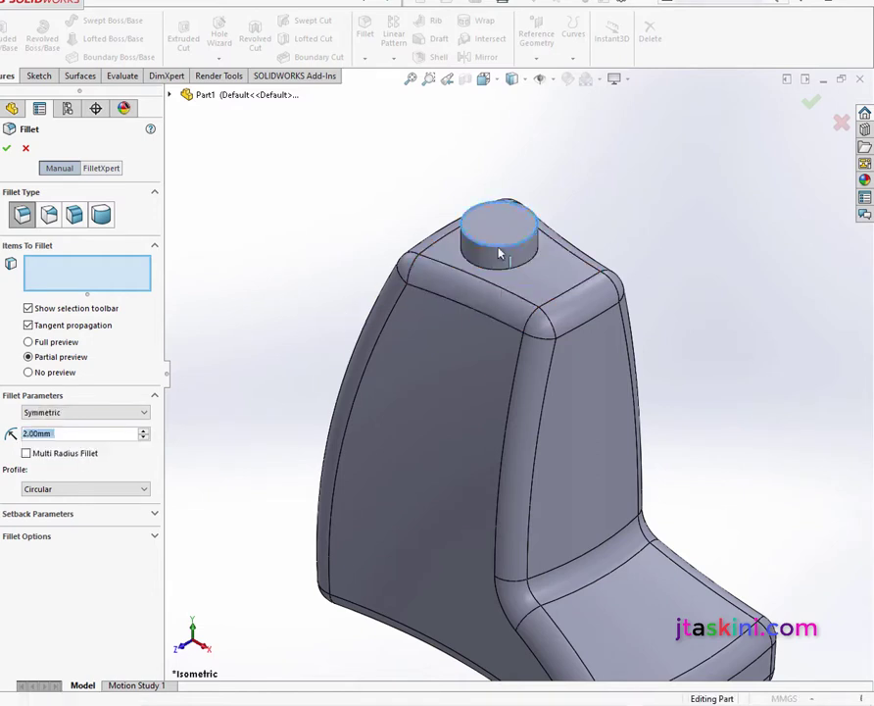
pyautogui.click(499, 276)
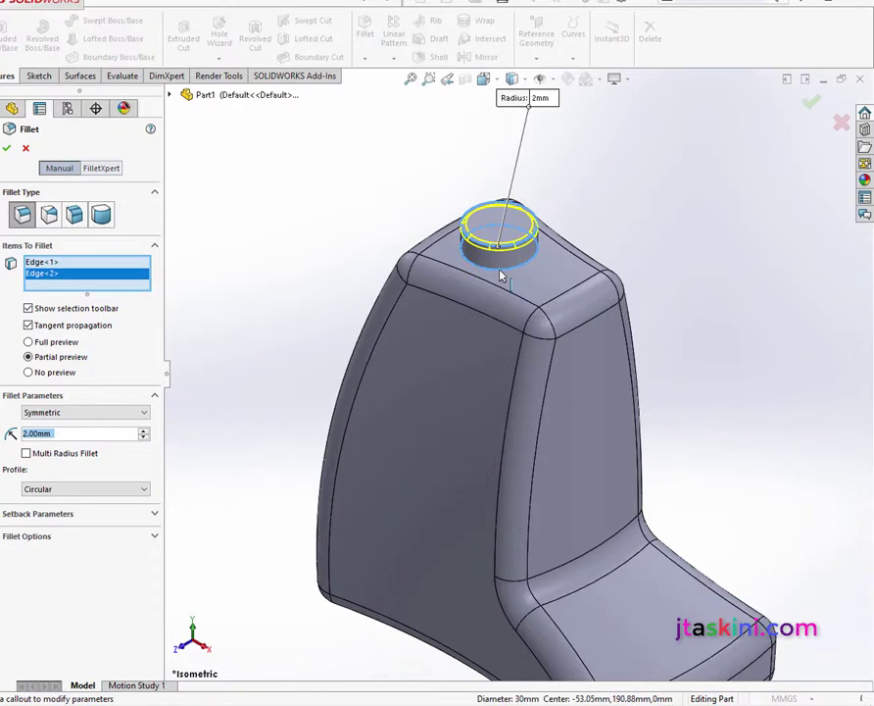
pyautogui.click(8, 150)
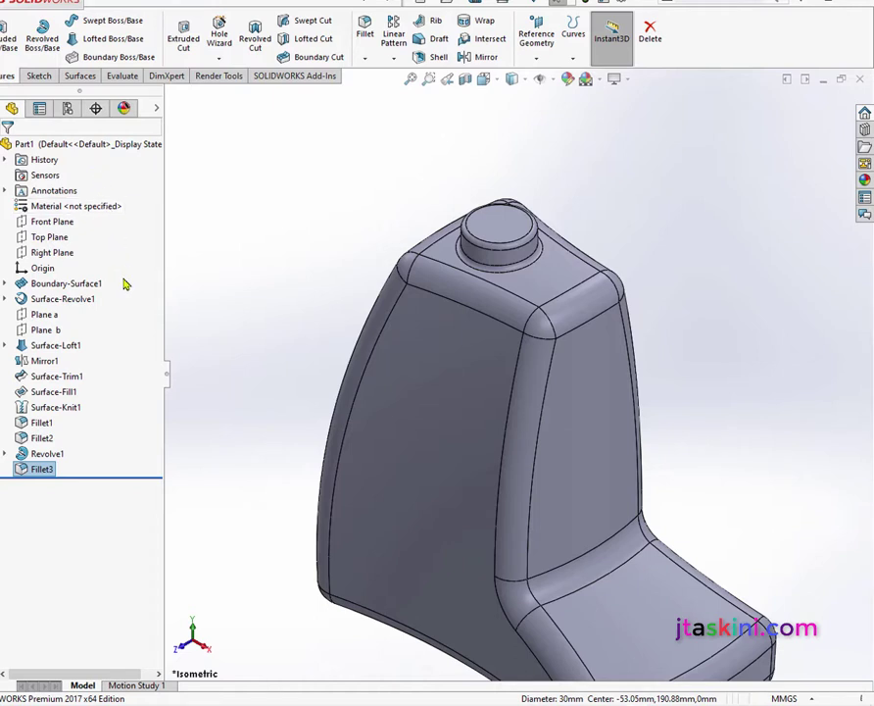
pyautogui.press('f')
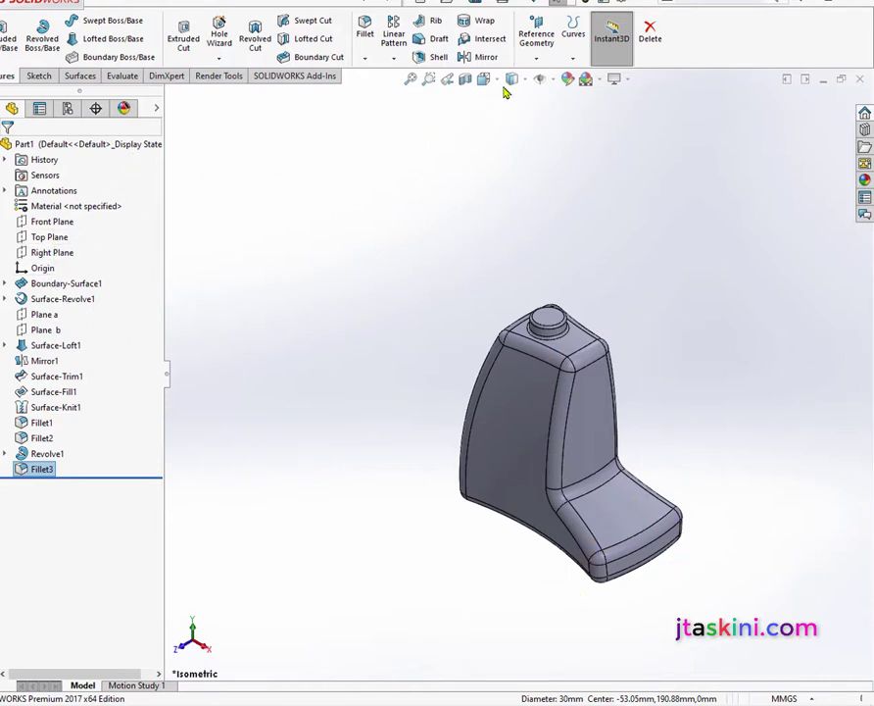
# Create Plane3 as a reference plane offset 10 mm from the Top Plane
pyautogui.click(536, 40)
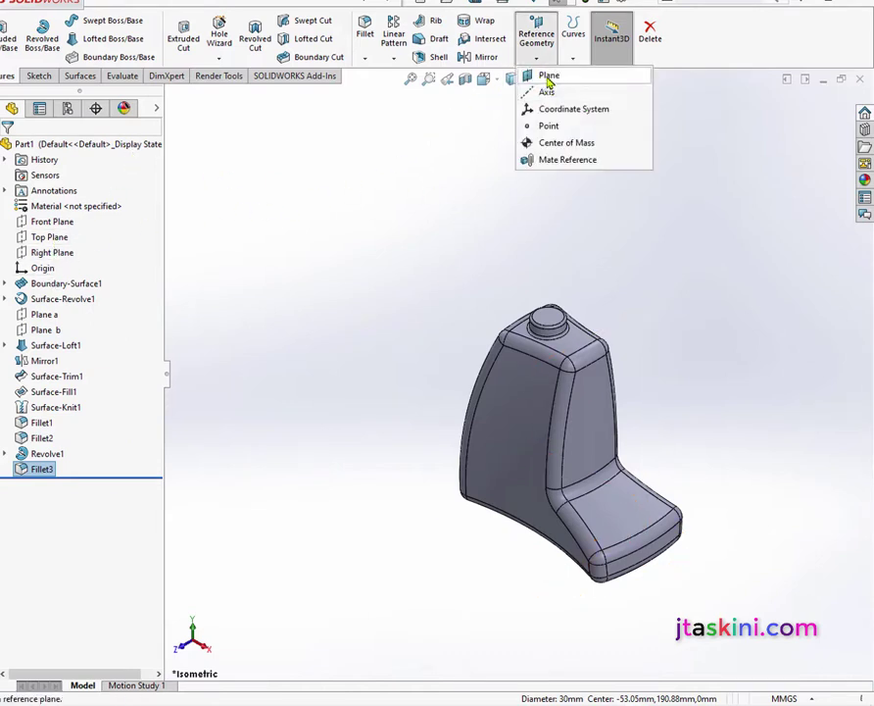
pyautogui.click(549, 76)
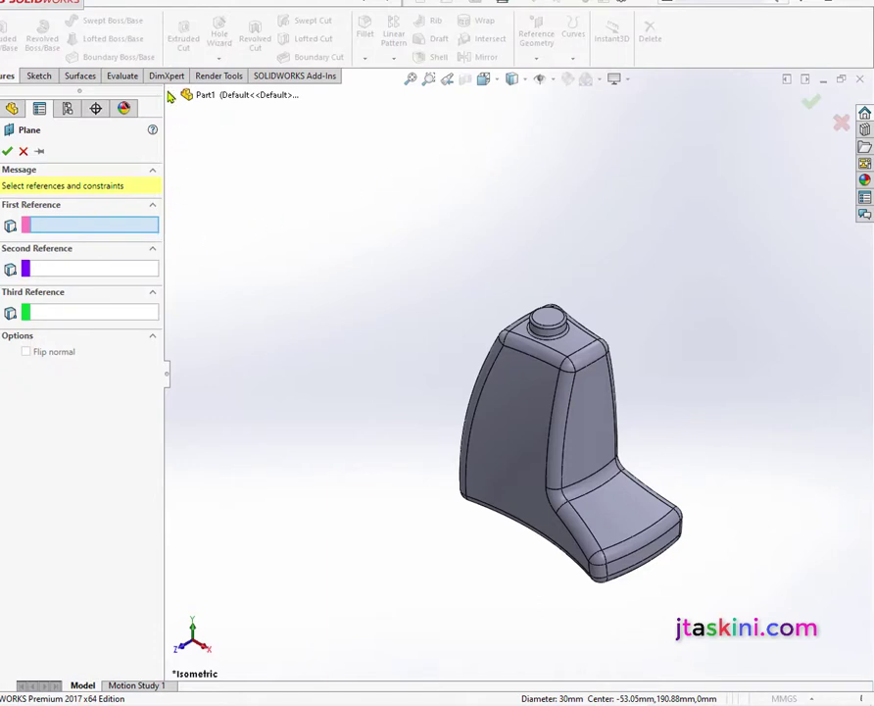
pyautogui.click(171, 95)
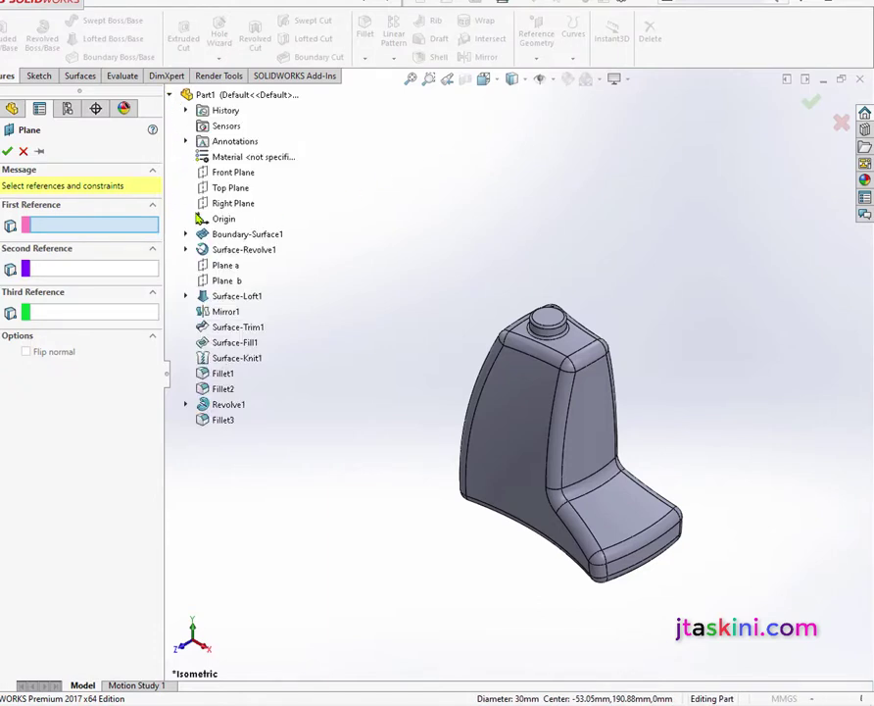
pyautogui.click(230, 187)
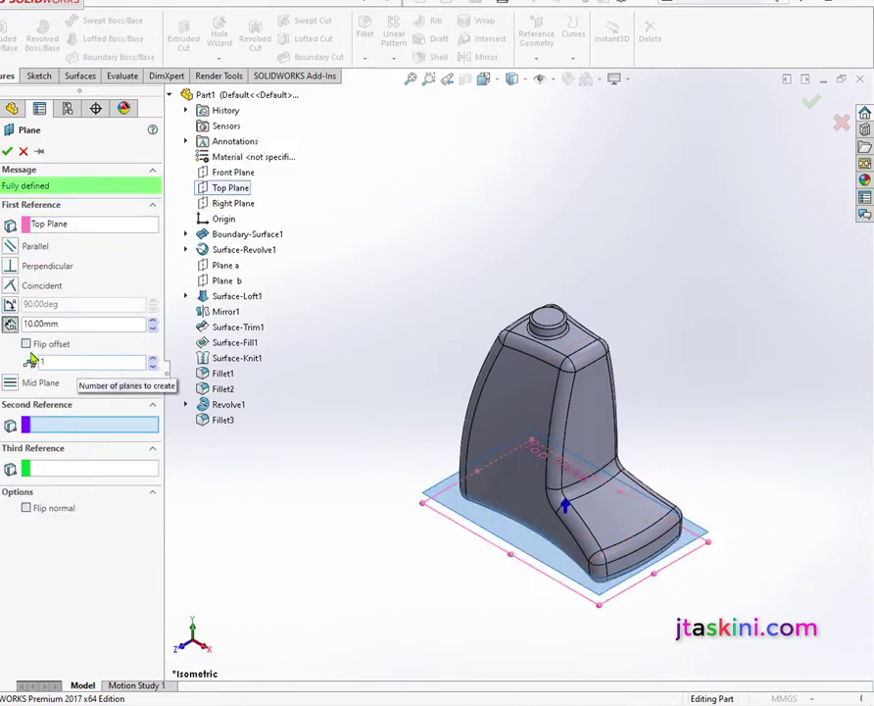
pyautogui.click(7, 152)
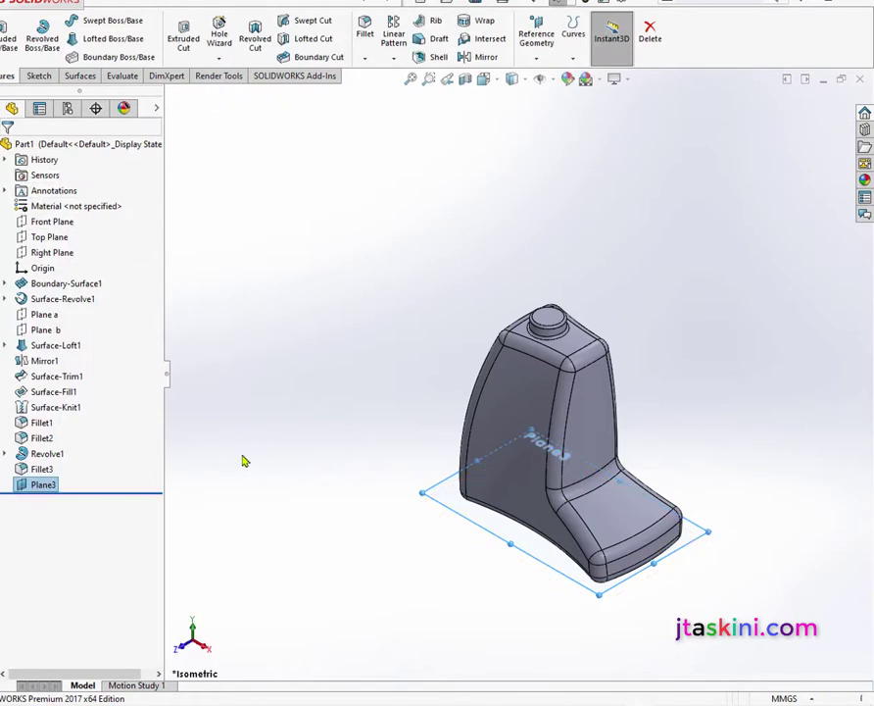
pyautogui.click(190, 484)
pyautogui.rightClick(44, 486)
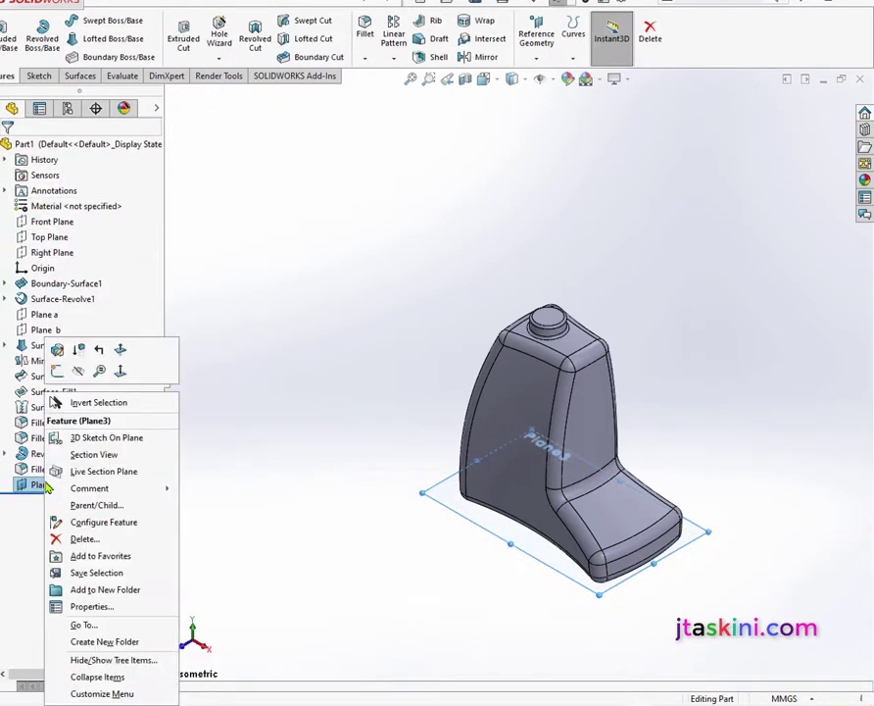
# Start a sketch on Plane3 in Top view and draw a horizontal centerline from the origin
pyautogui.click(56, 372)
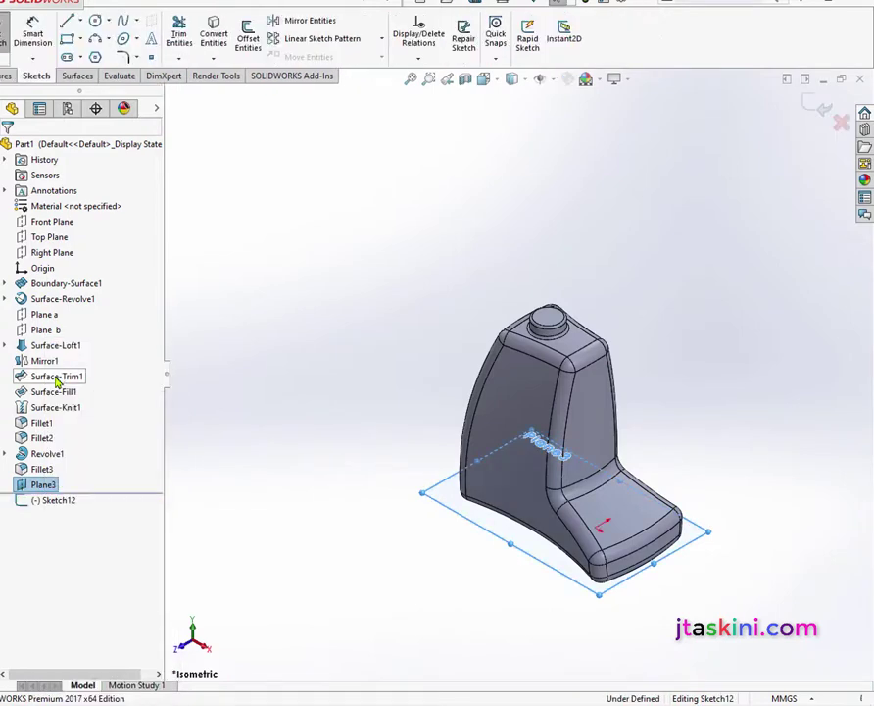
pyautogui.click(485, 78)
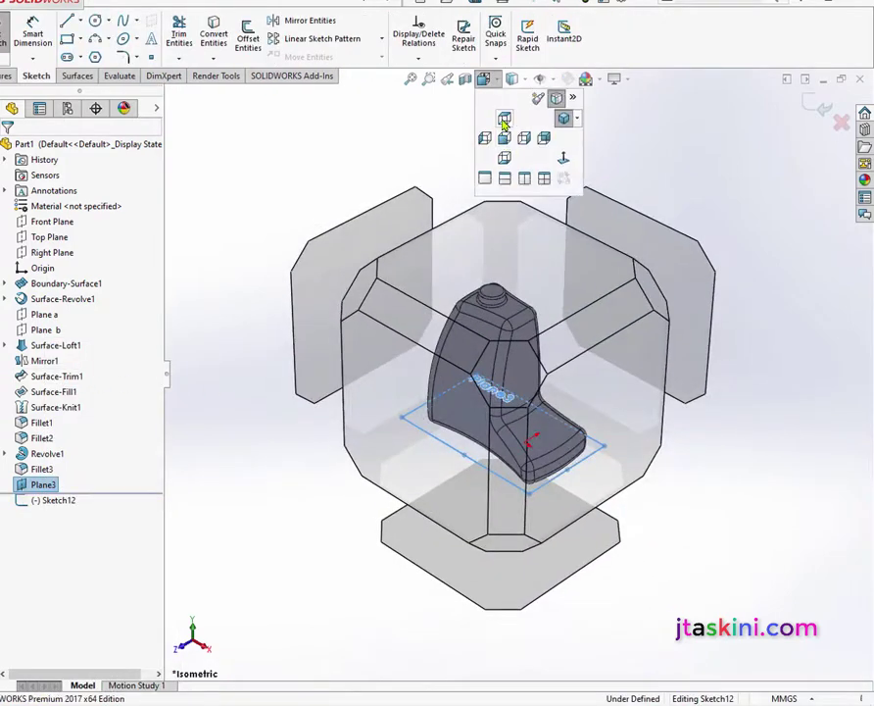
pyautogui.click(504, 120)
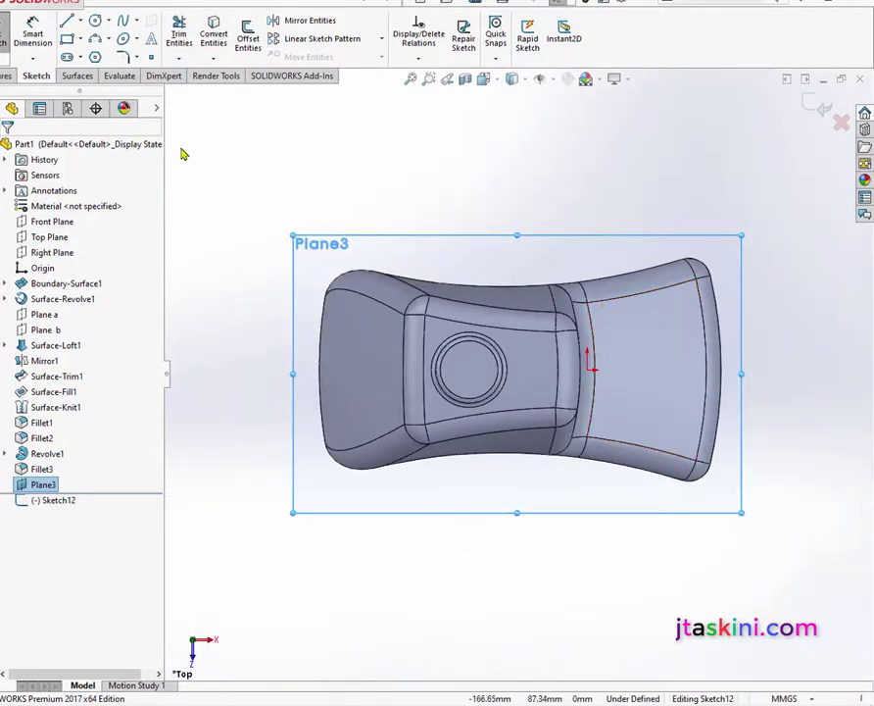
pyautogui.click(80, 25)
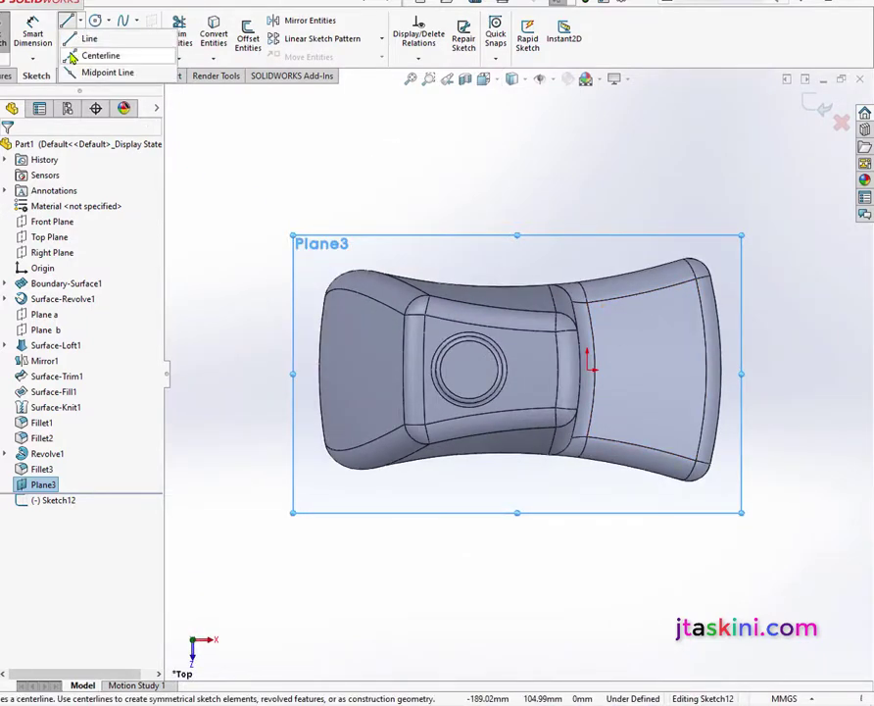
pyautogui.click(98, 55)
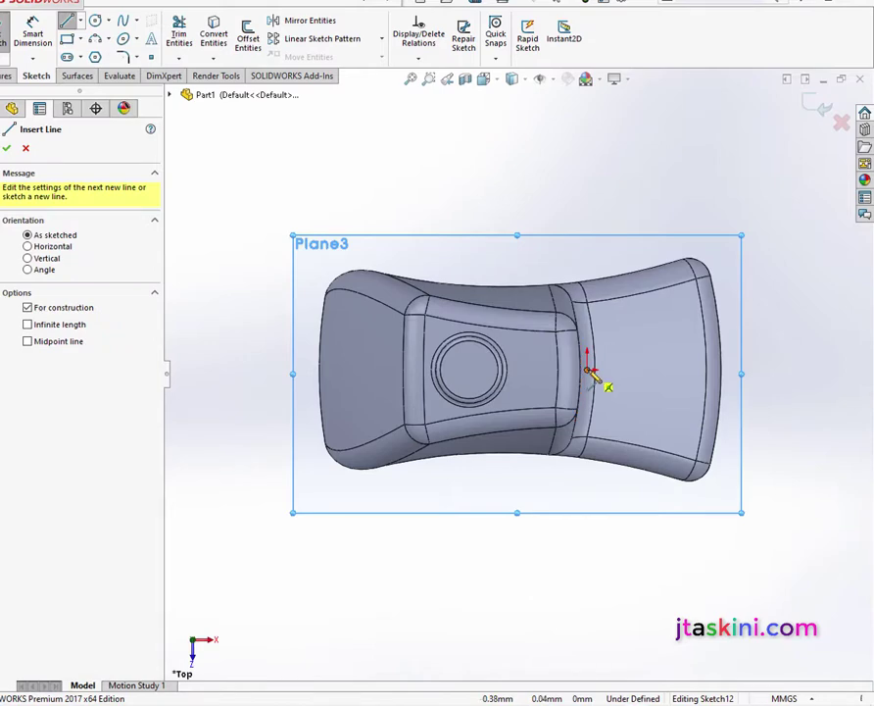
pyautogui.click(588, 370)
pyautogui.click(667, 369)
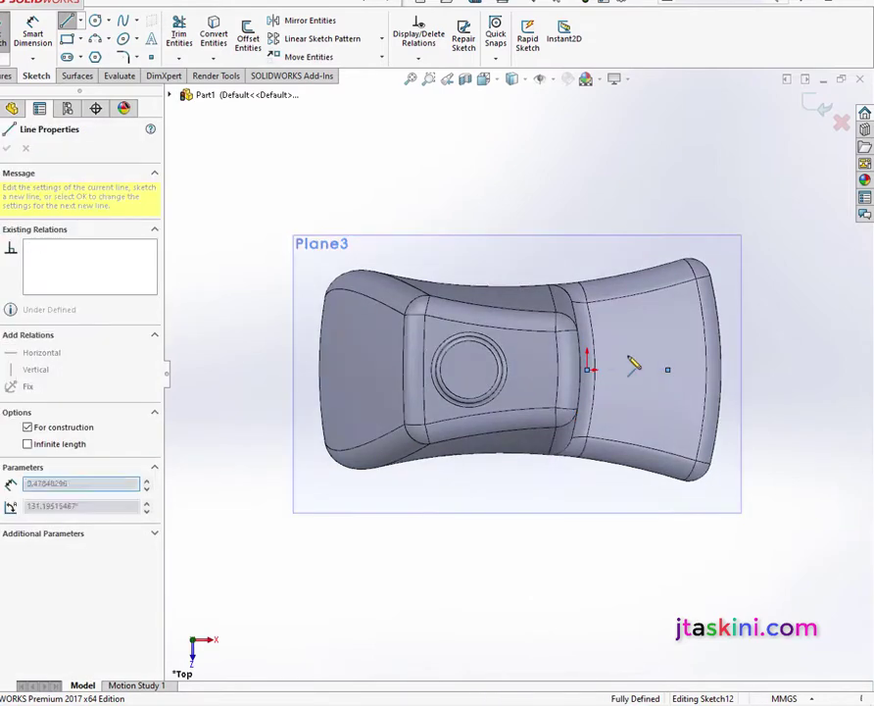
pyautogui.rightClick(611, 149)
pyautogui.click(622, 161)
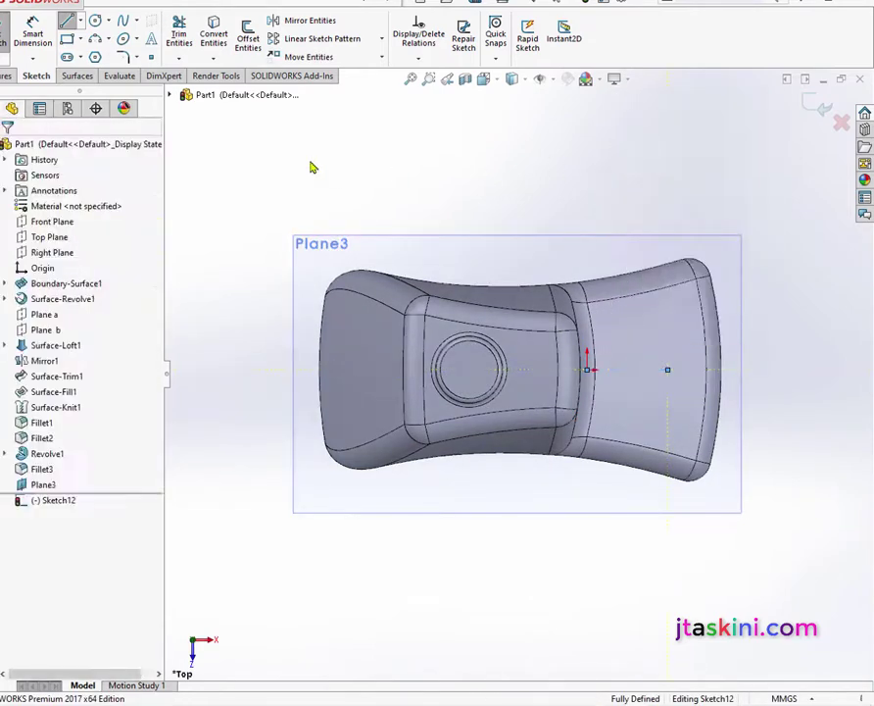
# Dimension the centerline to 40 mm
pyautogui.click(32, 39)
pyautogui.click(639, 369)
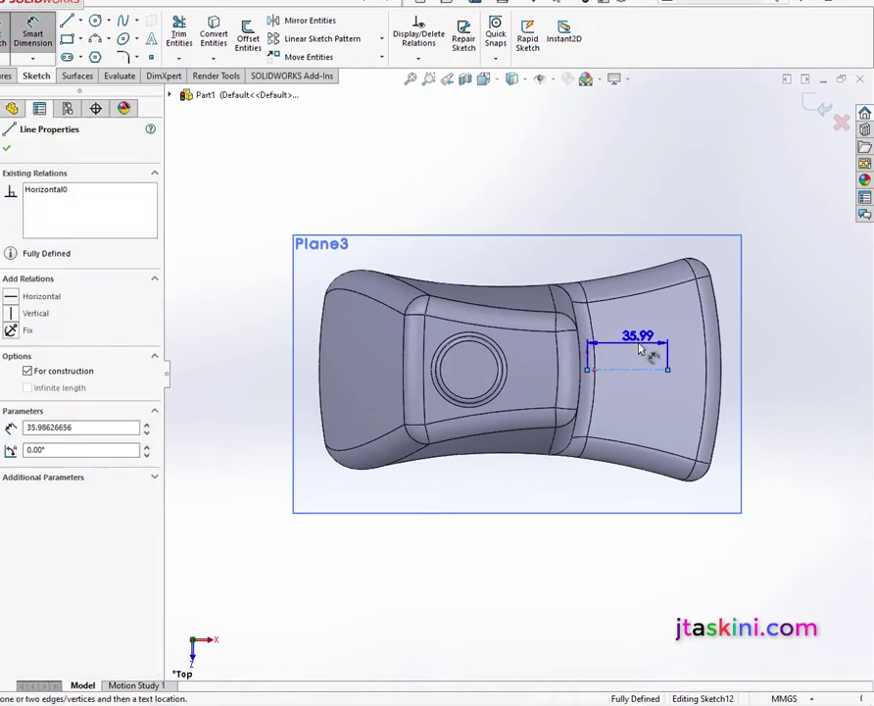
pyautogui.click(639, 348)
pyautogui.write('4')
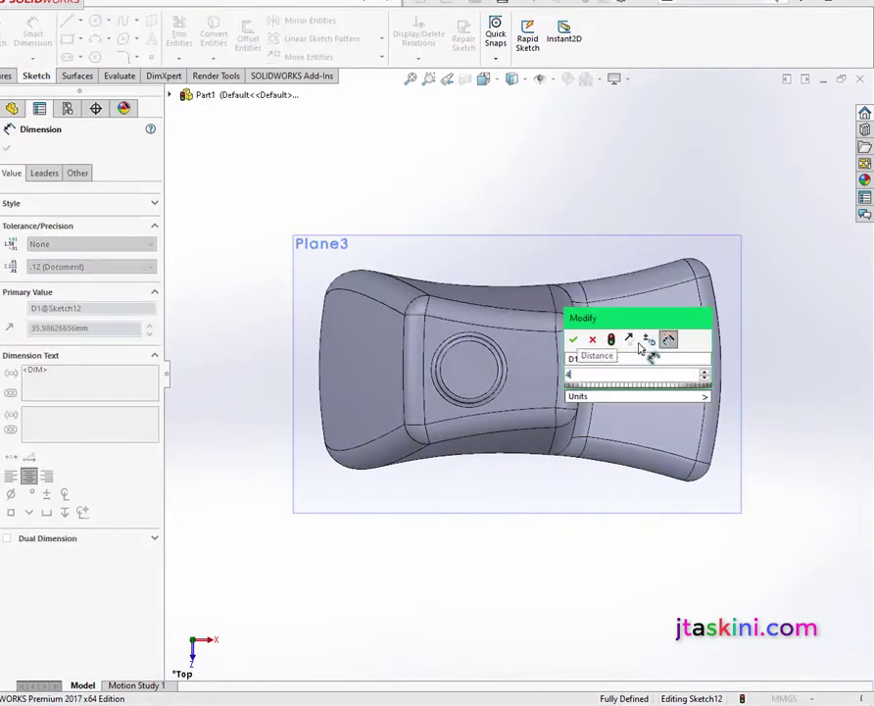
pyautogui.write('0')
pyautogui.press('Return')
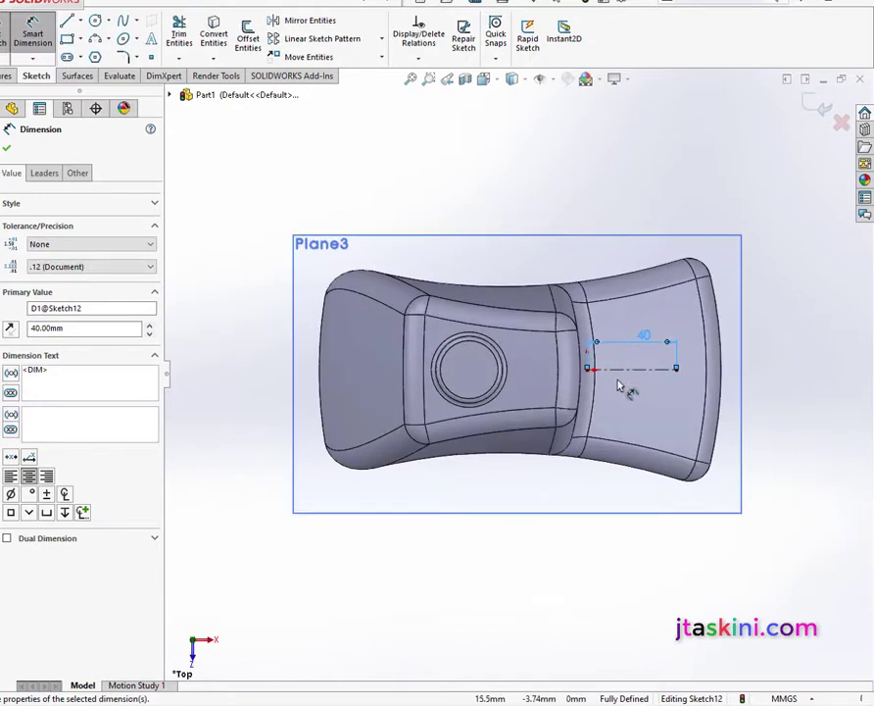
pyautogui.click(81, 41)
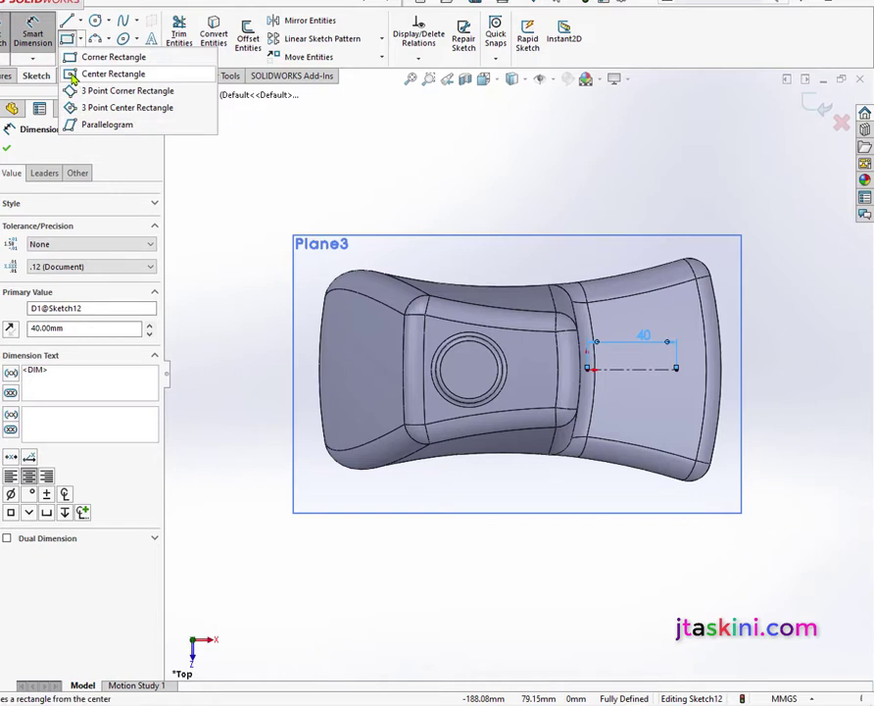
# Draw a center rectangle centred on the centerline's far end
pyautogui.click(71, 75)
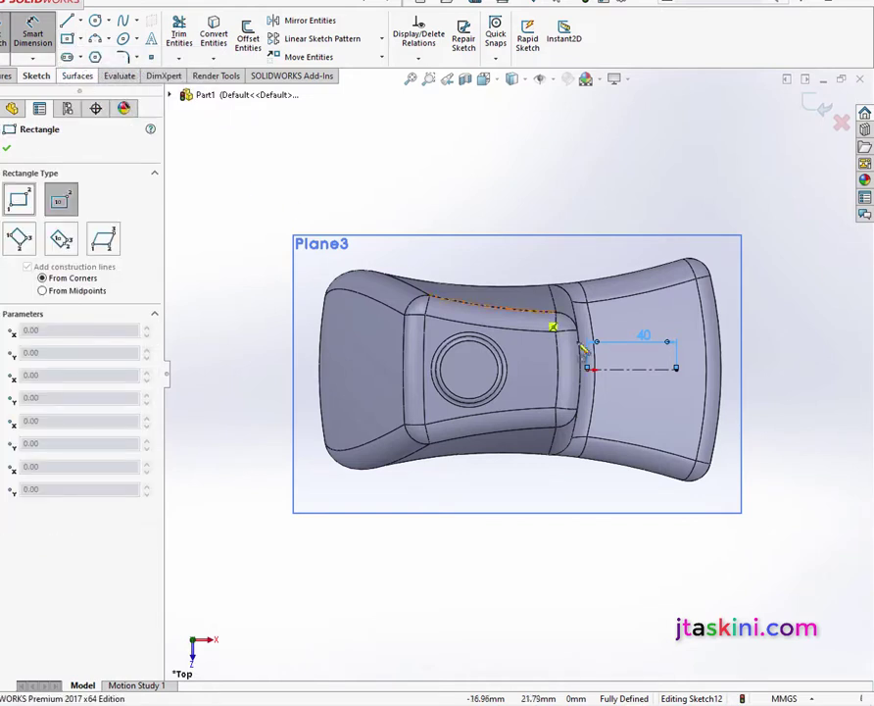
pyautogui.click(675, 369)
pyautogui.click(696, 389)
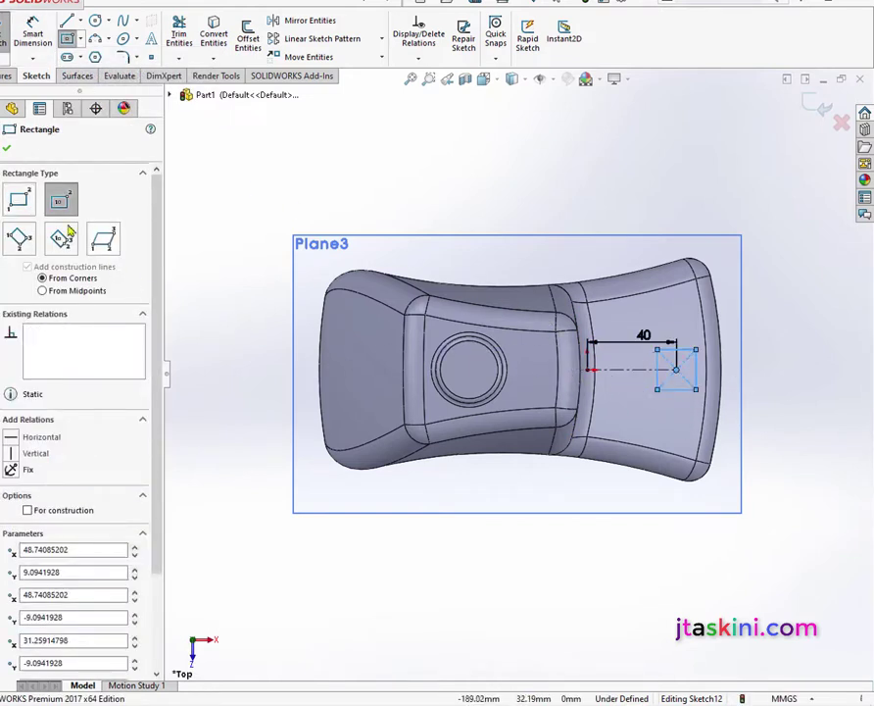
pyautogui.click(7, 148)
# Dimension the rectangle's width and height to 16 mm each
pyautogui.click(33, 29)
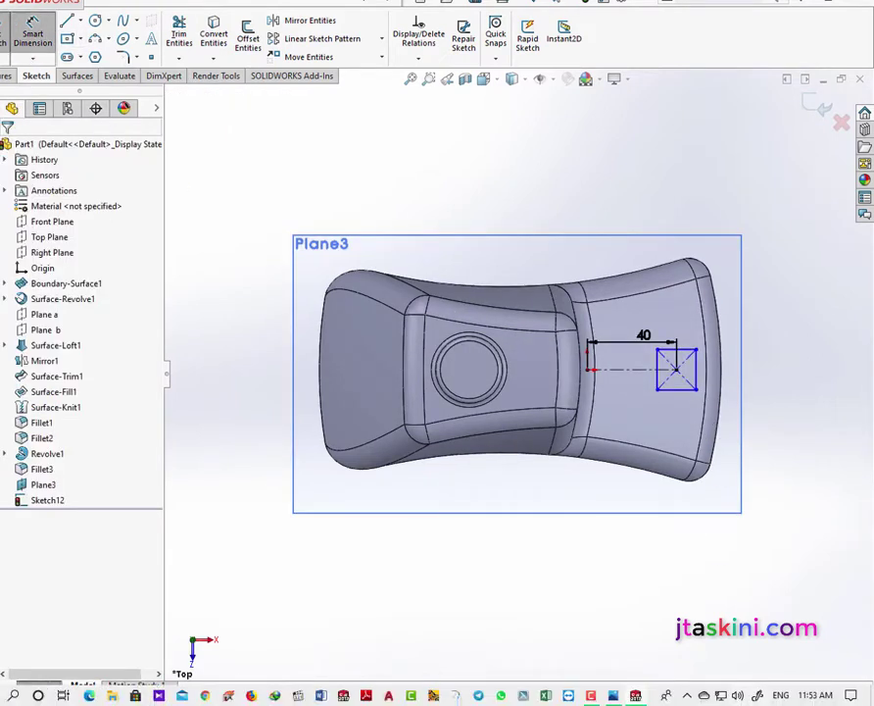
pyautogui.click(681, 390)
pyautogui.click(681, 434)
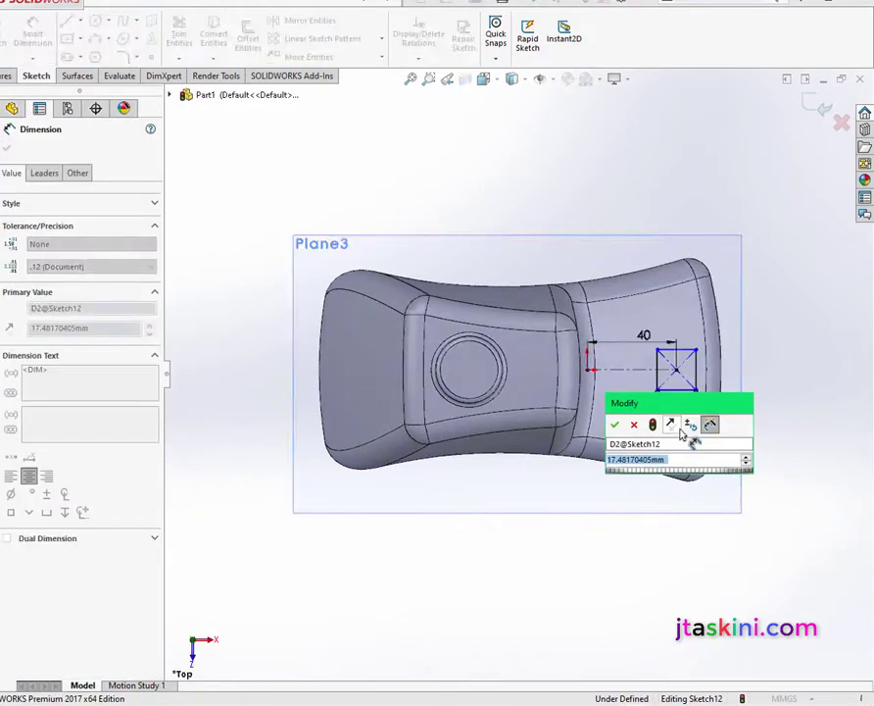
pyautogui.write('16')
pyautogui.press('Return')
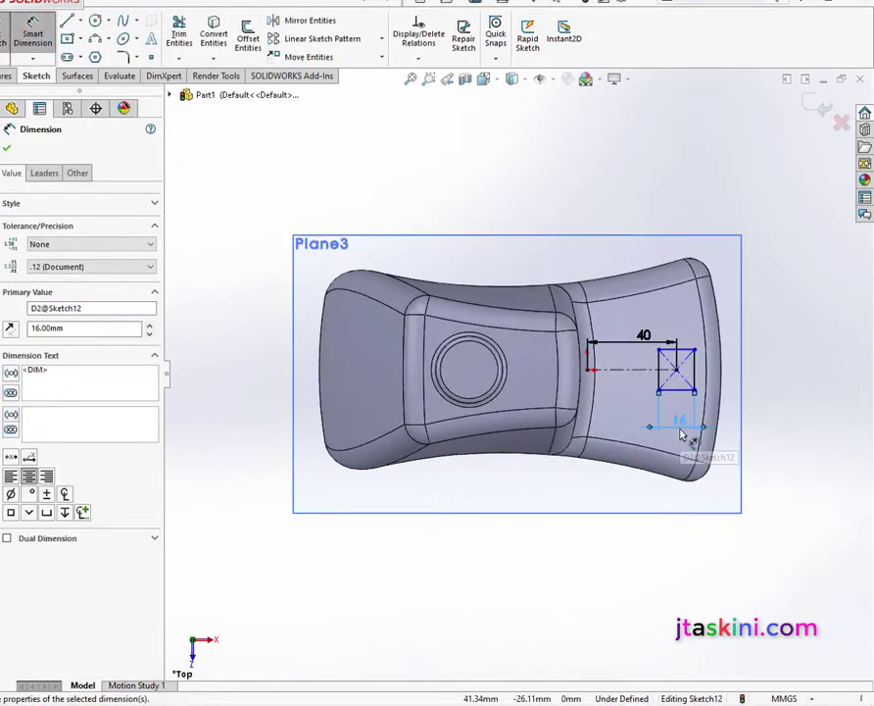
pyautogui.click(696, 376)
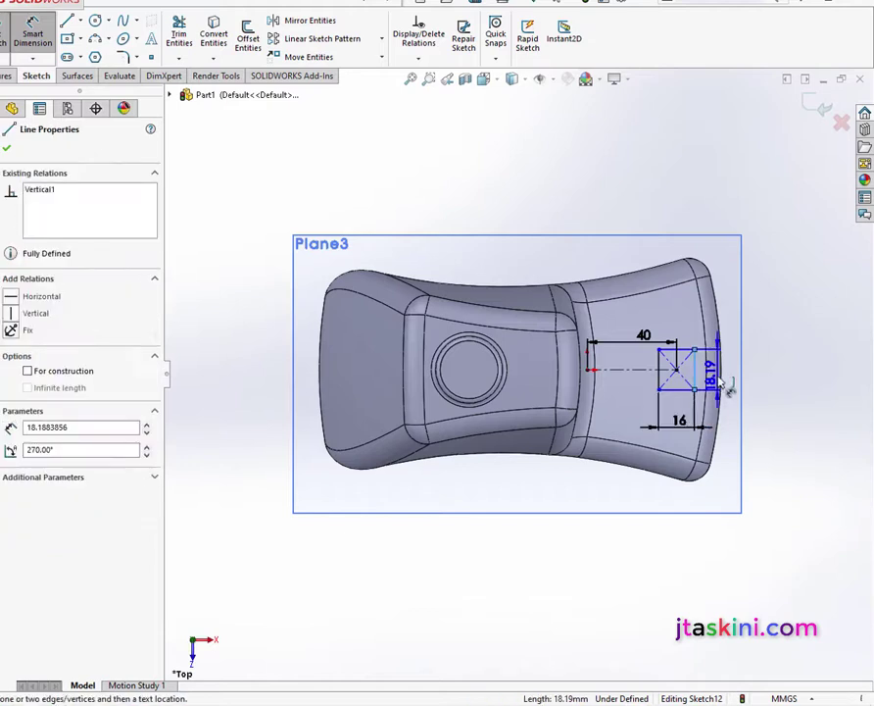
pyautogui.click(728, 390)
pyautogui.write('16')
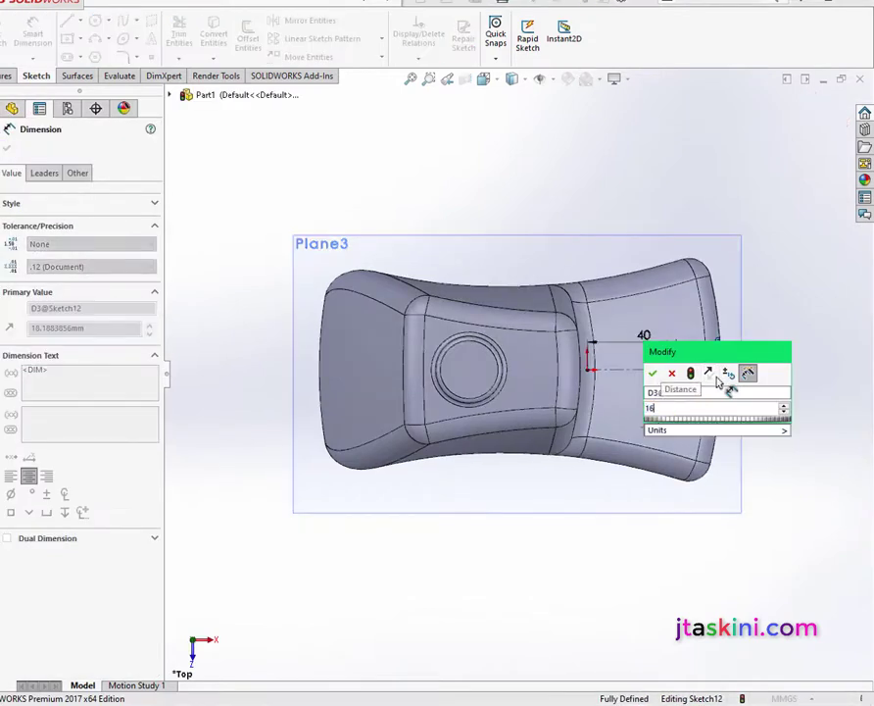
pyautogui.press('Return')
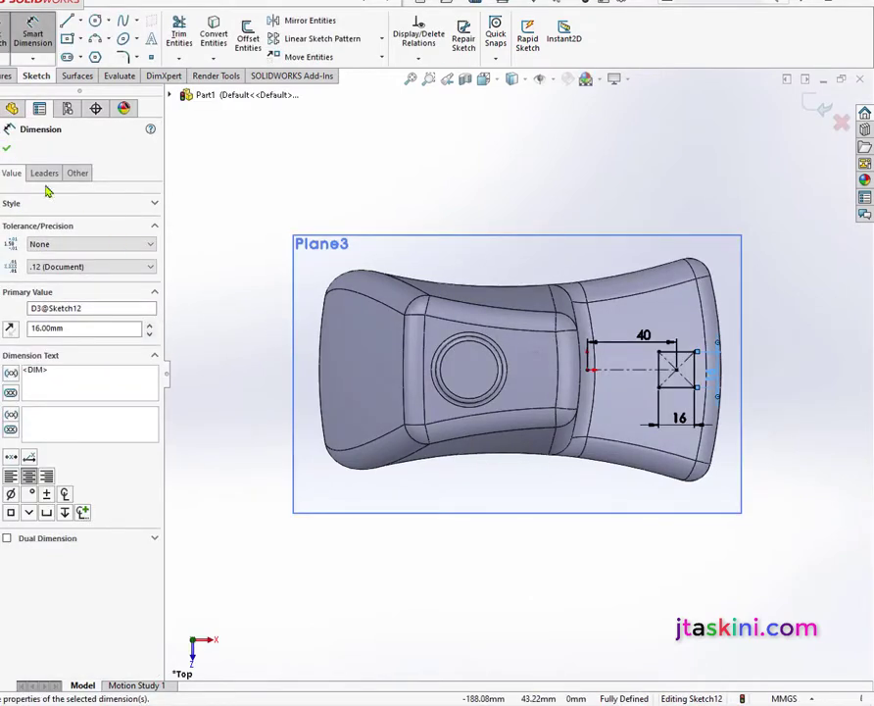
pyautogui.click(9, 149)
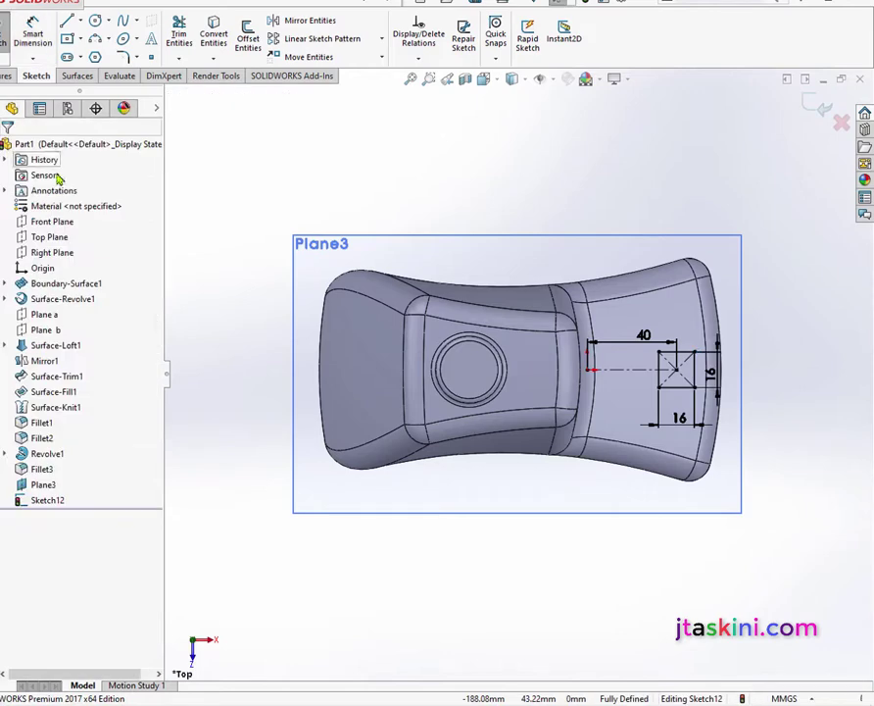
# Close Sketch12, return to Isometric view, and start Sketch13 on the Front Plane
pyautogui.click(812, 111)
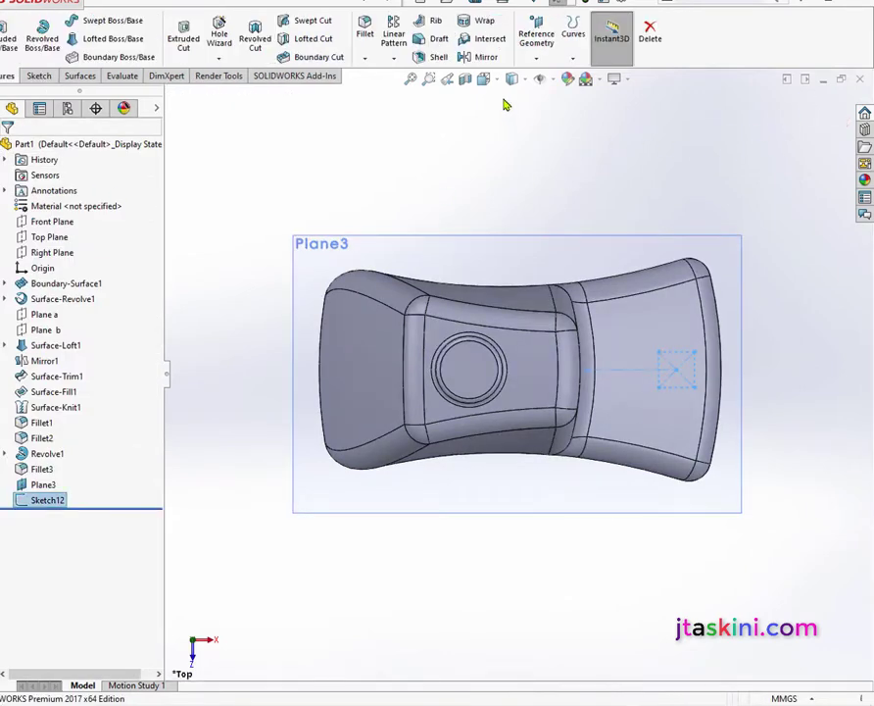
pyautogui.click(483, 78)
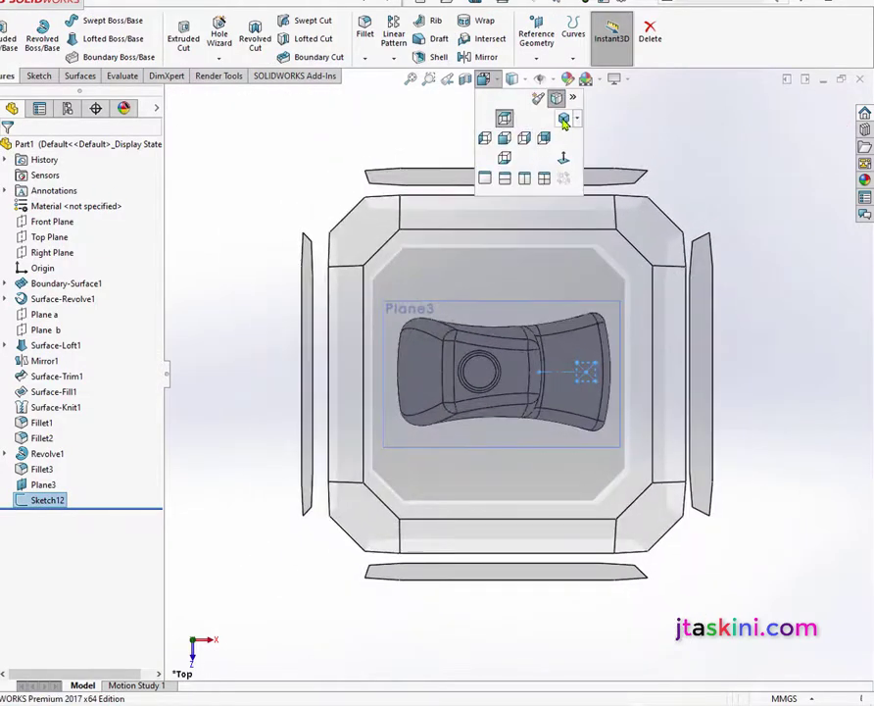
pyautogui.click(564, 119)
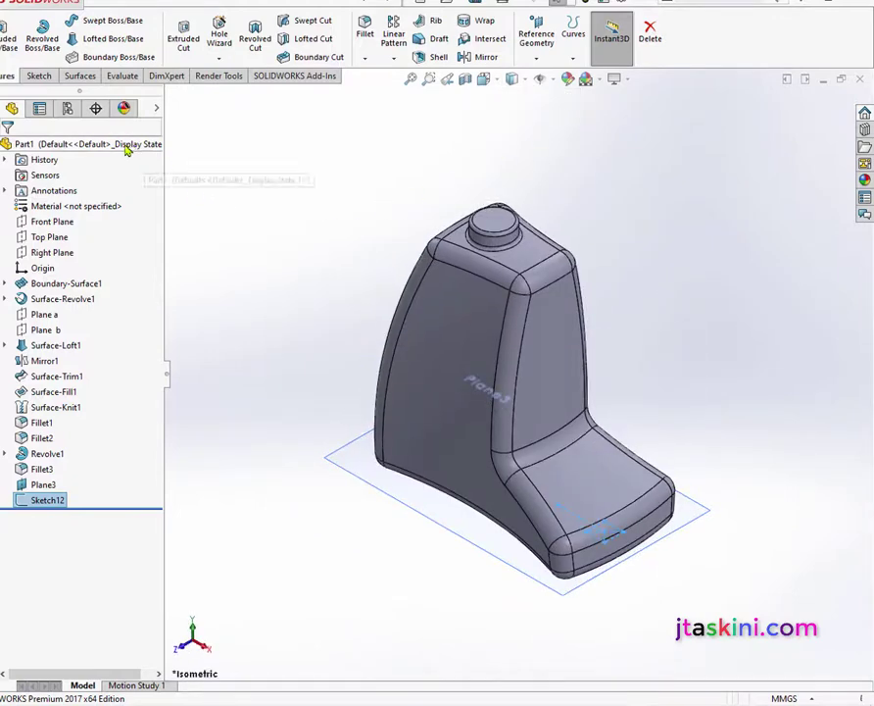
pyautogui.rightClick(43, 227)
pyautogui.click(56, 200)
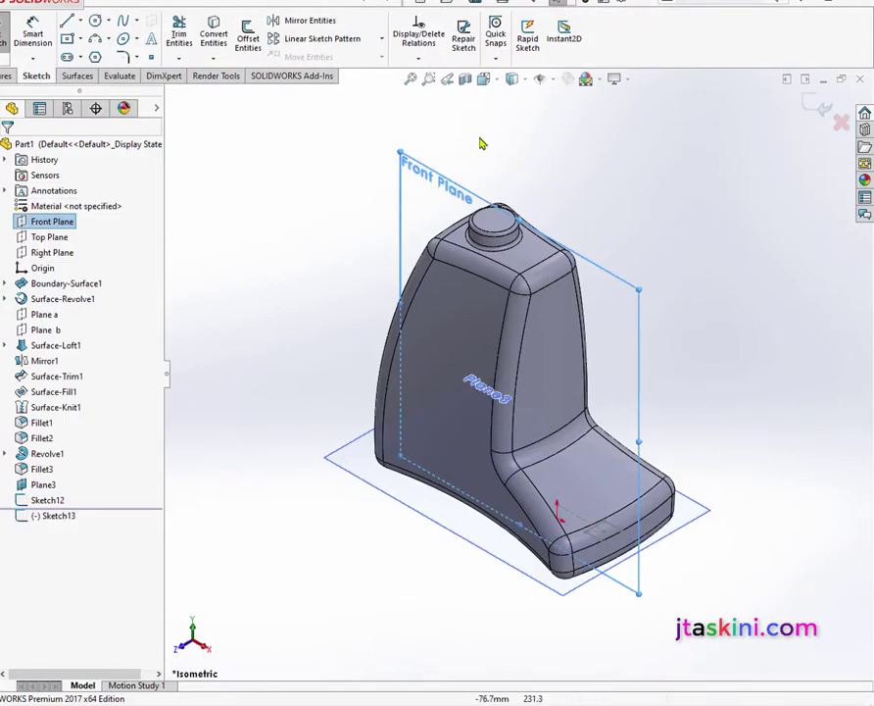
# In Front view, draw a vertical line from the seat's base and a slanted line to the backrest's top
pyautogui.click(483, 78)
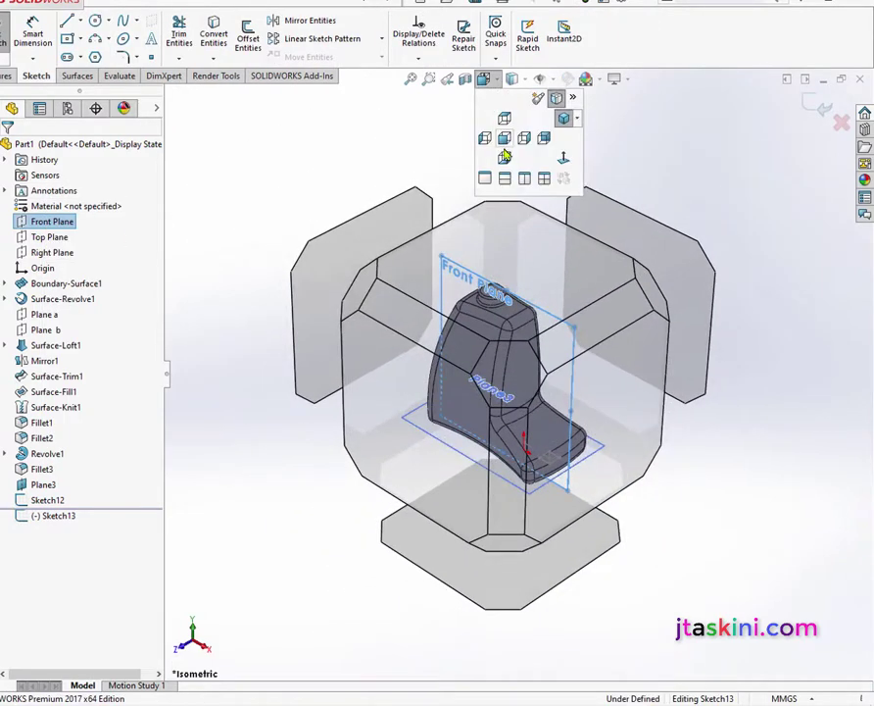
pyautogui.click(563, 160)
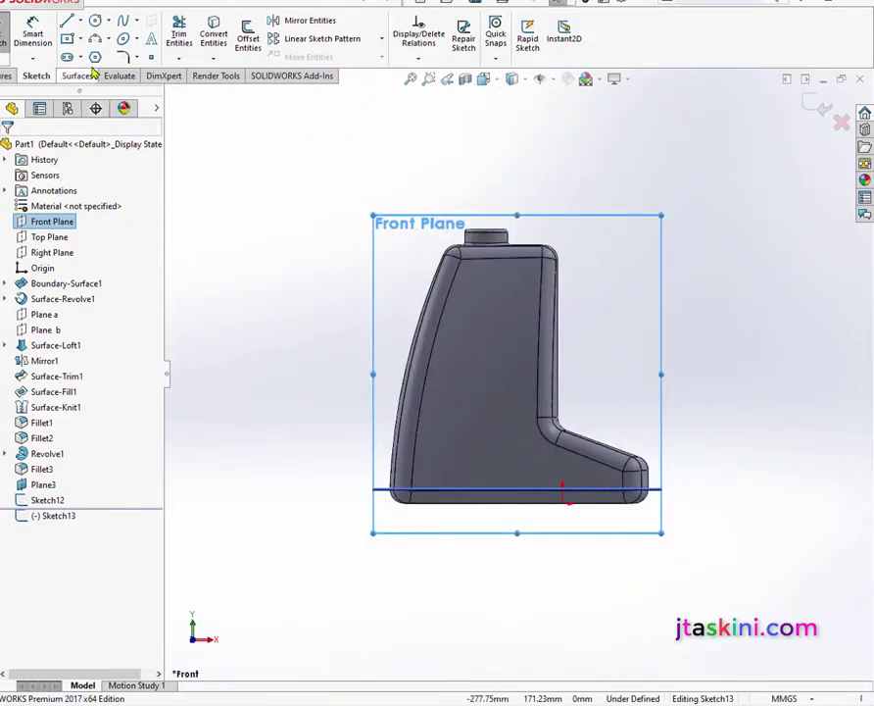
pyautogui.click(69, 21)
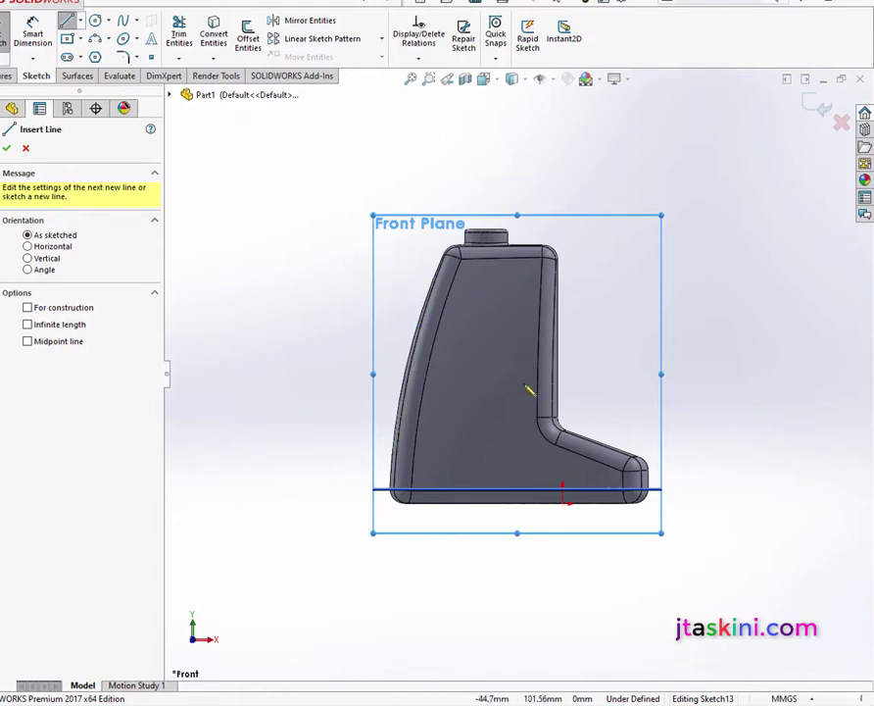
pyautogui.scroll(-2, 613, 506)
pyautogui.scroll(-1, 632, 497)
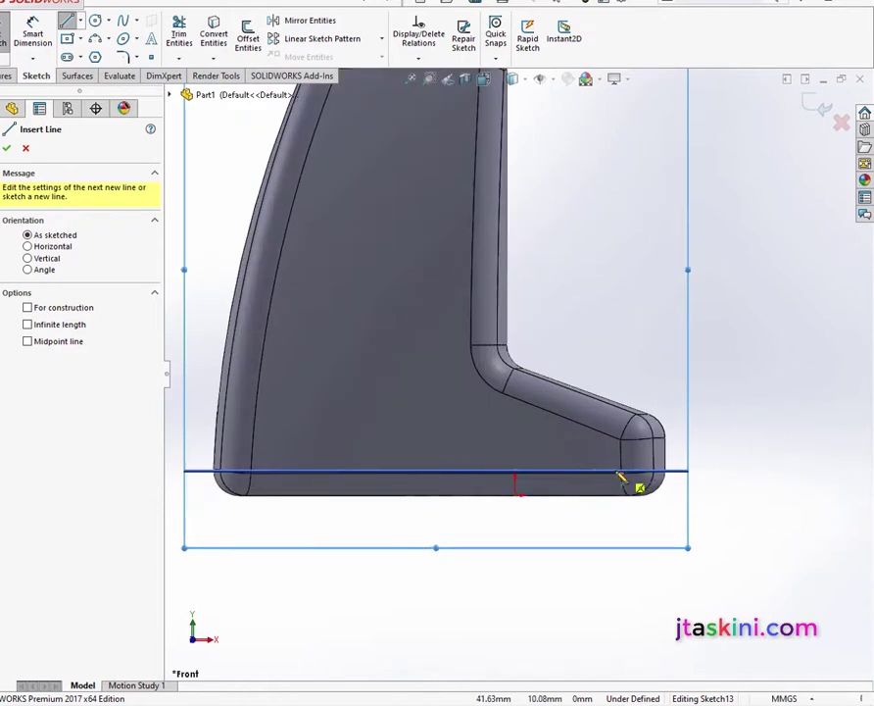
pyautogui.click(618, 471)
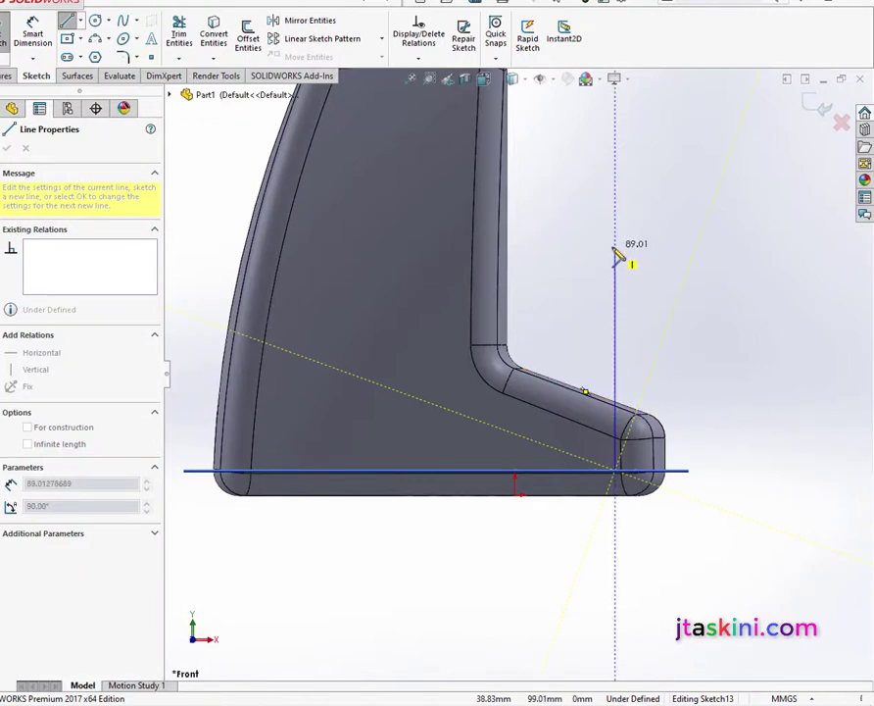
pyautogui.click(617, 254)
pyautogui.scroll(3, 618, 255)
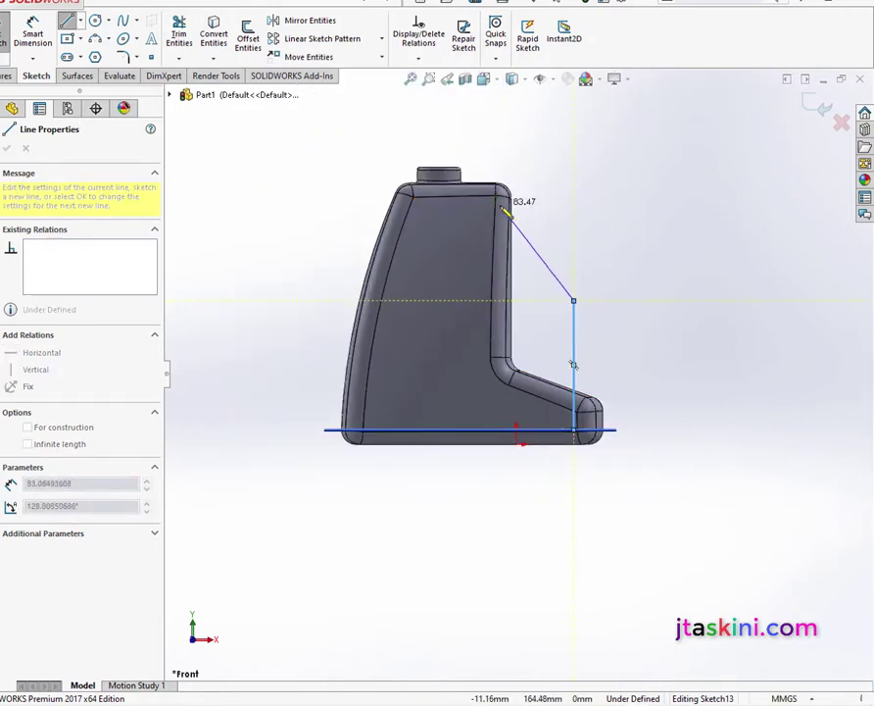
pyautogui.click(502, 207)
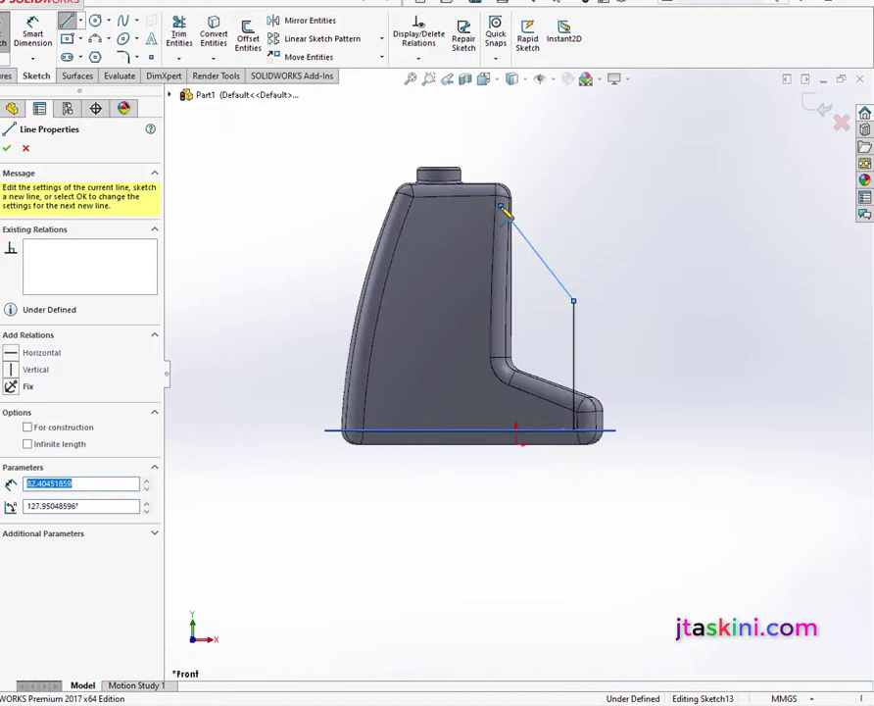
pyautogui.rightClick(566, 221)
pyautogui.click(592, 228)
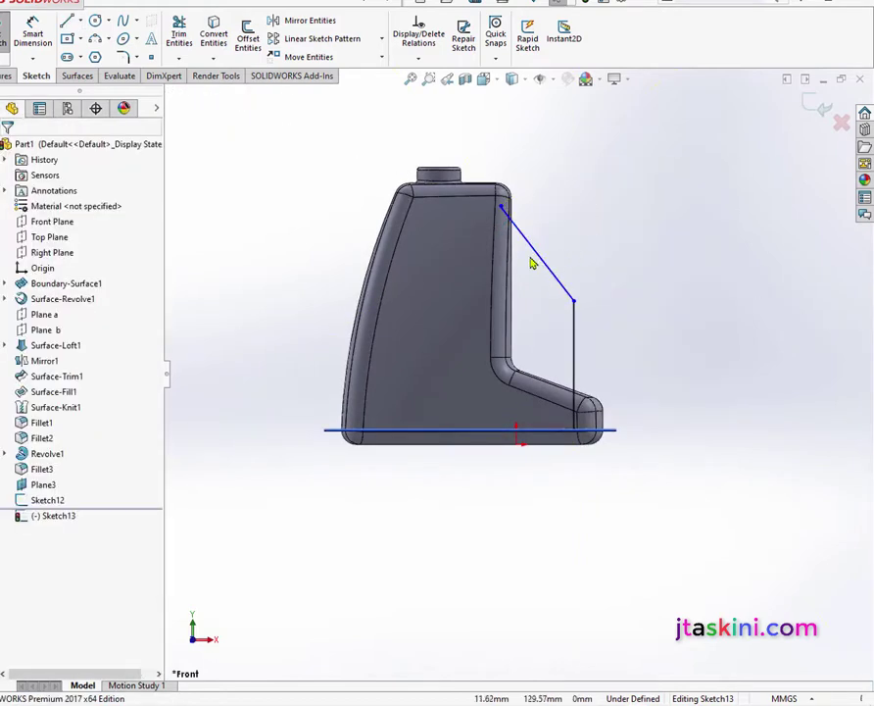
# Dimension the vertical line to 105 mm and the angle between the two lines to 130°
pyautogui.click(32, 34)
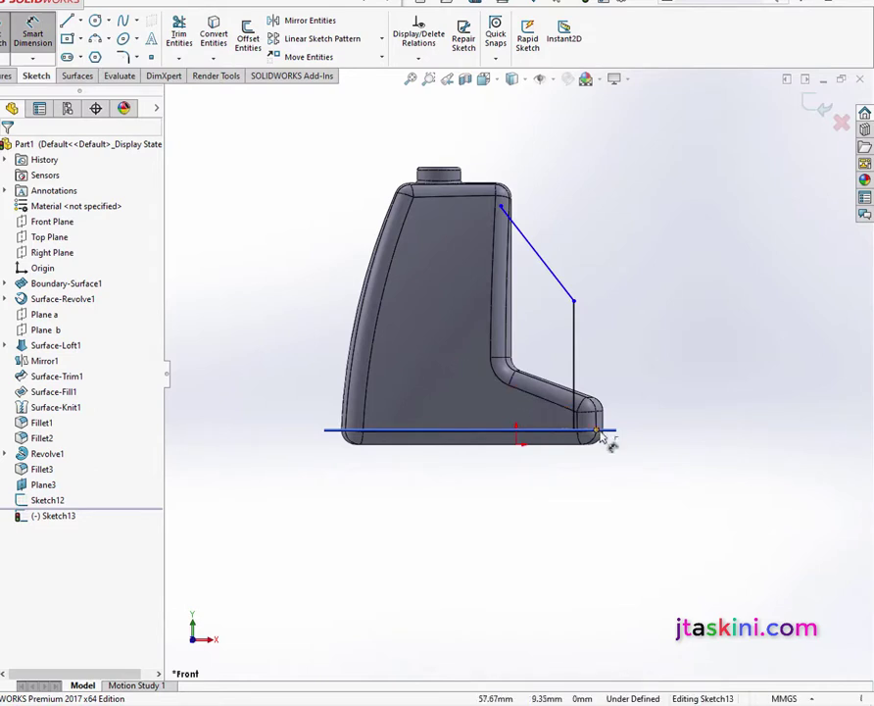
pyautogui.click(578, 377)
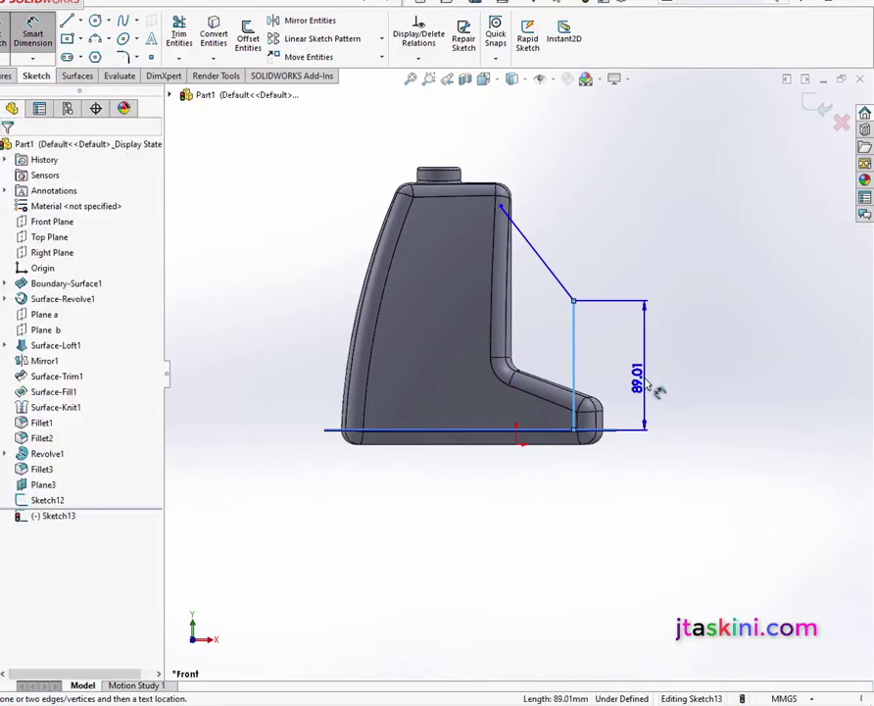
pyautogui.click(658, 390)
pyautogui.write('105')
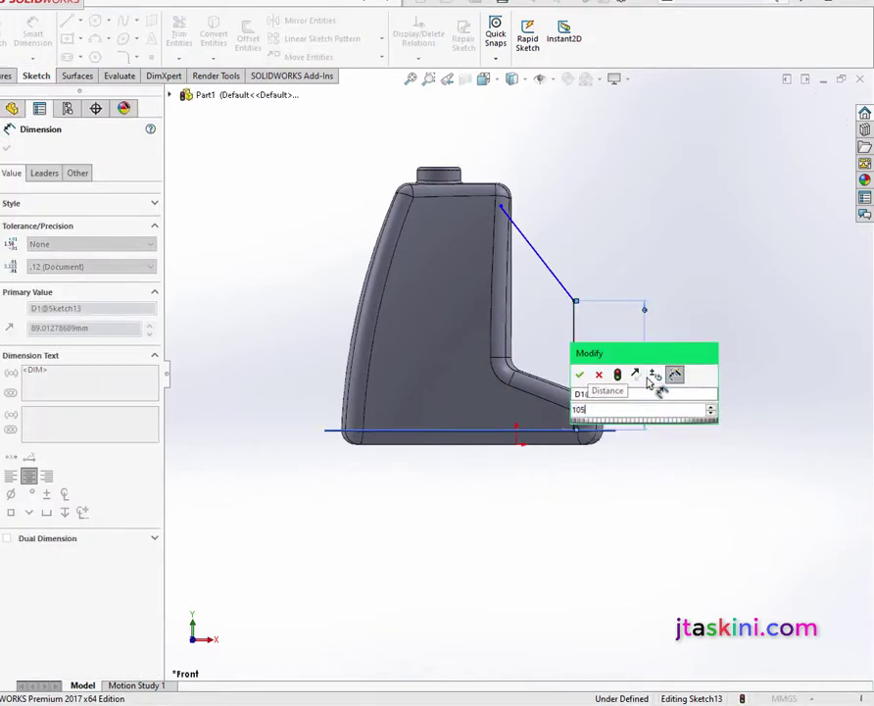
pyautogui.press('Return')
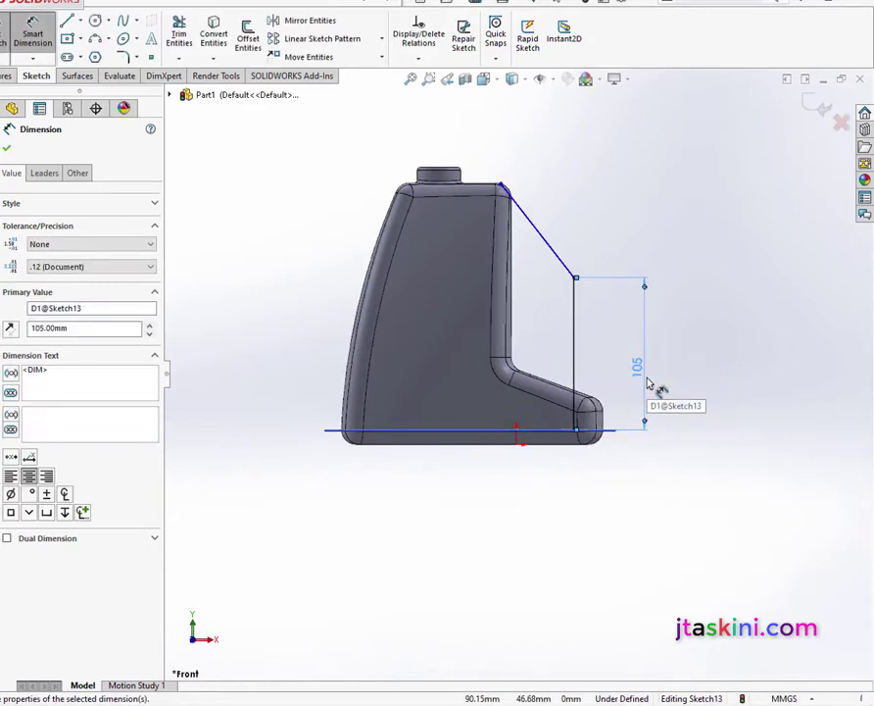
pyautogui.click(555, 255)
pyautogui.click(574, 323)
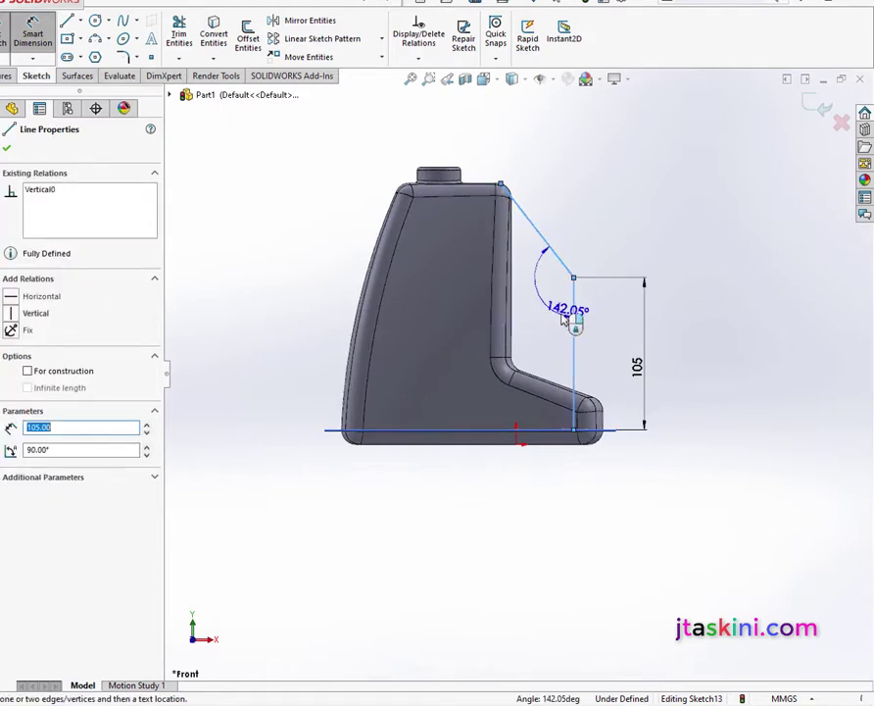
pyautogui.click(545, 305)
pyautogui.write('1')
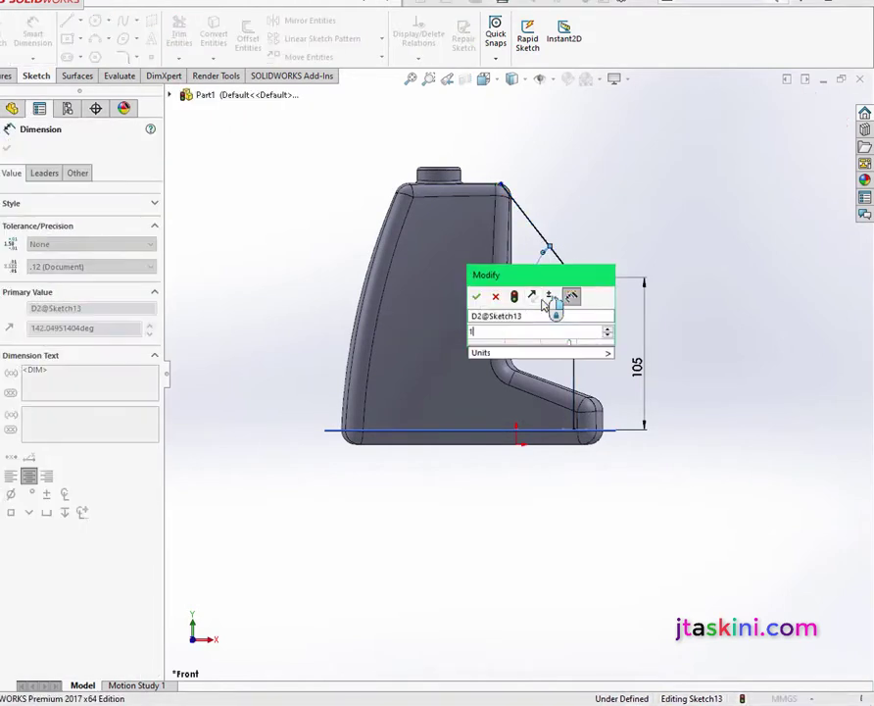
pyautogui.write('30')
pyautogui.press('Return')
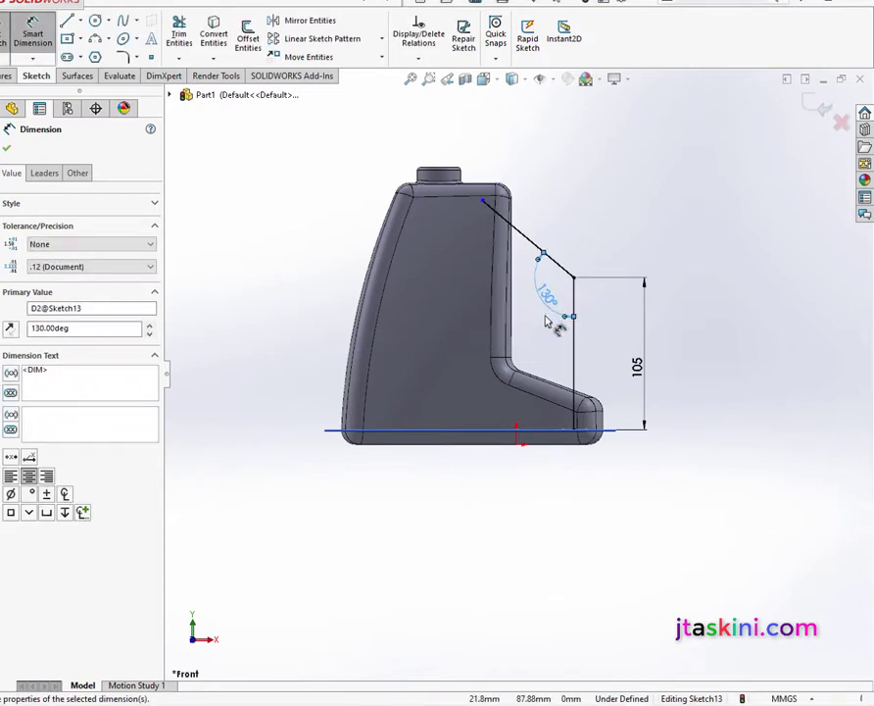
pyautogui.click(7, 151)
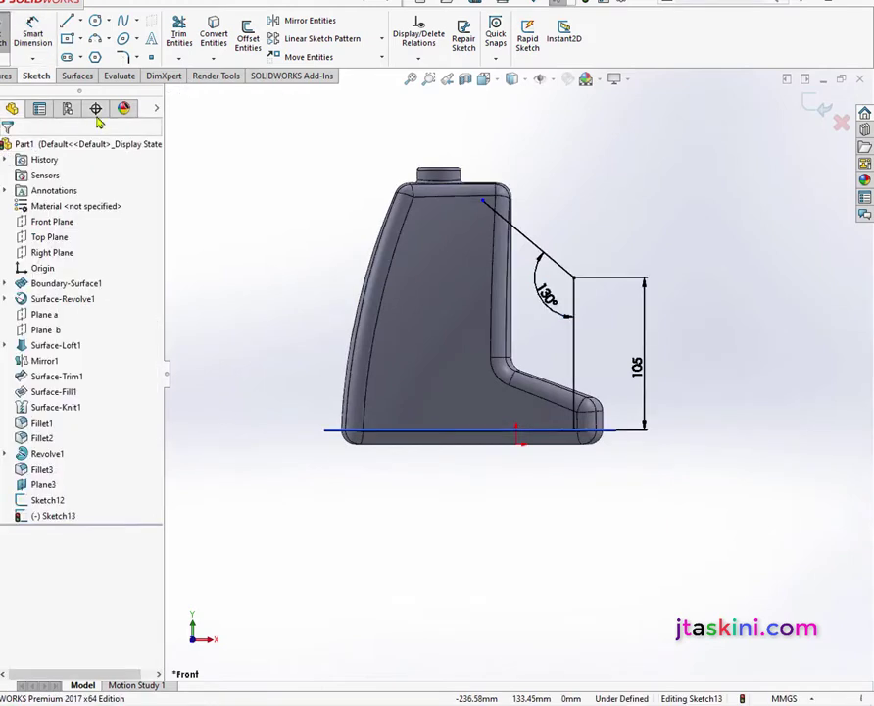
pyautogui.click(124, 56)
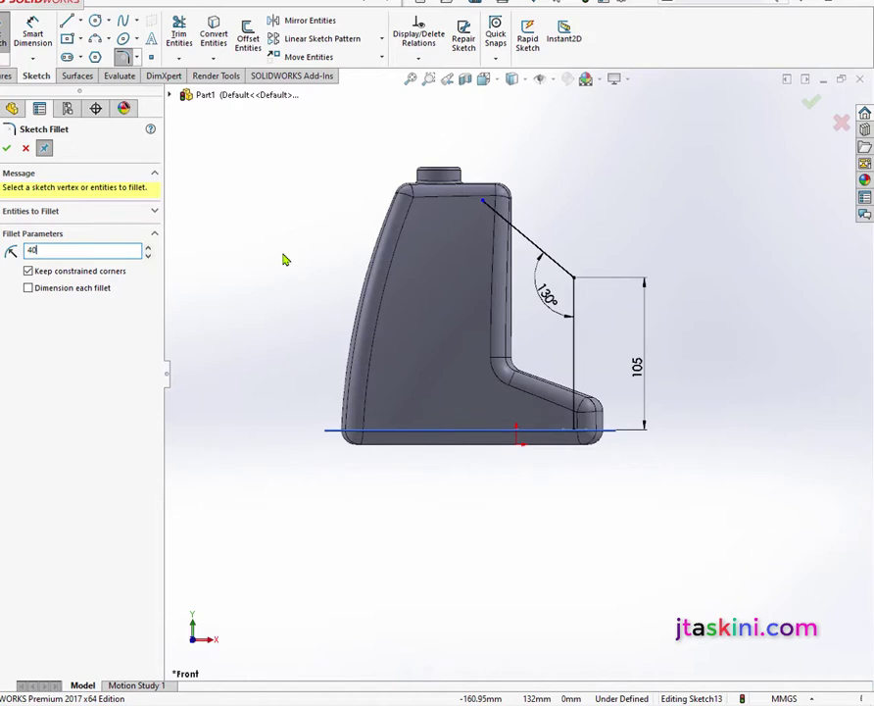
# Round the corner between the two lines at R40, switch to Isometric, and exit Sketch13
pyautogui.click(565, 273)
pyautogui.click(574, 307)
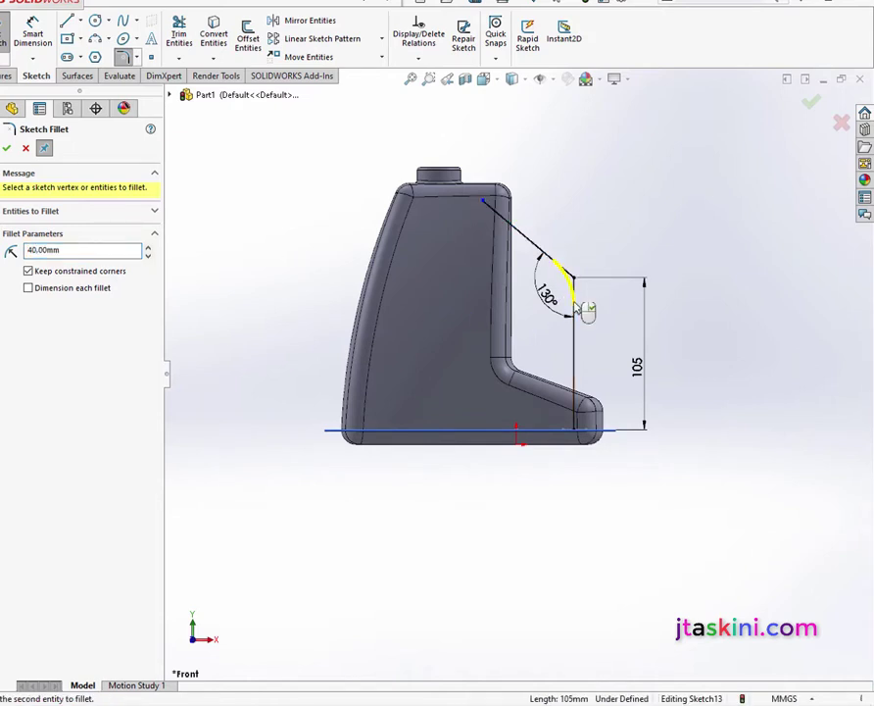
pyautogui.click(8, 149)
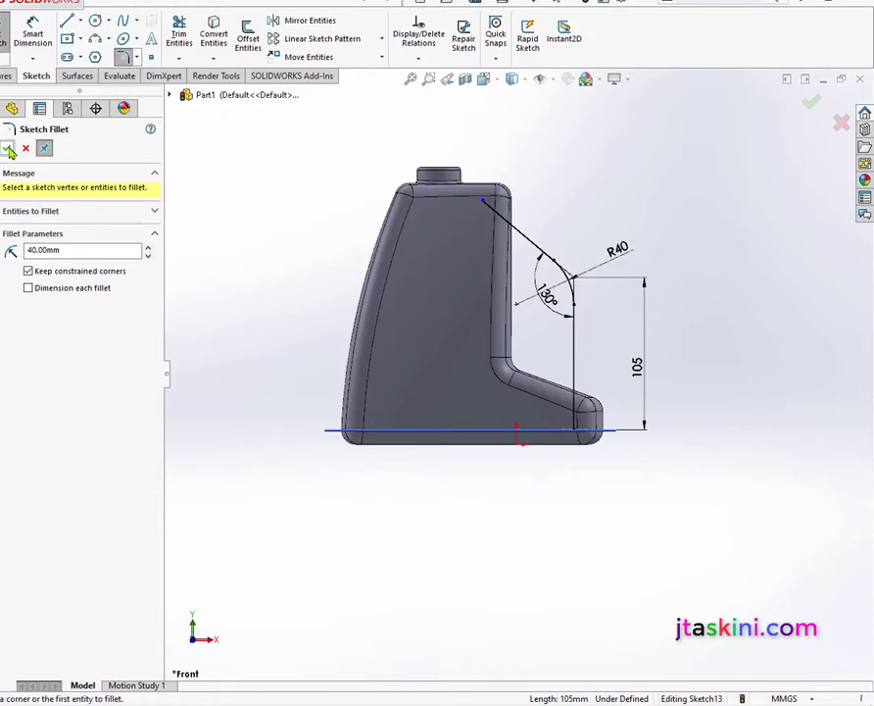
pyautogui.click(814, 102)
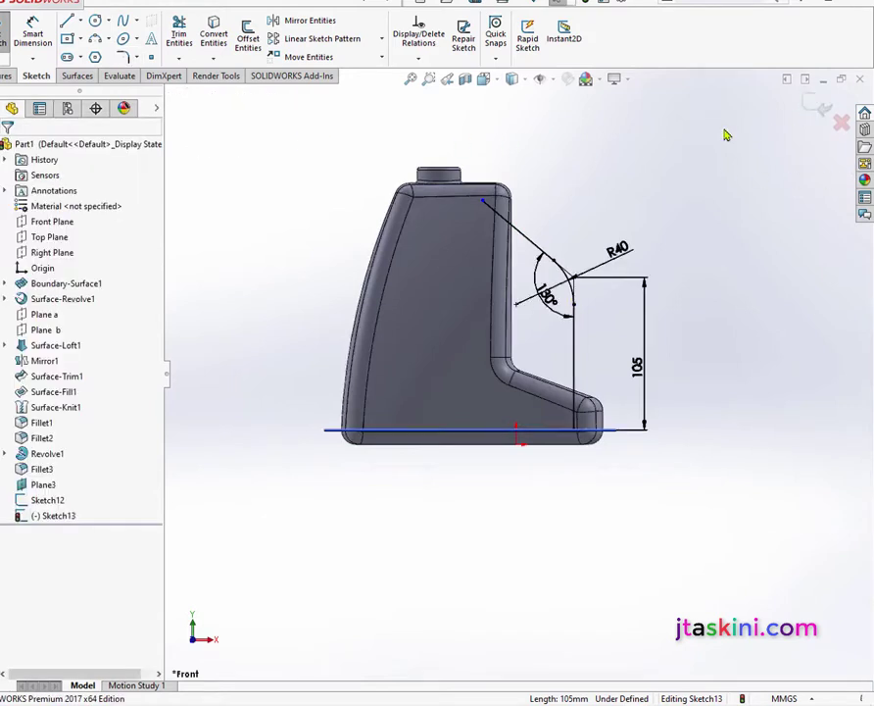
pyautogui.click(497, 83)
pyautogui.click(564, 119)
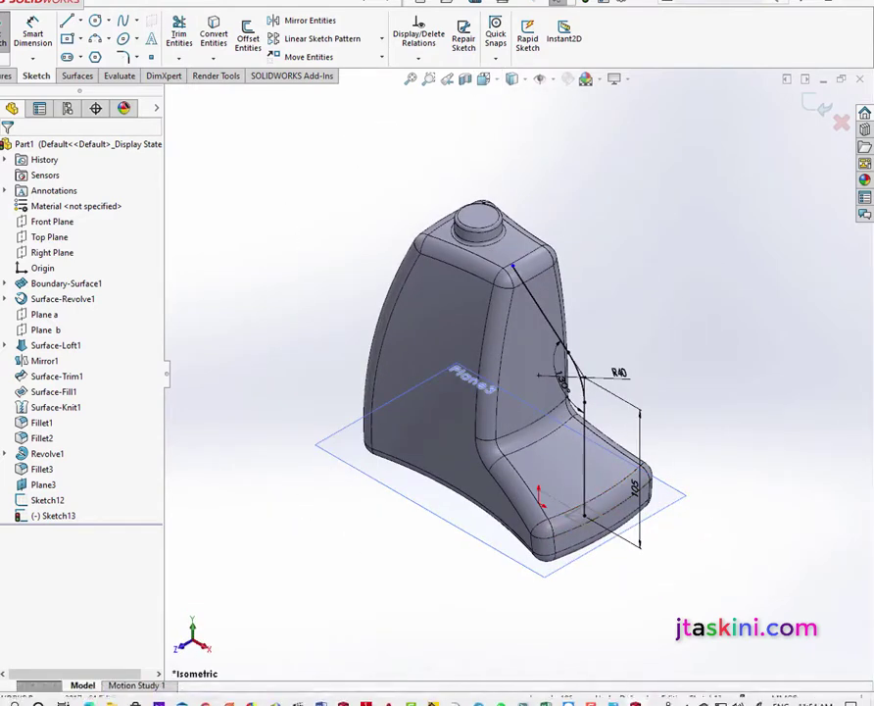
pyautogui.click(821, 104)
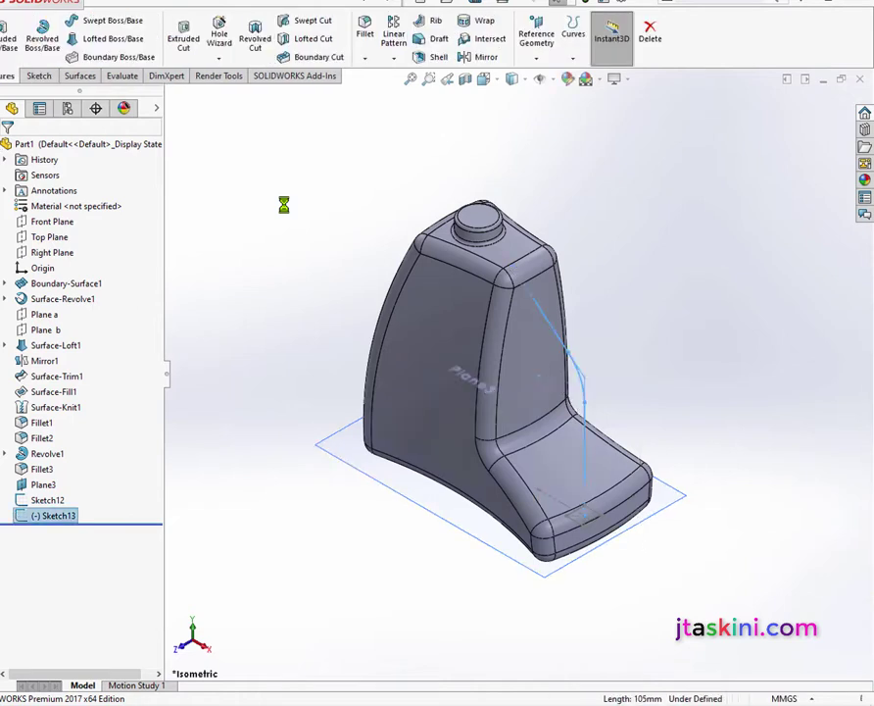
# Sweep the Sketch12 square profile along the bent Sketch13 path to create Sweep1
pyautogui.click(111, 21)
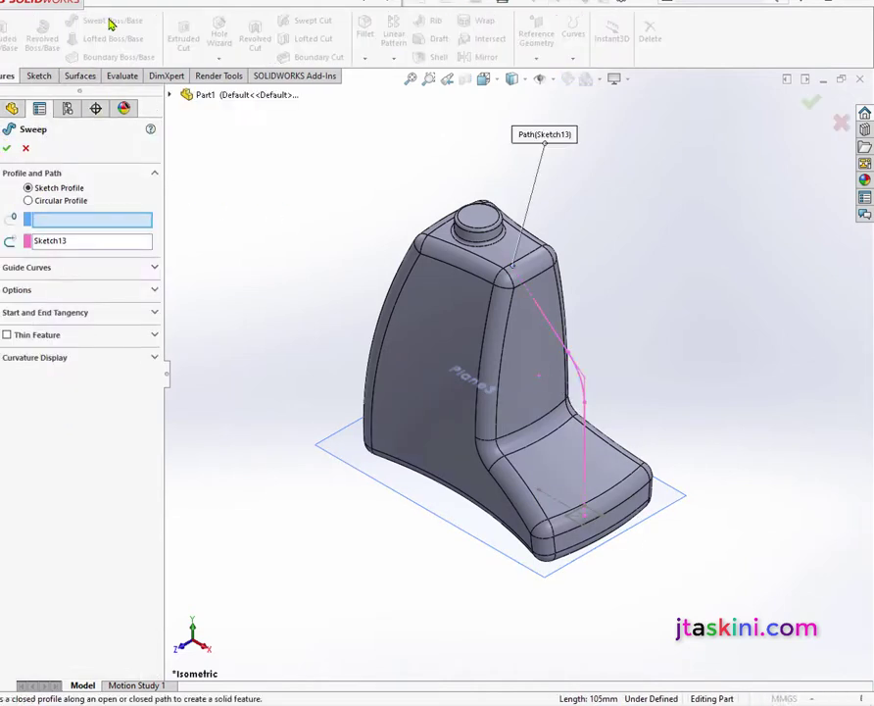
pyautogui.click(593, 528)
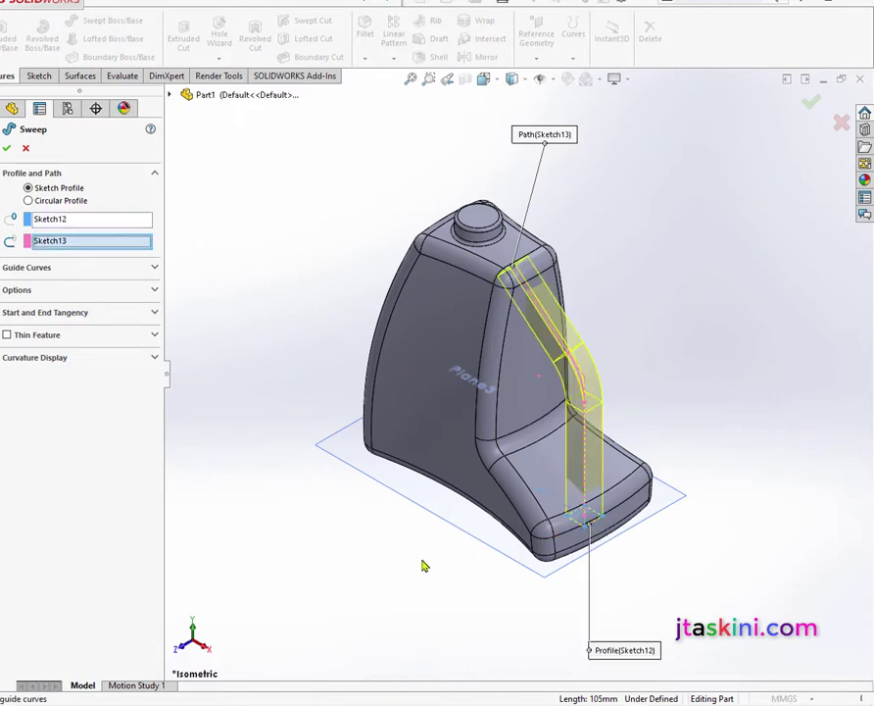
pyautogui.click(7, 151)
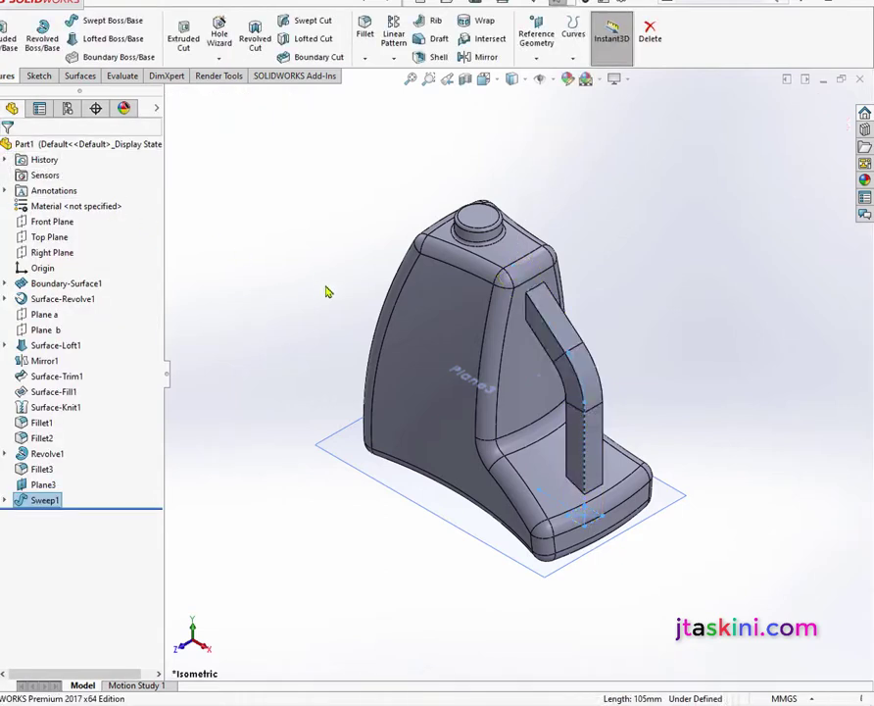
pyautogui.click(277, 307)
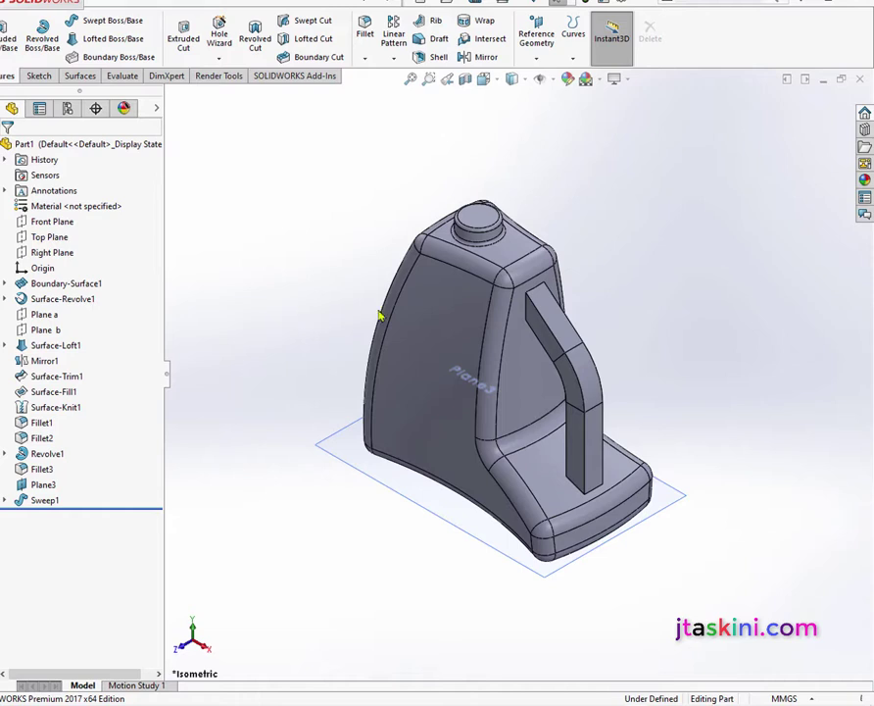
# Shell the jug with 3 mm walls, leaving the neck's top face open
pyautogui.click(431, 57)
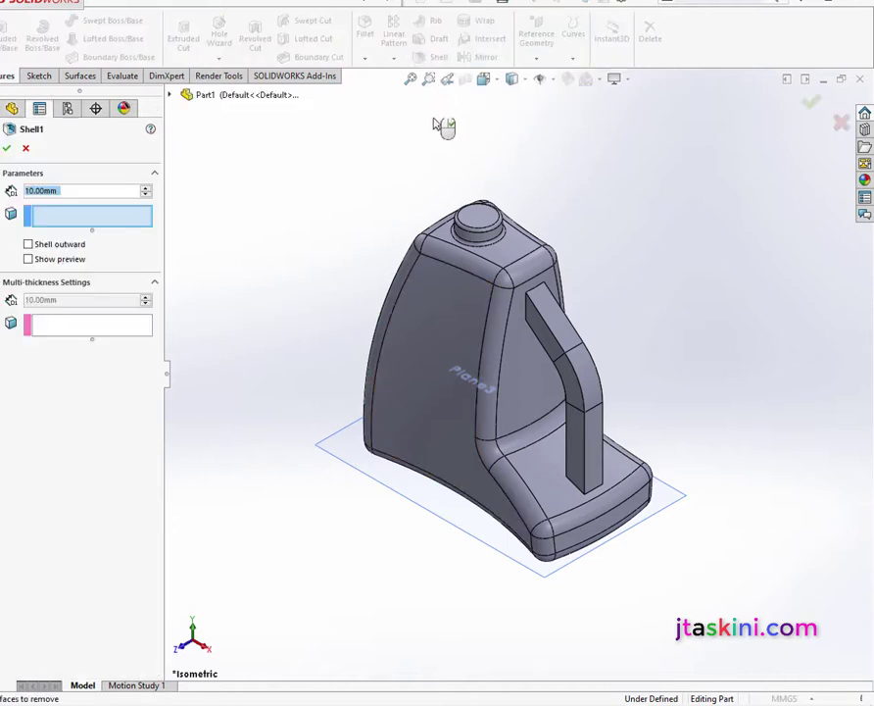
pyautogui.click(482, 229)
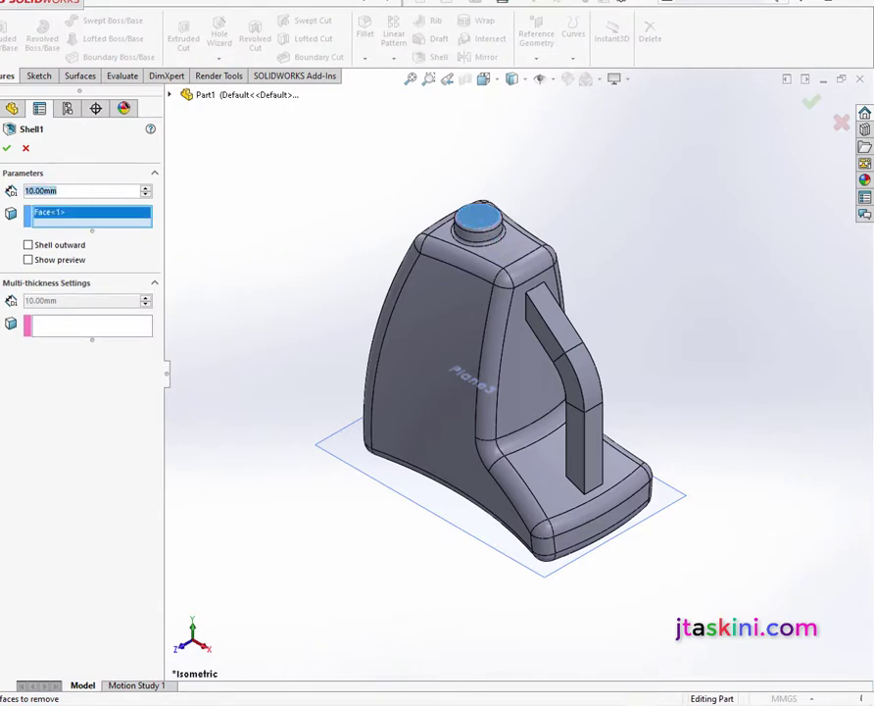
pyautogui.write('3')
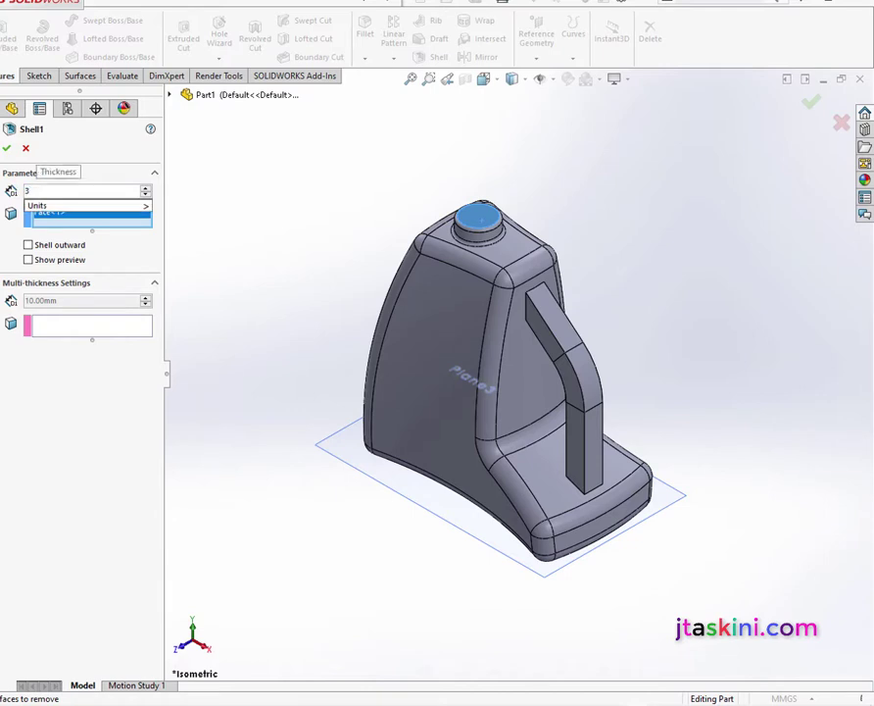
pyautogui.press('Return')
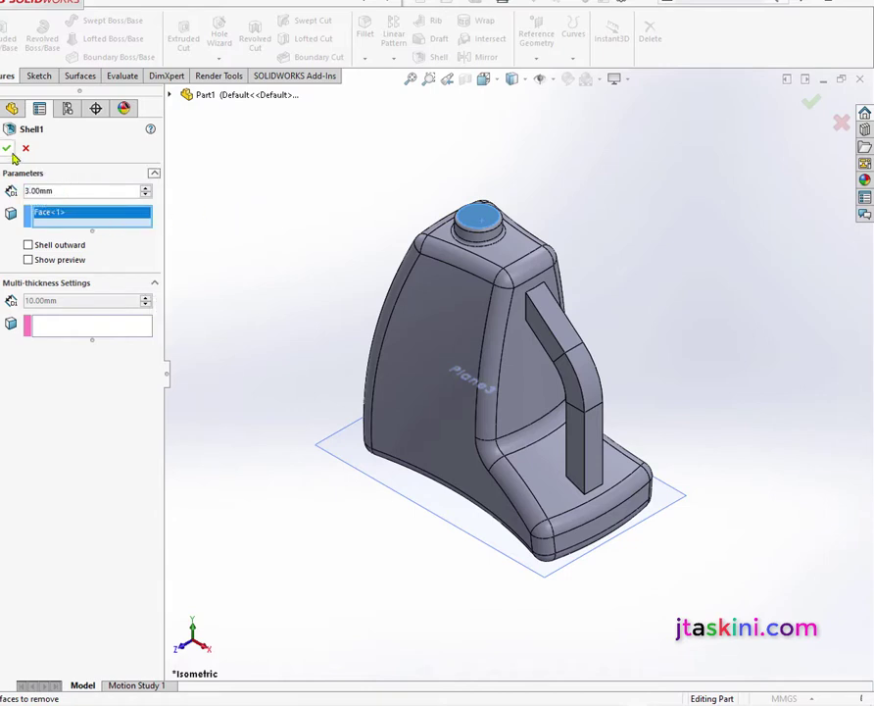
pyautogui.click(10, 148)
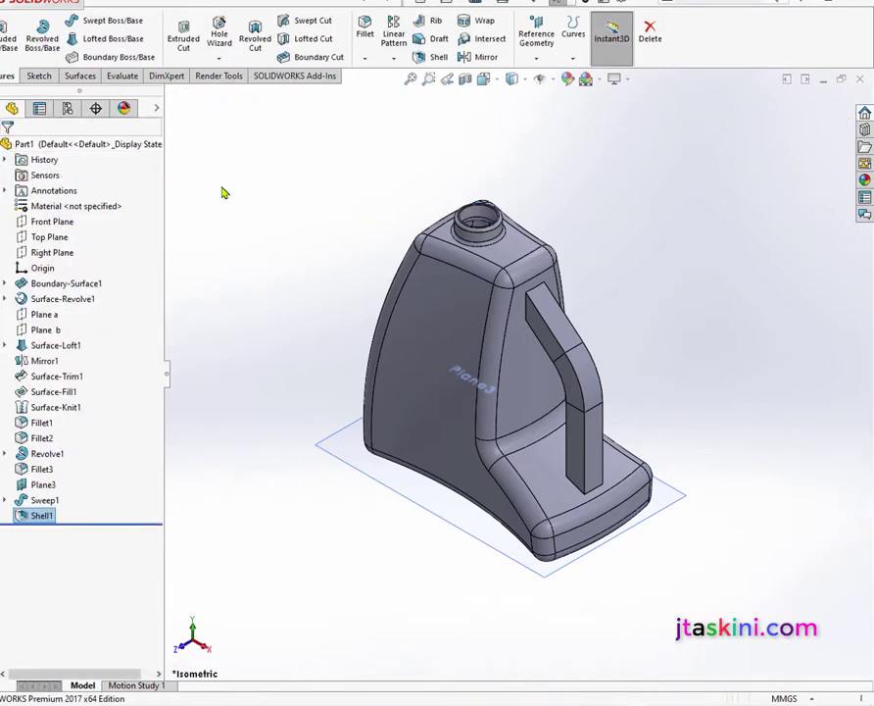
# Check the hollow walls with a section view, then turn the section off
pyautogui.click(465, 78)
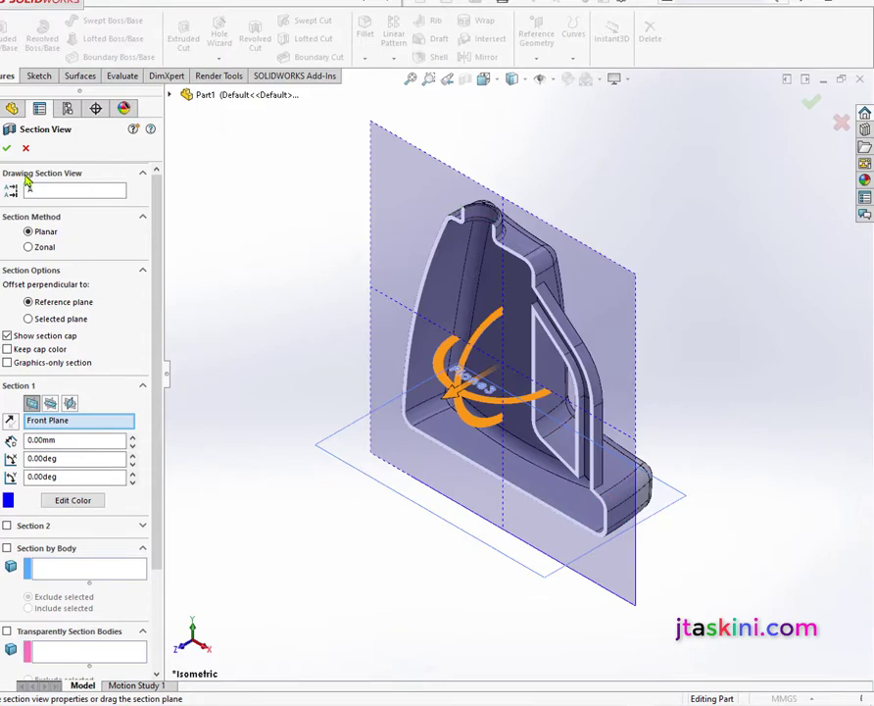
pyautogui.click(7, 105)
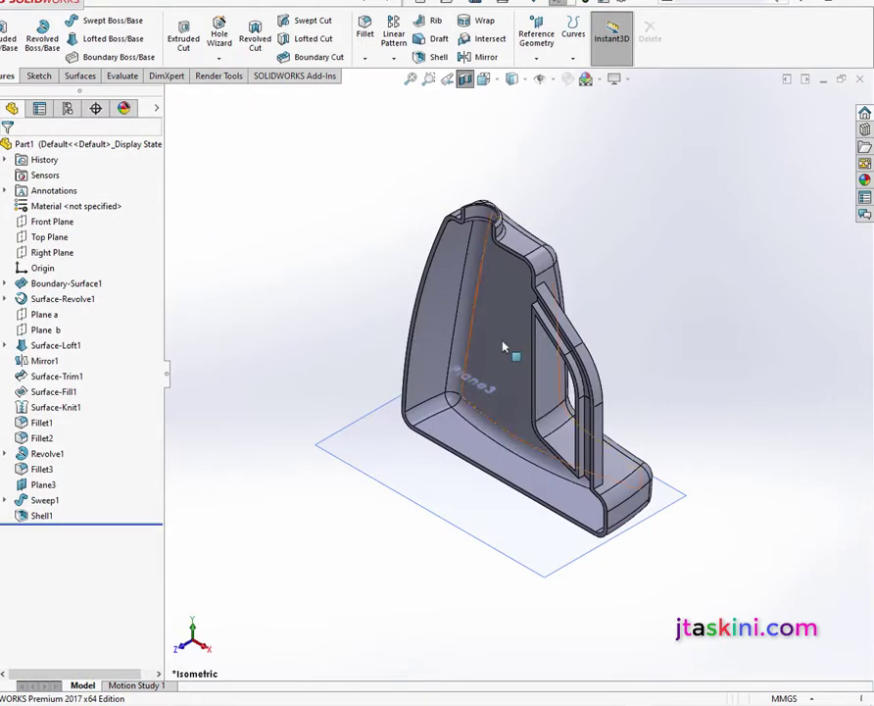
pyautogui.click(464, 79)
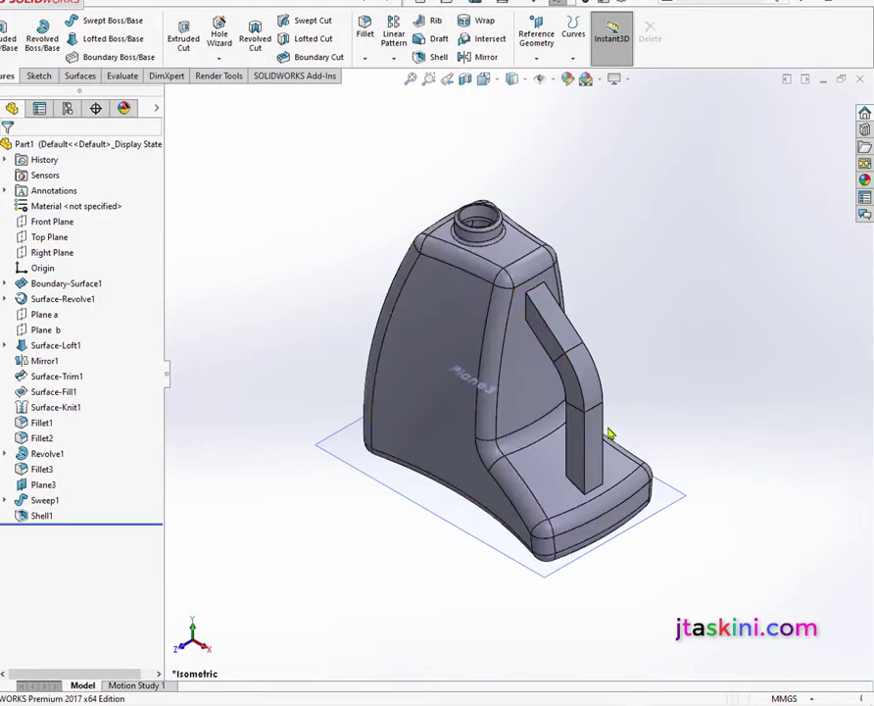
# Start a 3 mm fillet and select the six lower handle edges
pyautogui.click(364, 58)
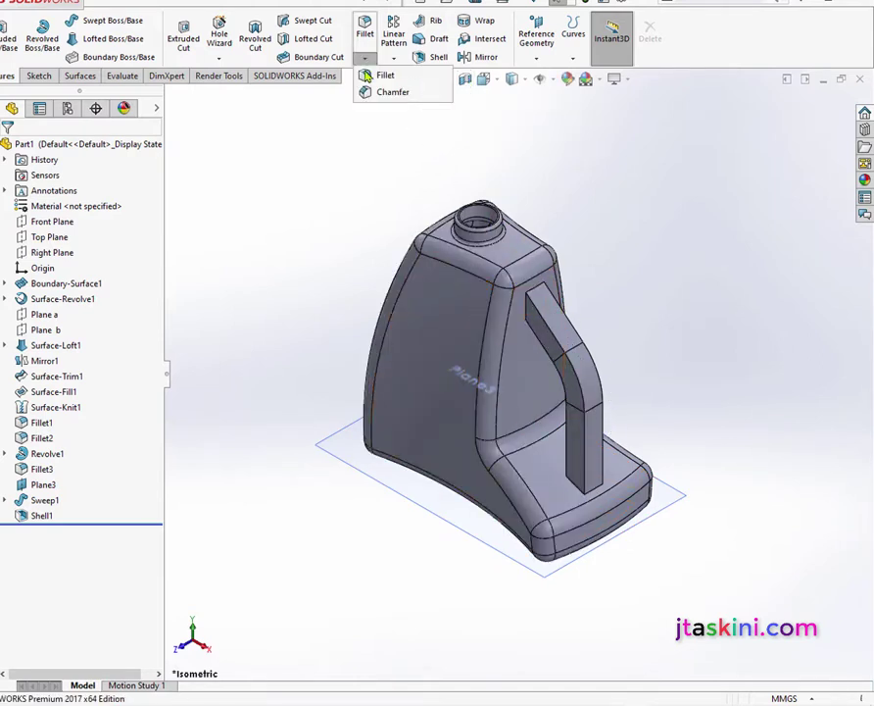
pyautogui.click(379, 76)
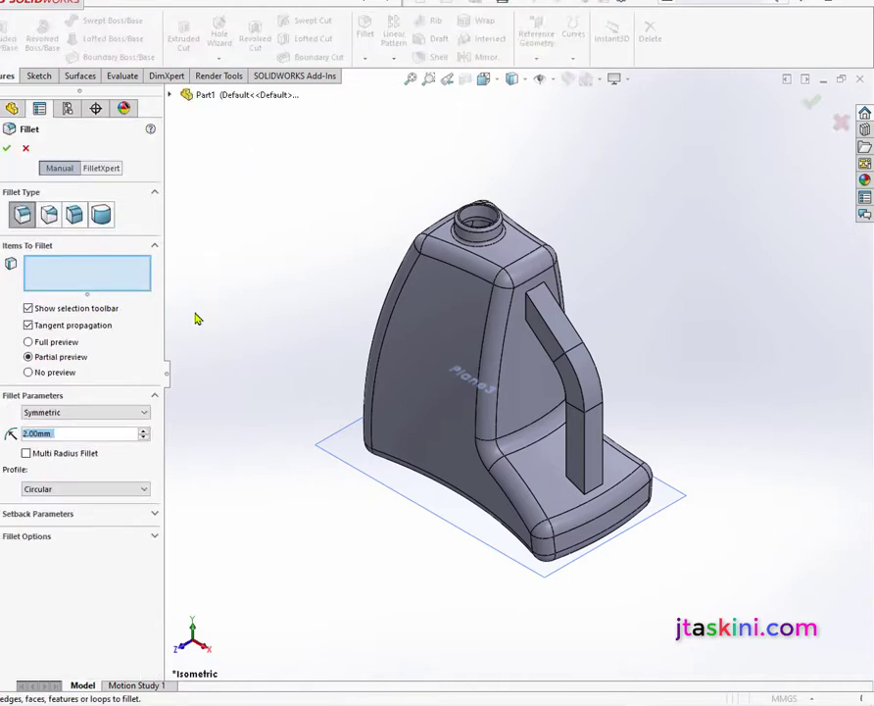
pyautogui.write('3')
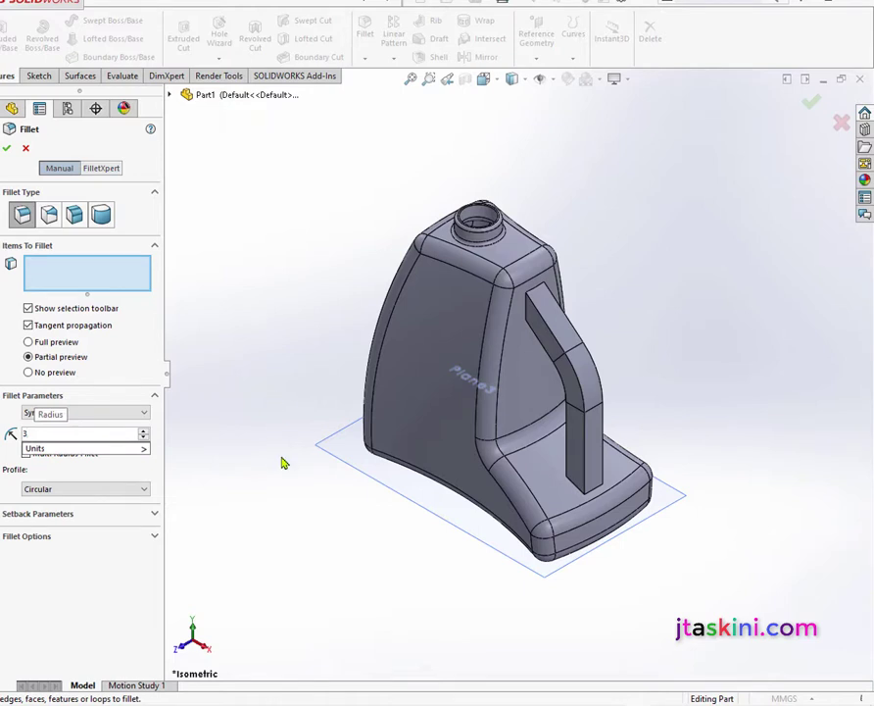
pyautogui.scroll(-2, 284, 462)
pyautogui.scroll(-3, 670, 428)
pyautogui.scroll(-3, 567, 510)
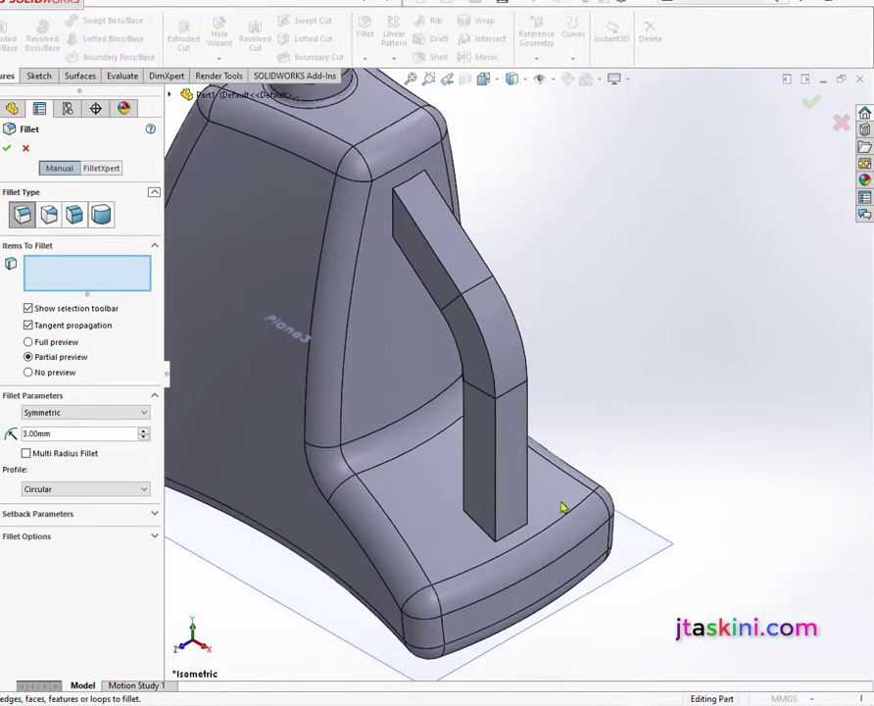
pyautogui.click(497, 468)
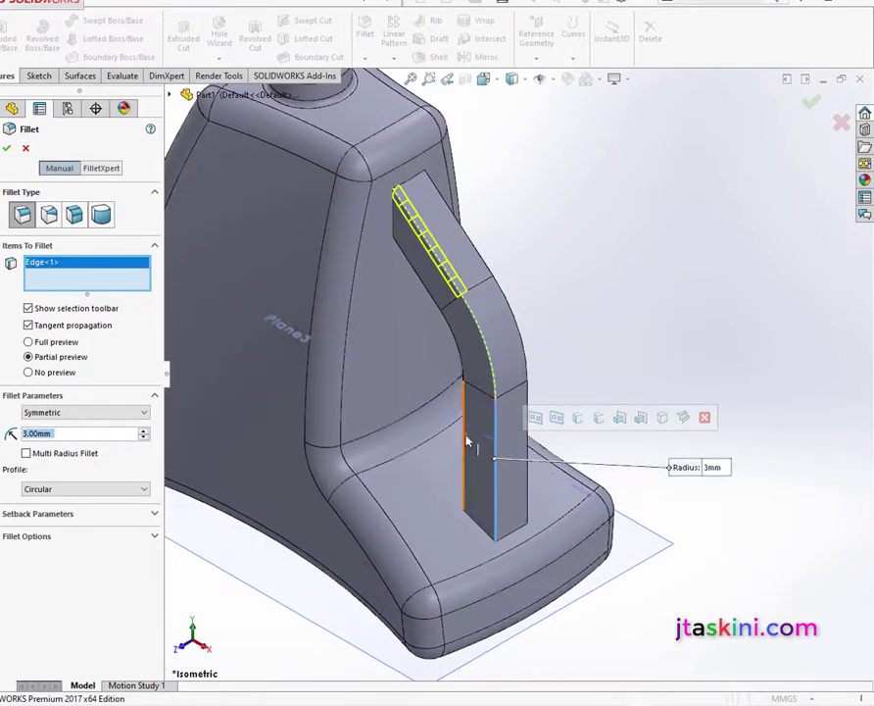
pyautogui.click(462, 355)
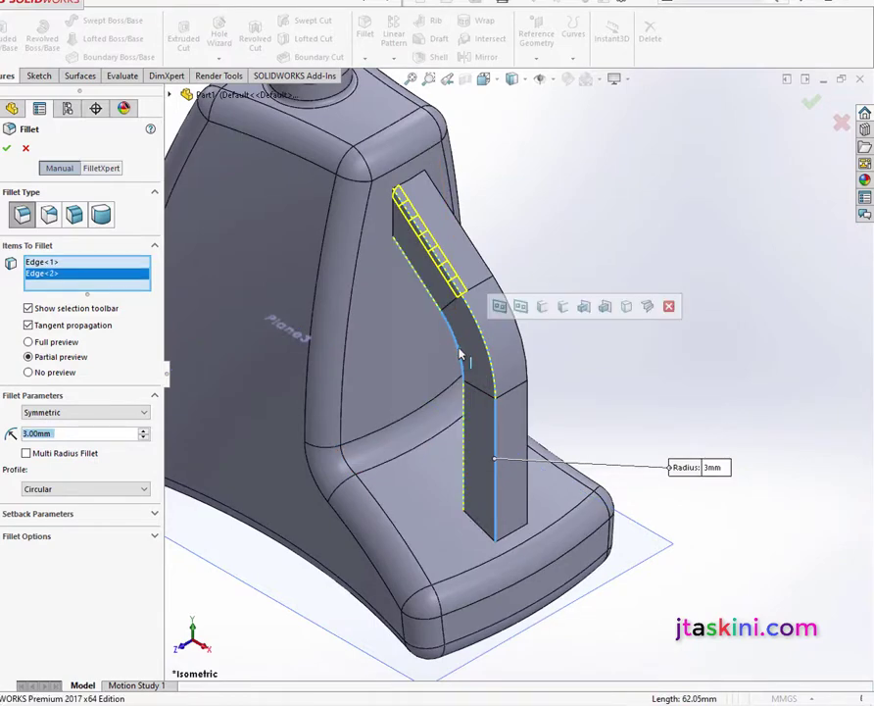
pyautogui.click(495, 532)
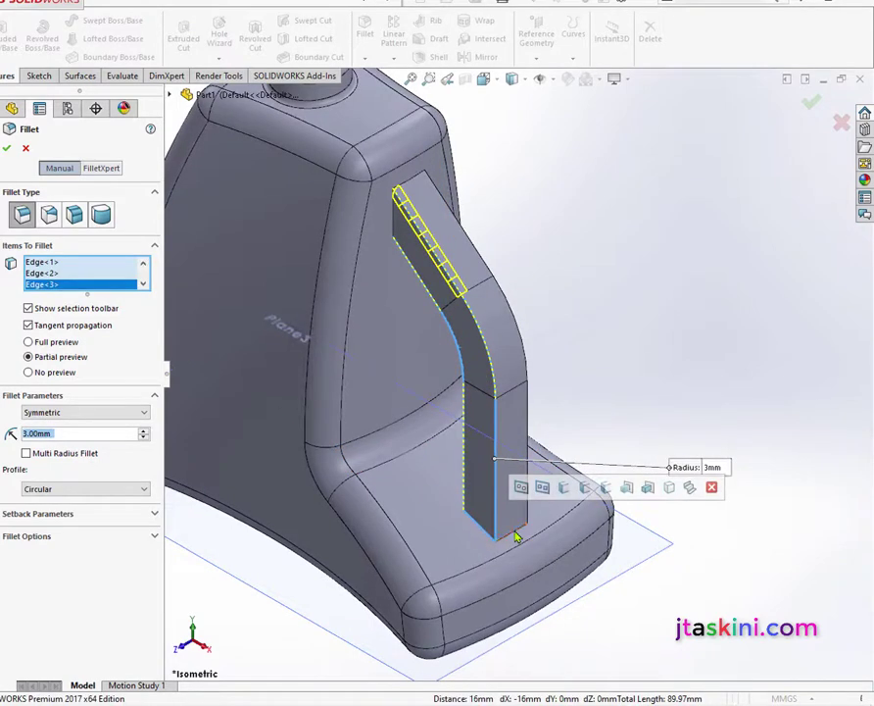
pyautogui.click(517, 536)
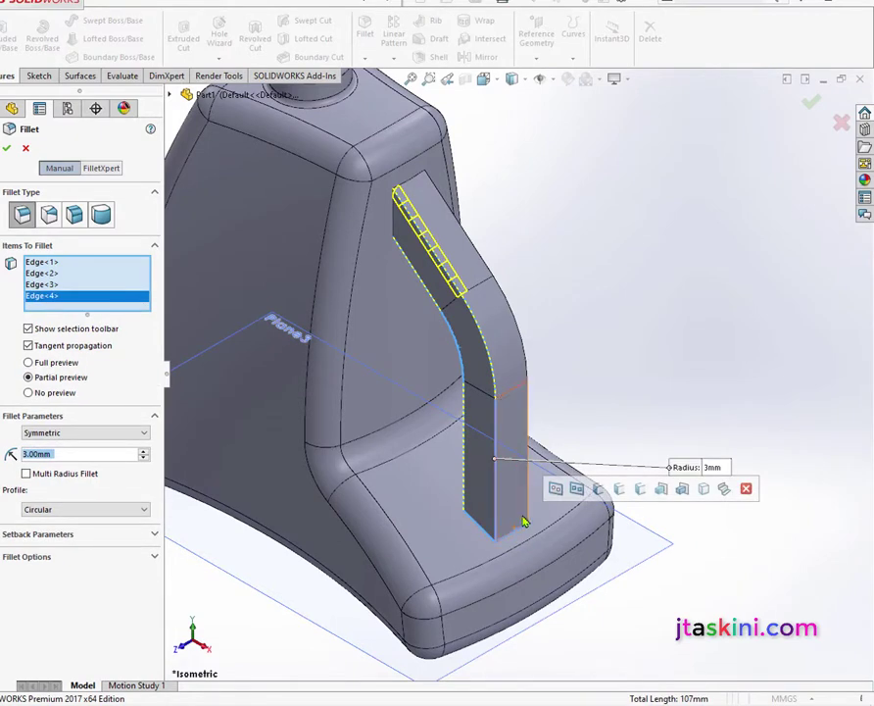
pyautogui.click(516, 524)
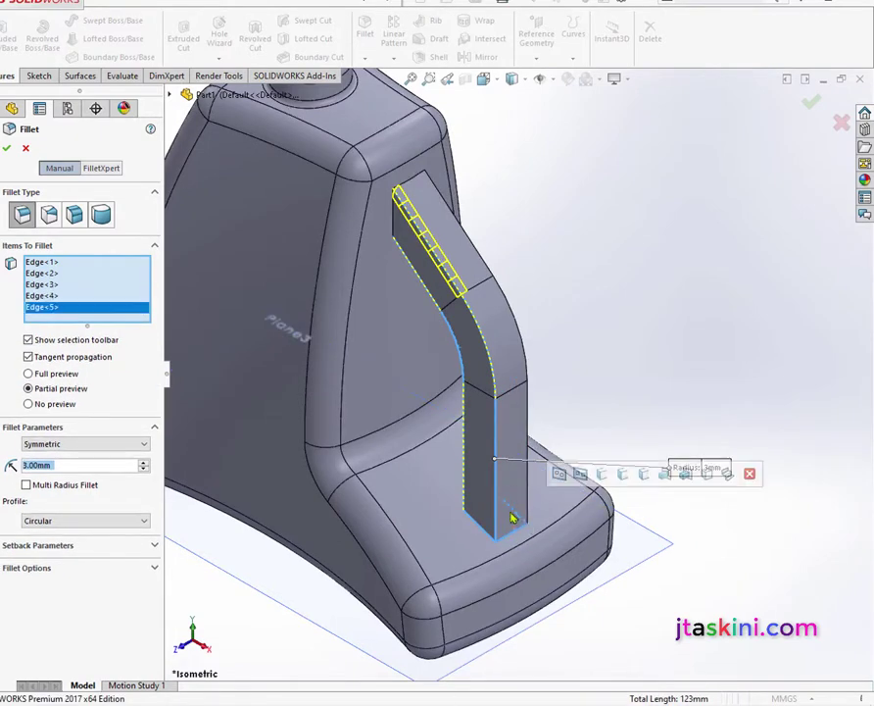
pyautogui.click(488, 506)
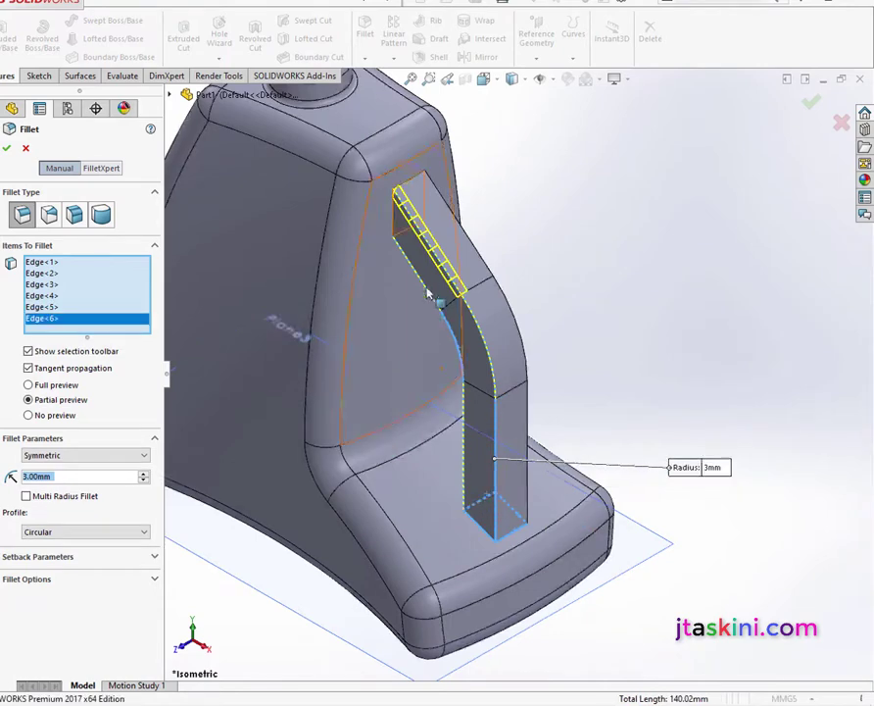
# Add the six top and far-side handle edges and apply the fillet as Fillet4
pyautogui.click(416, 190)
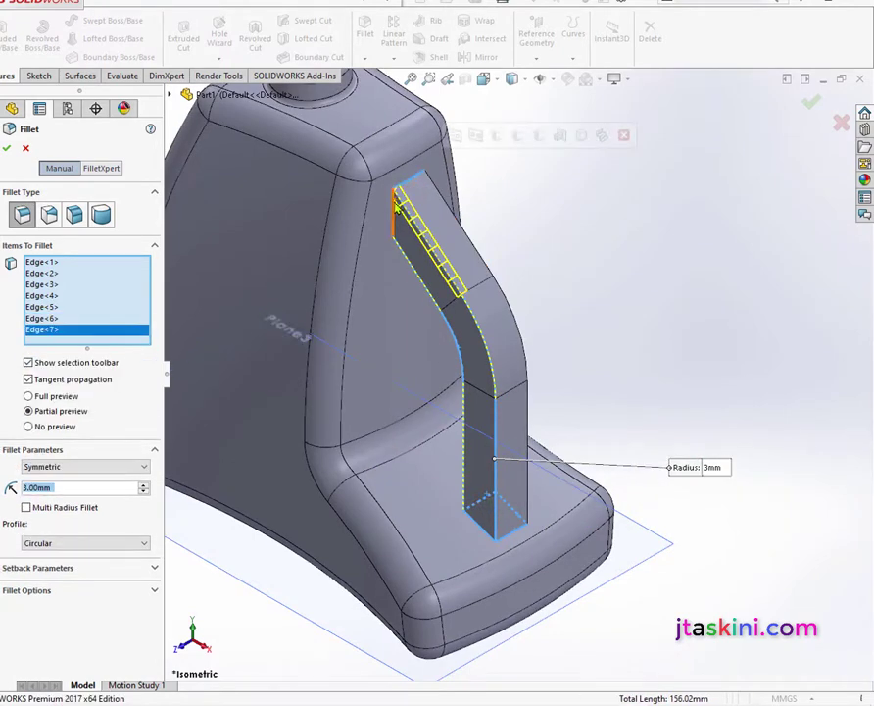
pyautogui.click(395, 209)
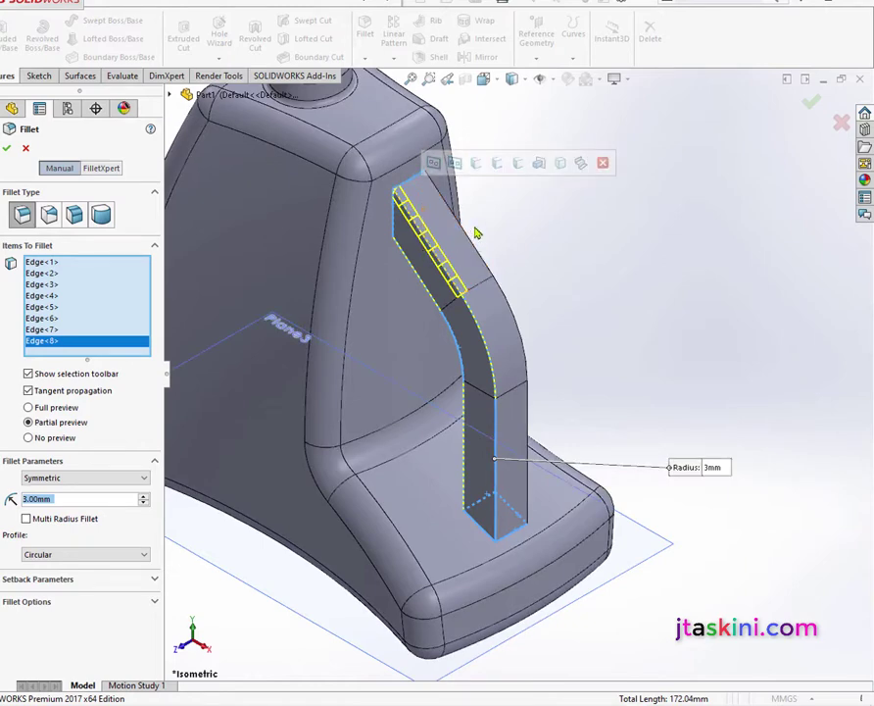
pyautogui.scroll(-3, 431, 262)
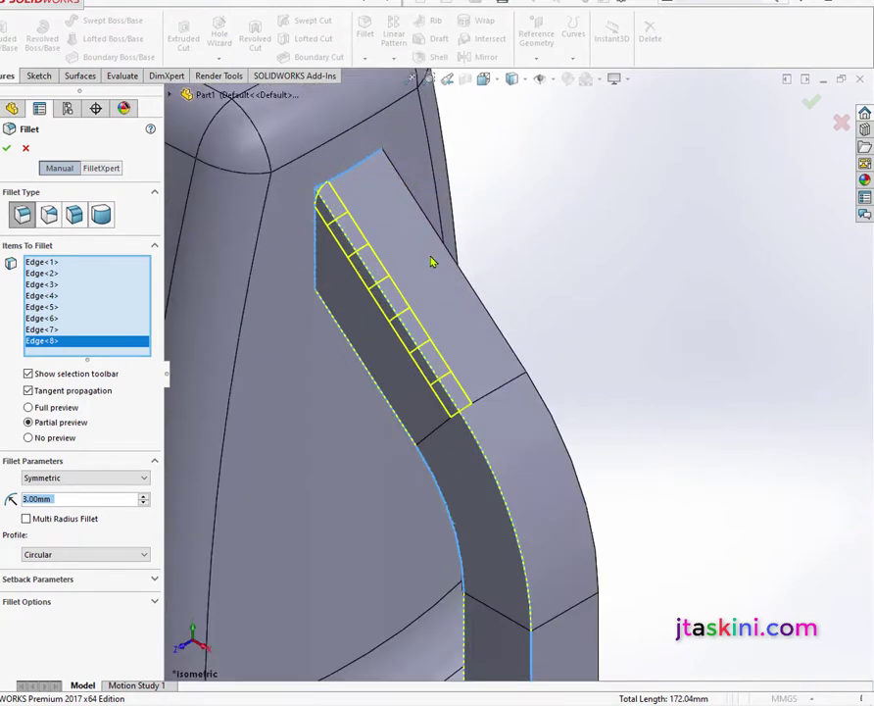
pyautogui.click(405, 186)
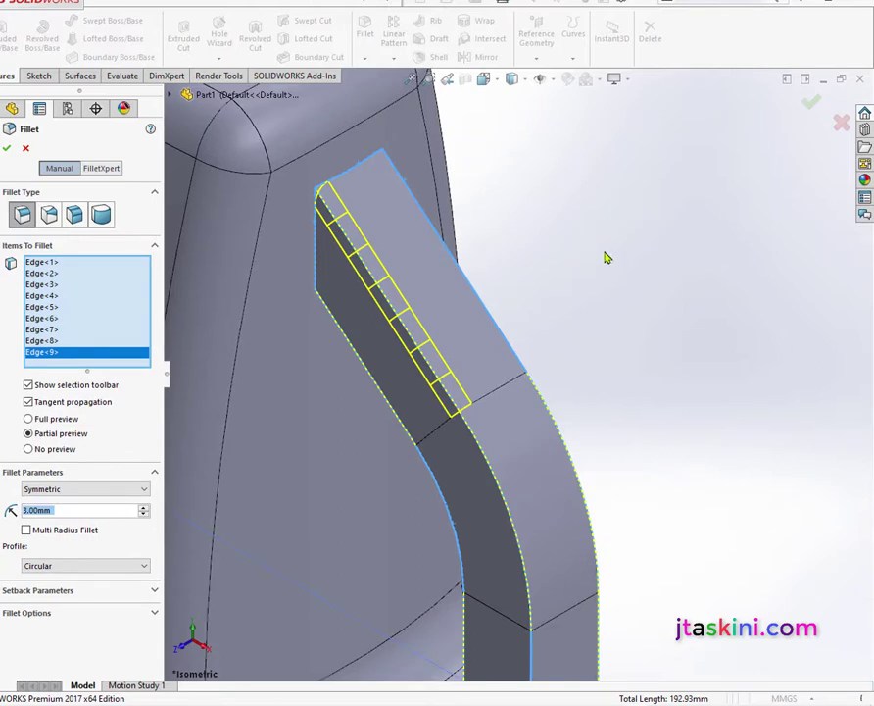
pyautogui.click(325, 291)
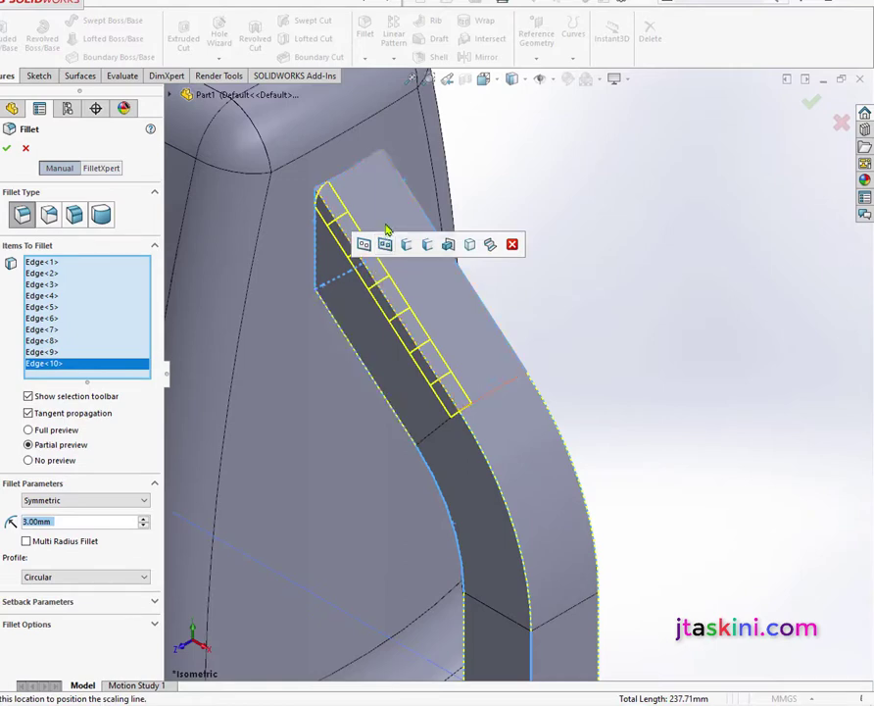
pyautogui.click(385, 223)
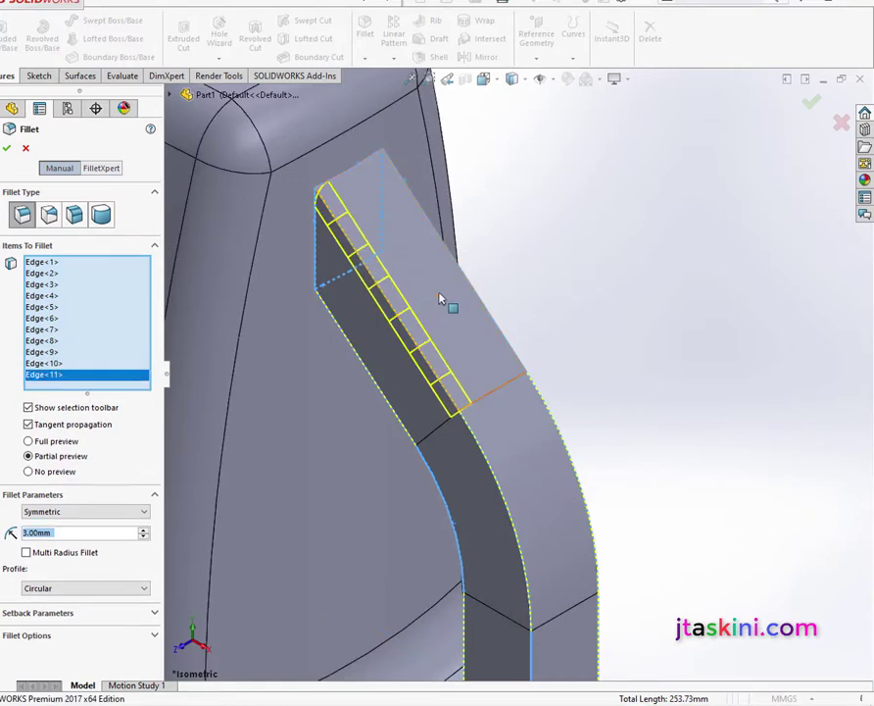
pyautogui.scroll(4, 461, 334)
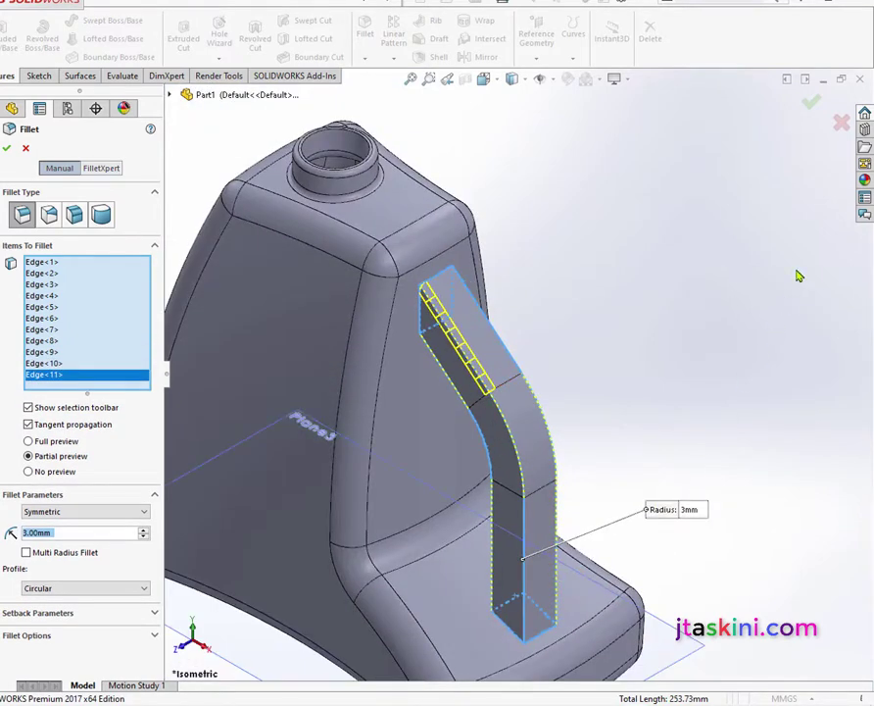
pyautogui.moveTo(799, 276); pyautogui.dragTo(446, 431, button='middle')
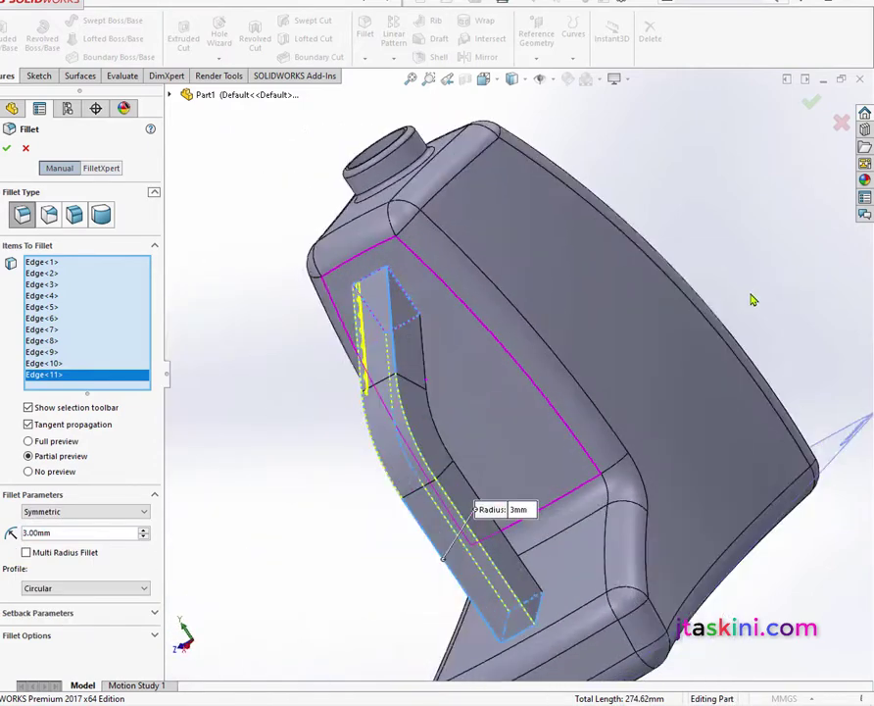
pyautogui.click(409, 427)
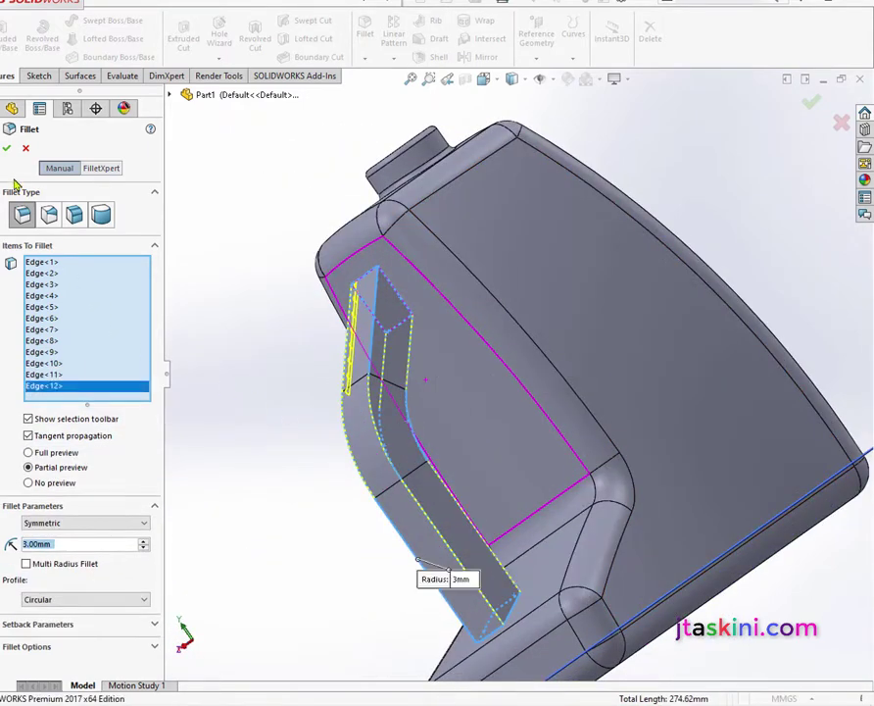
pyautogui.click(6, 148)
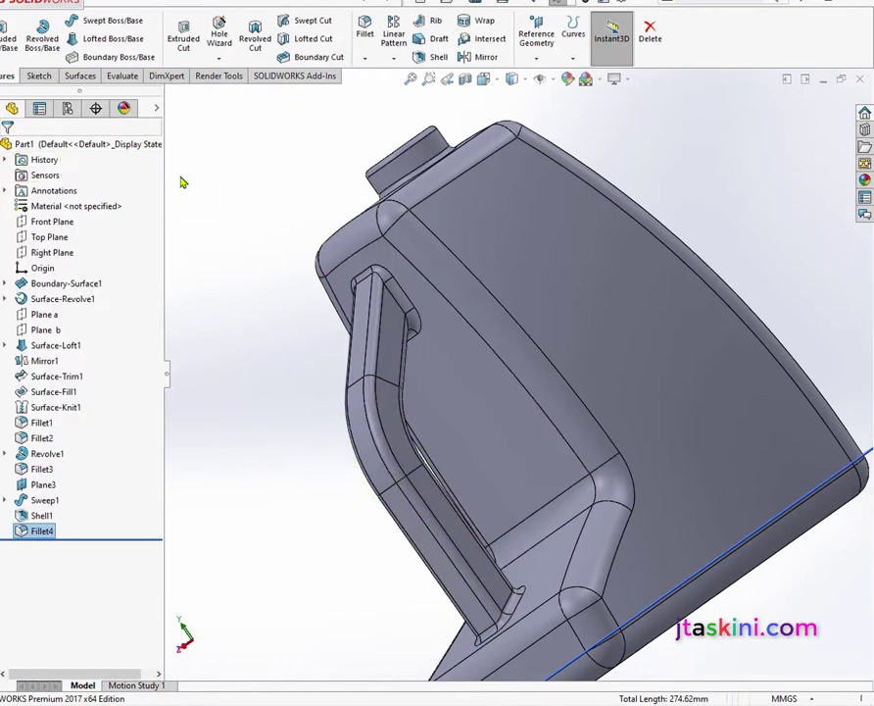
# Return to isometric view, hide Plane3, and open a new sketch on the Front Plane
pyautogui.click(495, 81)
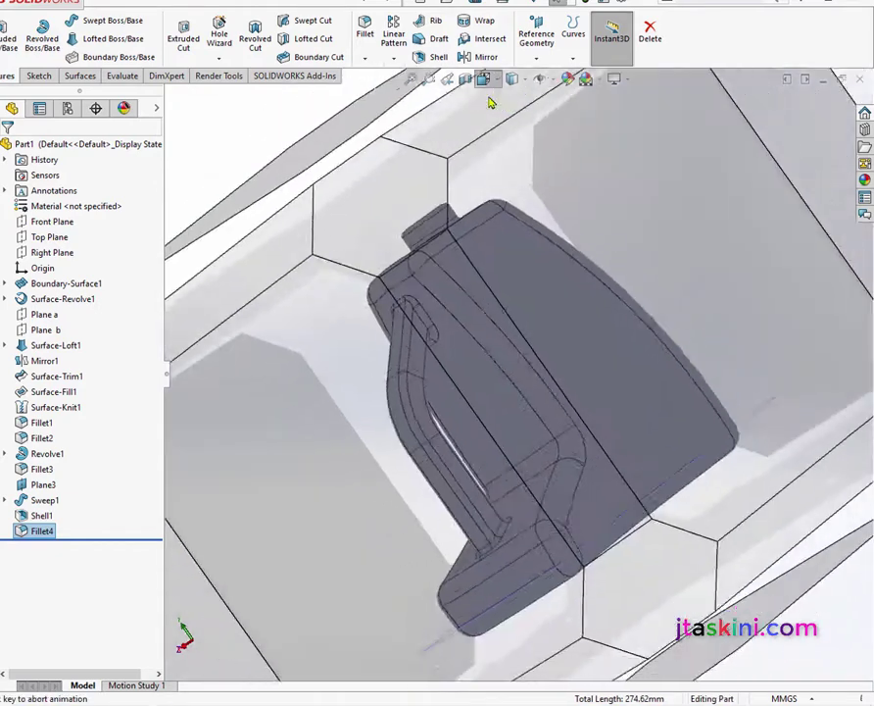
pyautogui.click(563, 125)
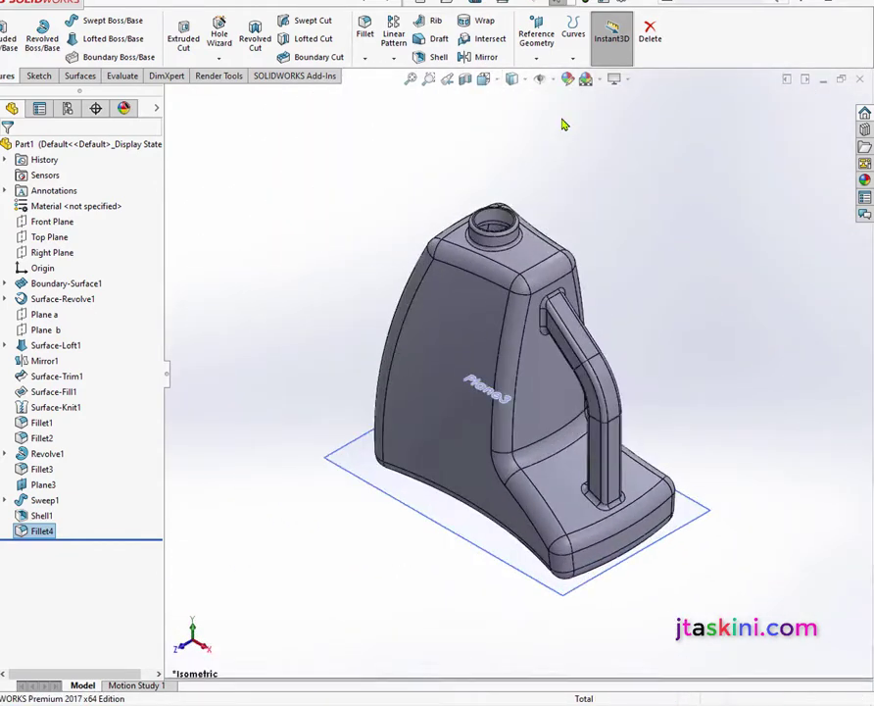
pyautogui.rightClick(362, 475)
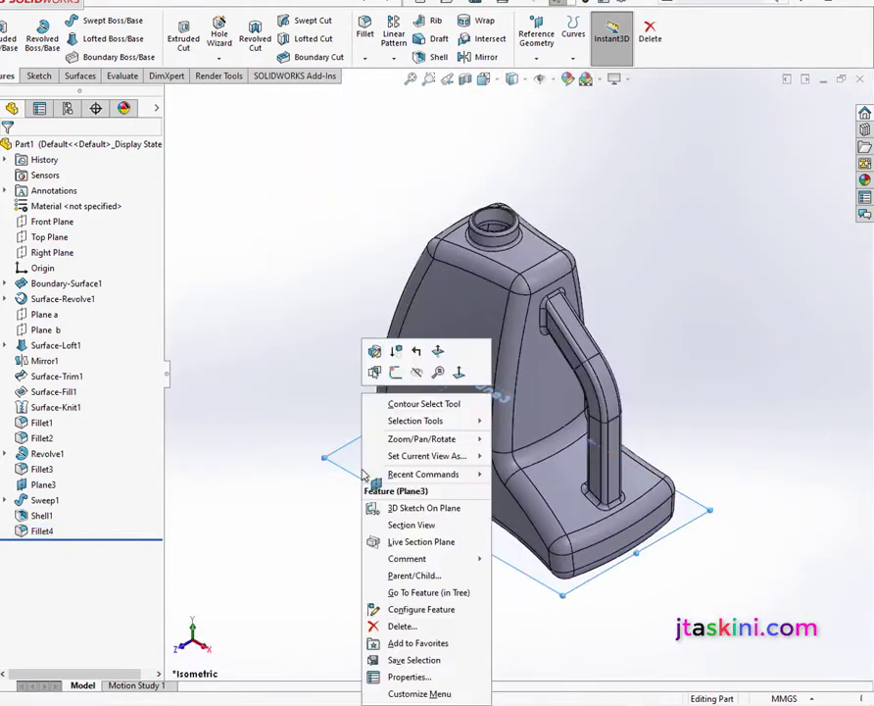
pyautogui.click(417, 374)
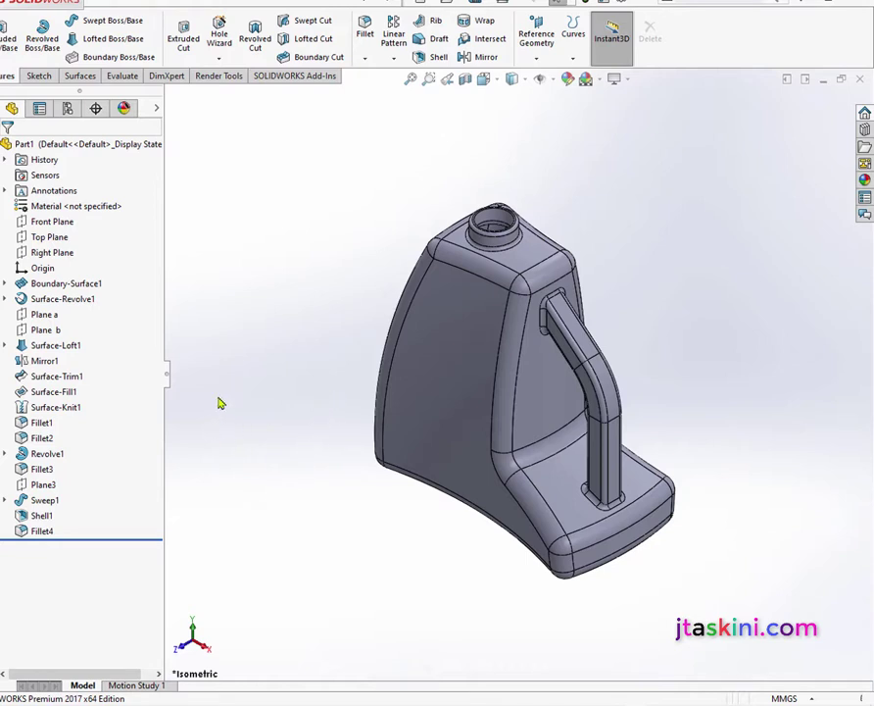
pyautogui.rightClick(47, 230)
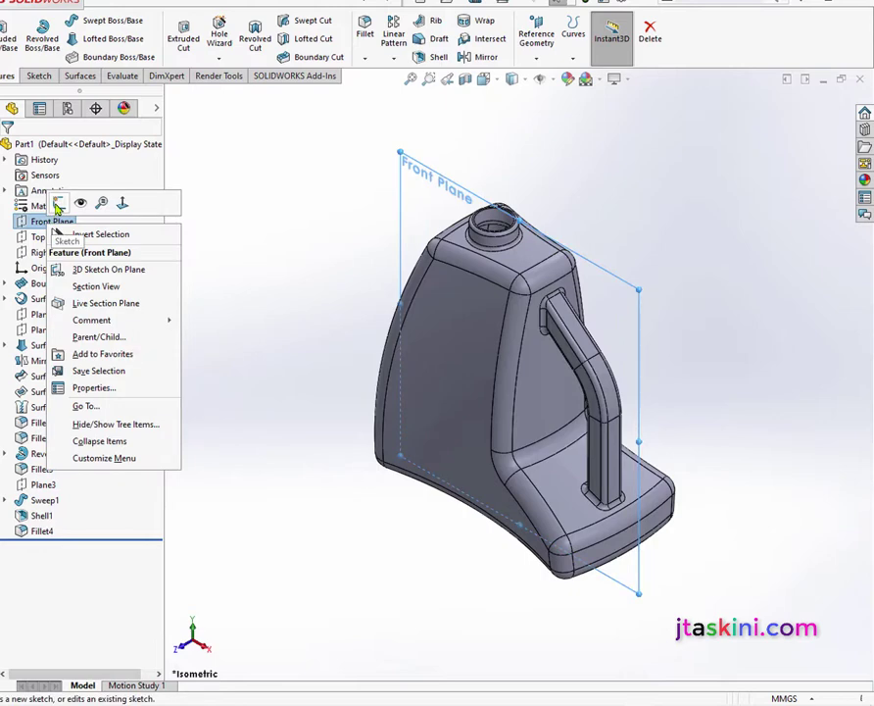
pyautogui.click(60, 201)
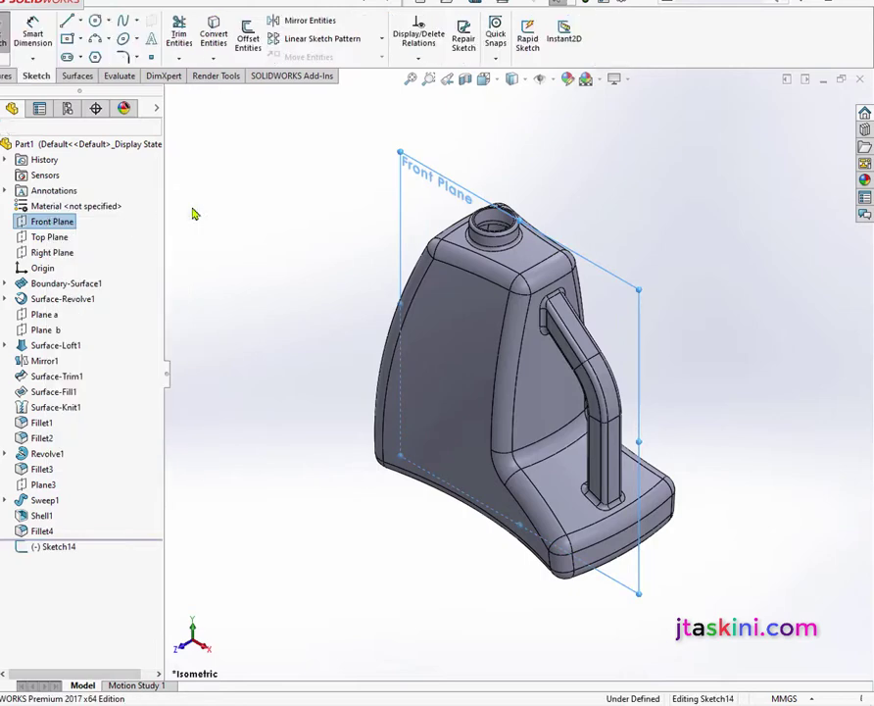
# In Front view, draw a small circle on the neck's outer edge
pyautogui.click(497, 79)
pyautogui.click(502, 141)
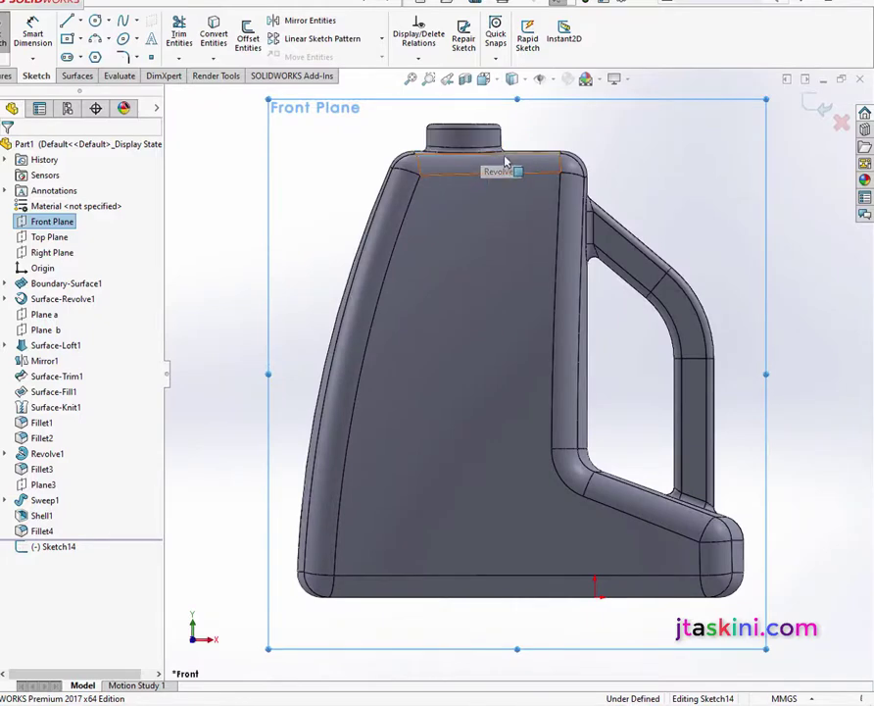
pyautogui.scroll(-2, 509, 165)
pyautogui.scroll(-3, 447, 165)
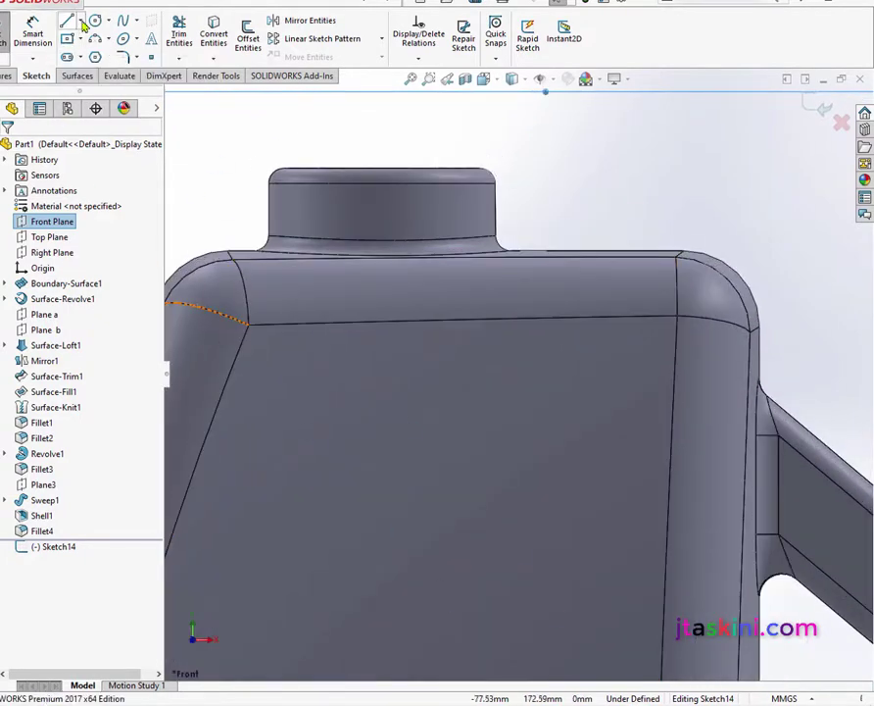
pyautogui.click(95, 19)
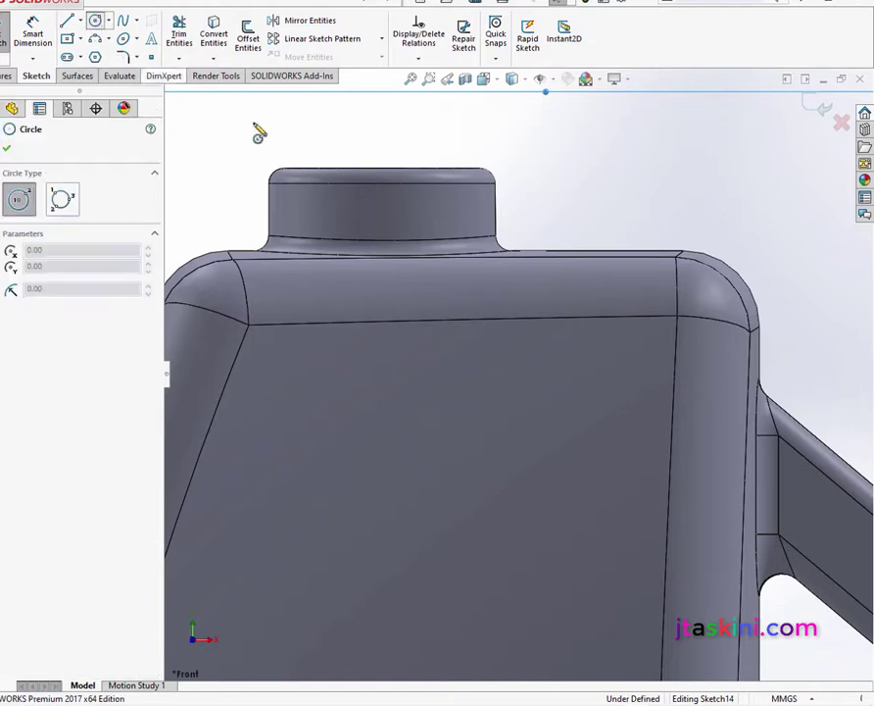
pyautogui.click(497, 212)
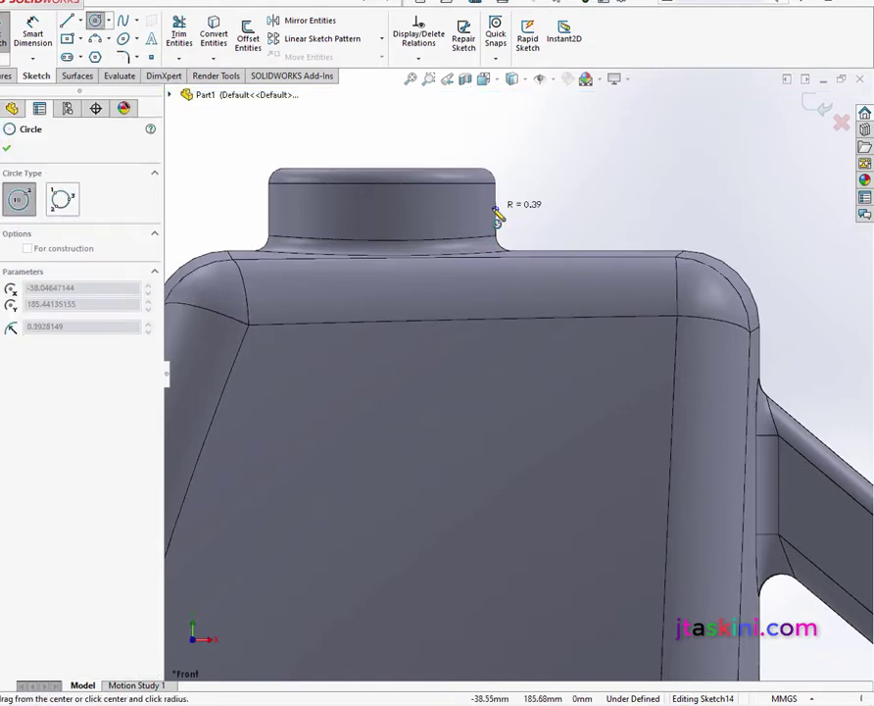
pyautogui.click(499, 217)
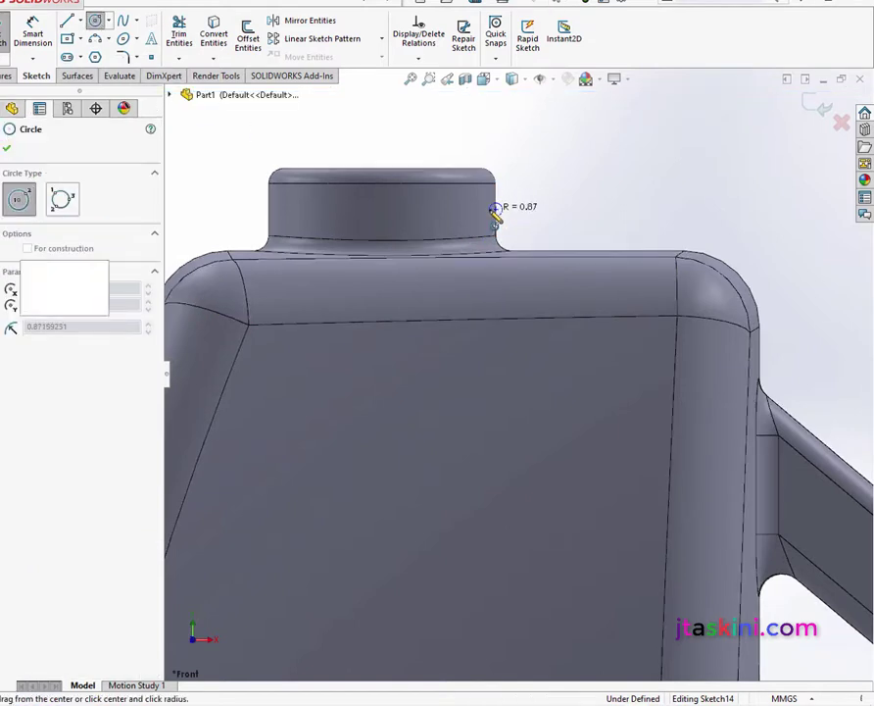
# Dimension the small circle's diameter to 0.5
pyautogui.click(32, 32)
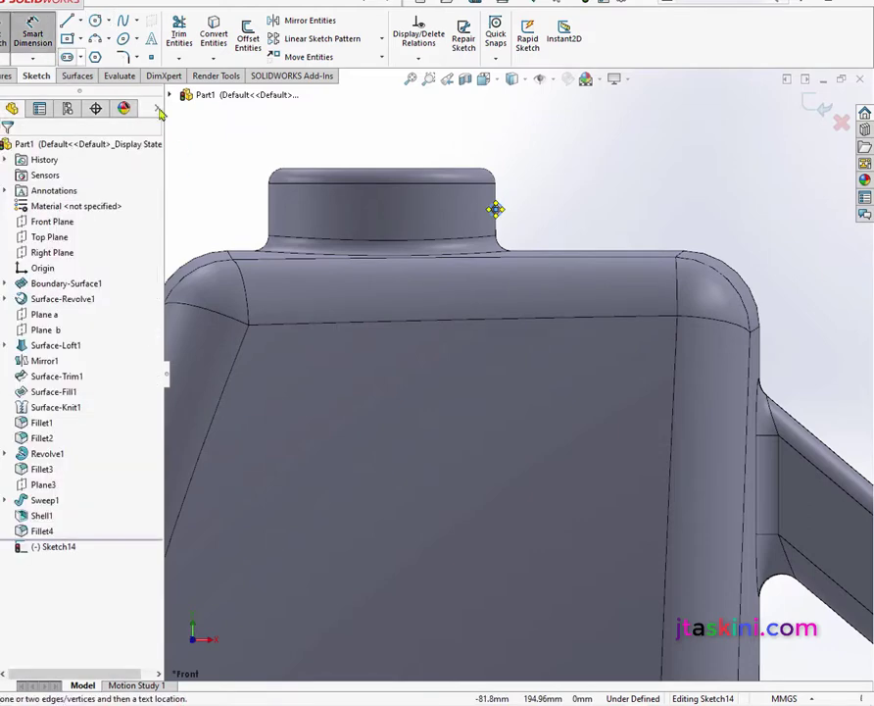
pyautogui.click(505, 220)
pyautogui.click(530, 218)
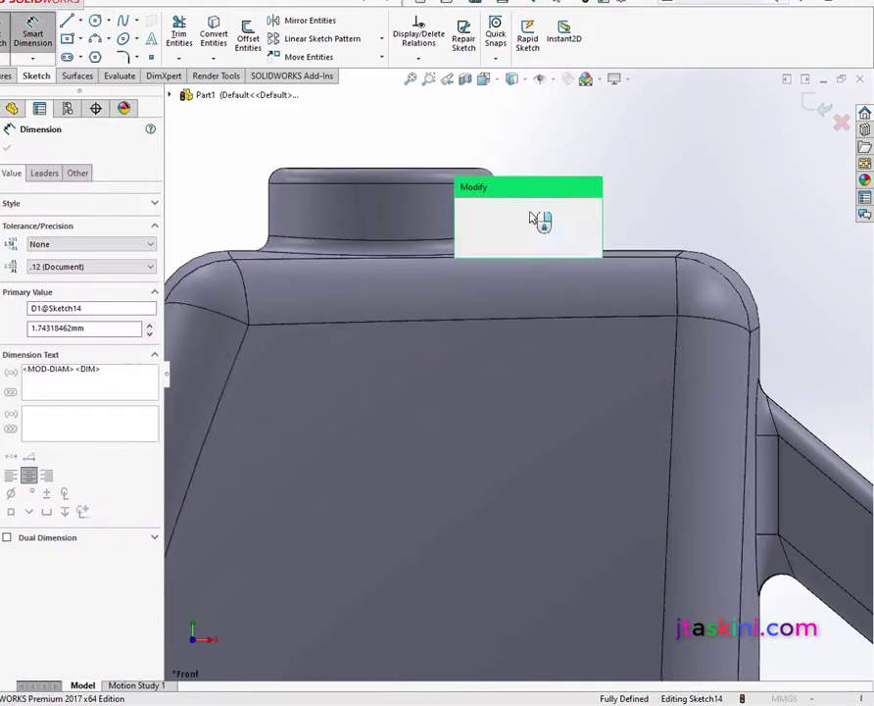
pyautogui.write('0.5')
pyautogui.press('Return')
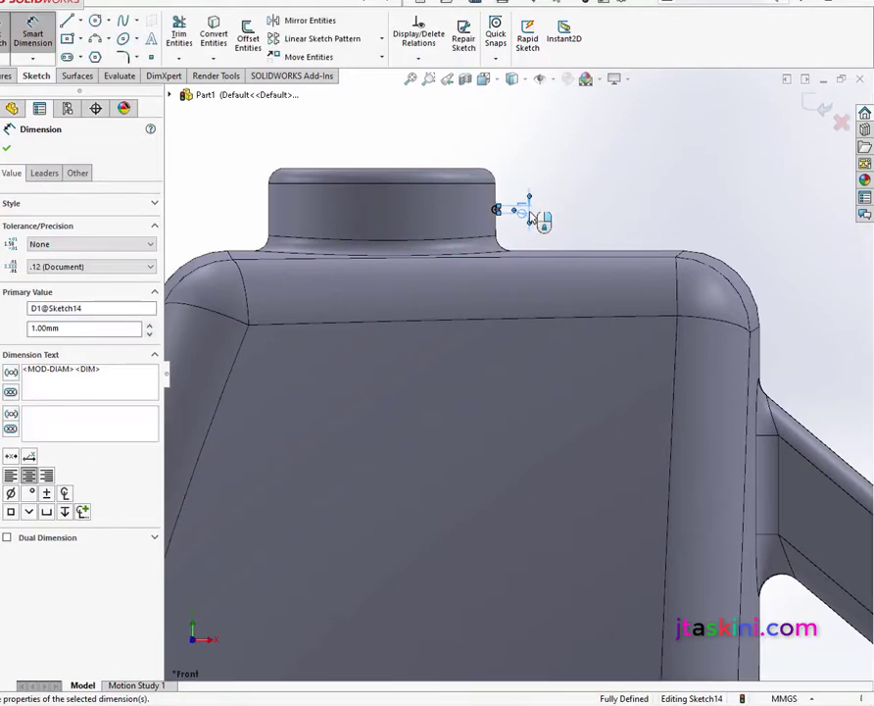
pyautogui.scroll(-3, 504, 196)
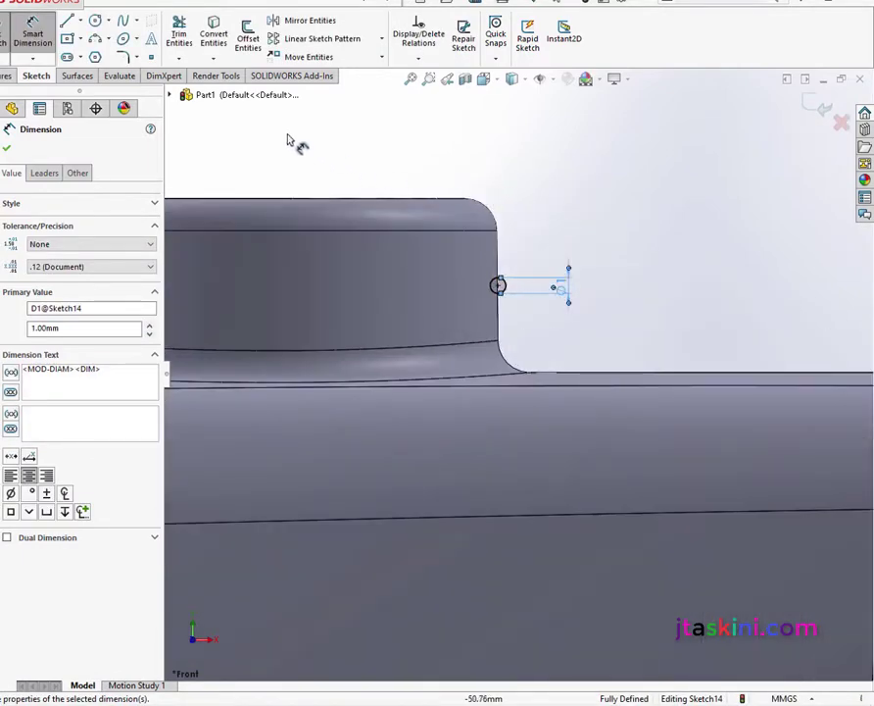
pyautogui.click(10, 150)
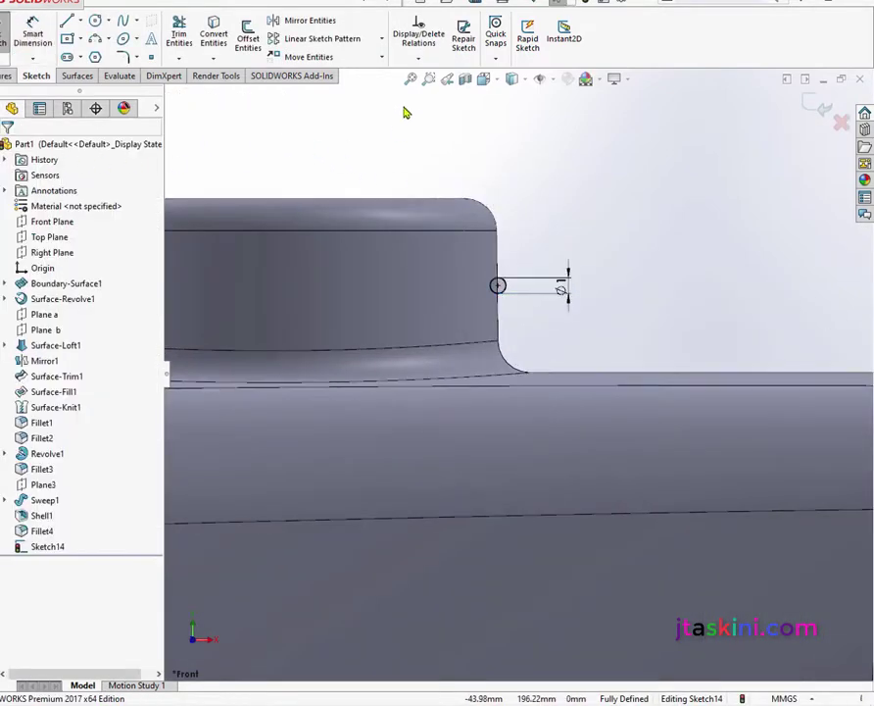
# Copy the circle once above and once below, then exit the sketch to isometric view
pyautogui.click(383, 59)
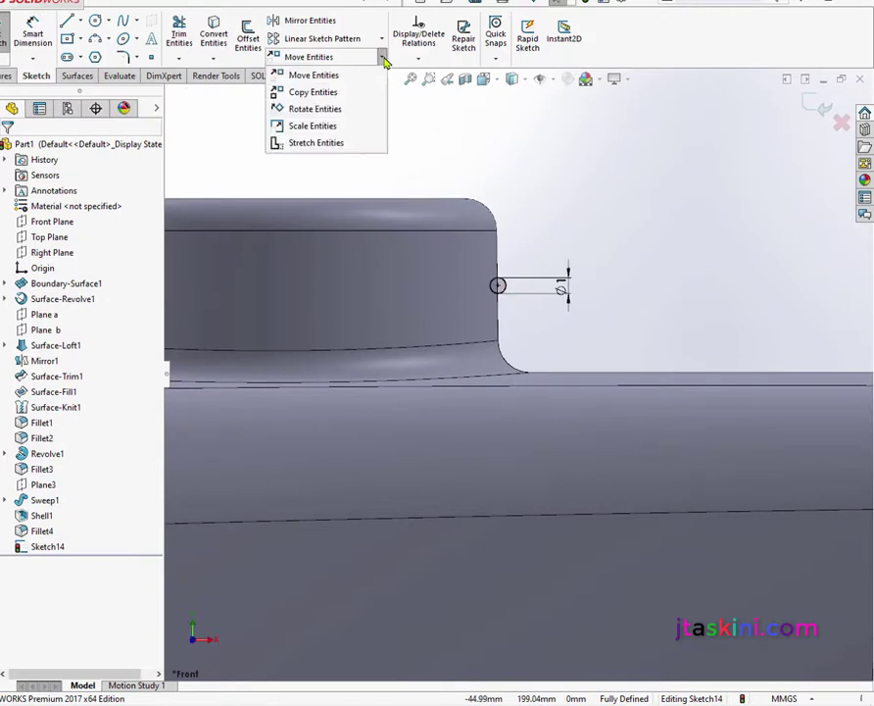
pyautogui.click(348, 95)
pyautogui.moveTo(474, 269); pyautogui.dragTo(503, 316)
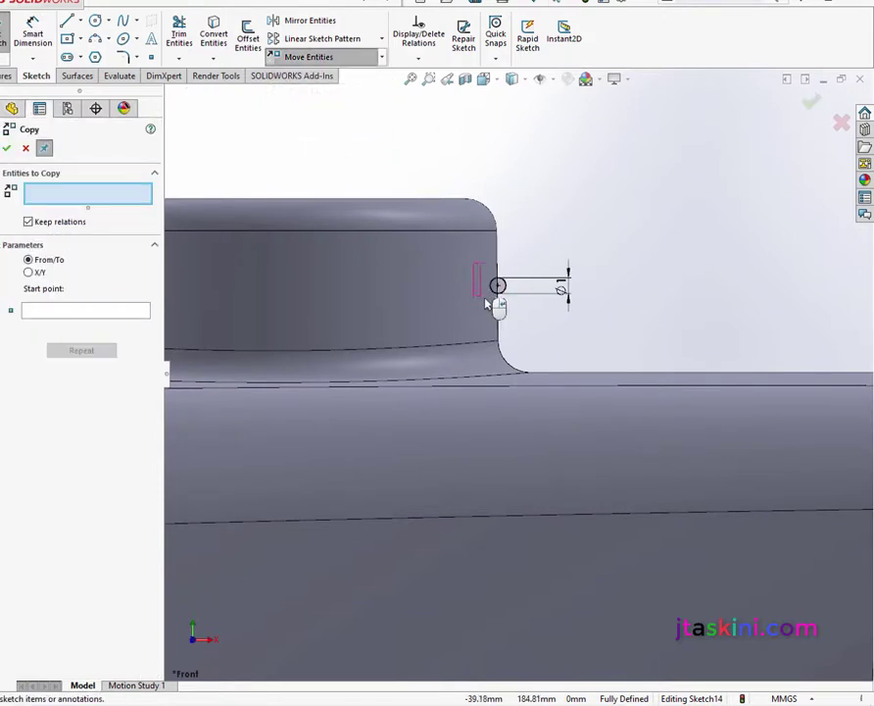
pyautogui.click(84, 315)
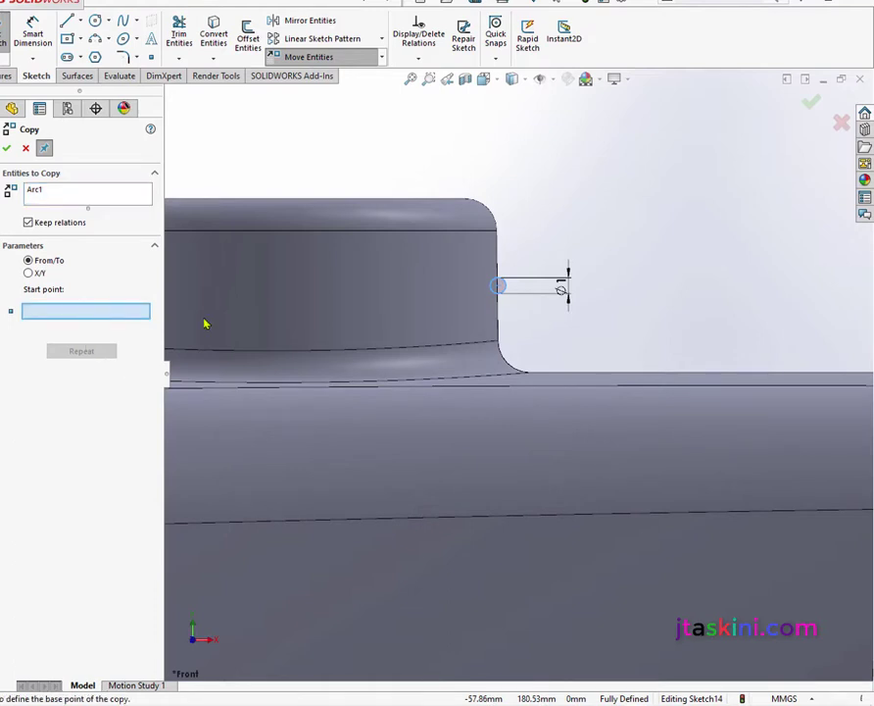
pyautogui.click(498, 286)
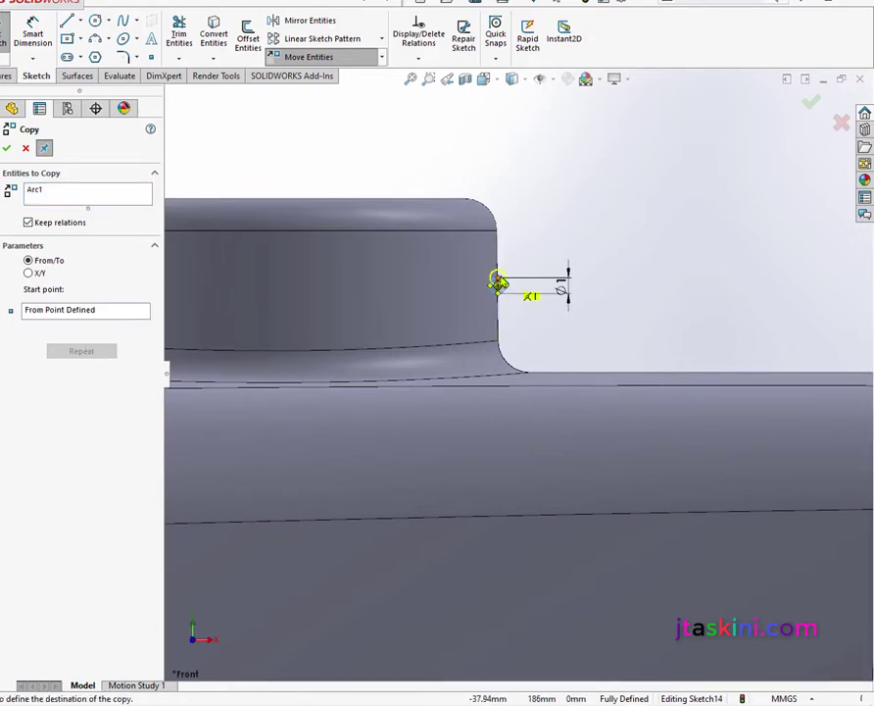
pyautogui.click(499, 258)
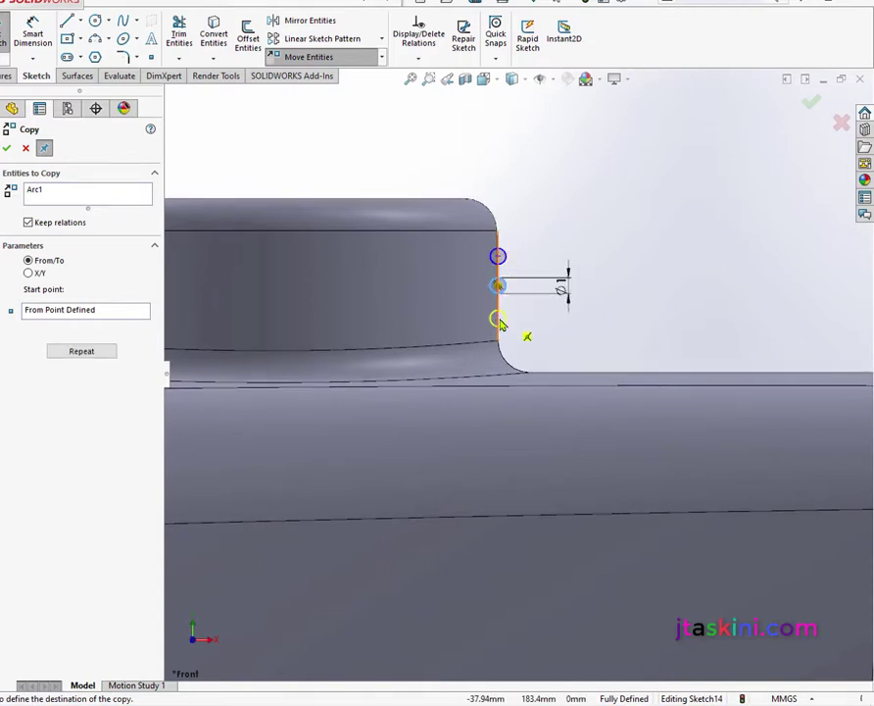
pyautogui.click(498, 319)
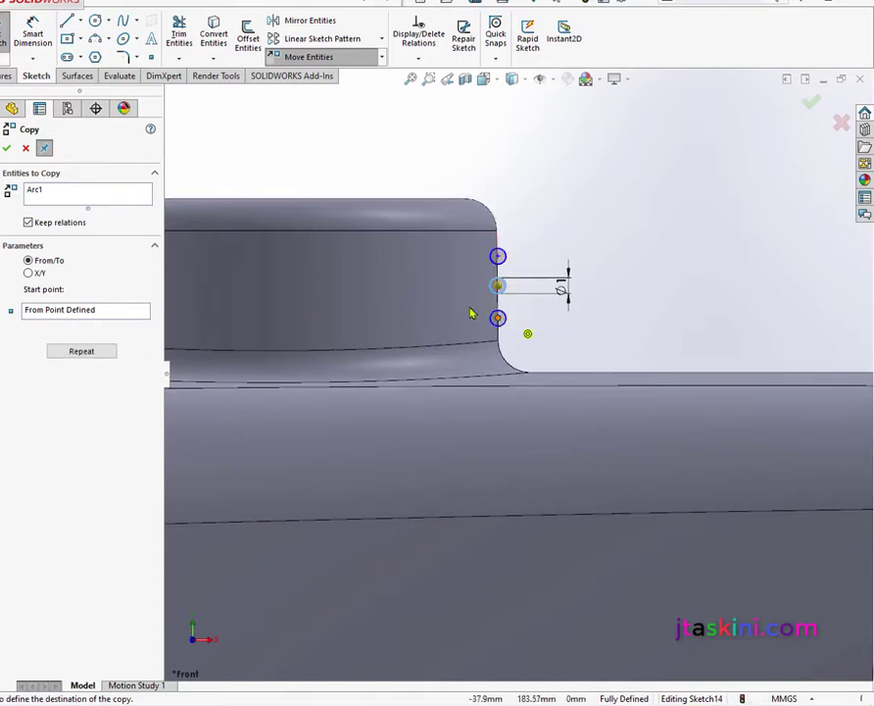
pyautogui.click(8, 149)
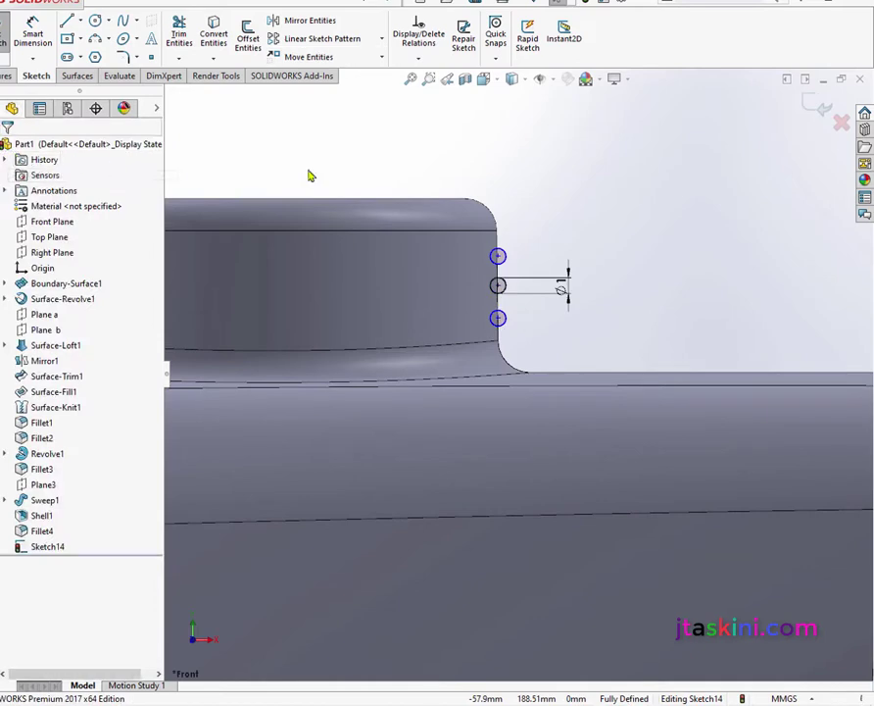
pyautogui.click(819, 103)
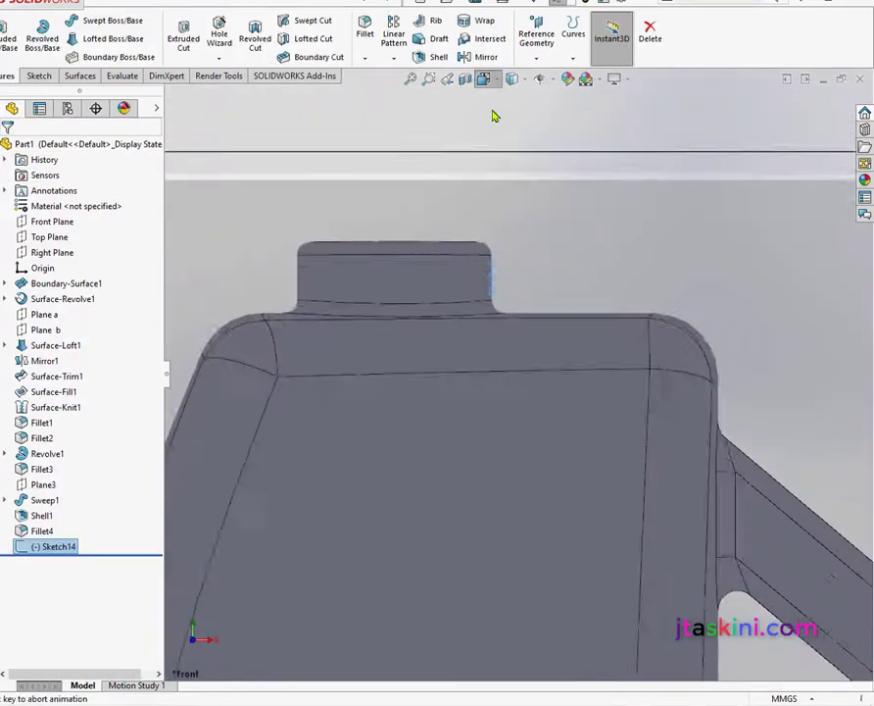
pyautogui.click(483, 78)
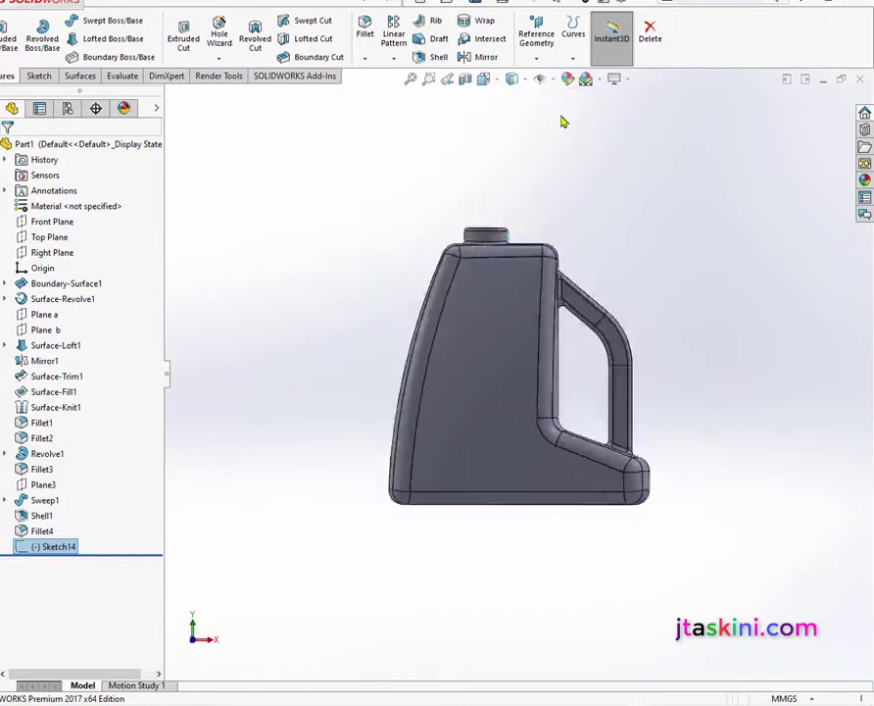
pyautogui.hotkey('ctrl', '7')
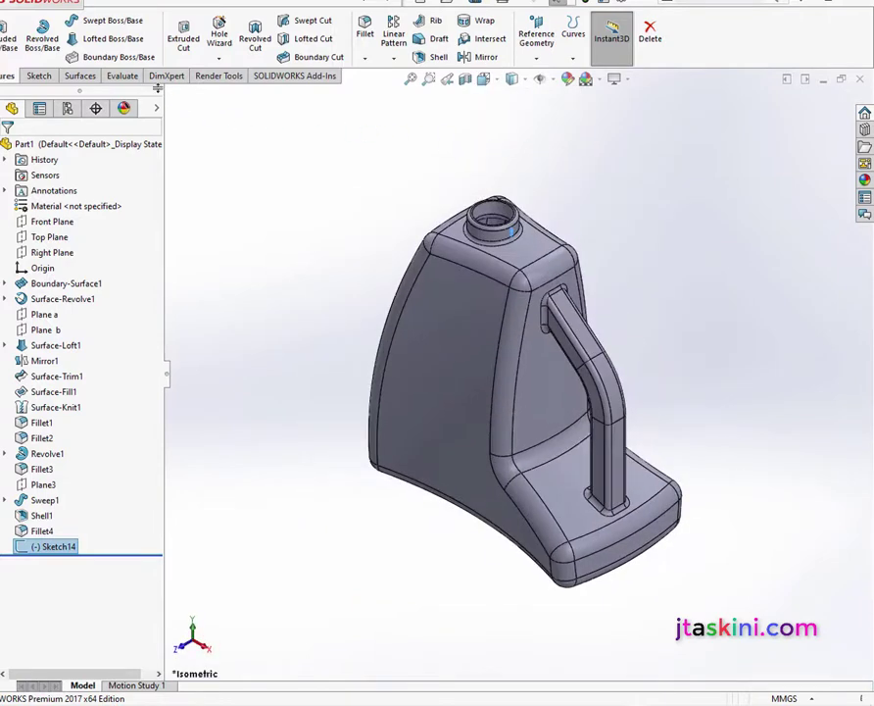
# Sweep Sketch14's circles as the profile along the neck's circular edge to create Sweep2
pyautogui.click(127, 20)
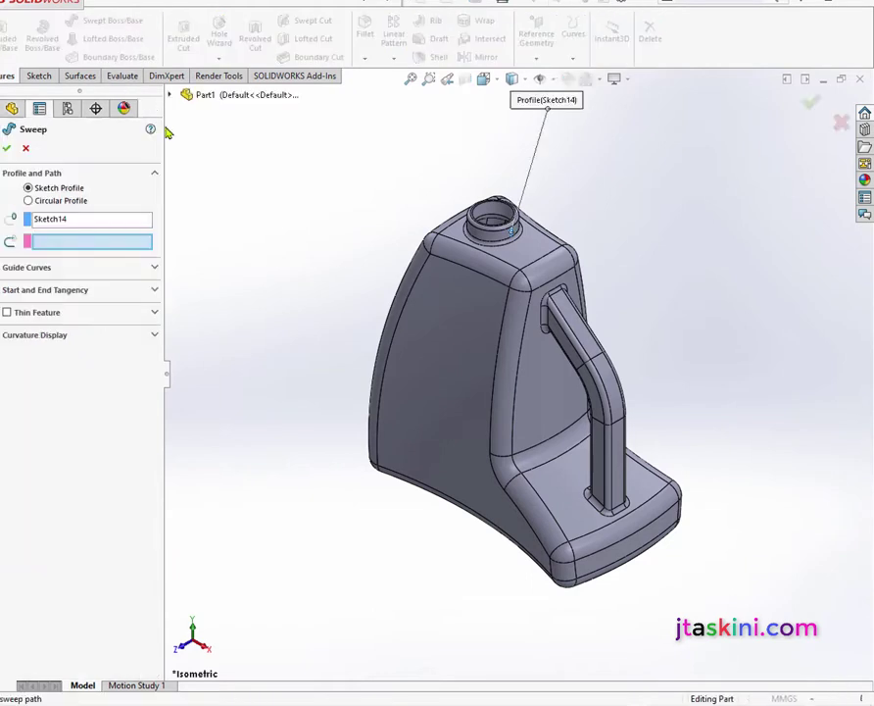
pyautogui.click(170, 94)
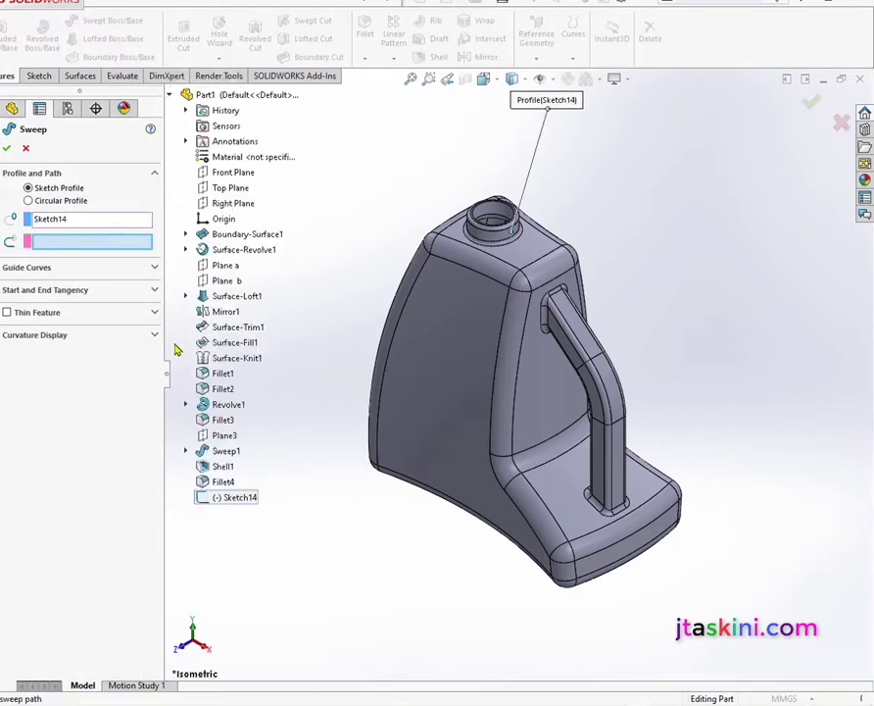
pyautogui.click(234, 500)
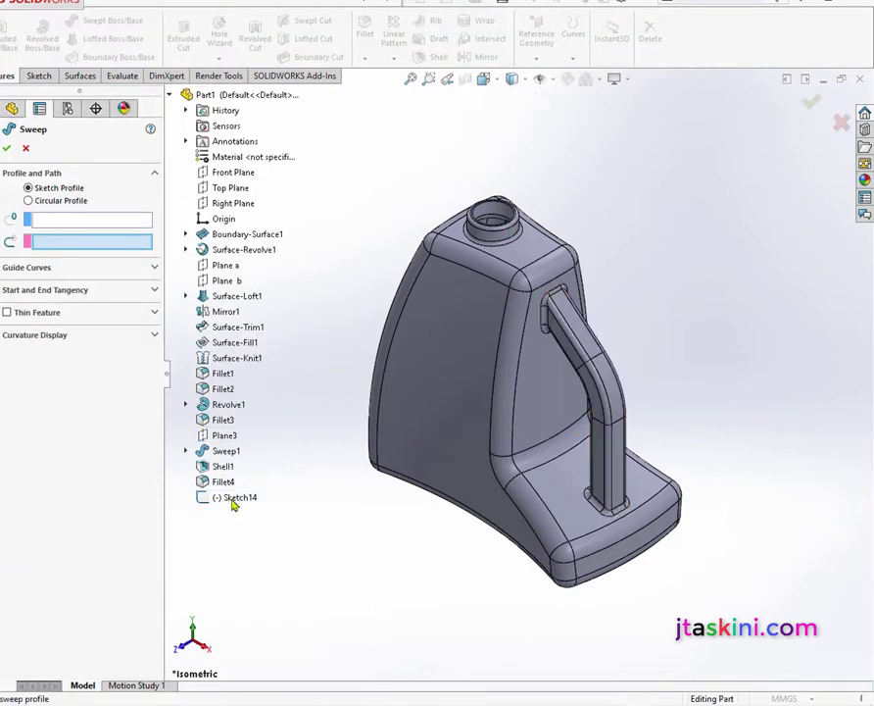
pyautogui.click(82, 223)
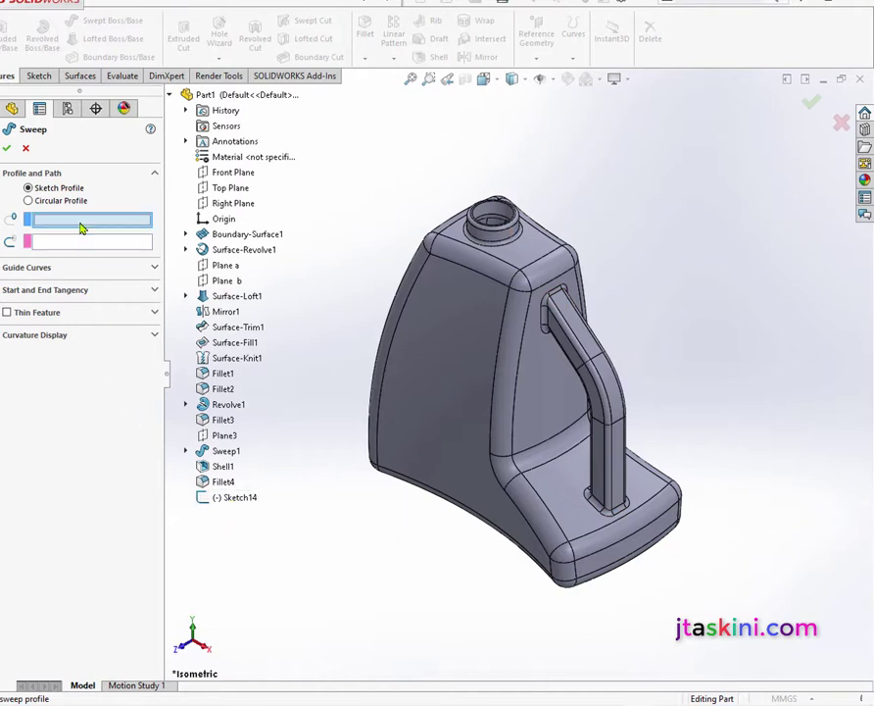
pyautogui.click(239, 498)
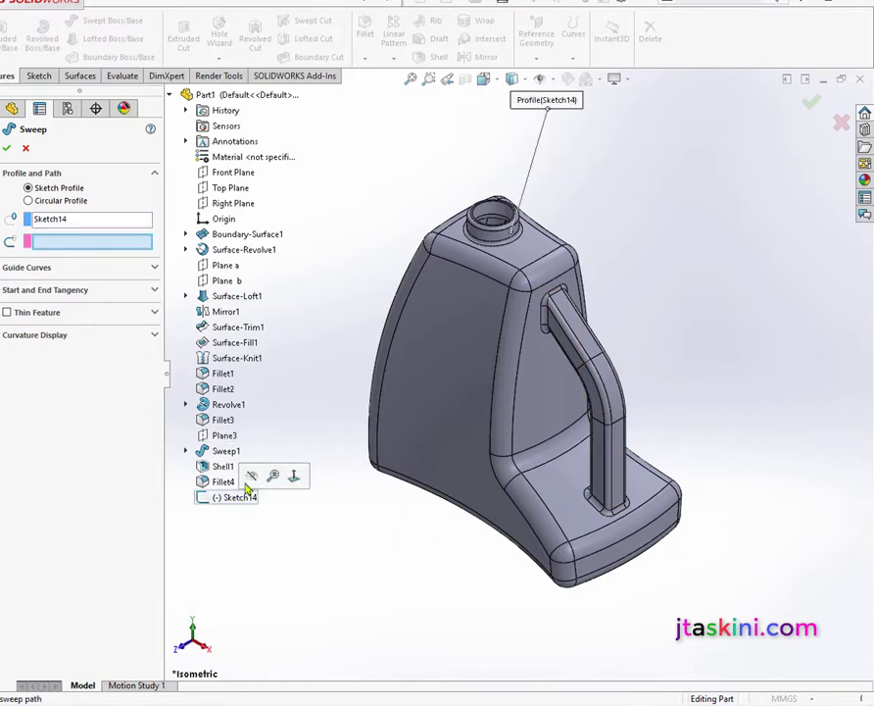
pyautogui.scroll(-2, 335, 244)
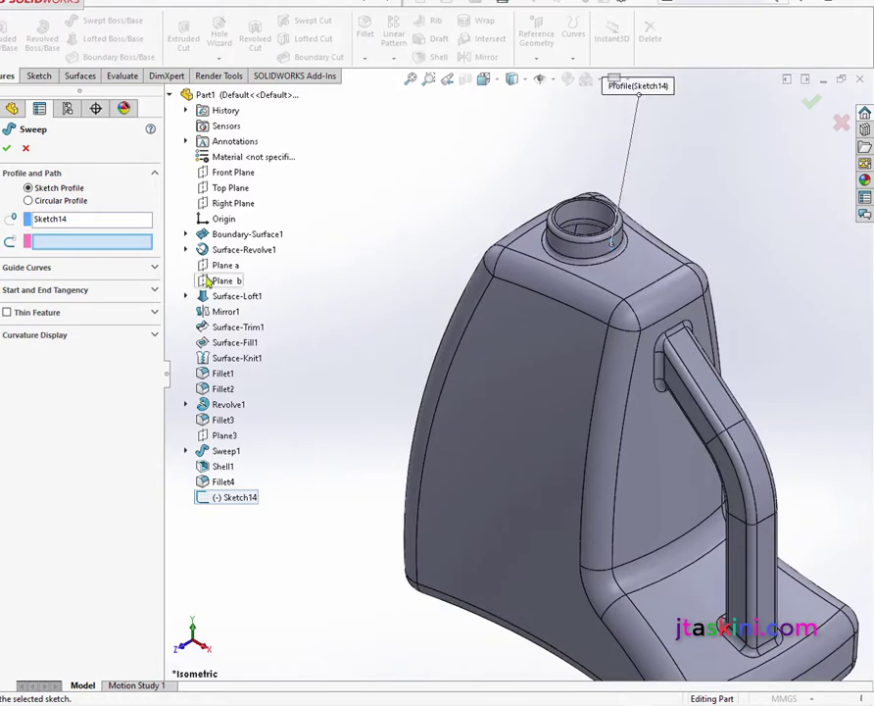
pyautogui.click(584, 261)
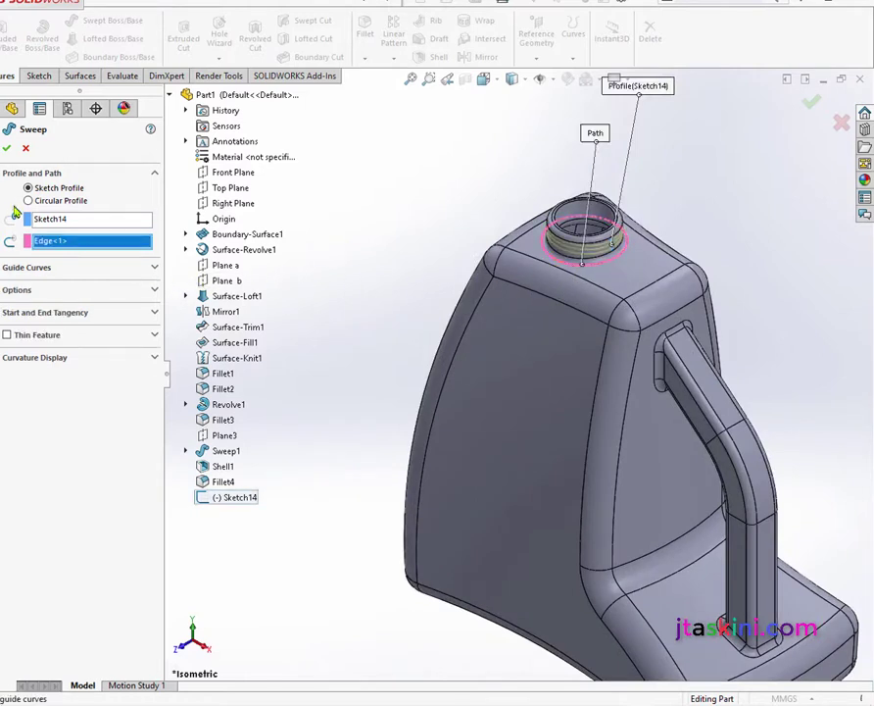
pyautogui.click(6, 148)
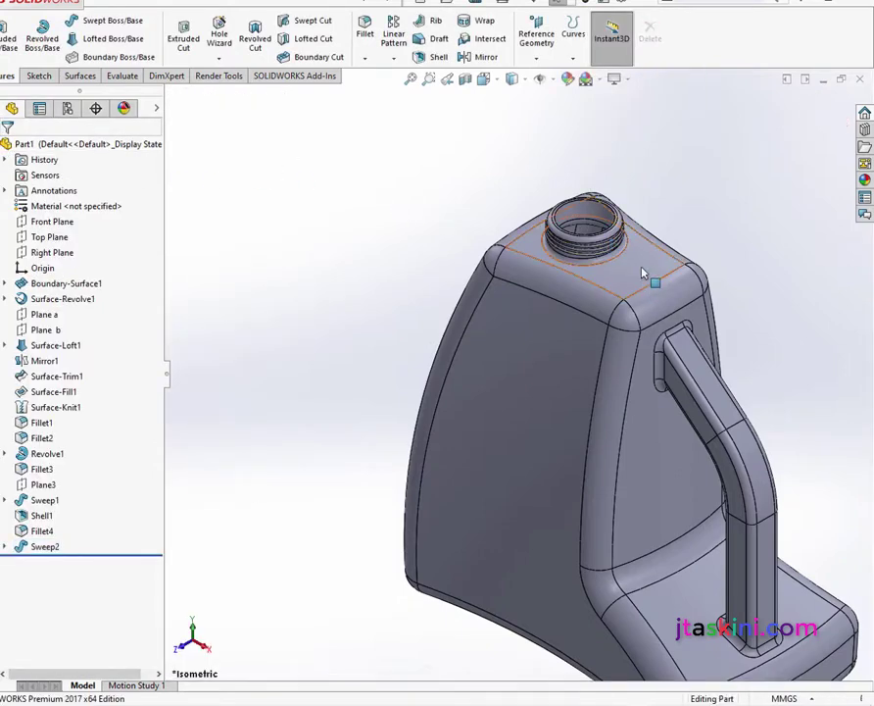
pyautogui.scroll(5, 643, 274)
pyautogui.scroll(-4, 631, 277)
pyautogui.scroll(3, 549, 325)
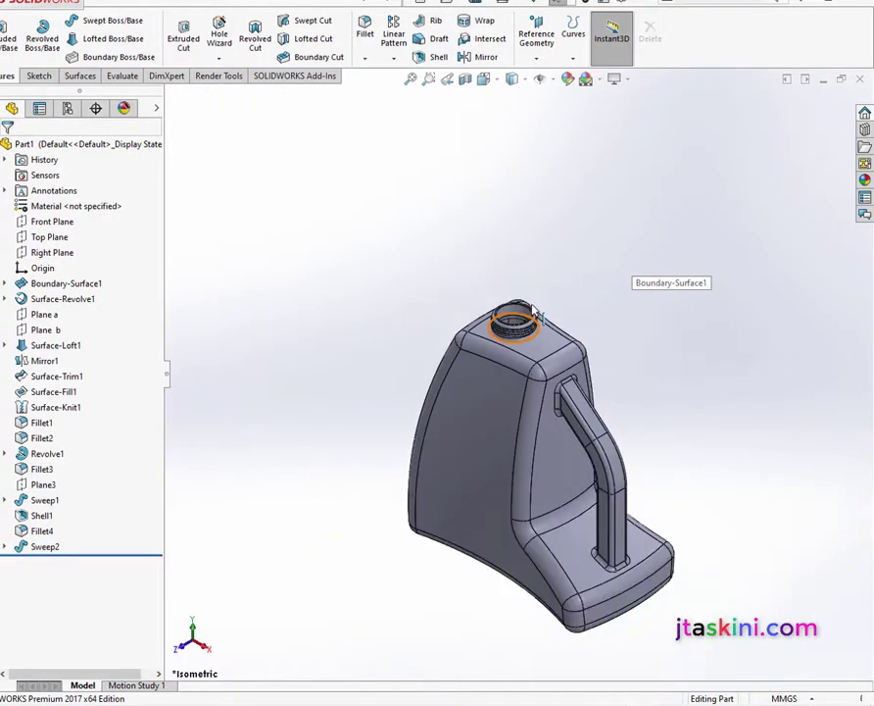
pyautogui.scroll(2, 539, 515)
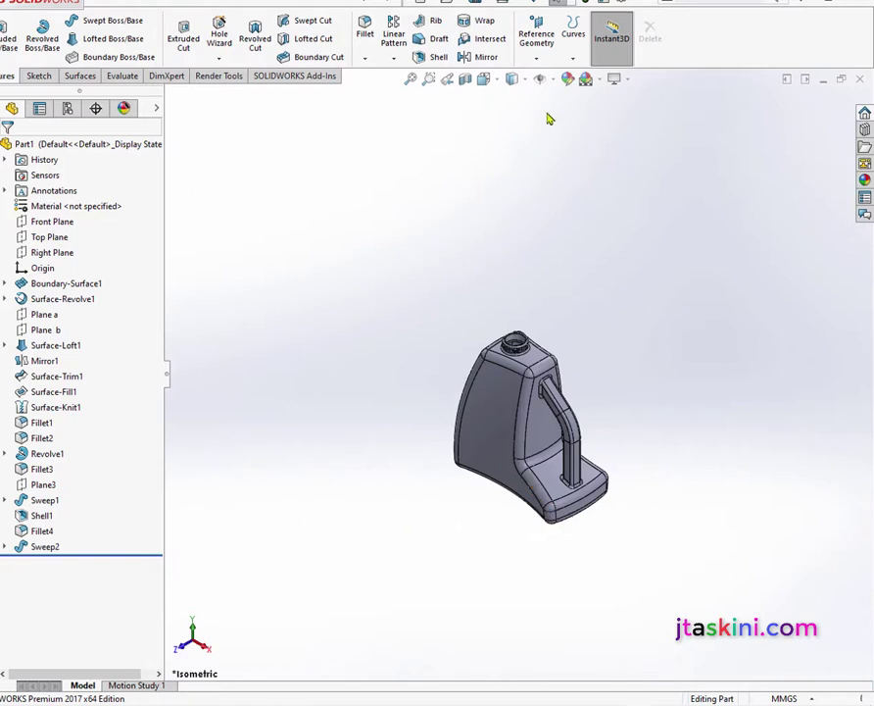
# Add a reference plane offset 70 mm from the Right Plane
pyautogui.click(537, 59)
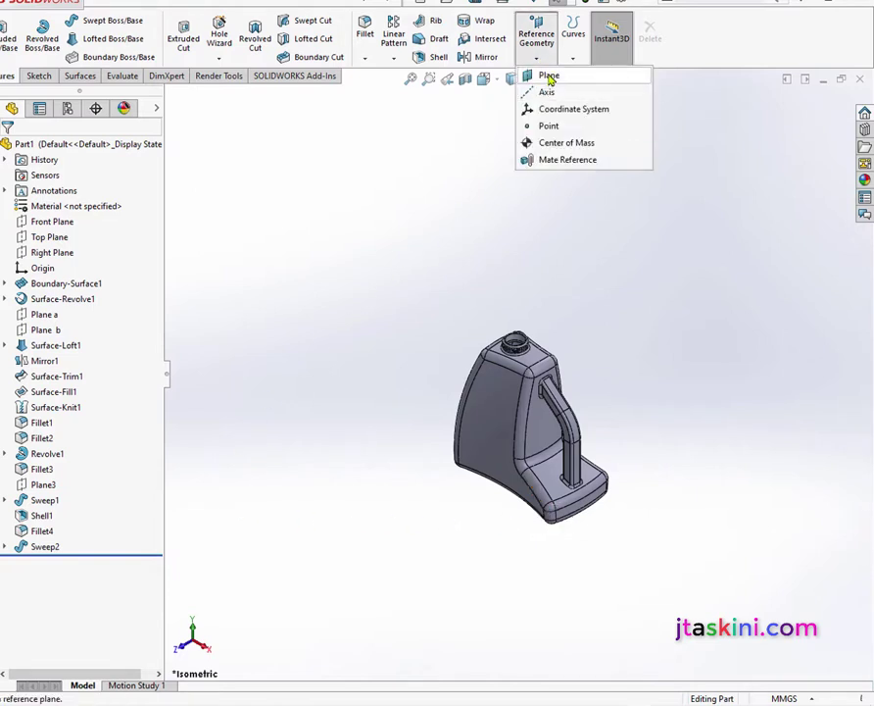
pyautogui.click(550, 78)
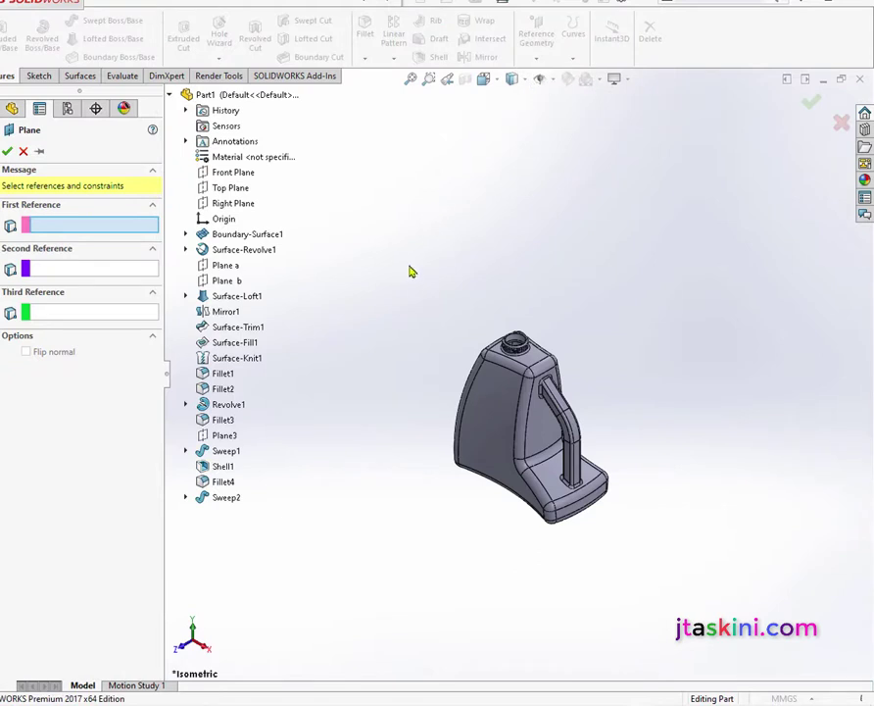
pyautogui.click(229, 202)
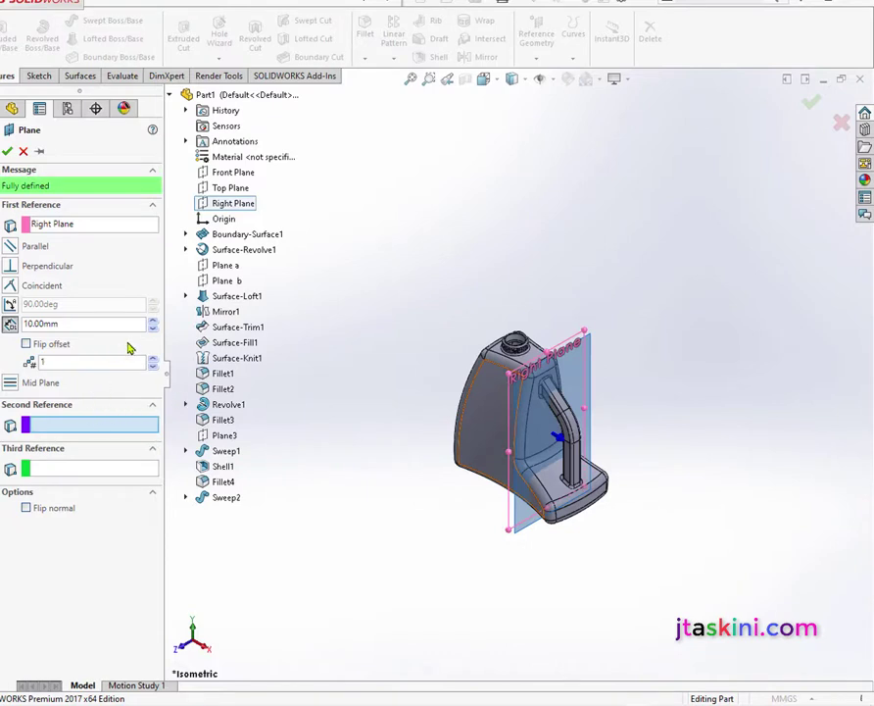
pyautogui.click(154, 327)
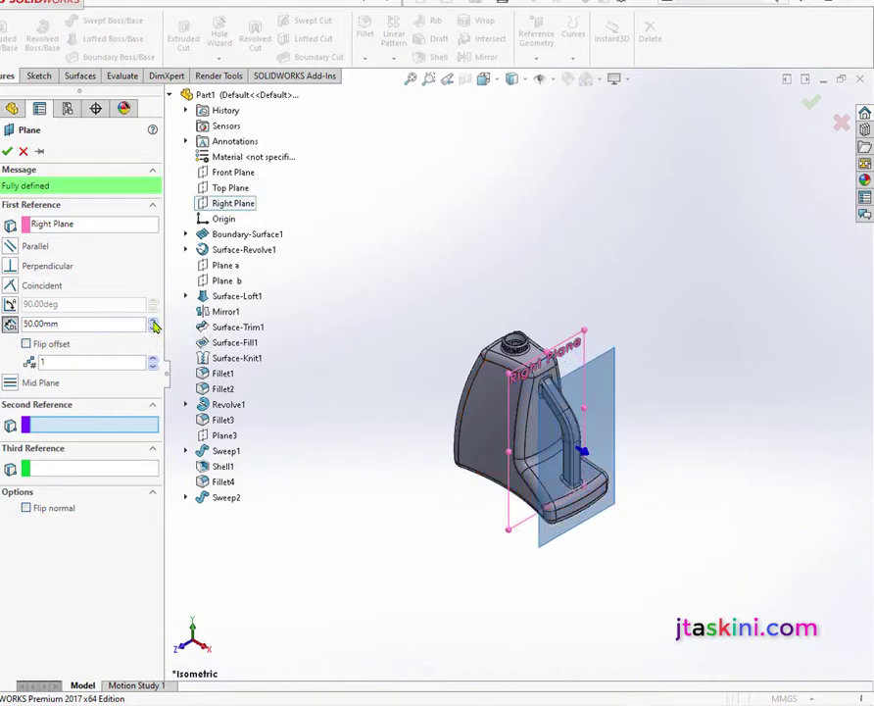
pyautogui.click(154, 326)
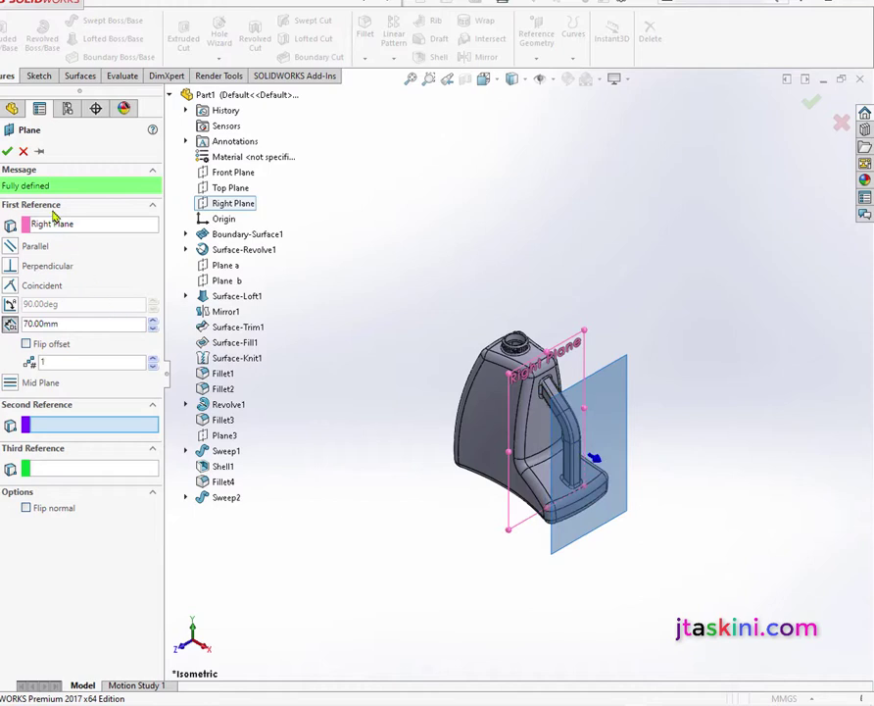
pyautogui.click(8, 151)
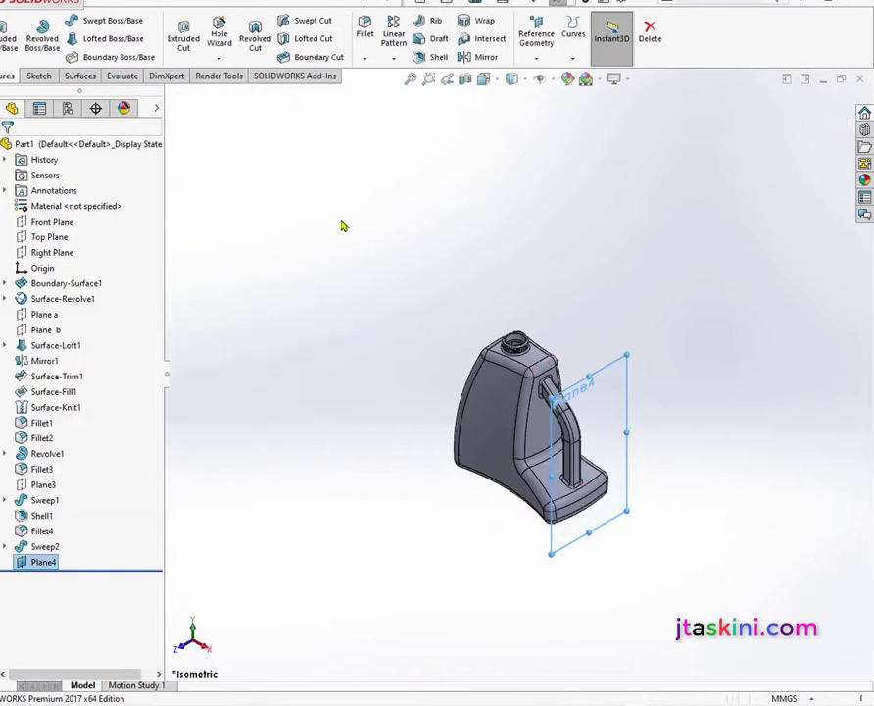
pyautogui.rightClick(608, 394)
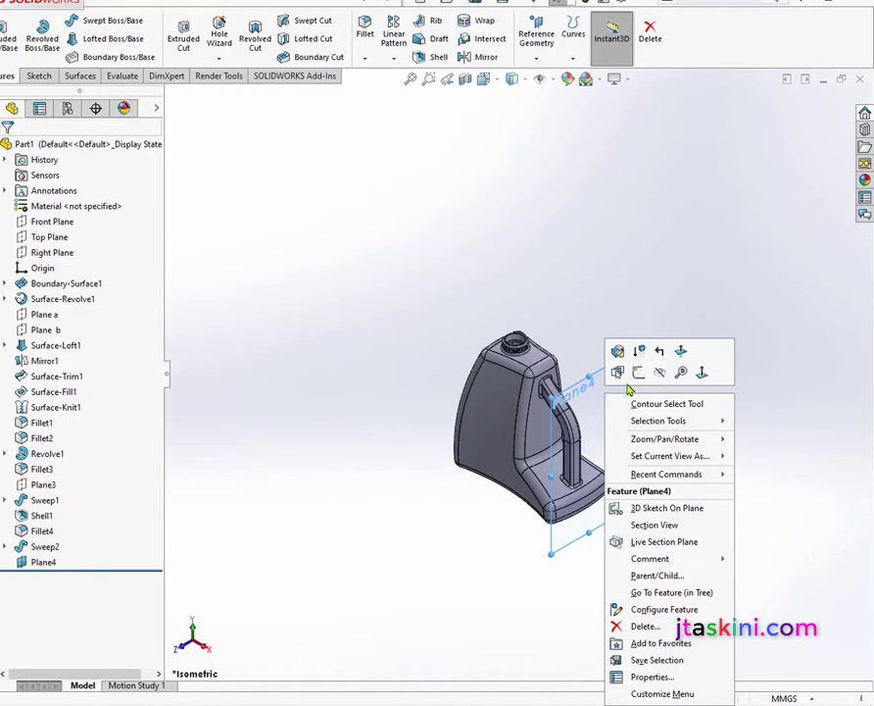
# Sketch on Plane4 in Normal To view with a horizontal centerline across the jug's base
pyautogui.click(638, 375)
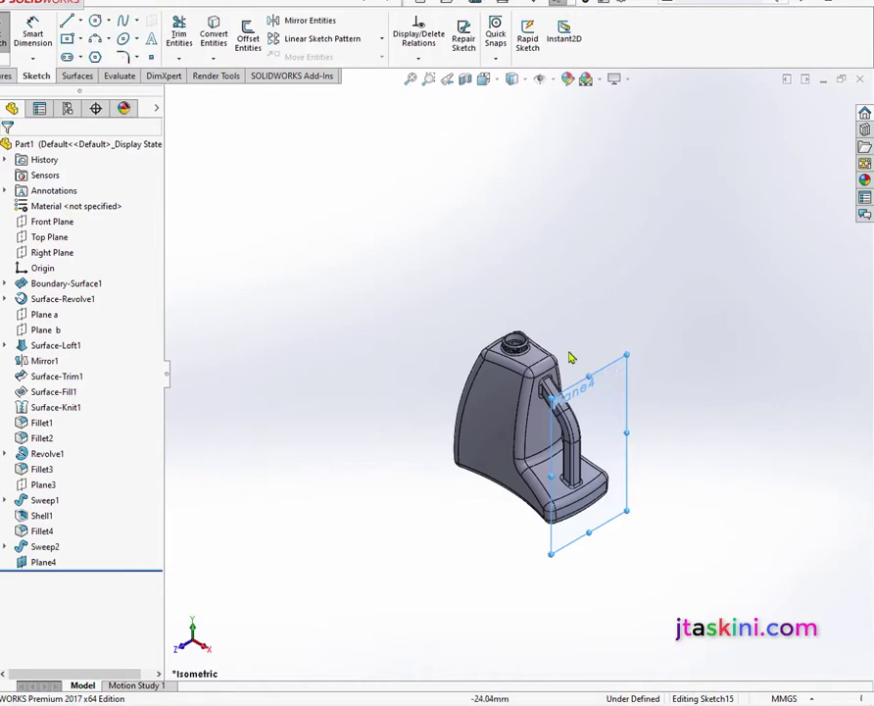
pyautogui.click(498, 80)
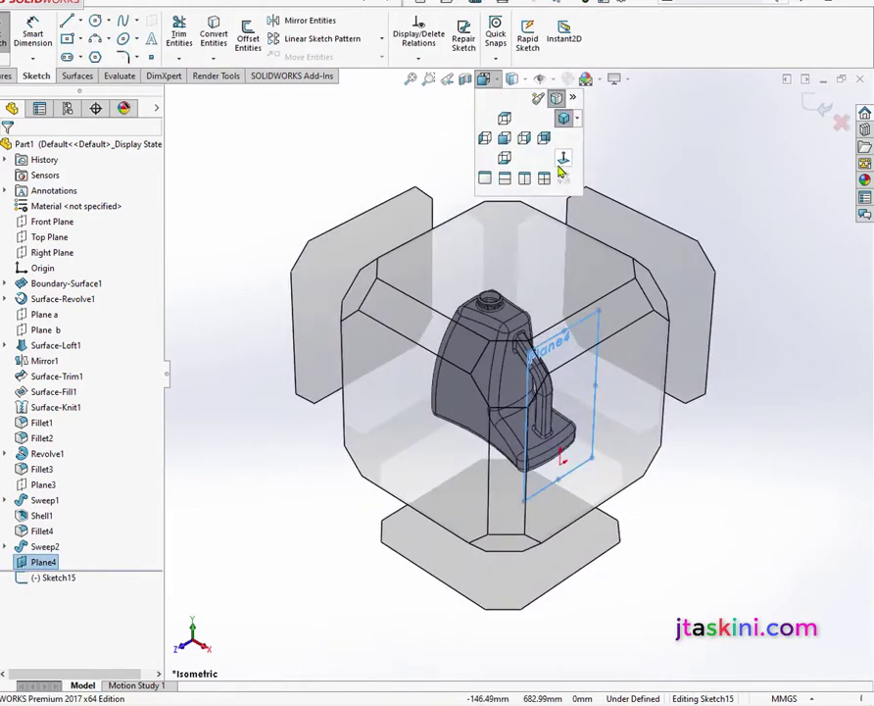
pyautogui.click(566, 115)
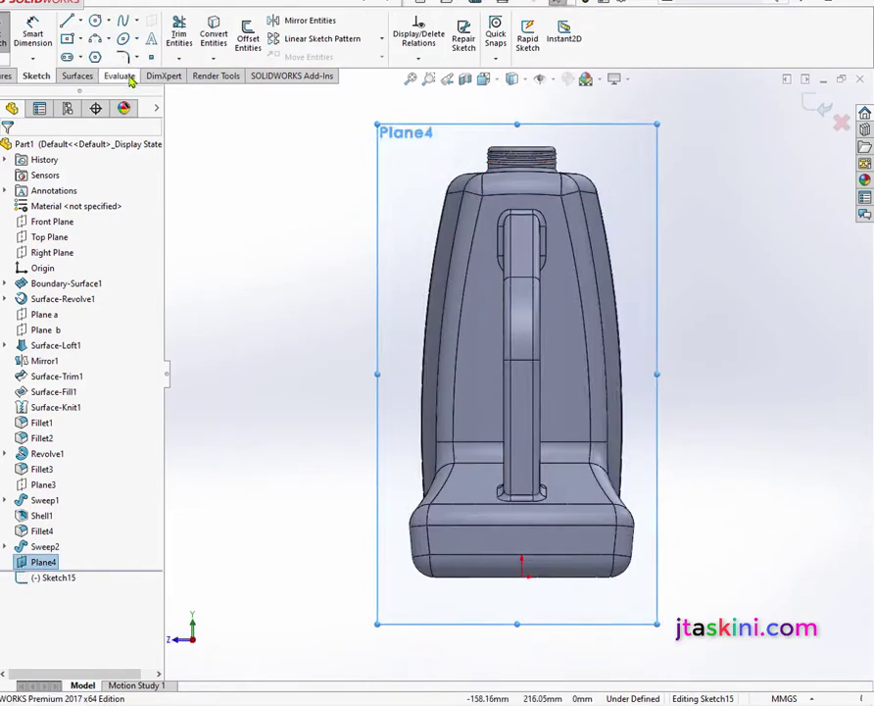
pyautogui.click(81, 24)
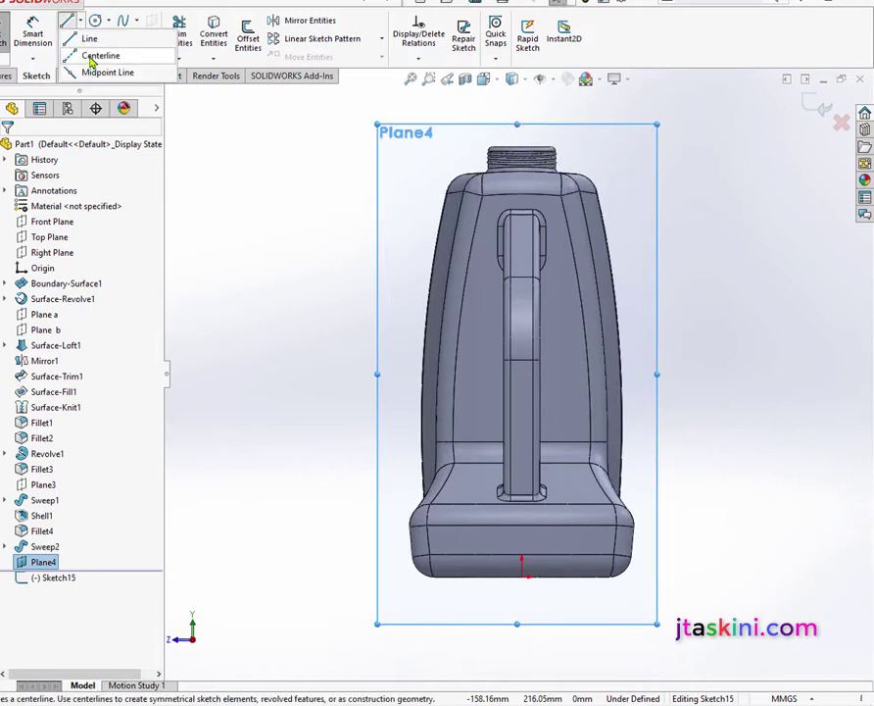
pyautogui.click(98, 56)
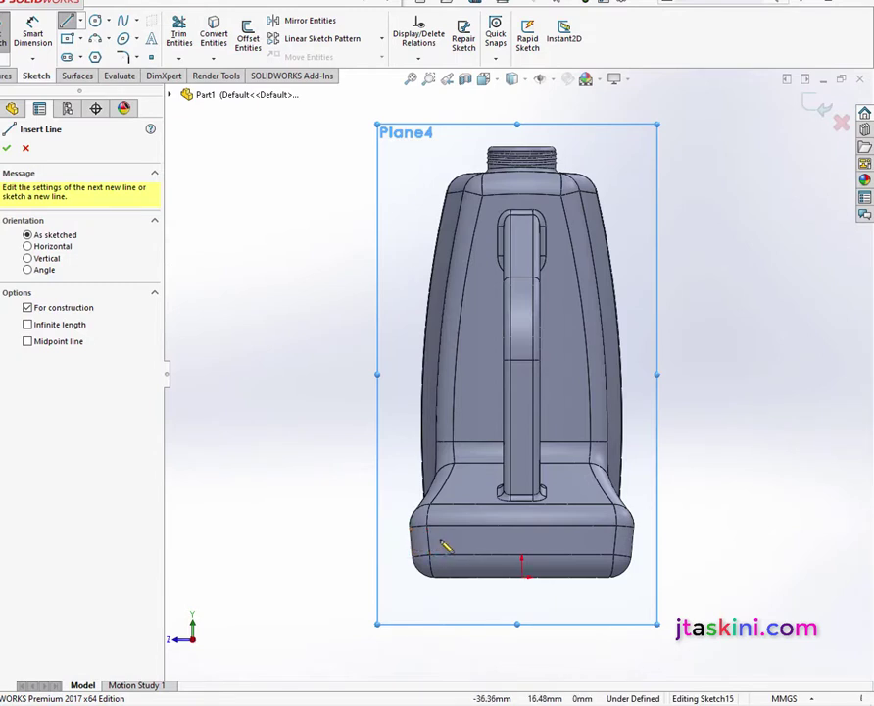
pyautogui.click(441, 540)
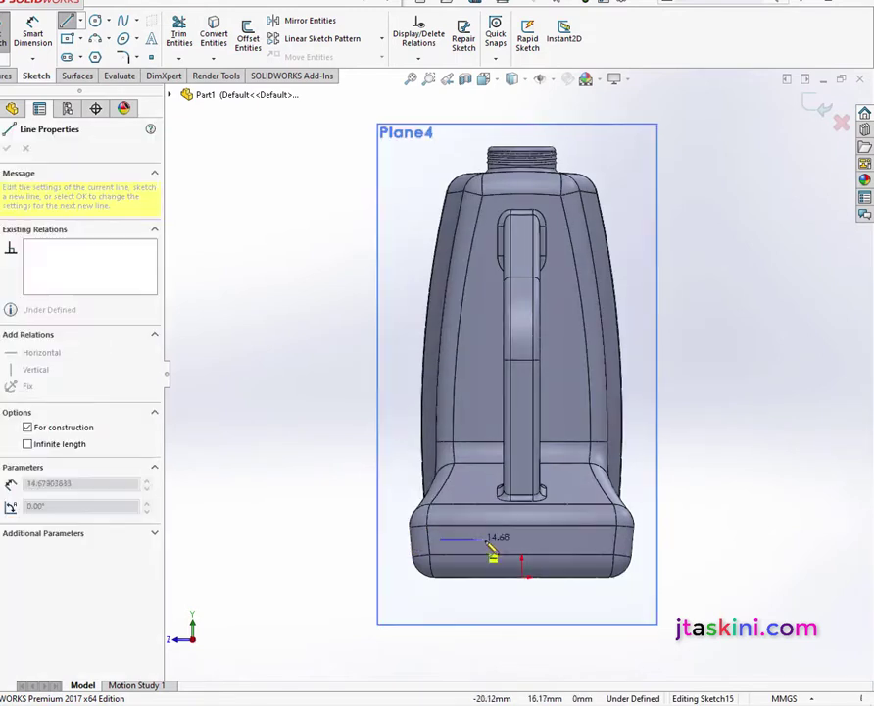
pyautogui.click(602, 539)
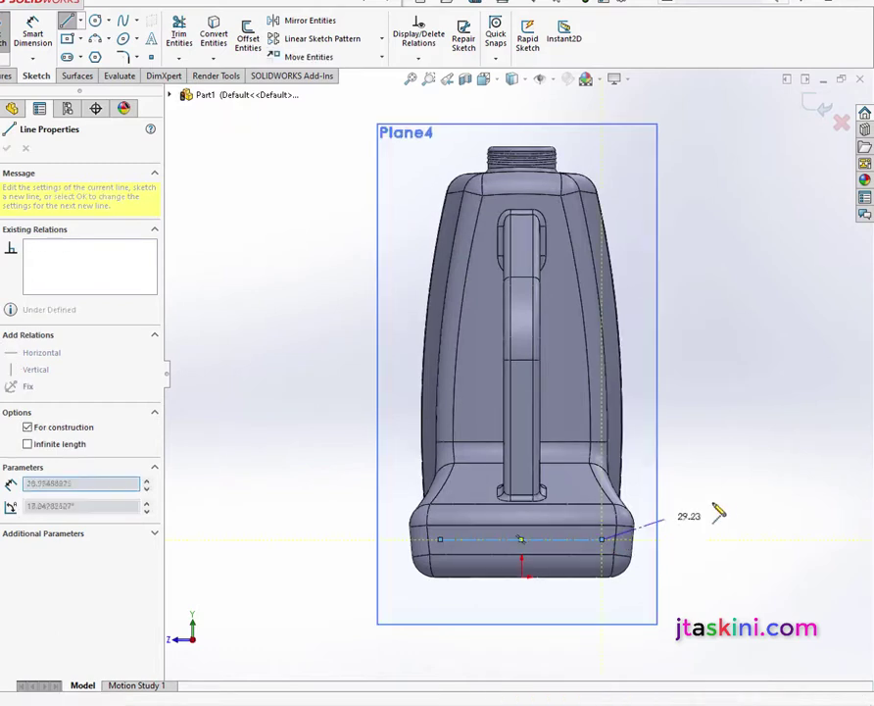
pyautogui.rightClick(735, 504)
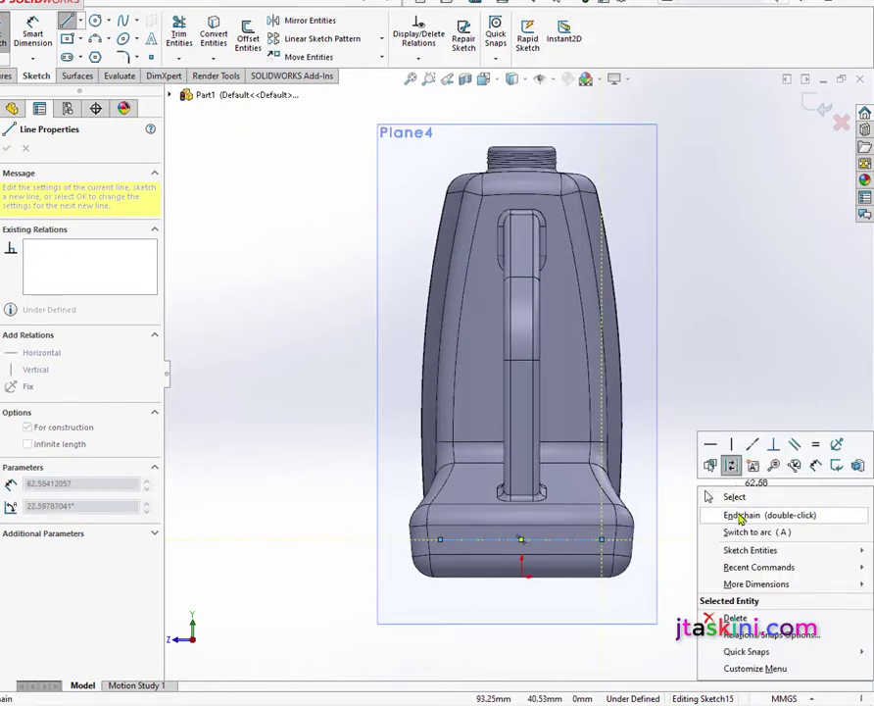
pyautogui.click(741, 497)
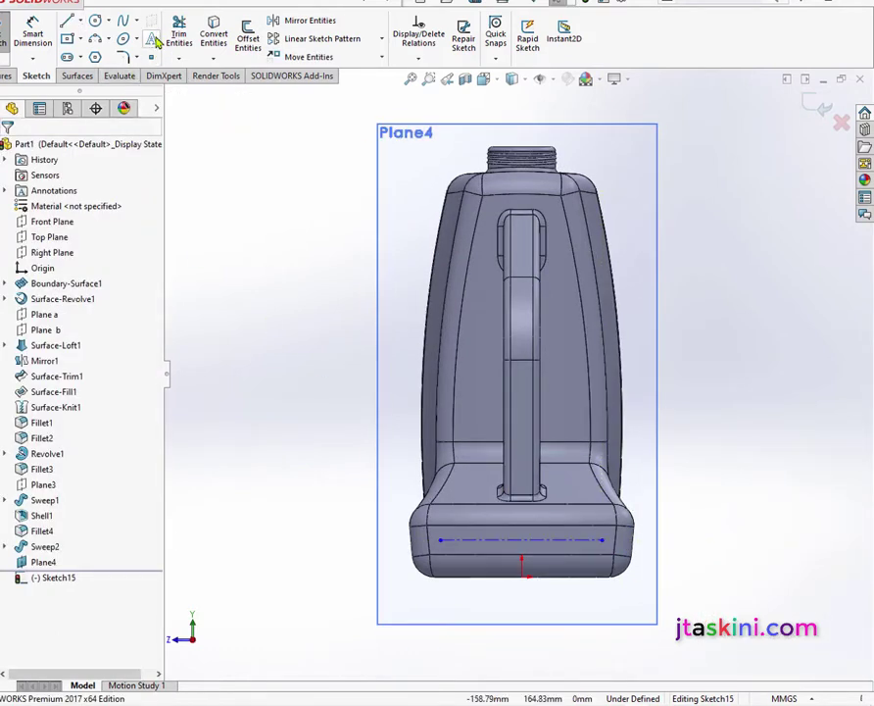
pyautogui.click(155, 39)
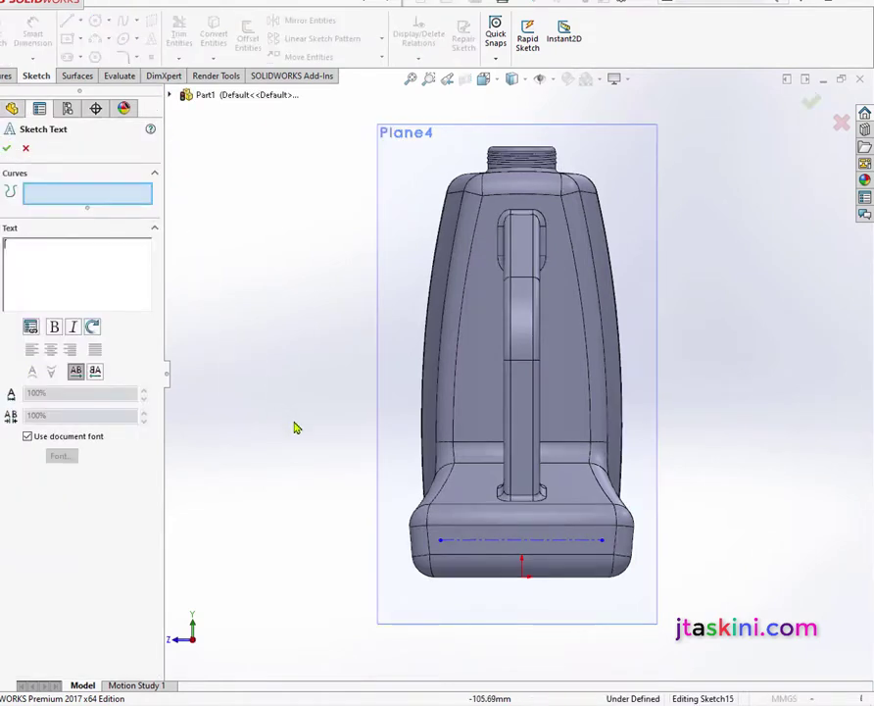
# Place the text jtaskini.com along Line1 and open its custom font settings
pyautogui.click(466, 542)
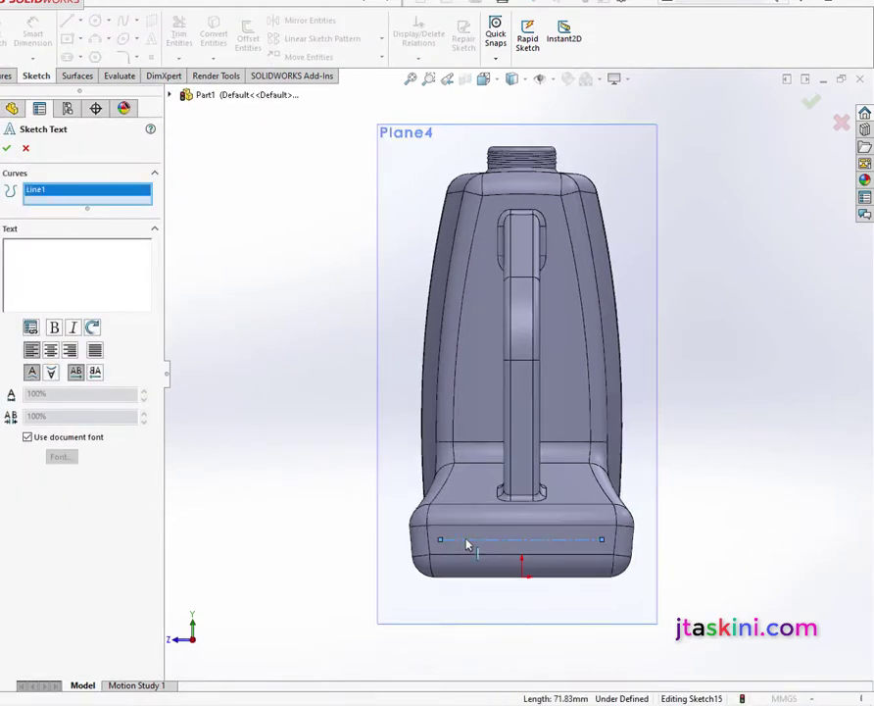
pyautogui.click(21, 257)
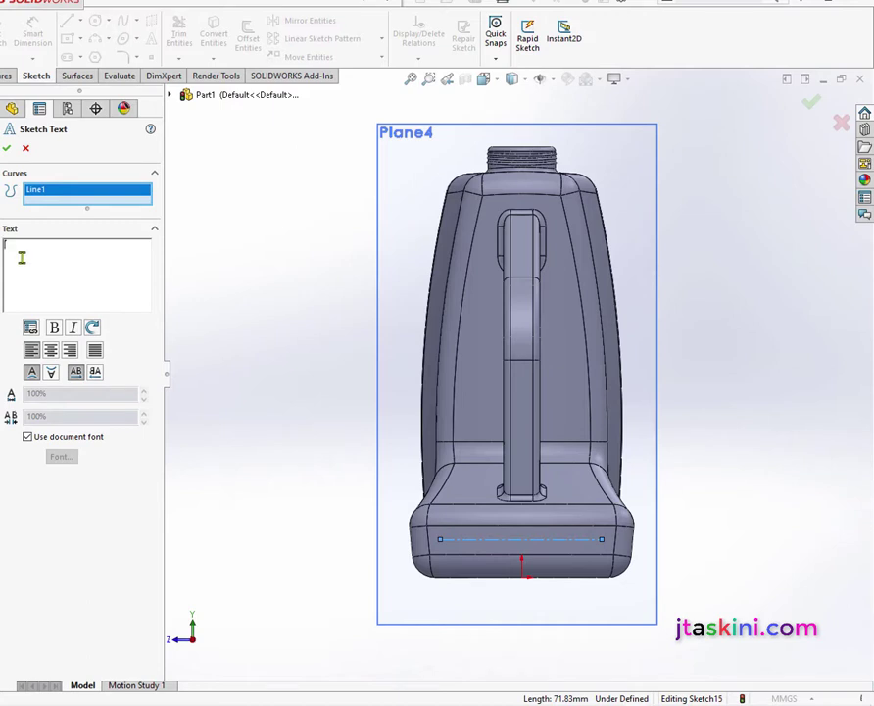
pyautogui.write('askini.com')
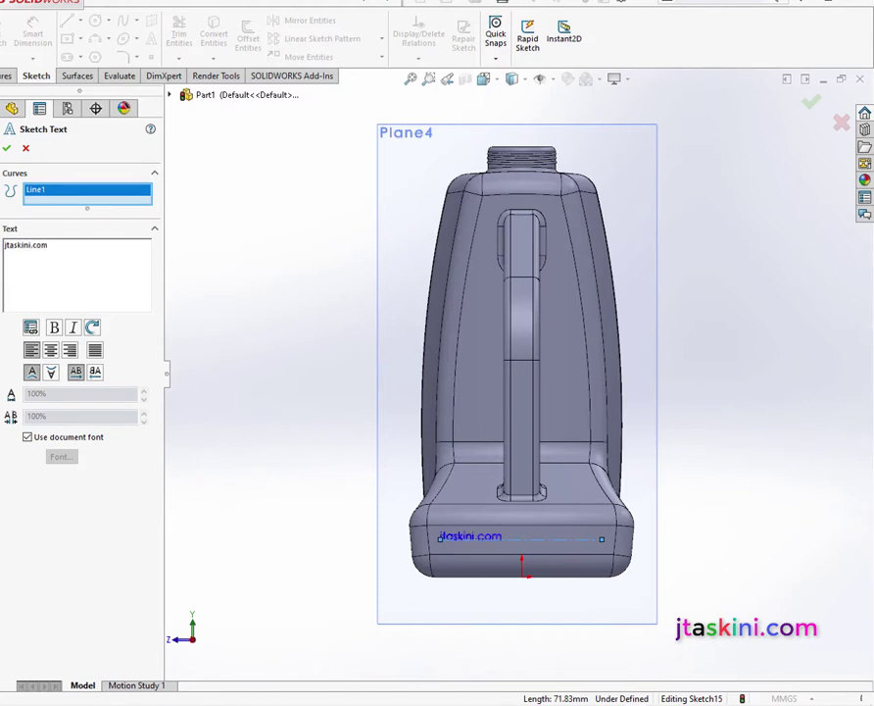
pyautogui.click(28, 437)
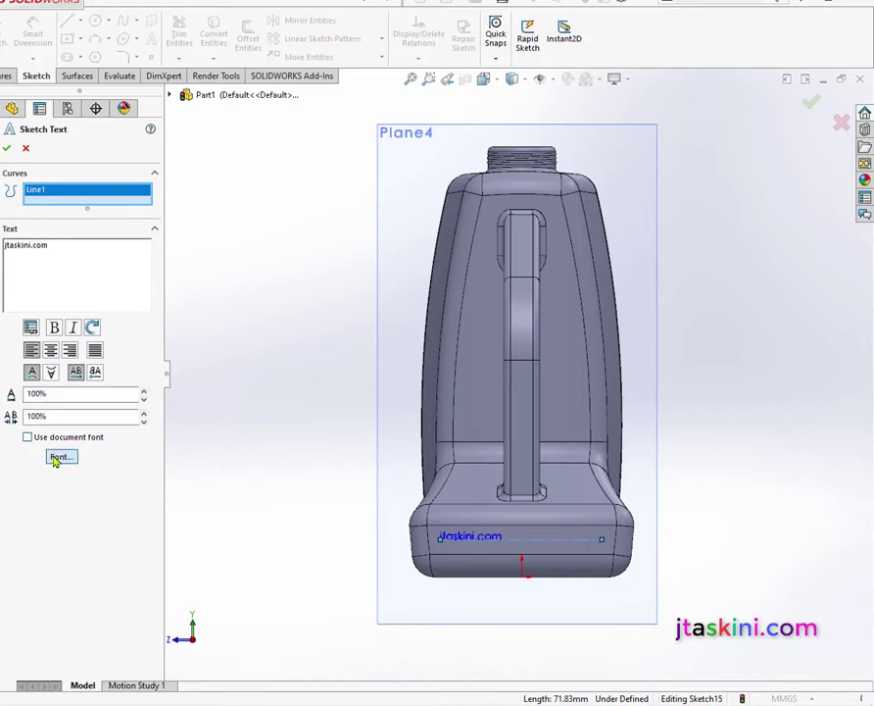
pyautogui.click(56, 459)
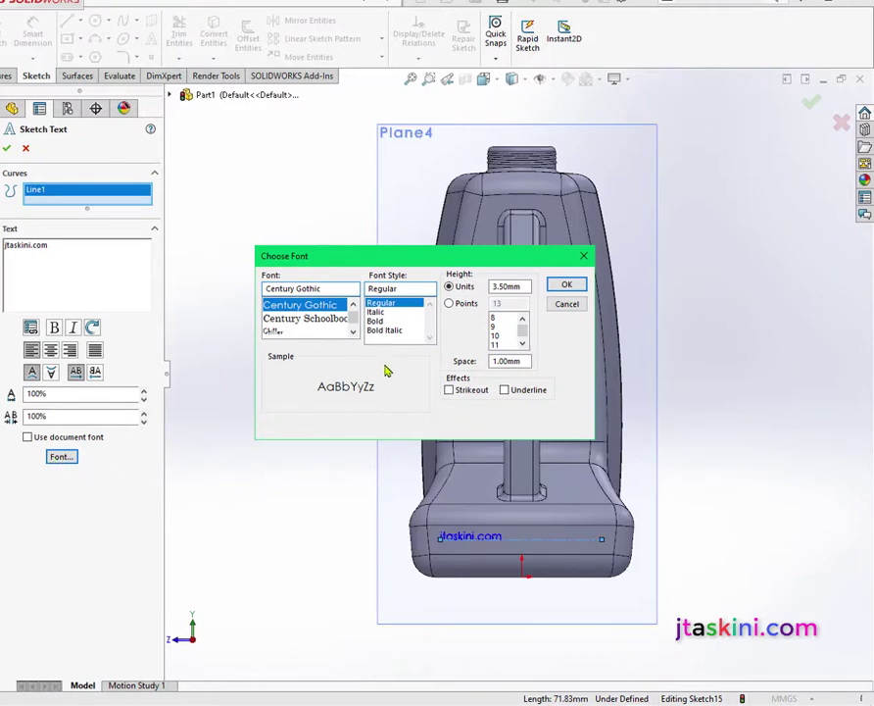
# Set the text to Times New Roman Bold, 9 mm high, and confirm the sketch text
pyautogui.tripleClick(315, 288)
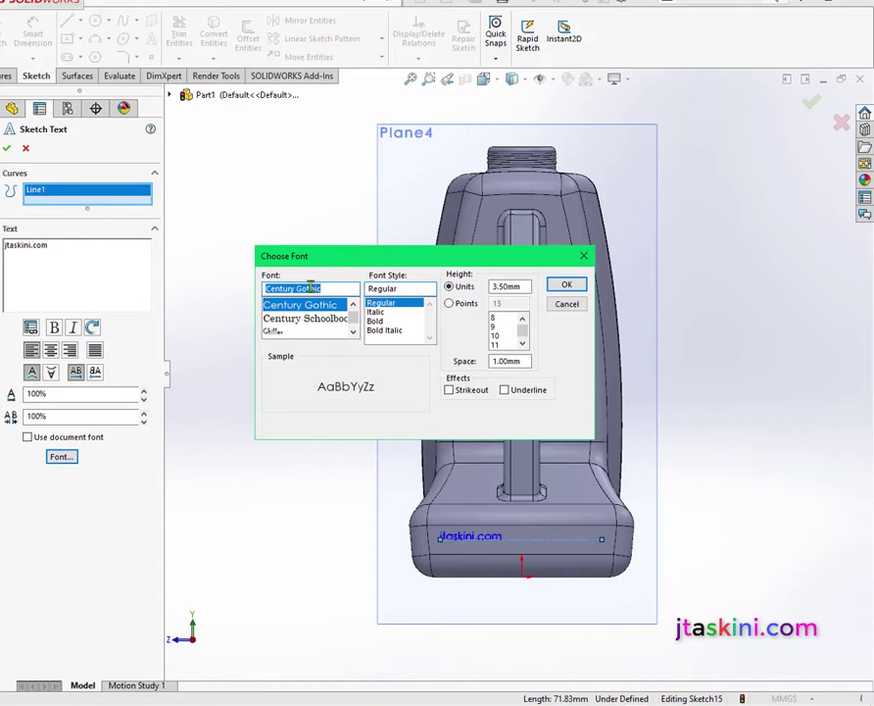
pyautogui.write('ti')
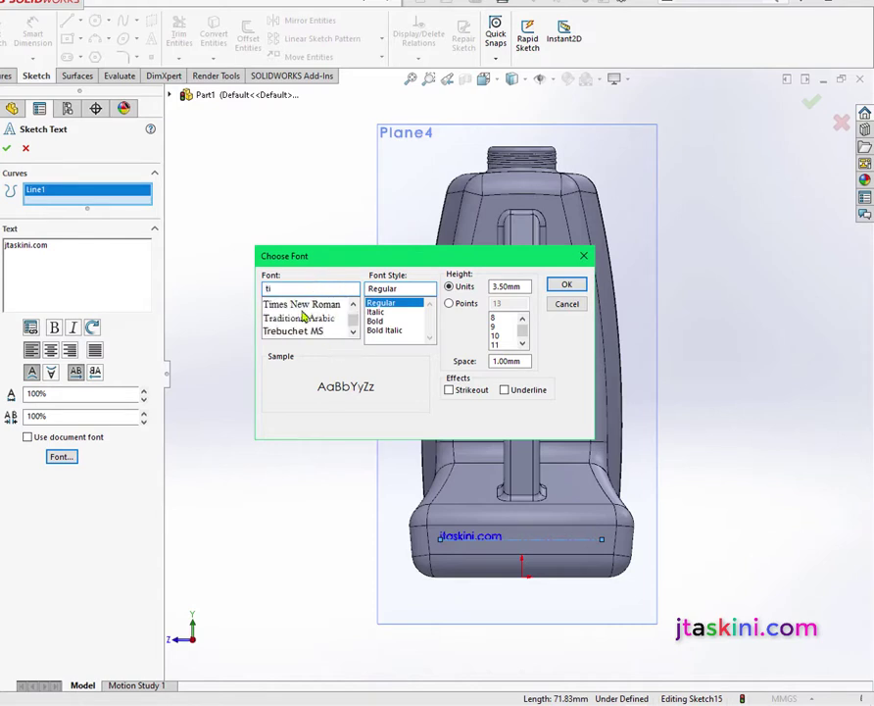
pyautogui.click(309, 305)
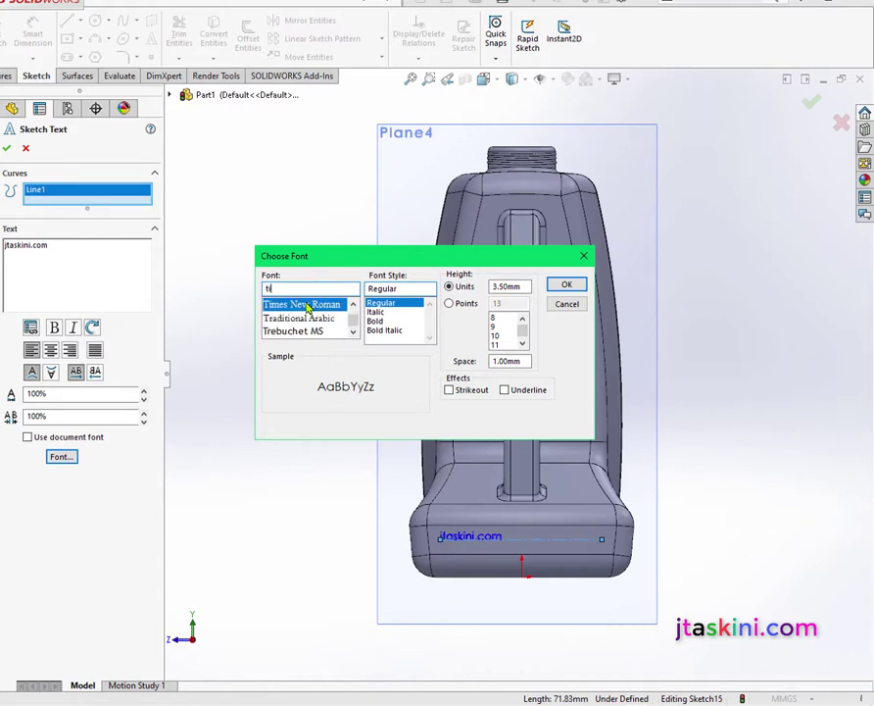
pyautogui.click(377, 321)
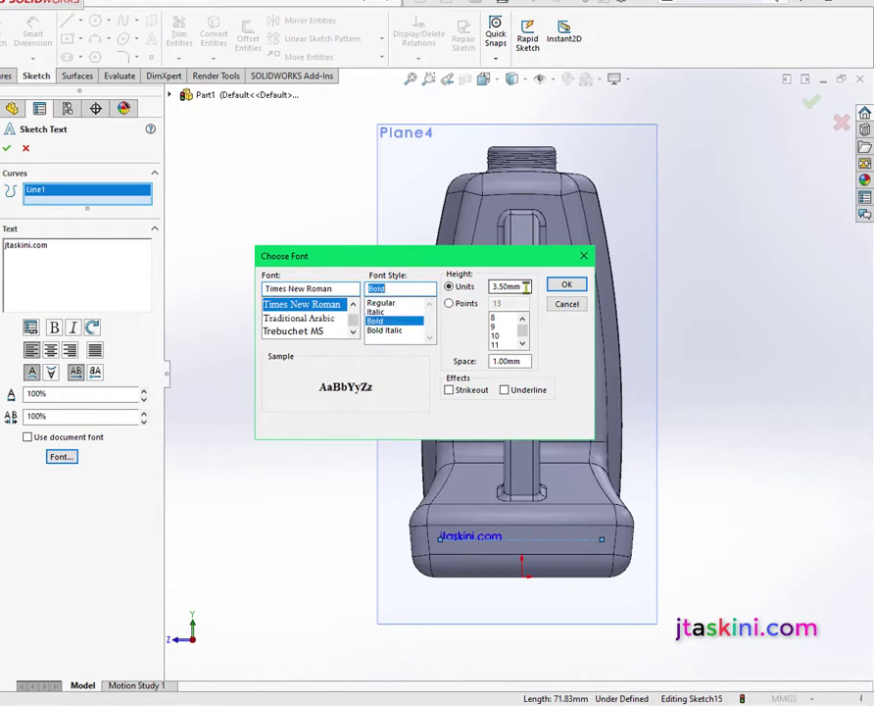
pyautogui.moveTo(526, 286); pyautogui.dragTo(491, 286)
pyautogui.write('9')
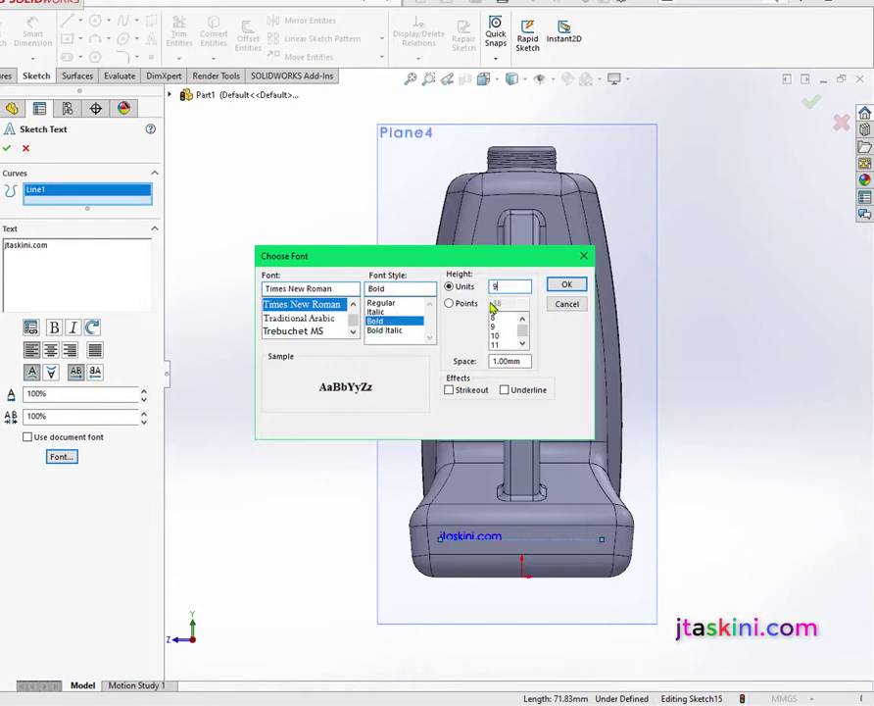
pyautogui.click(566, 285)
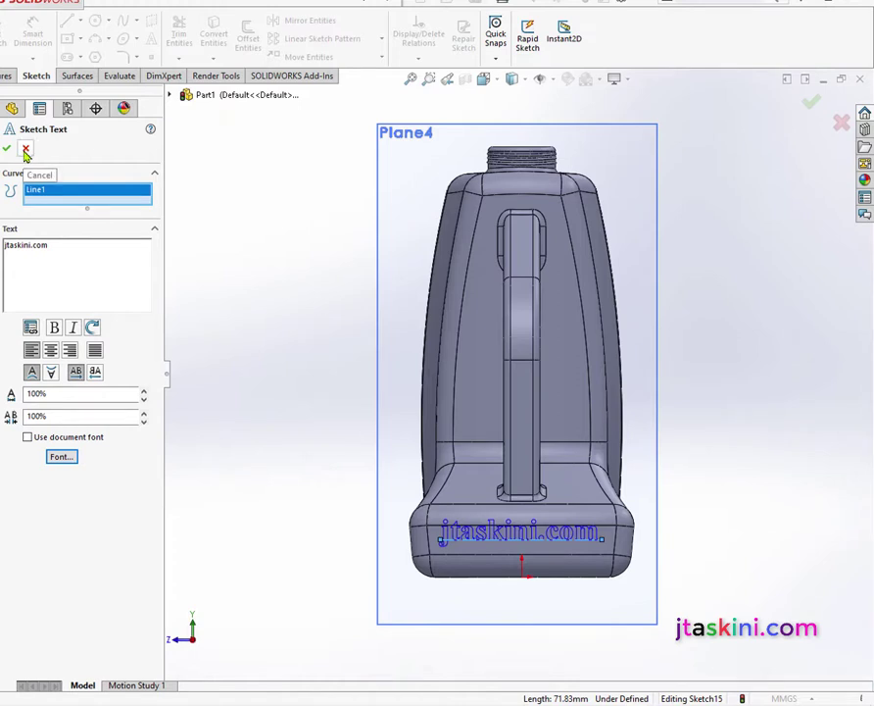
pyautogui.click(7, 148)
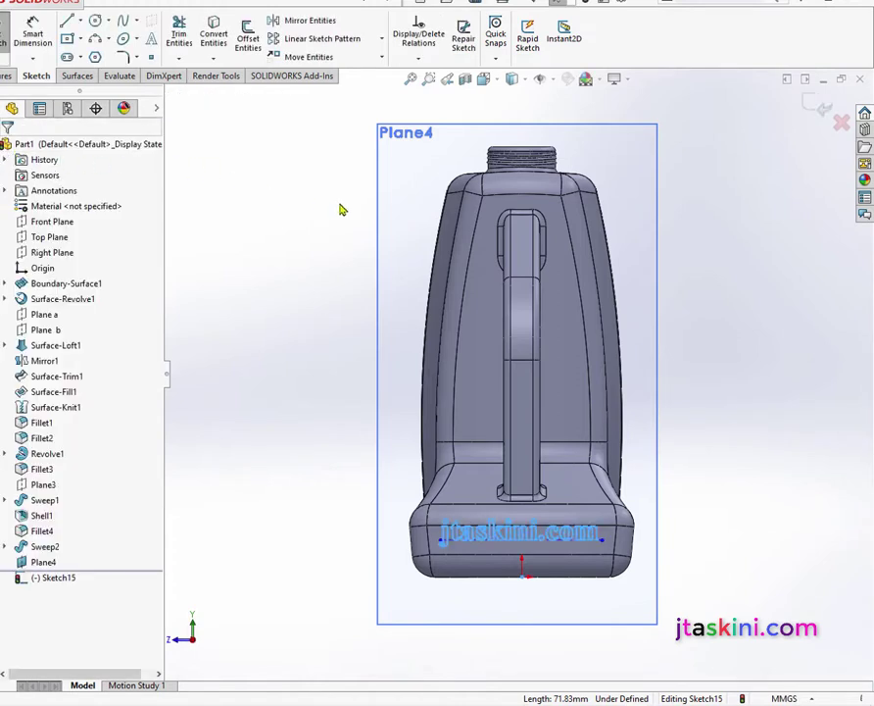
pyautogui.press('z')
pyautogui.click(490, 80)
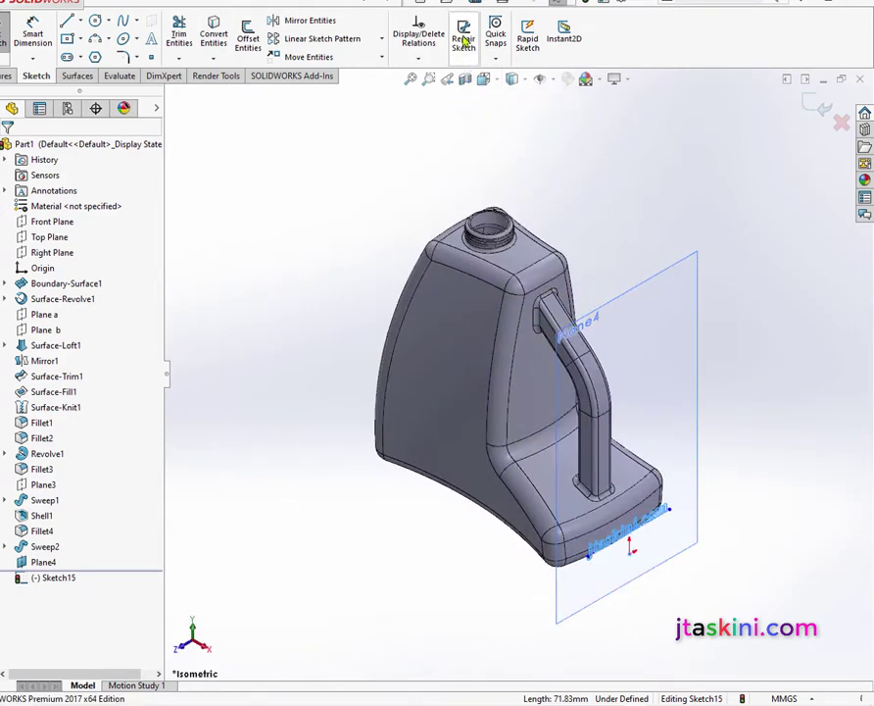
# Project the jtaskini.com text sketch onto the base's front face as Split Line1
pyautogui.click(8, 75)
pyautogui.click(574, 59)
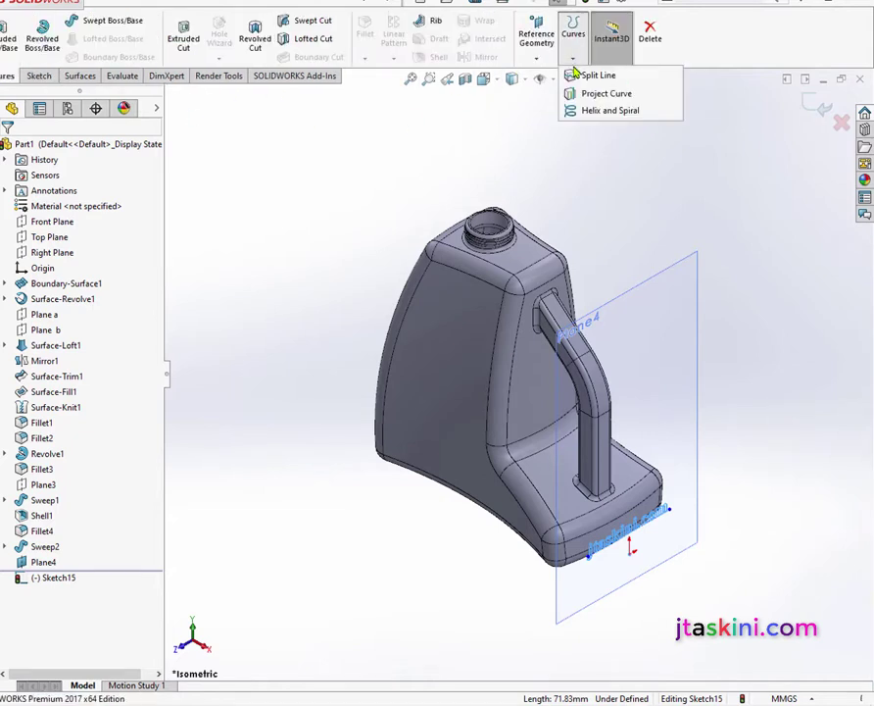
pyautogui.click(596, 76)
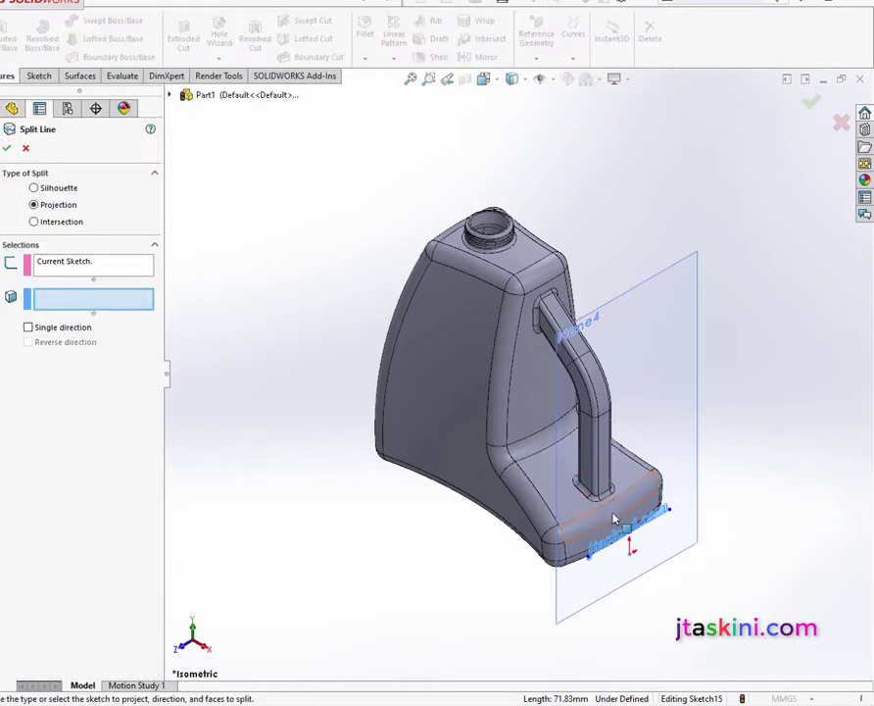
pyautogui.click(596, 543)
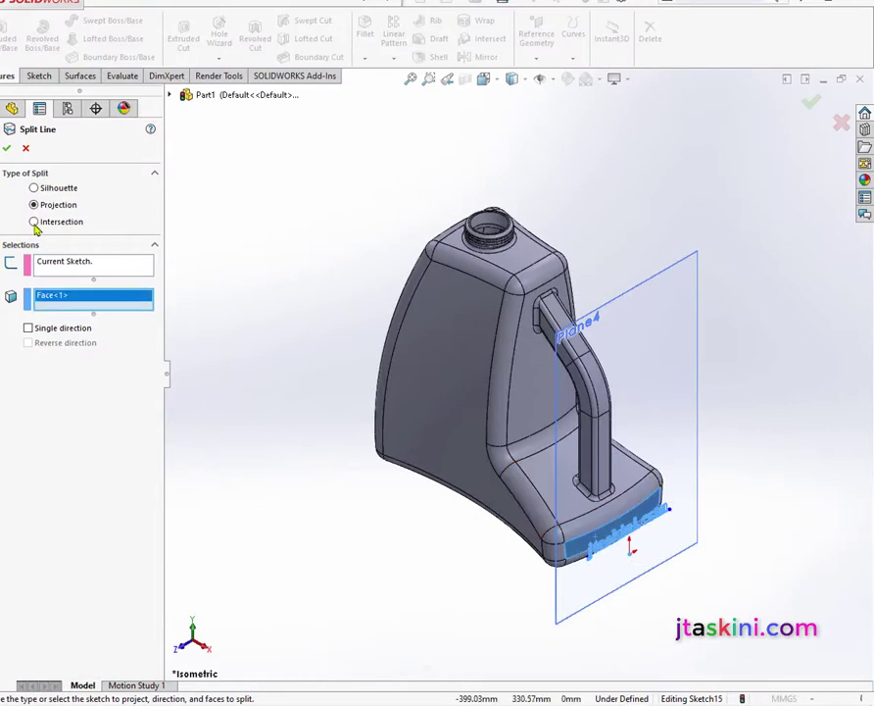
pyautogui.click(9, 149)
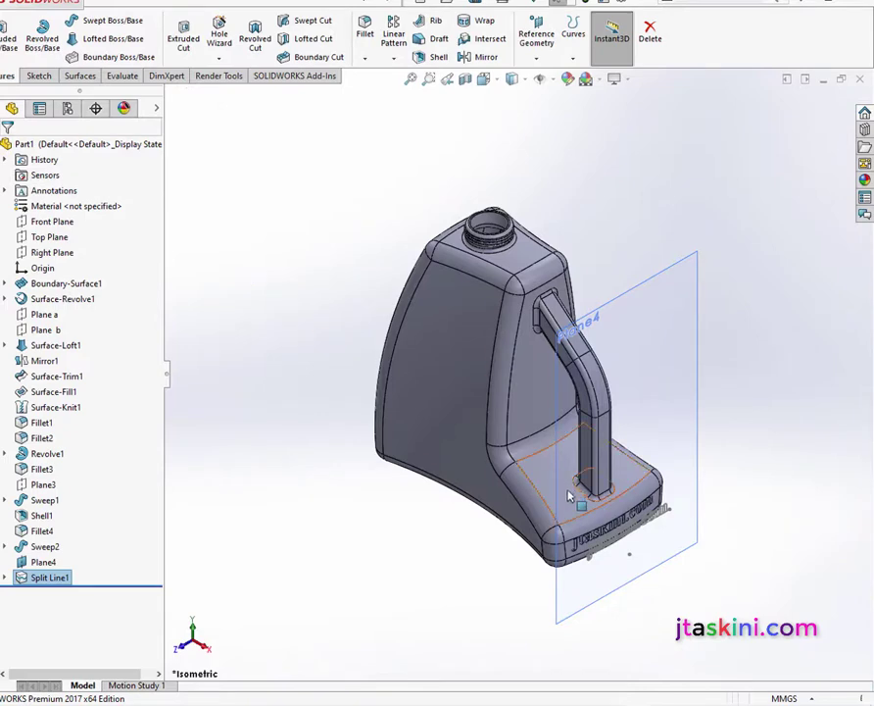
pyautogui.scroll(-3, 588, 529)
pyautogui.scroll(-3, 607, 573)
pyautogui.scroll(5, 550, 563)
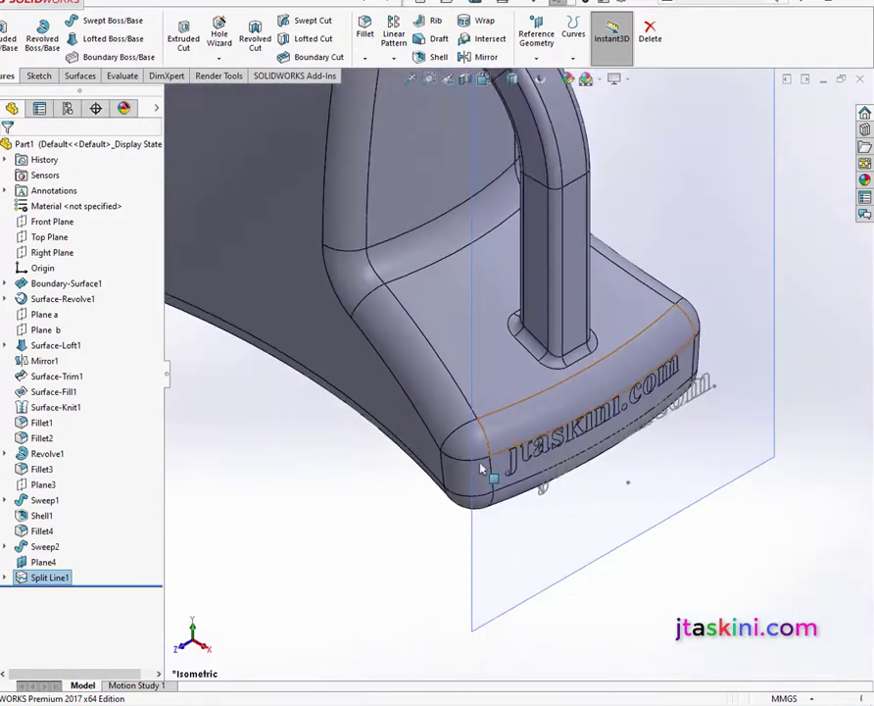
pyautogui.click(793, 591)
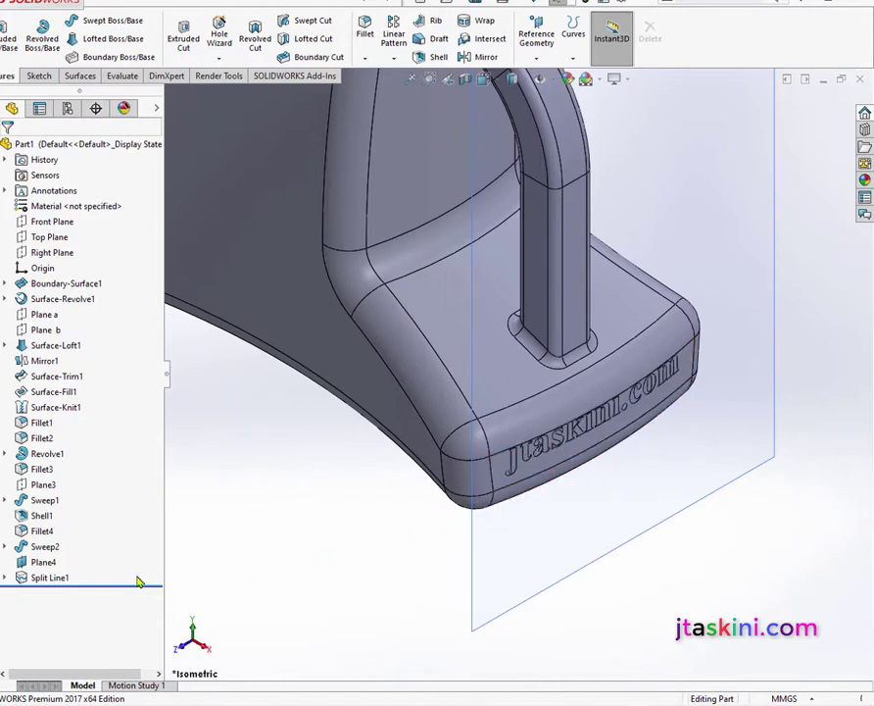
pyautogui.click(5, 578)
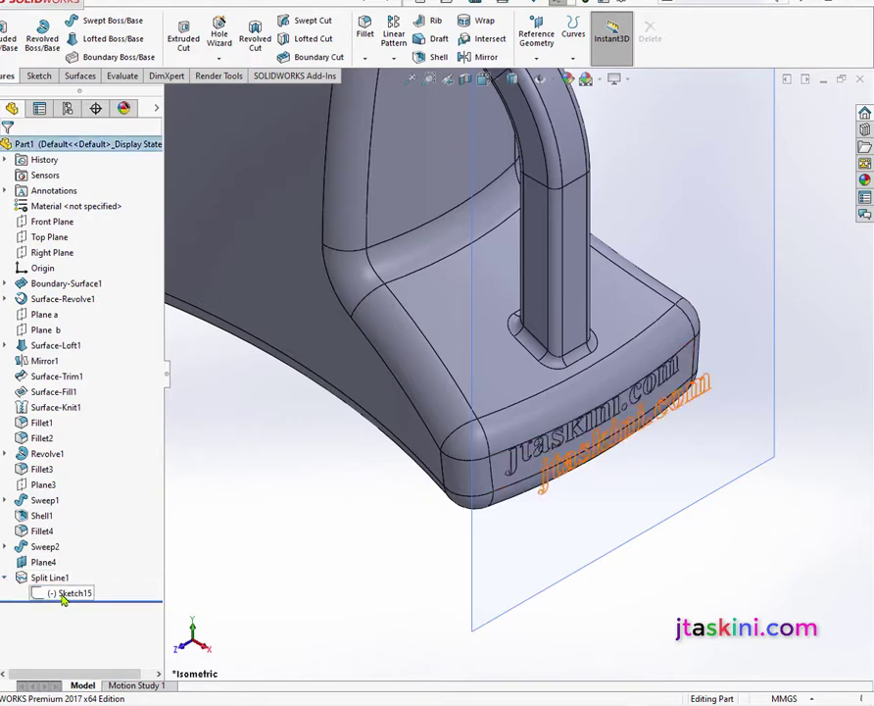
# Edit Sketch15 and move the jtaskini.com text anchor point lower on the base's front face
pyautogui.rightClick(62, 599)
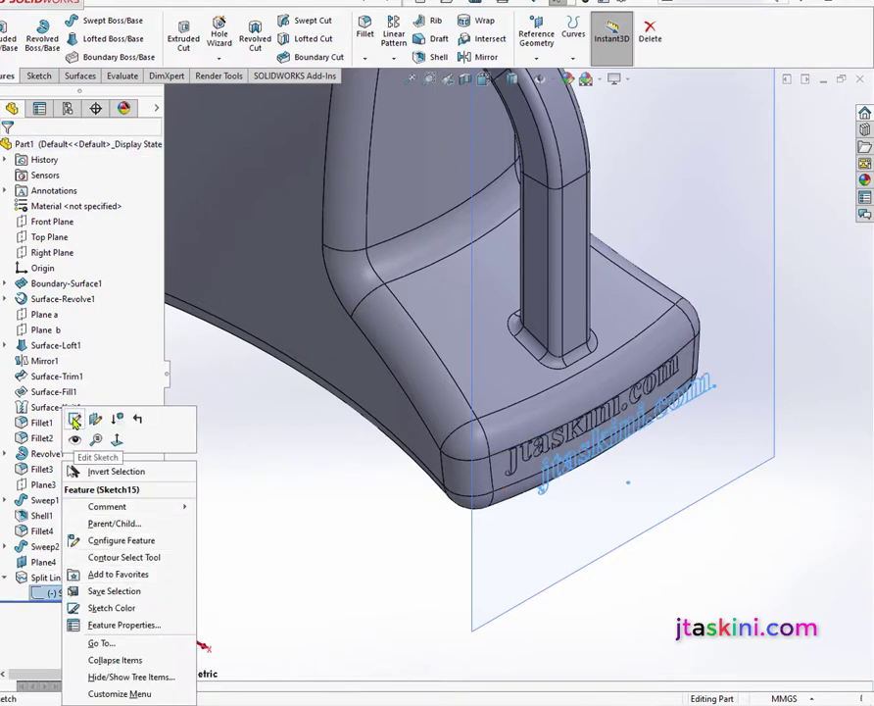
pyautogui.click(75, 419)
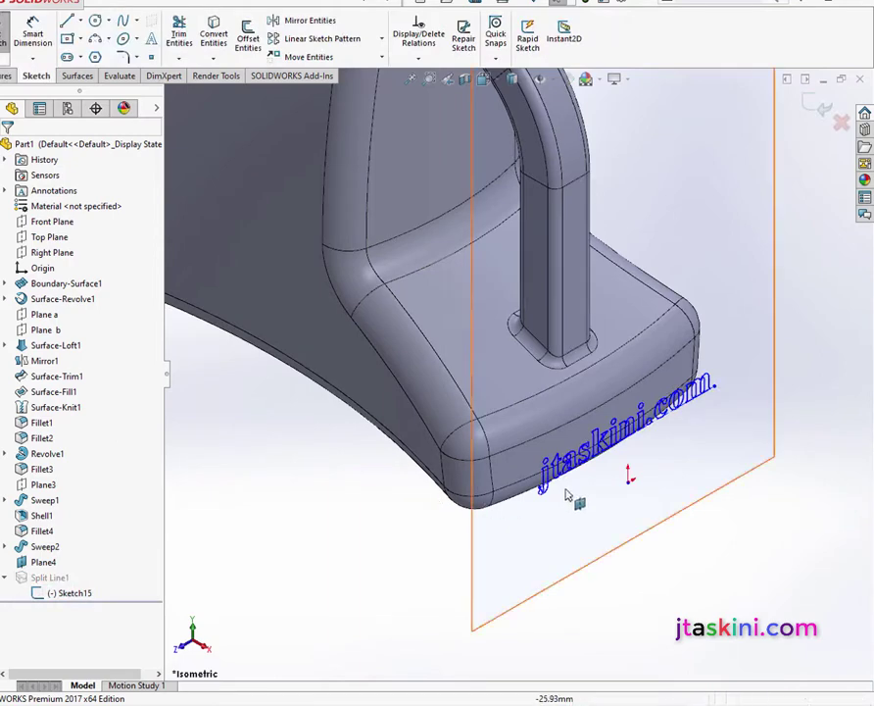
pyautogui.scroll(-3, 566, 495)
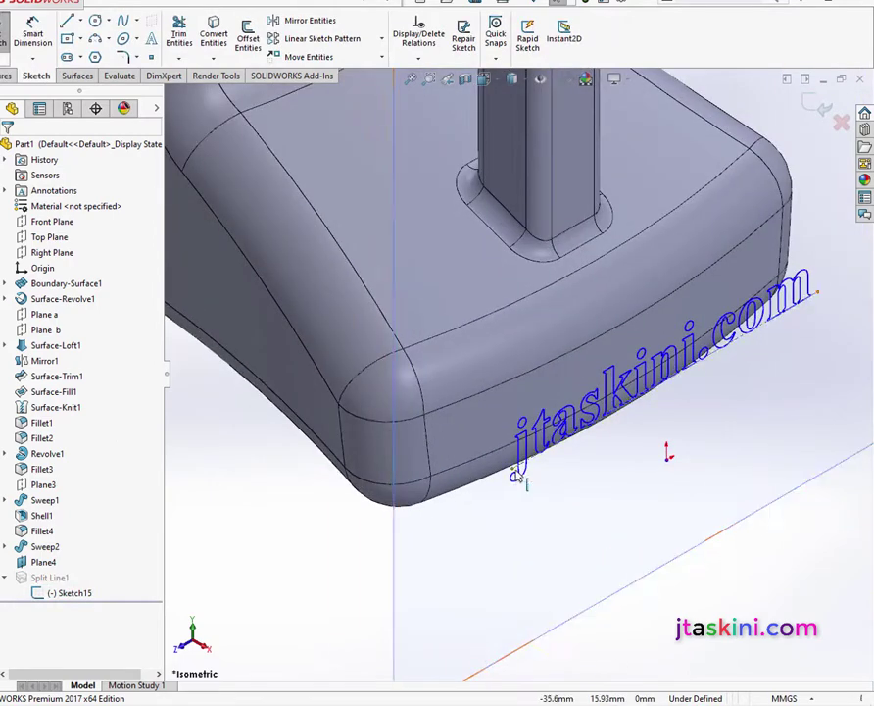
pyautogui.moveTo(517, 477); pyautogui.dragTo(510, 491)
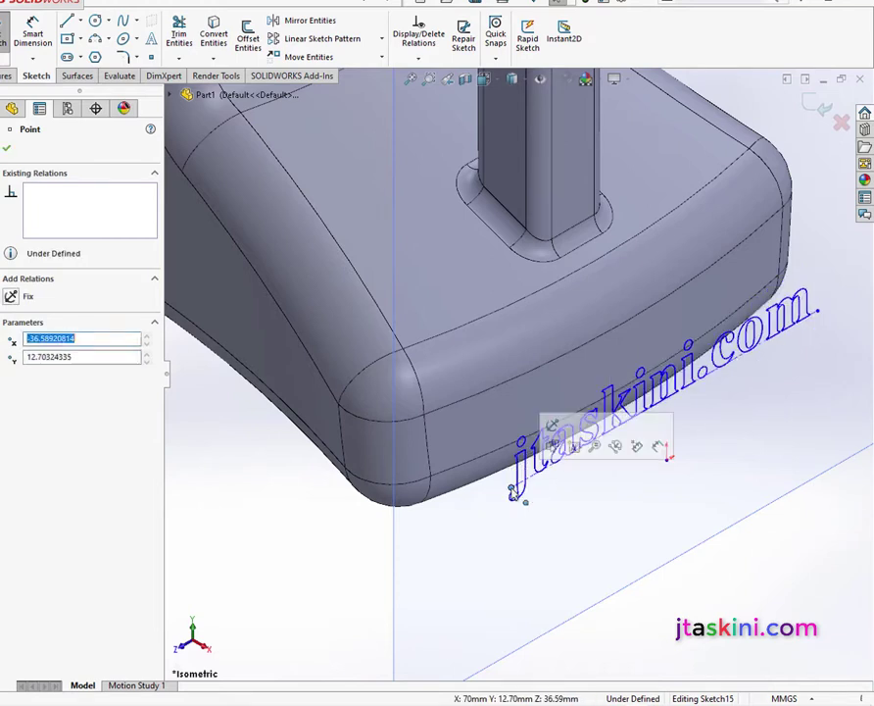
pyautogui.click(7, 148)
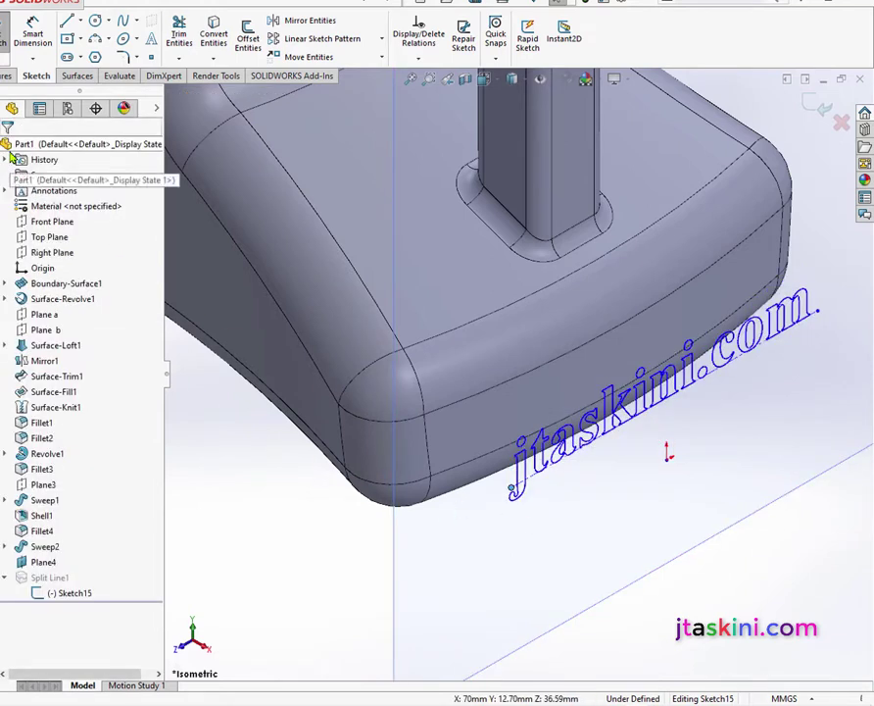
pyautogui.click(821, 106)
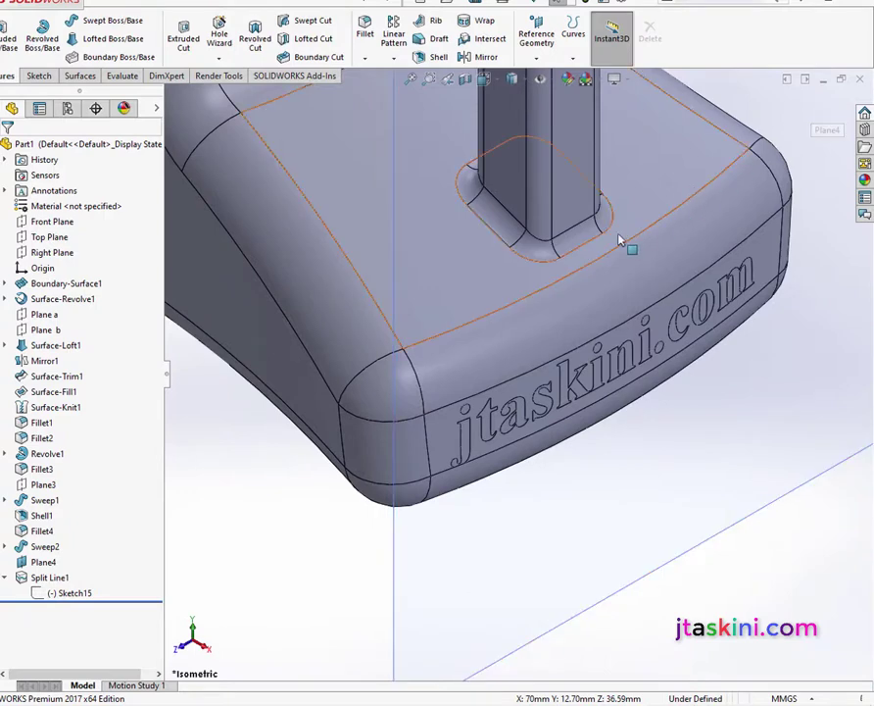
# Hide Plane4 so only the jug with its jtaskini.com lettering shows
pyautogui.scroll(3, 510, 392)
pyautogui.scroll(3, 503, 541)
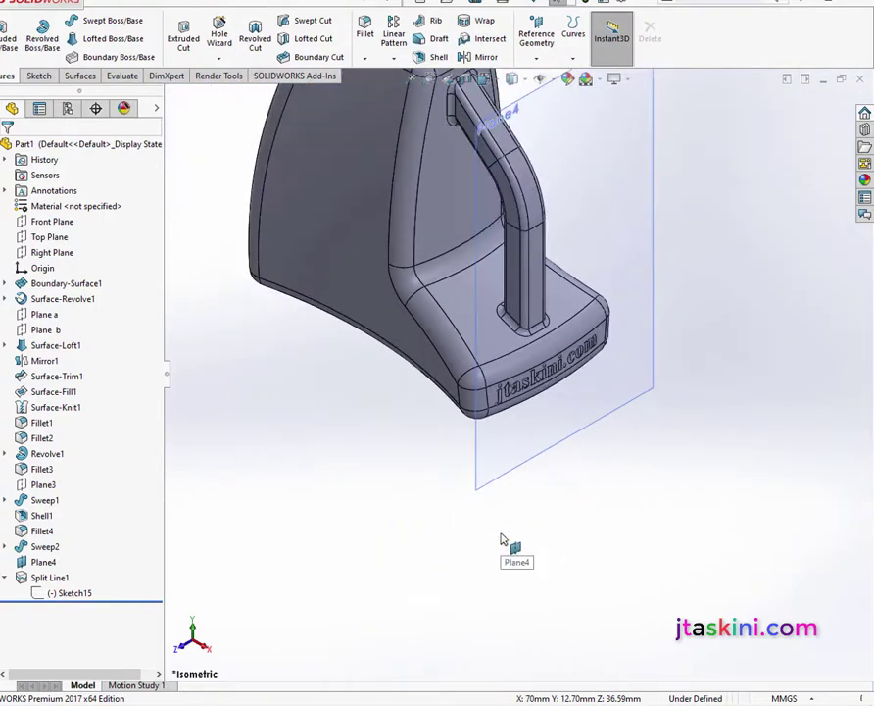
pyautogui.scroll(3, 484, 514)
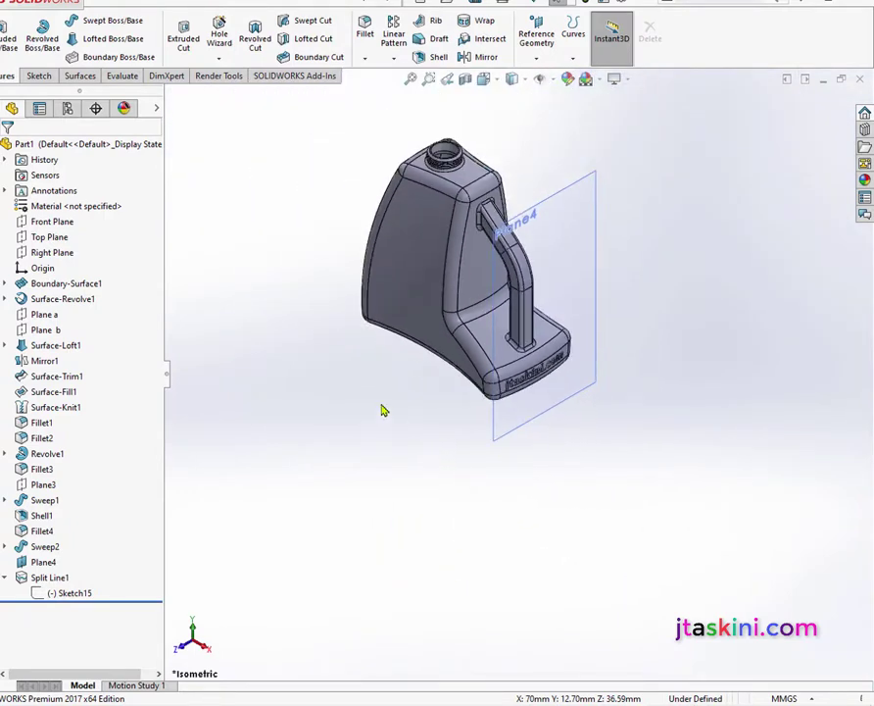
pyautogui.click(545, 286)
pyautogui.rightClick(535, 217)
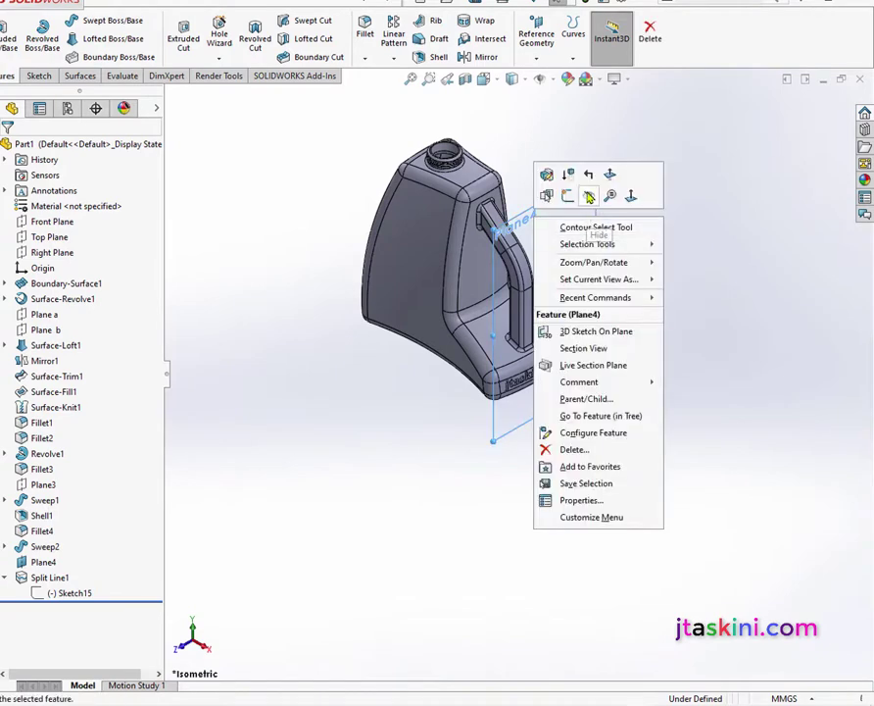
pyautogui.click(589, 197)
pyautogui.scroll(-3, 539, 370)
pyautogui.scroll(-3, 564, 455)
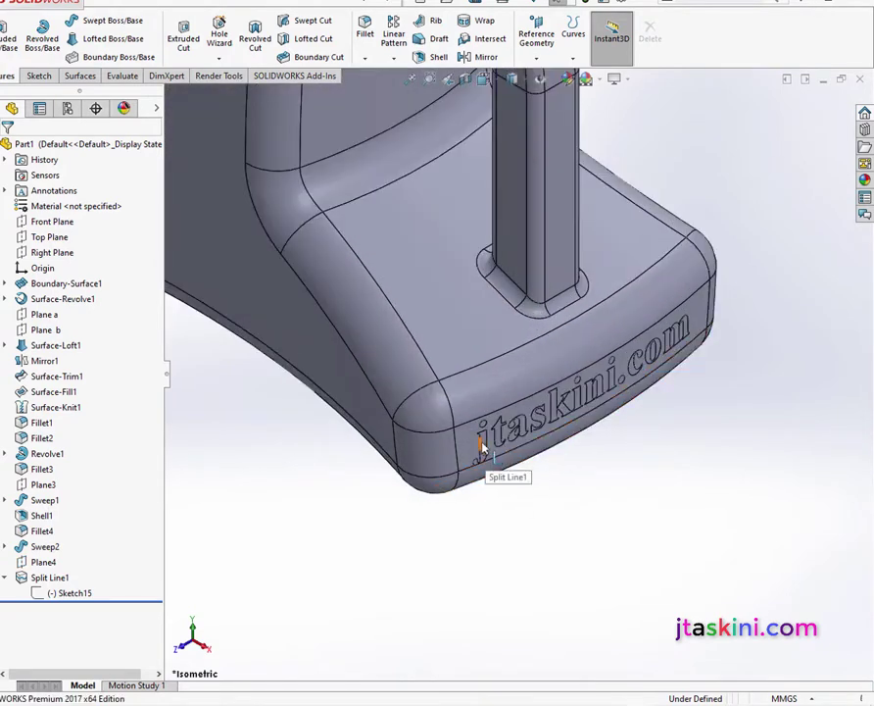
pyautogui.scroll(2, 482, 449)
pyautogui.scroll(2, 490, 463)
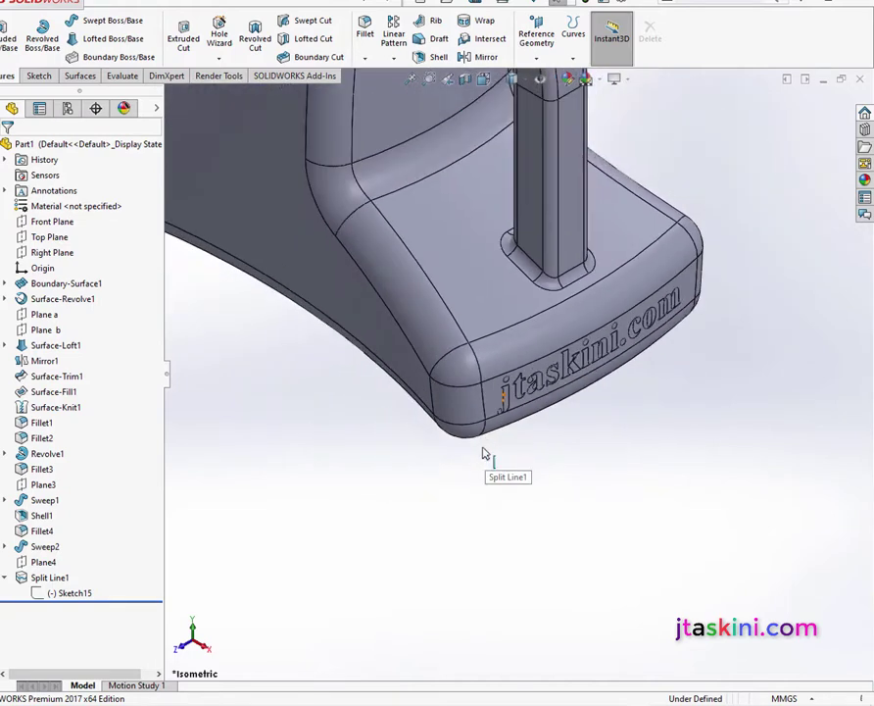
pyautogui.scroll(3, 486, 451)
pyautogui.scroll(2, 486, 451)
pyautogui.scroll(-1, 502, 192)
pyautogui.scroll(-1, 511, 177)
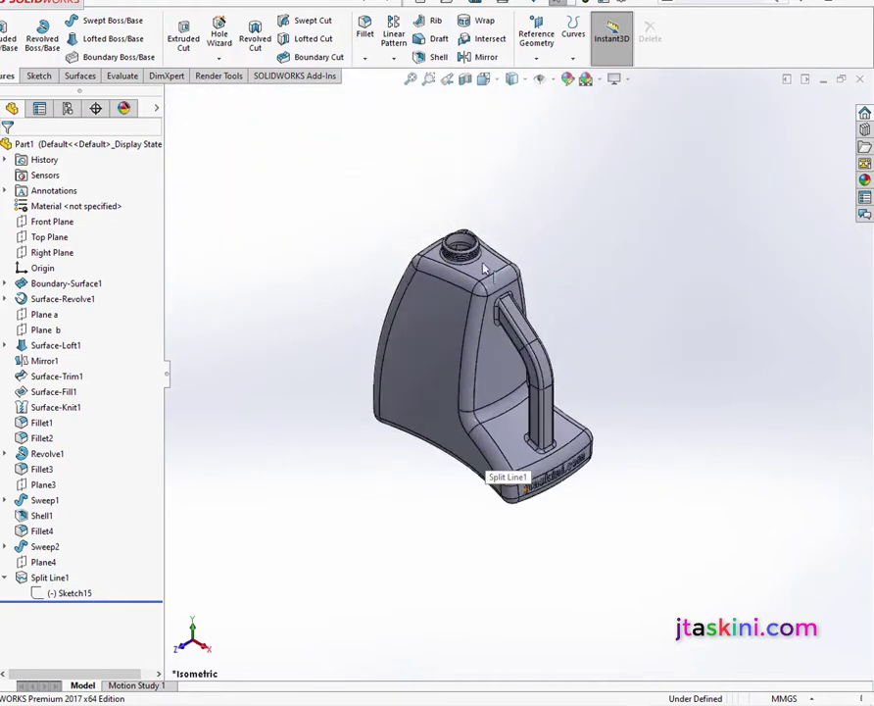
# Give the whole Part1 jug a plain white appearance (RGB 255, 255, 255)
pyautogui.rightClick(86, 148)
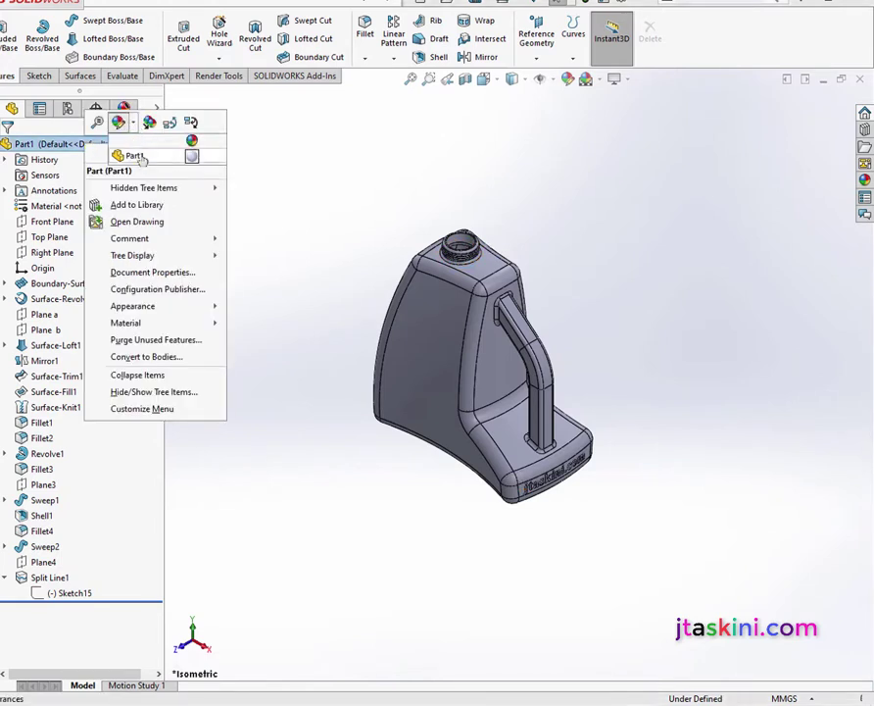
pyautogui.click(138, 155)
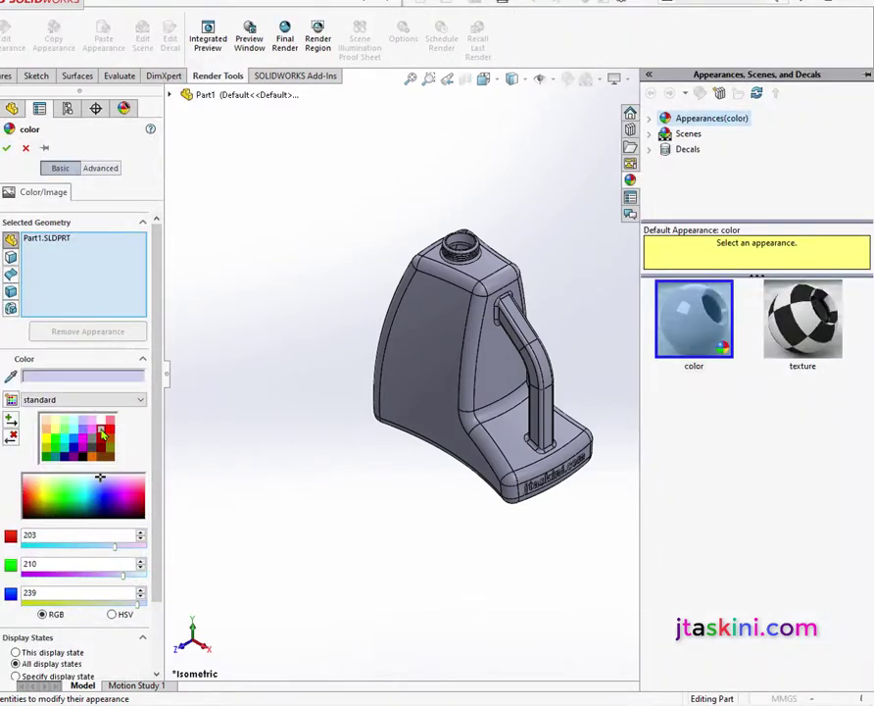
pyautogui.click(101, 429)
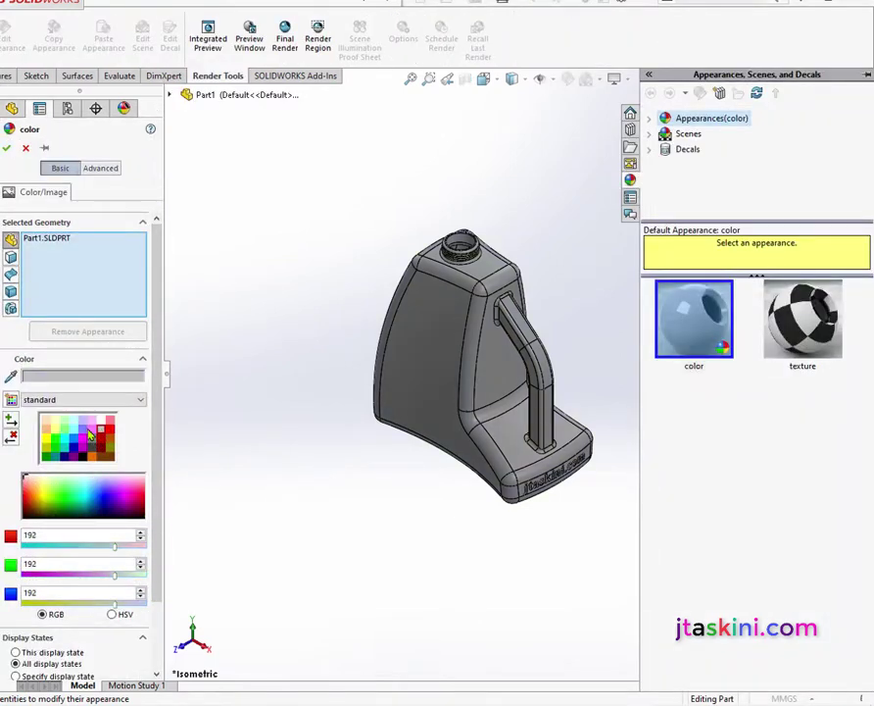
pyautogui.click(100, 429)
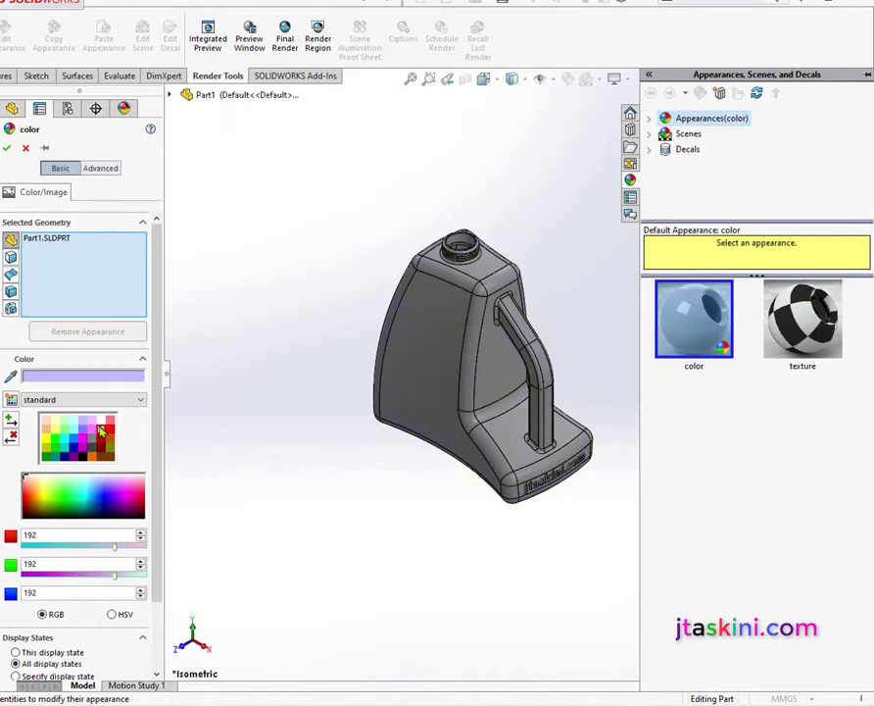
pyautogui.click(109, 446)
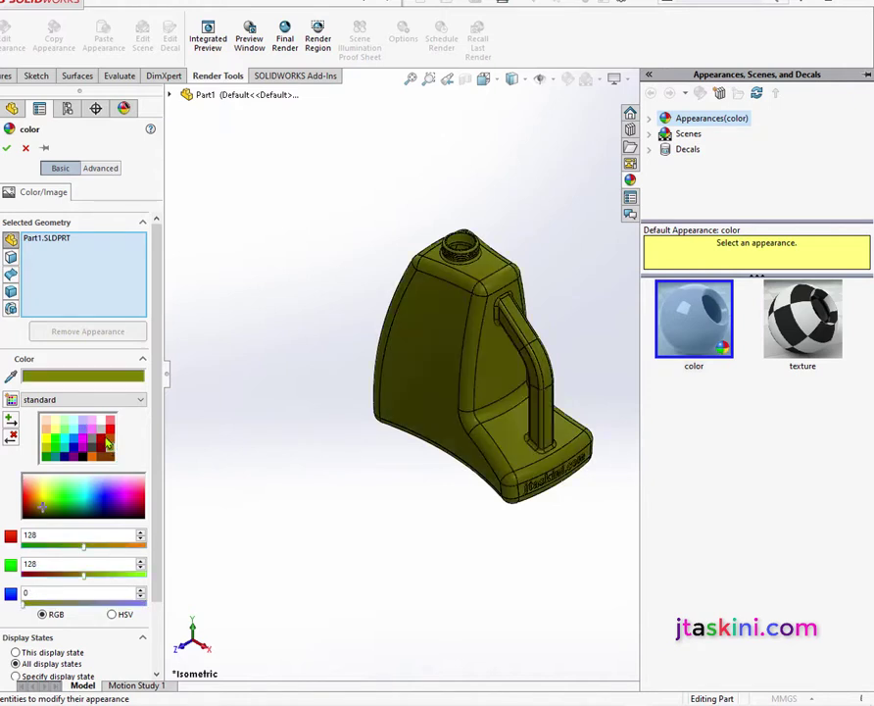
pyautogui.click(101, 422)
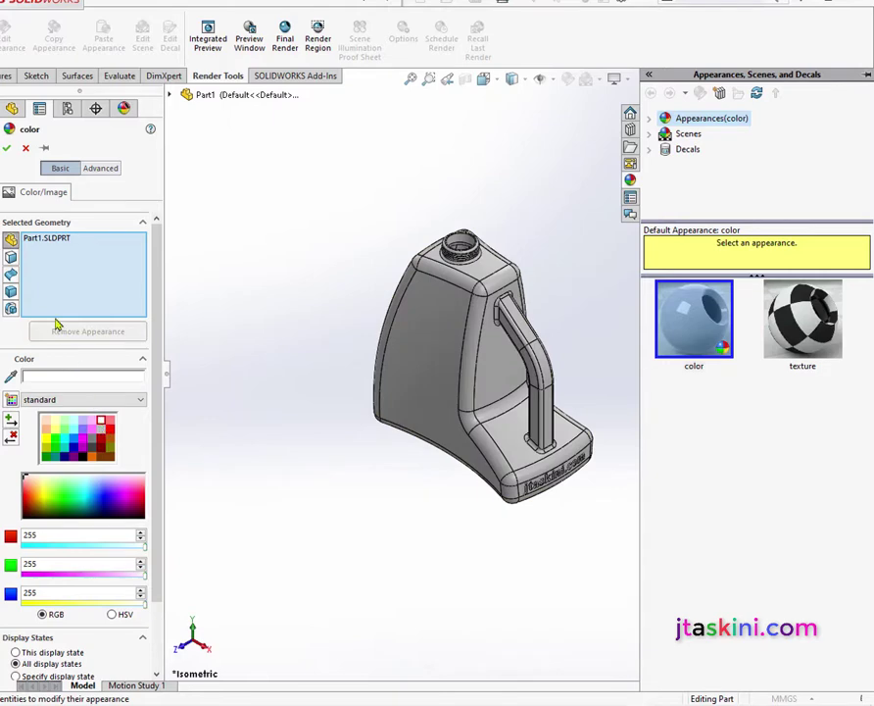
pyautogui.click(9, 106)
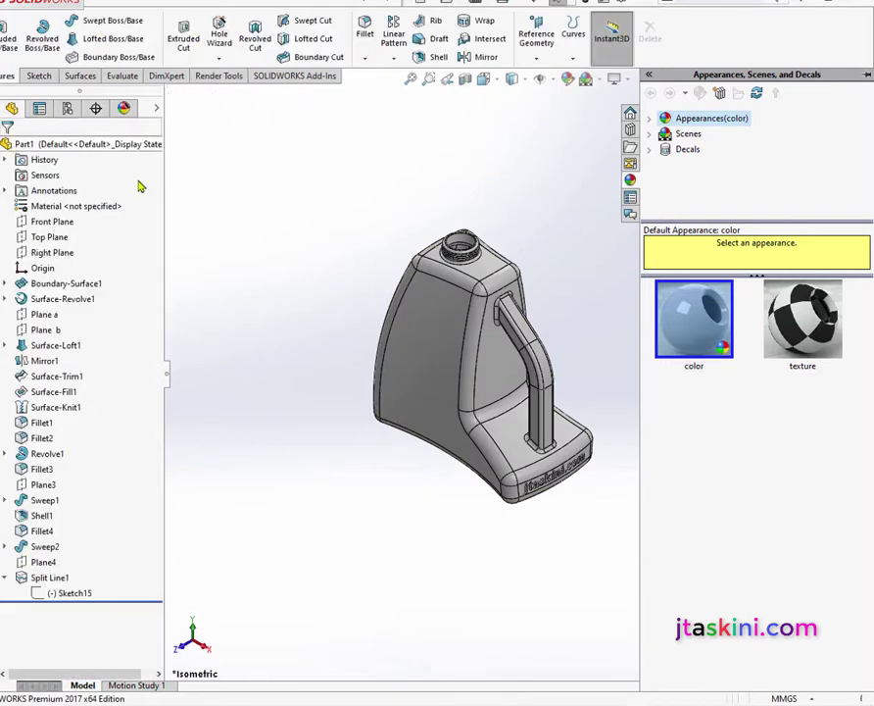
# Colour a split-line text face magenta (RGB 255, 0, 255) at face level
pyautogui.scroll(-2, 397, 349)
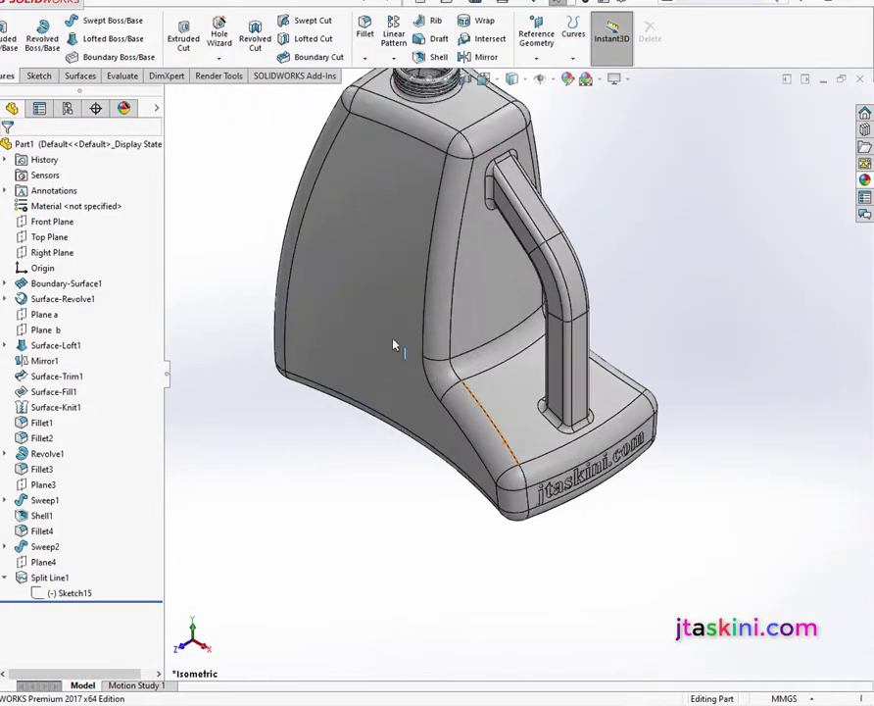
pyautogui.scroll(-3, 527, 483)
pyautogui.scroll(-2, 527, 481)
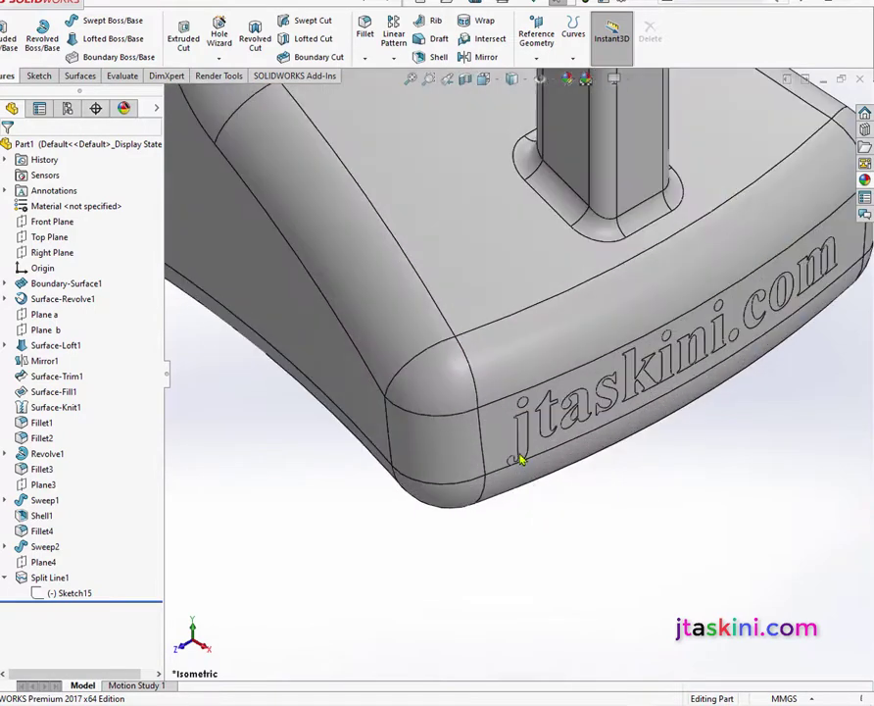
pyautogui.rightClick(529, 464)
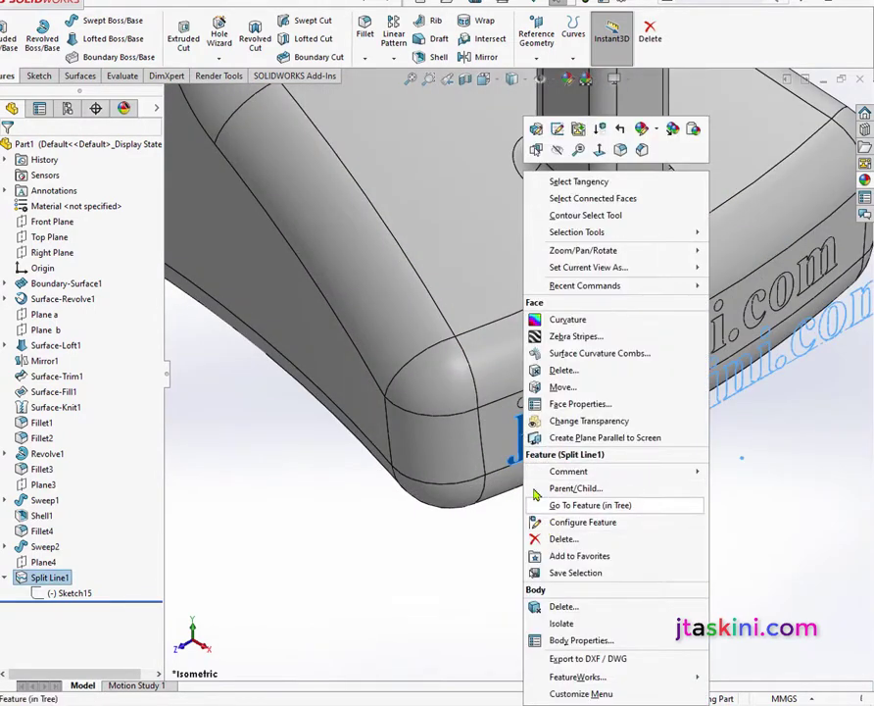
pyautogui.click(655, 135)
pyautogui.click(655, 163)
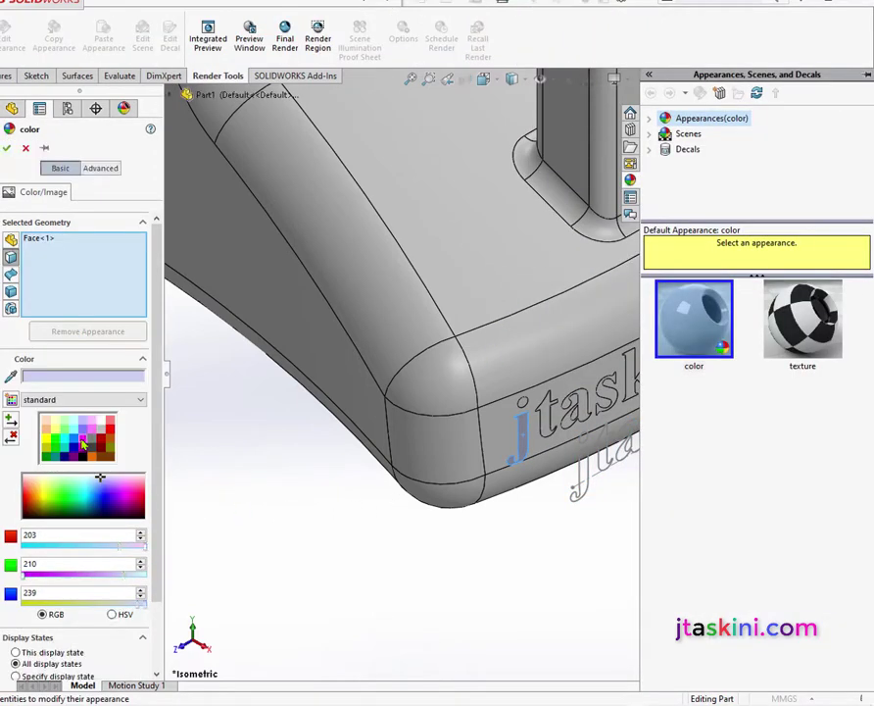
pyautogui.click(125, 497)
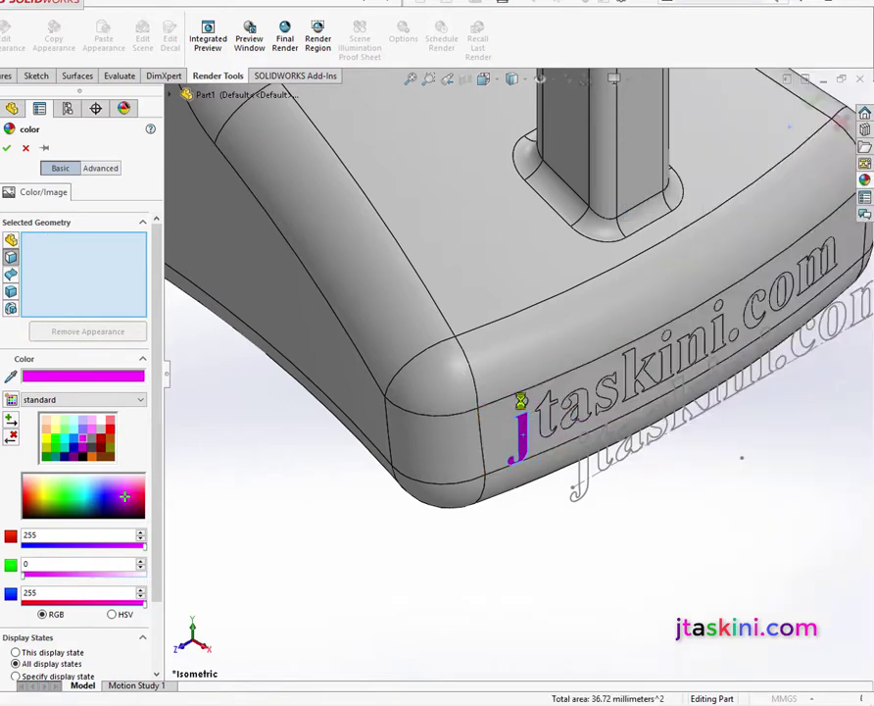
# Add the remaining jtaskini.com letter faces to the magenta colouring and apply it
pyautogui.click(525, 404)
pyautogui.click(534, 410)
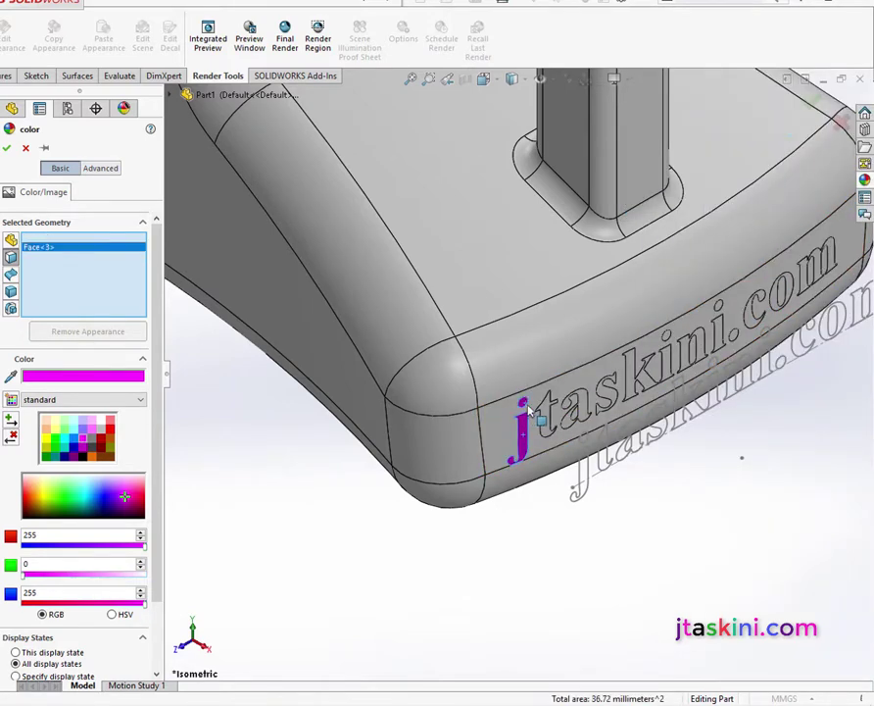
pyautogui.click(554, 409)
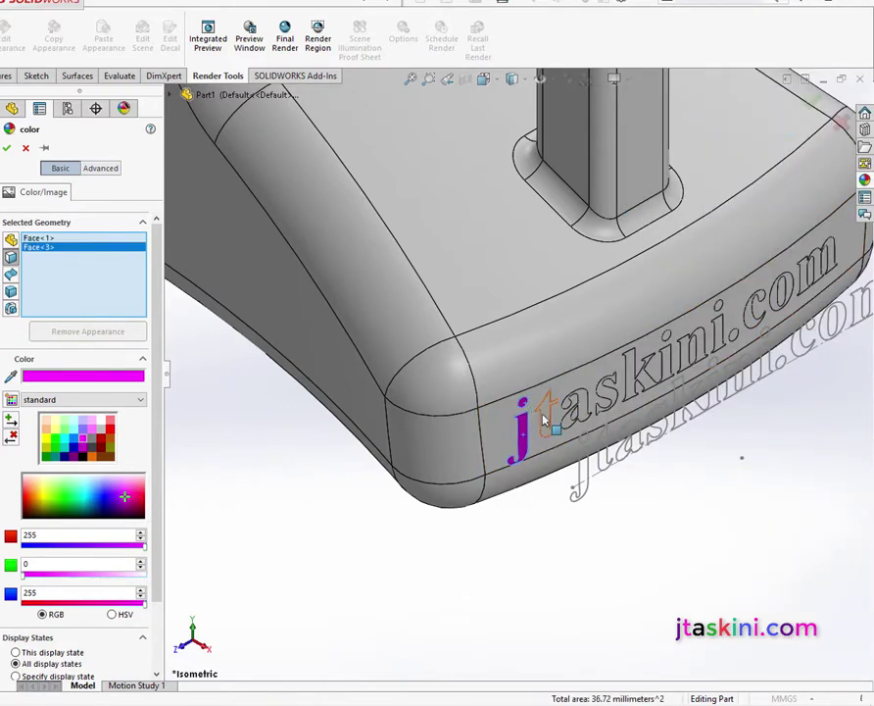
pyautogui.click(7, 147)
pyautogui.moveTo(335, 370); pyautogui.dragTo(382, 392, button='middle')
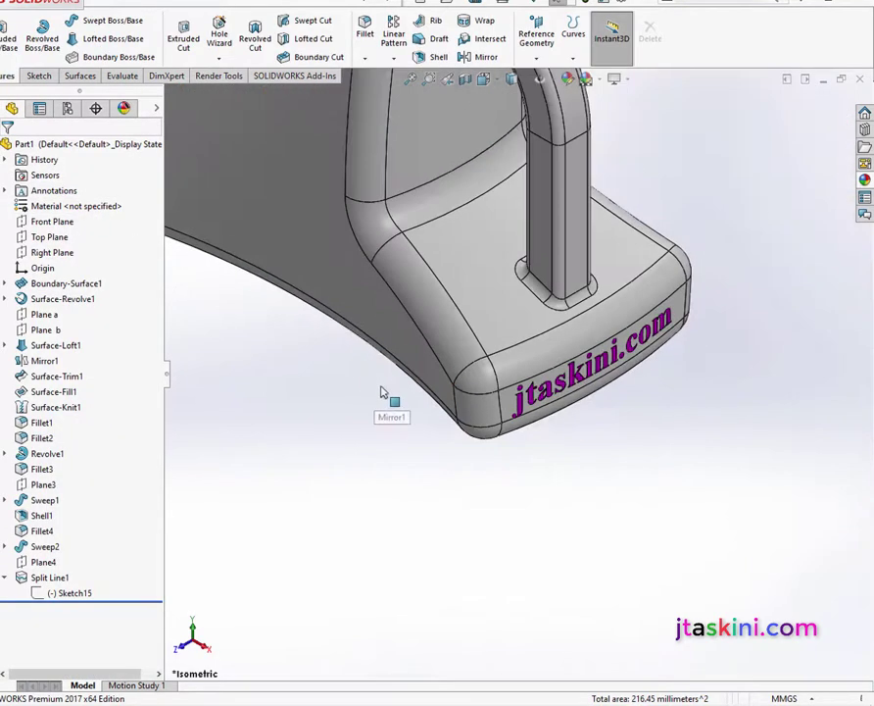
pyautogui.scroll(3, 390, 392)
pyautogui.scroll(5, 390, 392)
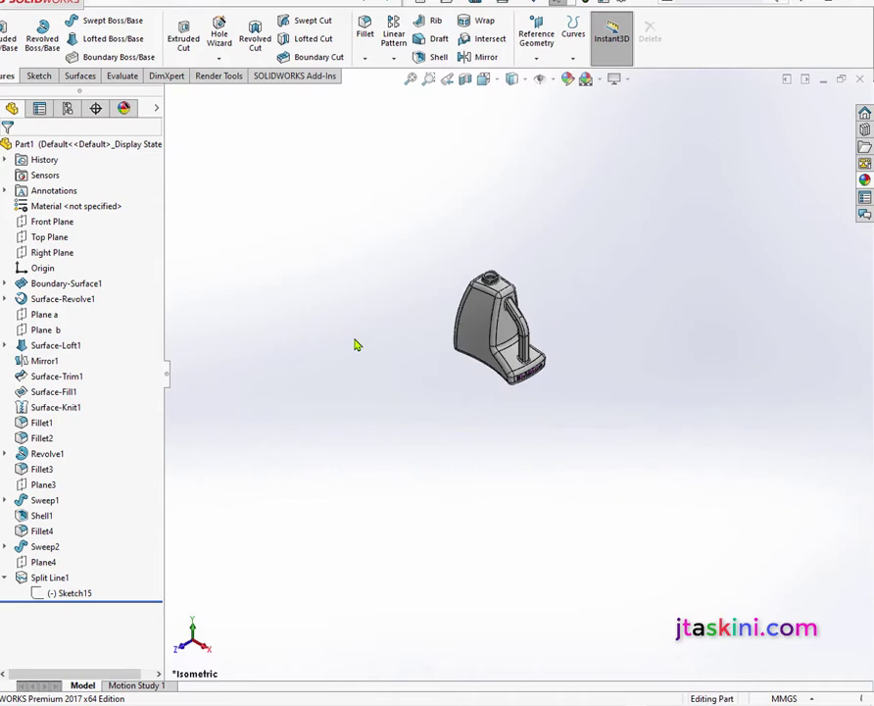
# Create reference plane Plane5 offset 70.00 mm from the Front Plane
pyautogui.click(538, 56)
pyautogui.click(547, 77)
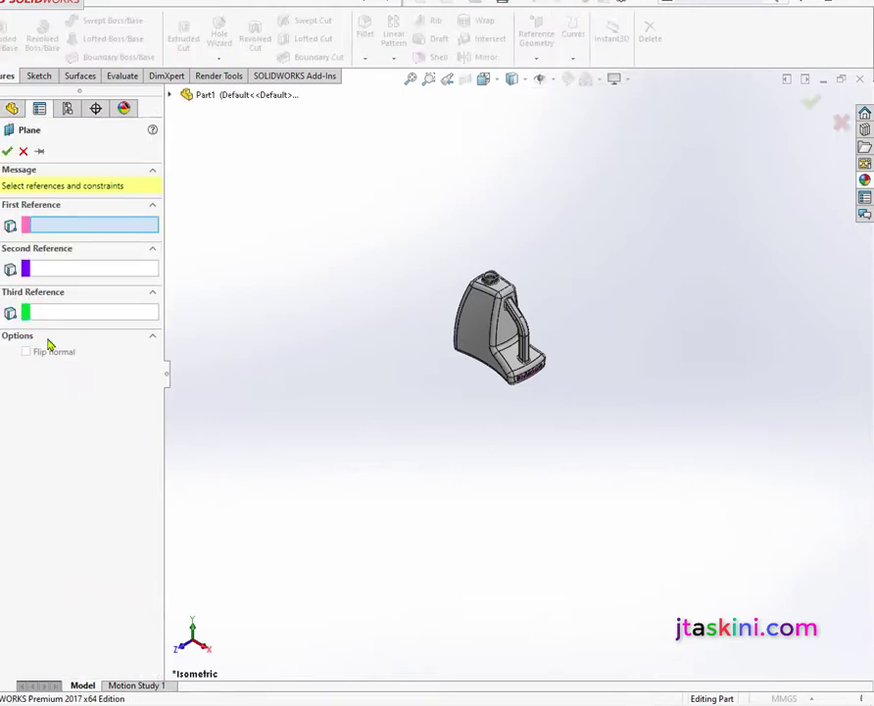
pyautogui.click(171, 94)
pyautogui.click(223, 172)
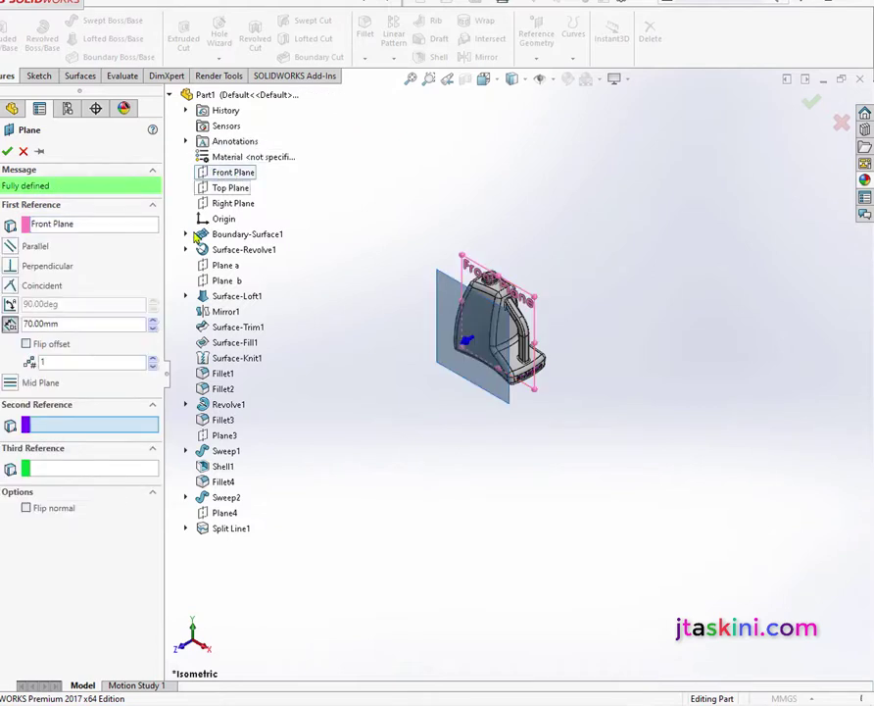
pyautogui.click(7, 151)
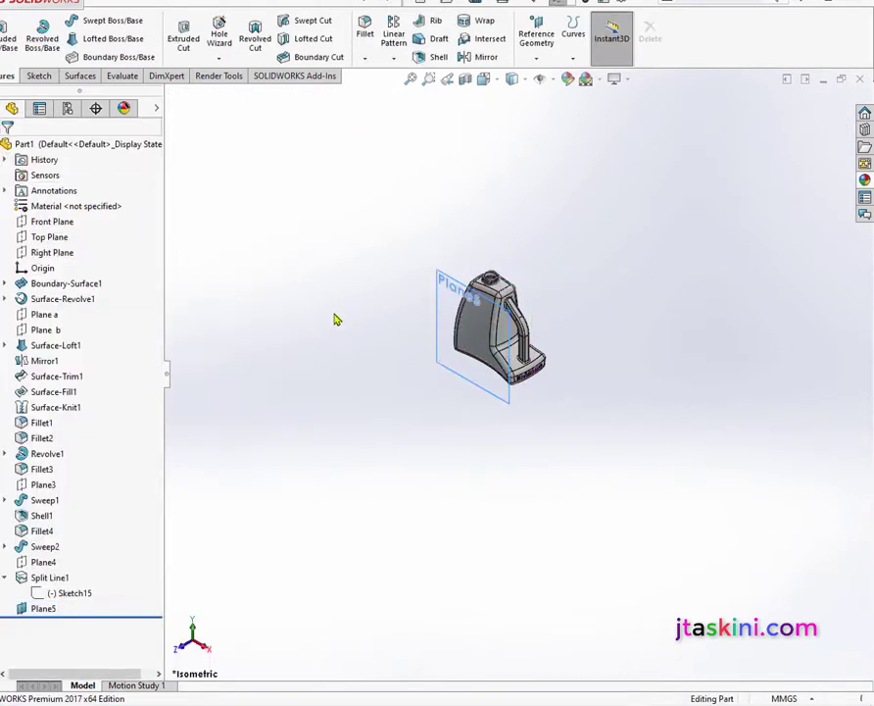
pyautogui.click(443, 292)
pyautogui.rightClick(441, 286)
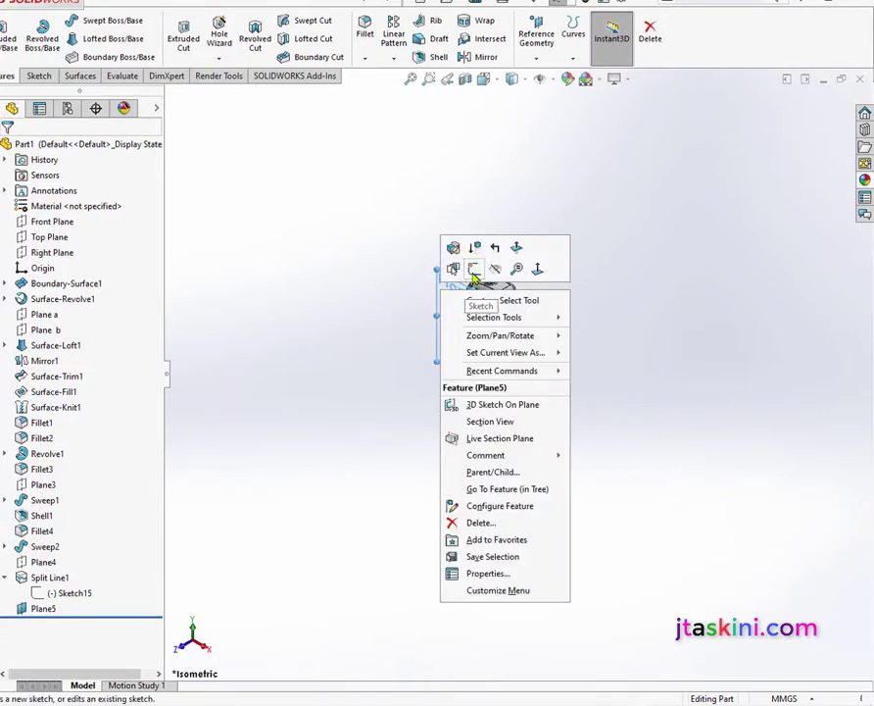
# Start a new sketch on Plane5 and view the jug from the front
pyautogui.click(474, 276)
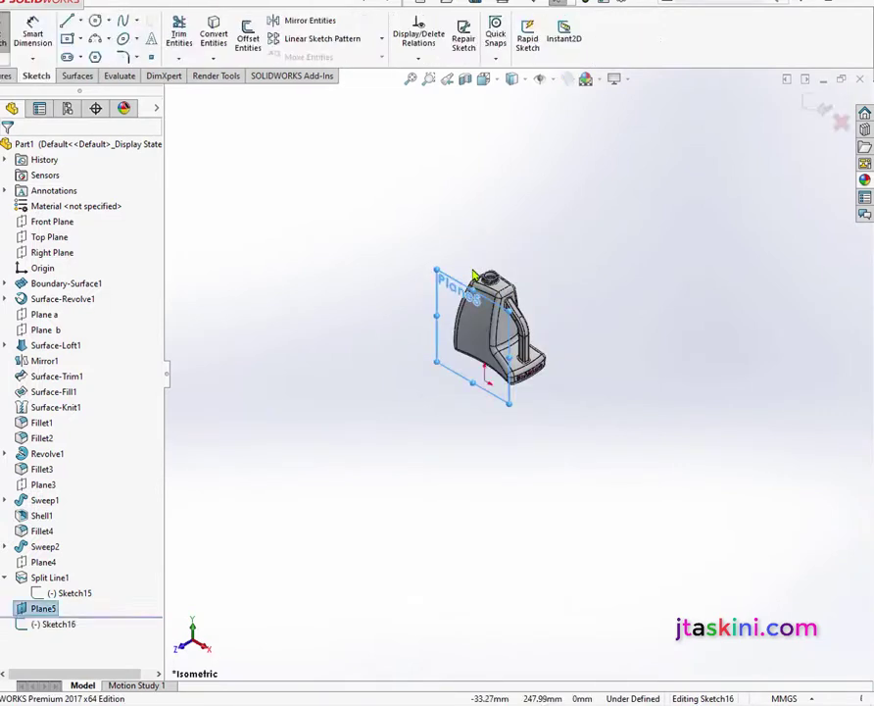
pyautogui.click(498, 83)
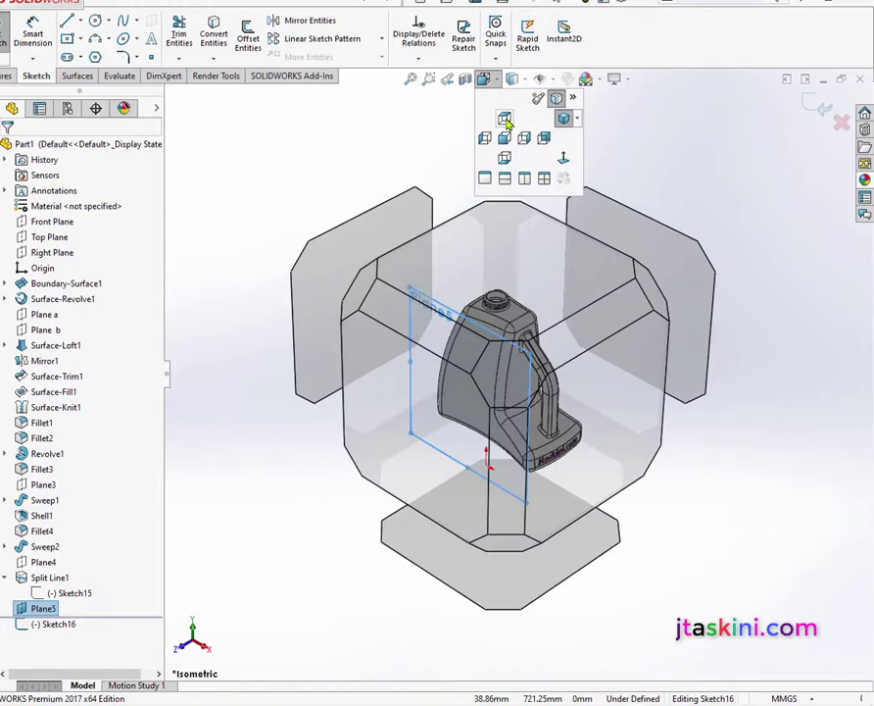
pyautogui.click(505, 118)
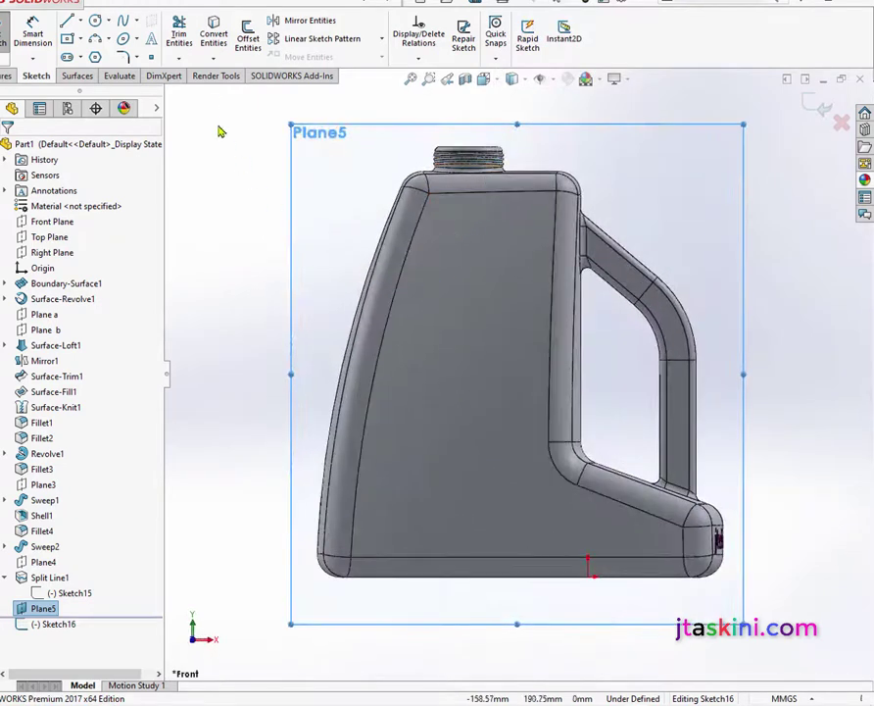
# Convert the seven edges of the jug's flat side panel into a closed outline in Sketch16
pyautogui.click(214, 34)
pyautogui.click(456, 193)
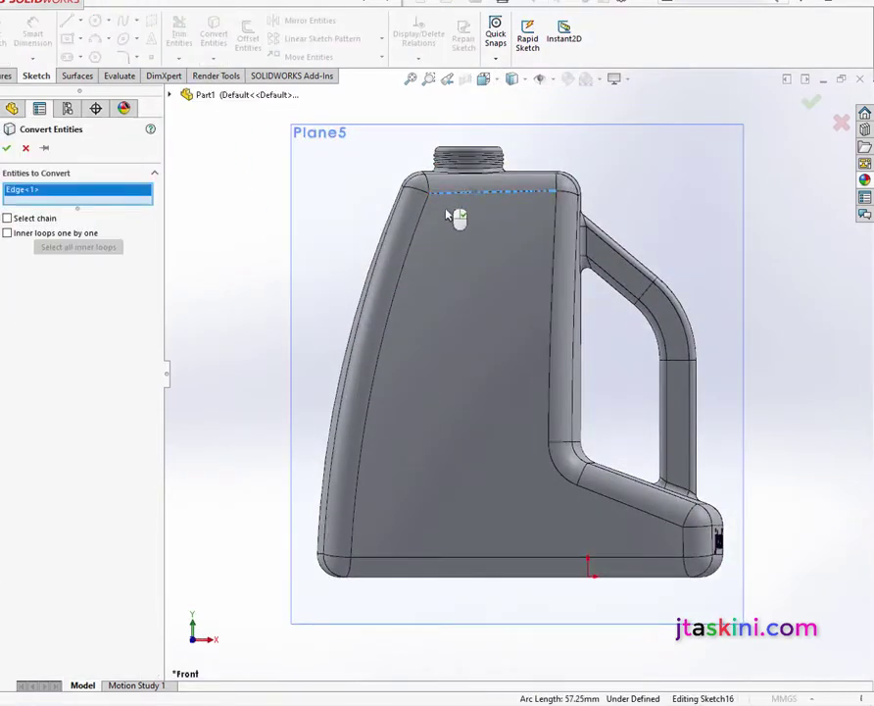
pyautogui.click(417, 227)
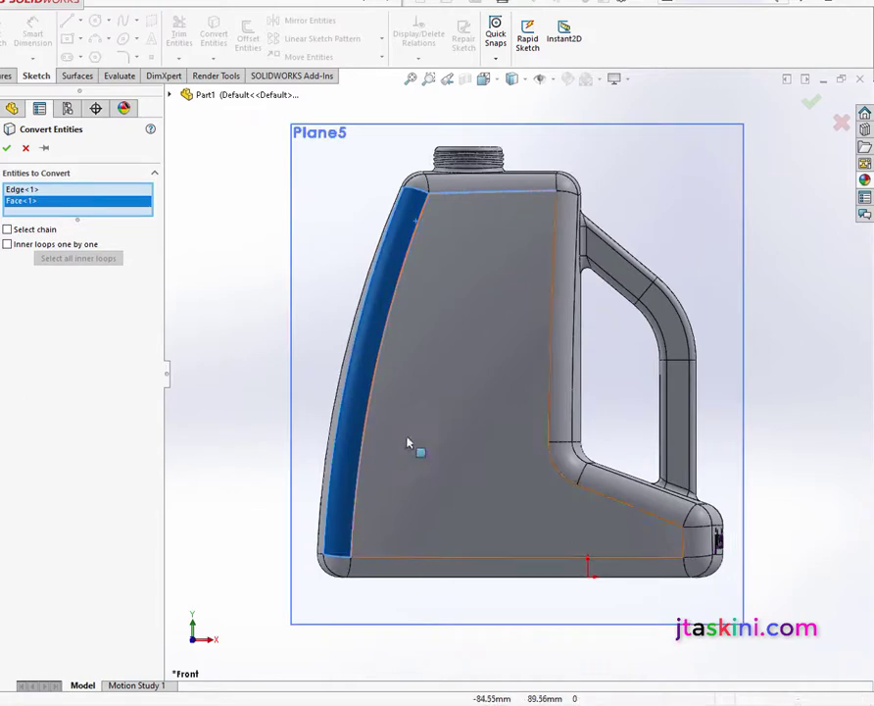
pyautogui.click(390, 288)
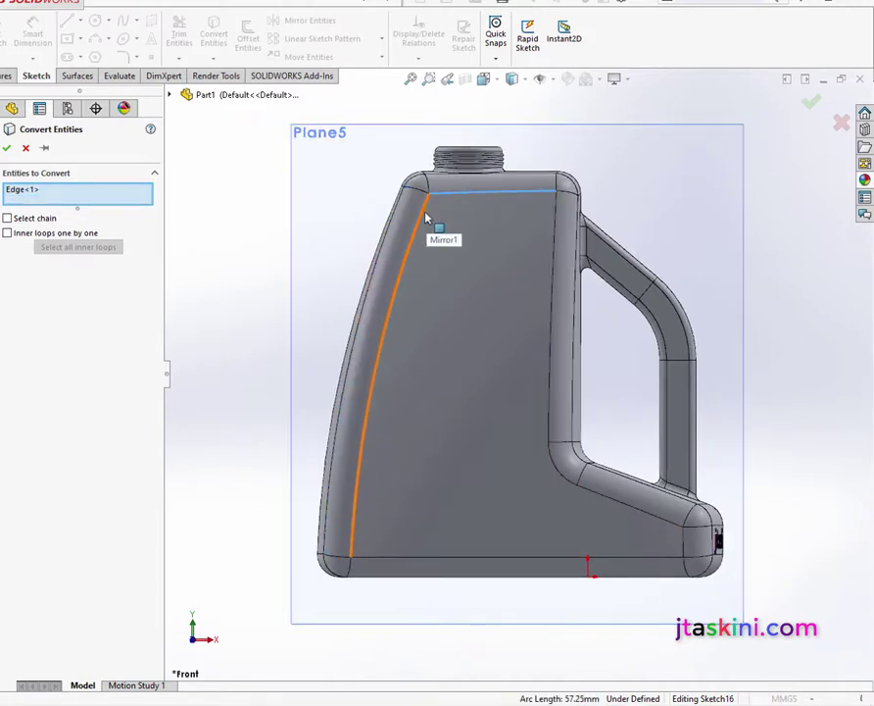
pyautogui.click(426, 217)
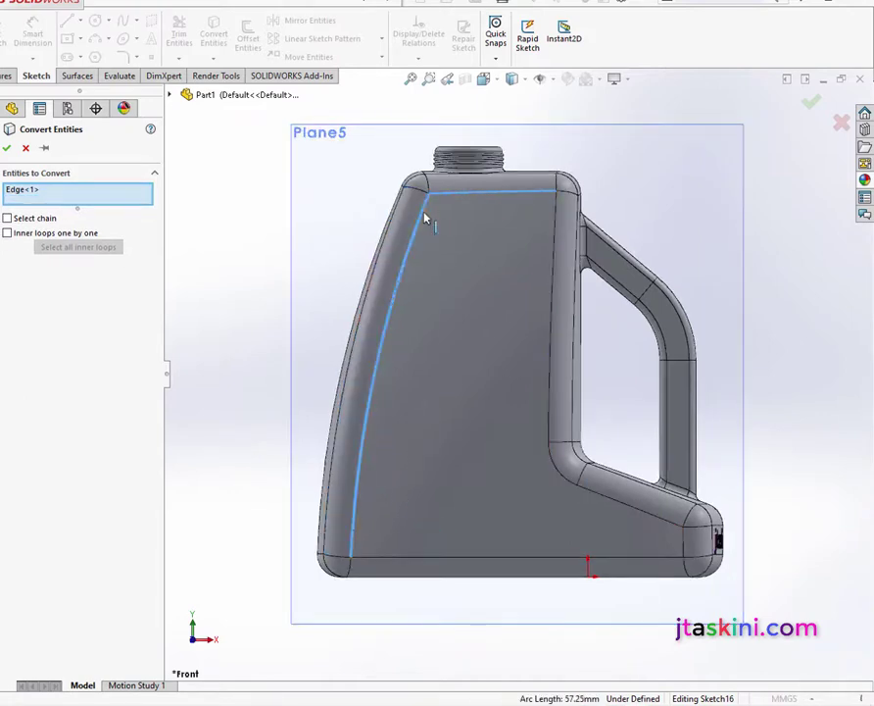
pyautogui.click(493, 557)
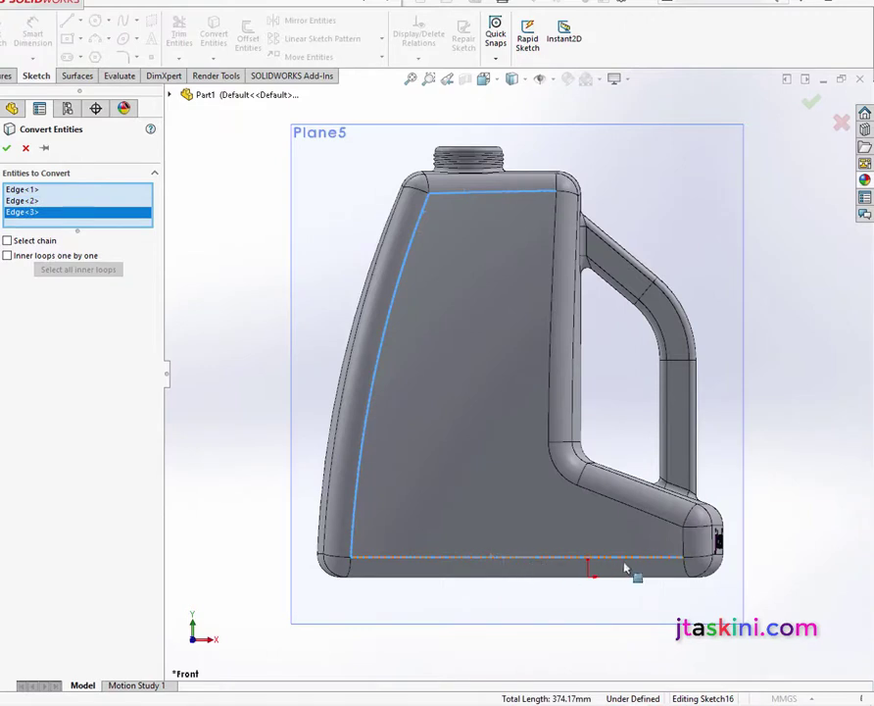
pyautogui.click(685, 545)
pyautogui.click(670, 525)
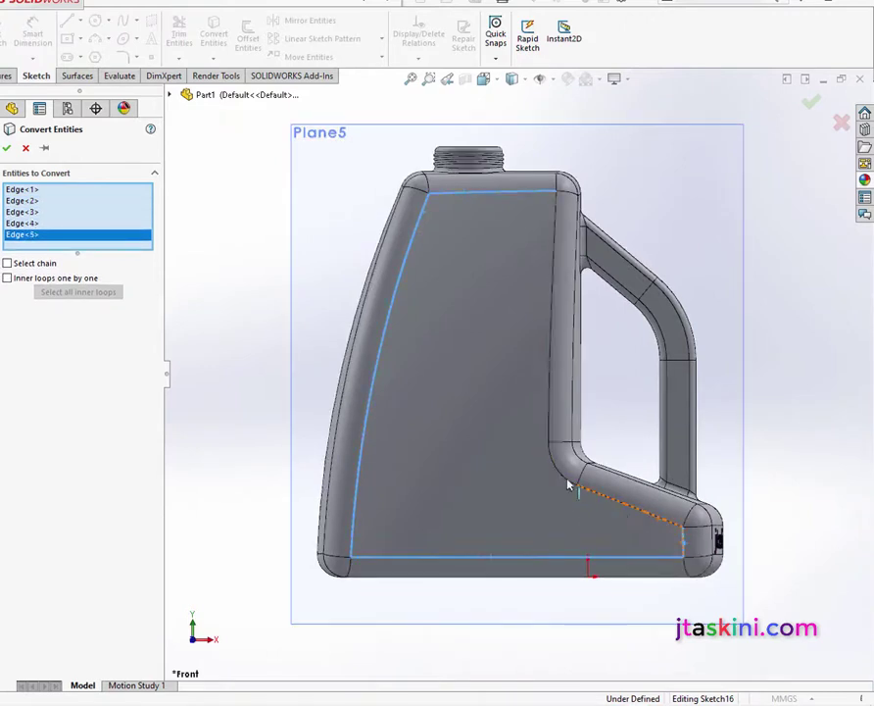
pyautogui.click(567, 479)
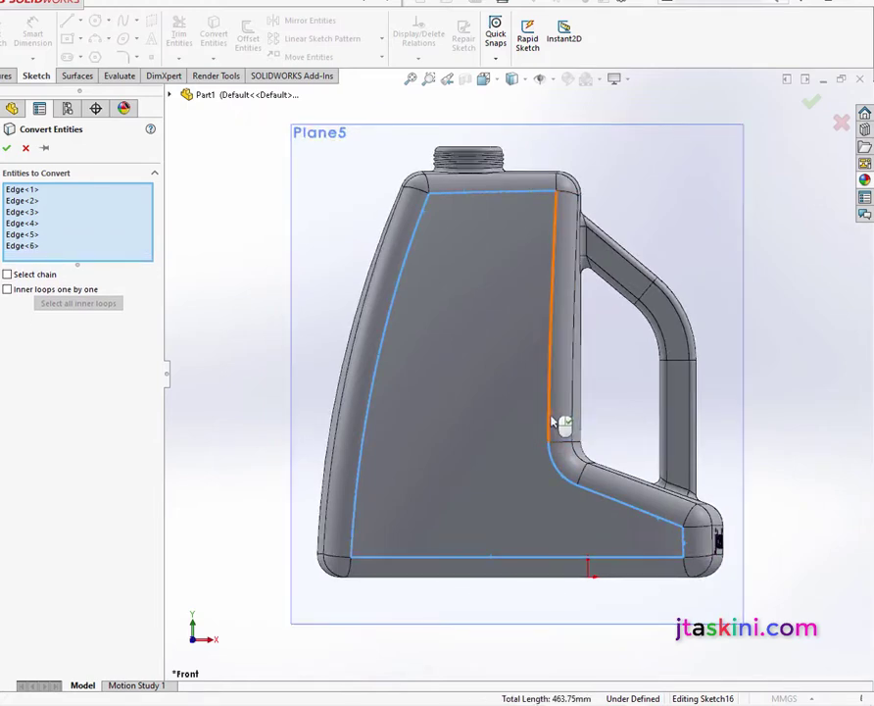
pyautogui.click(551, 416)
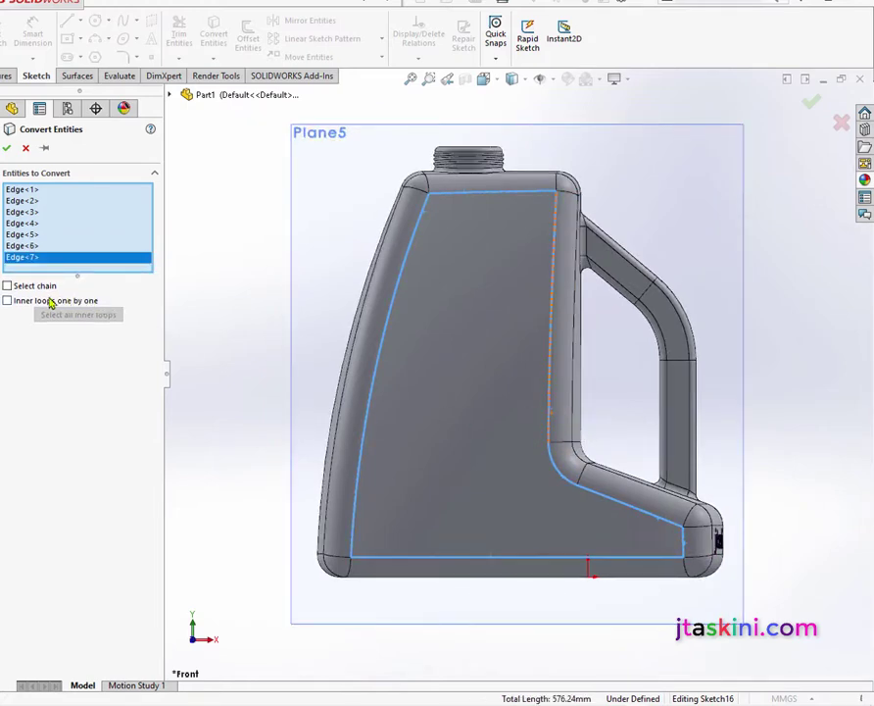
pyautogui.click(7, 149)
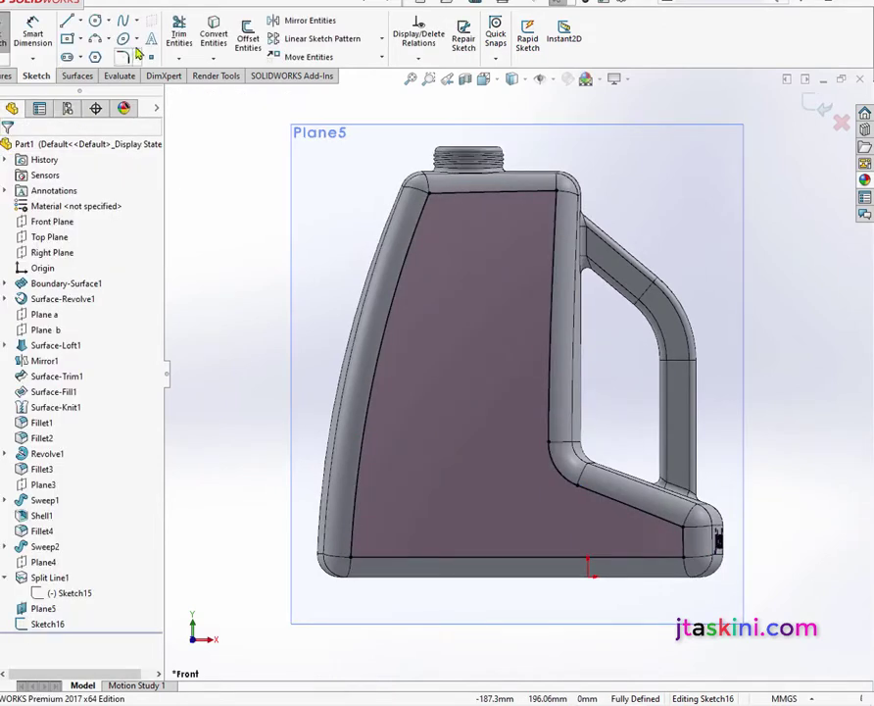
# Draw a horizontal construction centerline across the middle of the label panel
pyautogui.click(81, 21)
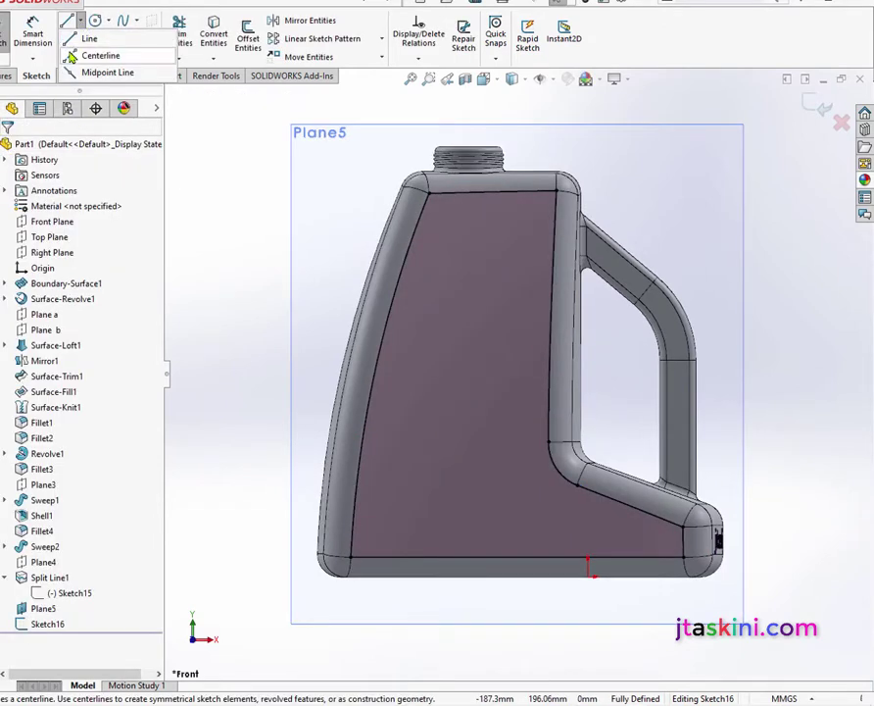
pyautogui.click(72, 59)
pyautogui.click(395, 380)
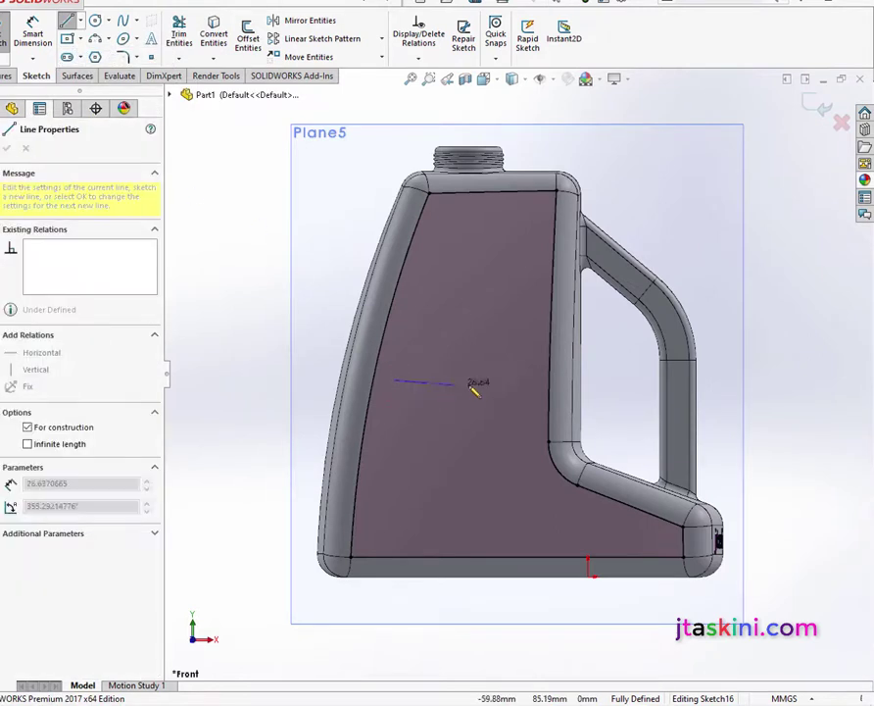
pyautogui.click(527, 380)
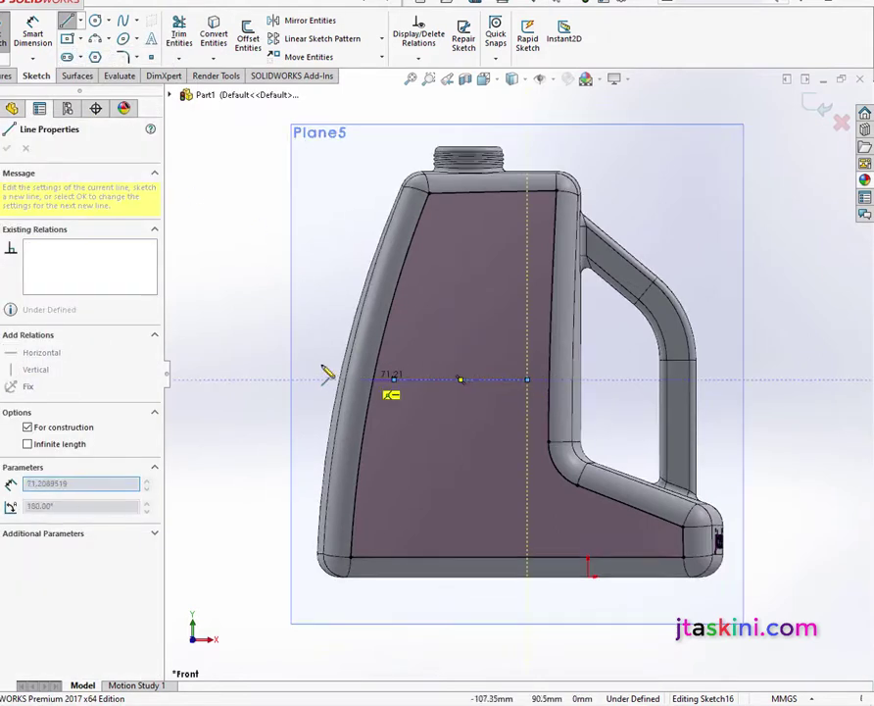
pyautogui.rightClick(226, 306)
pyautogui.click(259, 318)
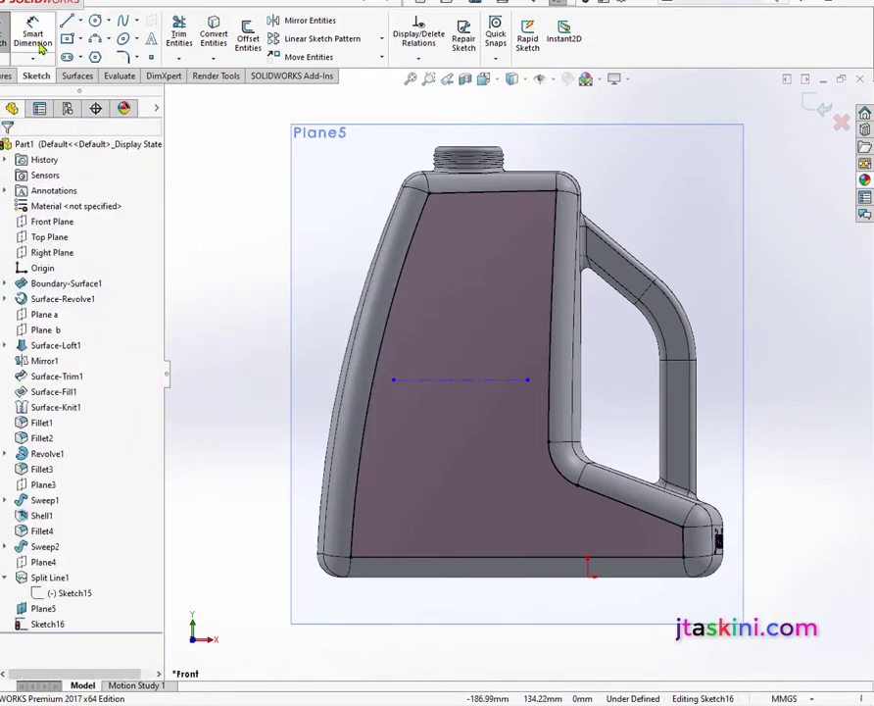
pyautogui.click(151, 40)
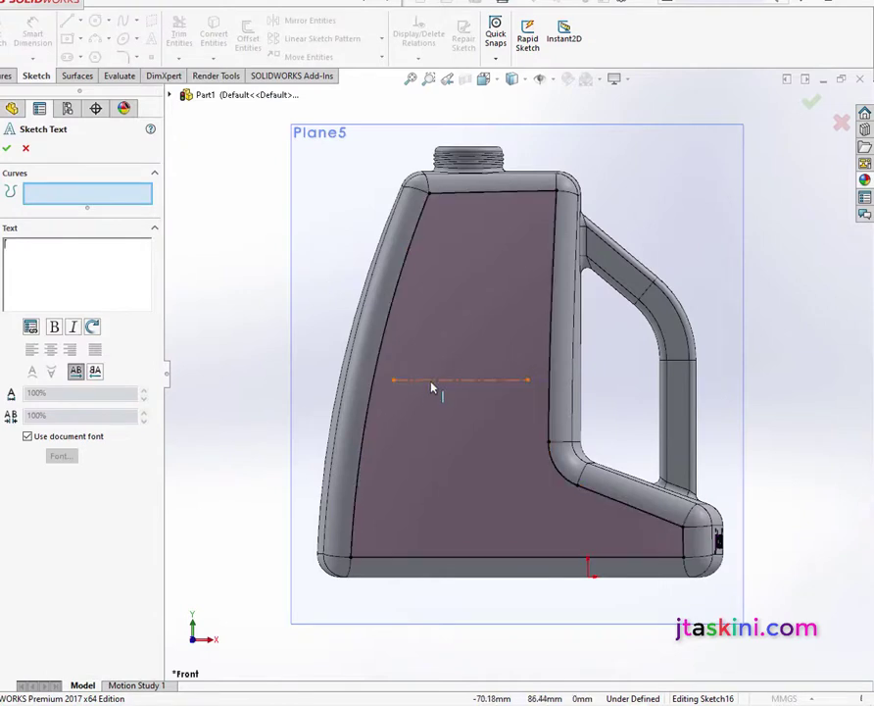
# Run the text 'A B C Dishwashung Liquid' along Line1 and turn off the document font
pyautogui.click(435, 383)
pyautogui.write('A B C Dishwashing Liquid')
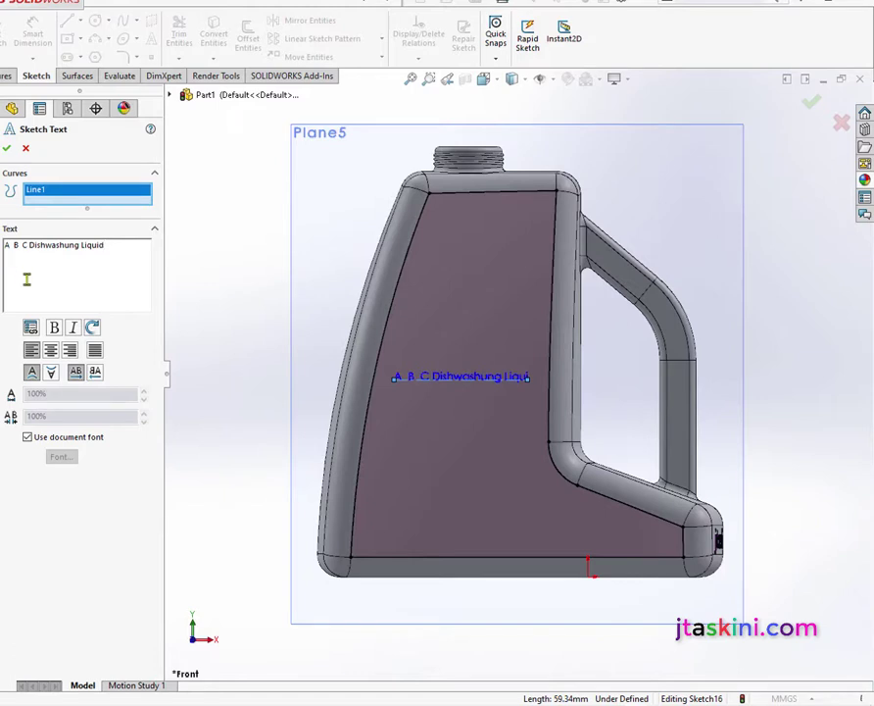
pyautogui.click(28, 438)
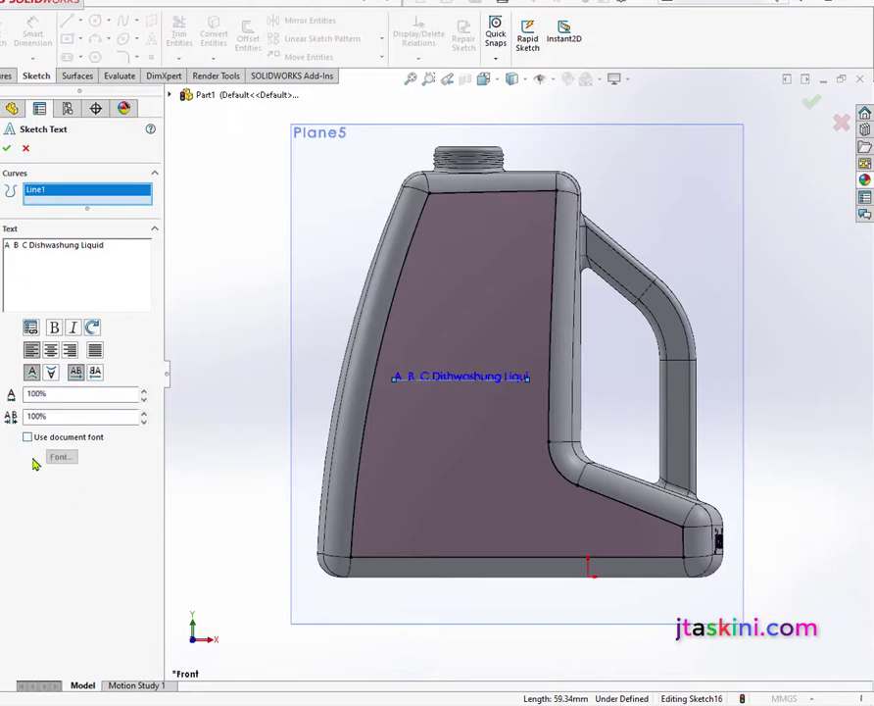
pyautogui.click(61, 458)
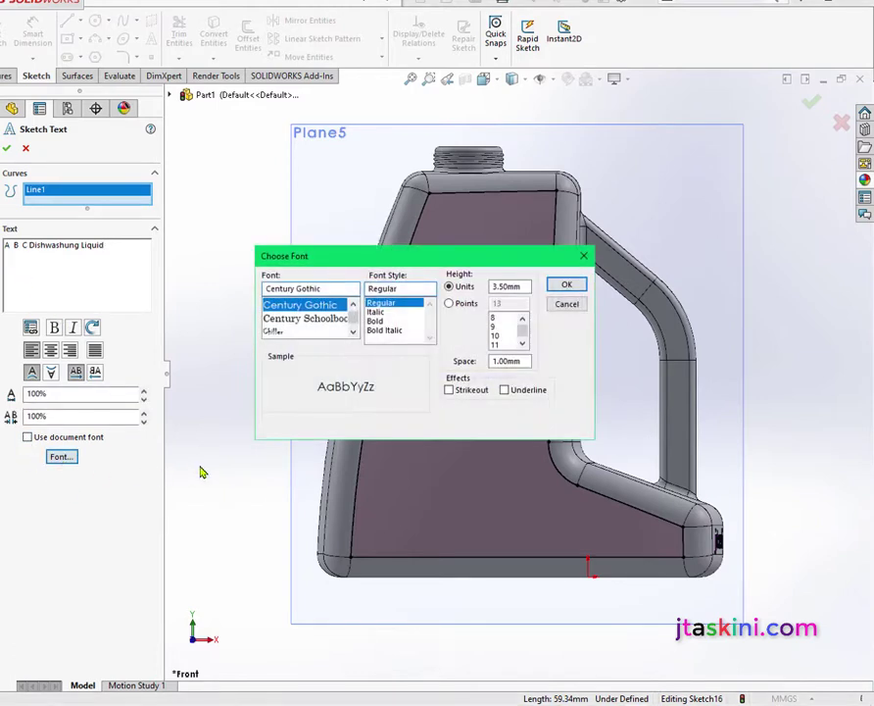
# Set the label font to bold Times New Roman with a 6 mm height
pyautogui.tripleClick(301, 288)
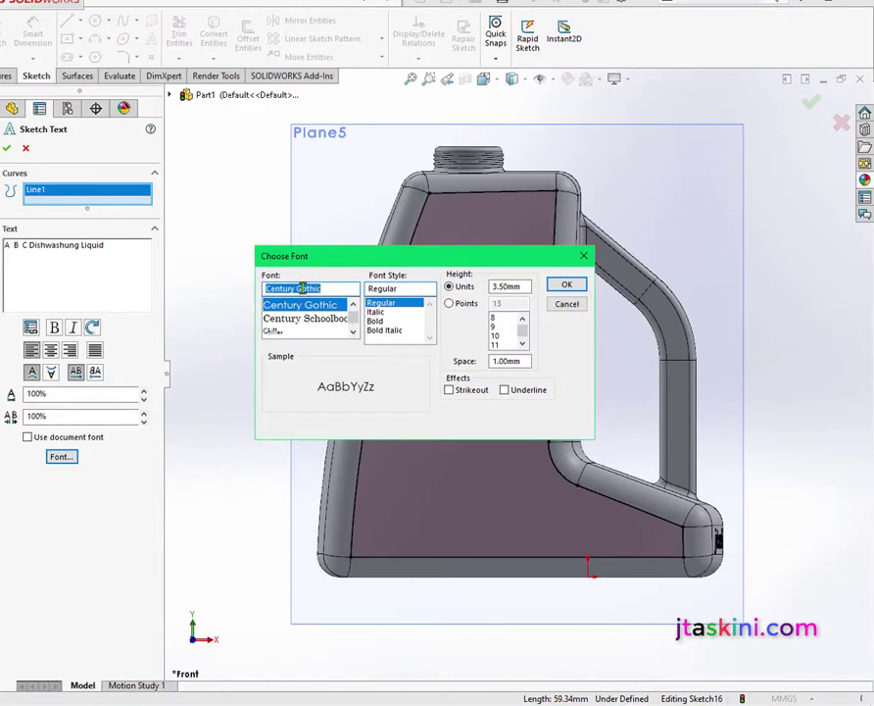
pyautogui.write('ti')
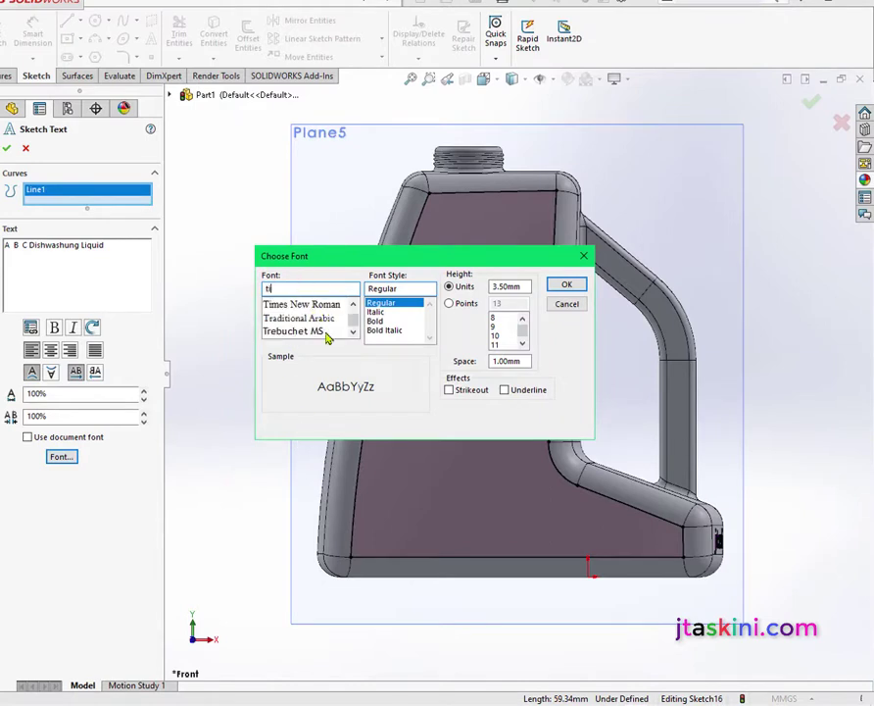
pyautogui.click(316, 306)
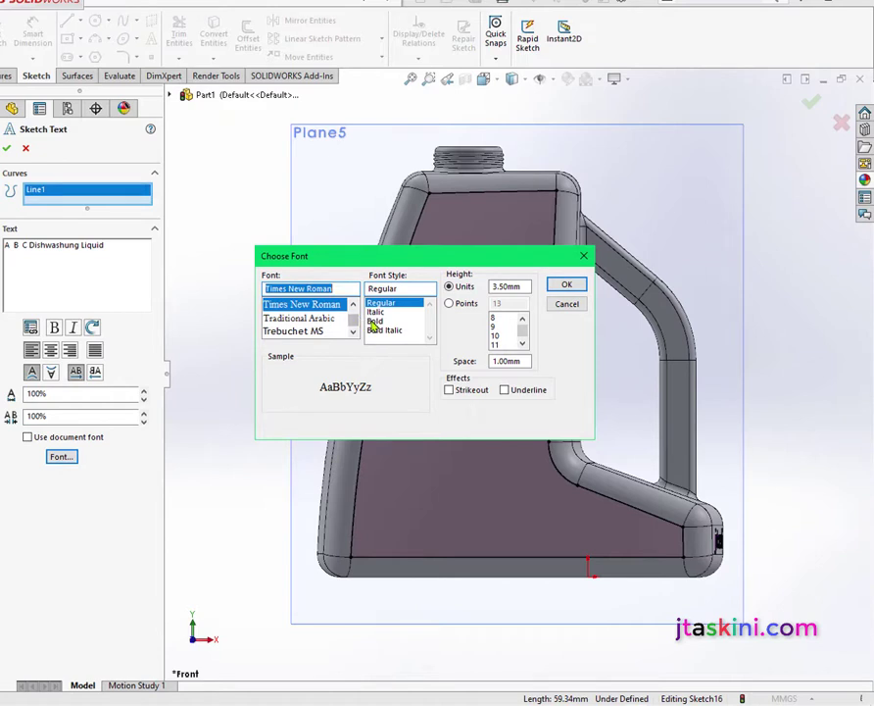
pyautogui.click(373, 321)
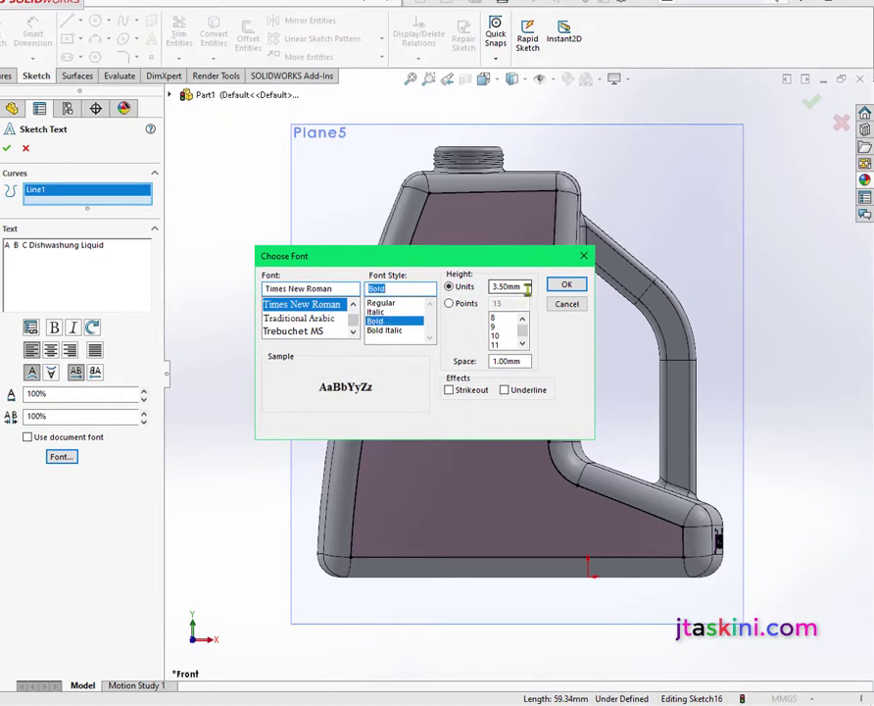
pyautogui.moveTo(527, 287); pyautogui.dragTo(488, 287)
pyautogui.write('6')
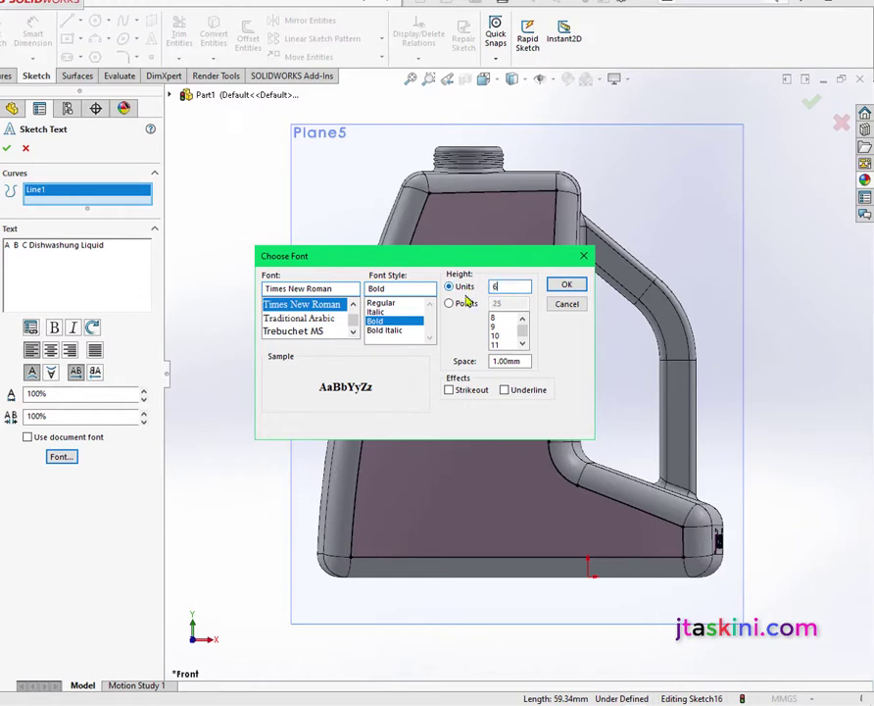
pyautogui.click(566, 285)
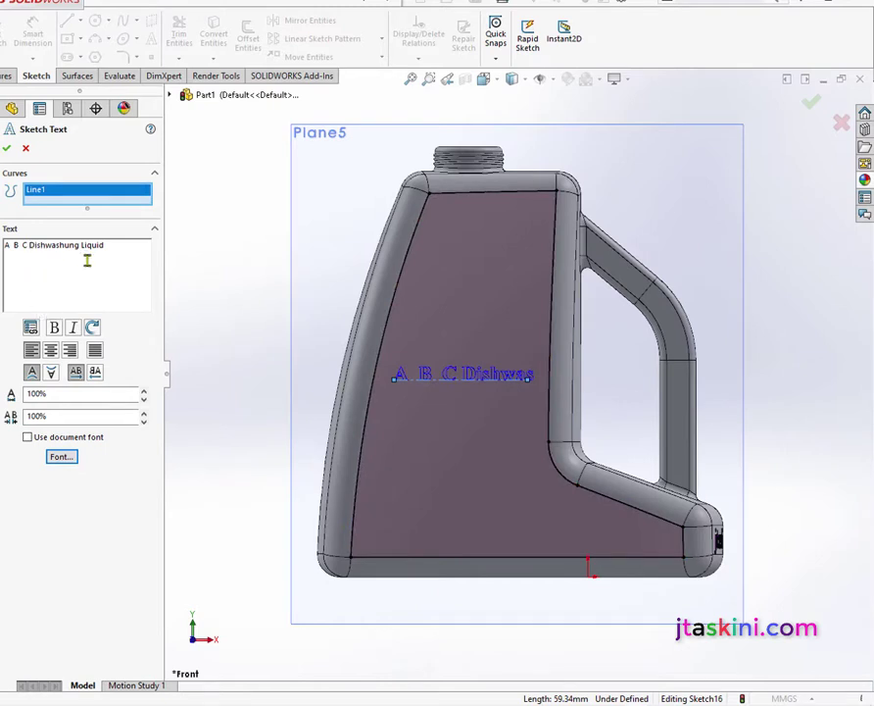
# Split the label into three lines: A B C / Dishwashung / Liquid, and confirm the text
pyautogui.press('Return')
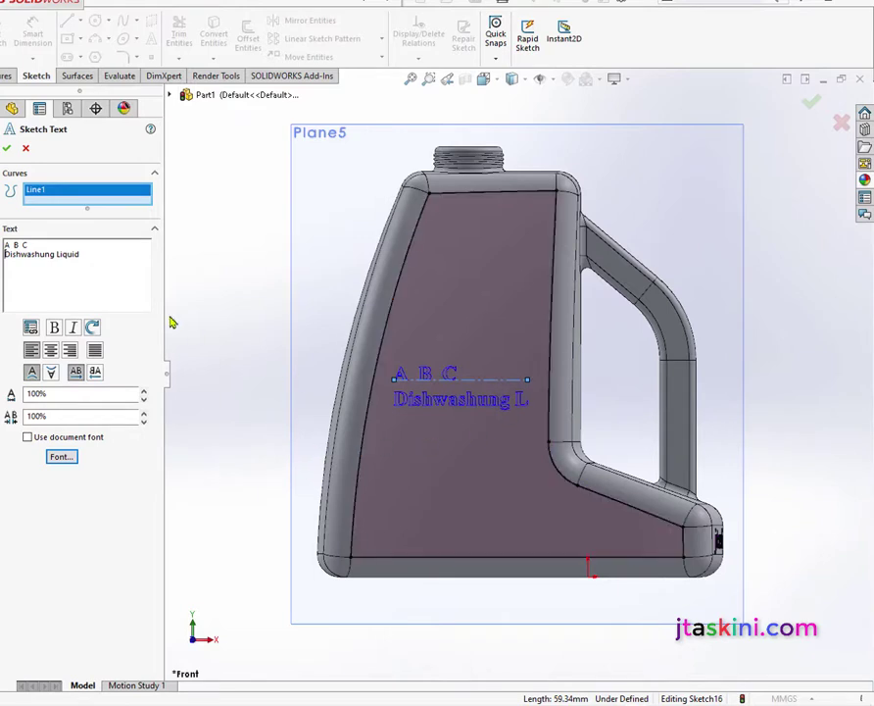
pyautogui.click(56, 254)
pyautogui.press('Return')
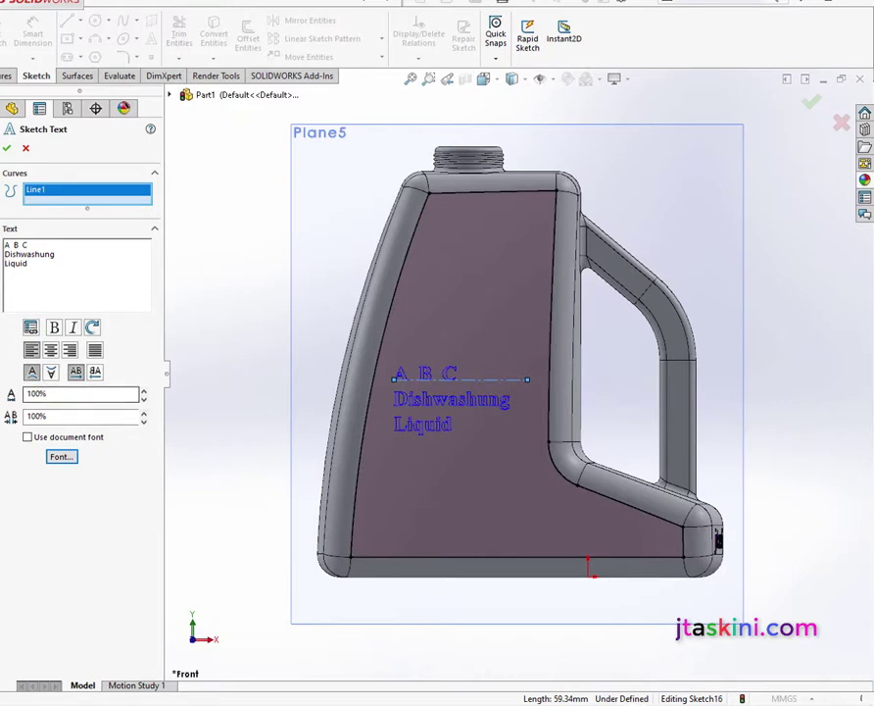
pyautogui.click(7, 151)
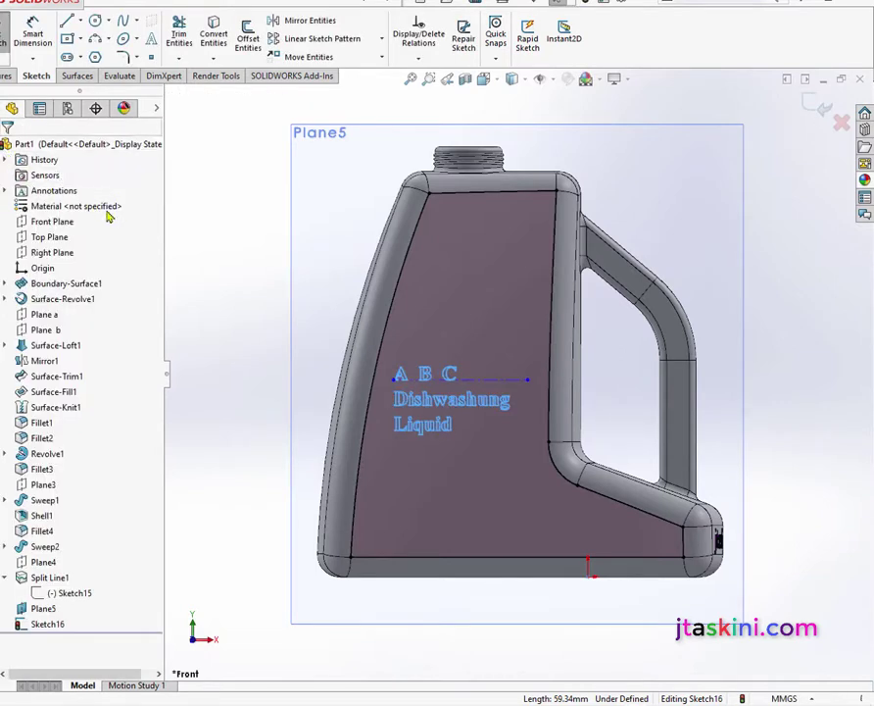
pyautogui.click(483, 79)
# Switch to isometric view and begin a split line on the front face, then undo it
pyautogui.click(566, 119)
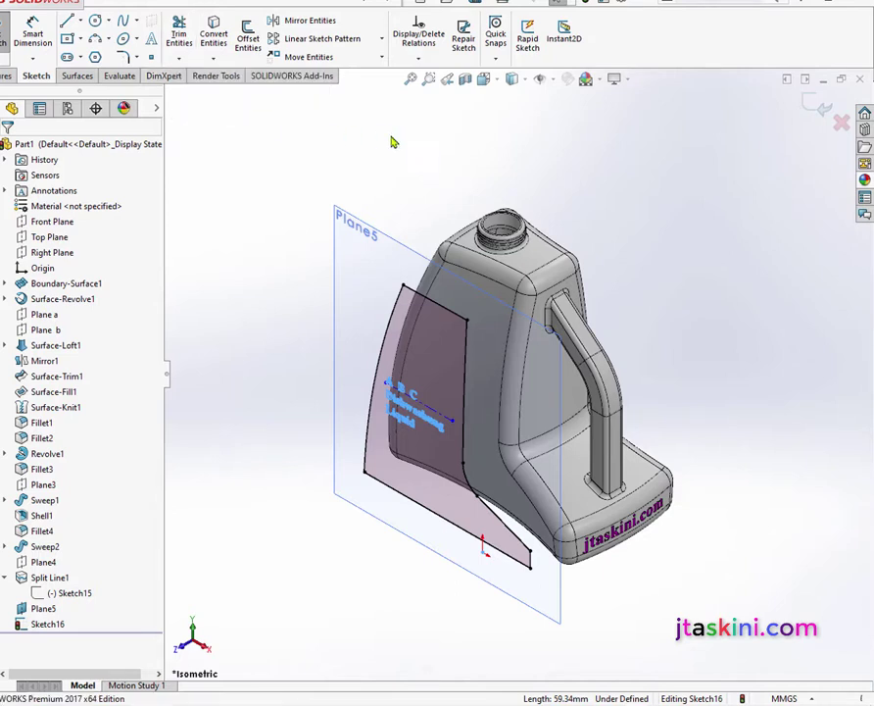
pyautogui.click(4, 77)
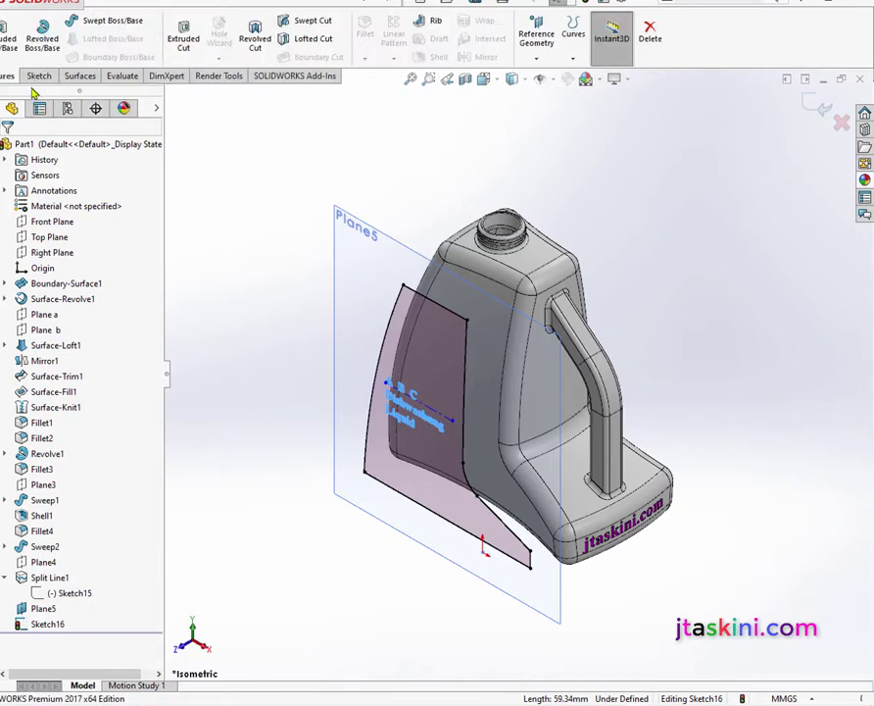
pyautogui.click(577, 49)
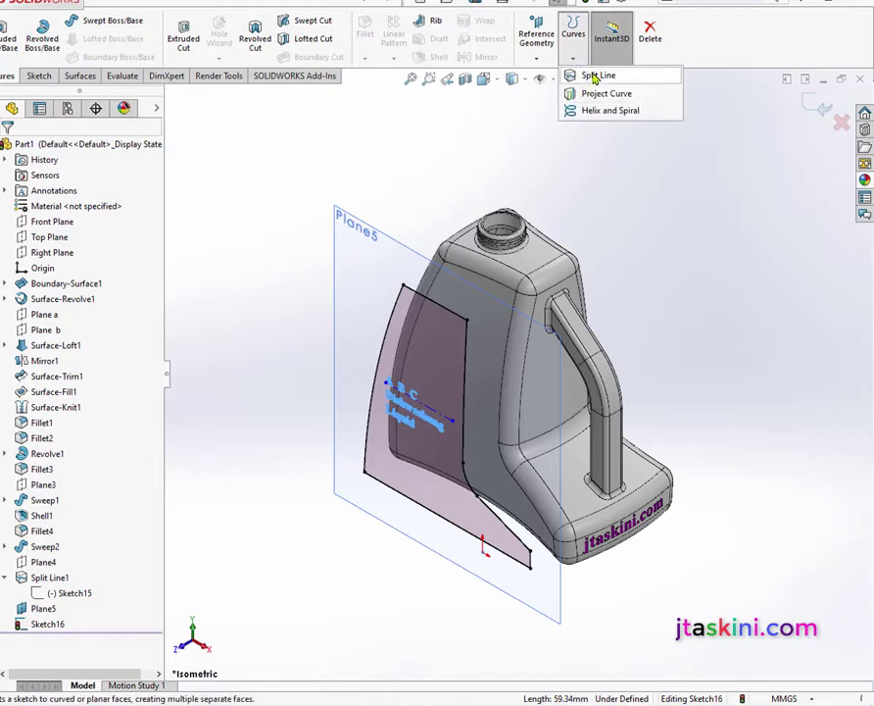
pyautogui.click(590, 75)
pyautogui.click(490, 323)
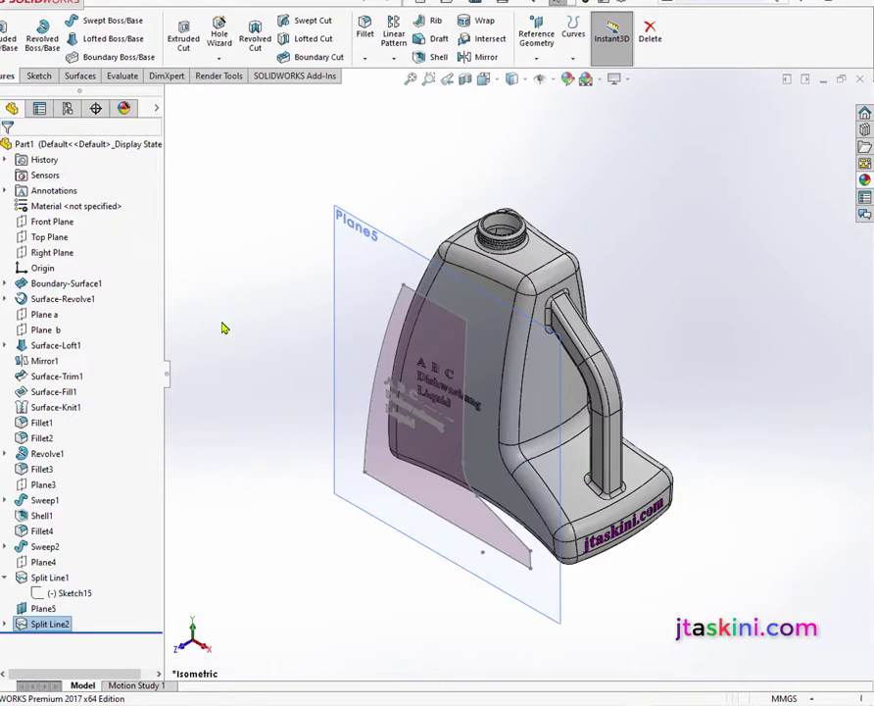
pyautogui.hotkey('ctrl', 'z')
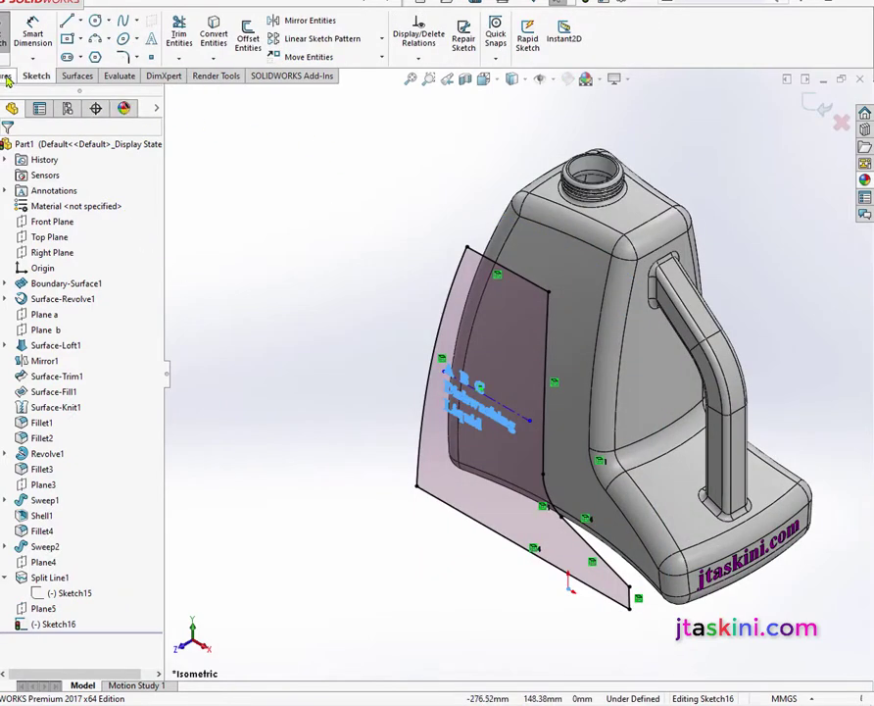
# Project Sketch16's label text onto the jug's side panel face as Split Line3
pyautogui.click(8, 78)
pyautogui.click(574, 57)
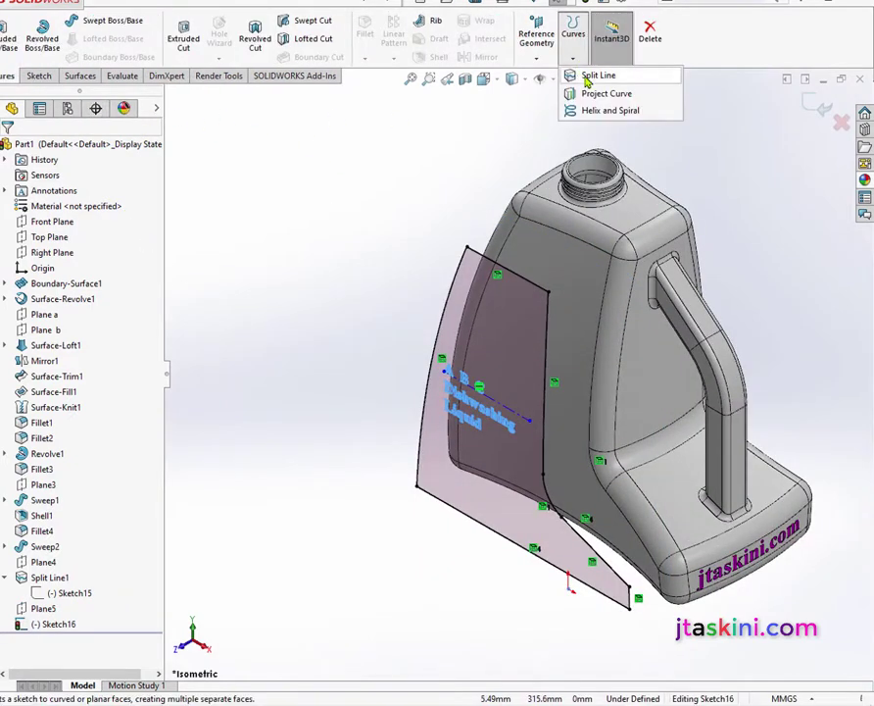
pyautogui.click(592, 76)
pyautogui.click(563, 254)
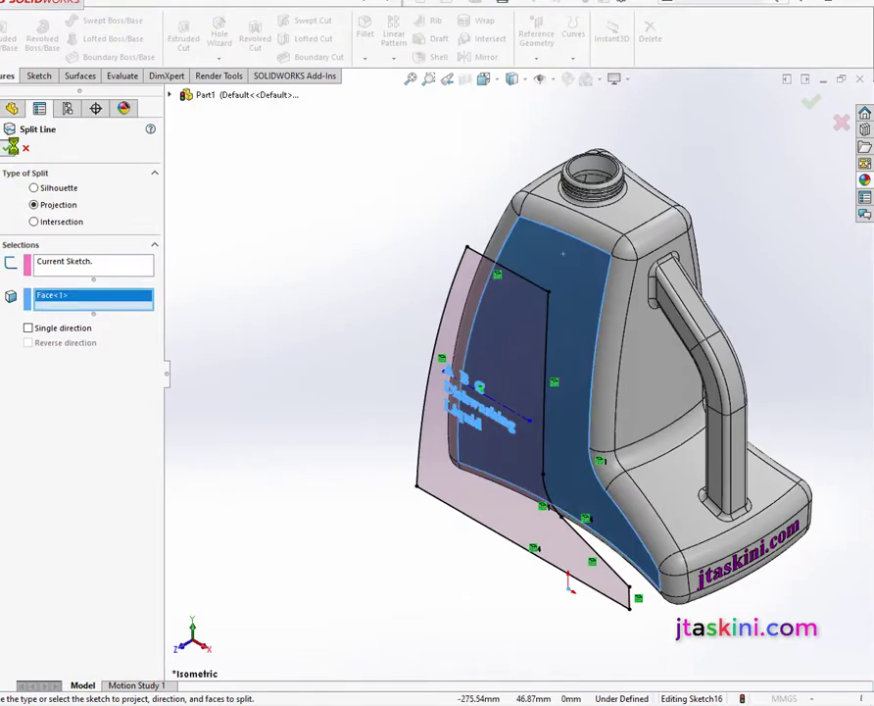
pyautogui.click(12, 147)
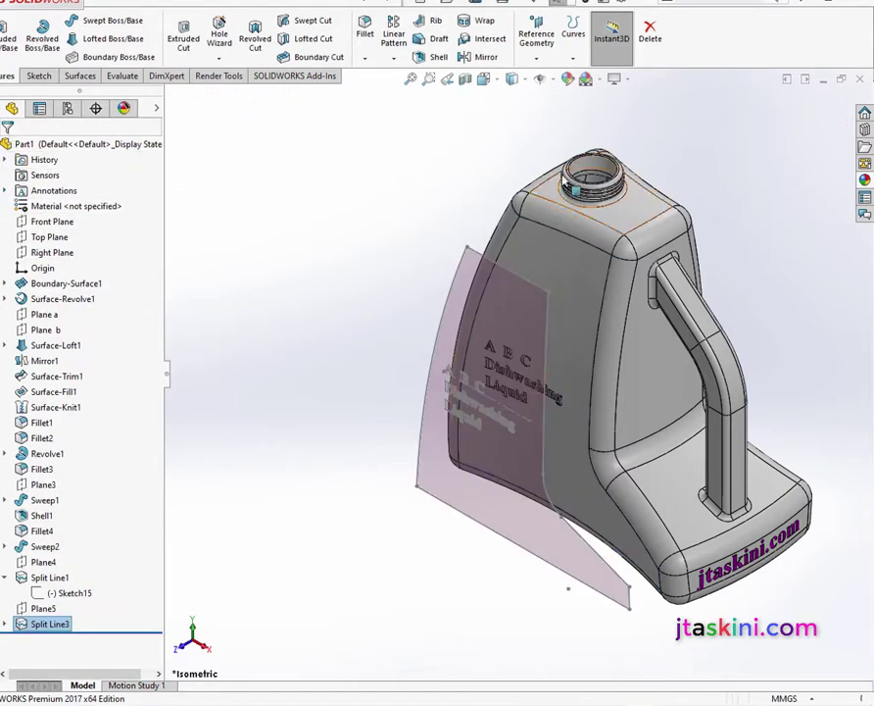
pyautogui.click(554, 82)
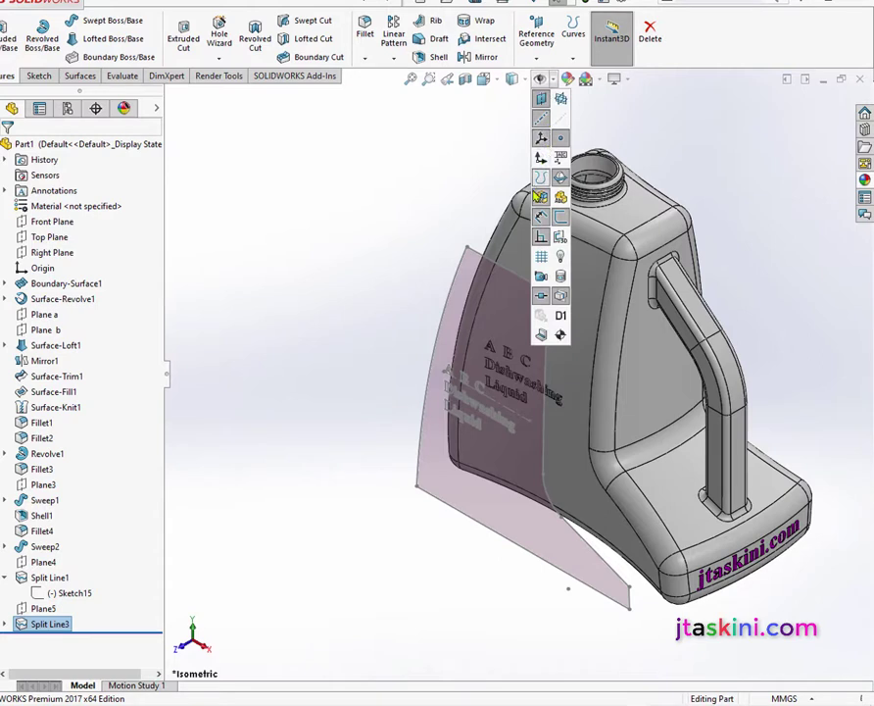
# Hide the transparent plane surface, clear the Split Line3 selection and zoom in on the jug
pyautogui.click(540, 237)
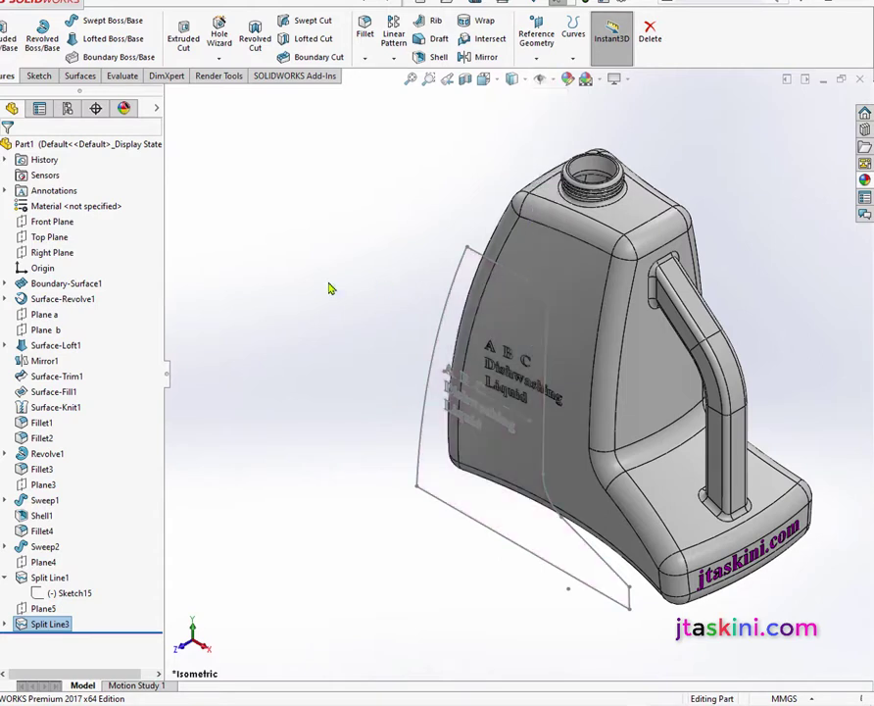
pyautogui.click(351, 514)
pyautogui.scroll(-1, 574, 447)
pyautogui.scroll(-3, 564, 426)
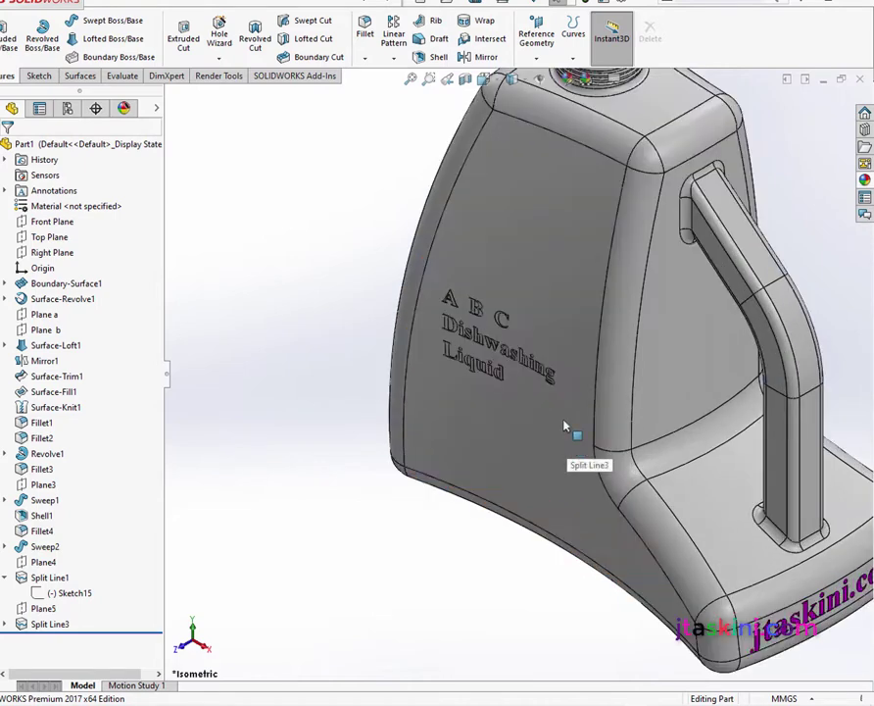
# Open the face-only appearance editor for the jug's front label face
pyautogui.click(541, 247)
pyautogui.rightClick(544, 248)
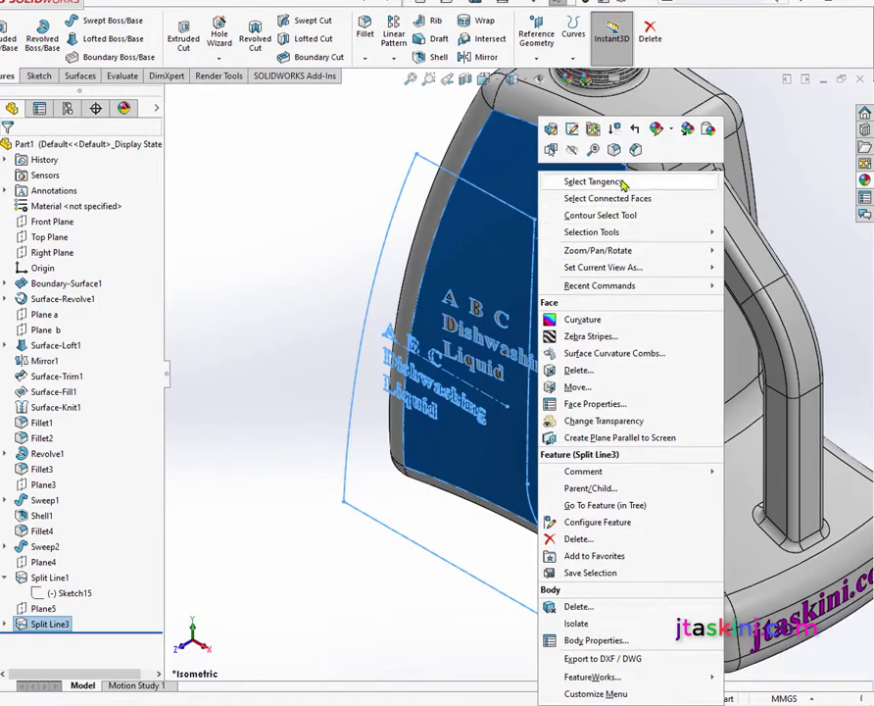
pyautogui.click(677, 134)
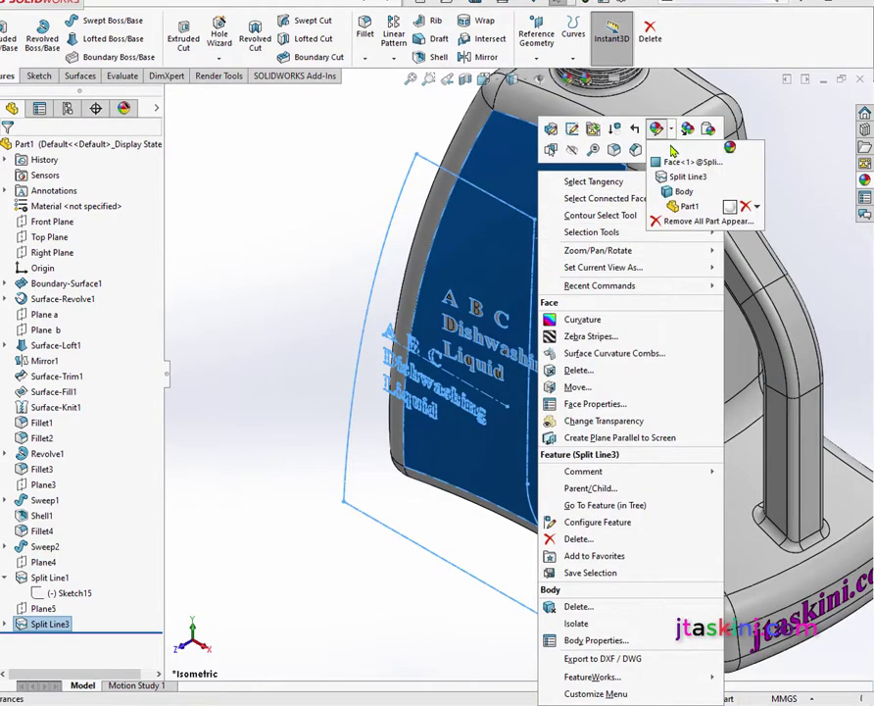
pyautogui.click(669, 165)
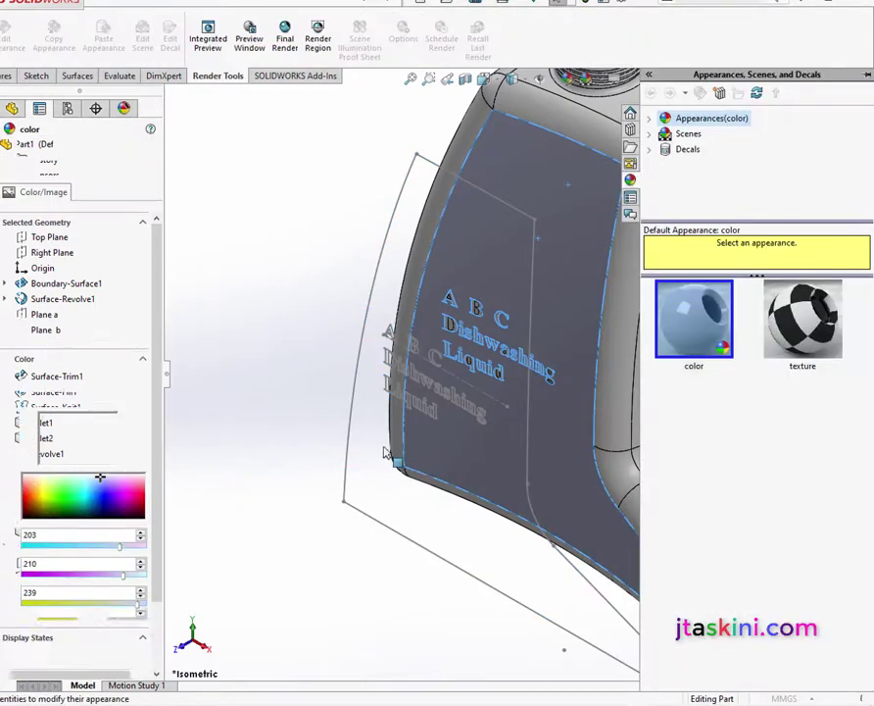
# Colour the front label face green and add the first letter faces, including A and D
pyautogui.click(63, 424)
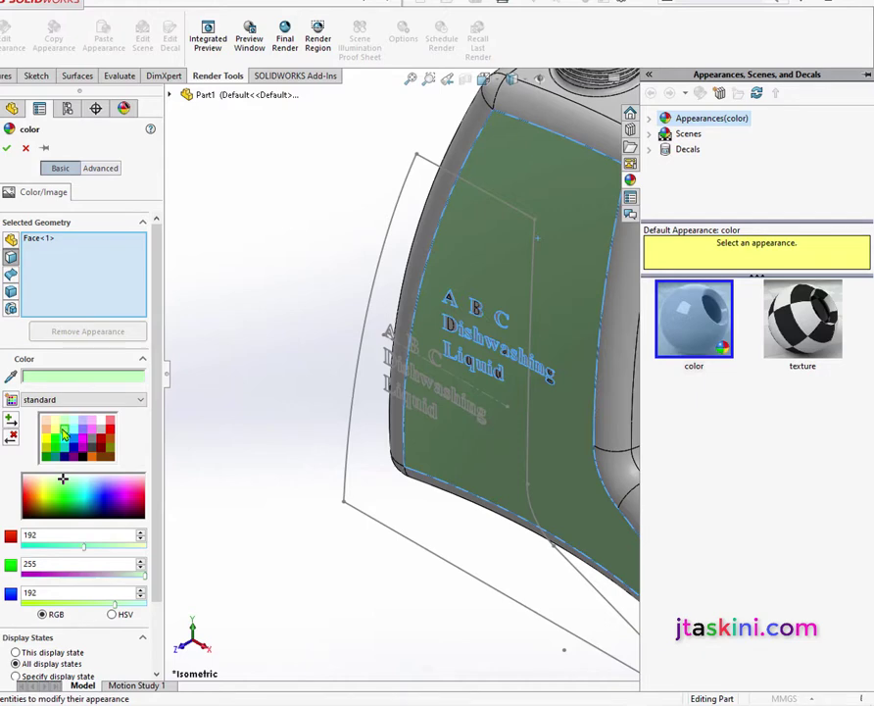
pyautogui.click(63, 429)
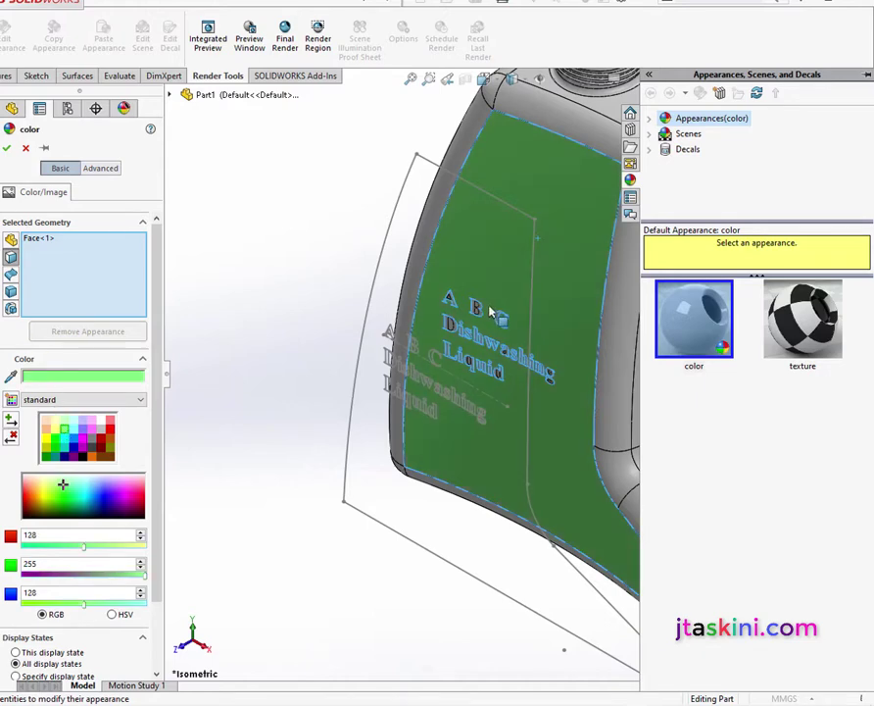
pyautogui.scroll(-3, 490, 310)
pyautogui.scroll(-3, 502, 325)
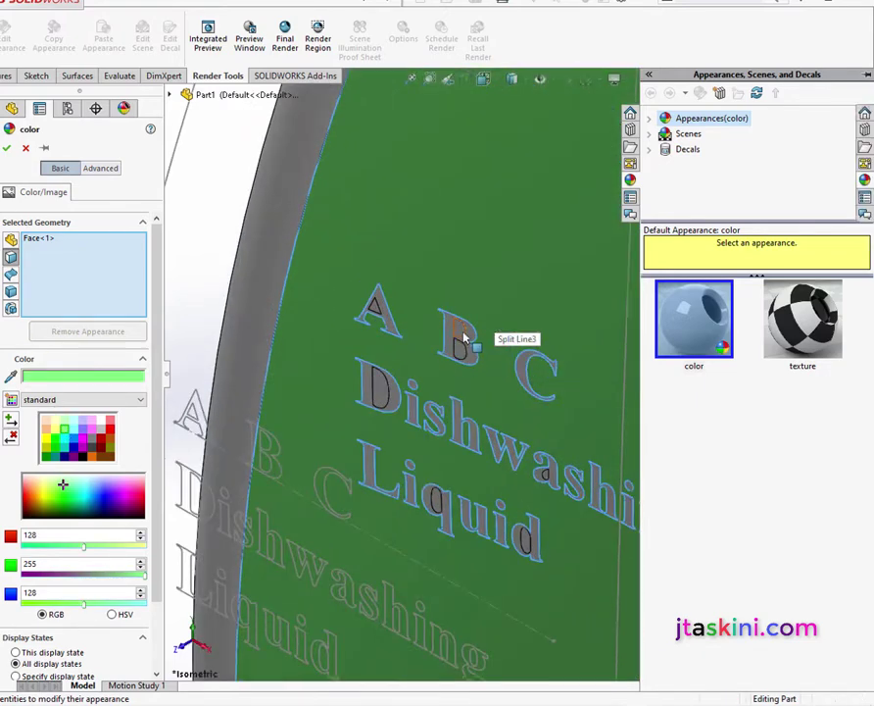
pyautogui.click(460, 345)
pyautogui.click(387, 337)
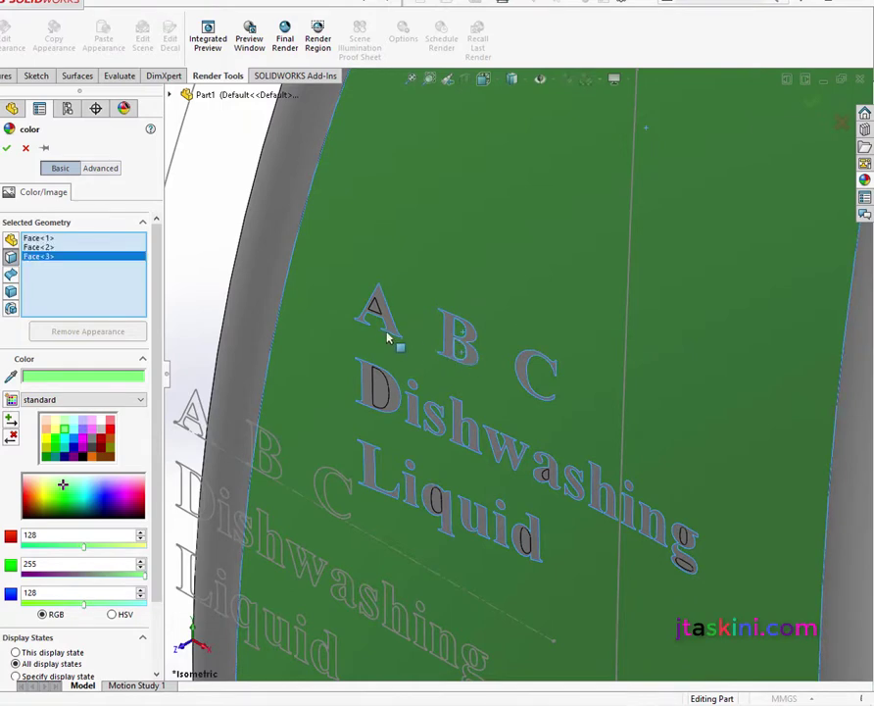
pyautogui.click(376, 312)
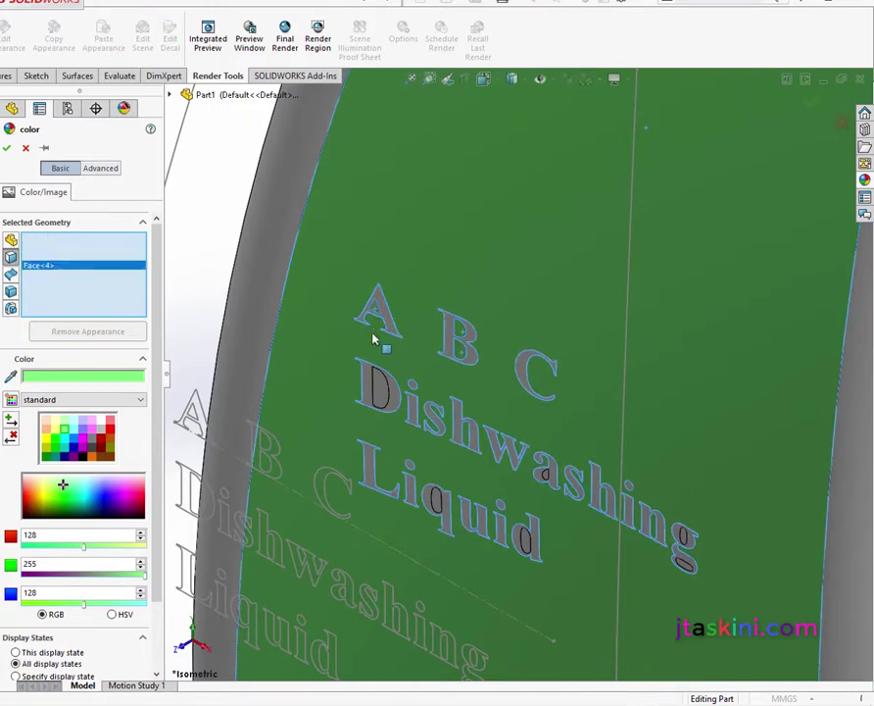
pyautogui.click(377, 394)
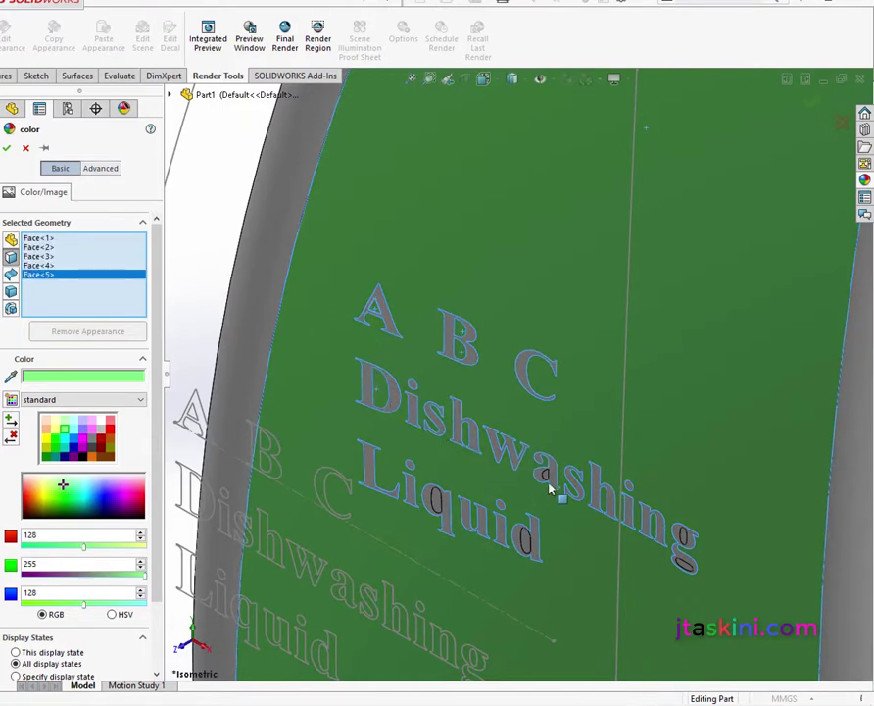
# Add the remaining letter faces and apply the green colour
pyautogui.press('Escape')
pyautogui.click(547, 477)
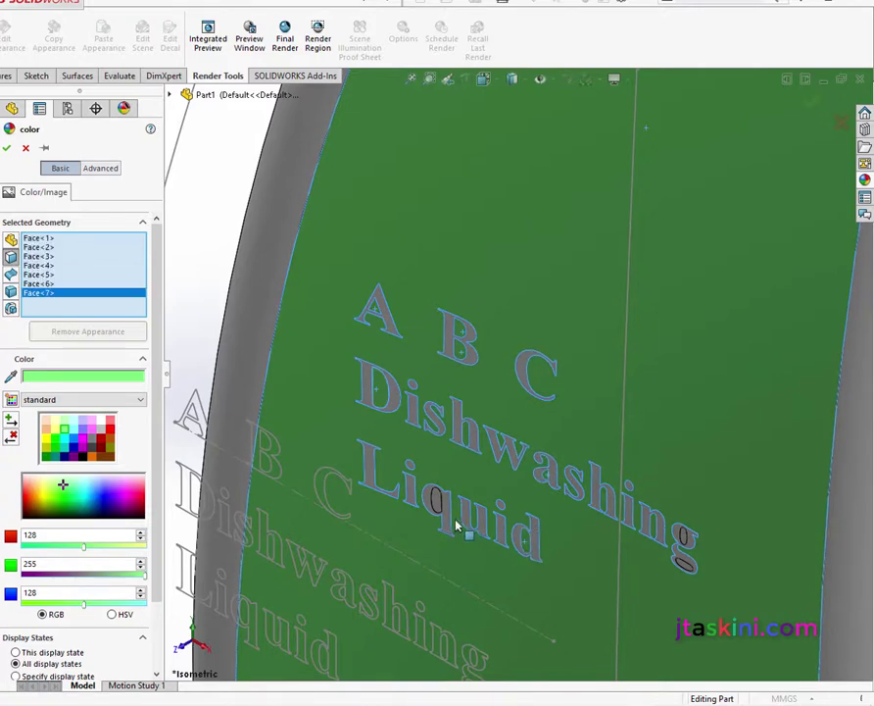
pyautogui.click(438, 503)
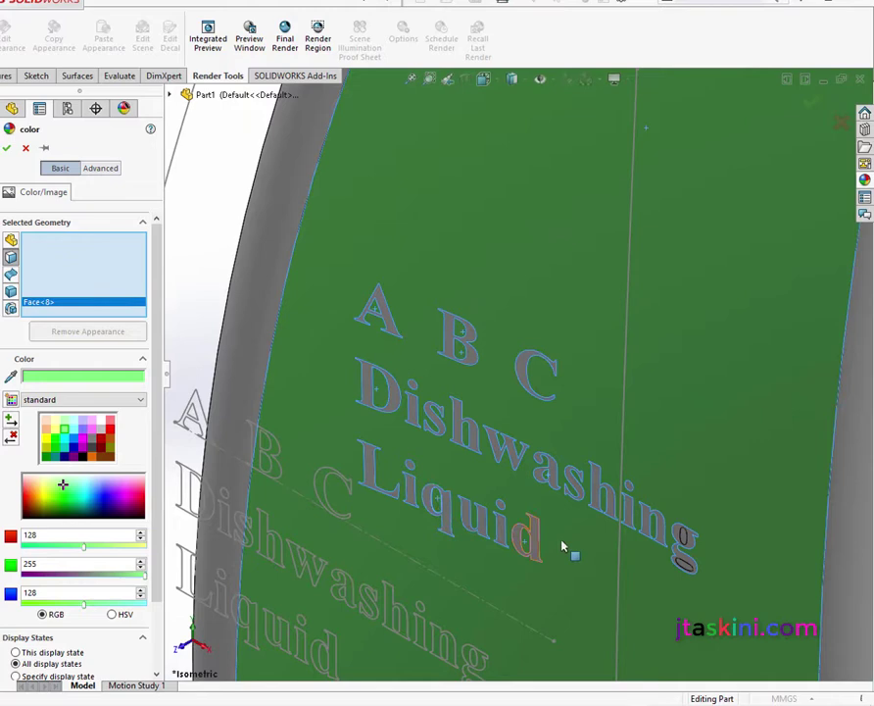
pyautogui.click(686, 566)
pyautogui.click(682, 566)
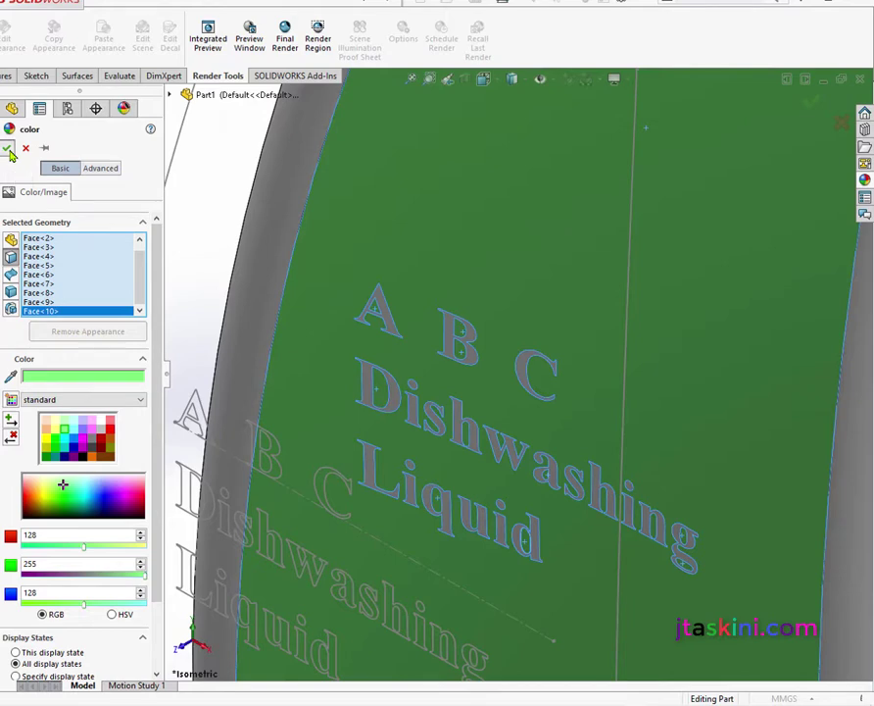
pyautogui.click(8, 149)
# Recolour the A B C Dishwashung Liquid lettering magenta (255, 0, 255)
pyautogui.scroll(-3, 392, 358)
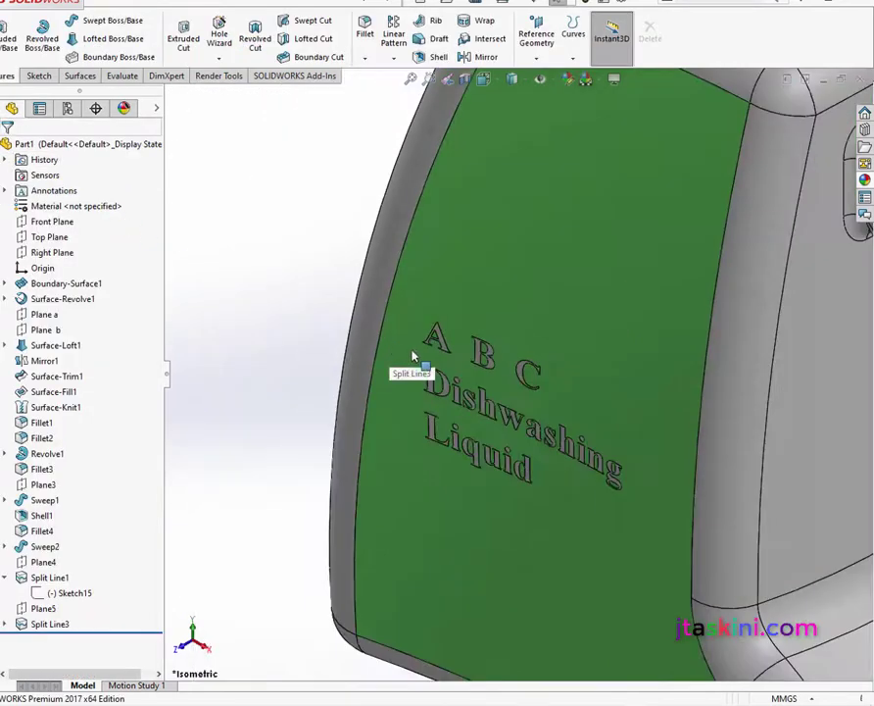
pyautogui.scroll(-3, 493, 388)
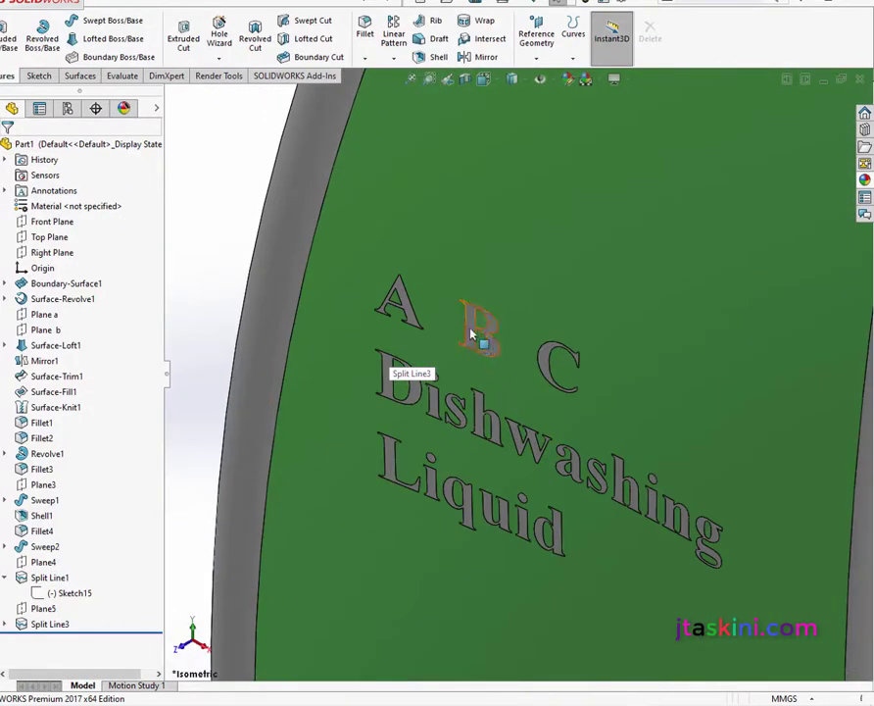
pyautogui.rightClick(471, 334)
pyautogui.click(605, 132)
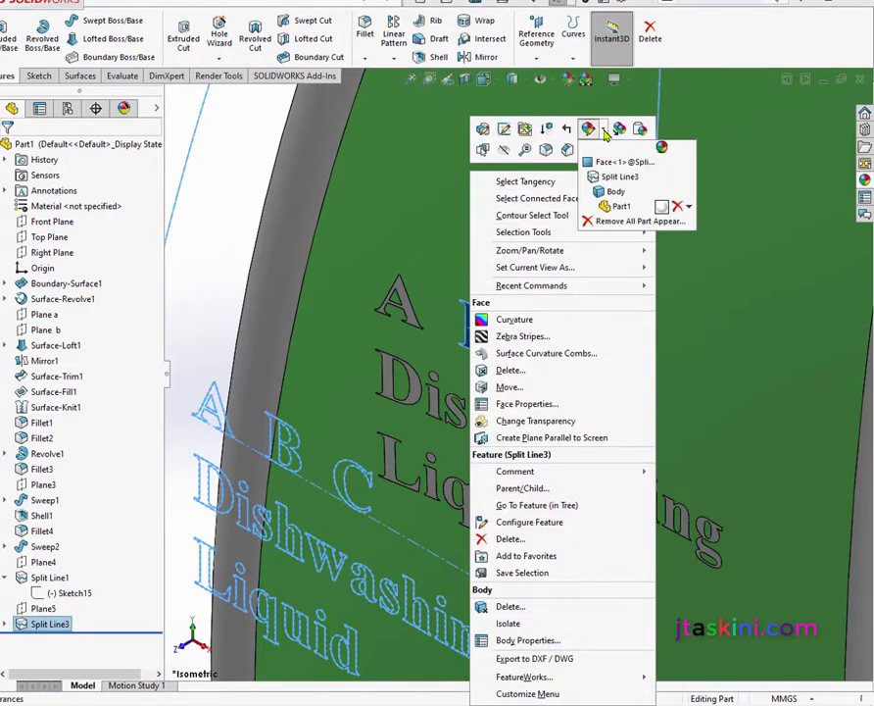
pyautogui.click(613, 164)
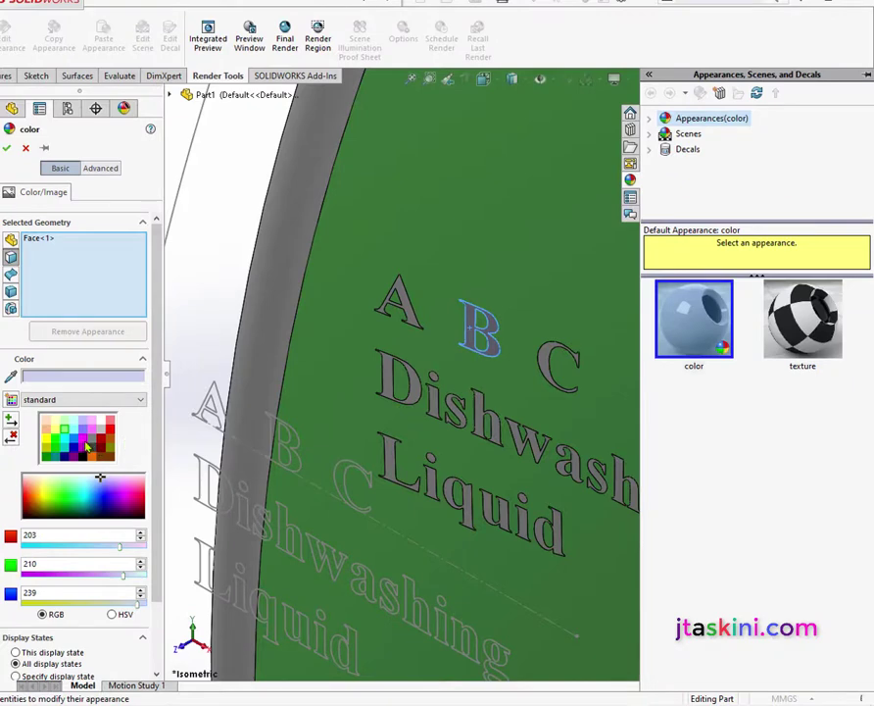
pyautogui.click(87, 447)
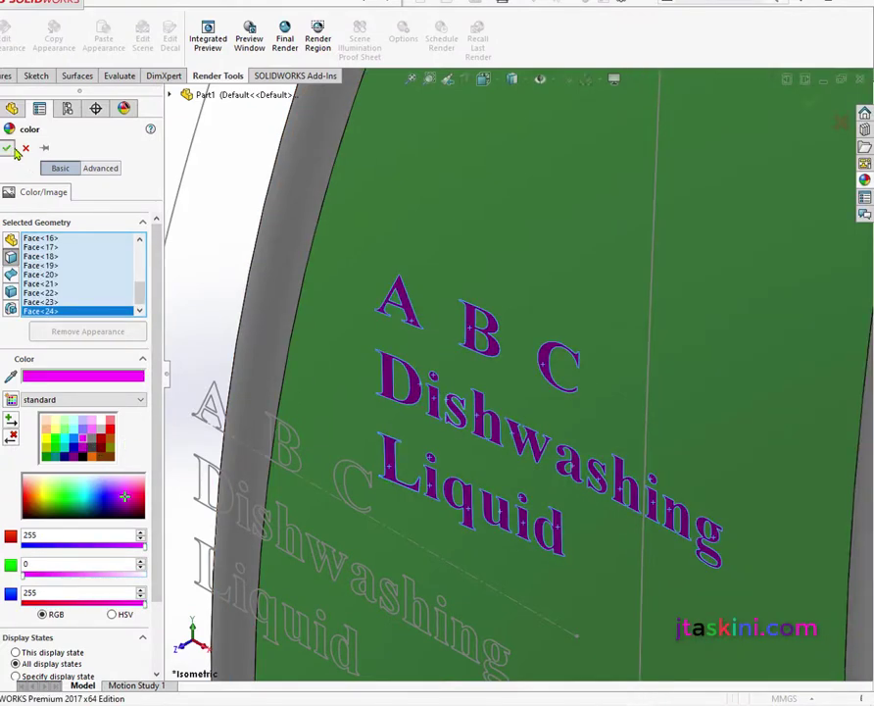
pyautogui.scroll(3, 316, 337)
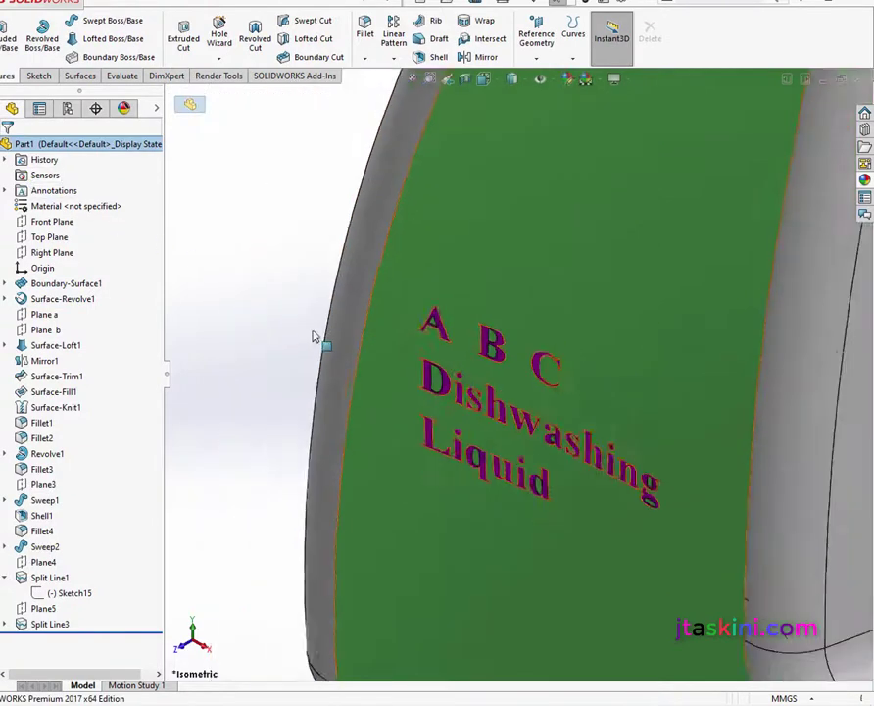
pyautogui.scroll(2, 314, 336)
pyautogui.scroll(3, 314, 336)
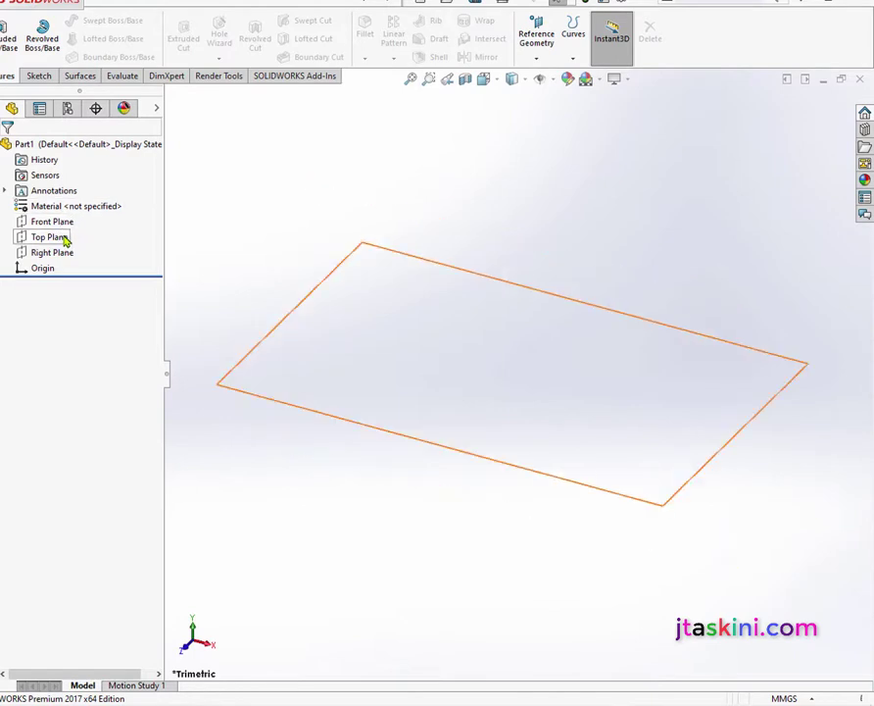
# Sketch a 30 mm diameter circle centred on the origin on Top Plane
pyautogui.rightClick(63, 239)
pyautogui.click(75, 216)
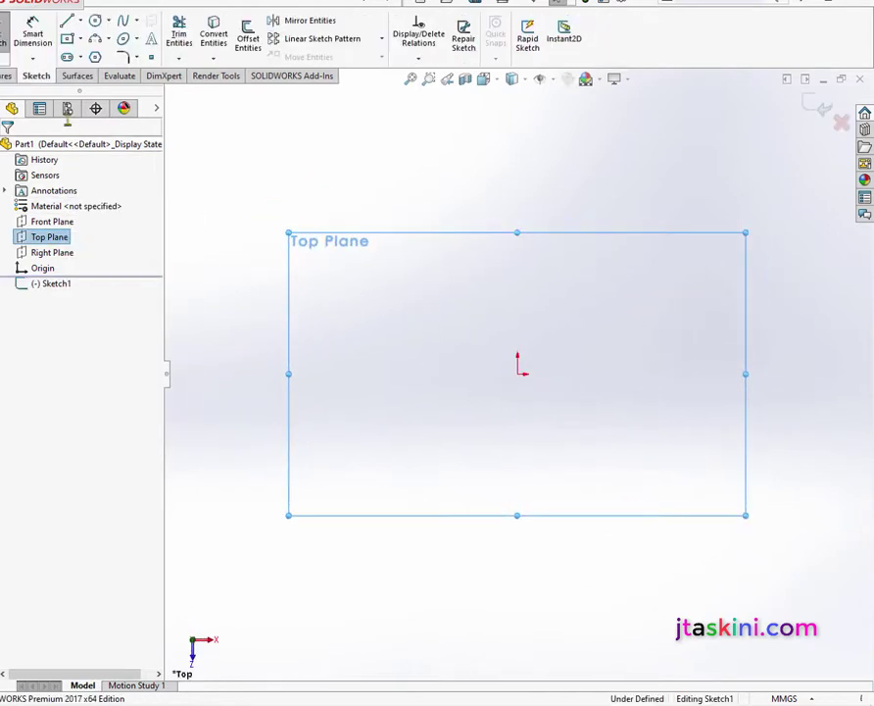
pyautogui.click(94, 21)
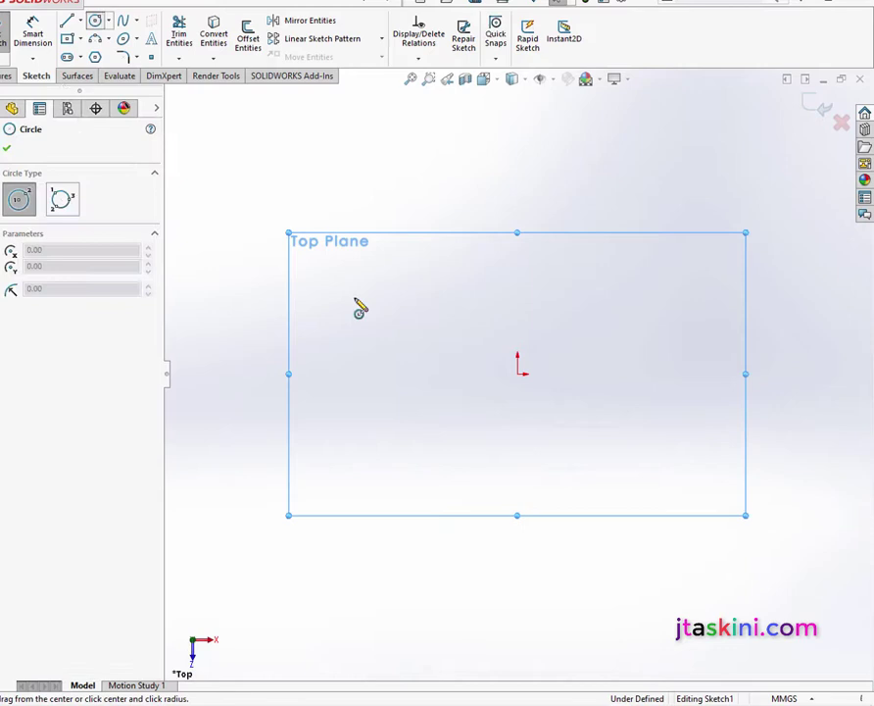
pyautogui.click(519, 373)
pyautogui.click(435, 385)
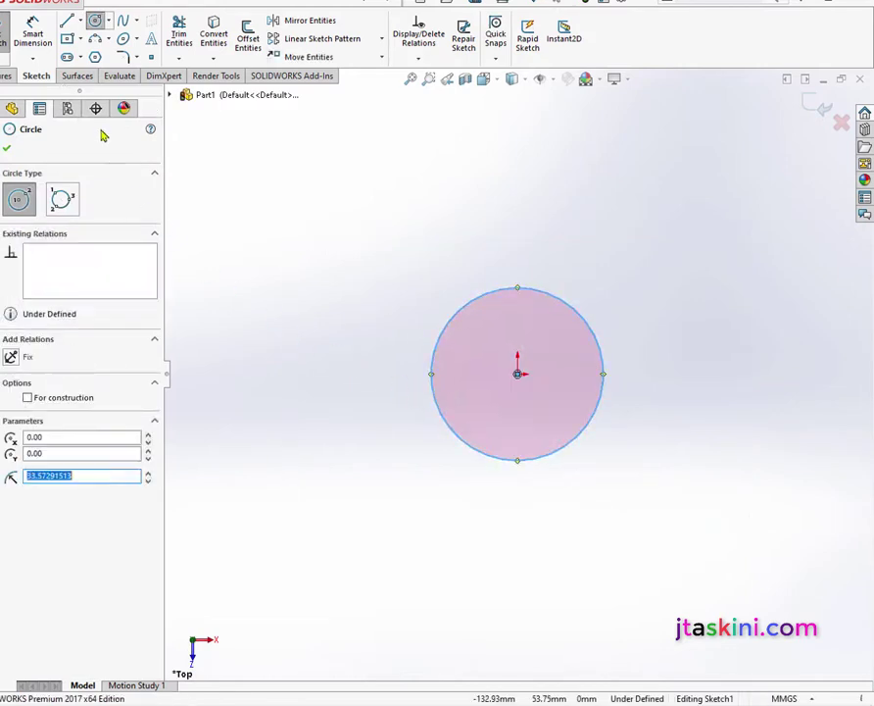
pyautogui.click(36, 37)
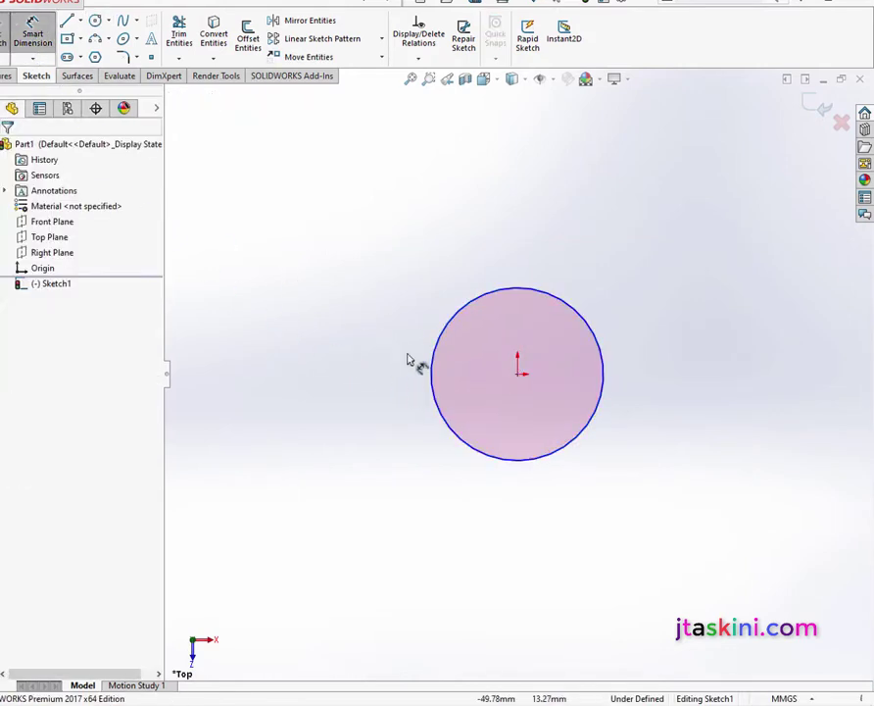
pyautogui.click(481, 459)
pyautogui.click(394, 359)
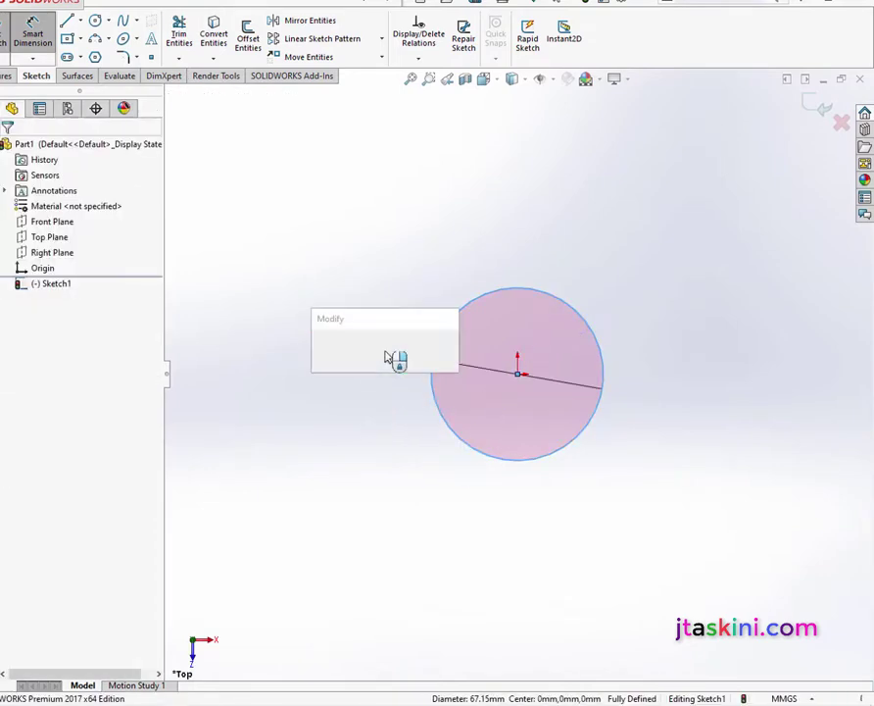
pyautogui.write('30')
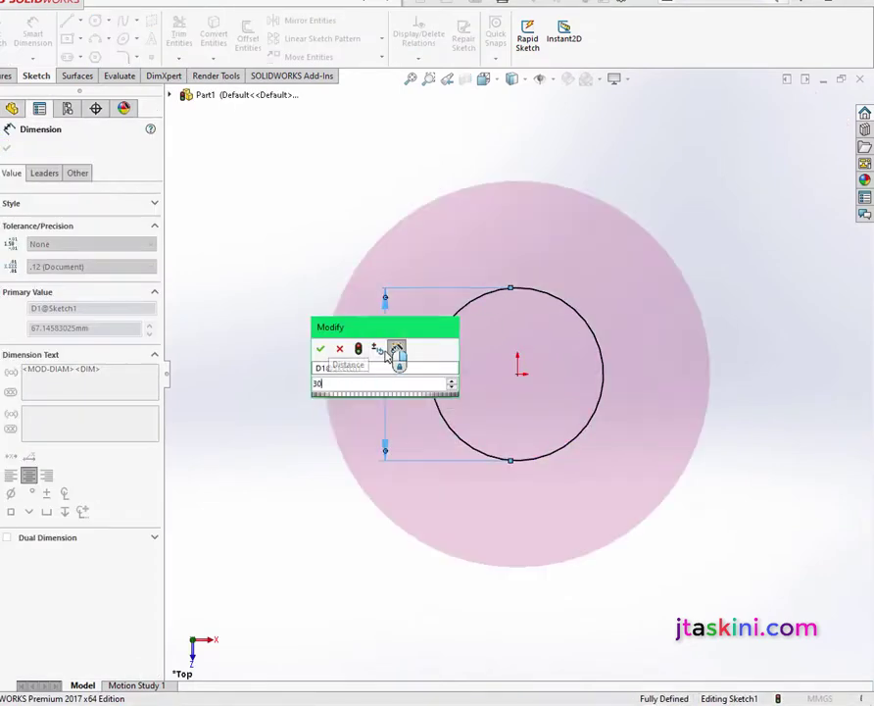
pyautogui.press('Return')
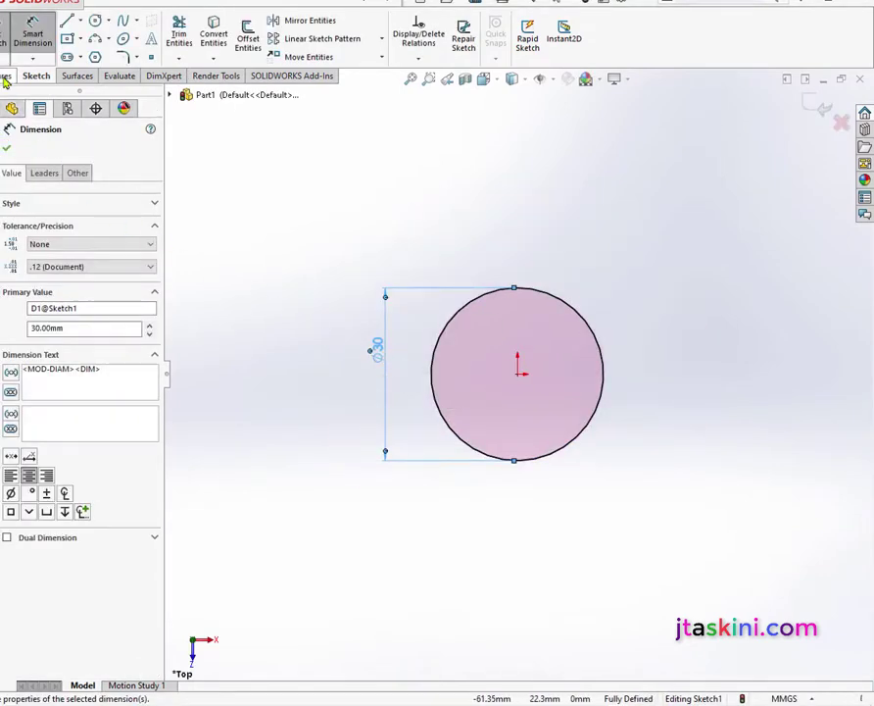
# Extrude the circle 12 mm into a solid cylinder, Boss-Extrude1
pyautogui.click(5, 77)
pyautogui.click(8, 40)
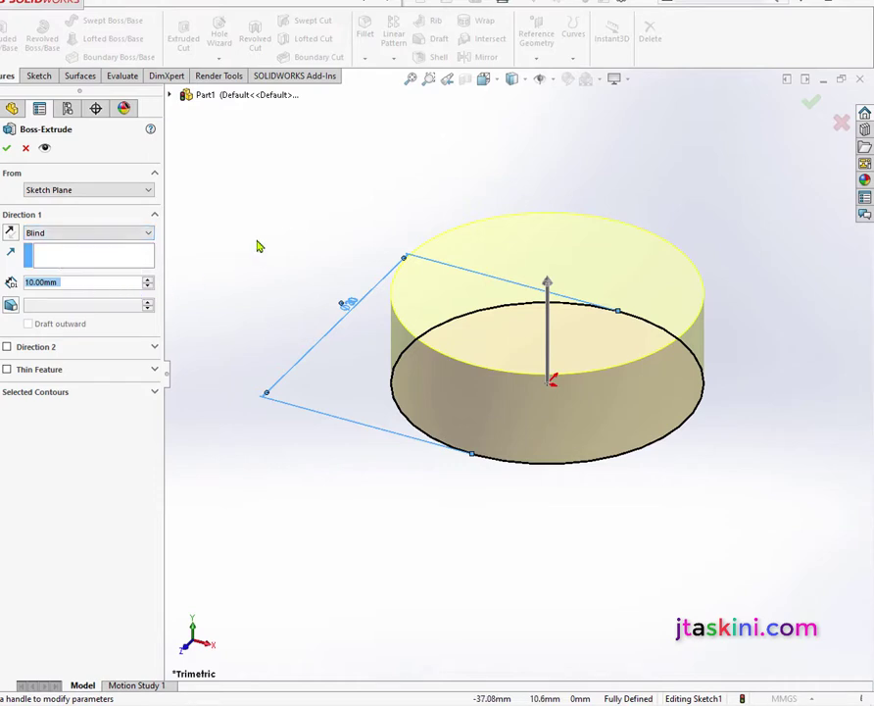
pyautogui.write('12')
pyautogui.press('Return')
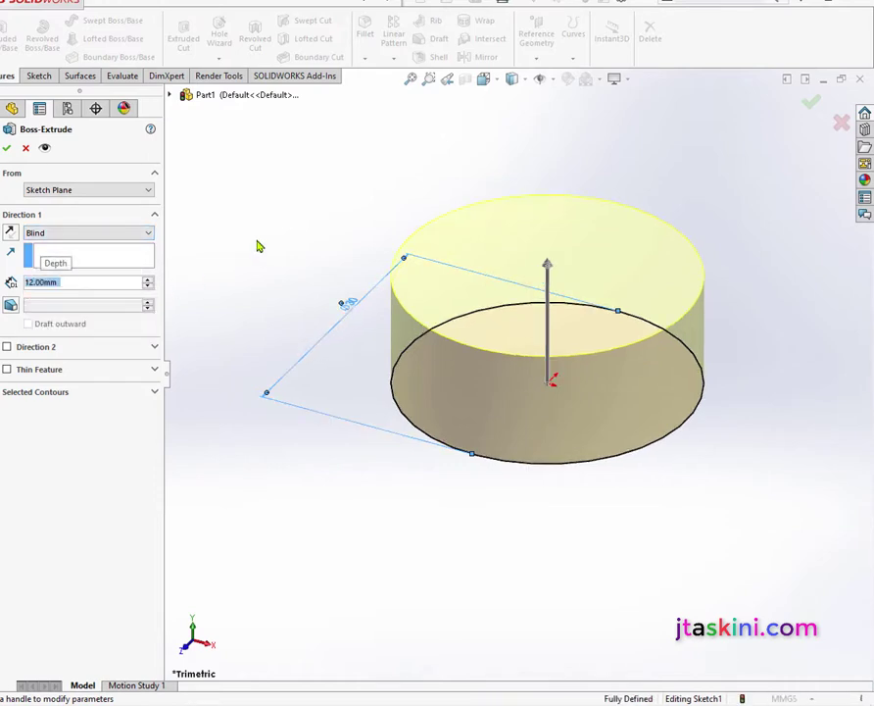
pyautogui.click(7, 148)
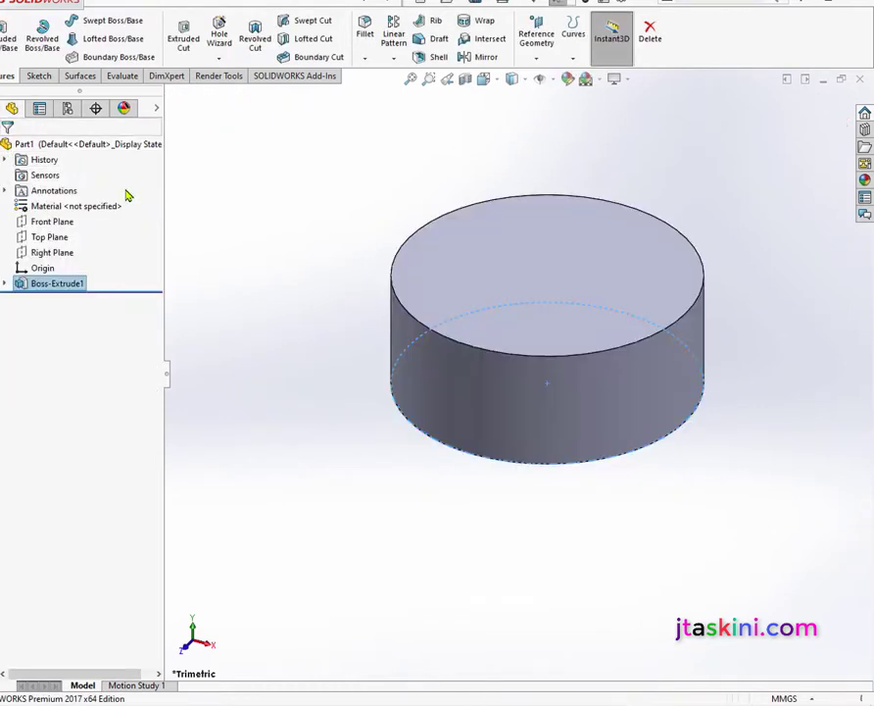
# Create reference Axis1 through the cylinder's round face
pyautogui.click(536, 56)
pyautogui.click(546, 92)
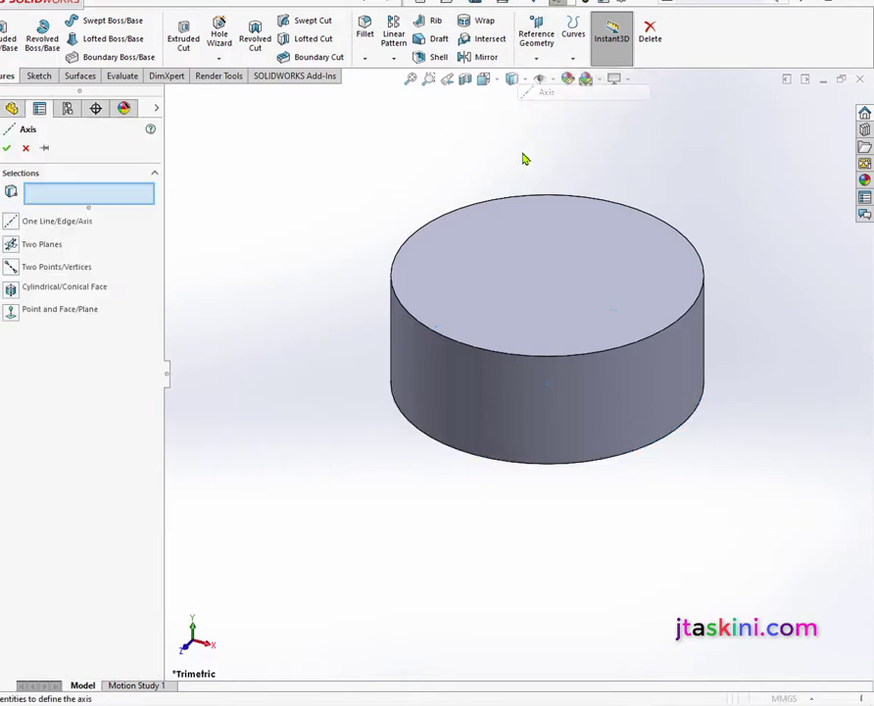
pyautogui.click(422, 348)
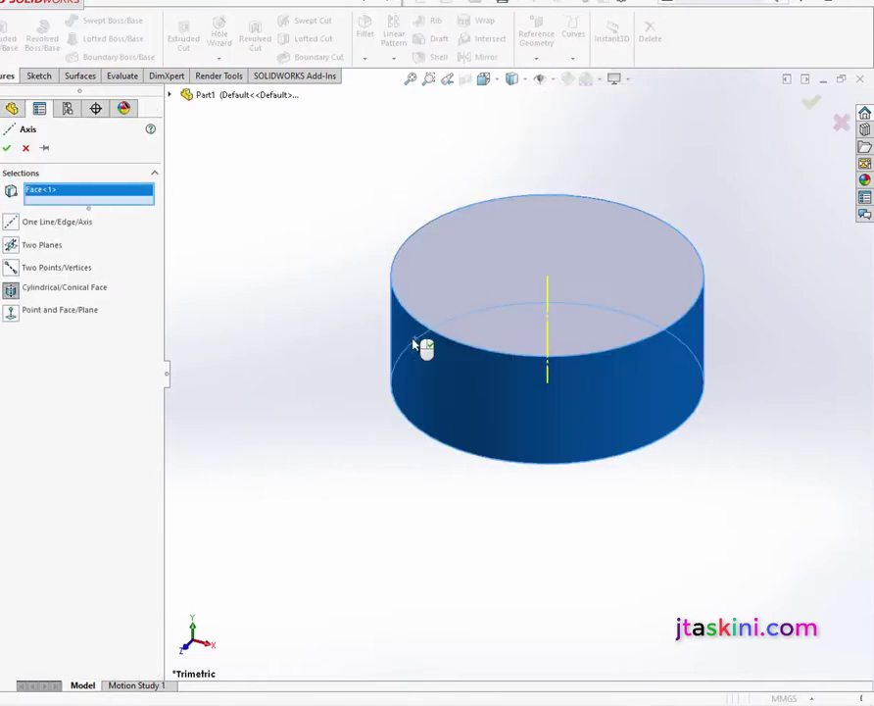
pyautogui.click(9, 148)
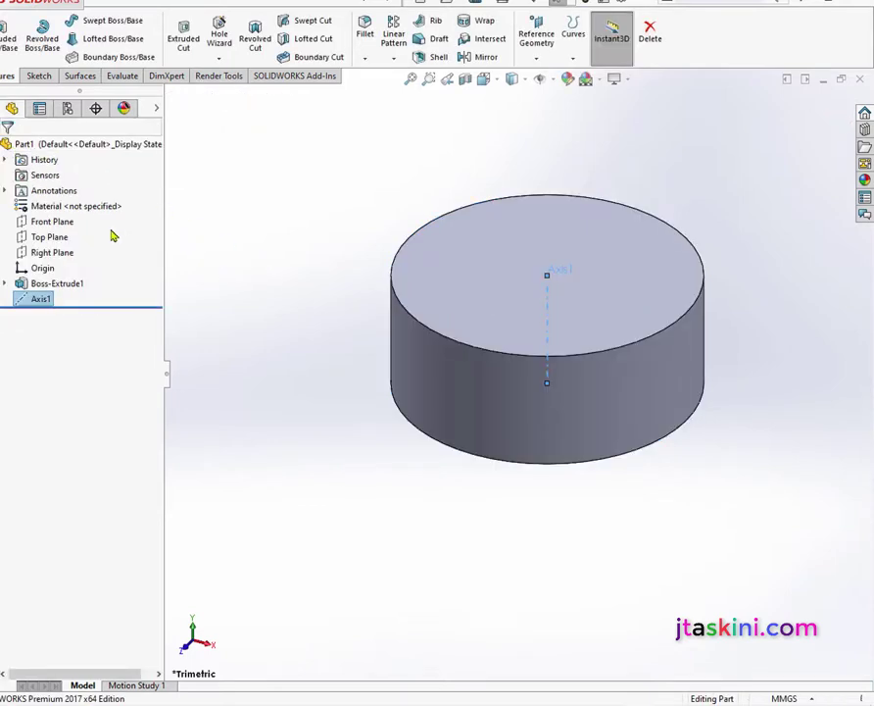
# Start a new sketch on Front Plane and view it normal to the screen
pyautogui.rightClick(62, 216)
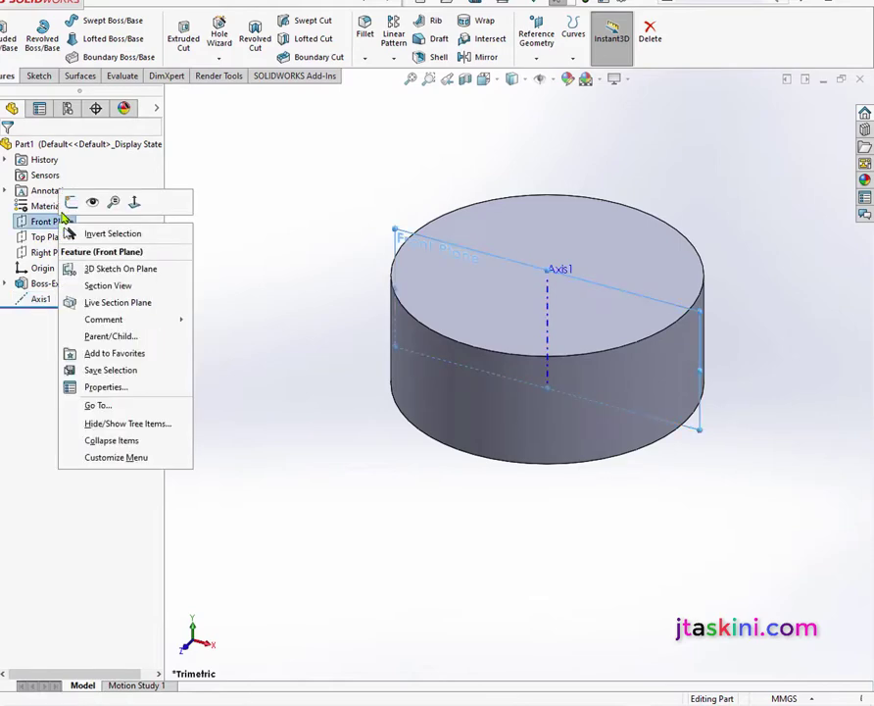
pyautogui.click(72, 202)
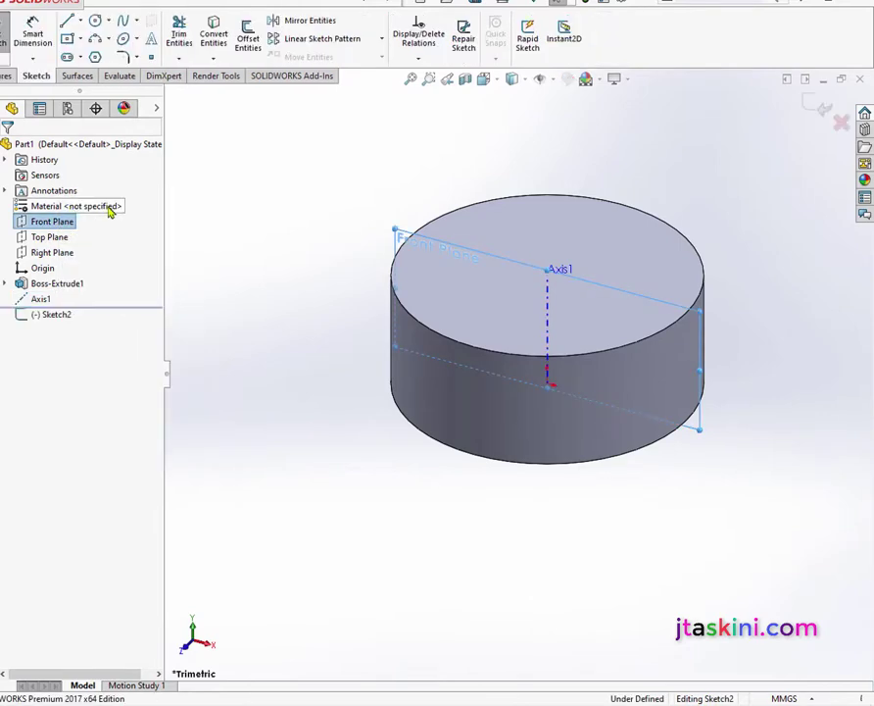
pyautogui.click(484, 78)
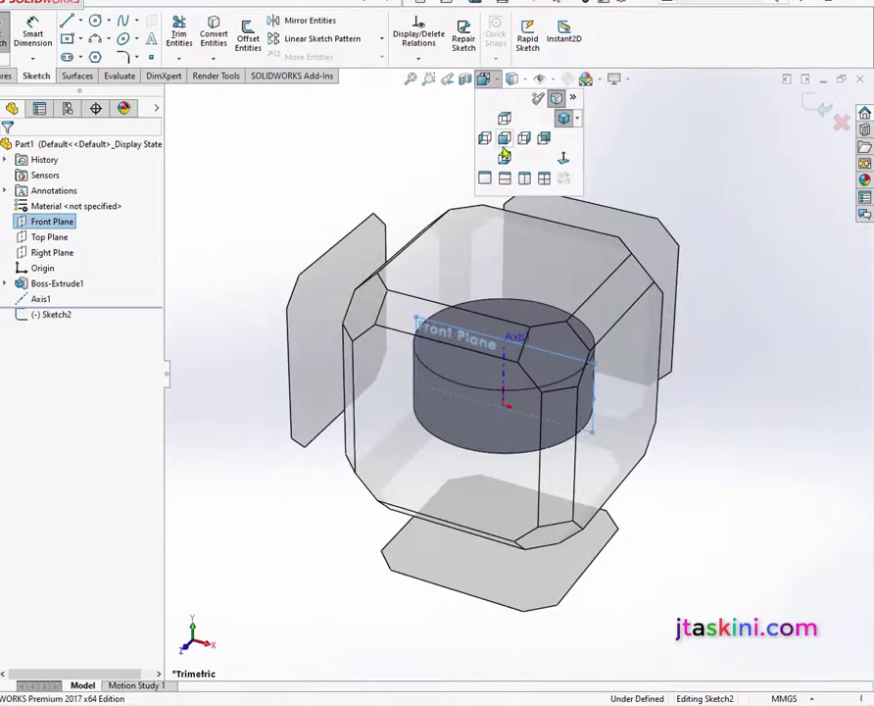
pyautogui.click(503, 155)
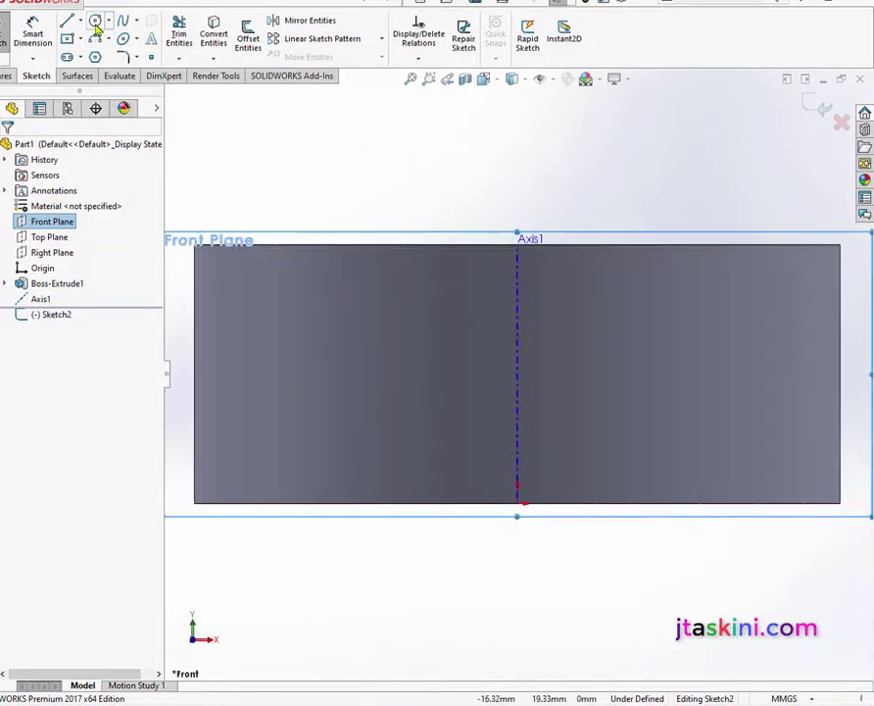
# Draw a 1 mm diameter circle on the cylinder's right edge
pyautogui.click(96, 22)
pyautogui.scroll(3, 378, 270)
pyautogui.scroll(-3, 701, 388)
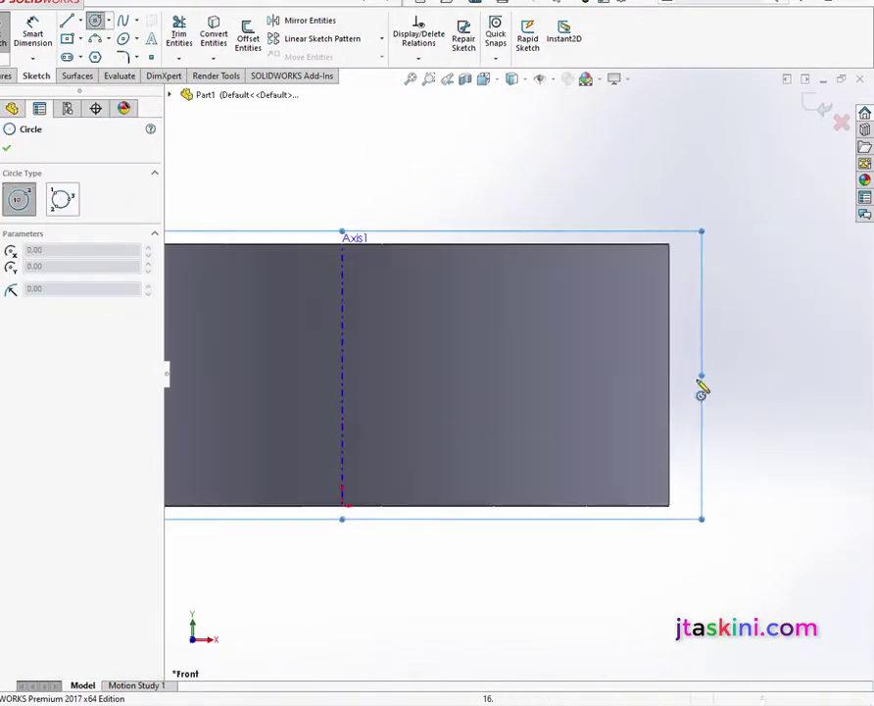
pyautogui.click(670, 380)
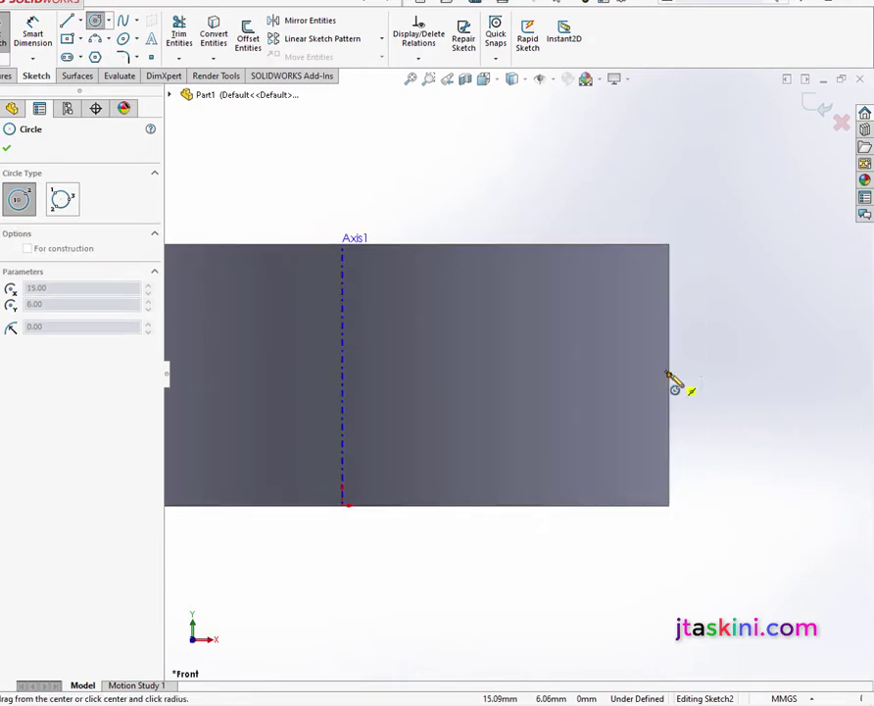
pyautogui.click(673, 384)
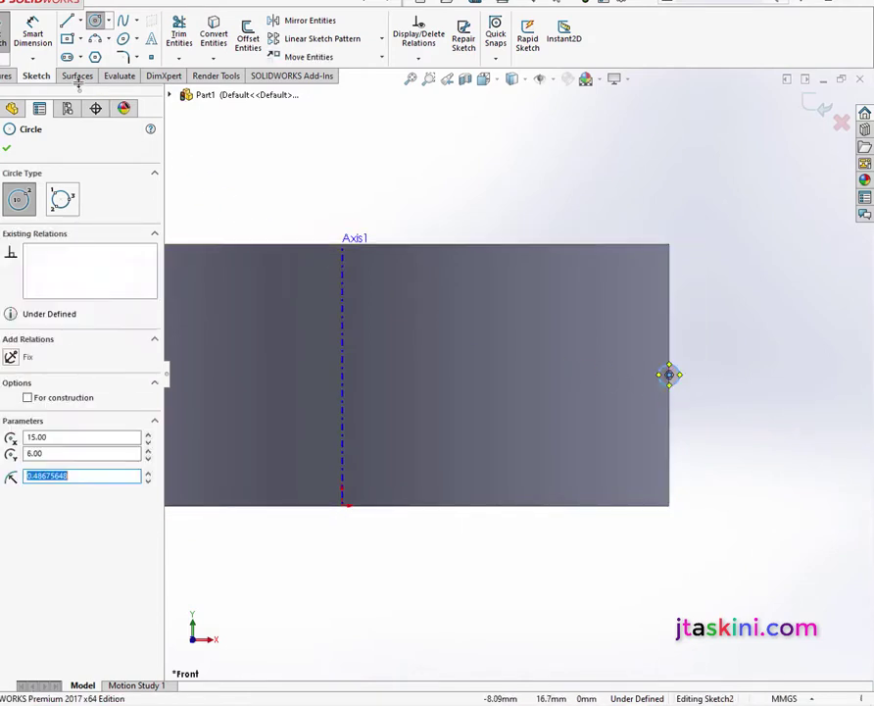
pyautogui.click(32, 35)
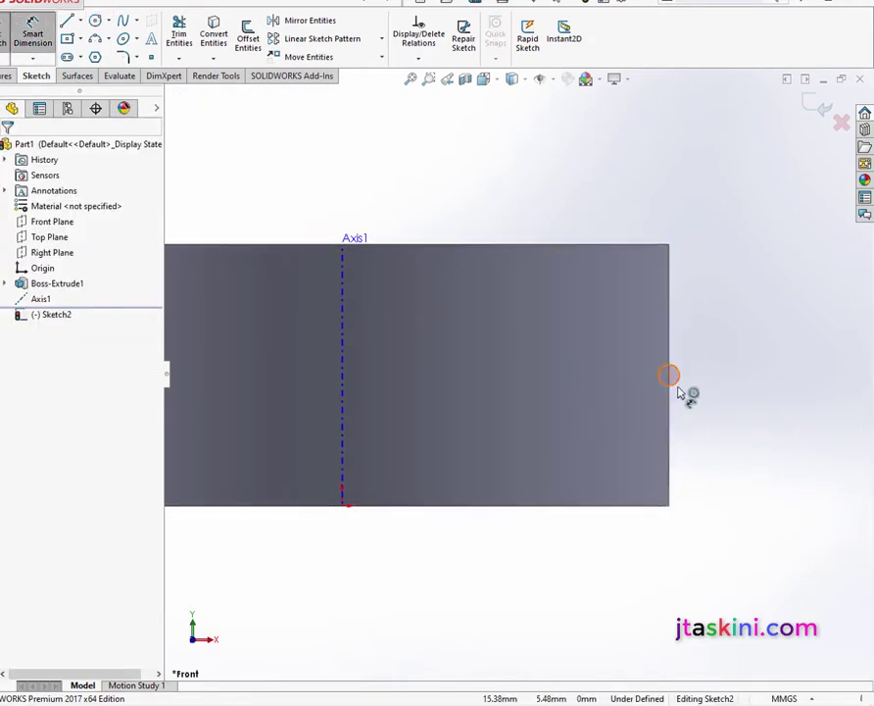
pyautogui.click(673, 378)
pyautogui.click(735, 396)
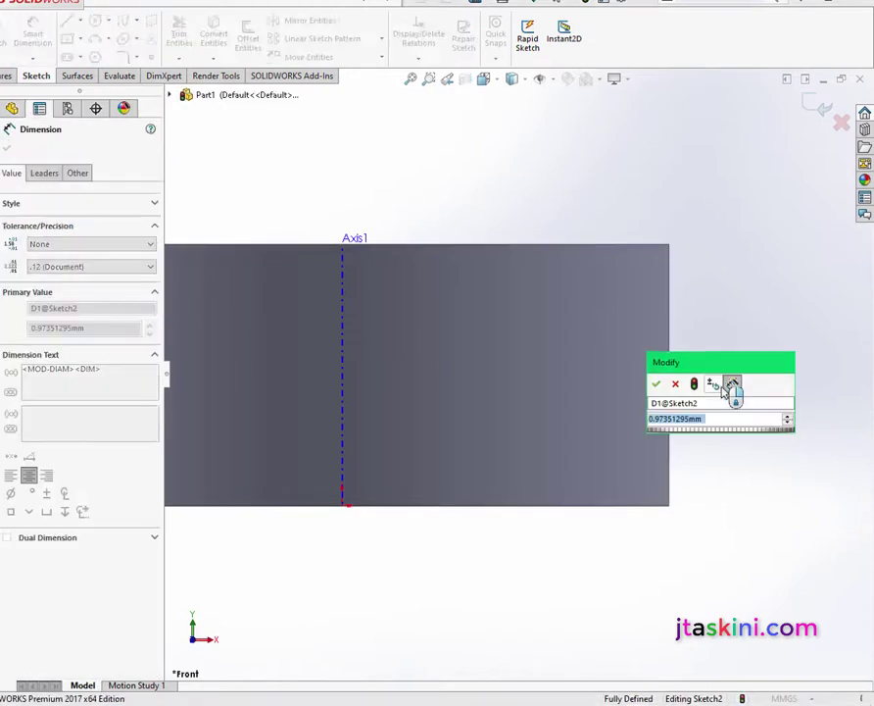
pyautogui.write('1')
pyautogui.press('Return')
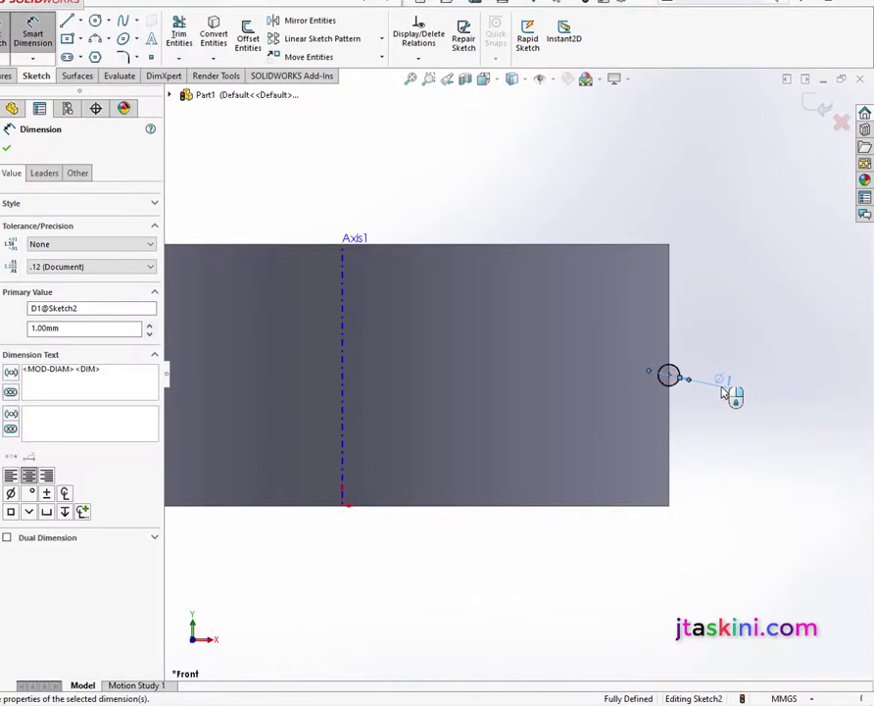
pyautogui.click(380, 59)
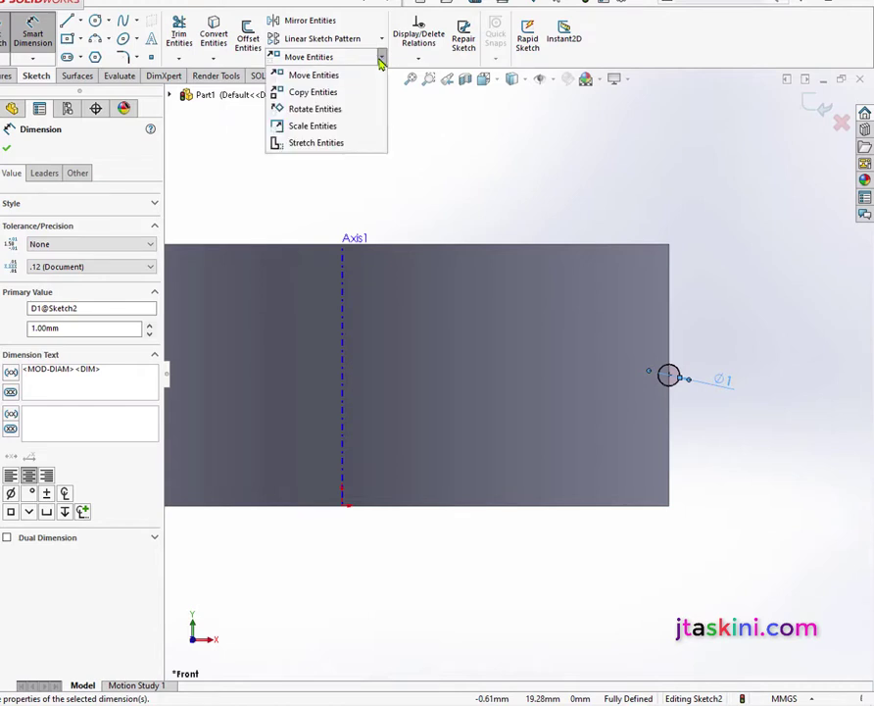
pyautogui.click(327, 93)
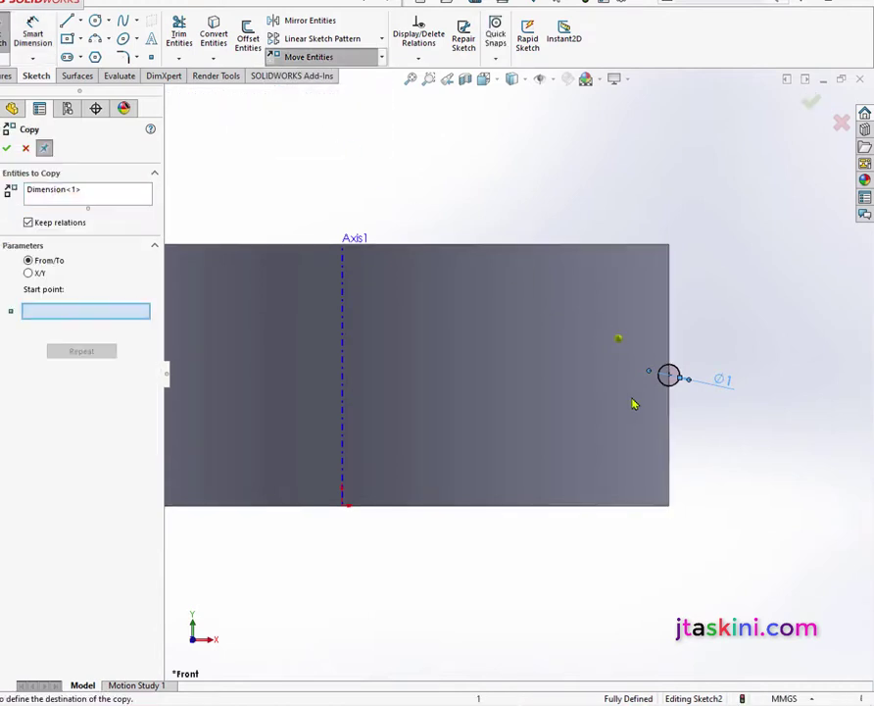
# Select the Ø1 circle and its dimension to copy, using its centre as base point
pyautogui.click(668, 375)
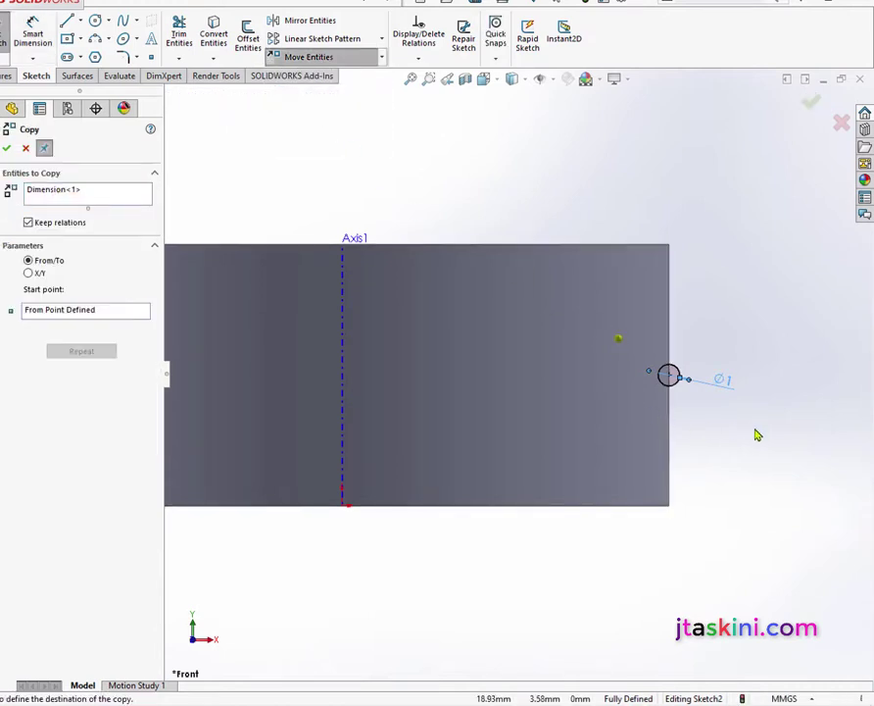
pyautogui.click(26, 149)
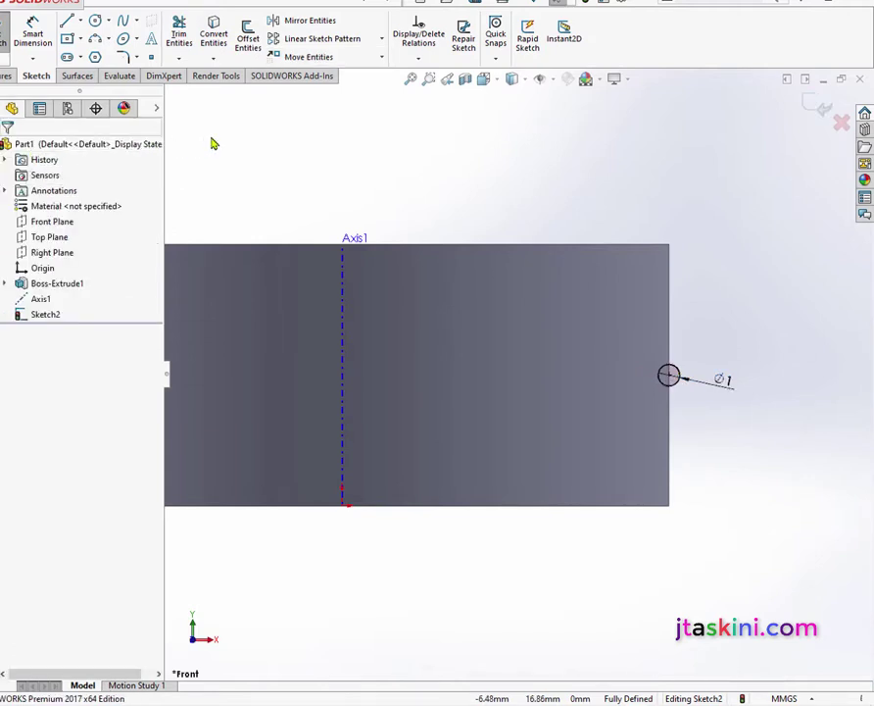
pyautogui.click(381, 57)
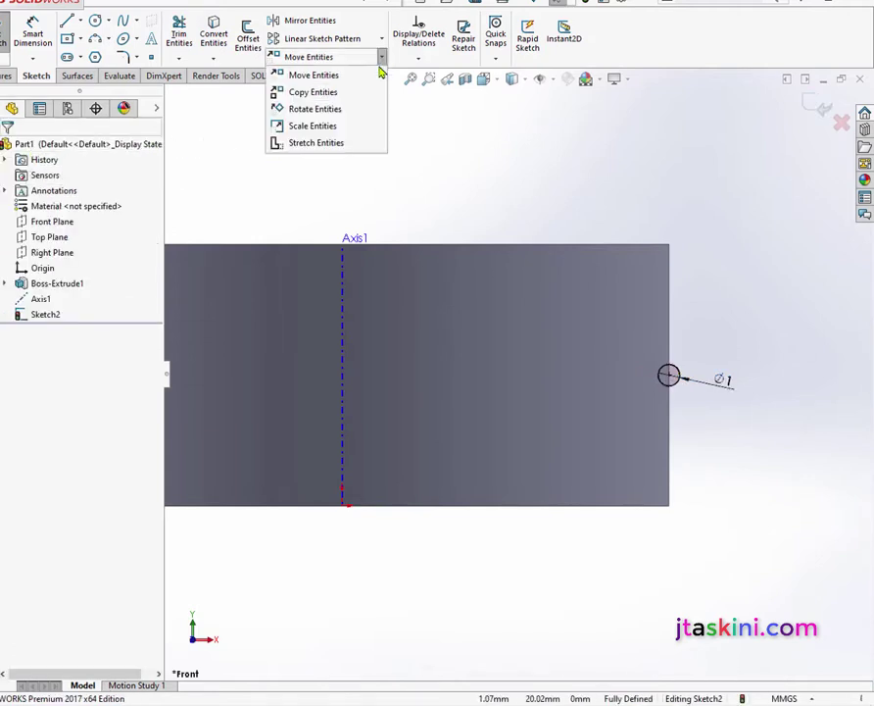
pyautogui.click(333, 94)
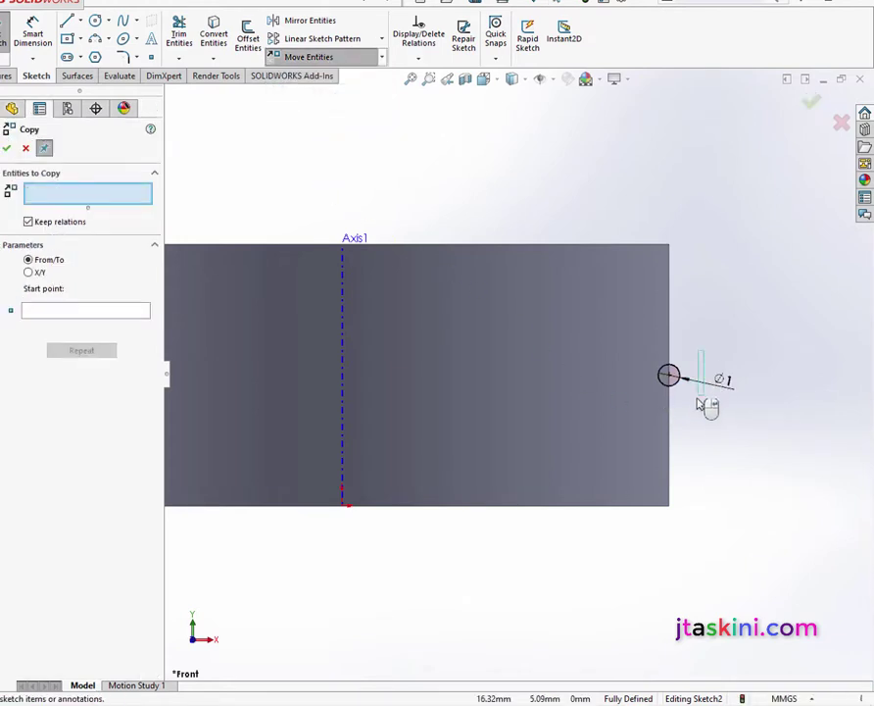
pyautogui.moveTo(710, 355); pyautogui.dragTo(643, 418)
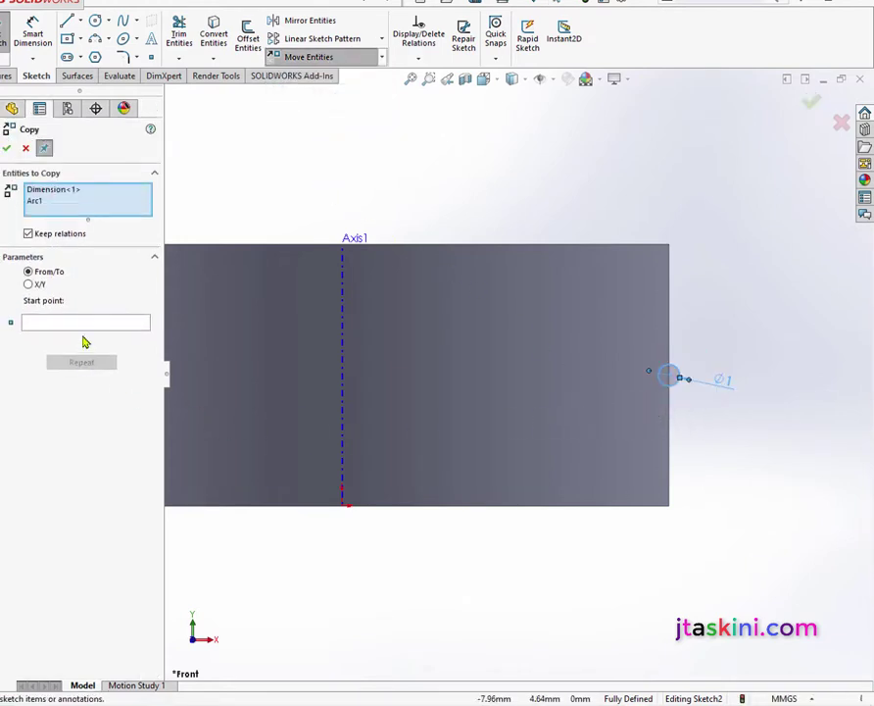
pyautogui.click(95, 326)
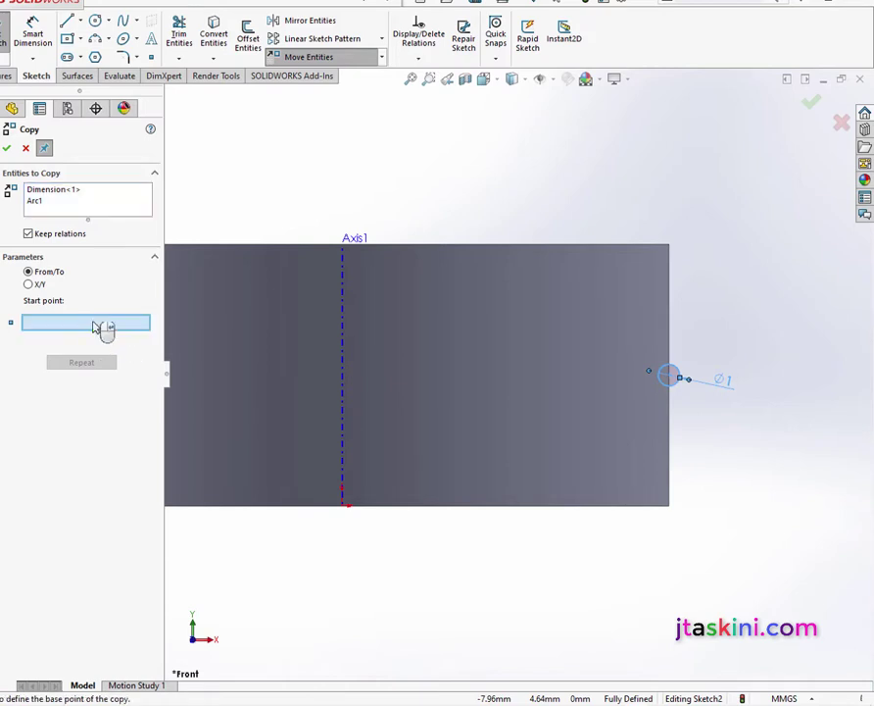
pyautogui.click(671, 382)
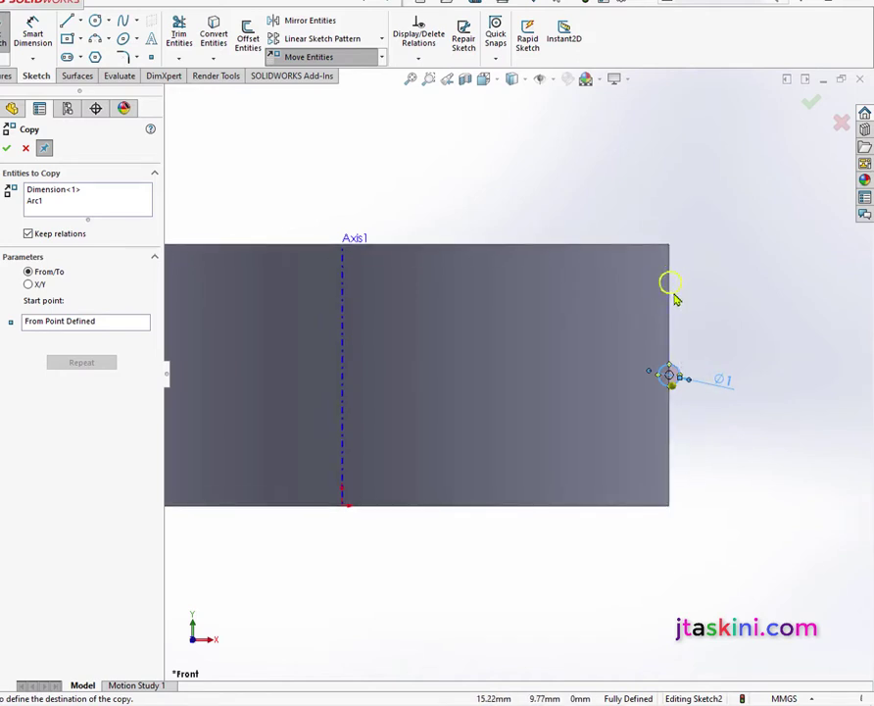
# Place four Ø1 circle copies along the cylinder's right edge and finish copying
pyautogui.click(674, 297)
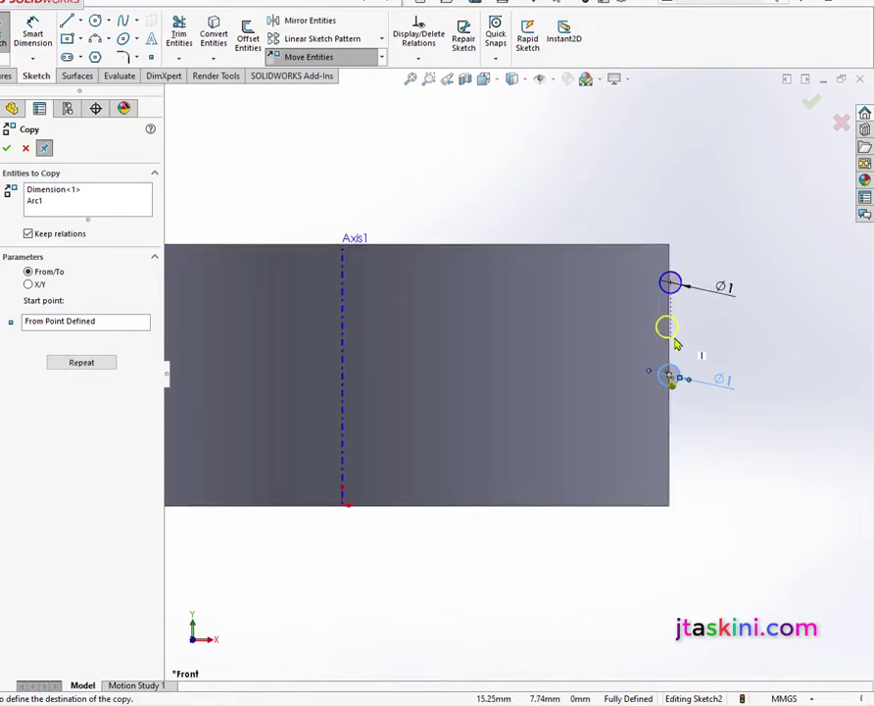
pyautogui.click(674, 339)
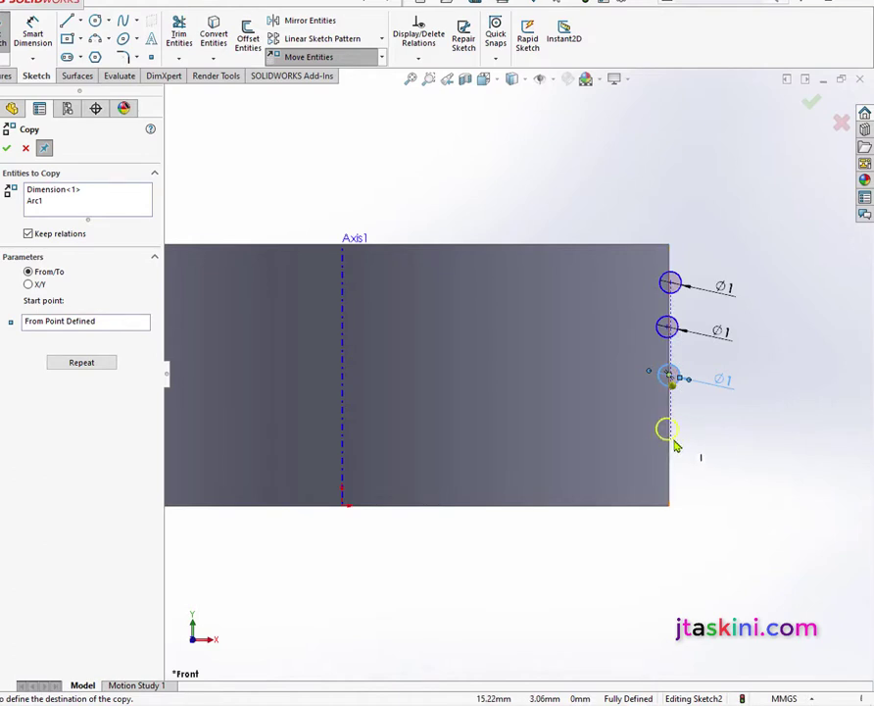
pyautogui.click(674, 446)
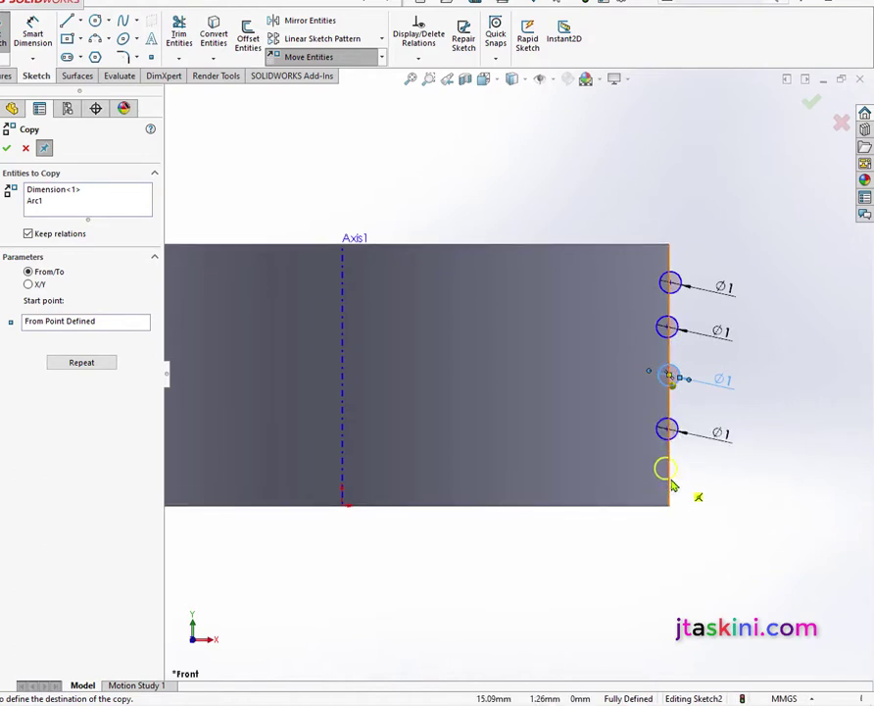
pyautogui.click(673, 484)
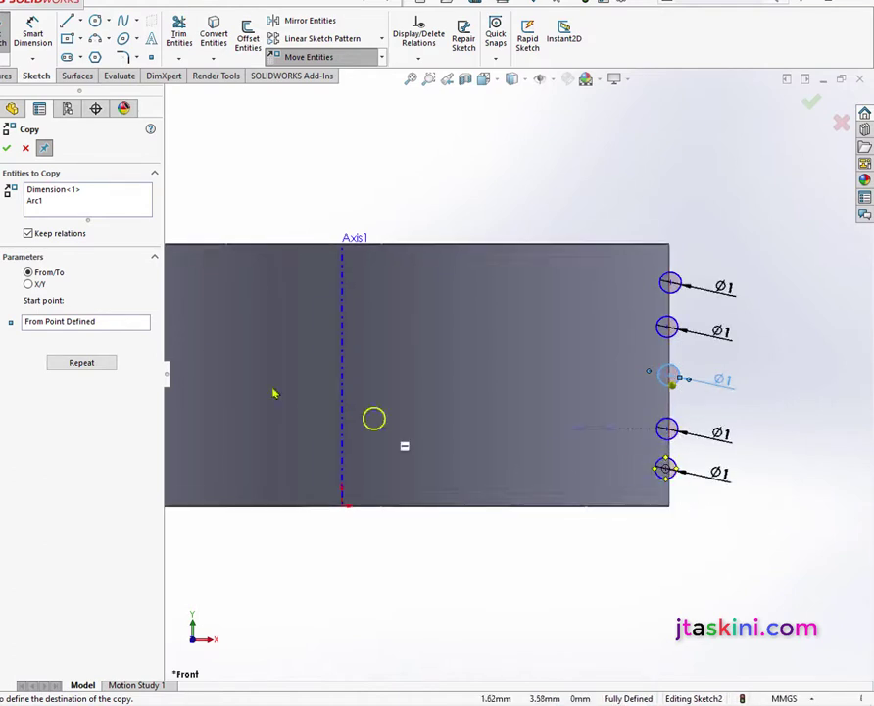
pyautogui.click(8, 149)
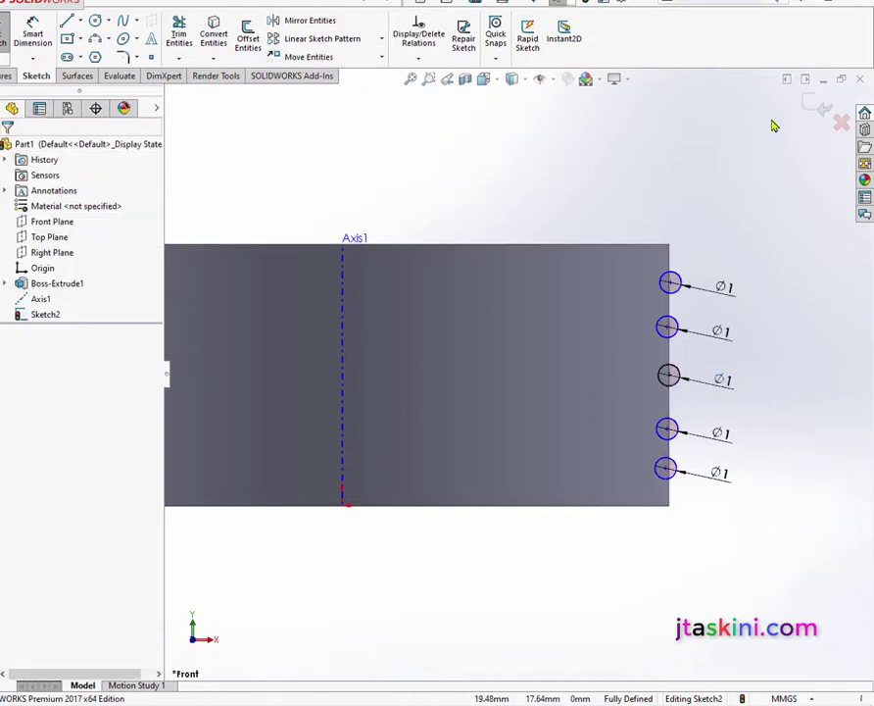
# Revolve Sketch2's circles 360° around Axis1 in isometric view to form thread rings
pyautogui.click(497, 85)
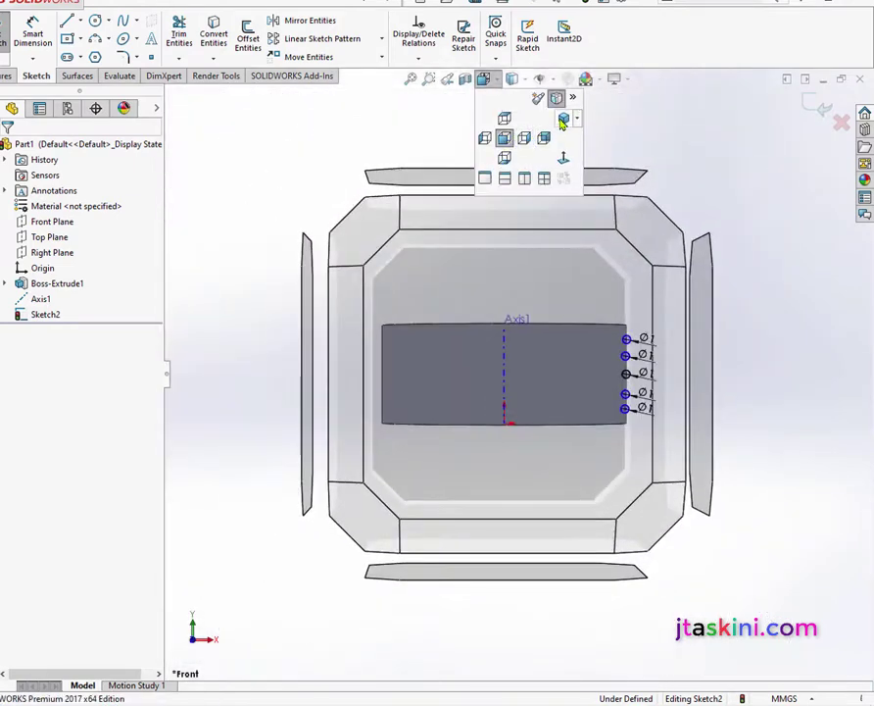
pyautogui.click(564, 120)
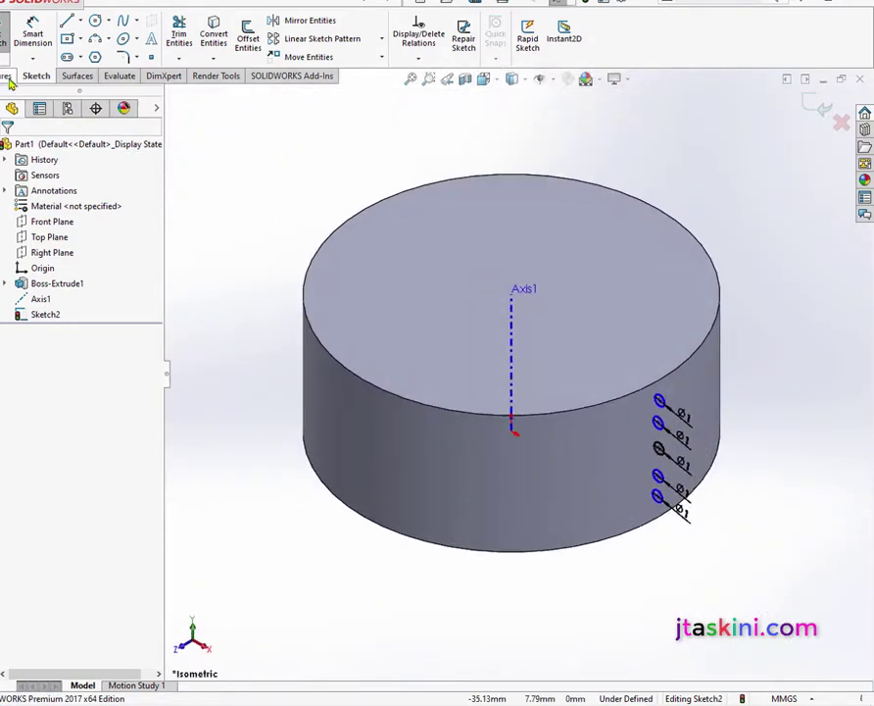
pyautogui.click(8, 77)
pyautogui.click(42, 38)
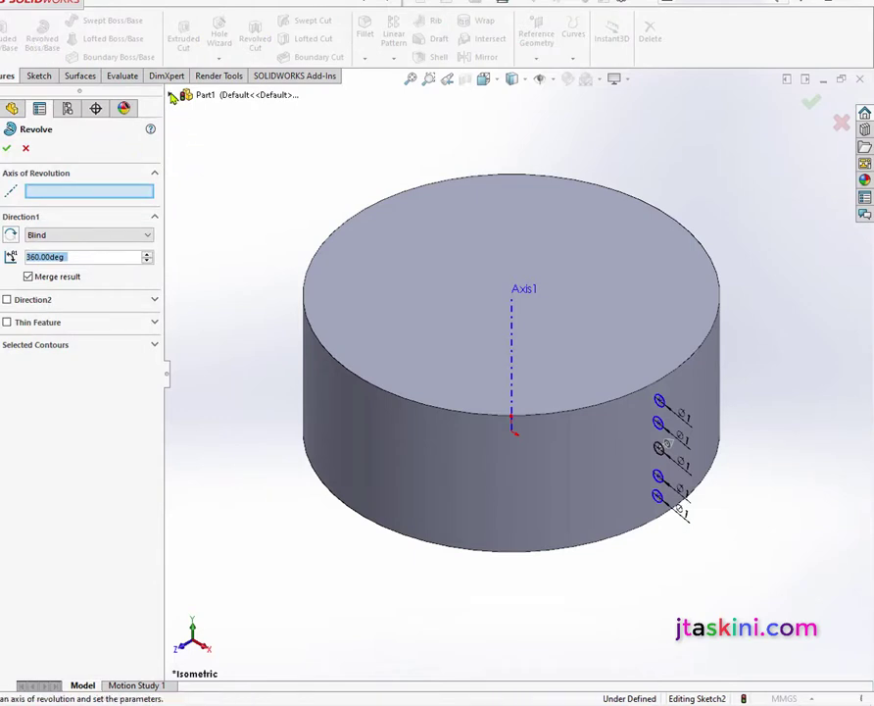
pyautogui.click(171, 95)
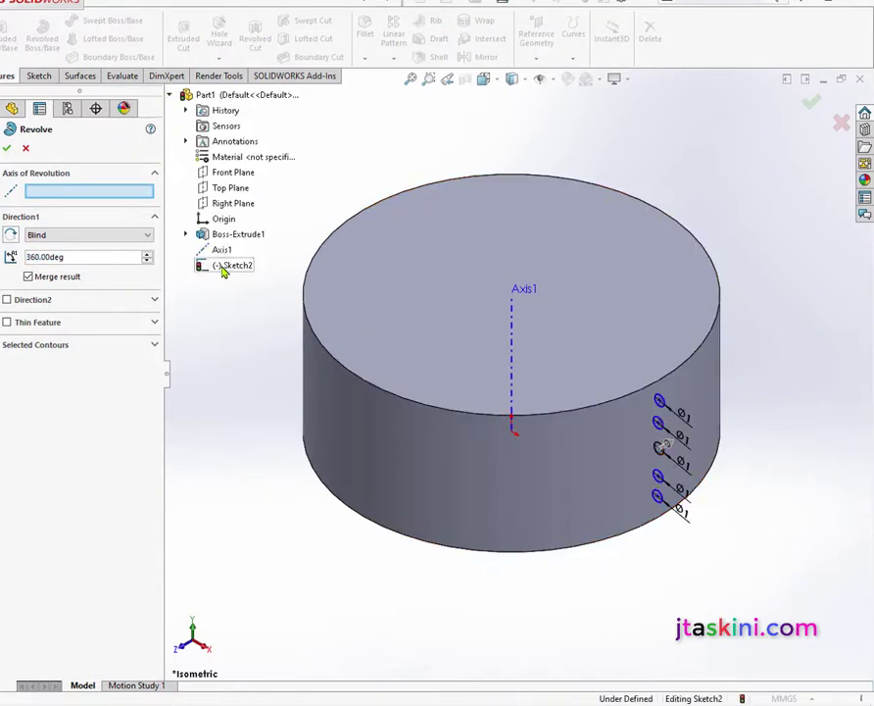
pyautogui.click(512, 345)
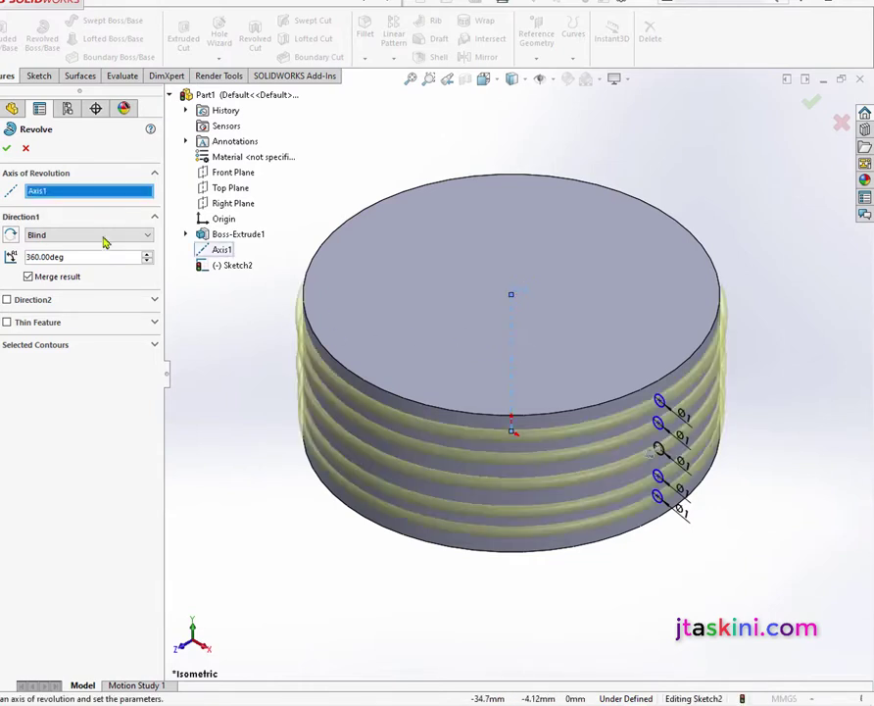
pyautogui.click(9, 149)
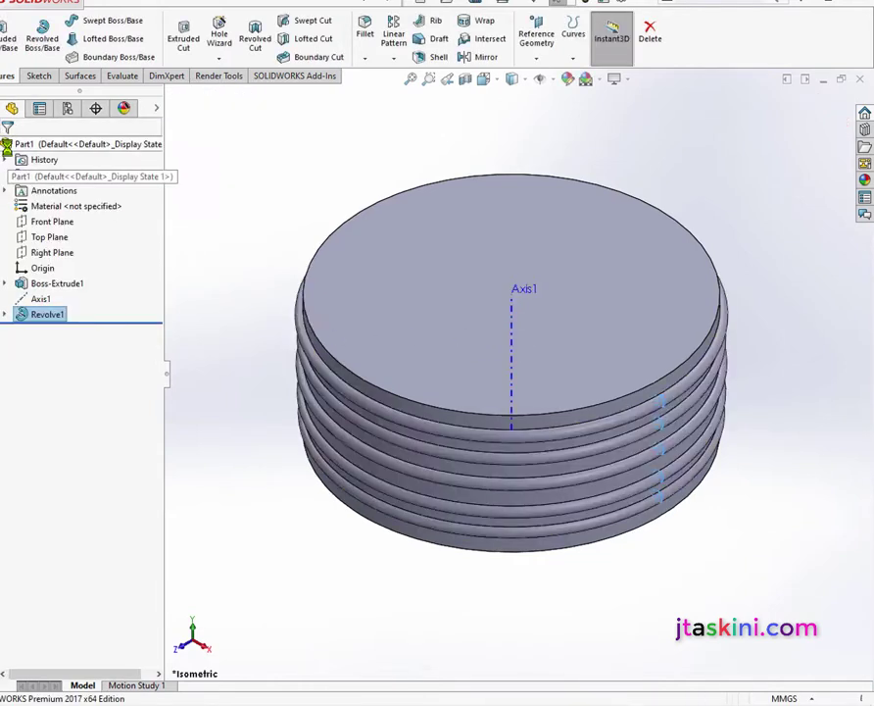
# Turn the model to show the cap's bottom face
pyautogui.click(307, 198)
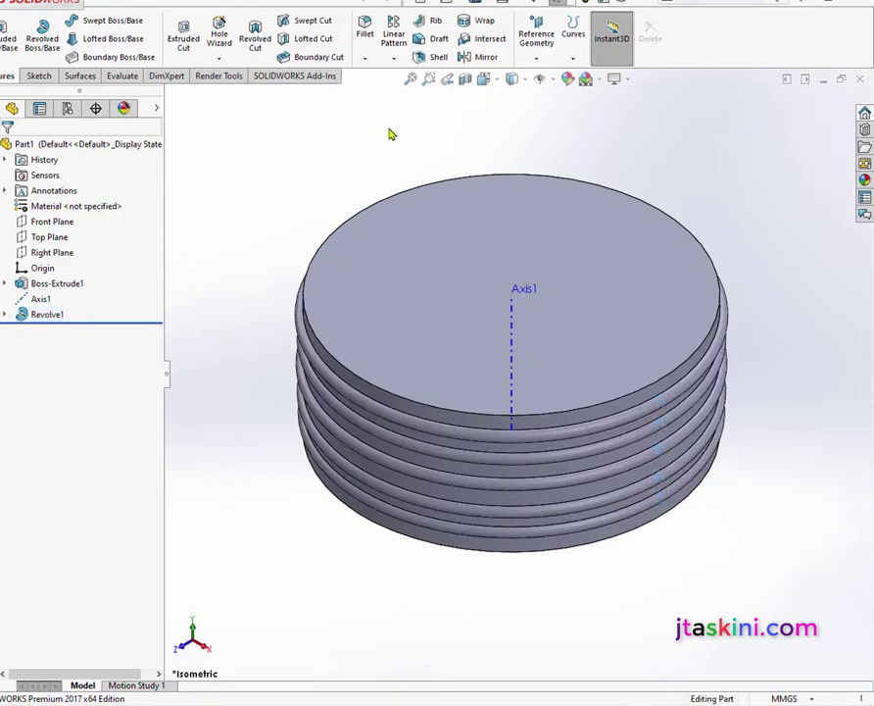
pyautogui.press('Up')
pyautogui.press('Up')
pyautogui.press('Up')
pyautogui.press('Up')
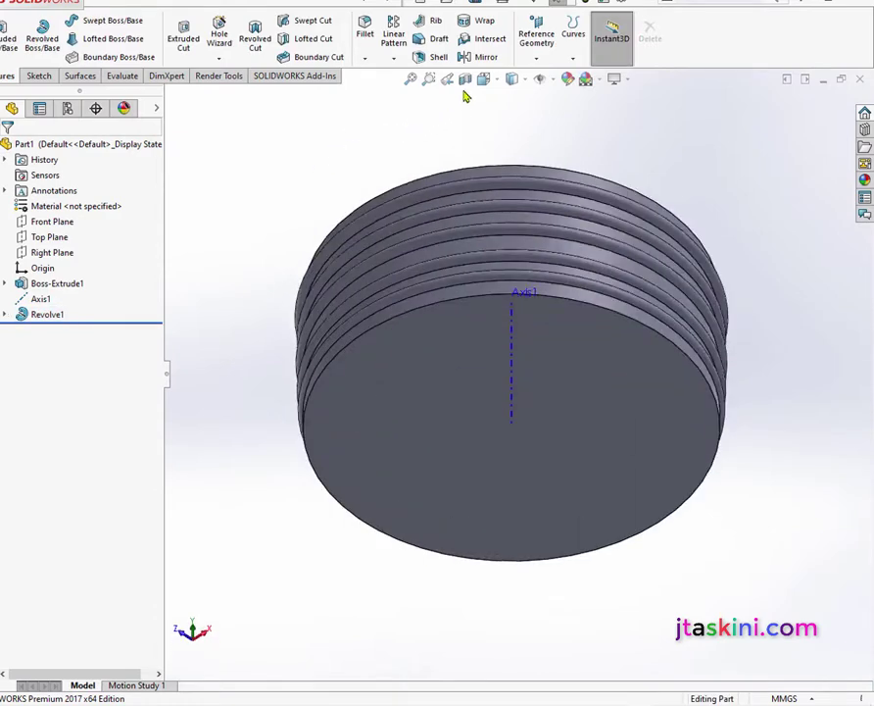
pyautogui.click(438, 57)
# Shell the cap 0.5 mm thick with the bottom face removed, then return to isometric view
pyautogui.click(506, 401)
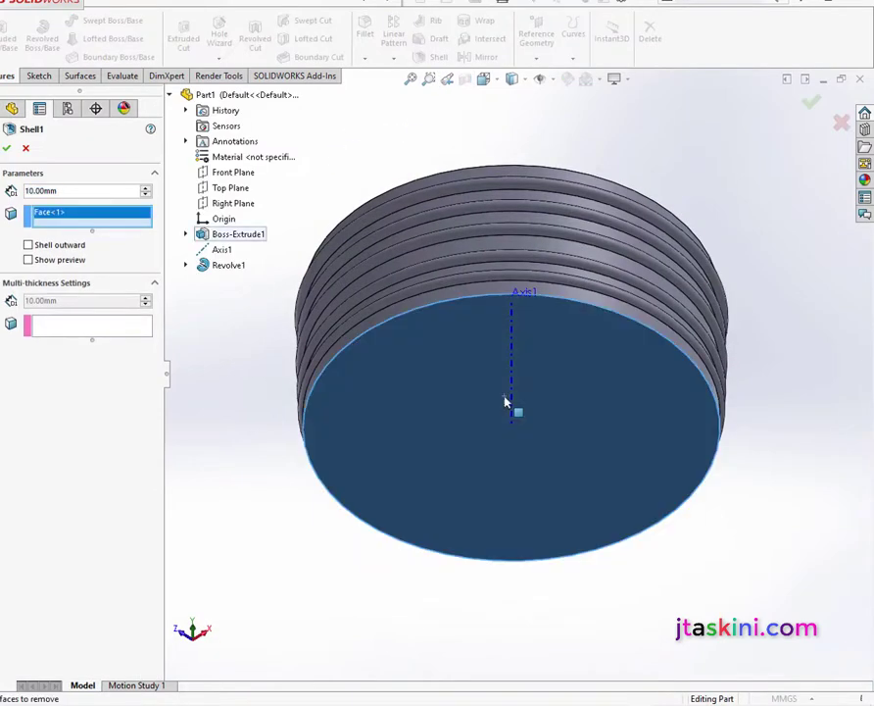
pyautogui.doubleClick(68, 192)
pyautogui.write('0')
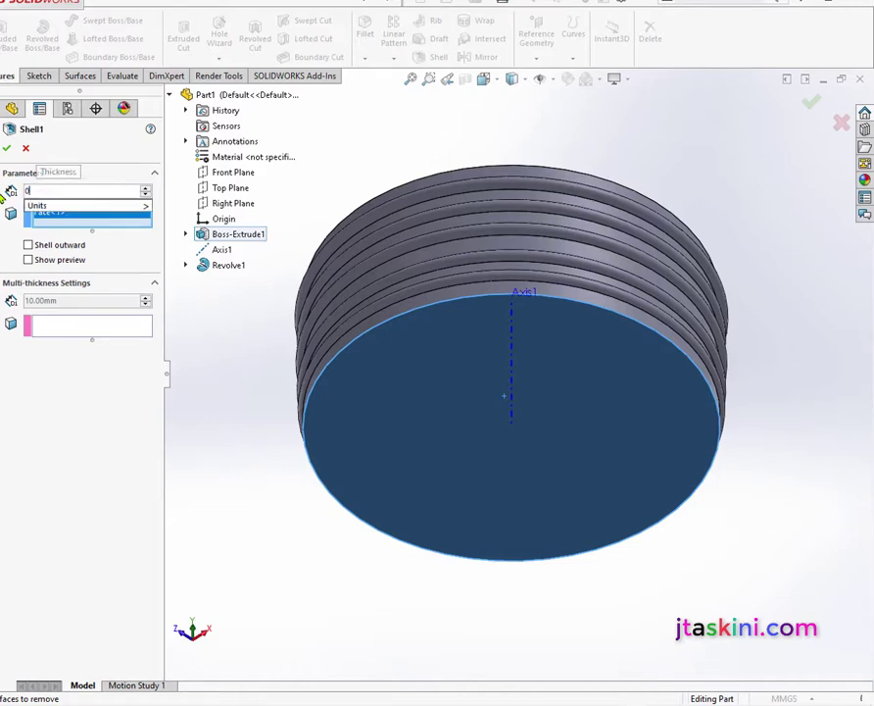
pyautogui.write('.5')
pyautogui.press('Return')
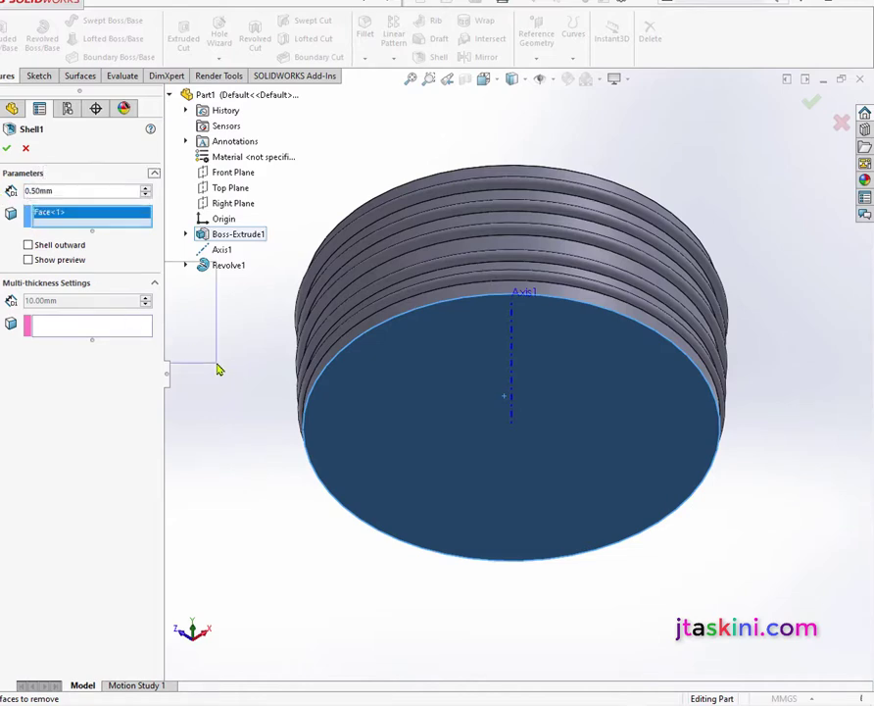
pyautogui.click(7, 149)
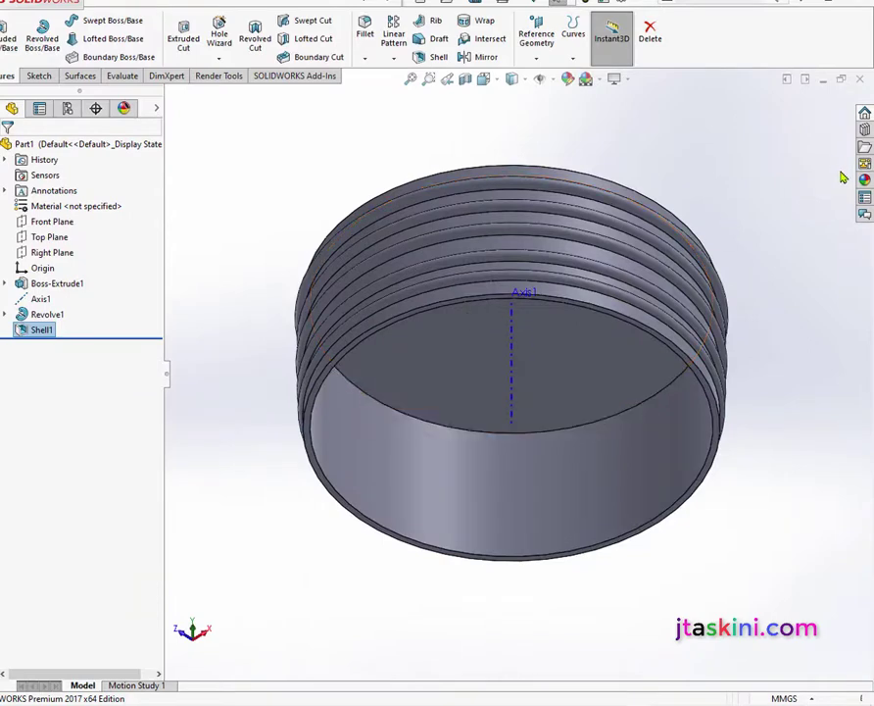
pyautogui.hotkey('ctrl', '7')
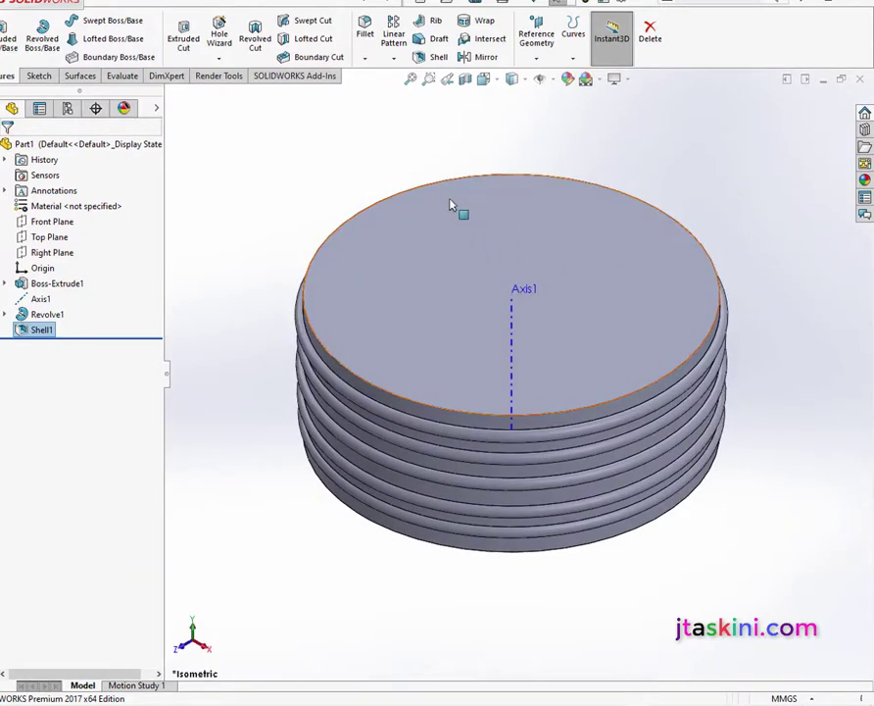
# Give the whole Part1 cap a grey appearance (RGB 192, 192, 192)
pyautogui.rightClick(65, 148)
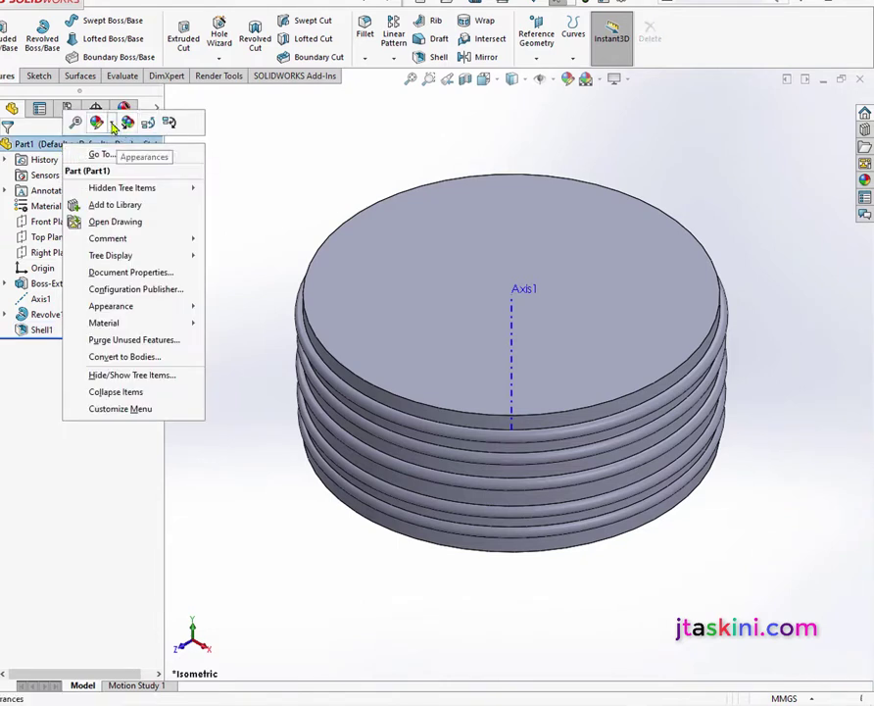
pyautogui.click(113, 126)
pyautogui.click(110, 156)
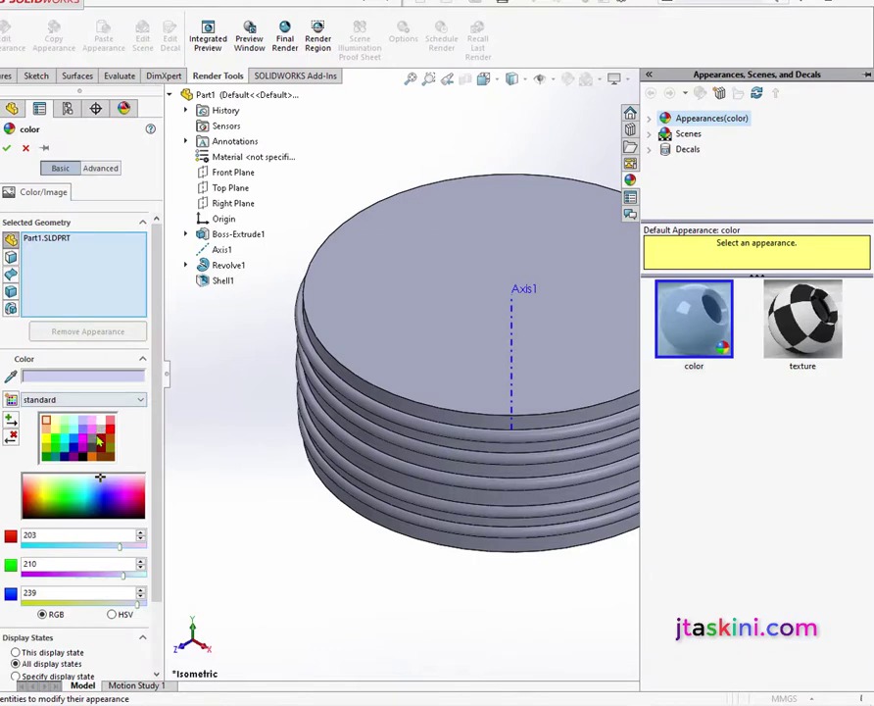
pyautogui.click(106, 435)
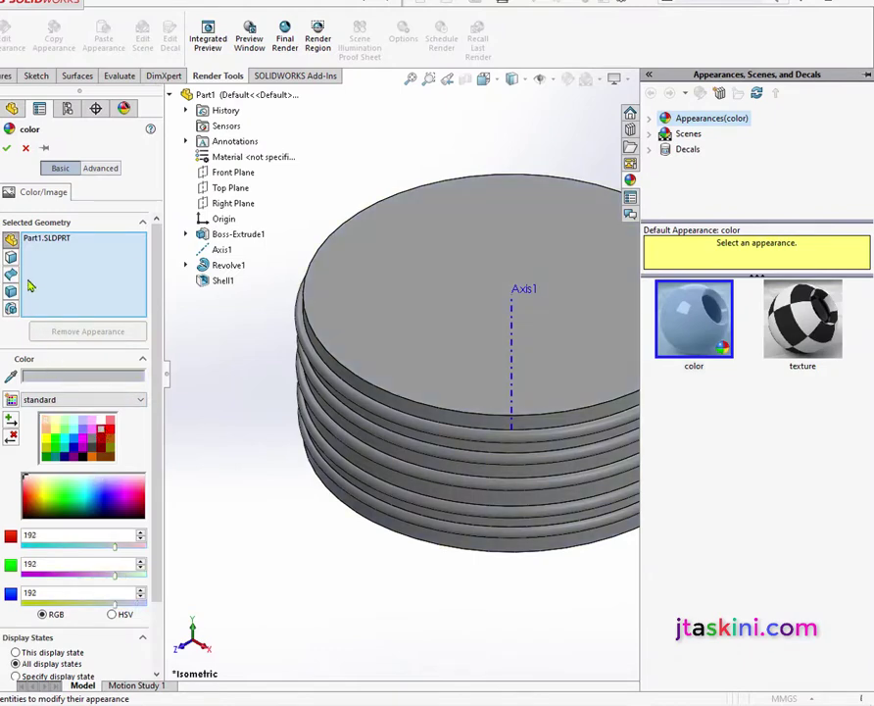
pyautogui.click(6, 147)
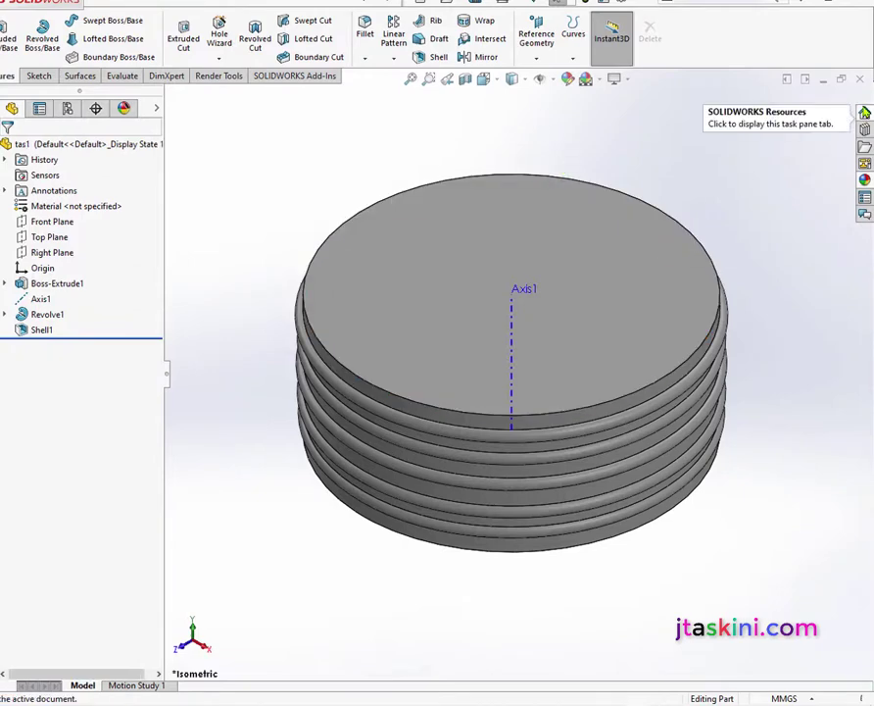
# Create a new assembly and place the tas.SLDPRT jug as its first component
pyautogui.click(864, 114)
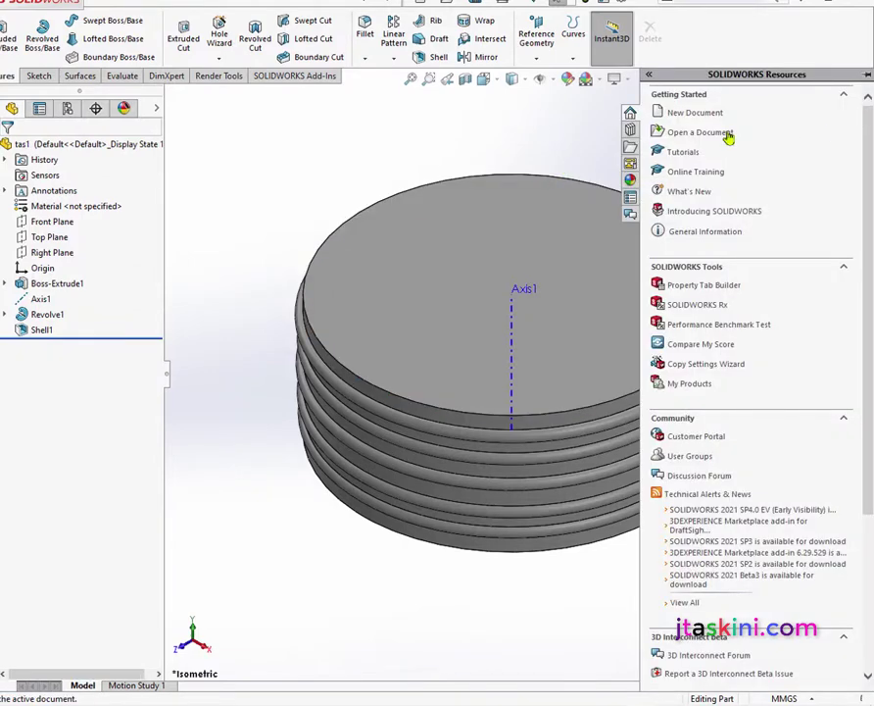
pyautogui.click(692, 113)
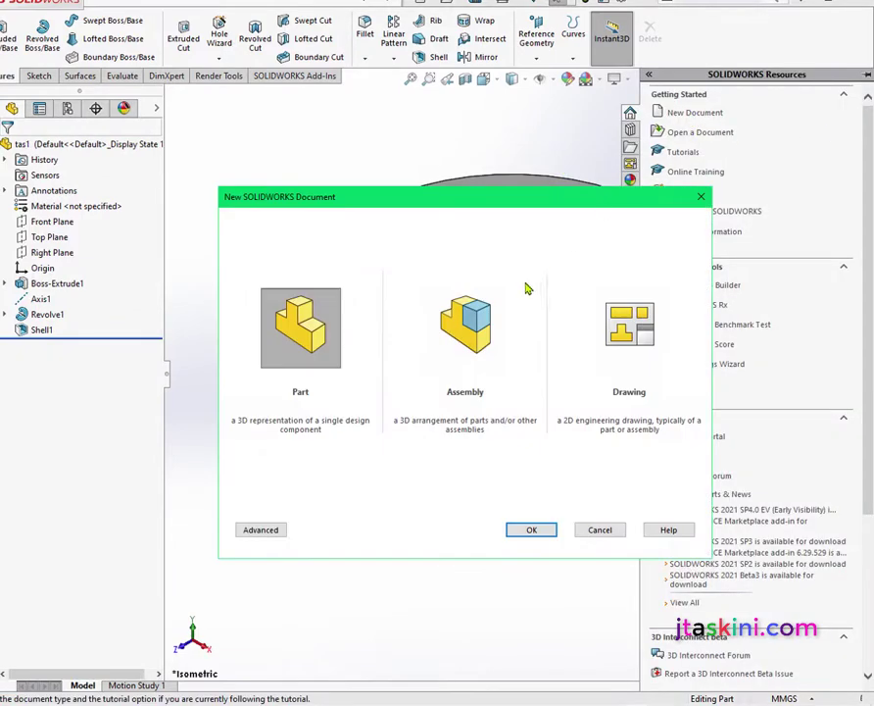
pyautogui.click(484, 354)
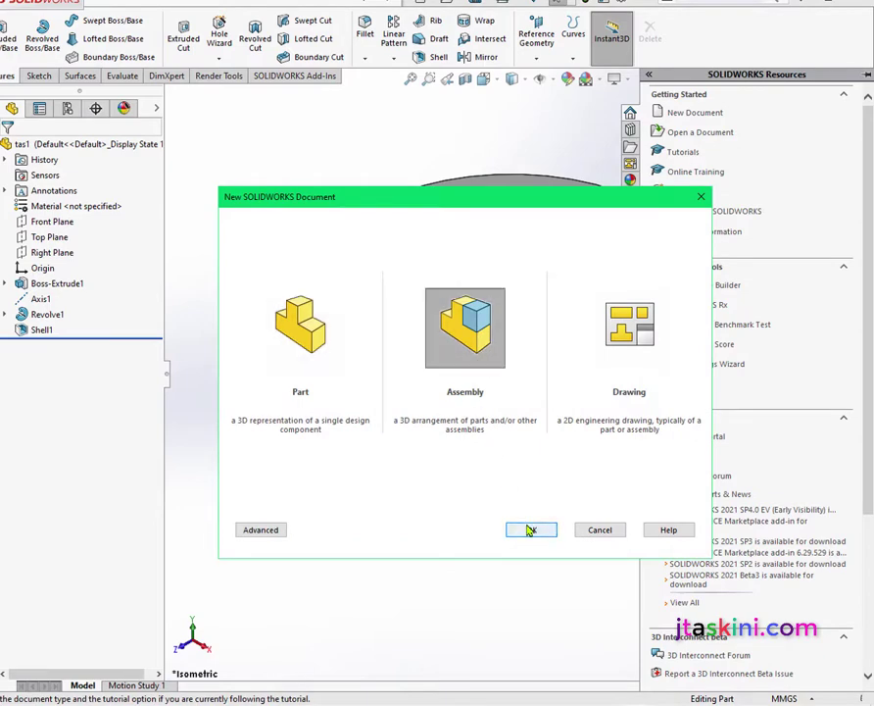
pyautogui.click(528, 532)
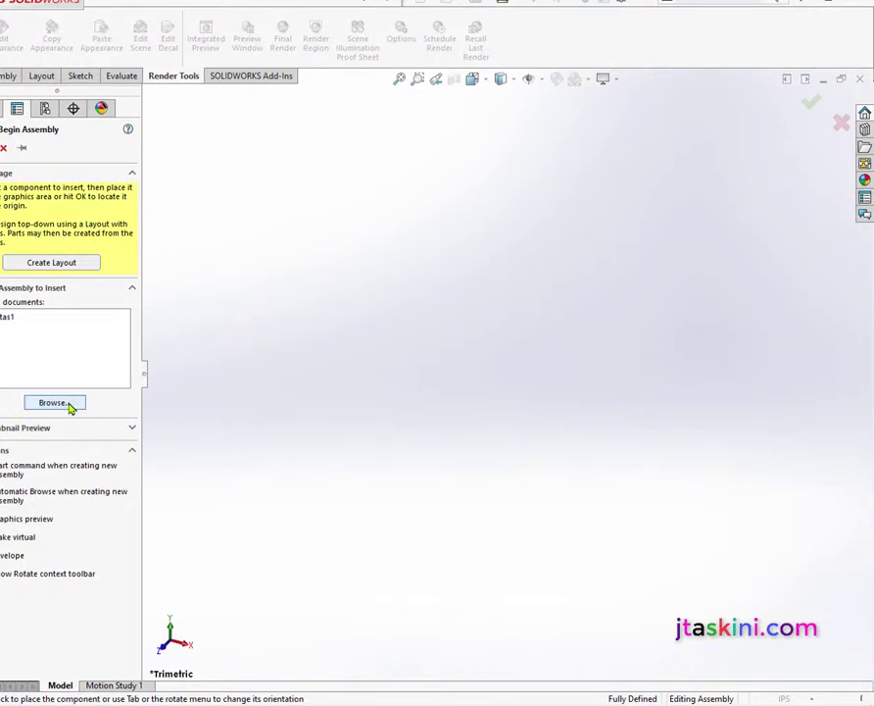
pyautogui.click(69, 405)
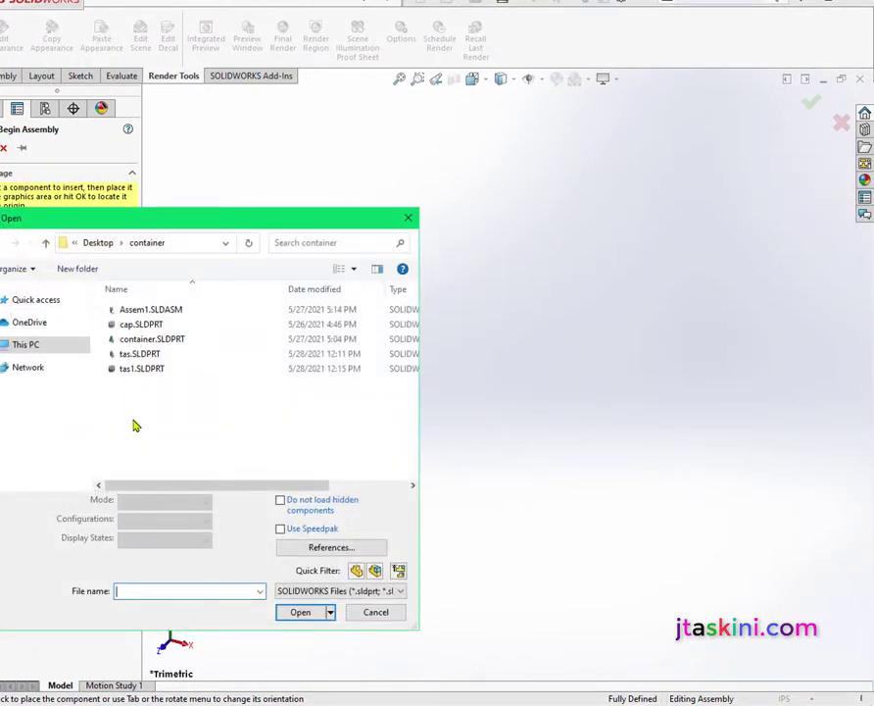
pyautogui.click(129, 354)
pyautogui.click(301, 590)
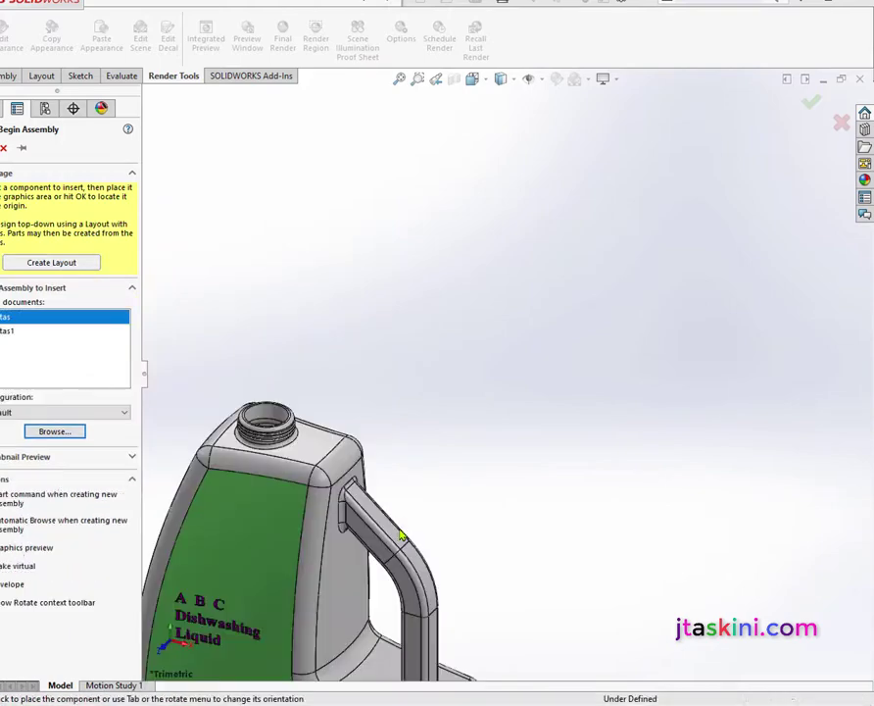
pyautogui.click(521, 403)
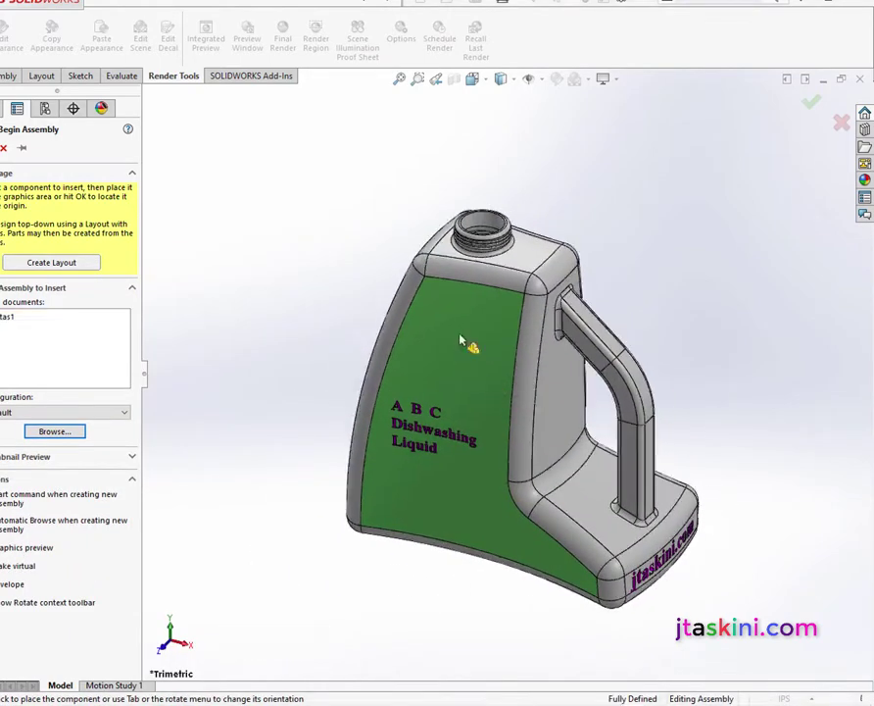
# Switch the assembly view to Isometric
pyautogui.click(486, 79)
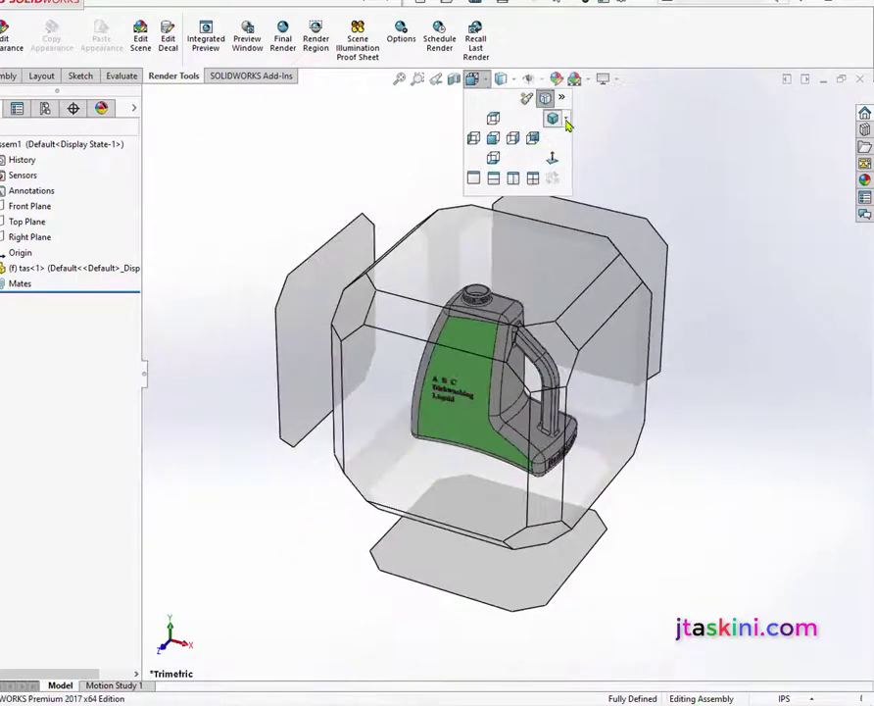
pyautogui.click(567, 119)
pyautogui.click(576, 136)
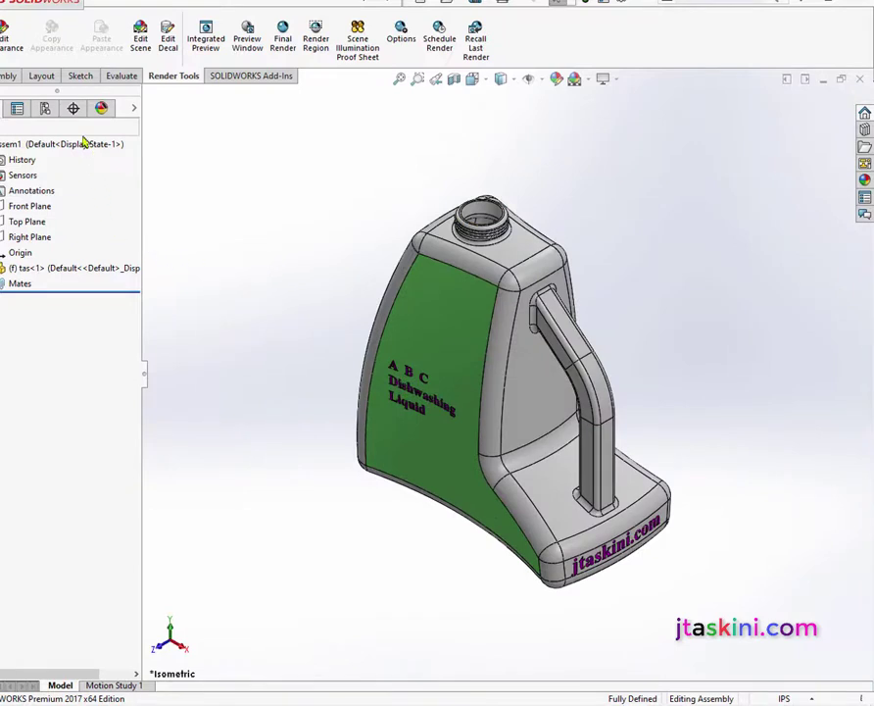
# Insert the tas1.SLDPRT cap and place it above the jug's neck
pyautogui.click(7, 76)
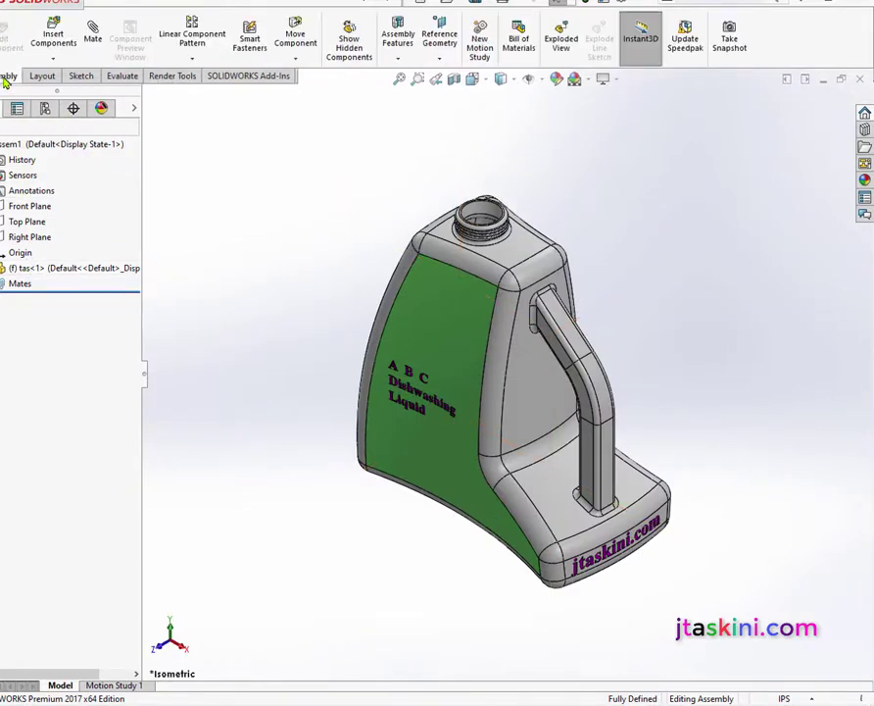
pyautogui.click(53, 33)
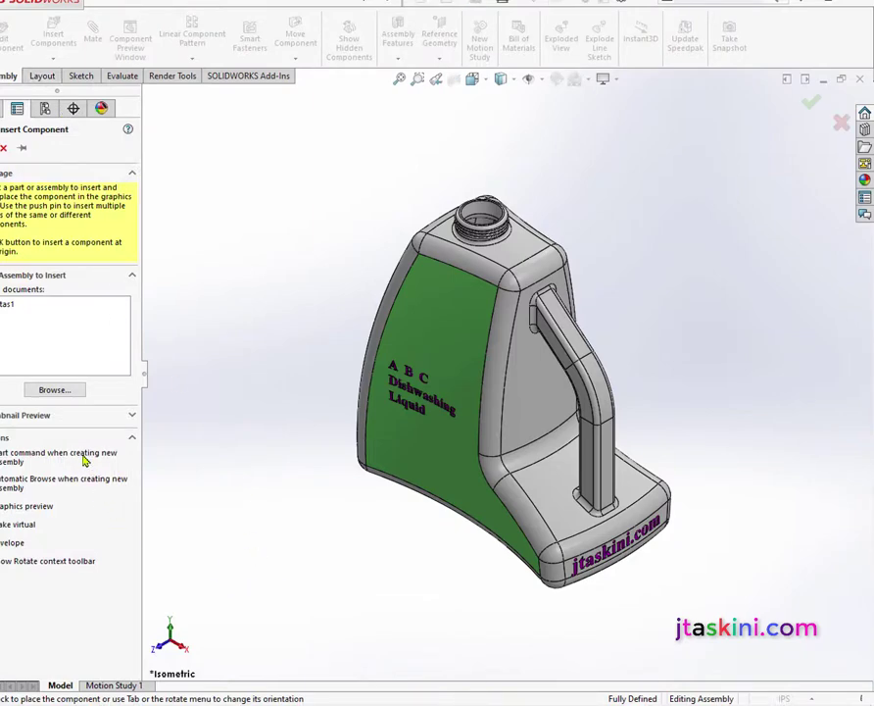
pyautogui.click(55, 389)
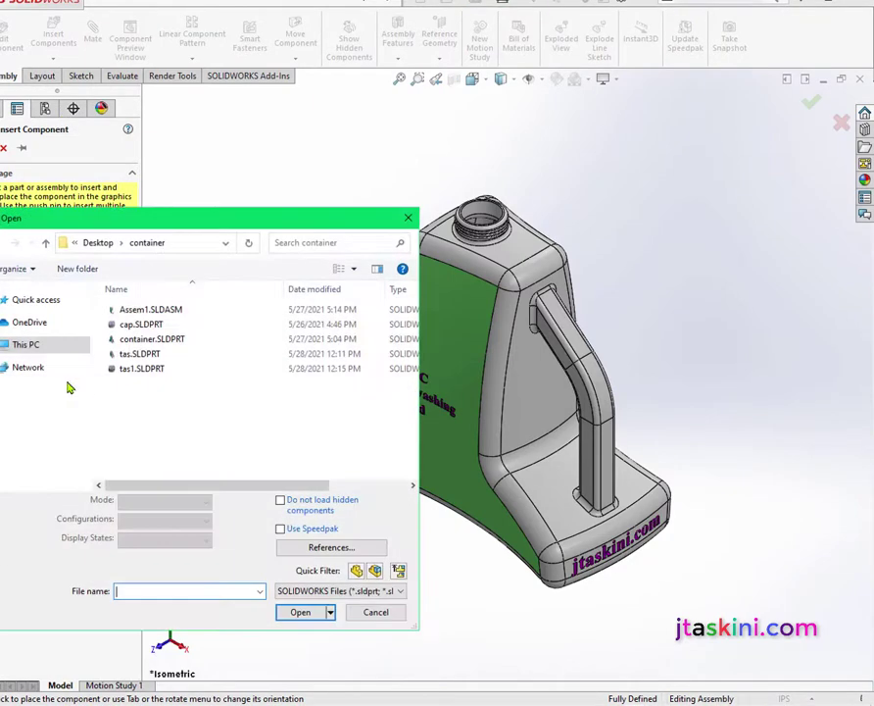
pyautogui.click(140, 371)
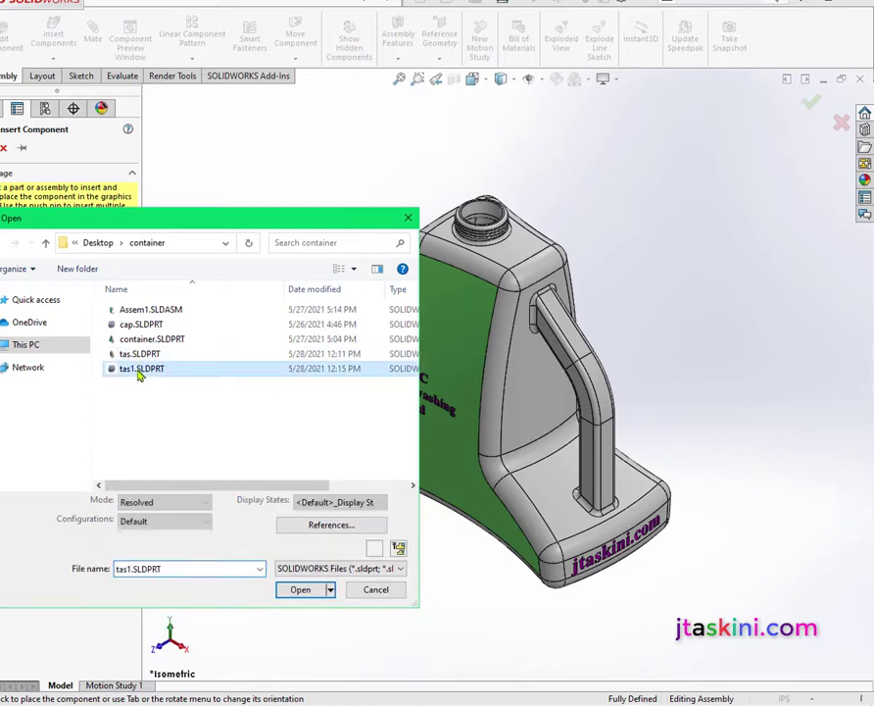
pyautogui.click(302, 591)
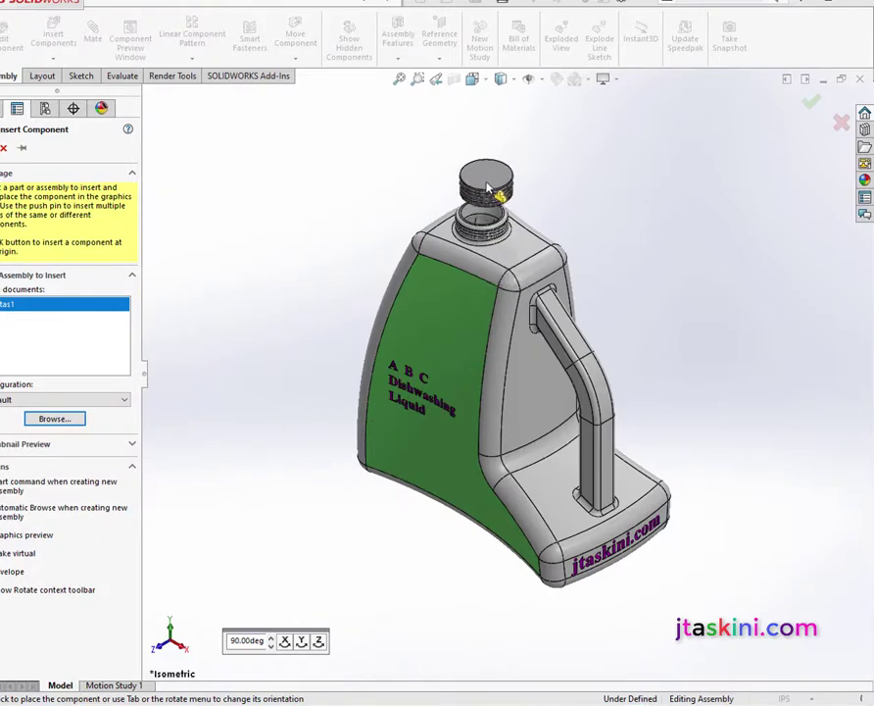
pyautogui.click(487, 175)
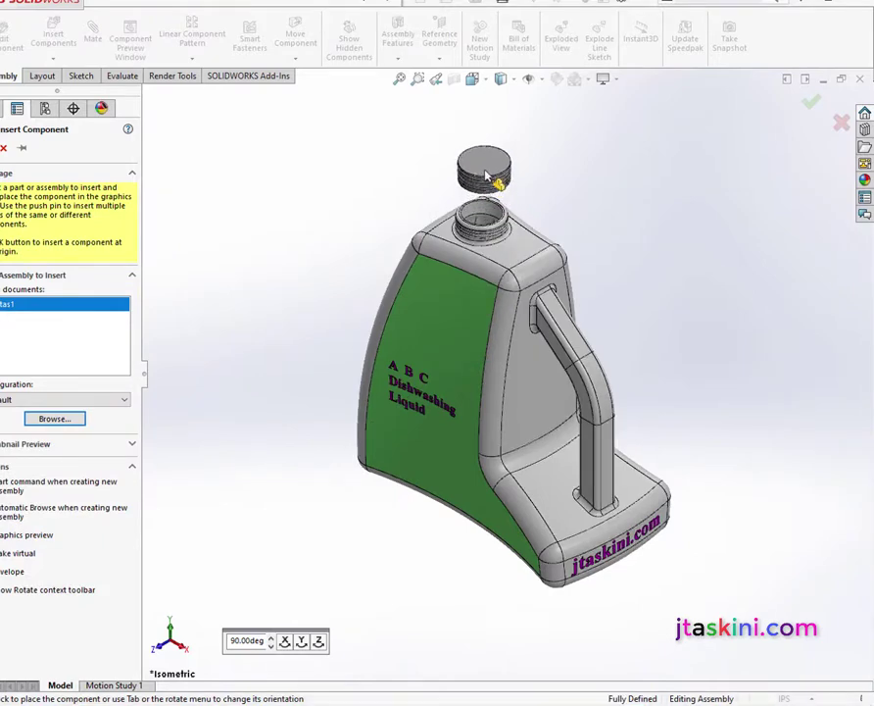
pyautogui.scroll(-3, 473, 240)
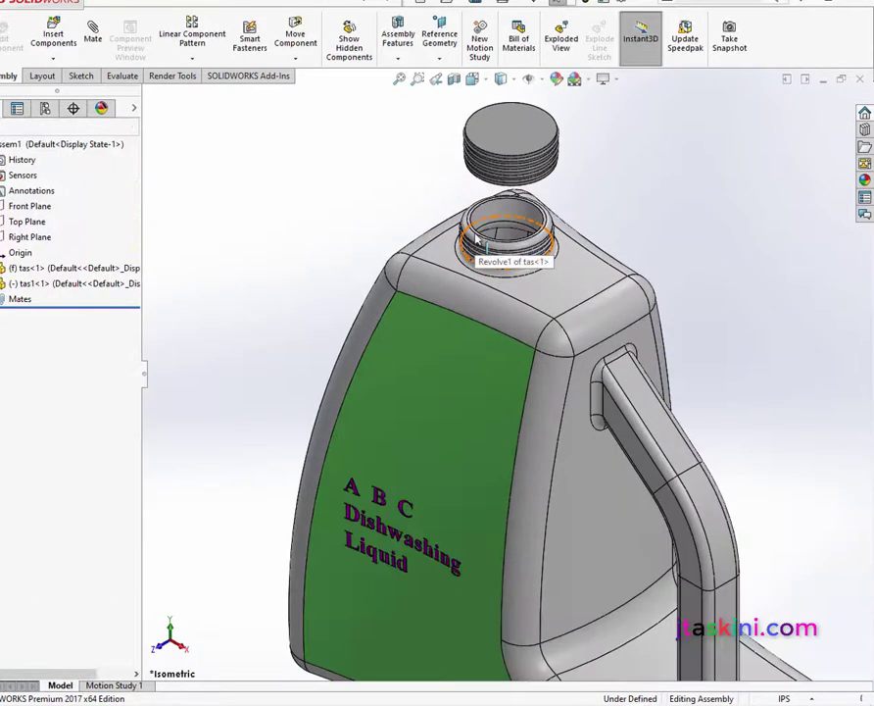
pyautogui.scroll(1, 476, 239)
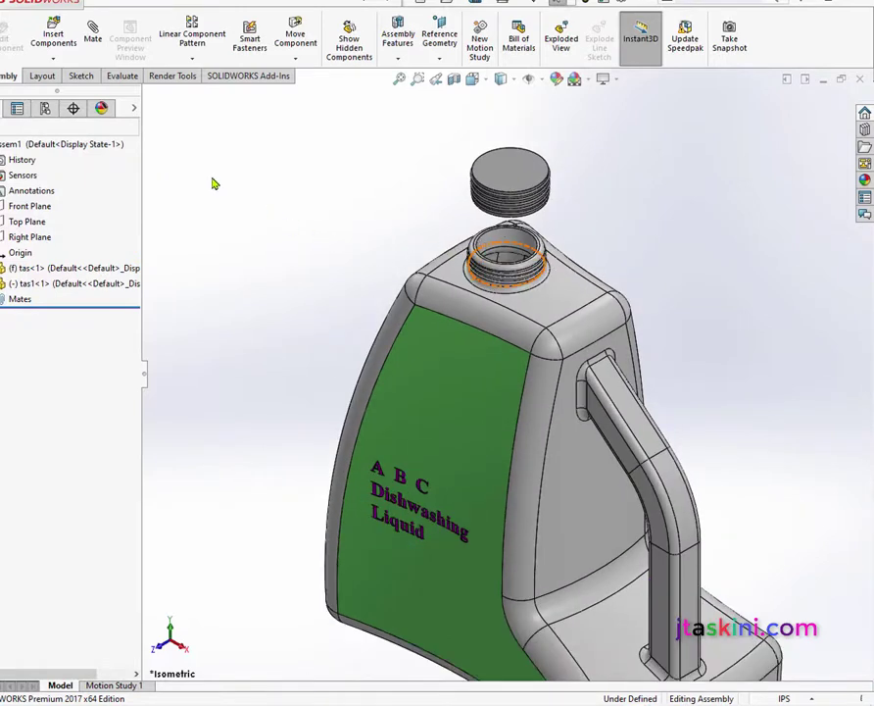
# Mate the cap's top edge concentric to the jug neck's edge as Concentric1, with the cap lifted above the neck
pyautogui.click(93, 36)
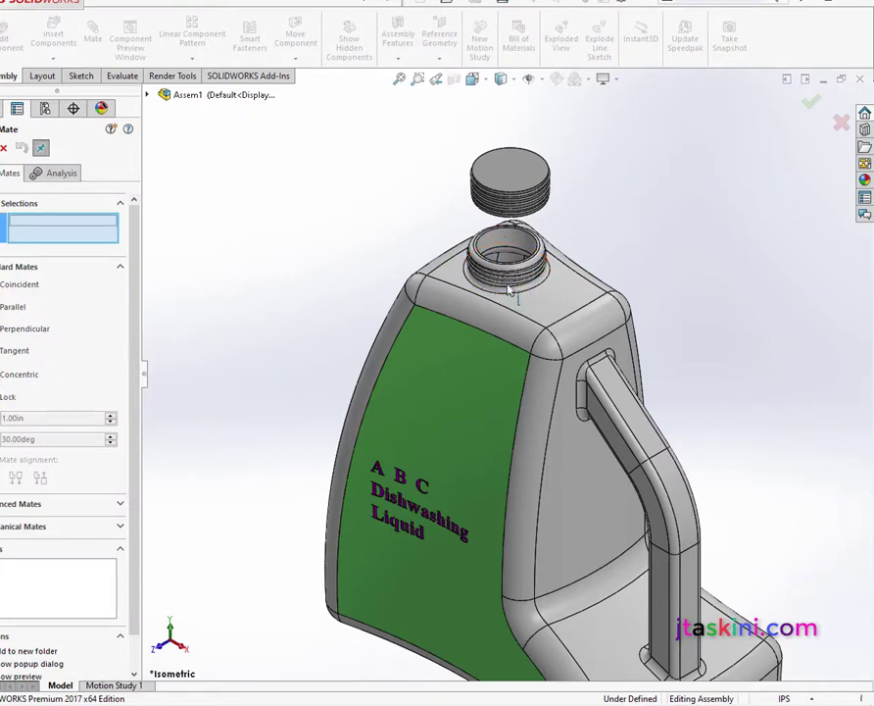
pyautogui.scroll(-2, 509, 225)
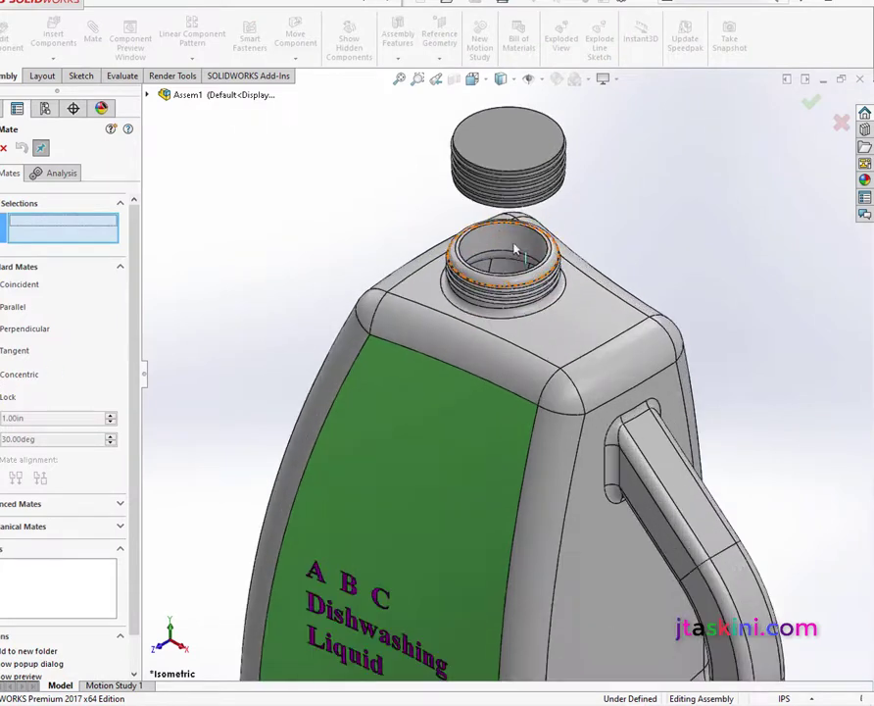
pyautogui.click(513, 176)
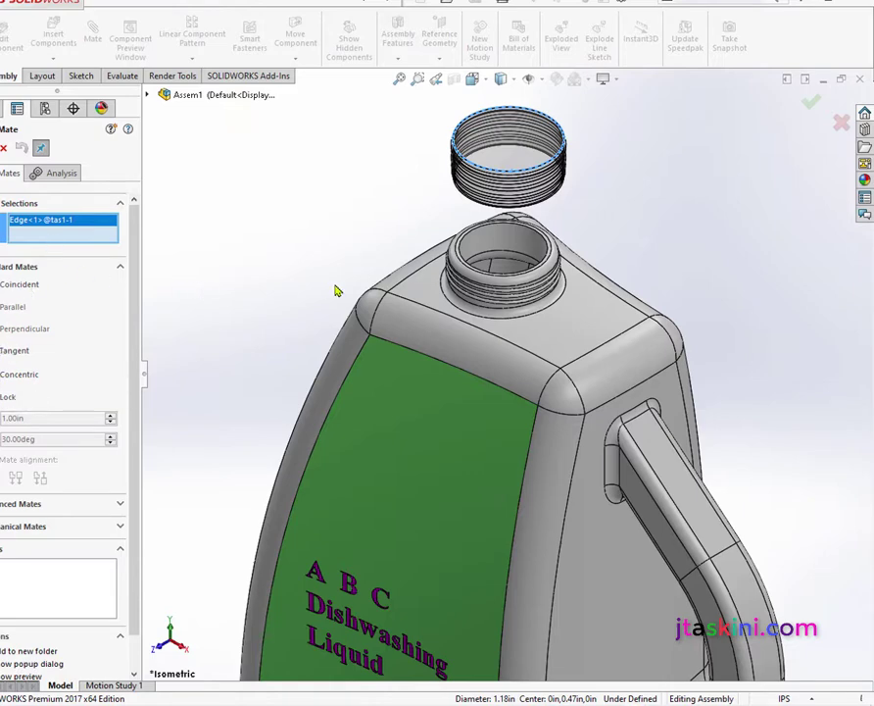
pyautogui.click(465, 246)
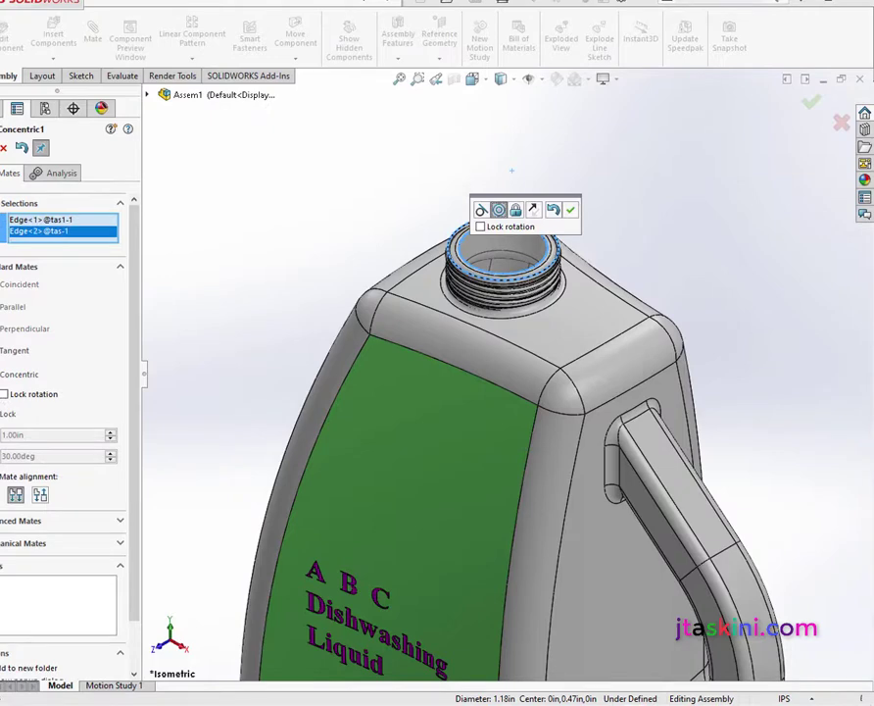
pyautogui.click(569, 209)
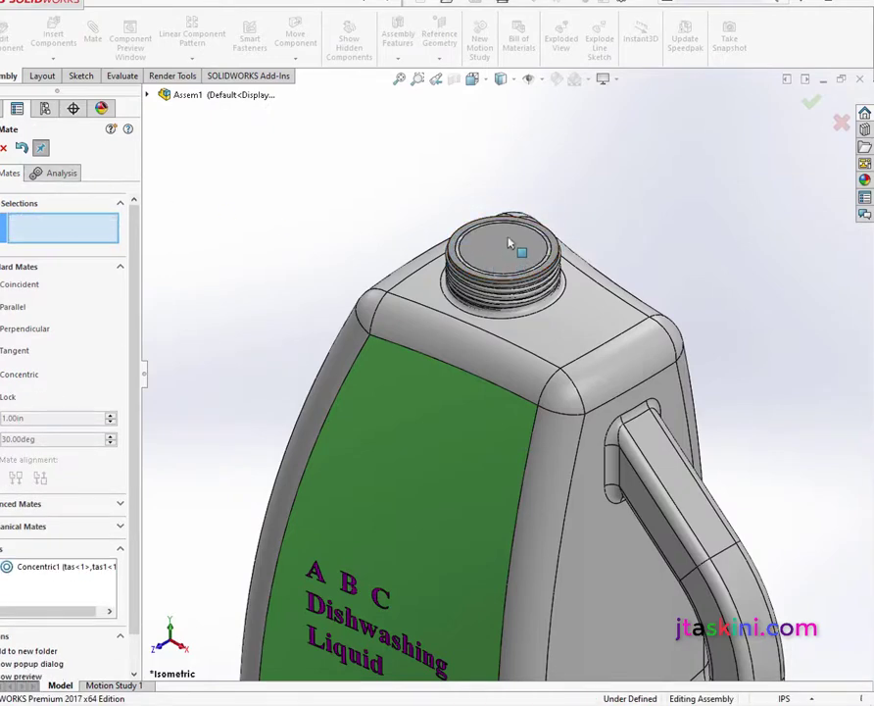
pyautogui.moveTo(508, 243); pyautogui.dragTo(537, 135)
pyautogui.press('f')
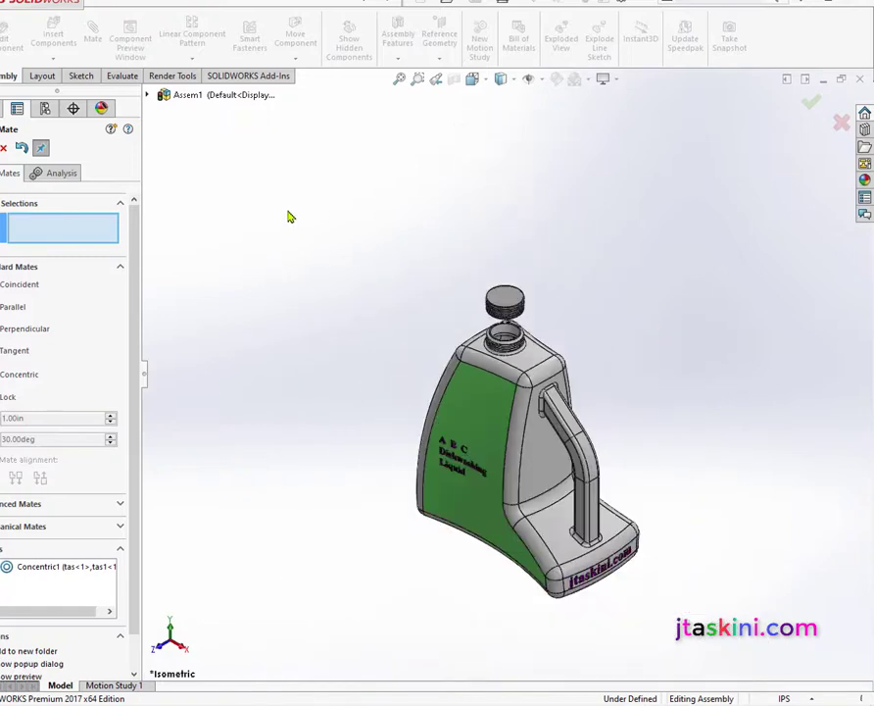
pyautogui.click(3, 147)
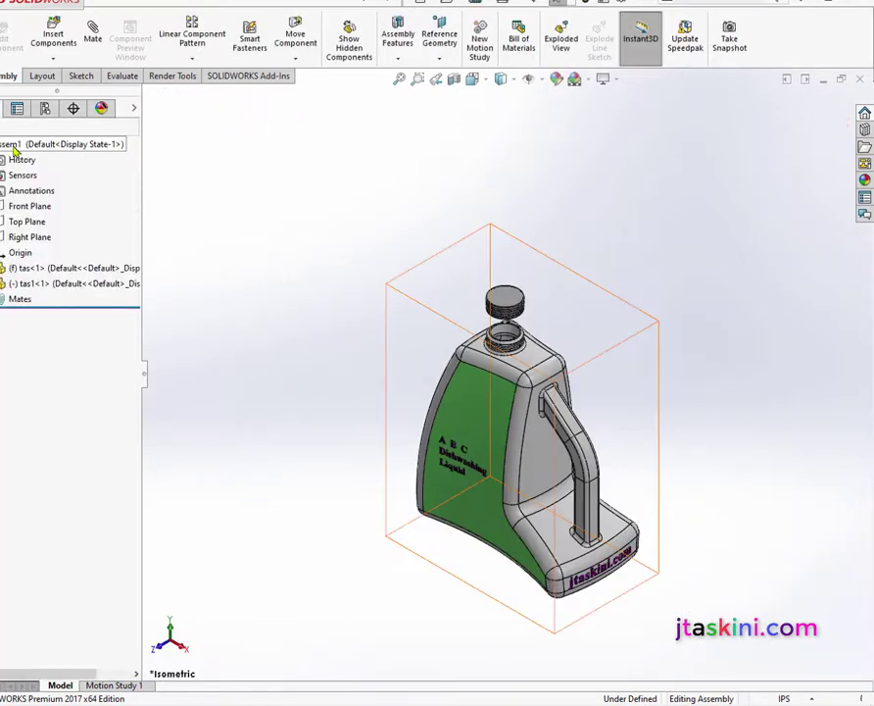
pyautogui.press('f')
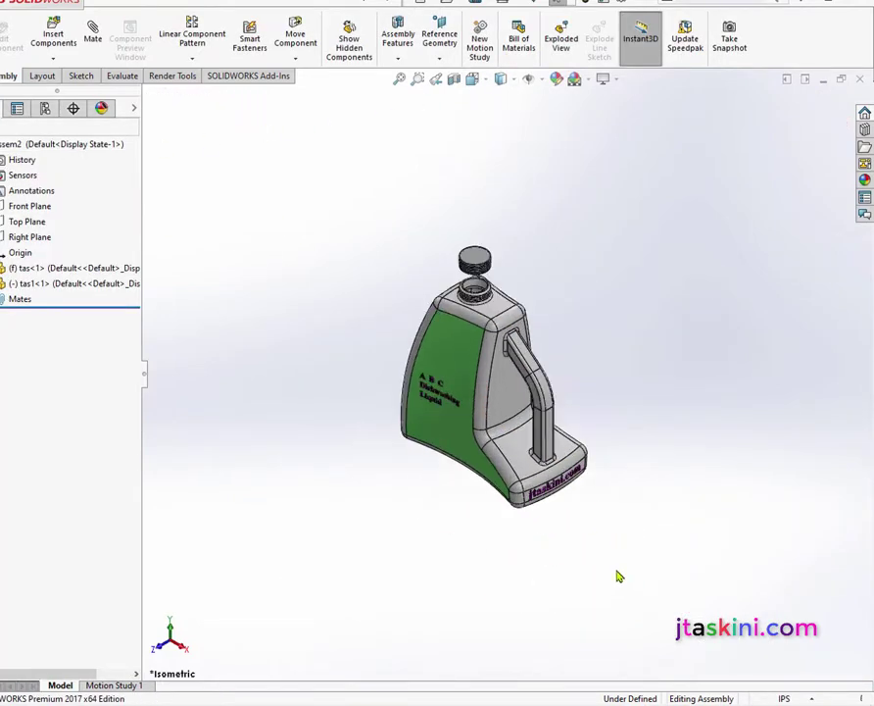
# Bring up the Render Tools and toggle Render Region on, then off again
pyautogui.click(171, 77)
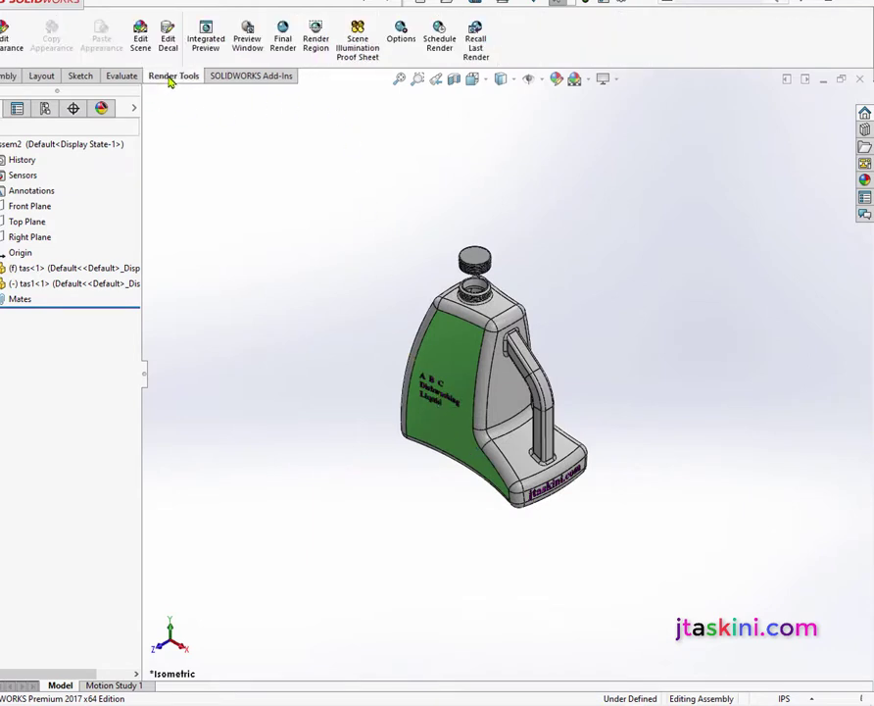
pyautogui.click(312, 56)
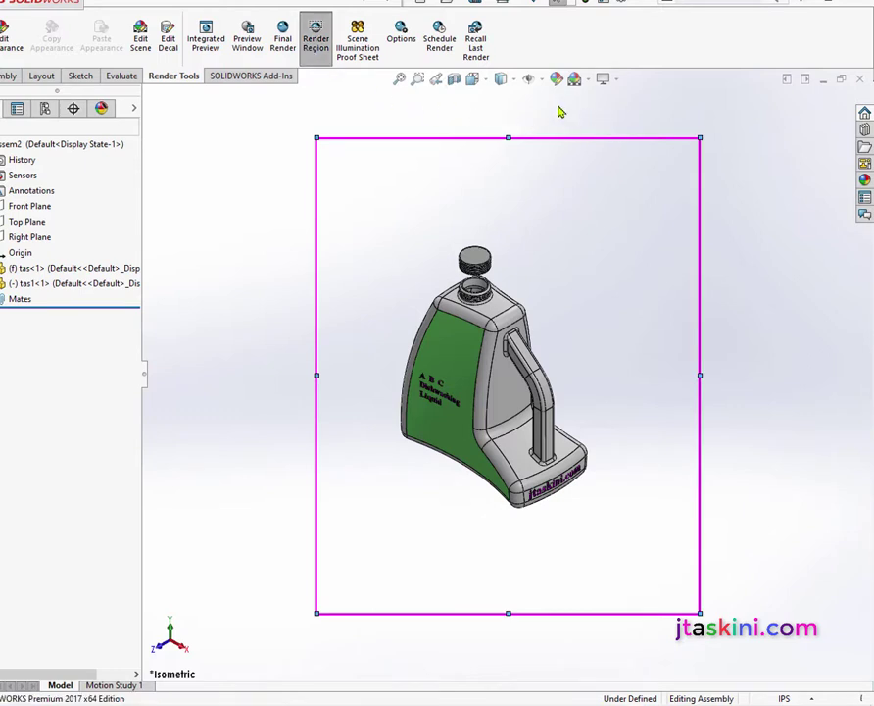
pyautogui.click(321, 55)
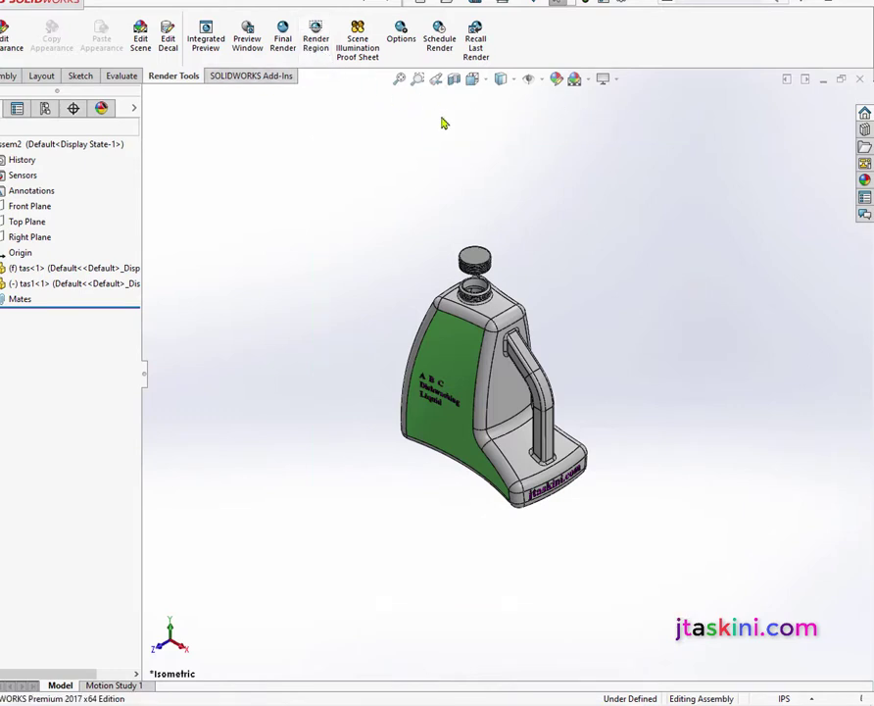
# Apply the Plain White scene to the jug-and-cap assembly
pyautogui.click(578, 80)
pyautogui.click(604, 78)
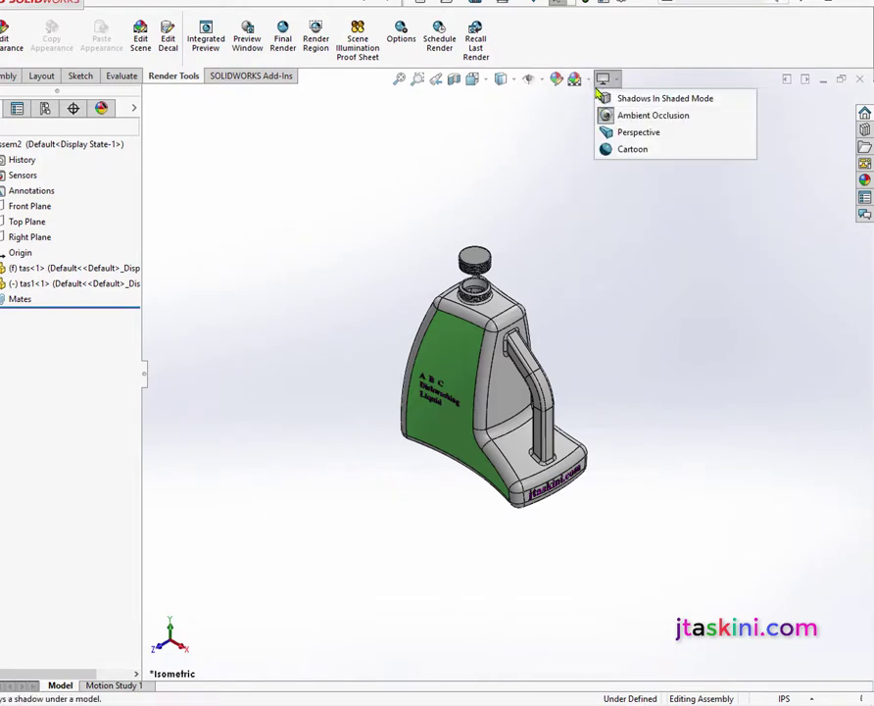
pyautogui.click(586, 79)
pyautogui.click(598, 114)
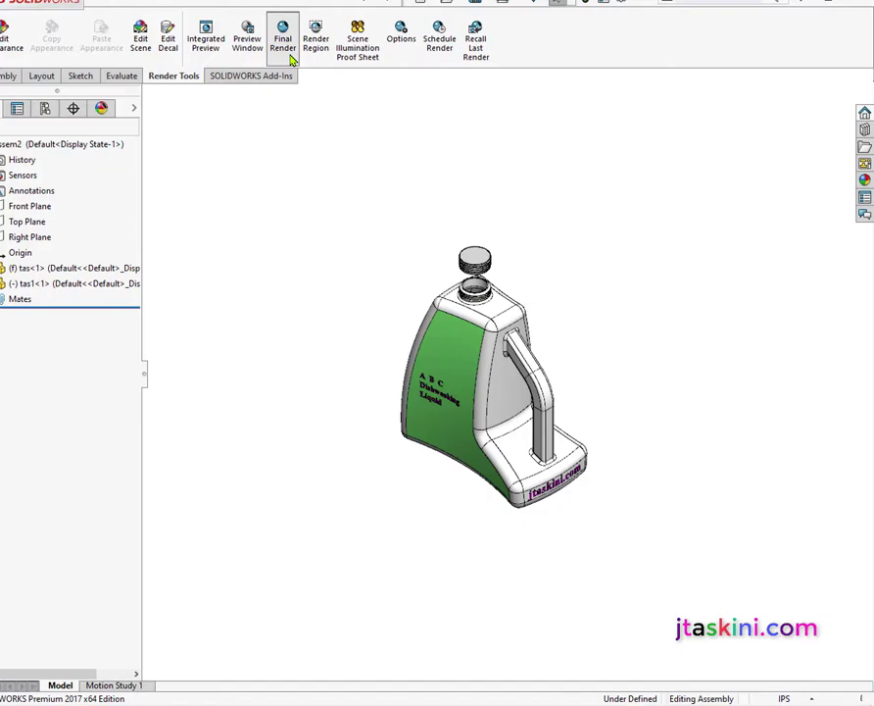
# Run the final render of the capped jug and view the result at 100% zoom
pyautogui.click(290, 61)
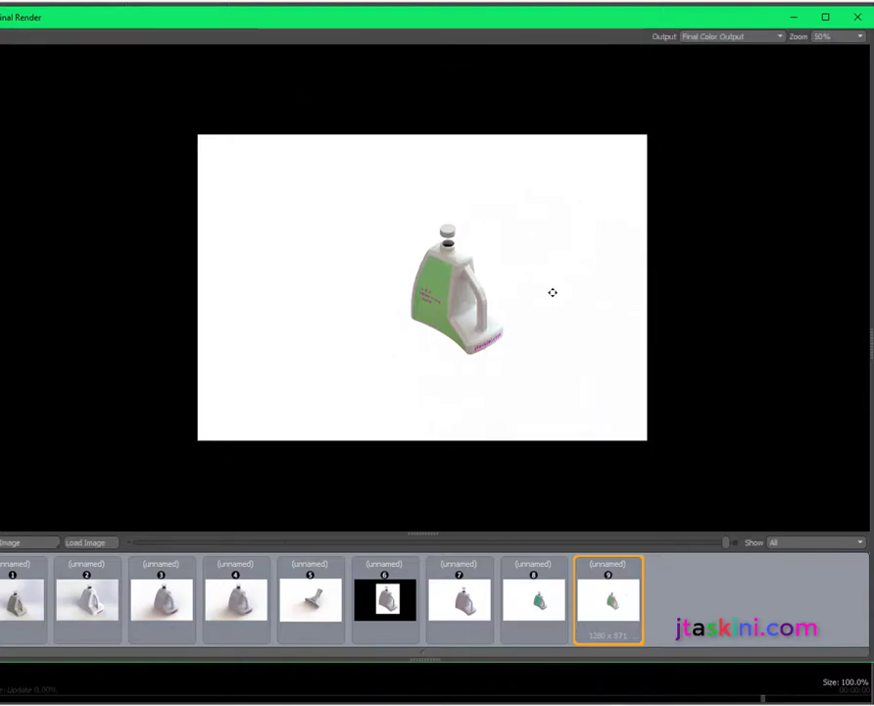
pyautogui.click(861, 38)
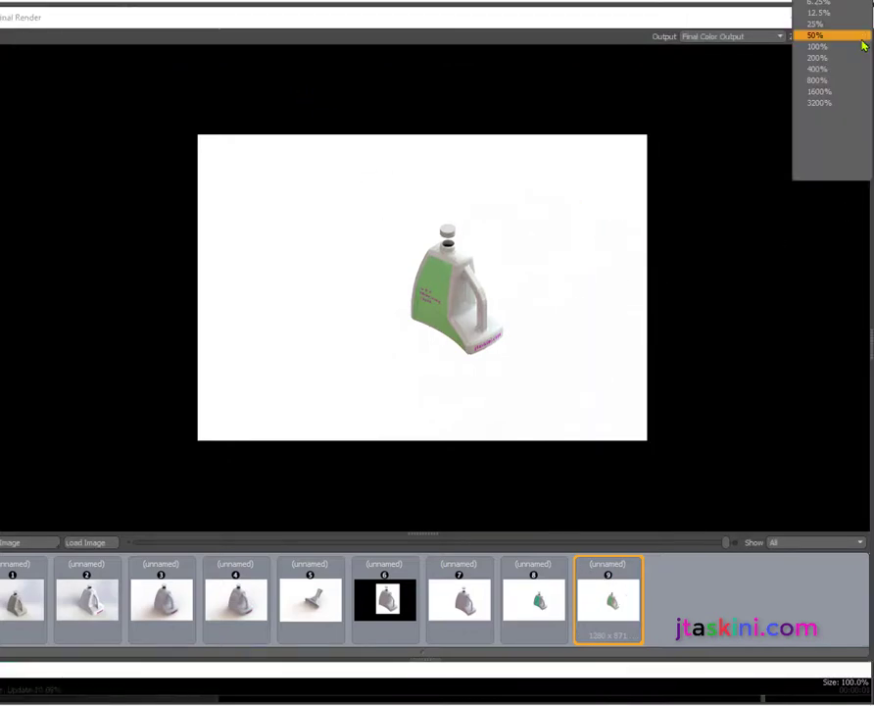
pyautogui.click(852, 45)
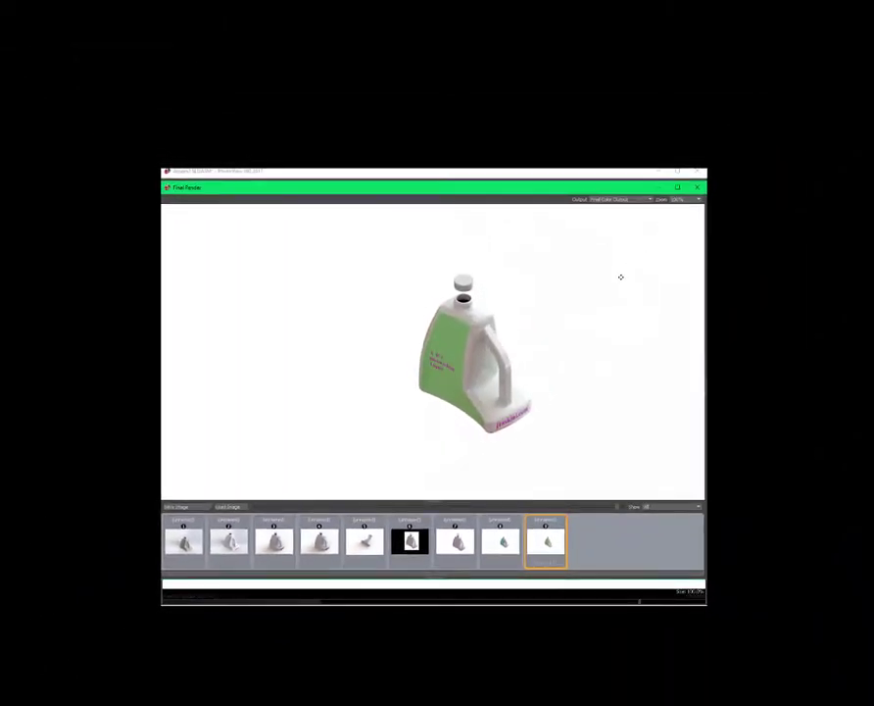